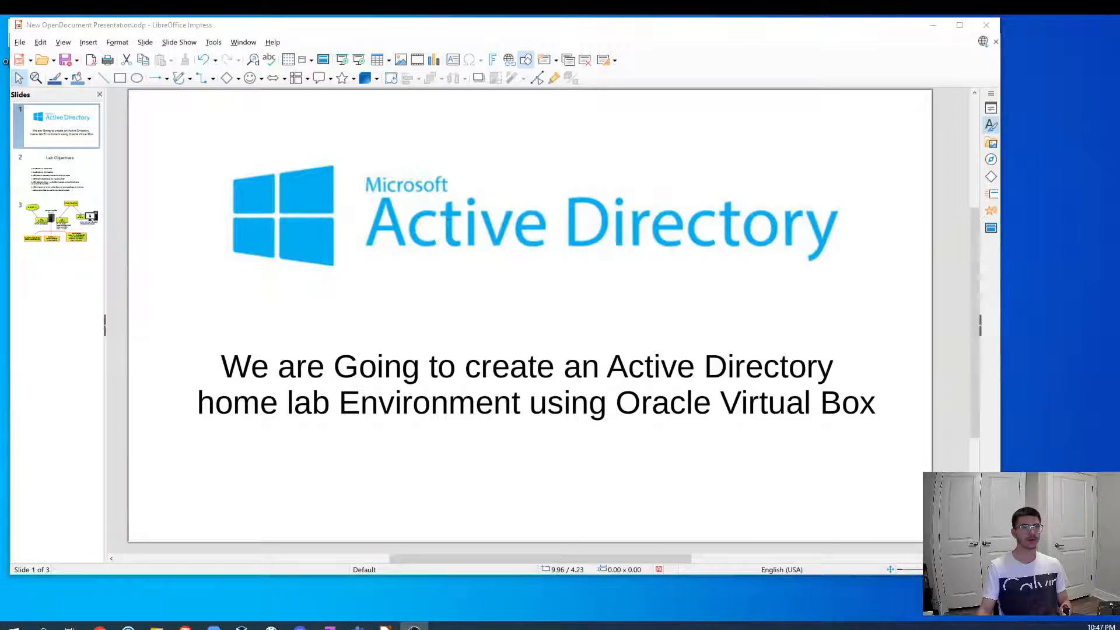
- Review the lab network diagram slide and the VirtualBox Manager window
click(56, 221)
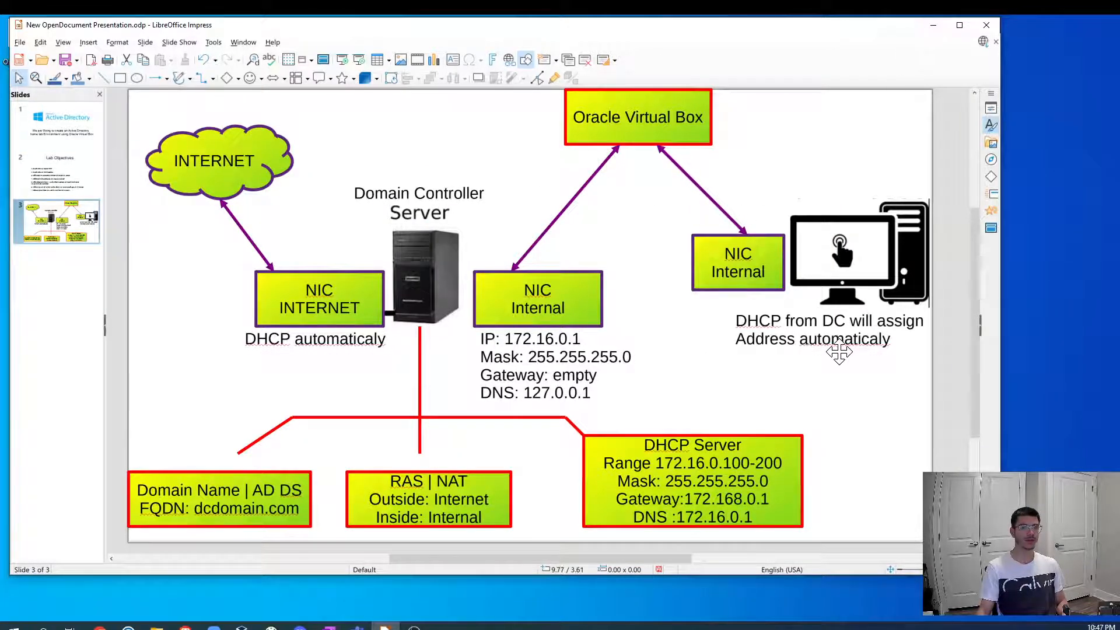
click(934, 25)
click(242, 626)
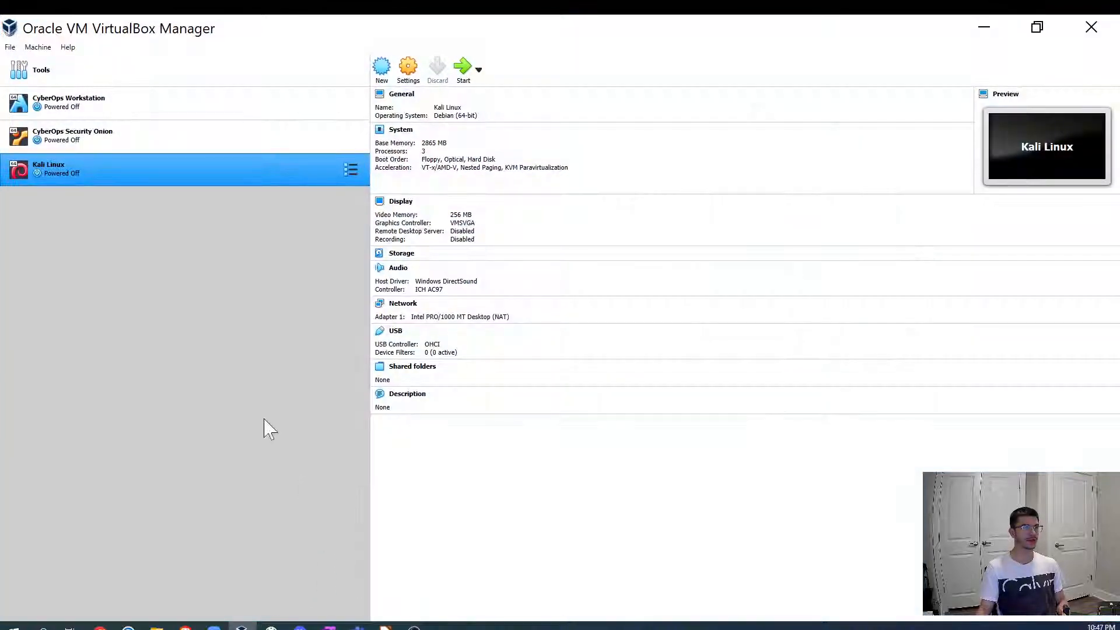
click(983, 28)
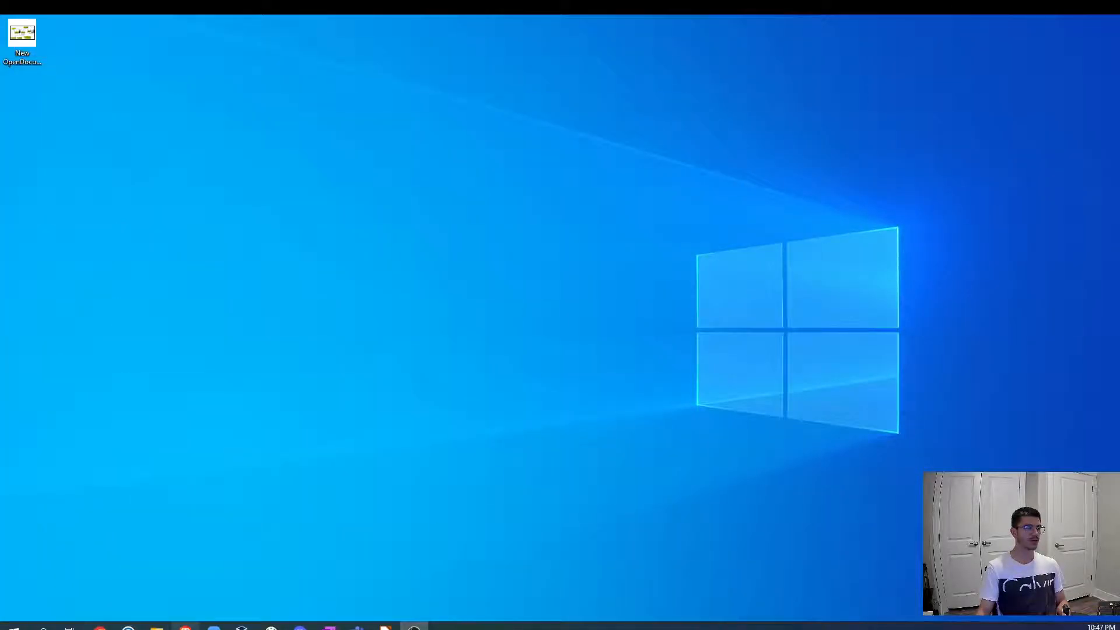
- Open the VirtualBox Downloads page in the browser and start the Windows hosts download, cancelling the save dialog
click(185, 626)
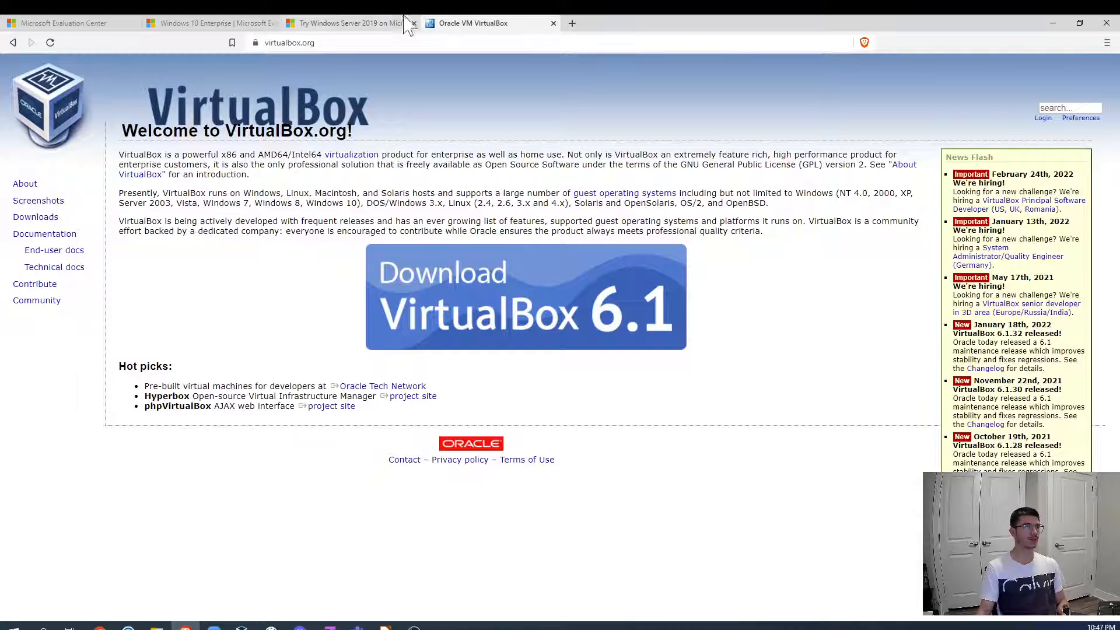
key(ctrl+l)
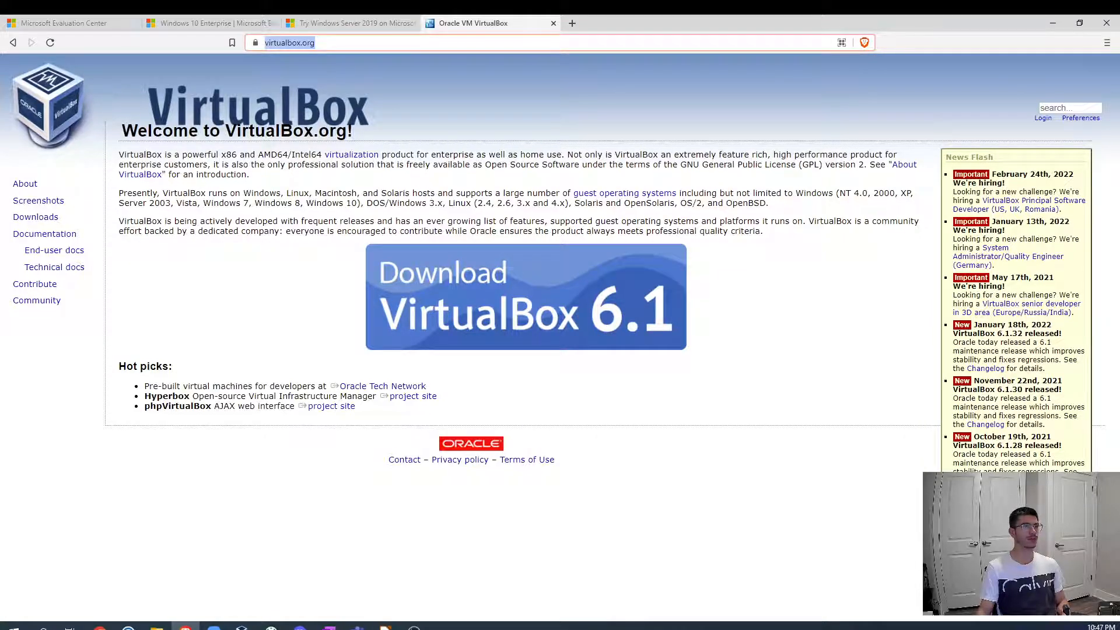
click(36, 217)
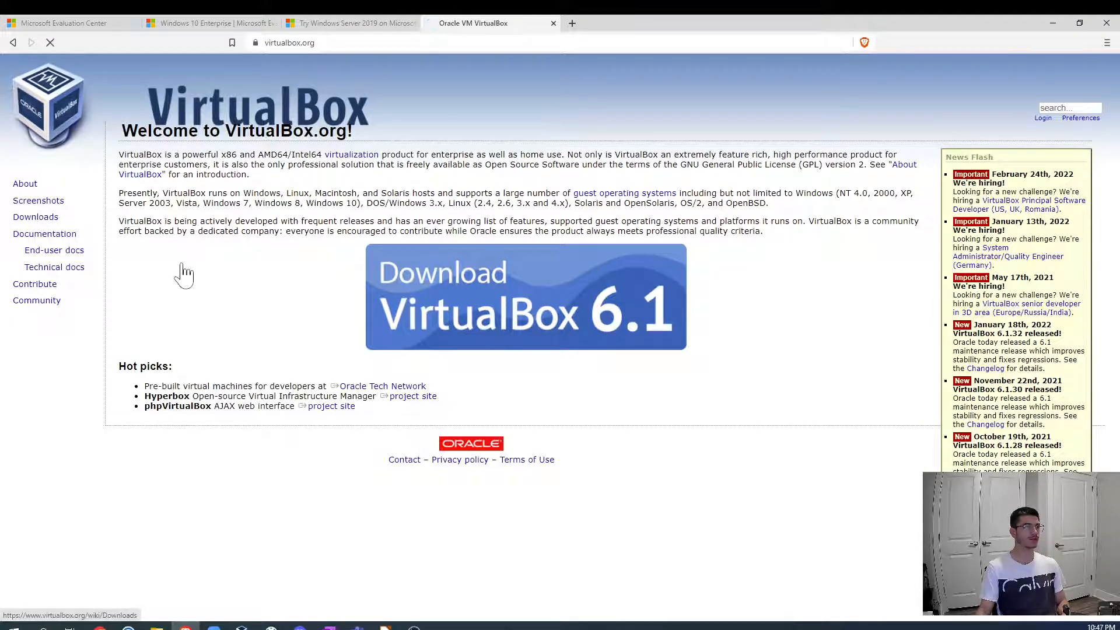
click(187, 297)
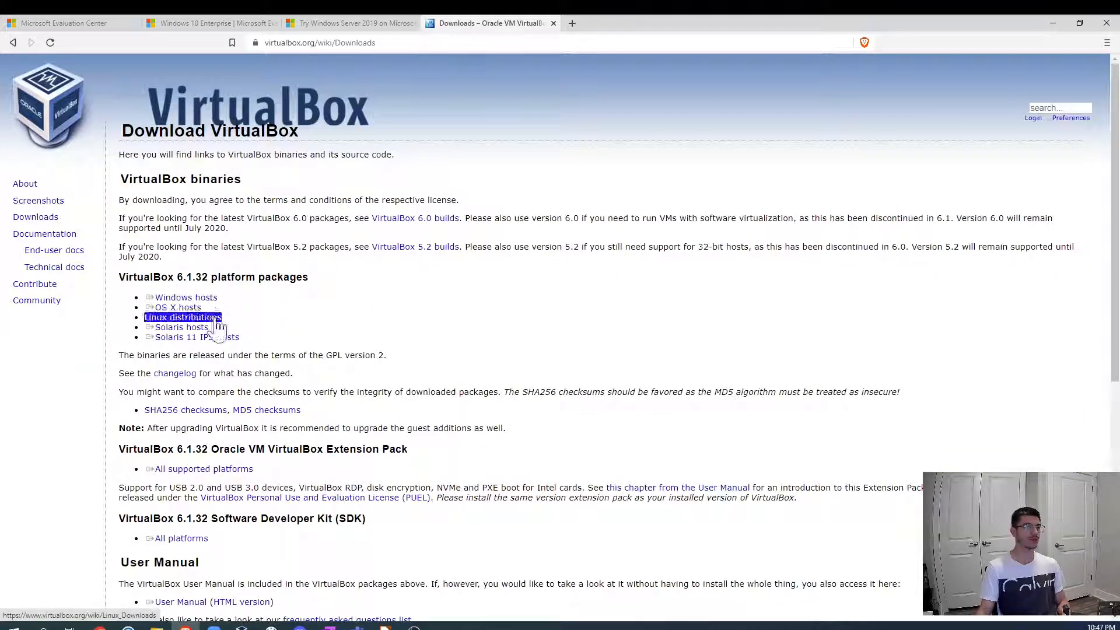
click(202, 299)
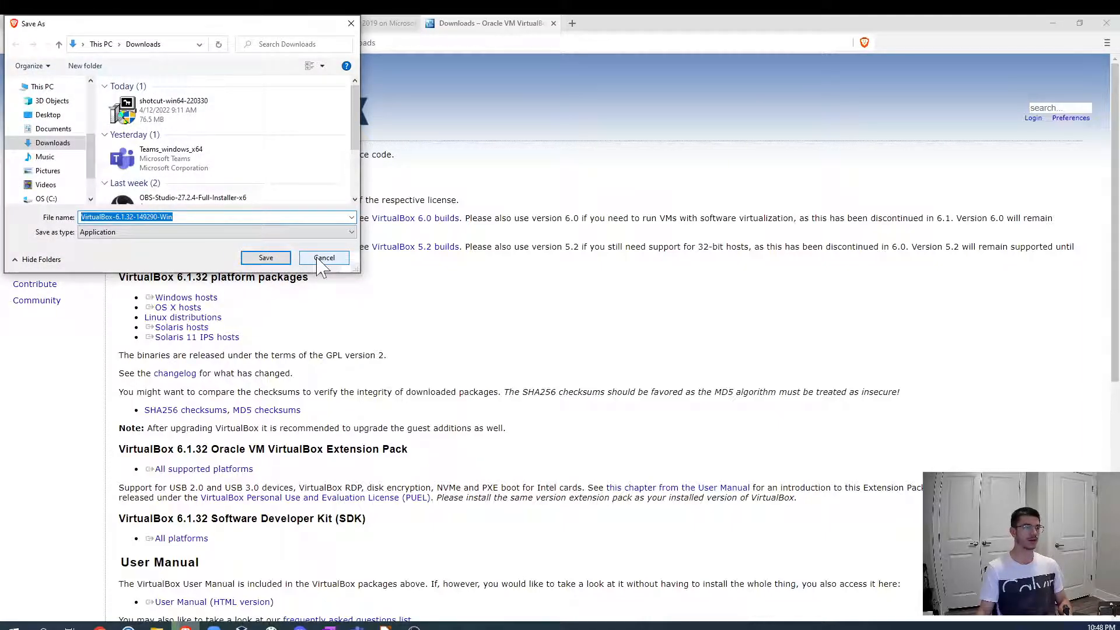
click(323, 258)
- Browse the VirtualBox downloads page and the Microsoft Evaluation Center tabs
scroll(264, 388, down, 6)
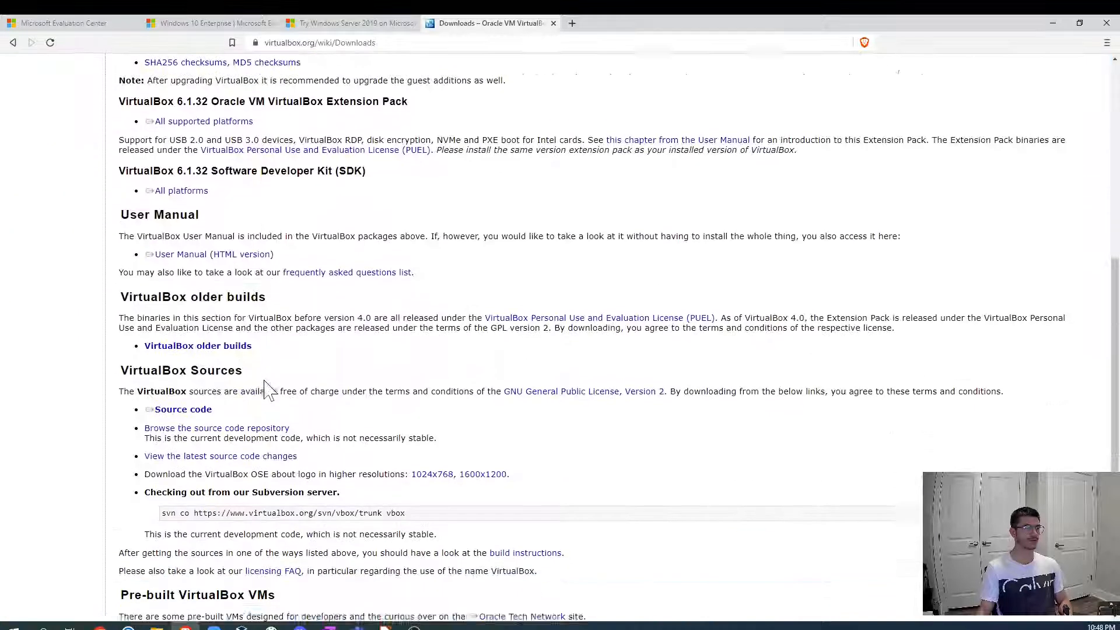
scroll(264, 387, down, 1)
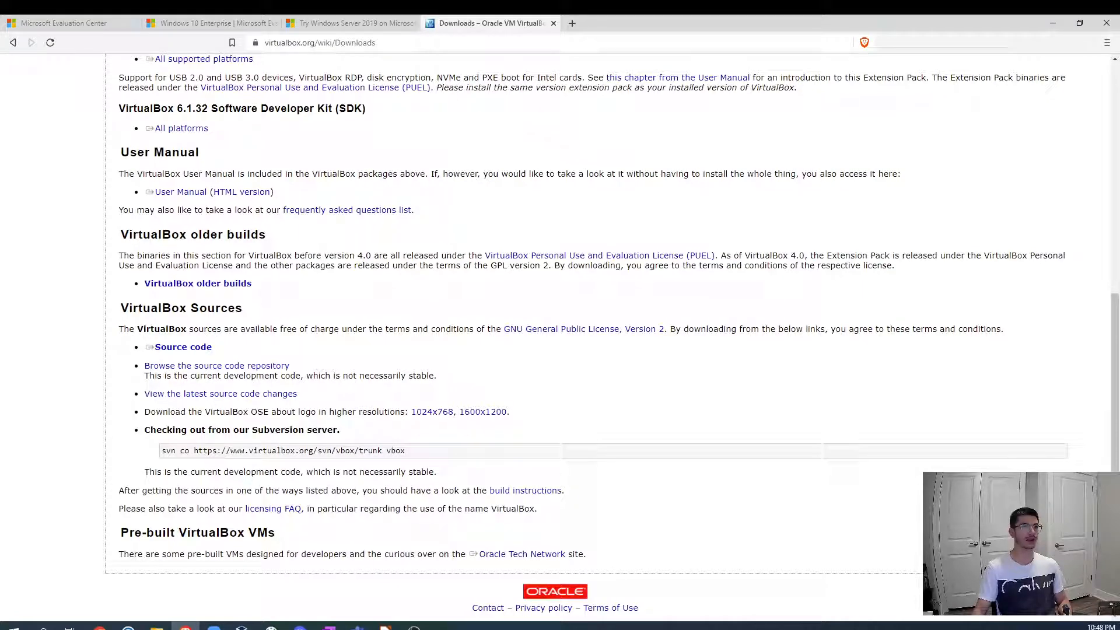
click(46, 25)
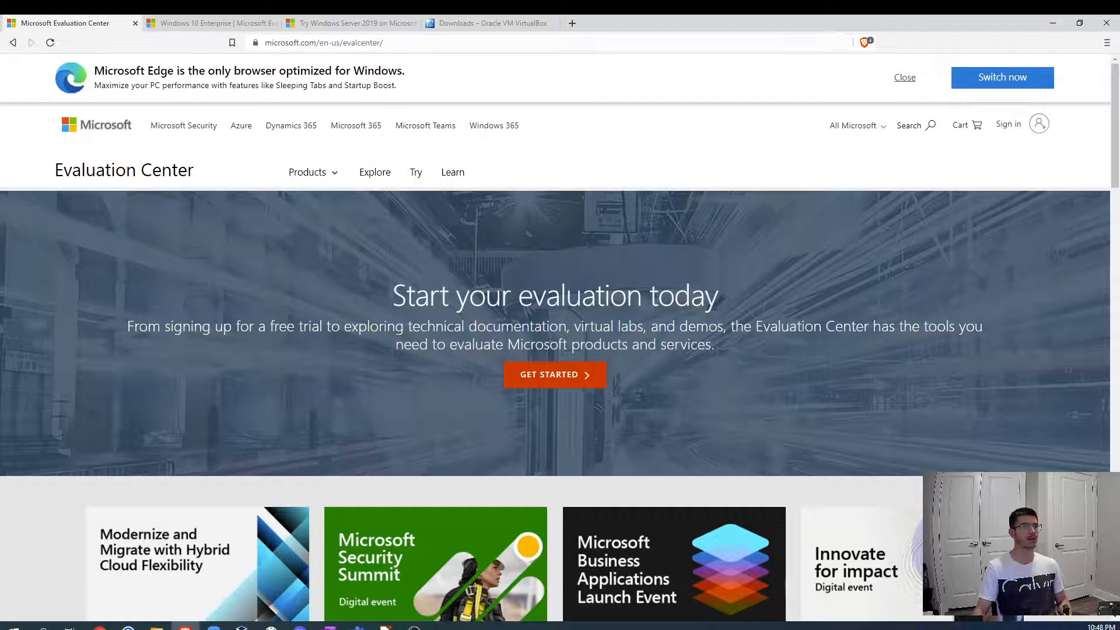
click(362, 43)
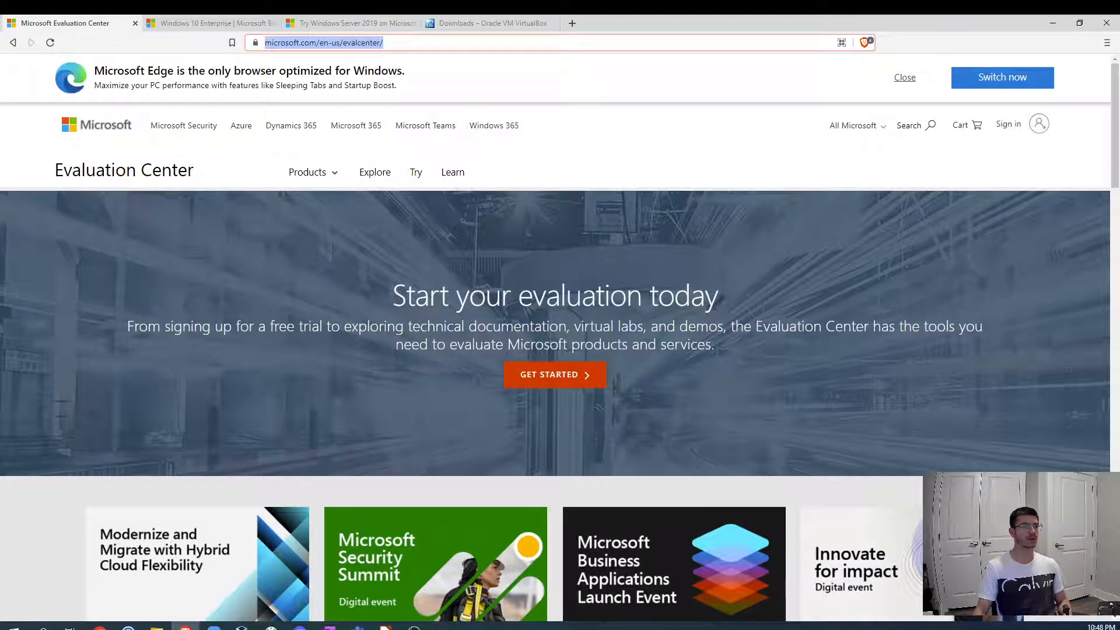
click(191, 24)
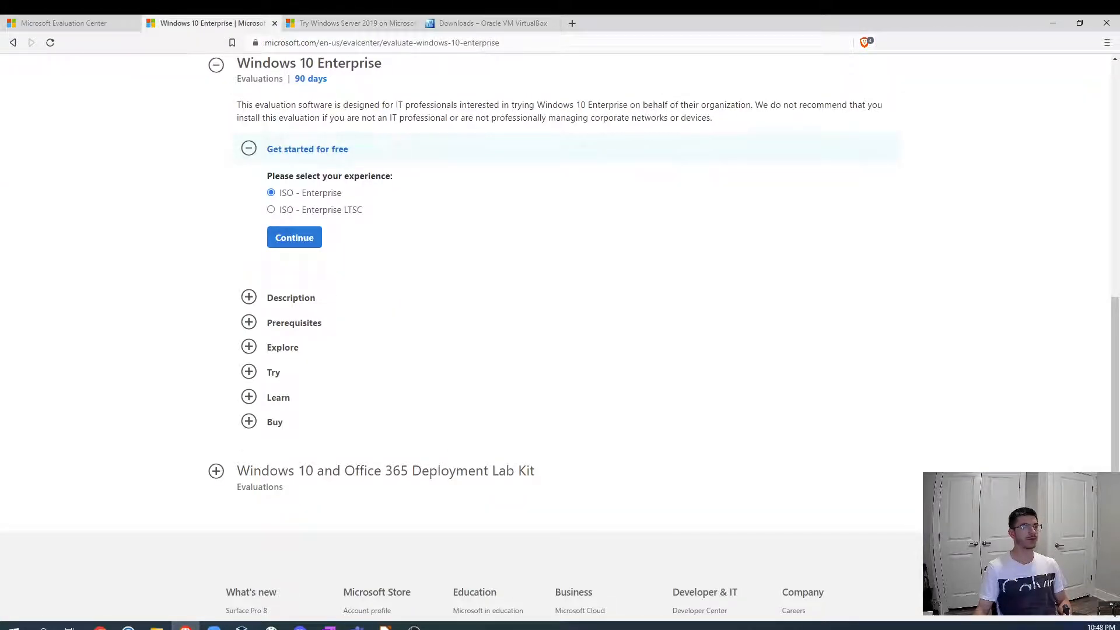
click(414, 44)
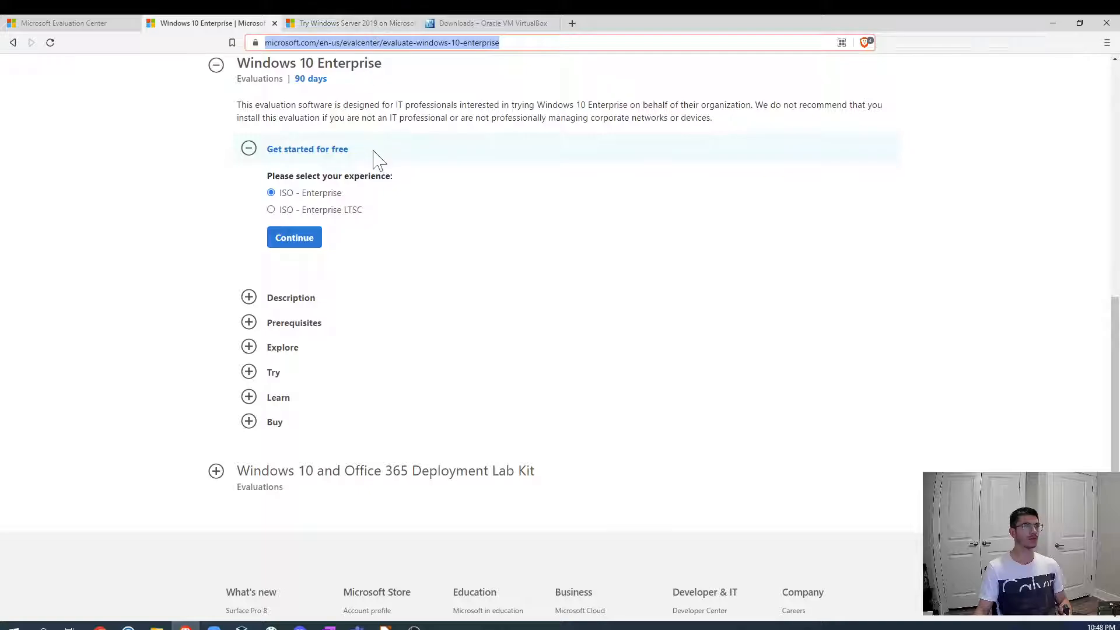
- Continue with the ISO - Enterprise option for the Windows 10 Enterprise evaluation to reach its registration form
scroll(377, 158, up, 9)
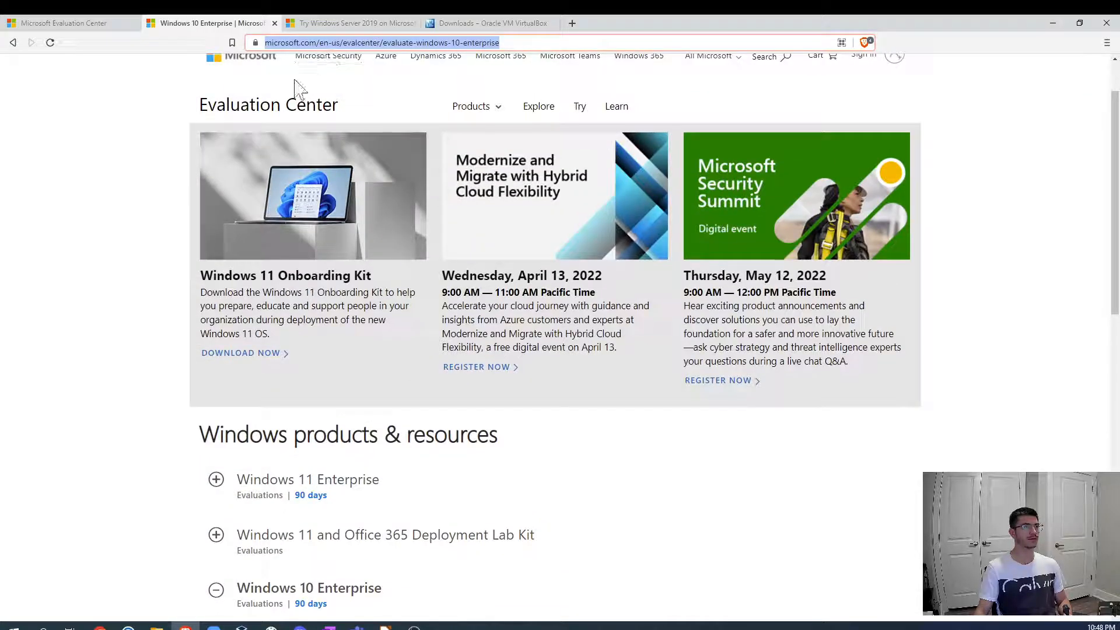
scroll(295, 88, up, 1)
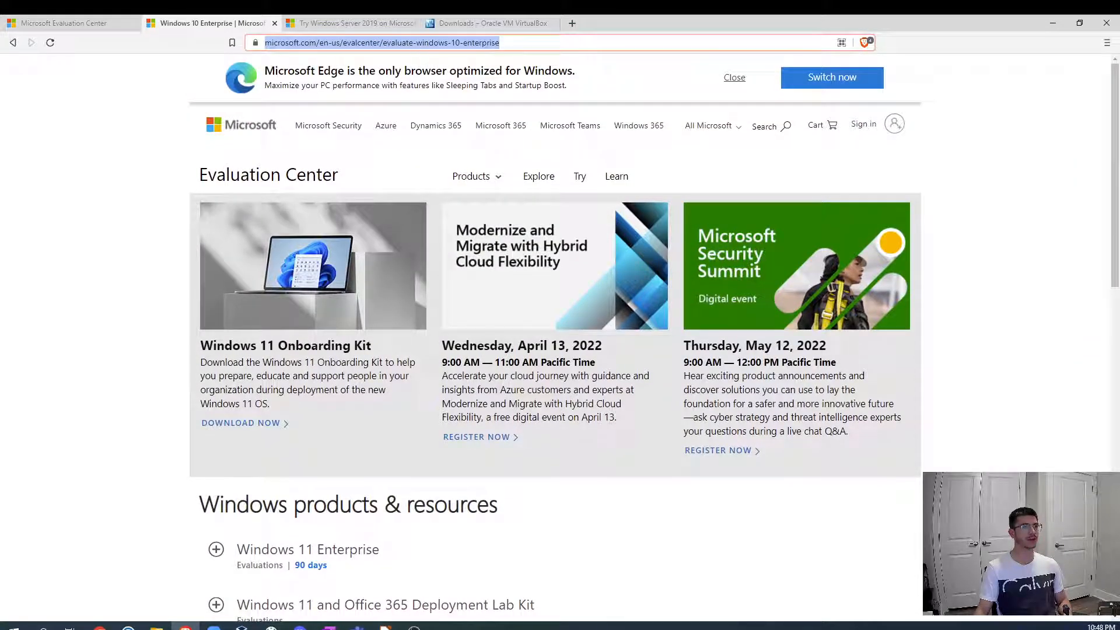
scroll(393, 192, down, 9)
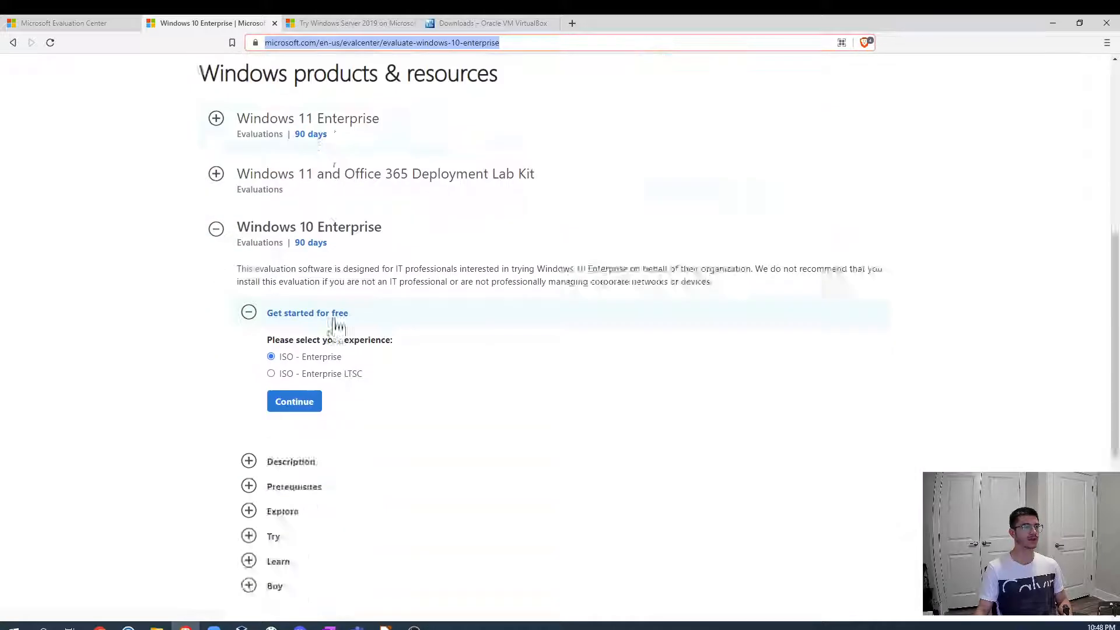
drag(341, 264, 257, 280)
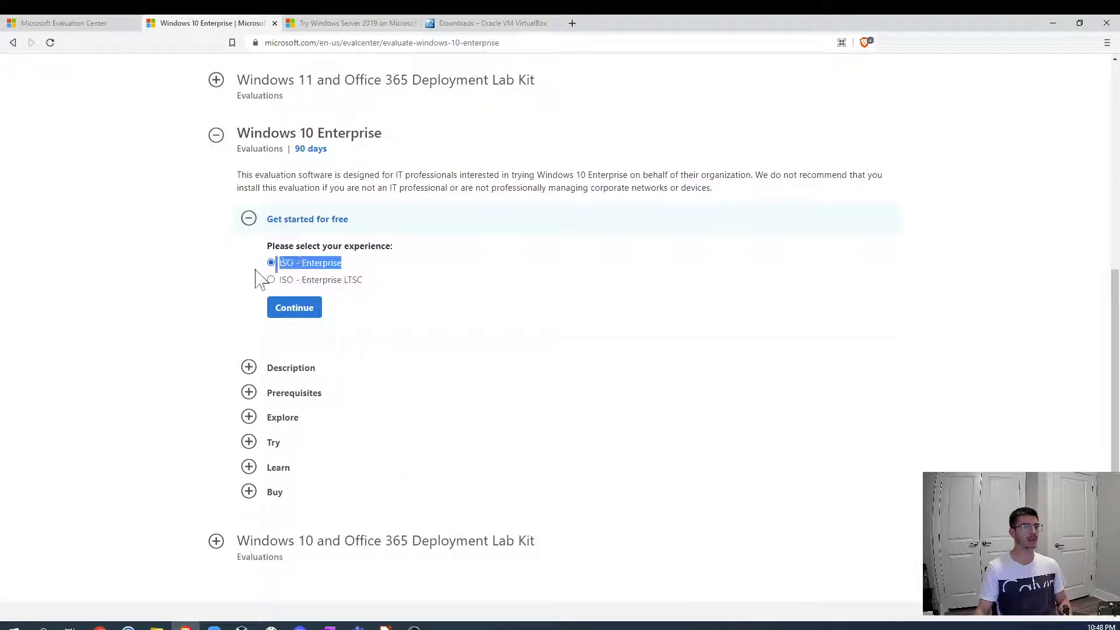
click(291, 310)
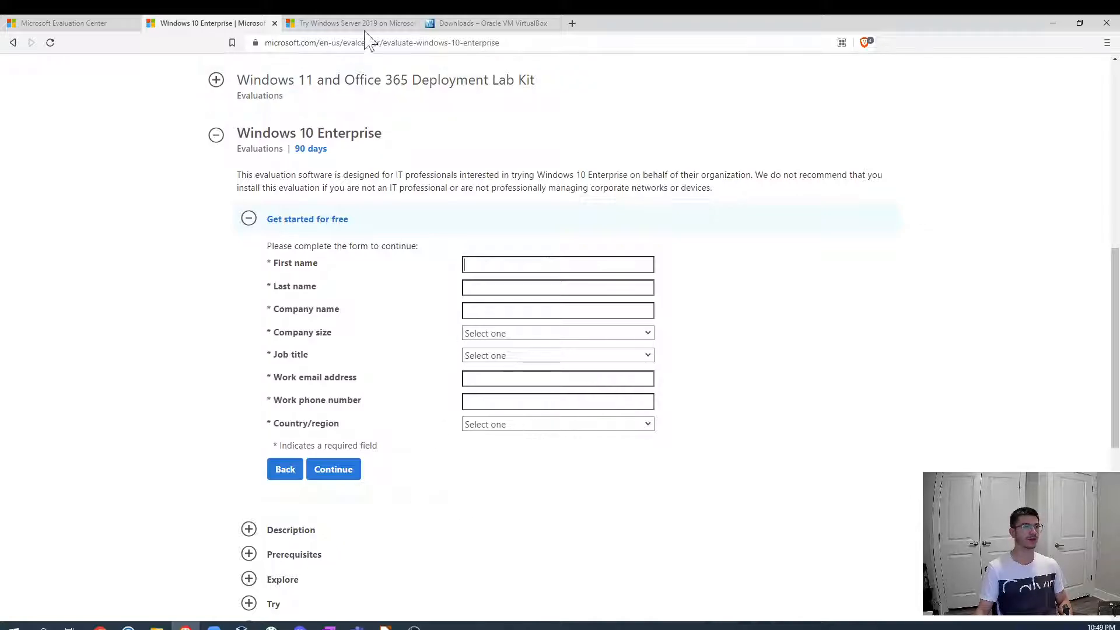
- Choose the ISO option for the Windows Server 2019 evaluation and continue to its registration form
click(322, 26)
scroll(175, 248, up, 8)
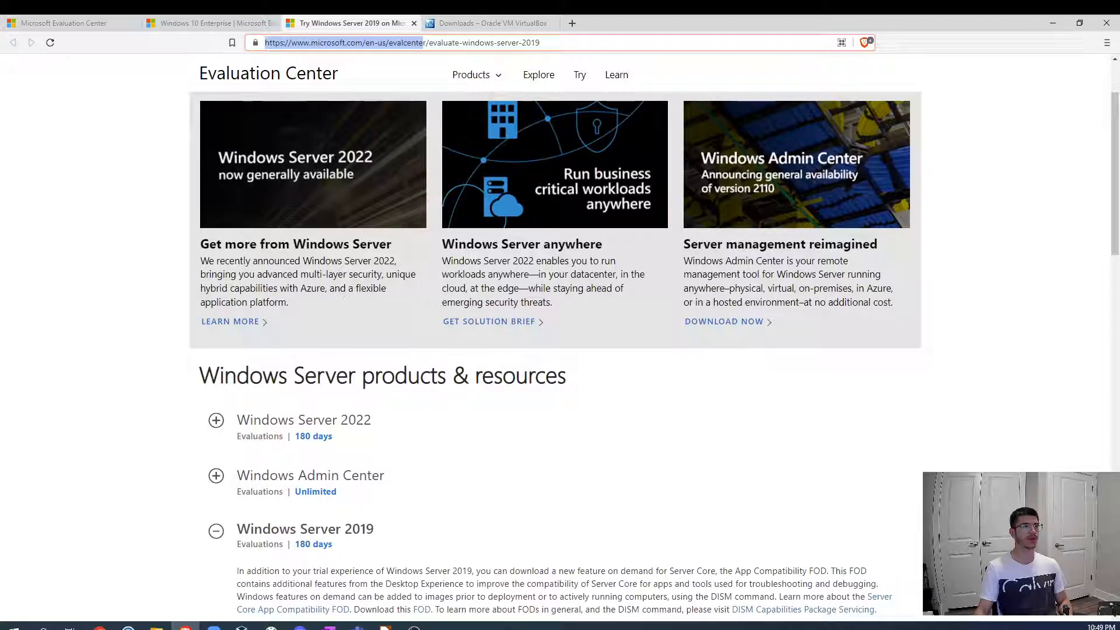
drag(540, 43, 468, 43)
scroll(104, 391, down, 8)
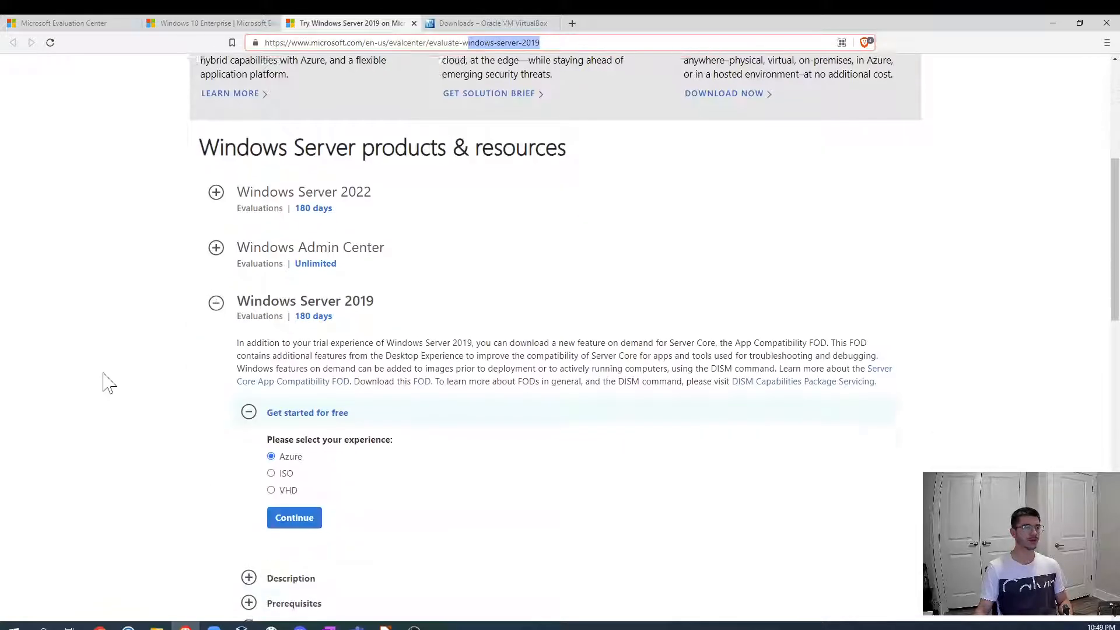
click(272, 234)
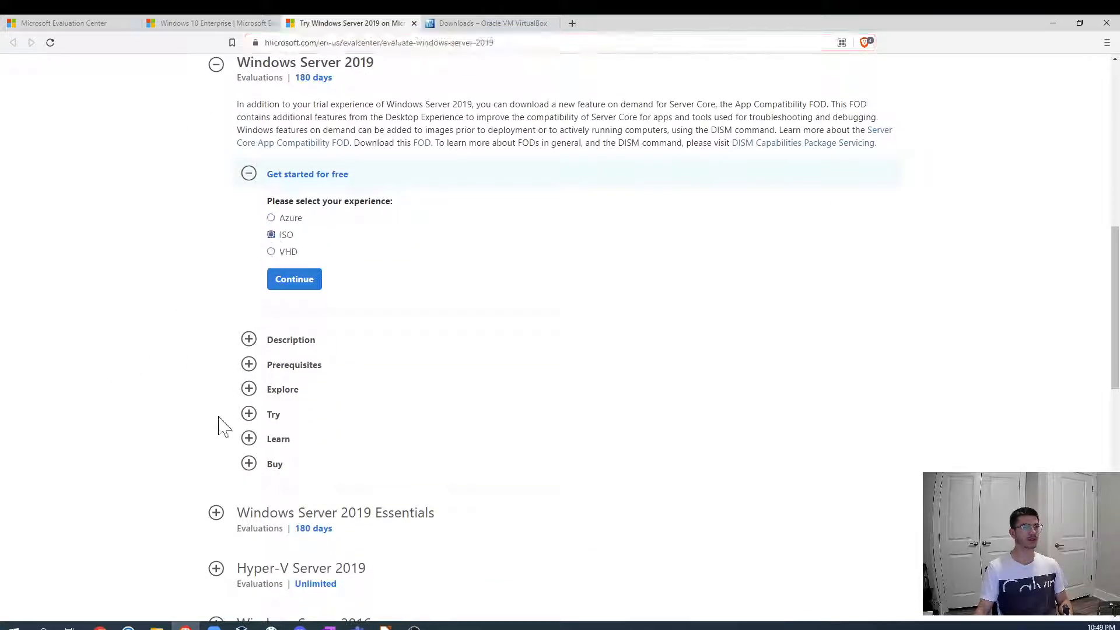
click(295, 282)
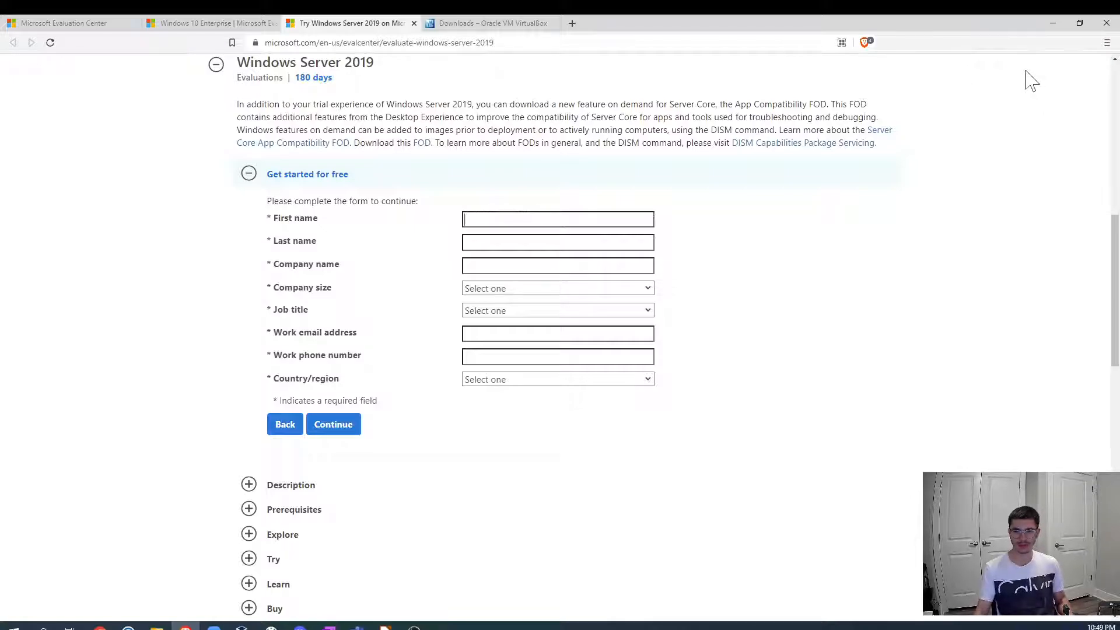
- Switch back to the network diagram slide and then to VirtualBox Manager
click(1050, 24)
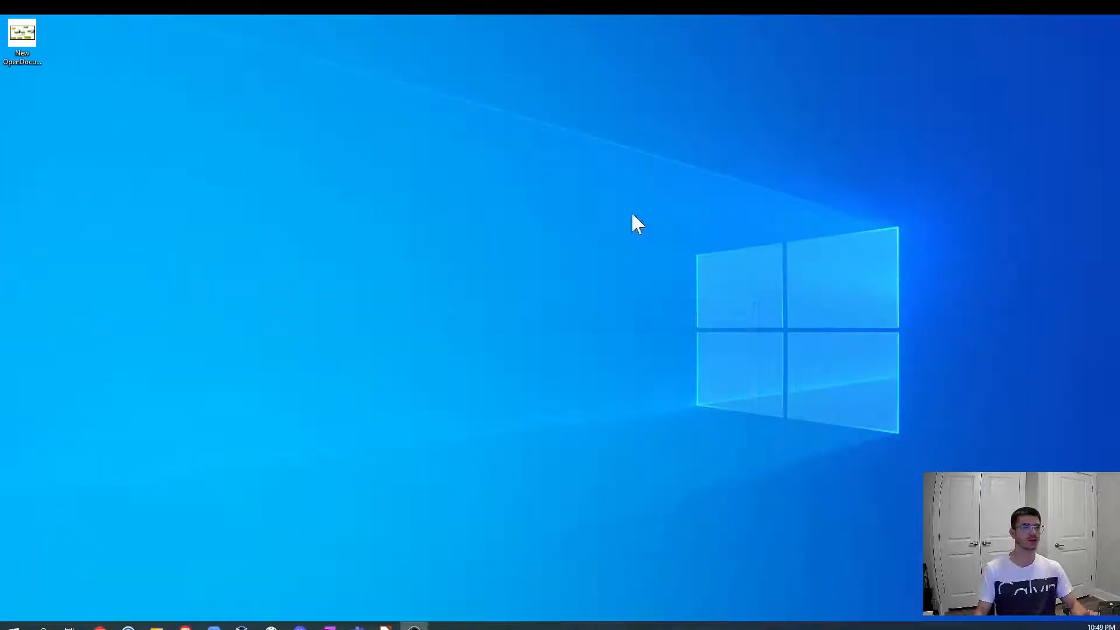
click(386, 627)
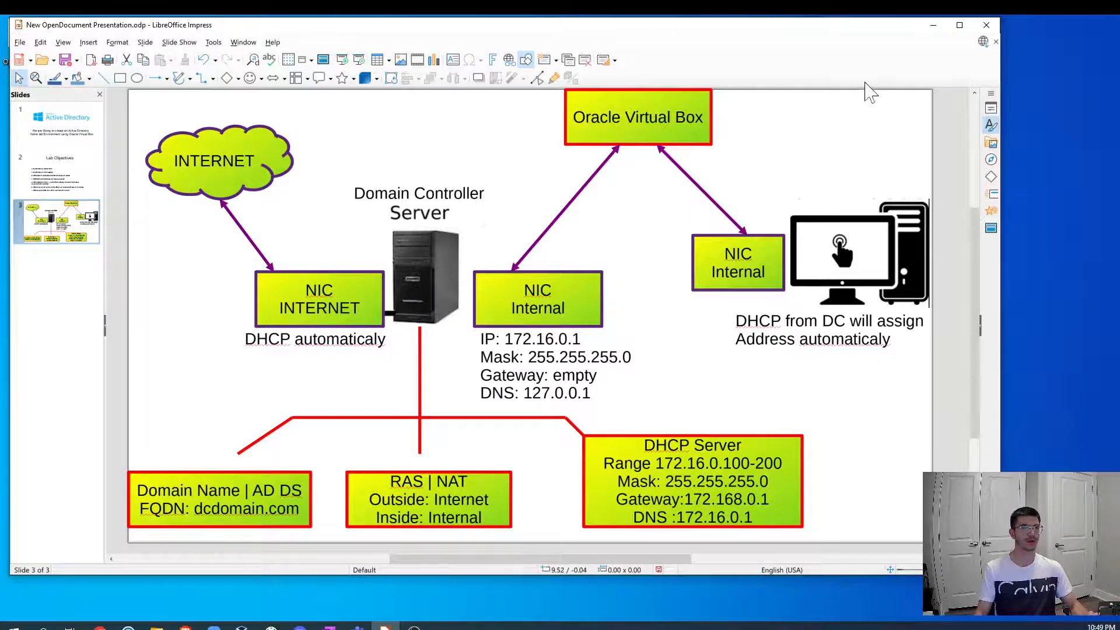
click(933, 25)
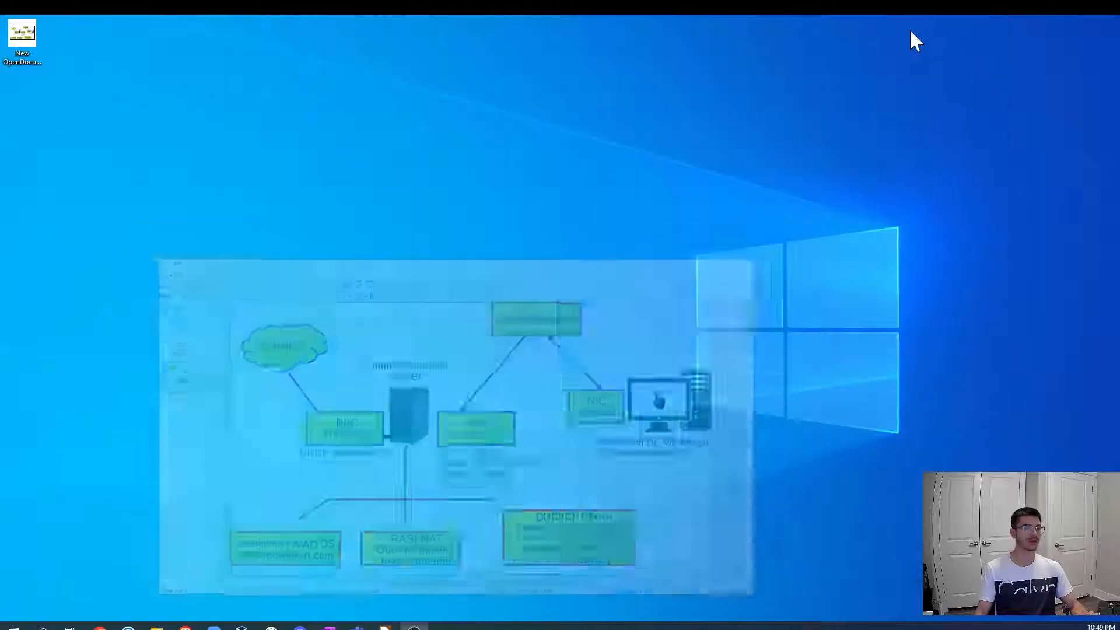
click(242, 627)
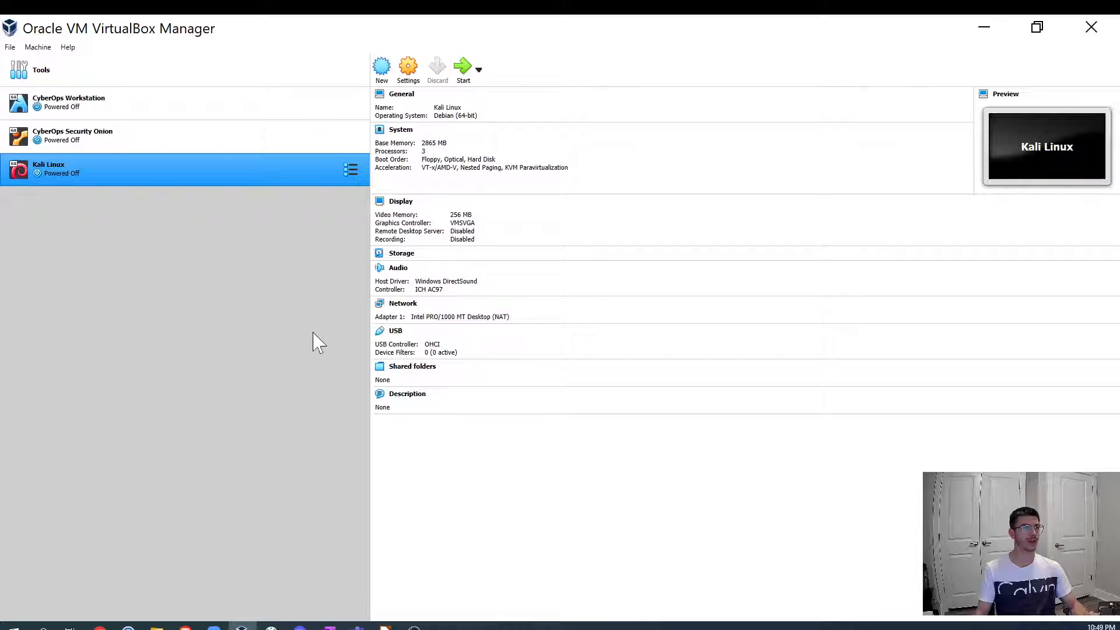
- Start a new virtual machine named DC with version Other Windows (64-bit) and continue
click(382, 75)
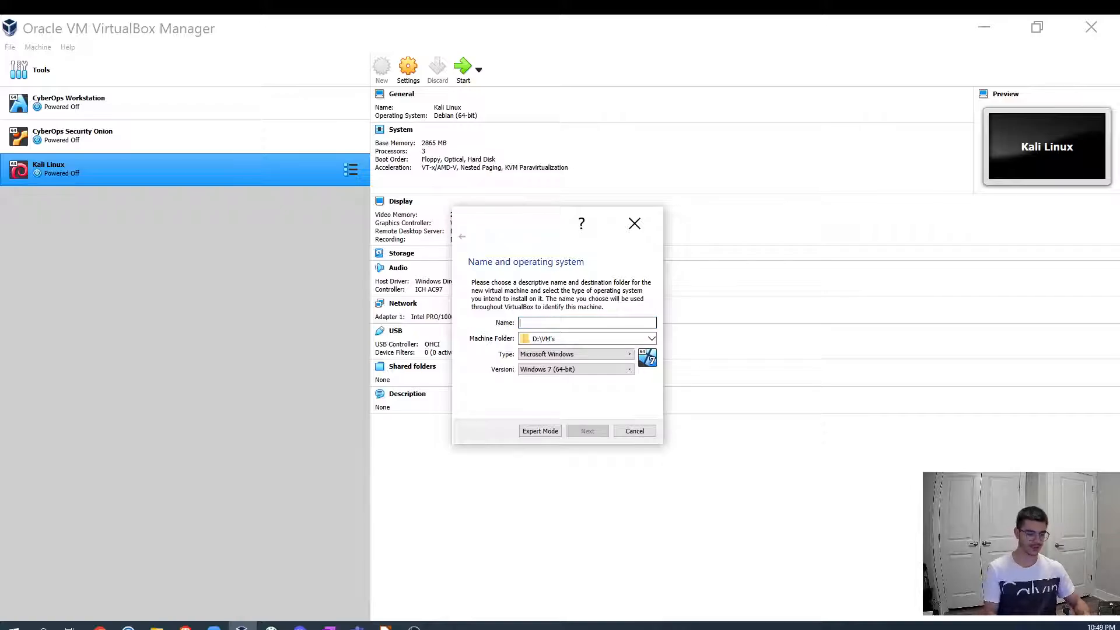
text(DC)
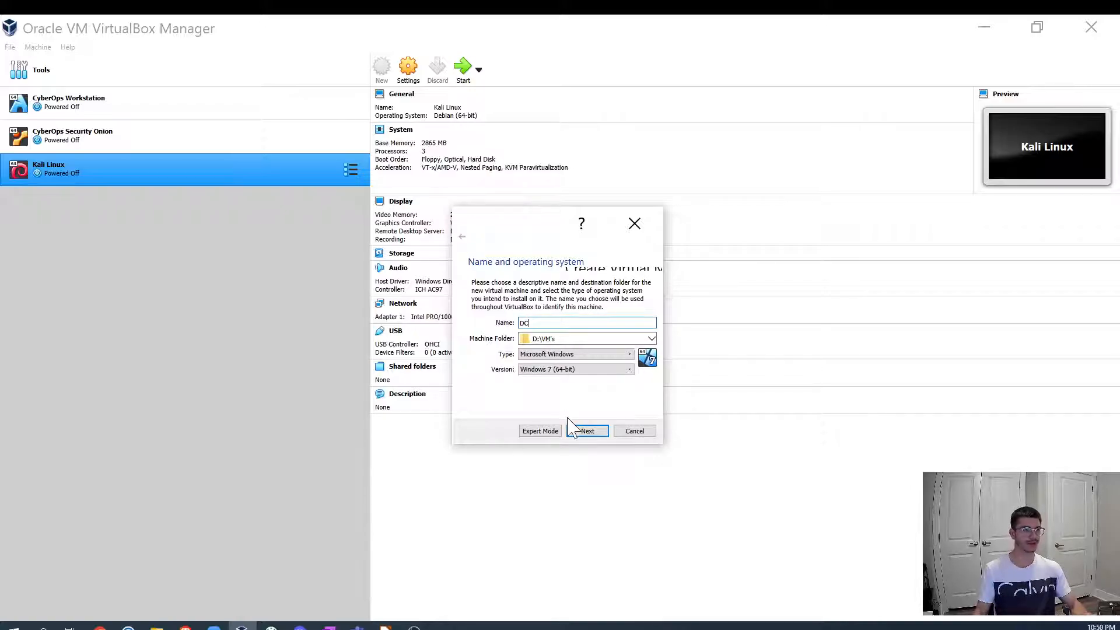
click(630, 372)
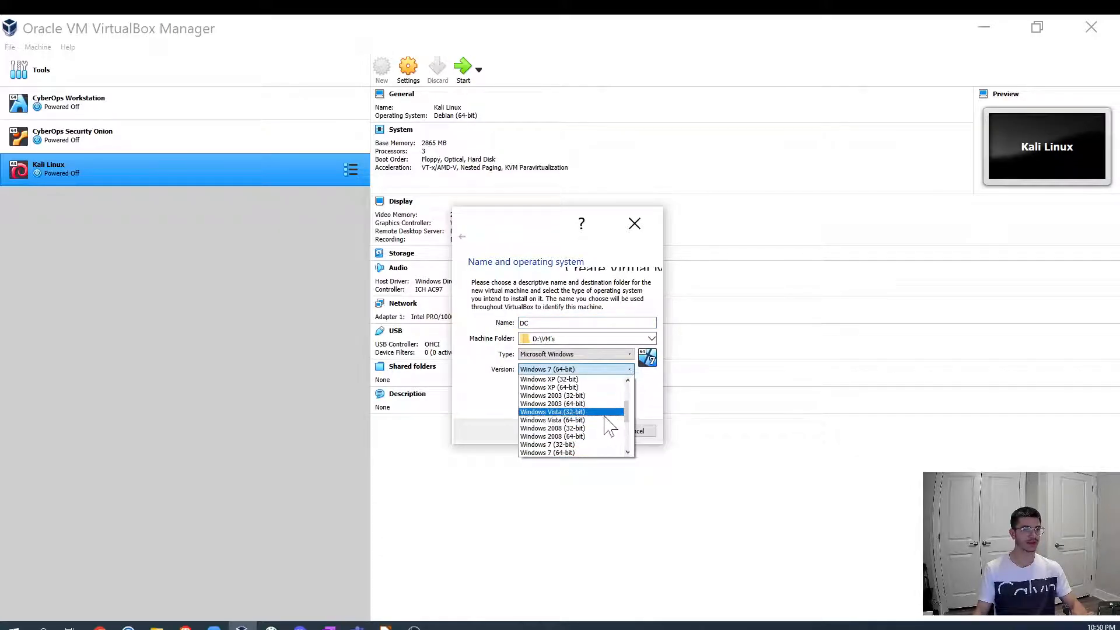
scroll(618, 431, down, 4)
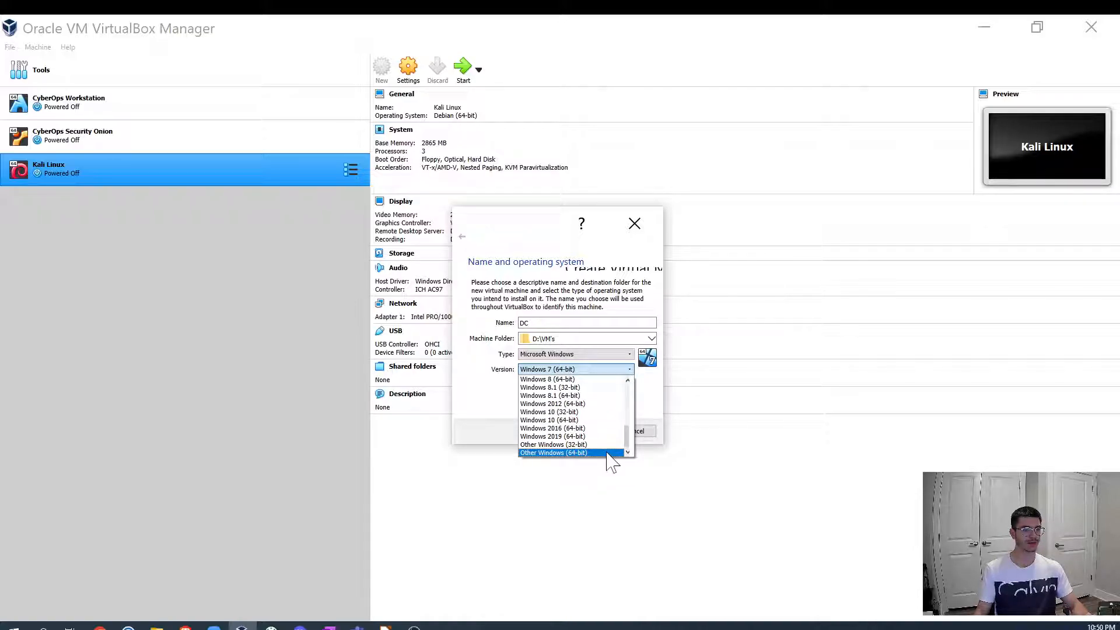
click(603, 454)
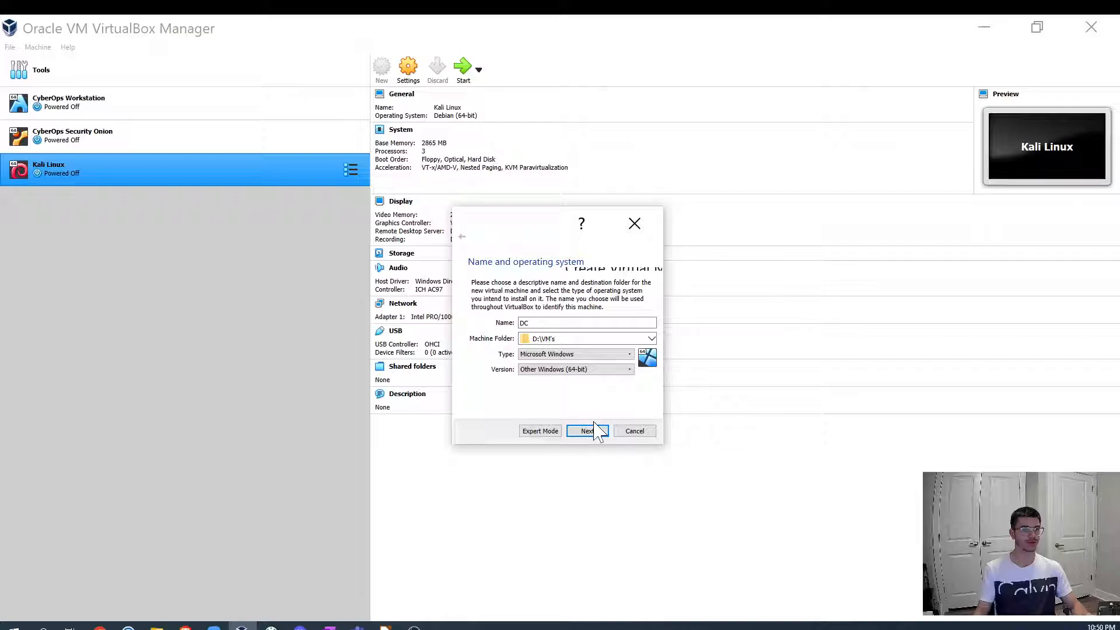
click(594, 435)
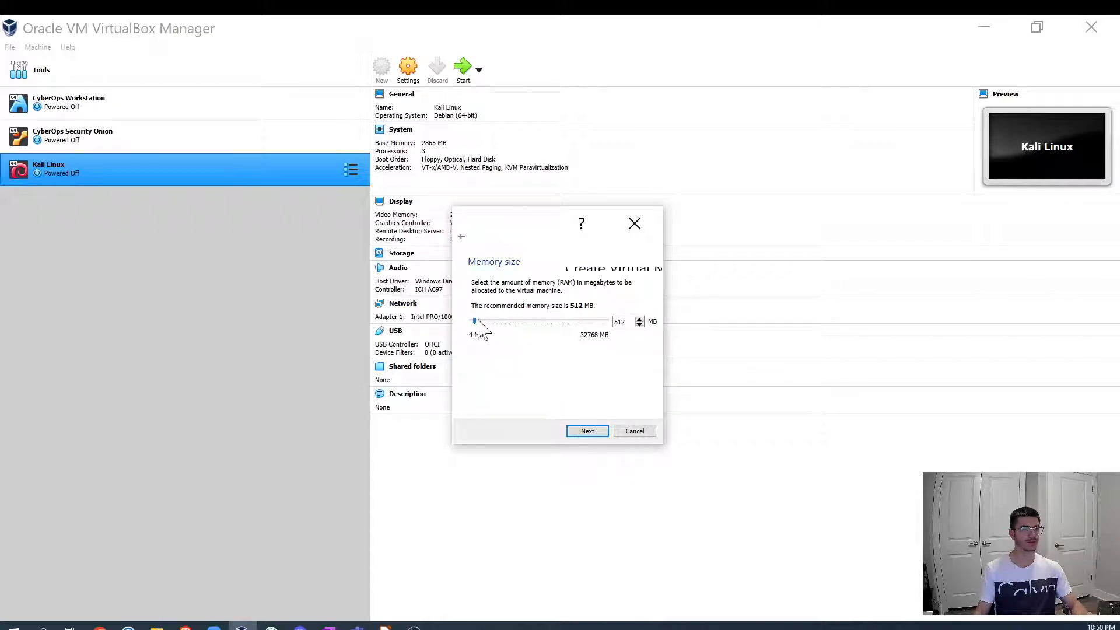
- Set the VM's memory to 4096 MB and continue to the hard disk page
drag(474, 321, 500, 320)
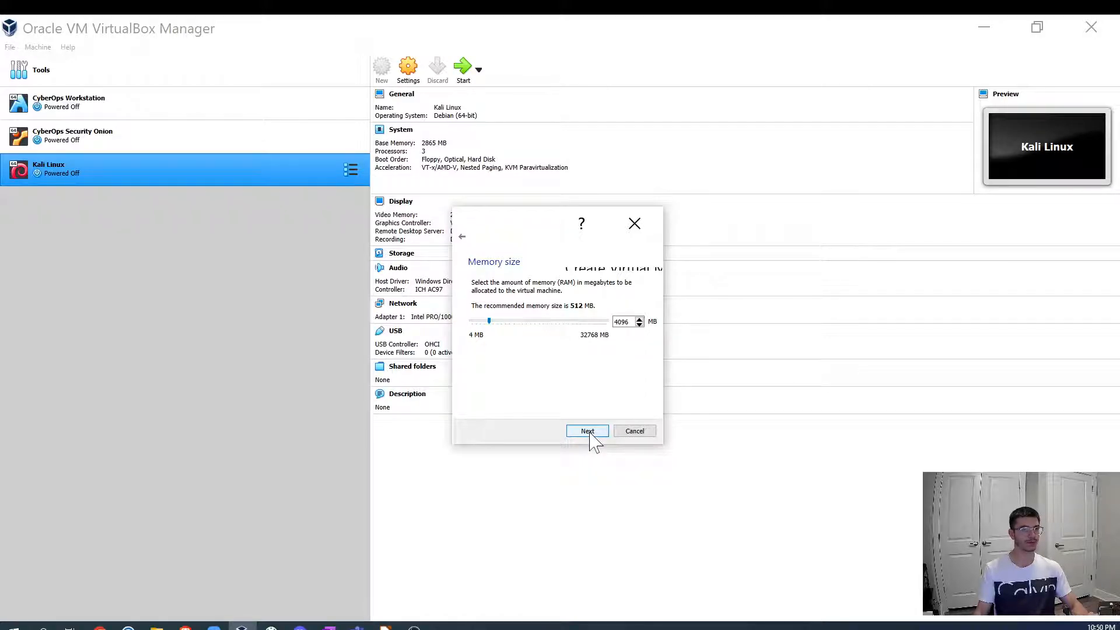
click(589, 433)
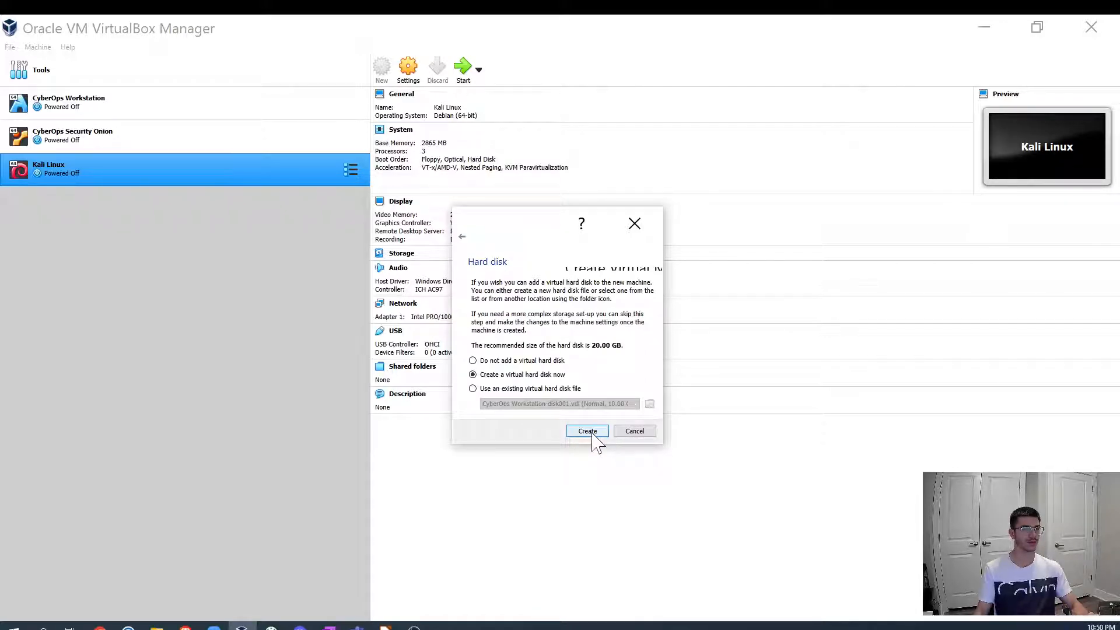
- Create a dynamically allocated 20 GB virtual hard disk named DC.vdi for the new VM
click(592, 434)
click(605, 444)
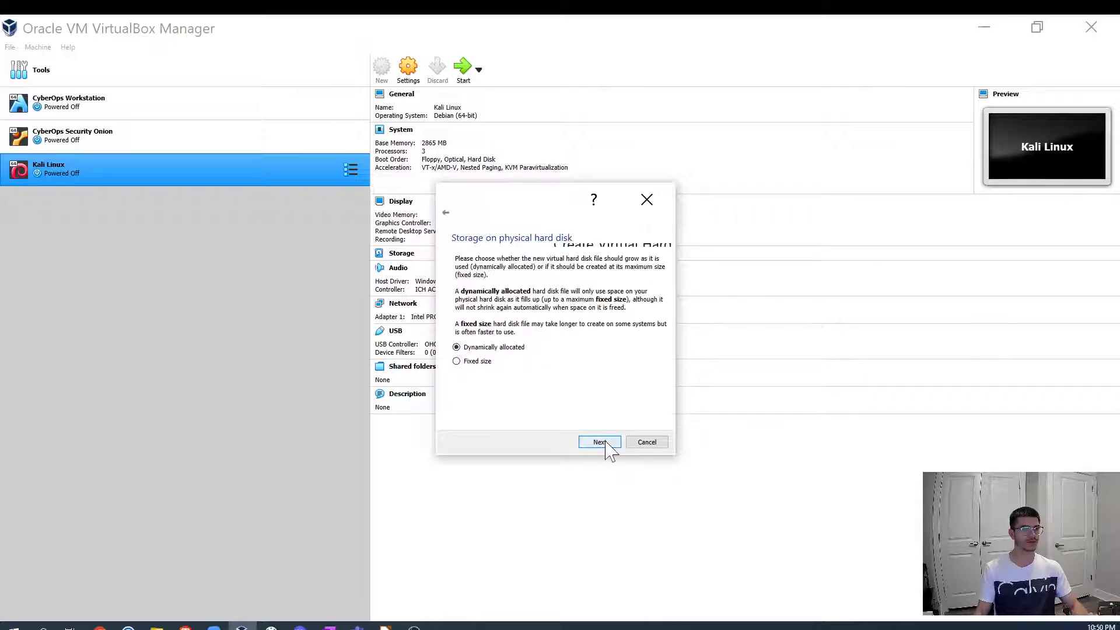
click(606, 444)
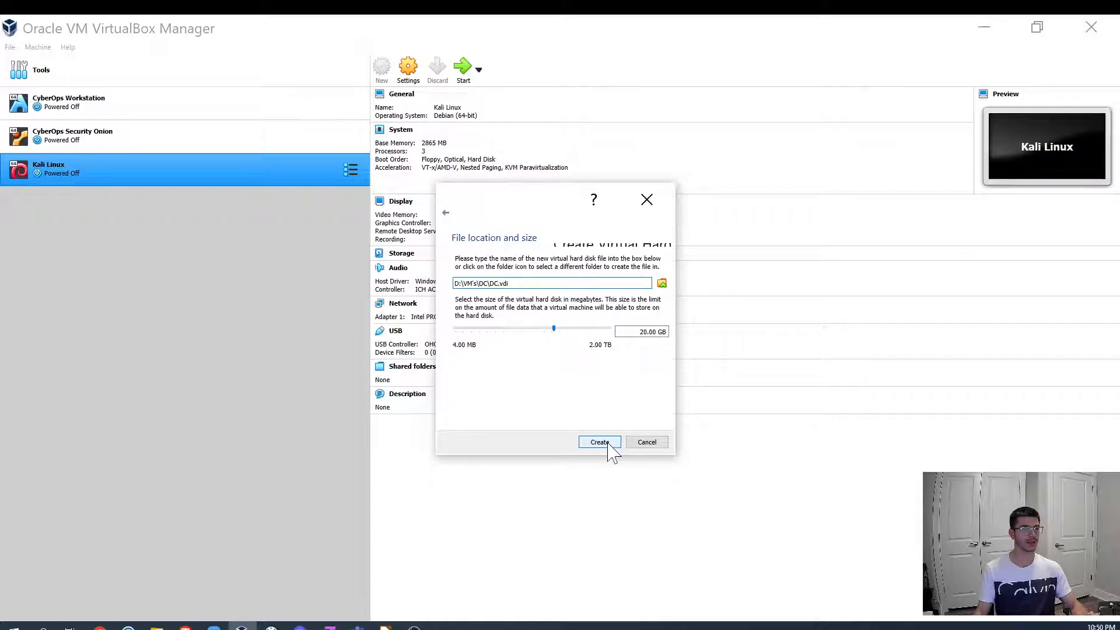
click(599, 444)
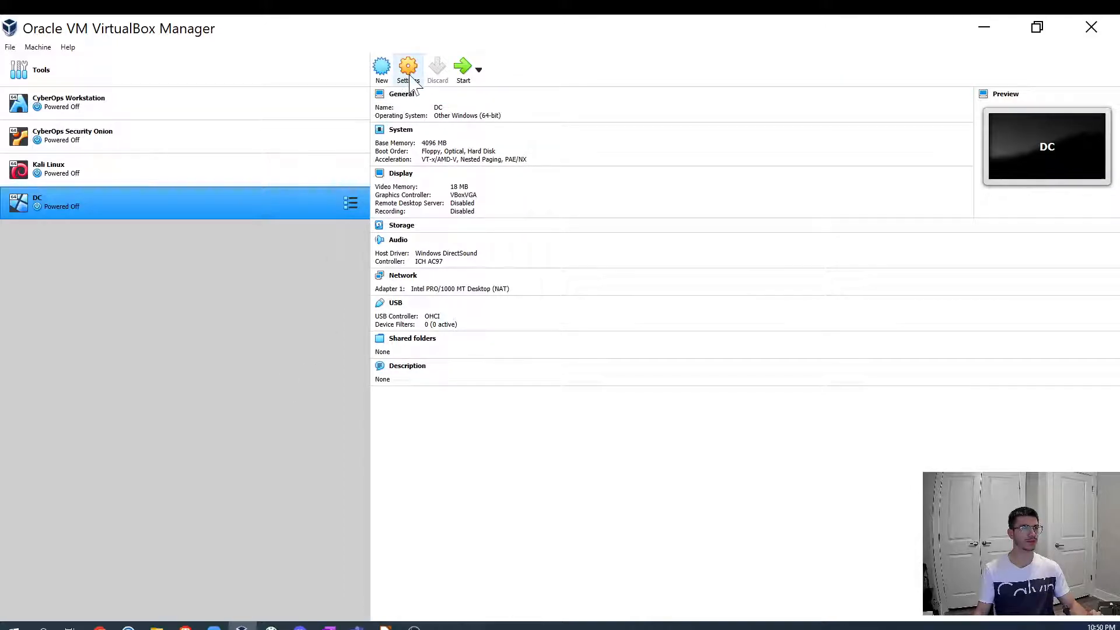
- Open the DC VM's settings and set both shared clipboard and drag'n'drop to Bidirectional
click(409, 70)
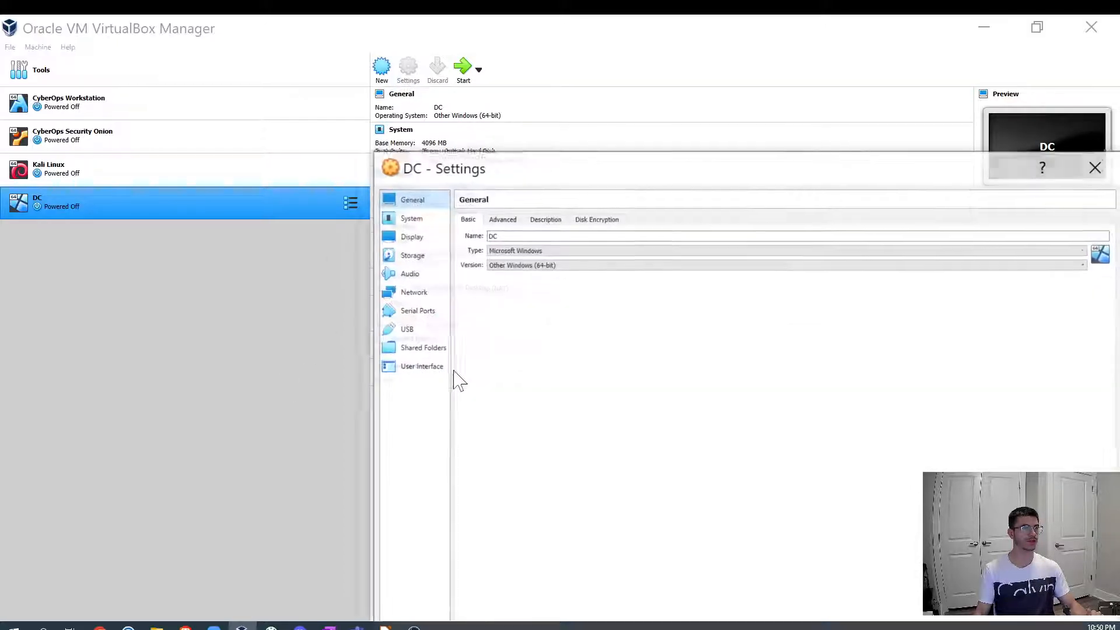
drag(602, 172, 395, 99)
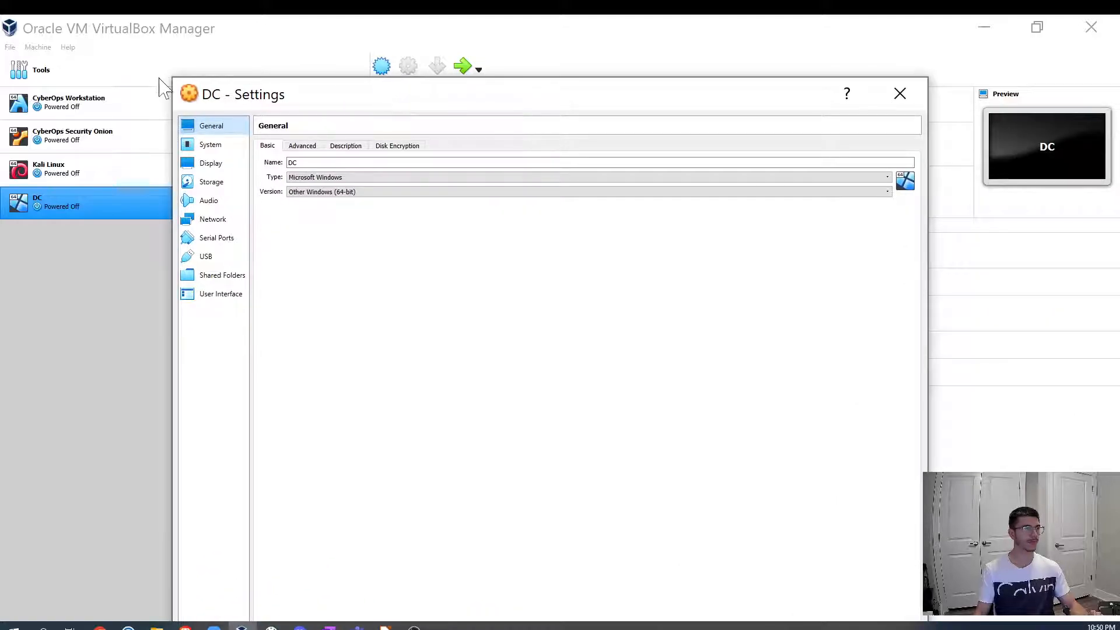
drag(165, 75, 297, 207)
drag(455, 225, 393, 102)
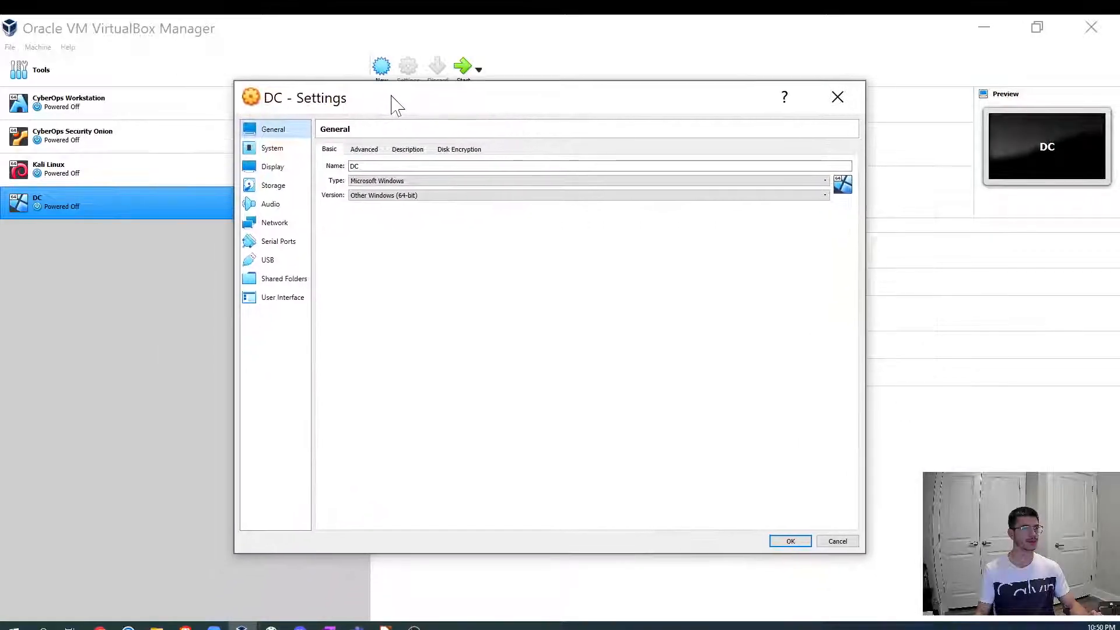
click(364, 151)
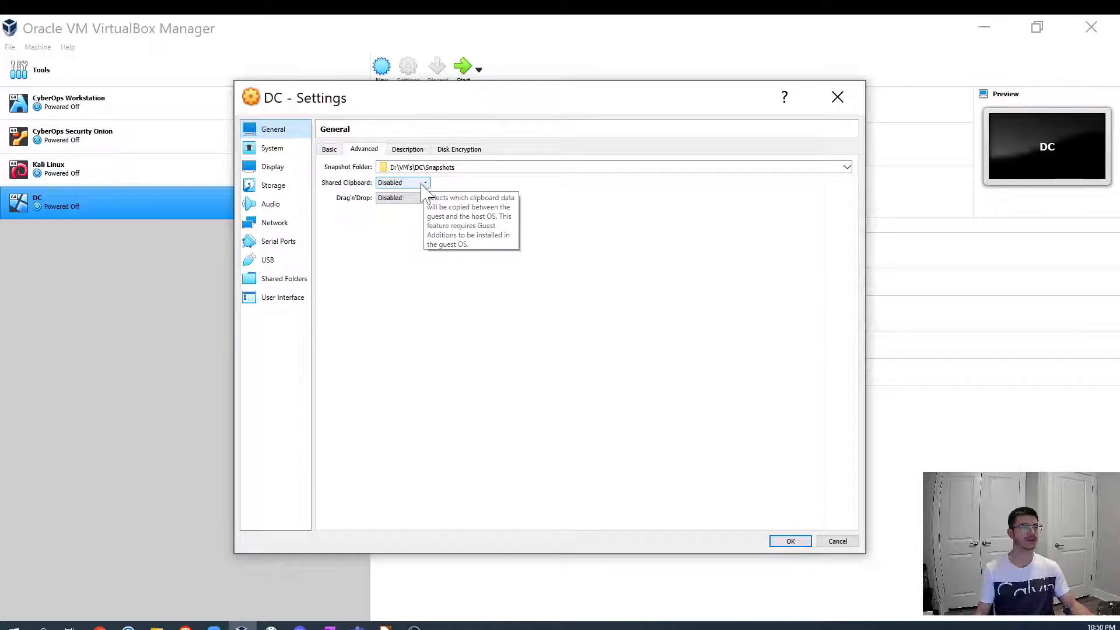
click(421, 184)
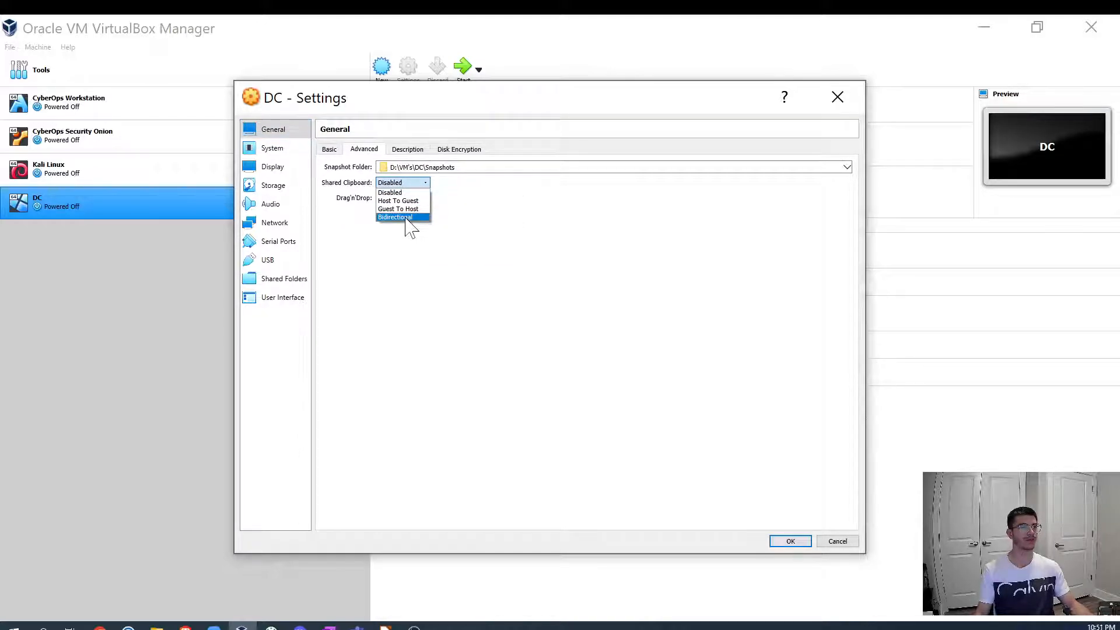
click(407, 218)
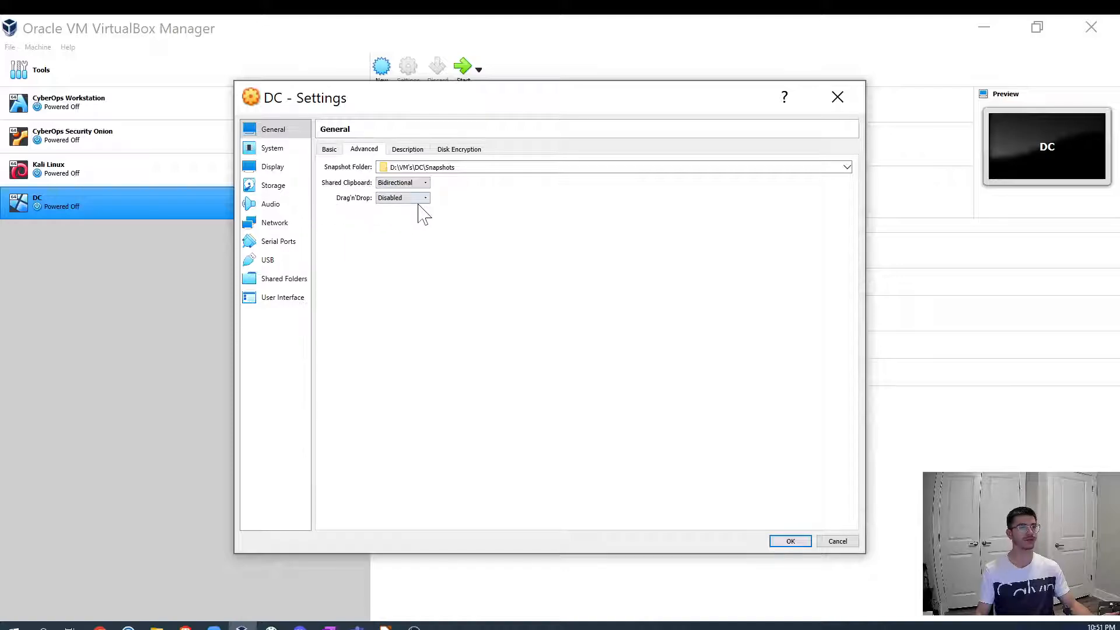
click(425, 198)
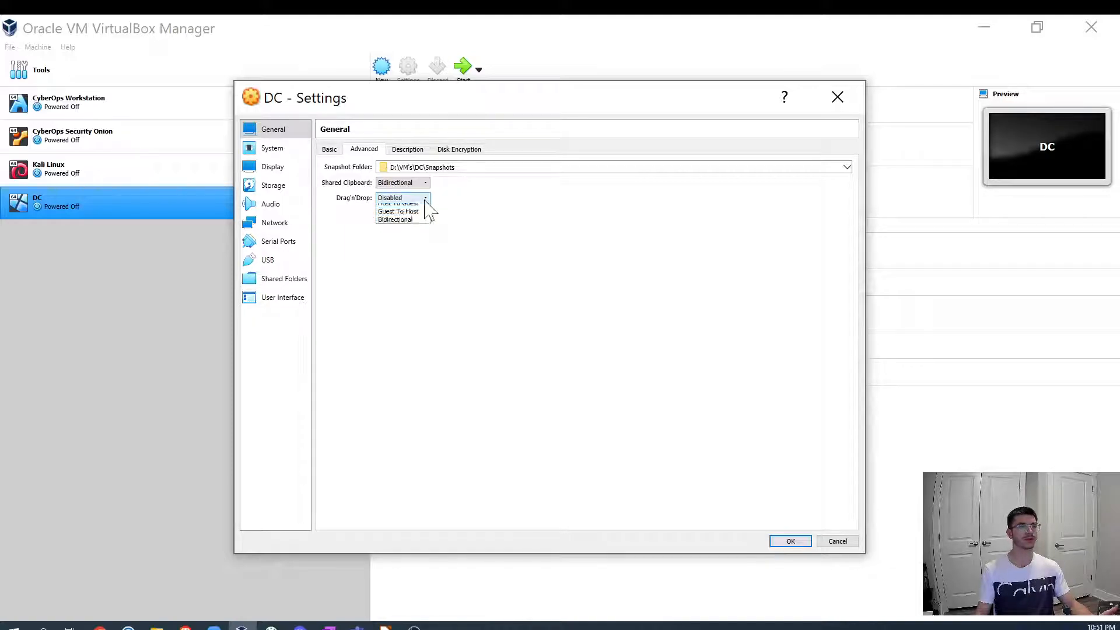
click(408, 232)
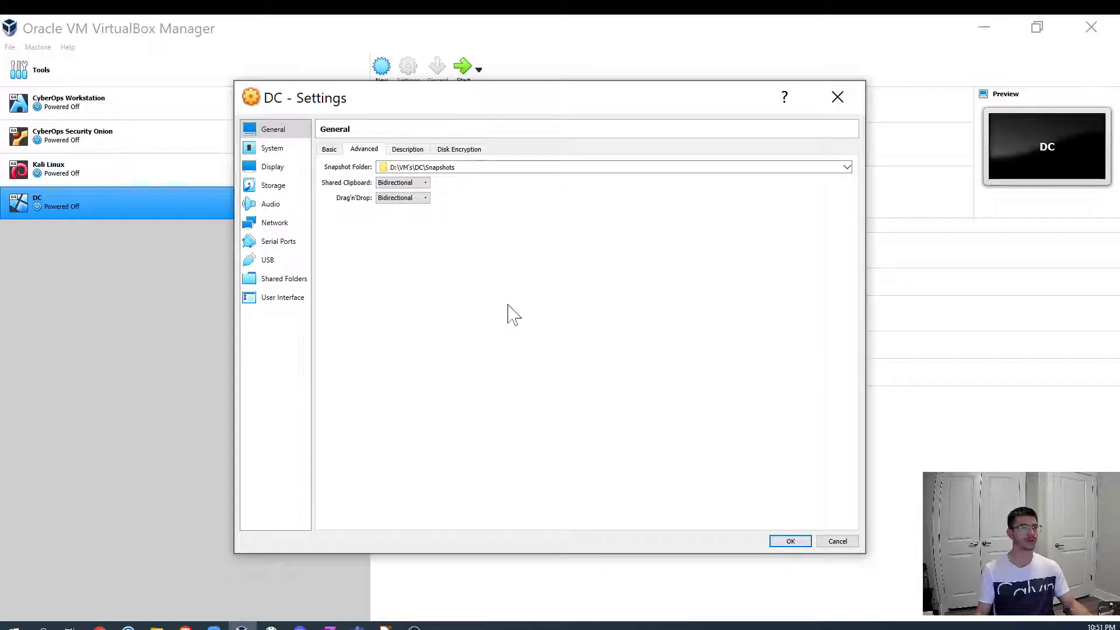
- Set the DC VM's processor count to 3
click(274, 150)
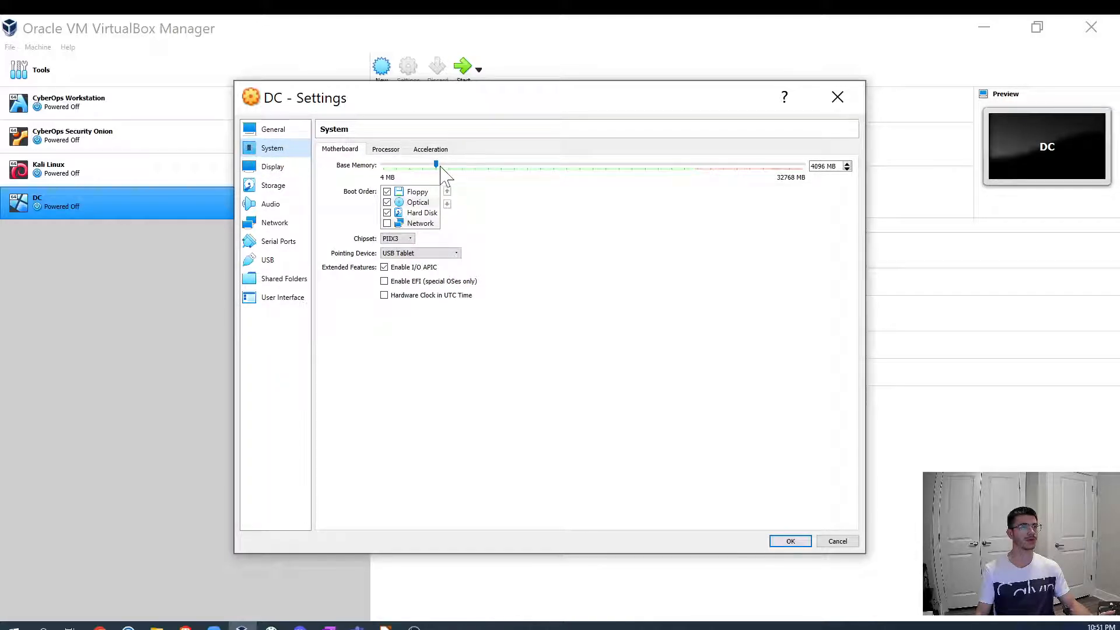
click(386, 150)
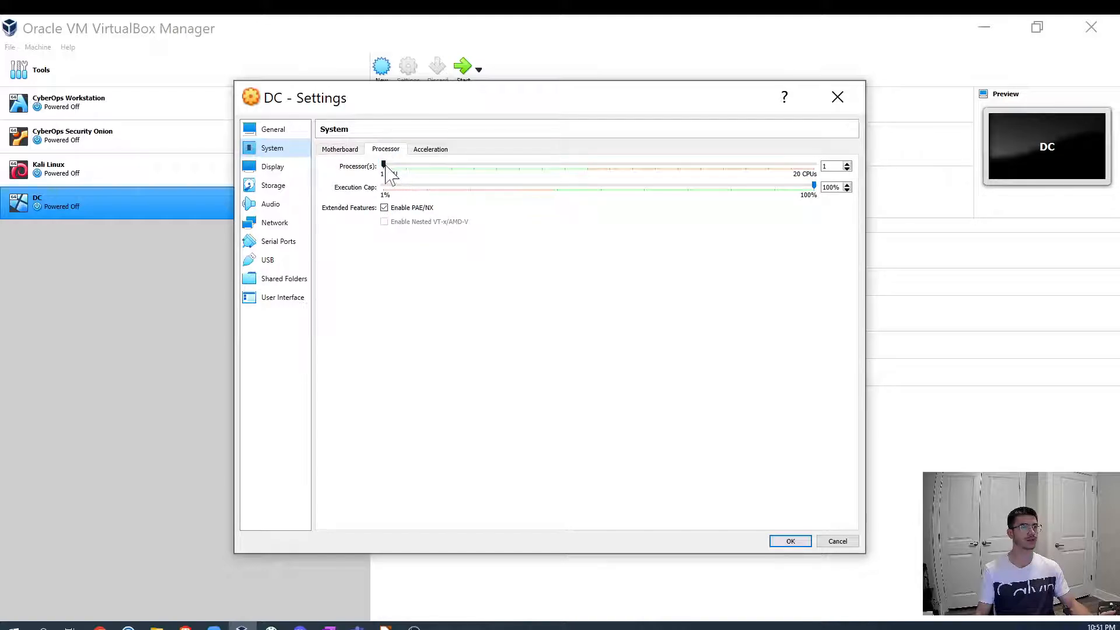
drag(384, 166, 429, 166)
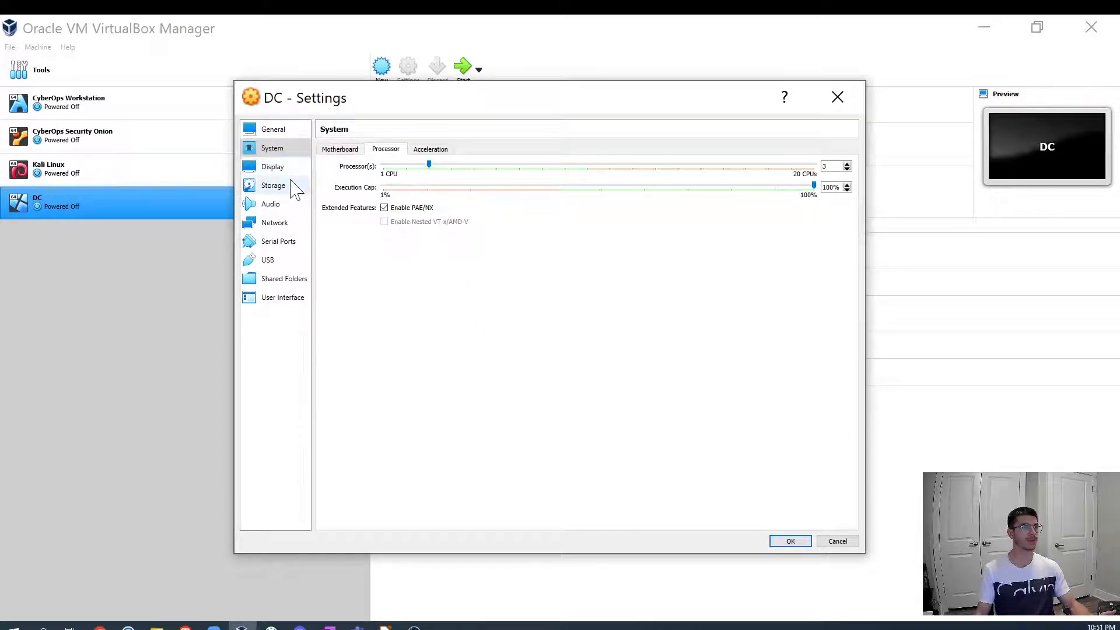
- Review the network diagram slide before configuring the VM's network adapters
click(285, 224)
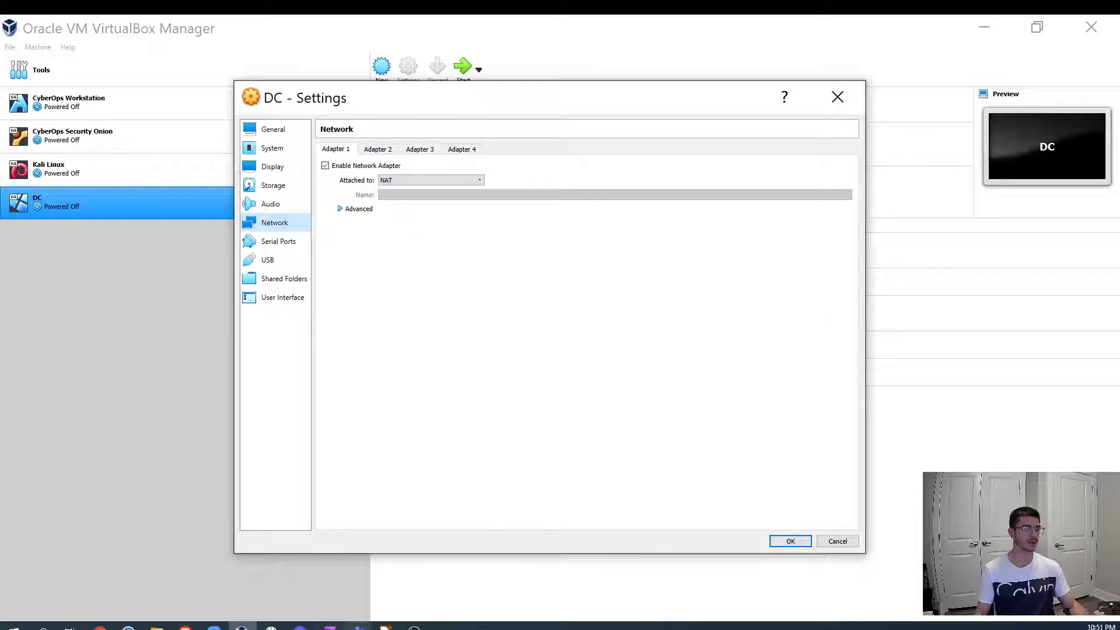
click(385, 627)
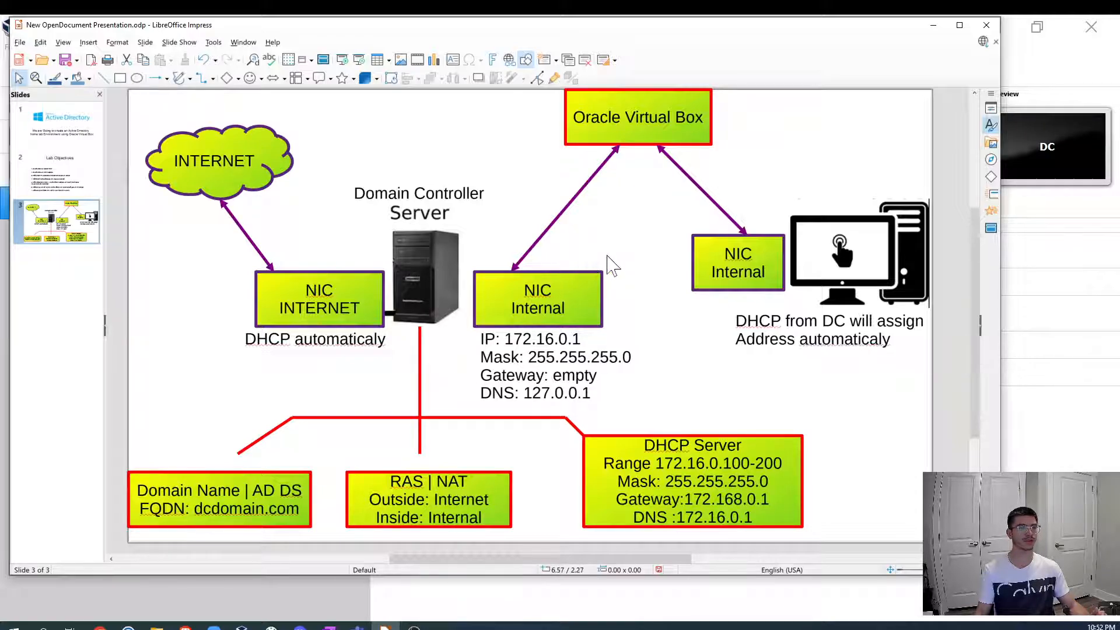
click(932, 25)
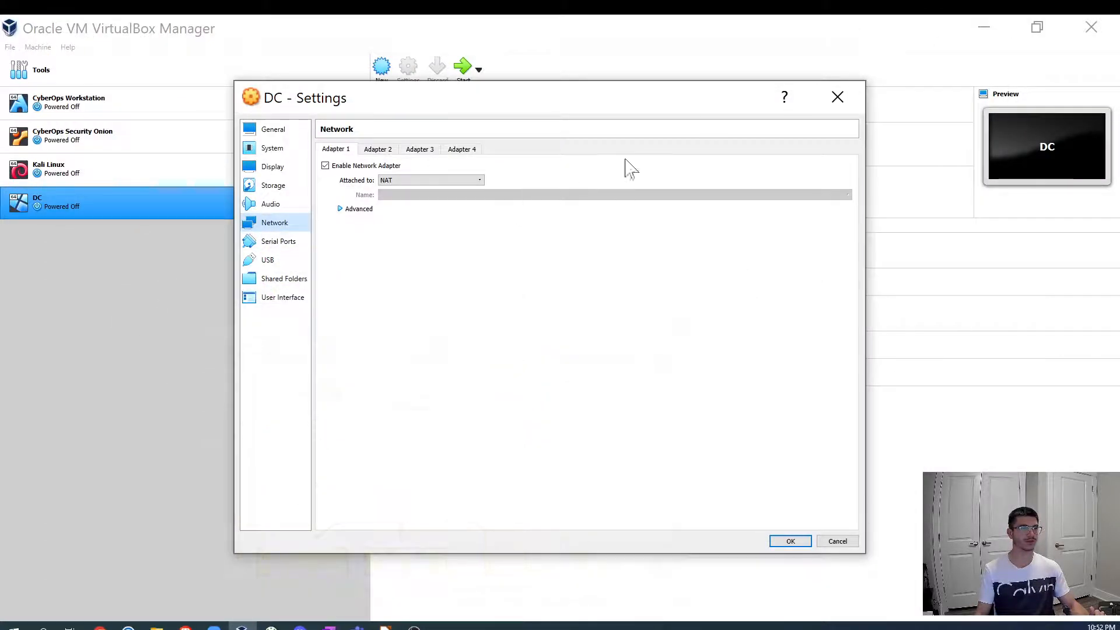
- Enable a second network adapter attached to Internal Network named intnet and save the settings
click(385, 150)
click(325, 165)
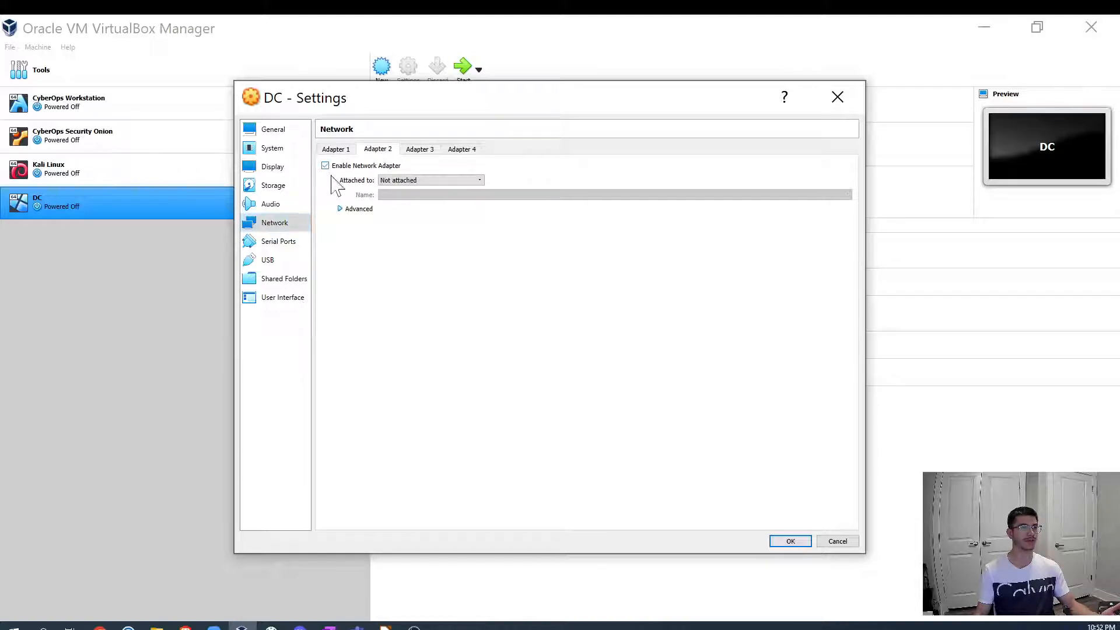
click(479, 181)
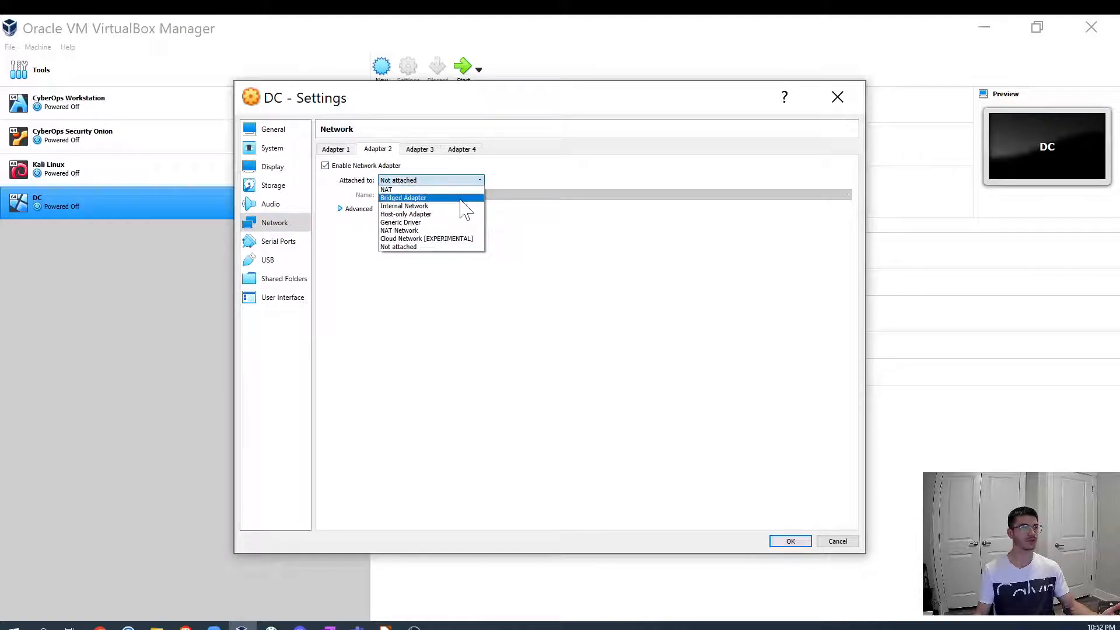
click(420, 206)
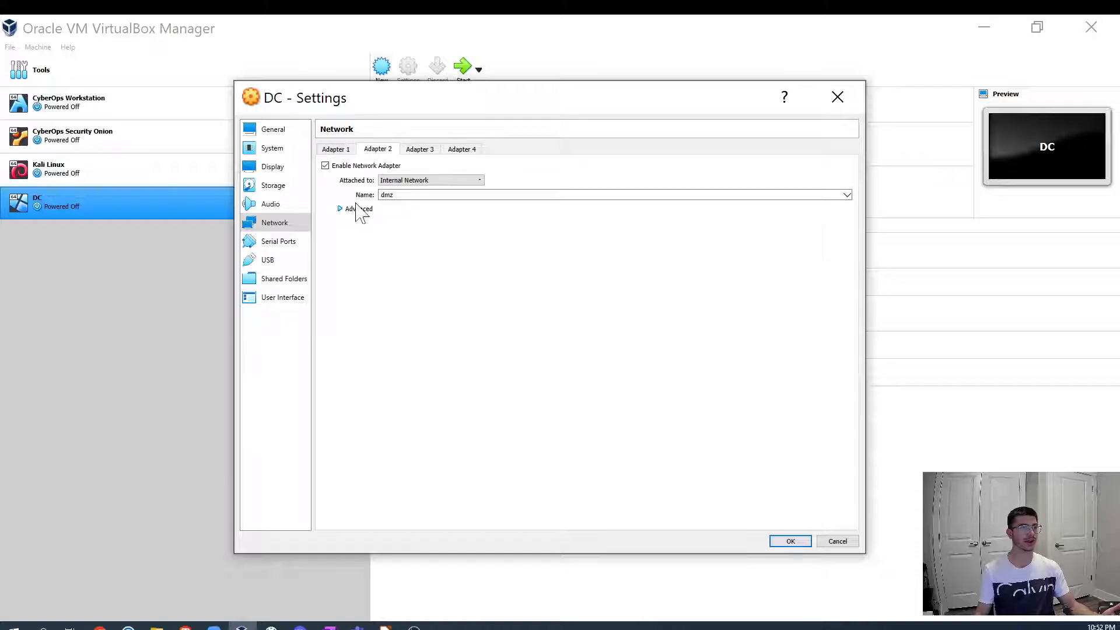
click(846, 194)
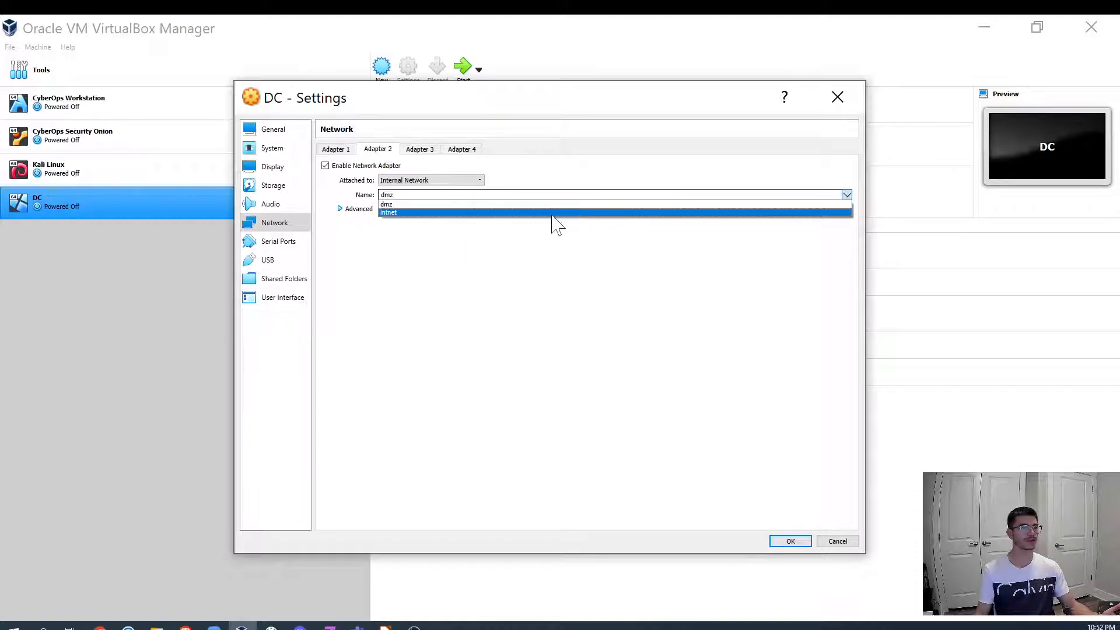
click(471, 214)
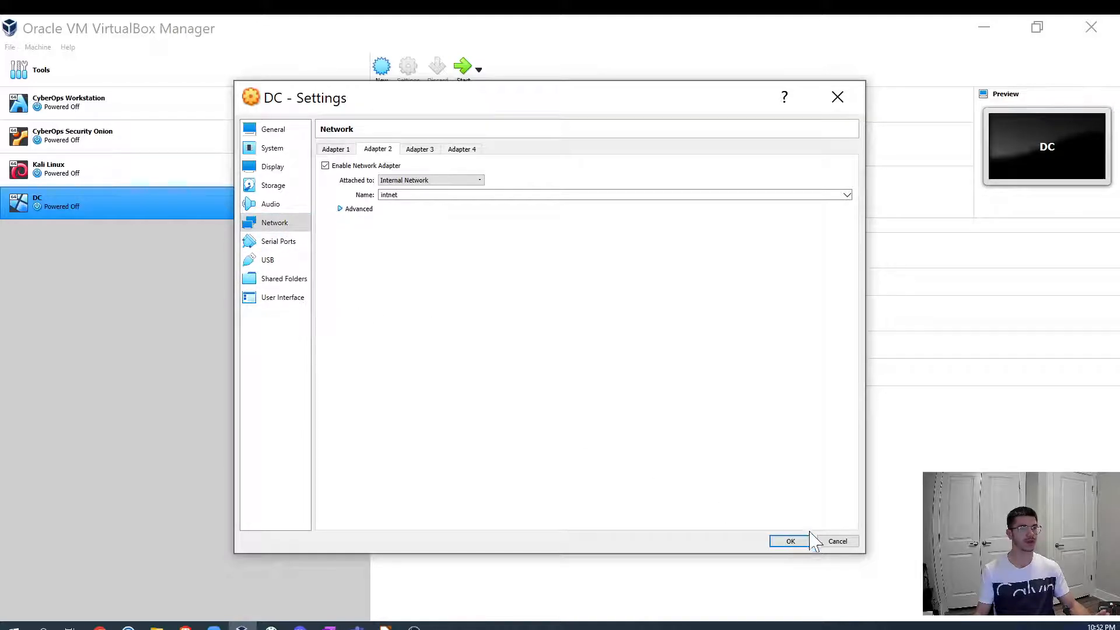
click(790, 541)
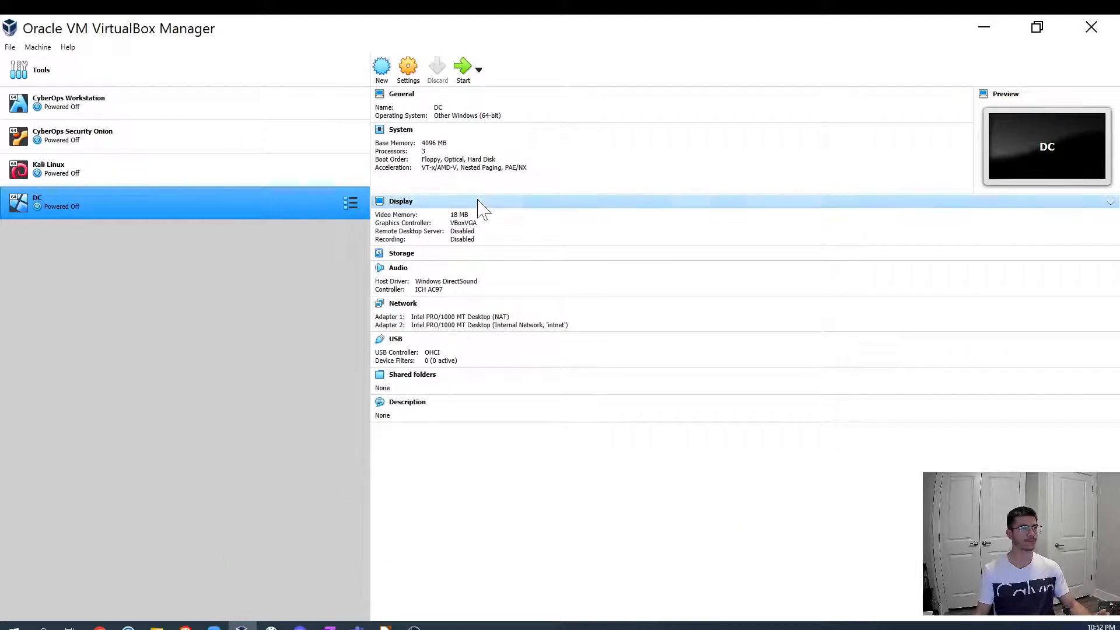
- Set the DC VM's video memory to 256 MB
click(458, 214)
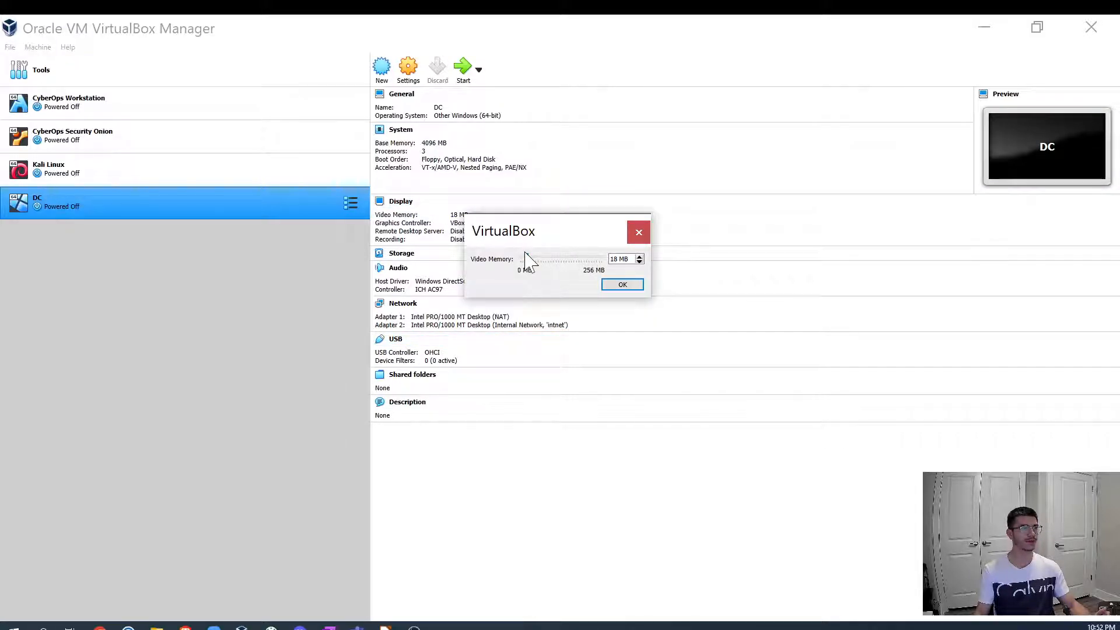
click(636, 285)
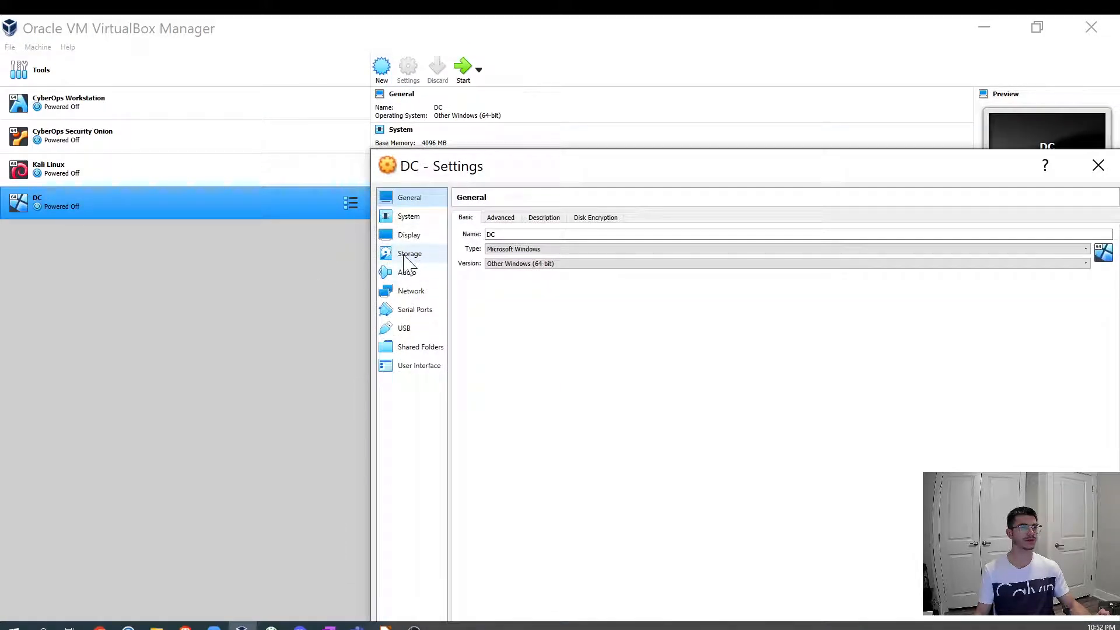
- Check the DC VM's storage devices in its settings and close them
click(409, 254)
drag(621, 178, 418, 69)
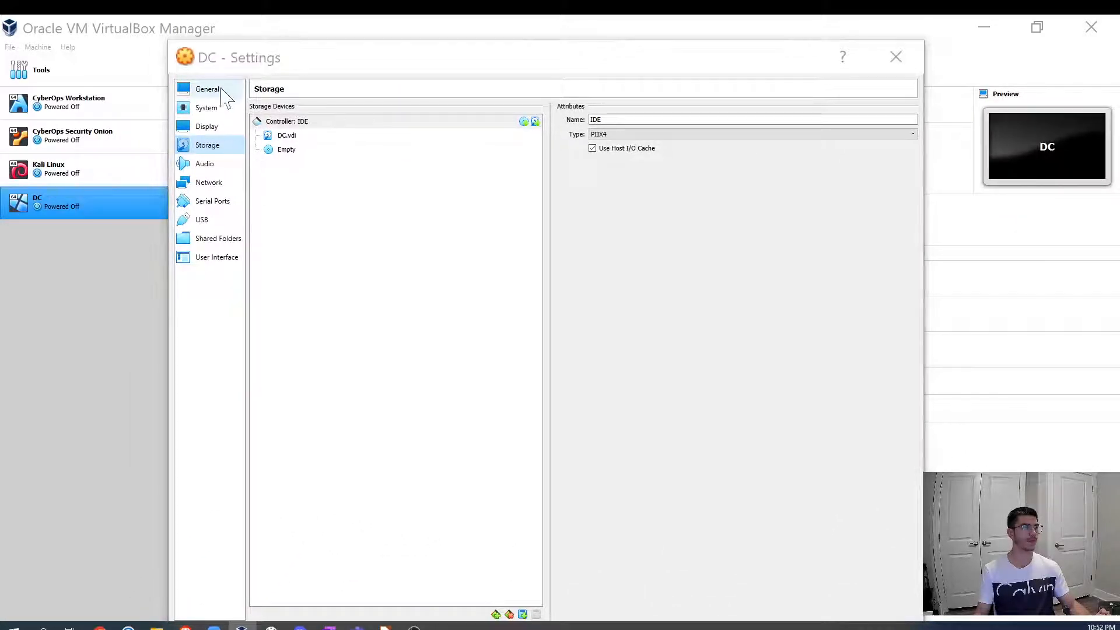
click(895, 57)
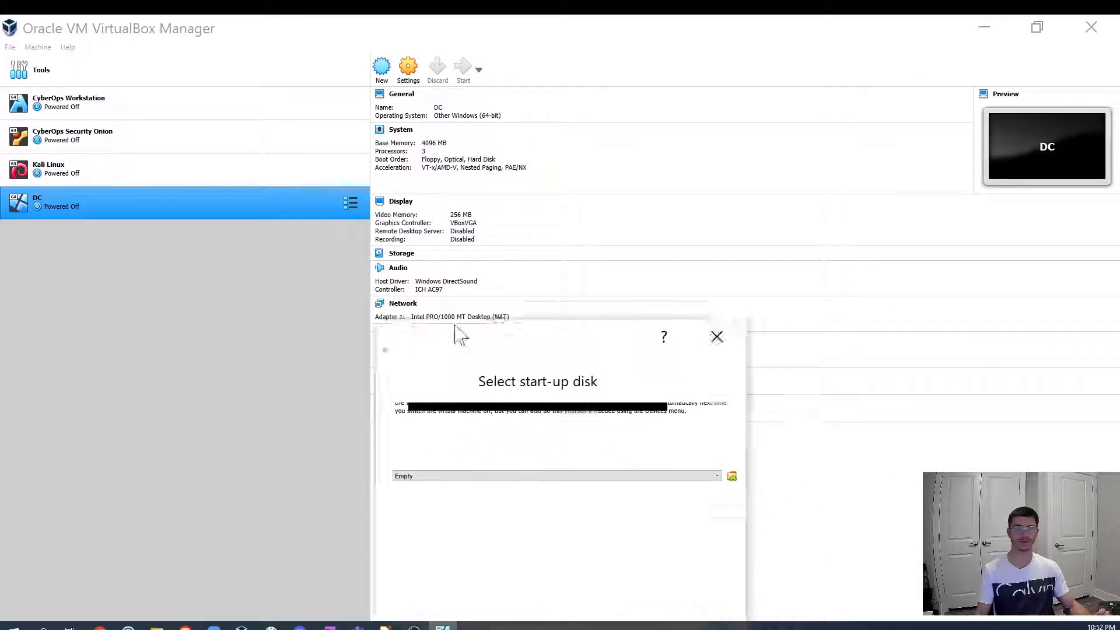
- Start the DC VM using the Windows Server 2019 evaluation ISO from Downloads as the start-up disk
drag(457, 332, 342, 120)
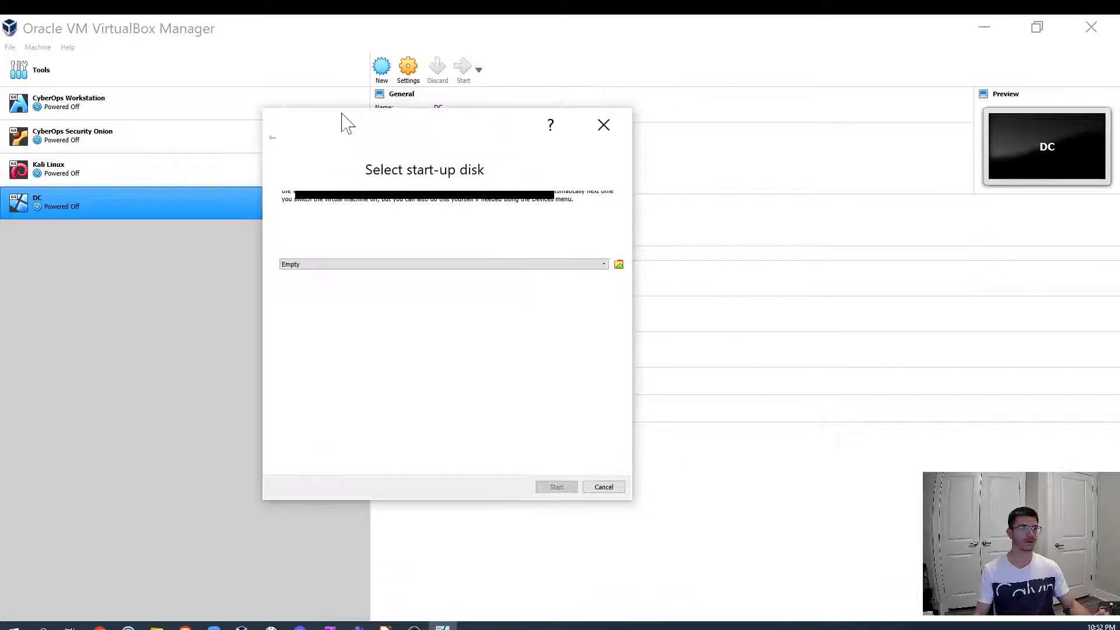
click(618, 266)
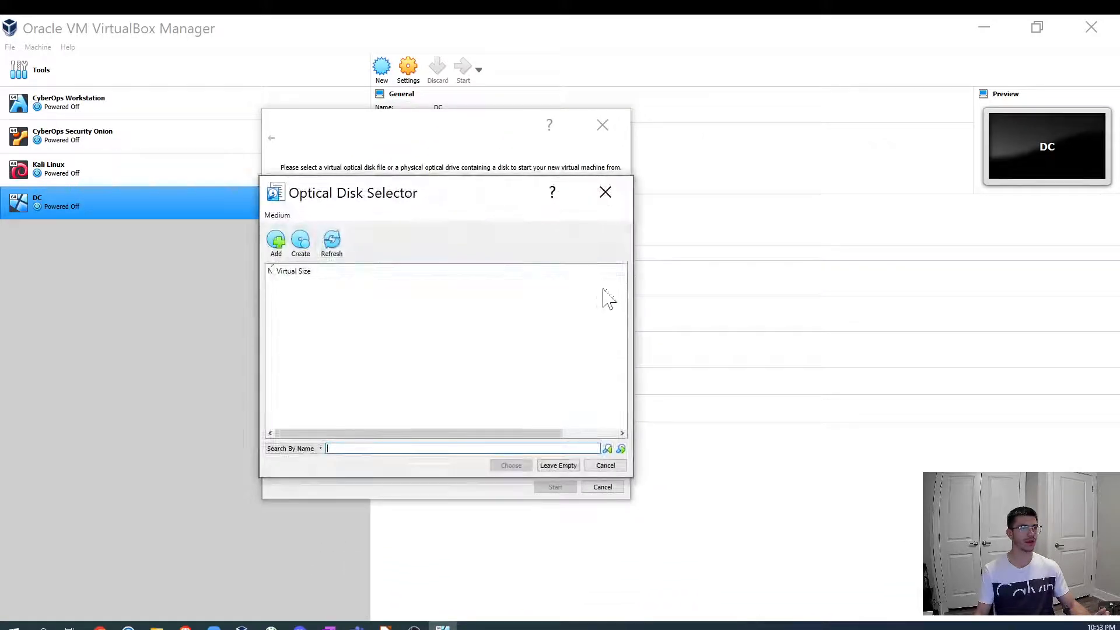
click(277, 242)
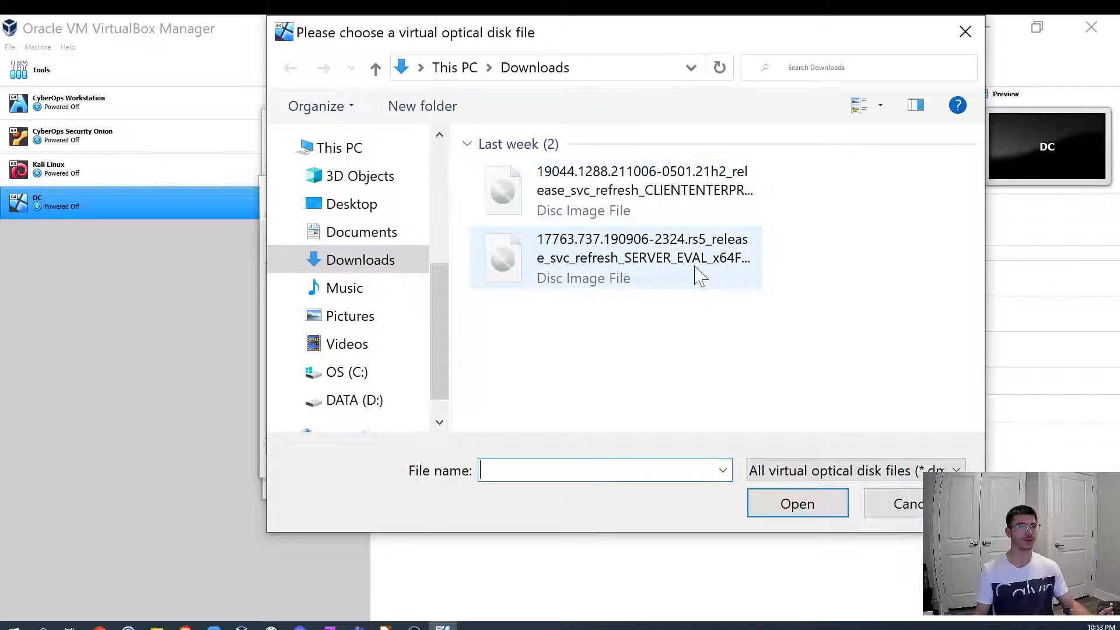
click(640, 264)
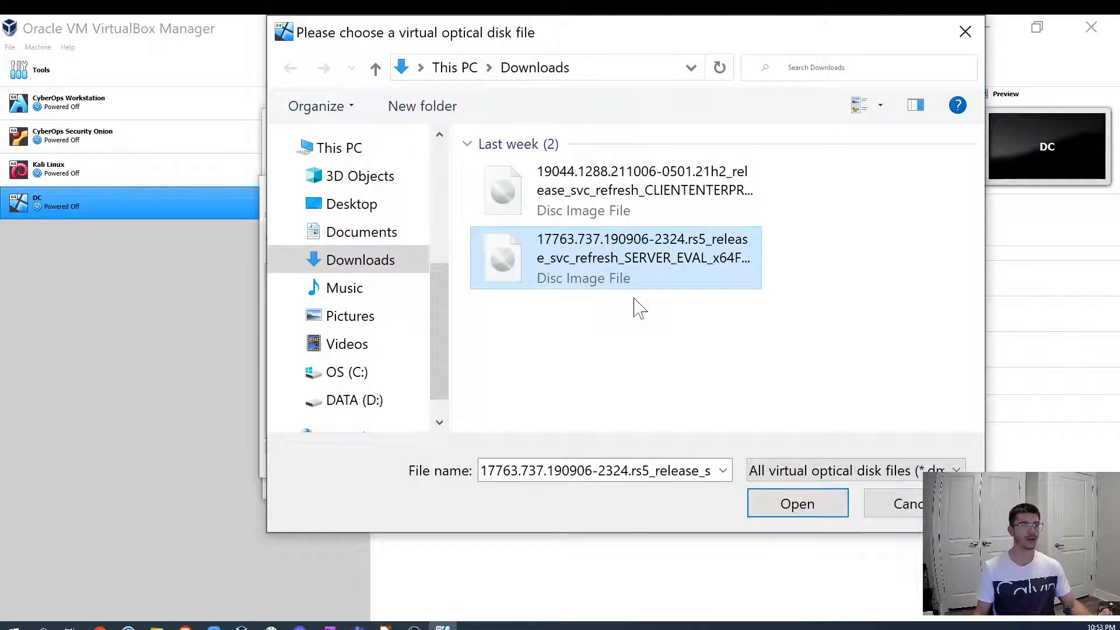
click(788, 509)
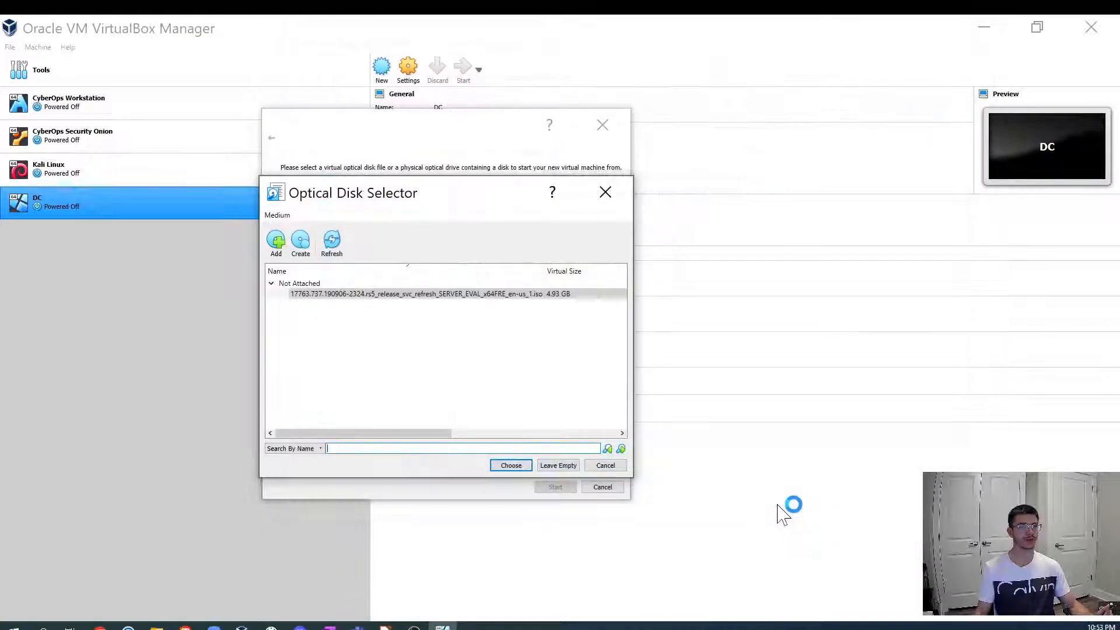
click(511, 467)
click(560, 488)
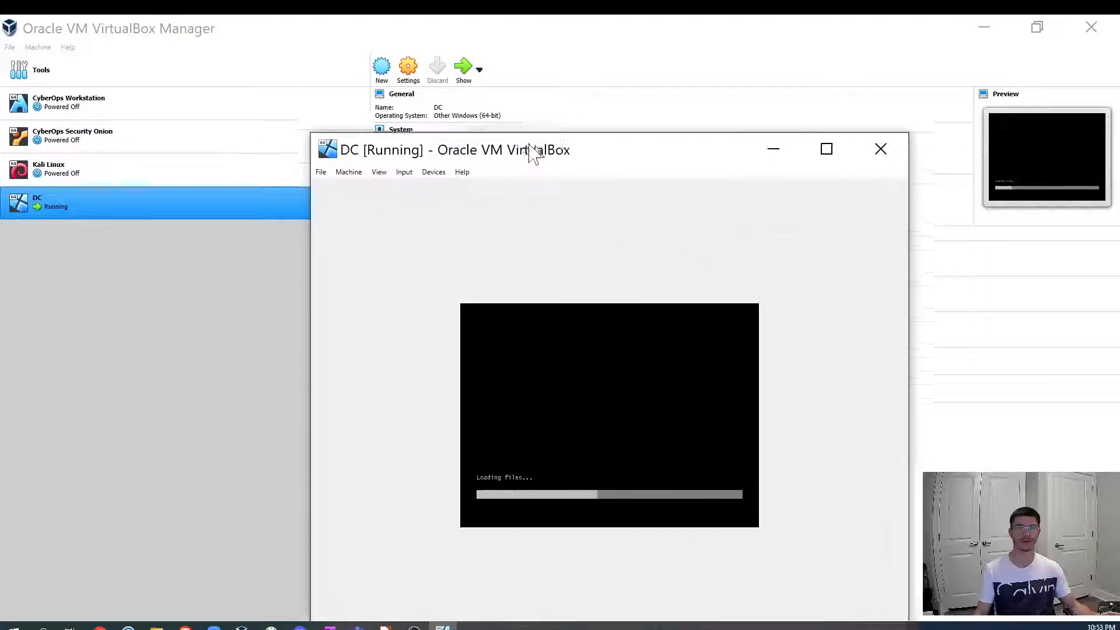
- Scale the DC VM's virtual screen to 175%
drag(532, 150, 459, 61)
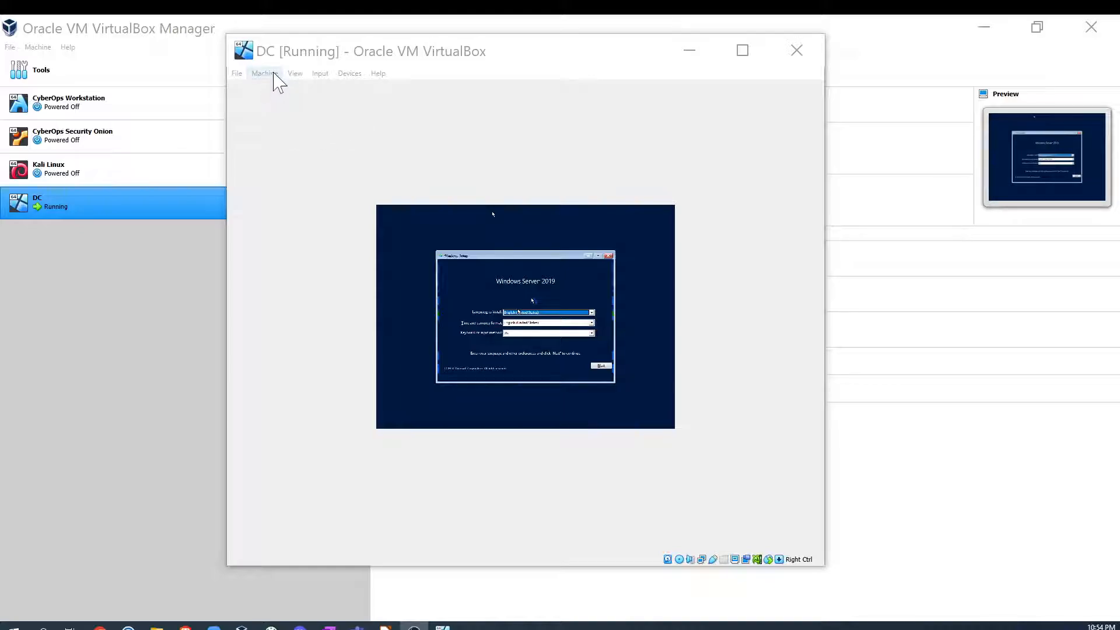
click(294, 73)
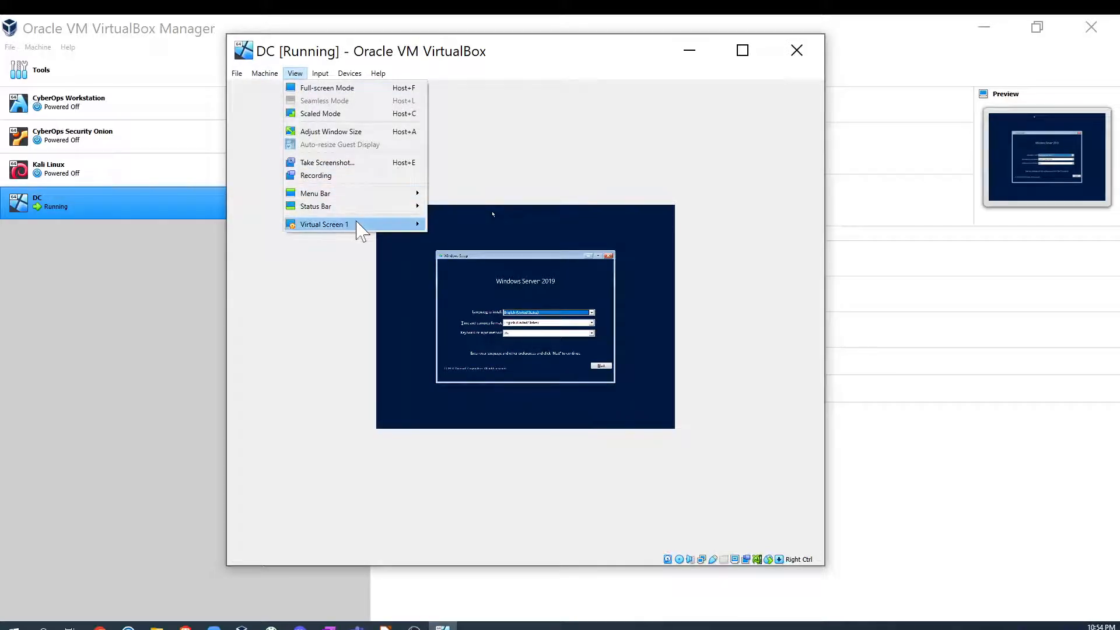
mouse_move(365, 226)
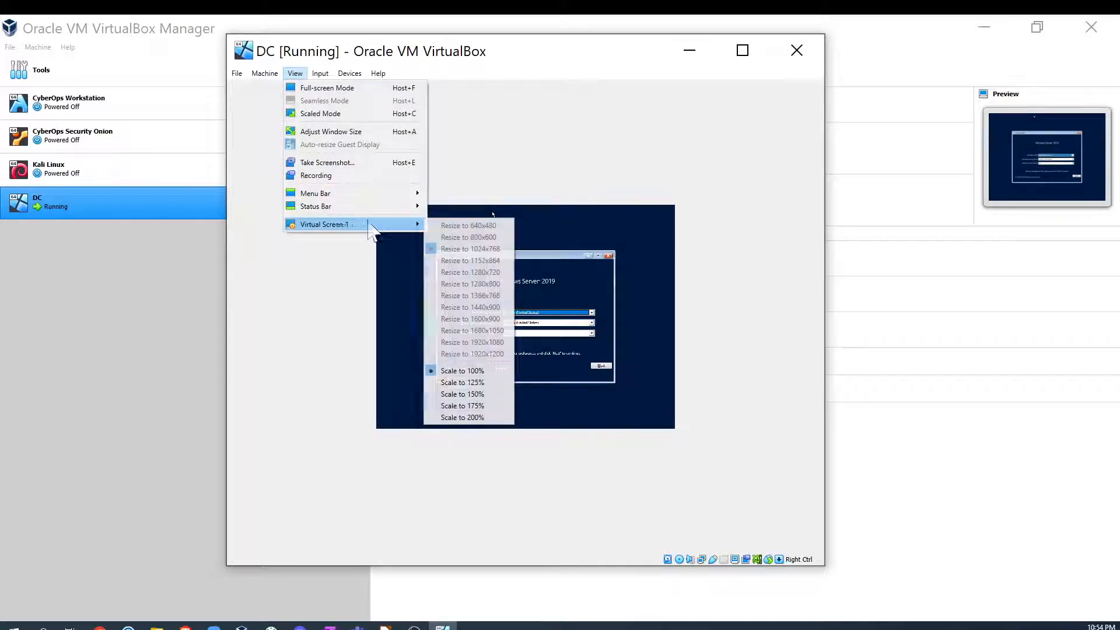
click(474, 407)
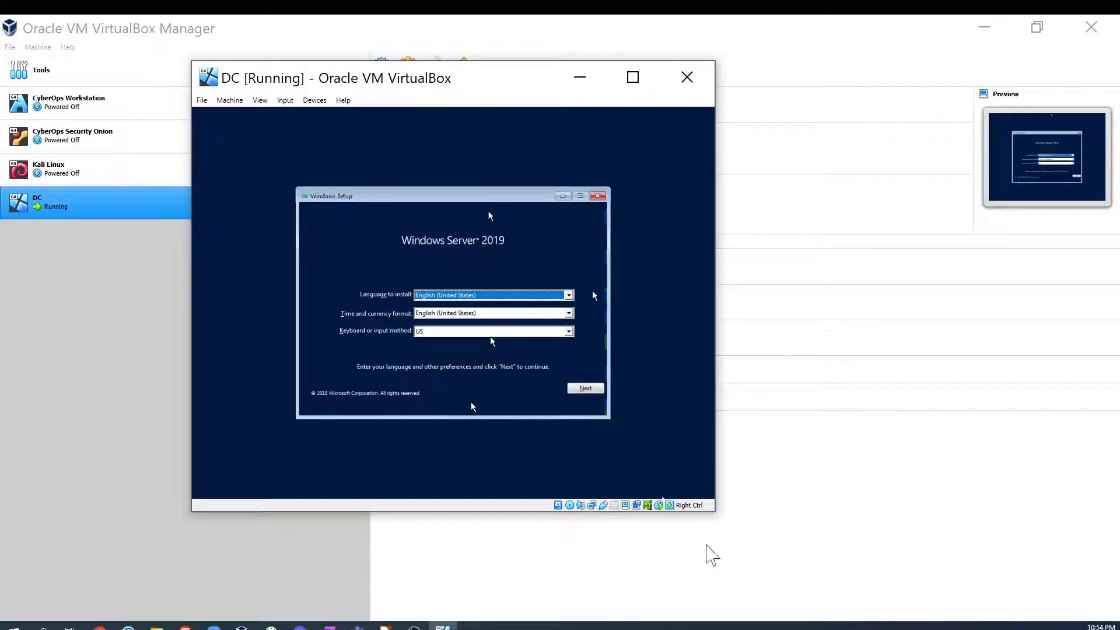
- Start Windows Server 2019 setup with default language settings and choose Standard Evaluation (Desktop Experience)
click(584, 389)
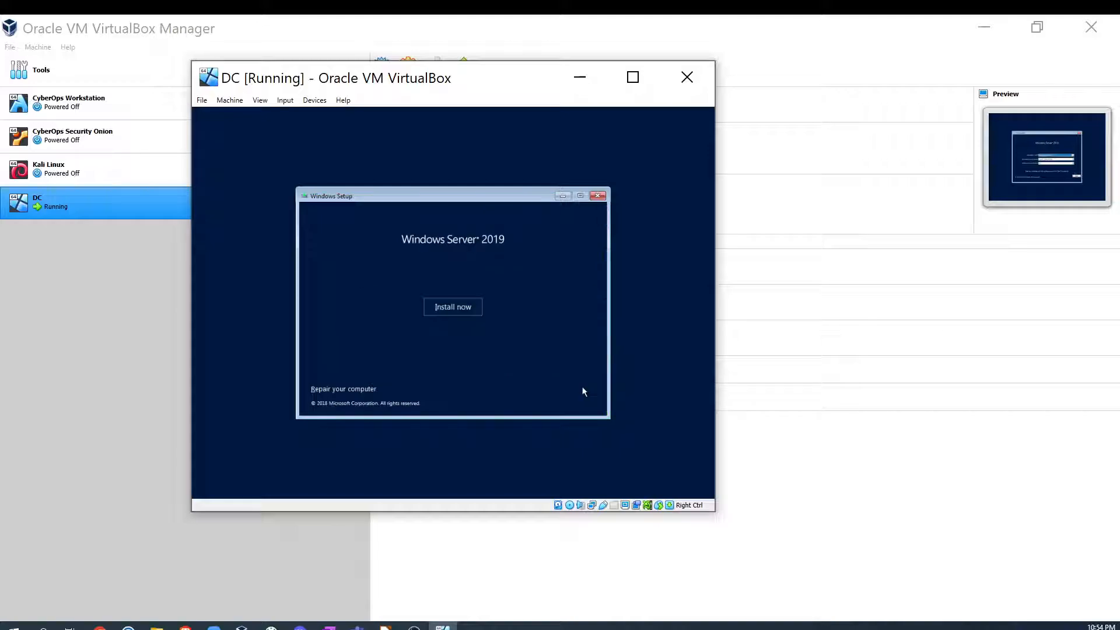
click(450, 305)
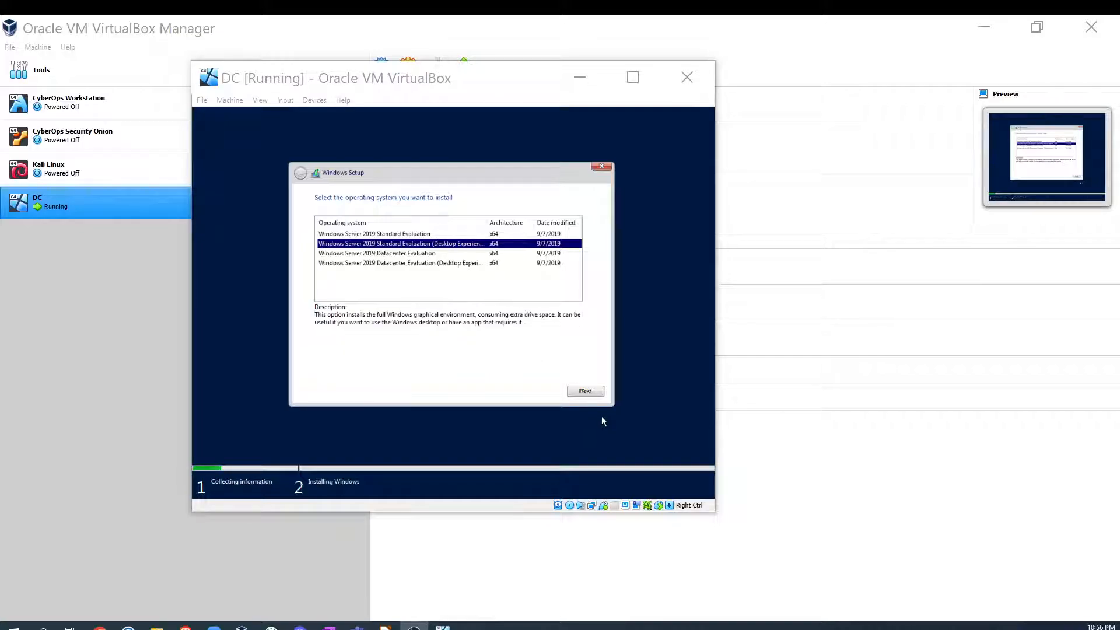
click(589, 394)
click(589, 394)
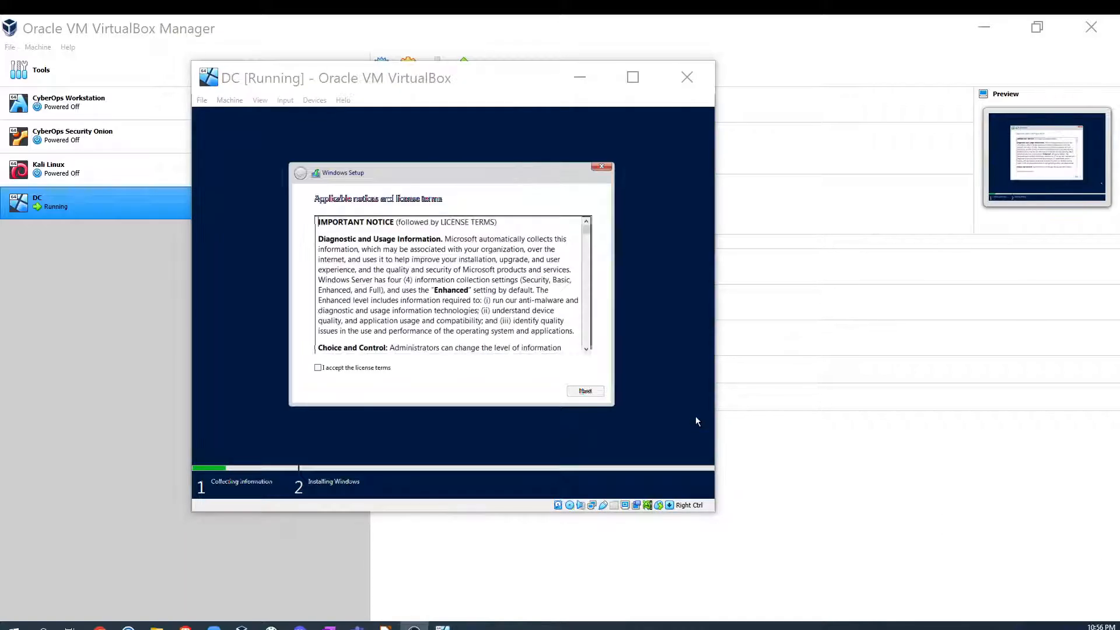
- Accept the license terms, choose a custom install, and install onto Drive 0 Unallocated Space
click(350, 370)
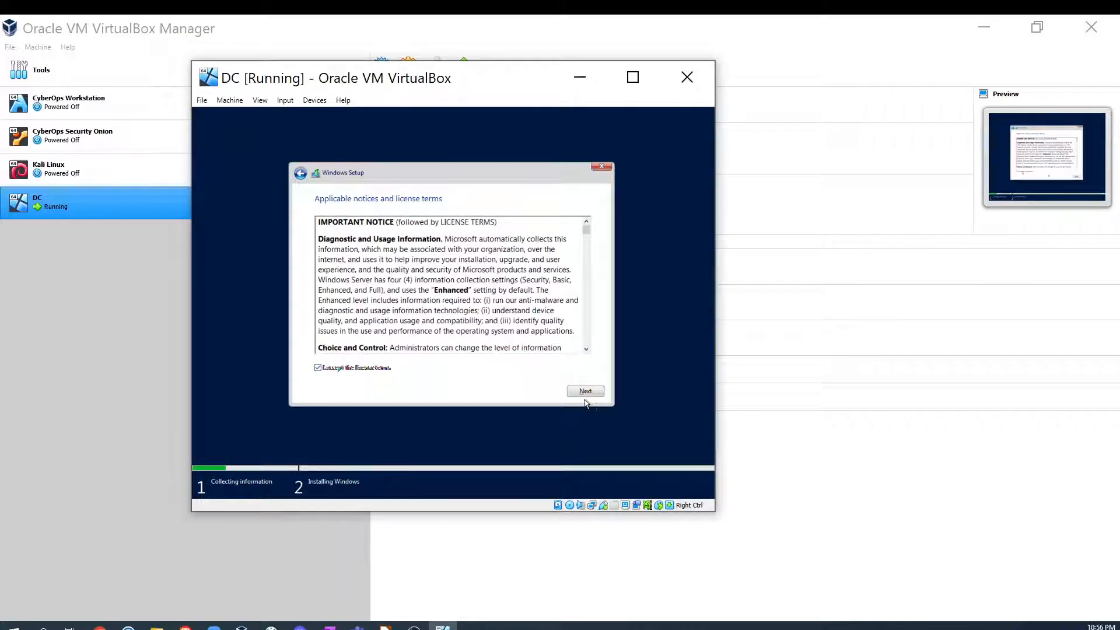
click(586, 391)
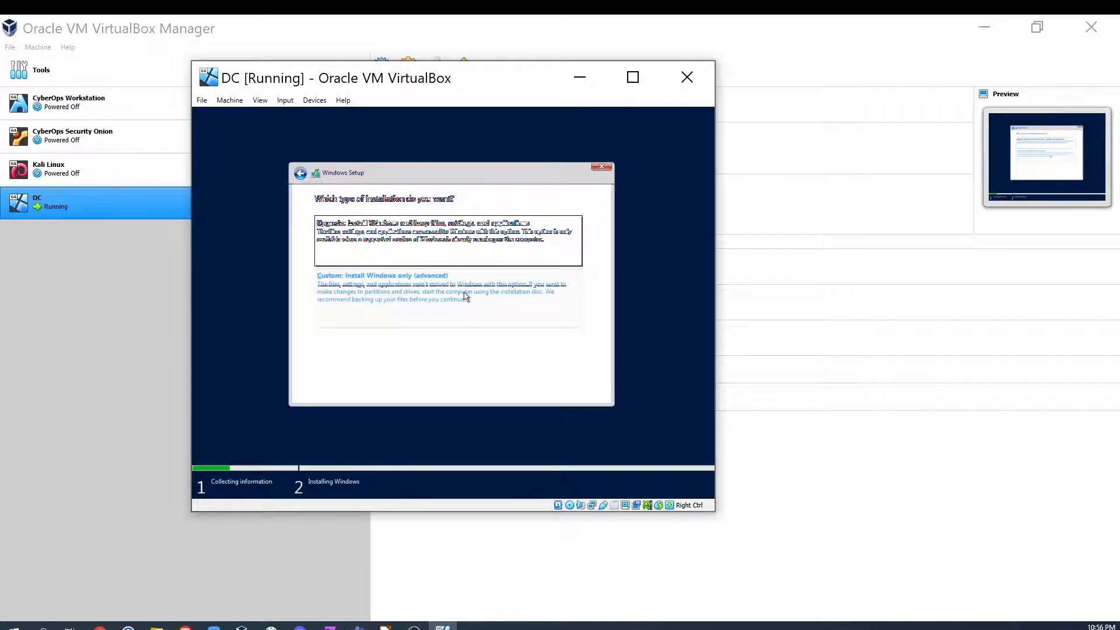
click(399, 299)
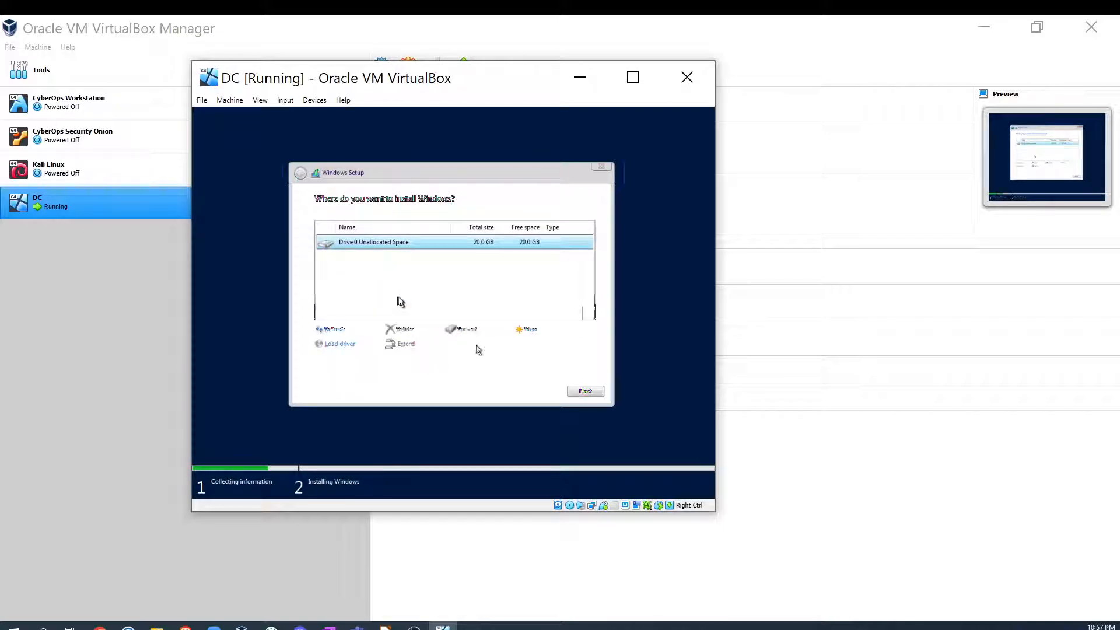
click(586, 391)
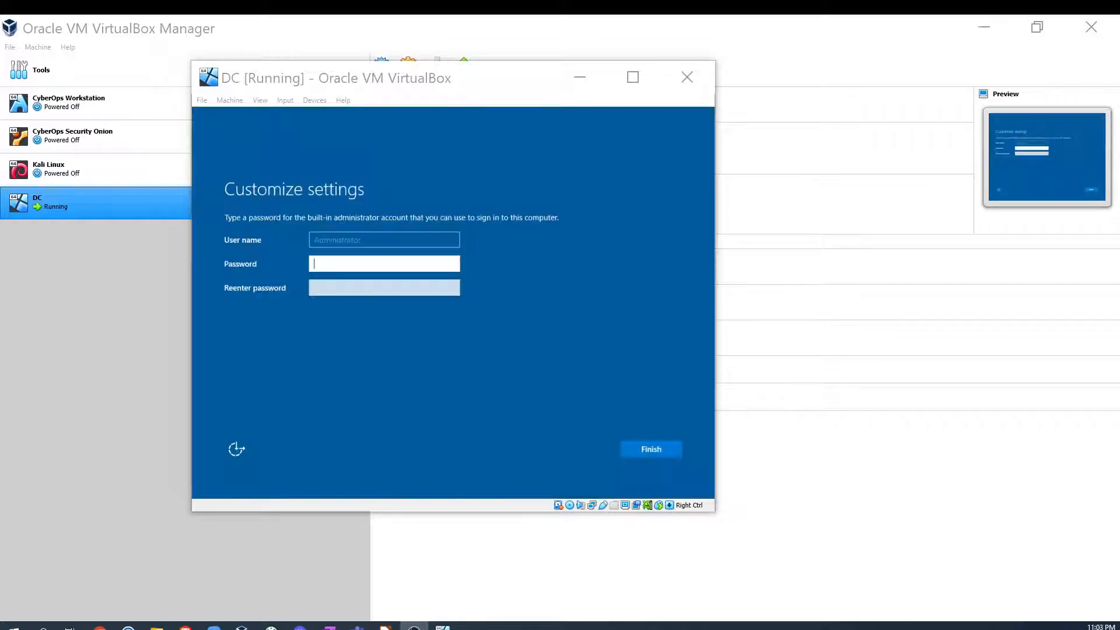
- Enter and confirm the built-in Administrator account password and finish the setup
click(336, 267)
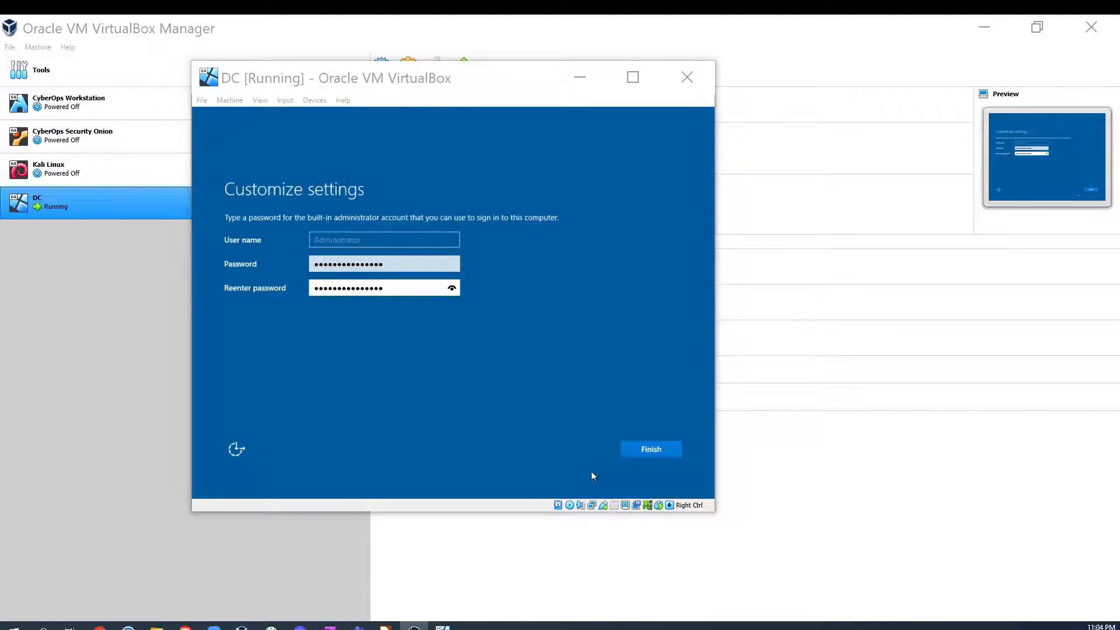
click(647, 449)
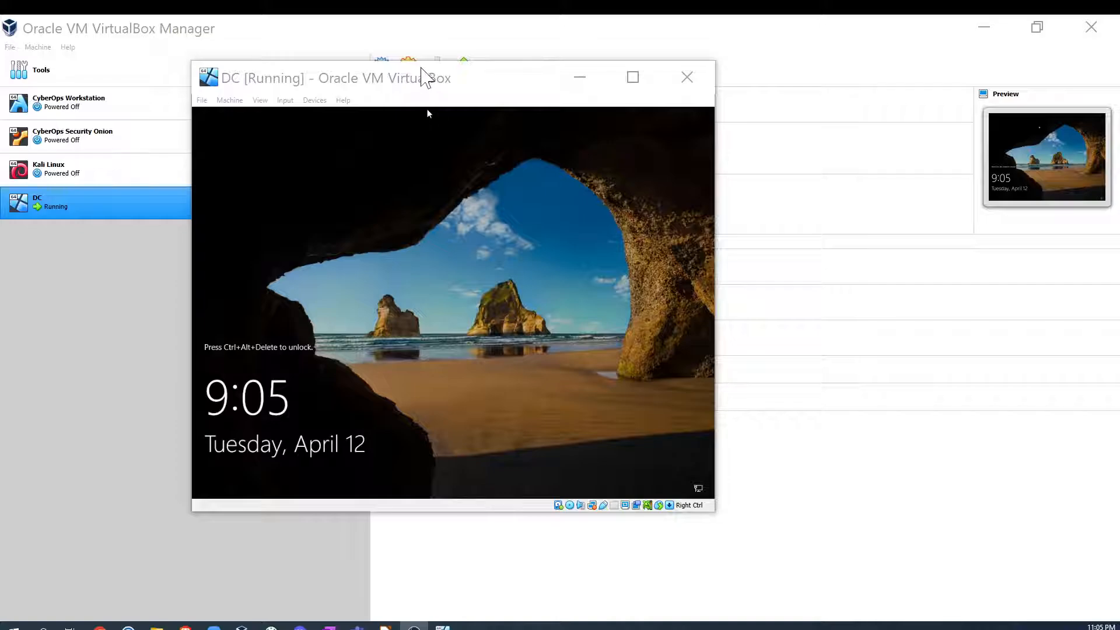
- Move and enlarge the VM window and scale its virtual screen to 200%
drag(399, 79, 335, 56)
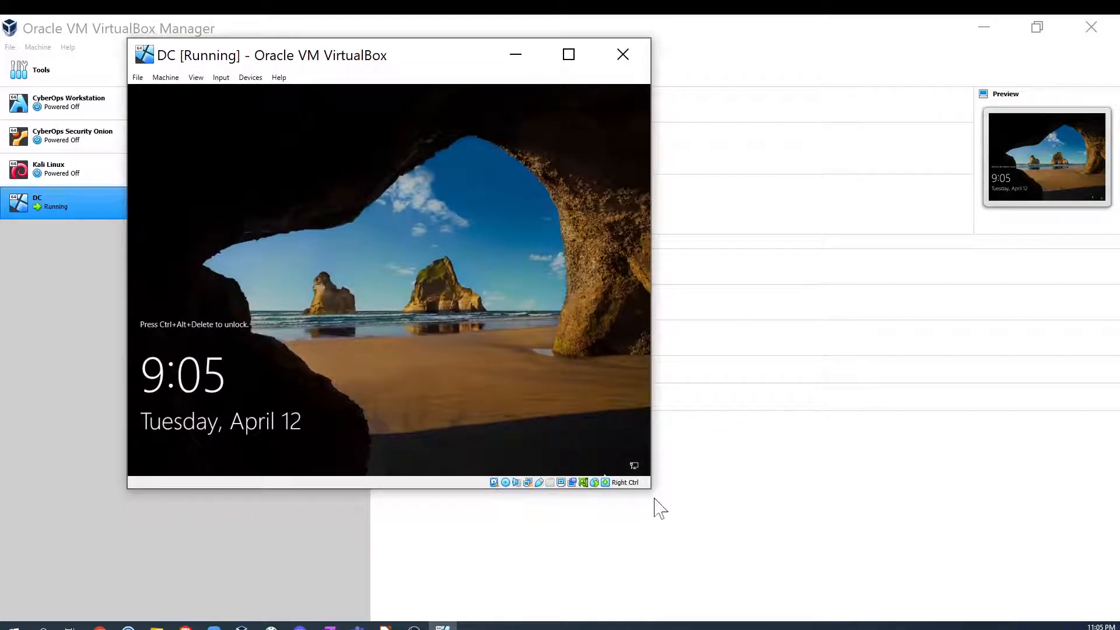
drag(653, 493, 796, 554)
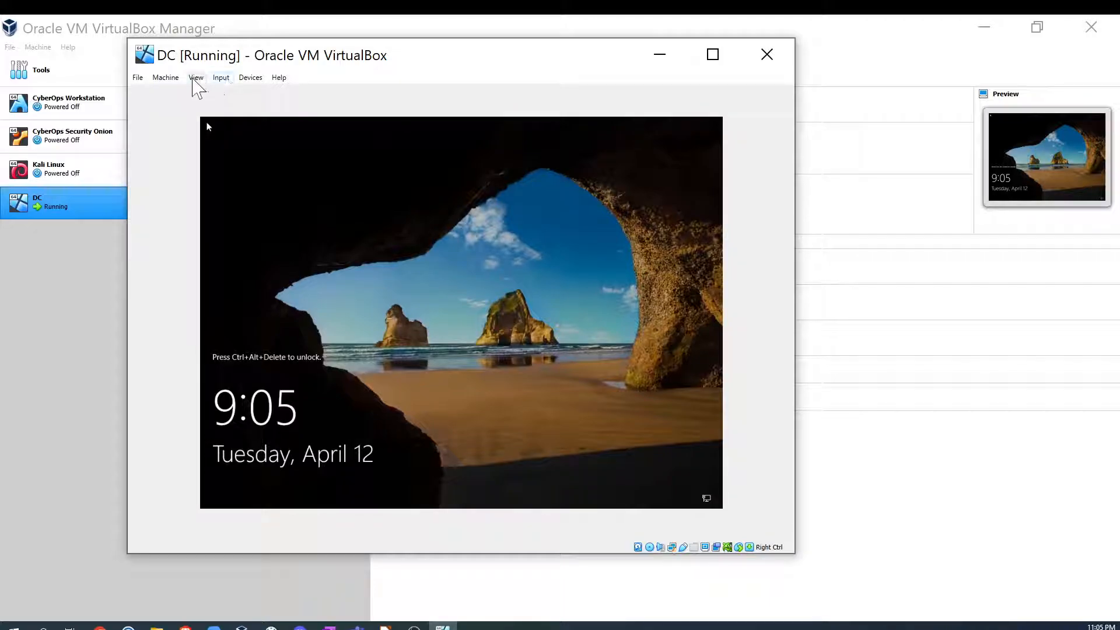
click(196, 78)
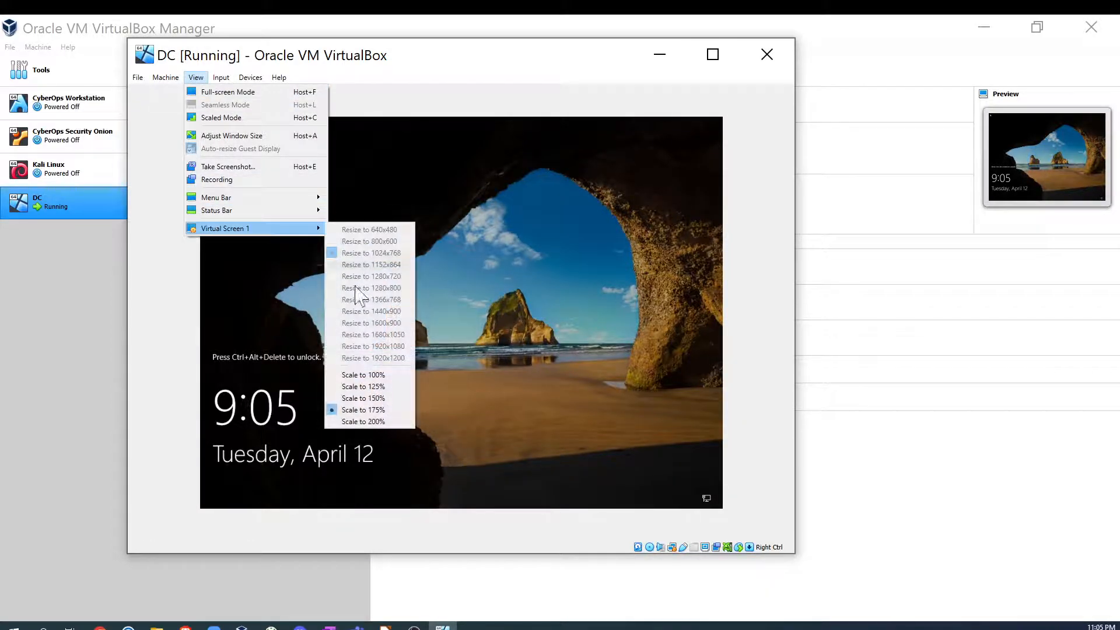
click(369, 421)
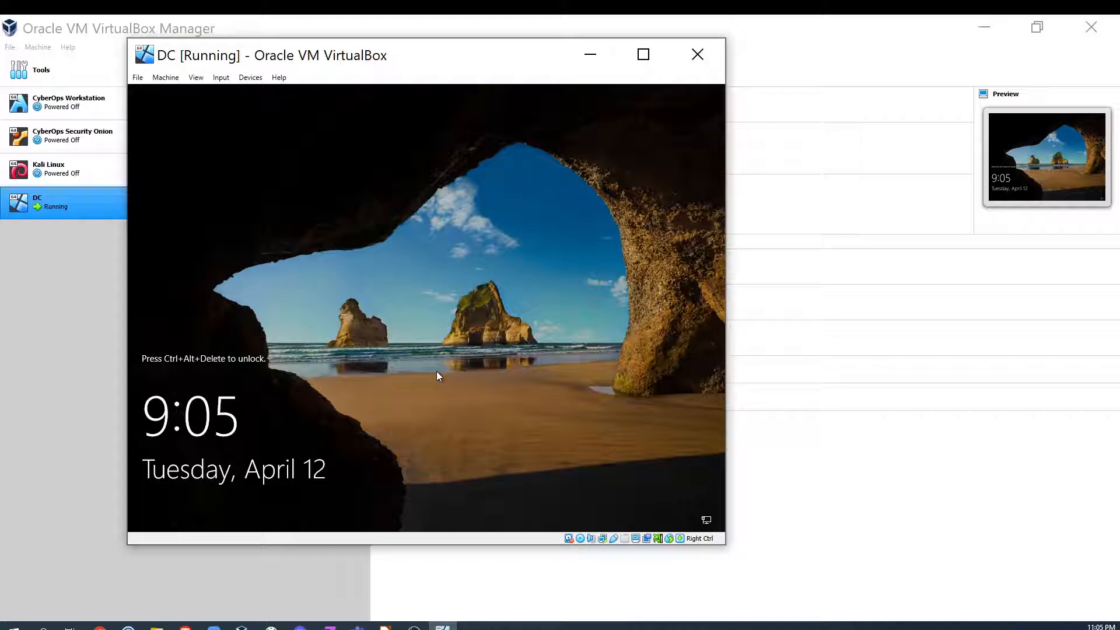
- Send Ctrl+Alt+Delete to the VM to open the Administrator sign-in screen
key(ctrl+Delete)
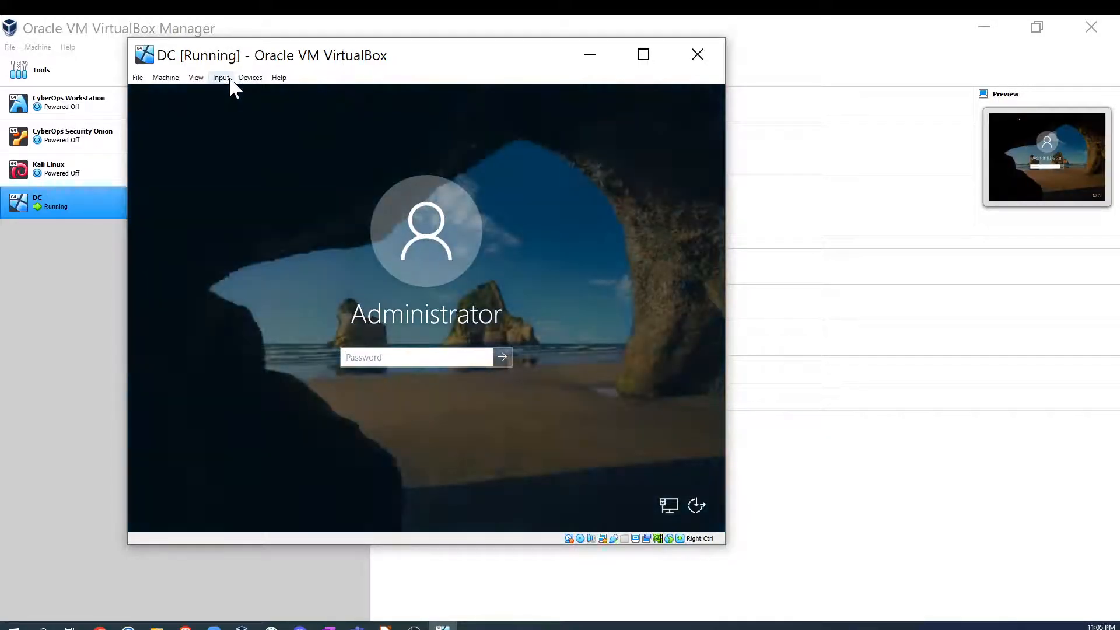
click(227, 79)
mouse_move(257, 92)
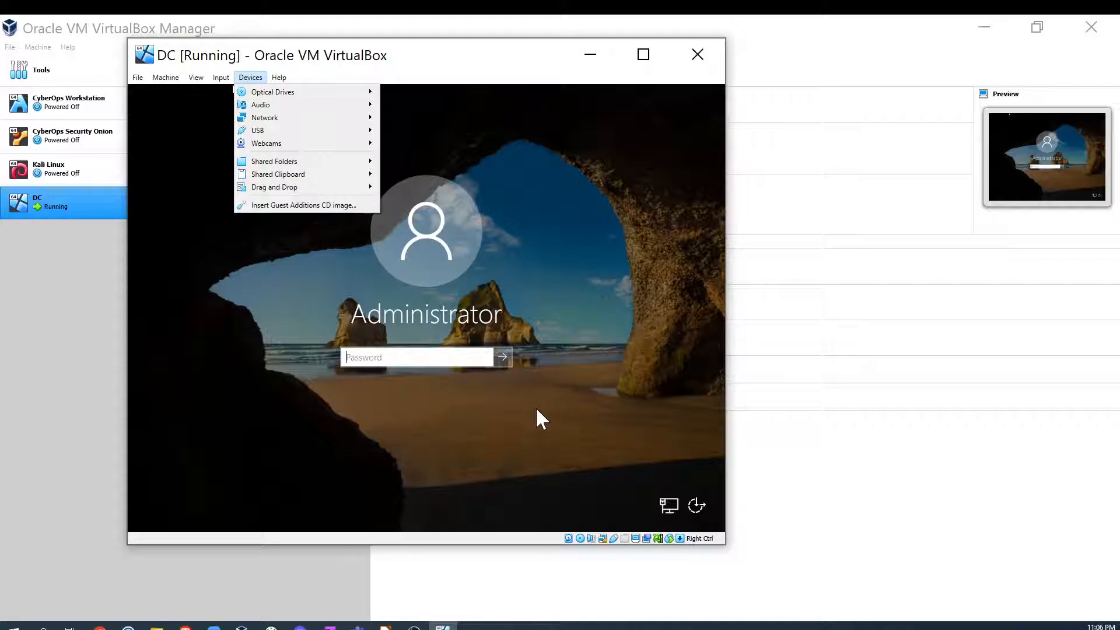
click(269, 358)
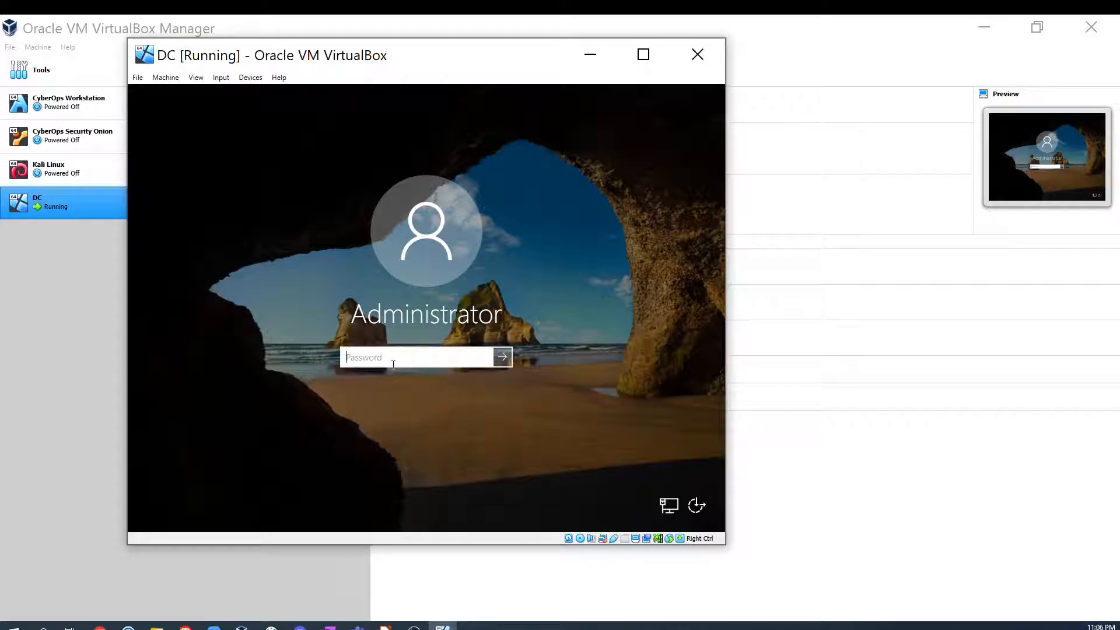
- Examine the Virtual Machine keyboard shortcuts in VirtualBox Preferences' Input section, then close Preferences
drag(387, 55, 518, 57)
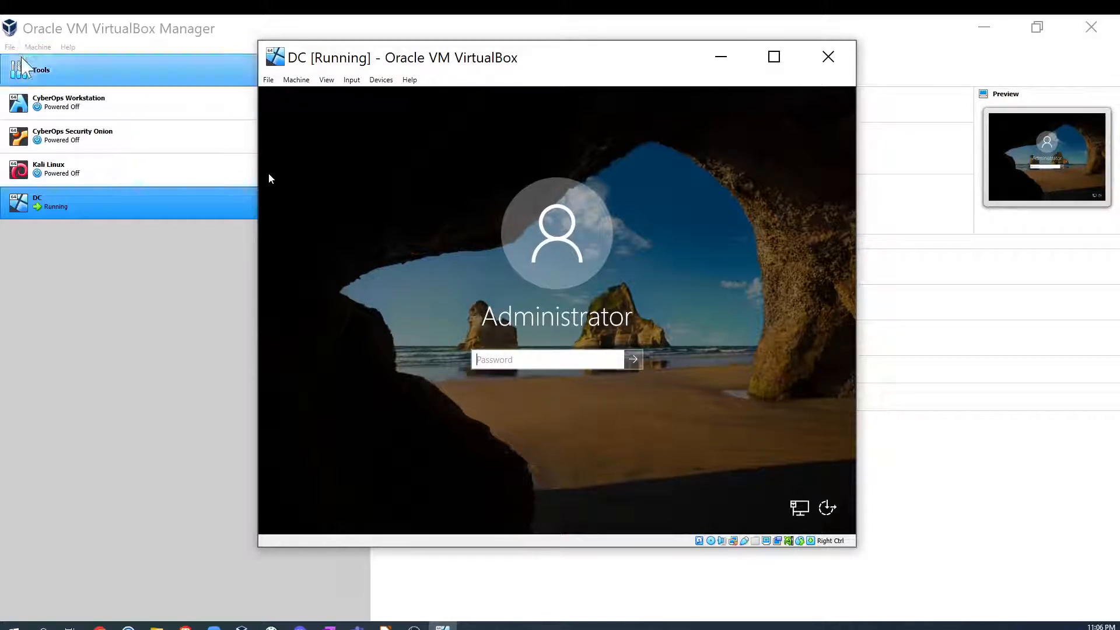
click(9, 47)
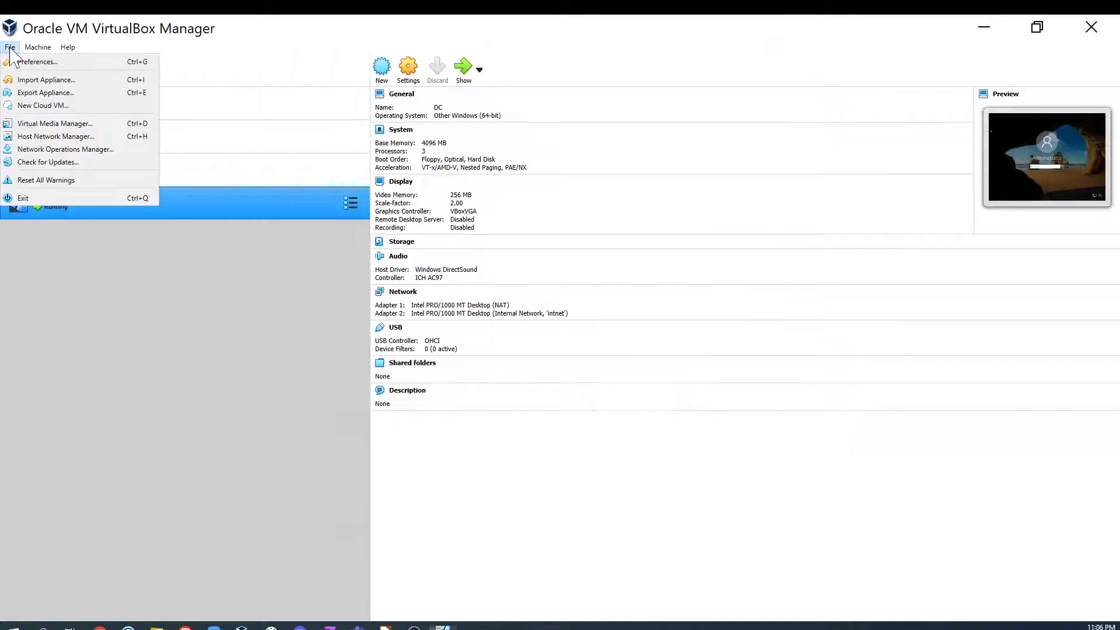
click(36, 62)
click(434, 228)
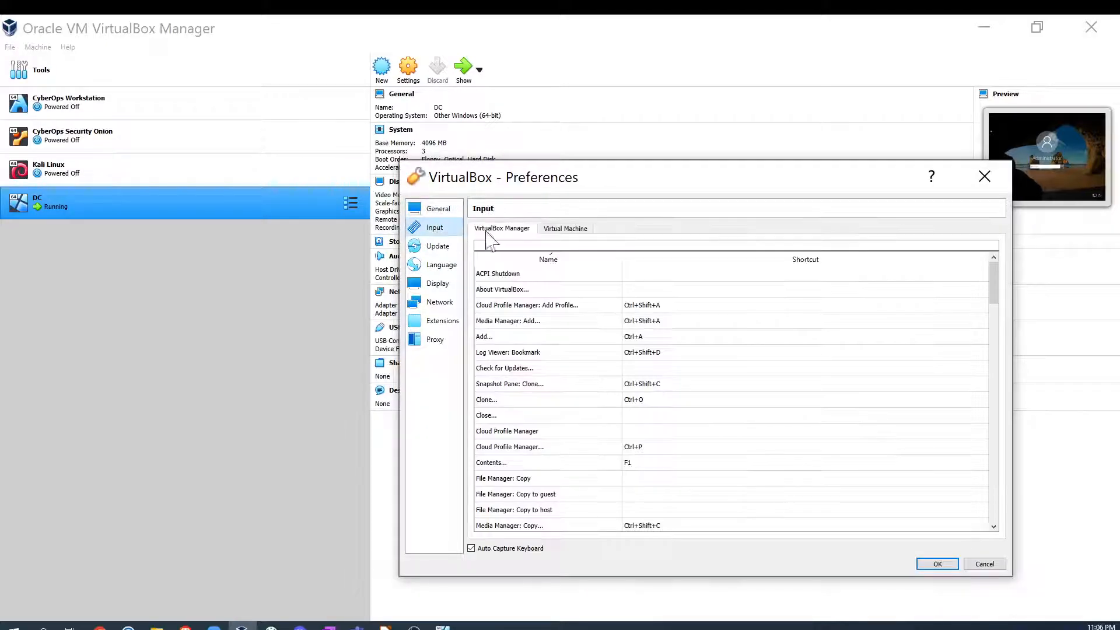
click(567, 231)
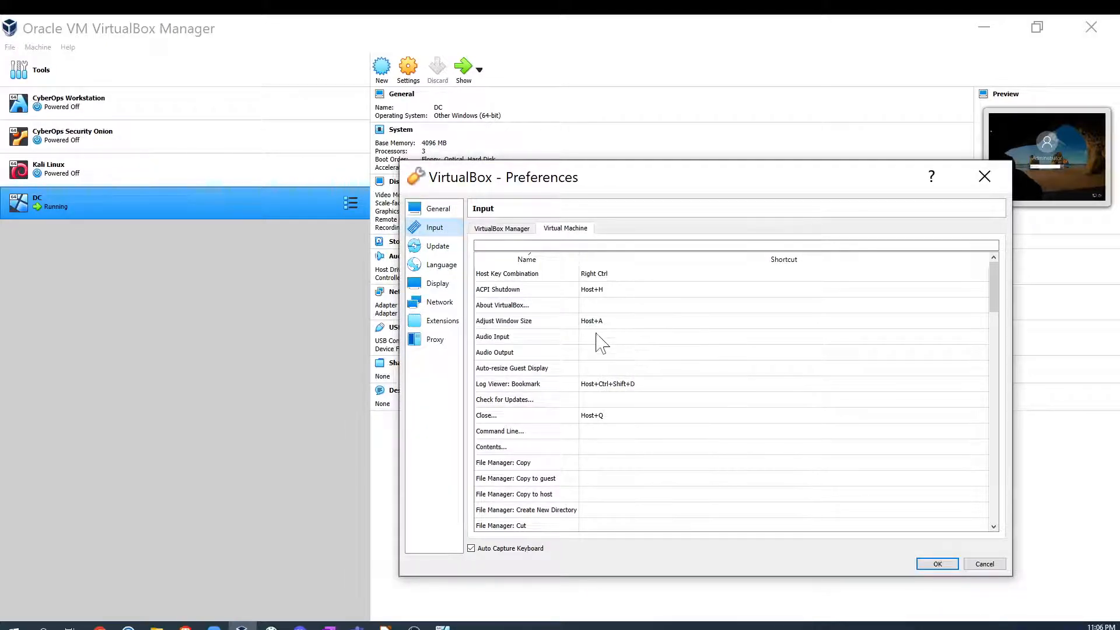
scroll(601, 350, down, 18)
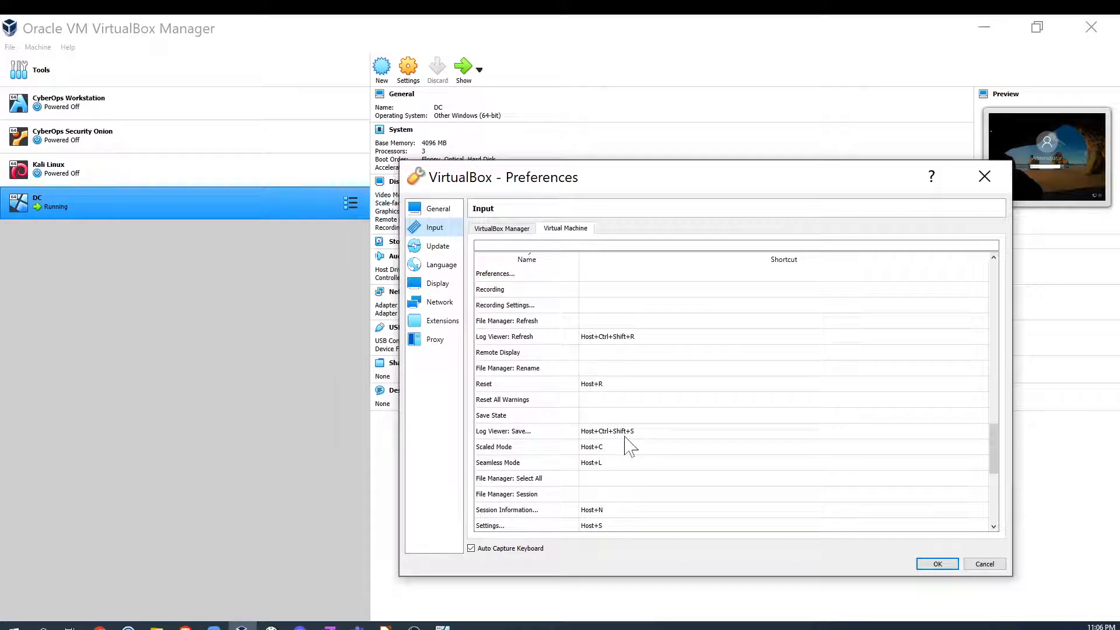
scroll(624, 445, down, 5)
scroll(624, 444, up, 10)
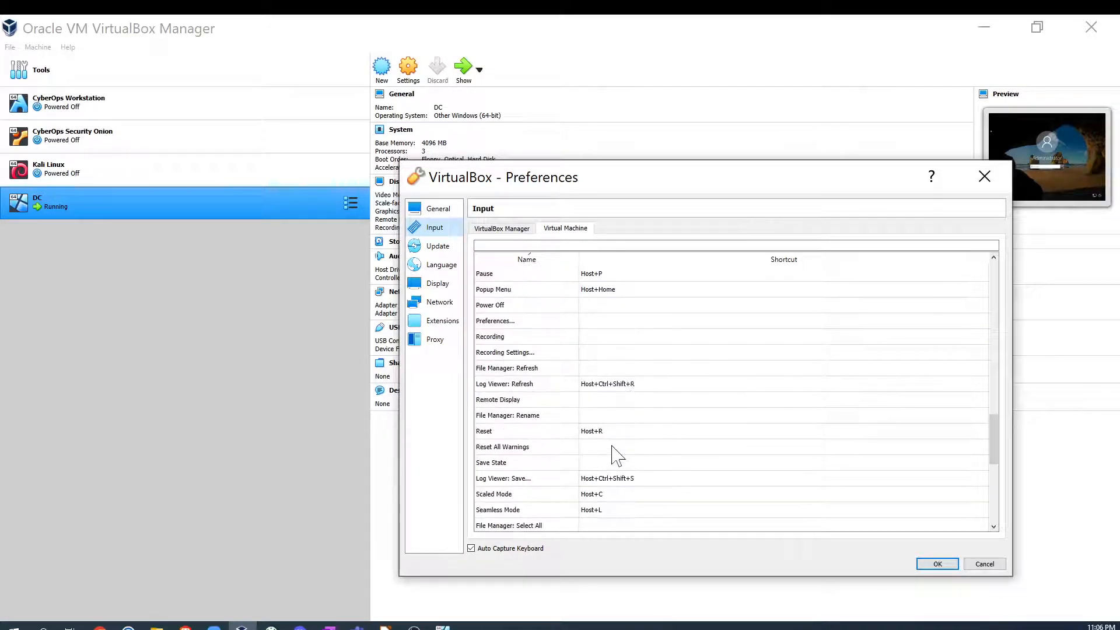
scroll(617, 408, up, 4)
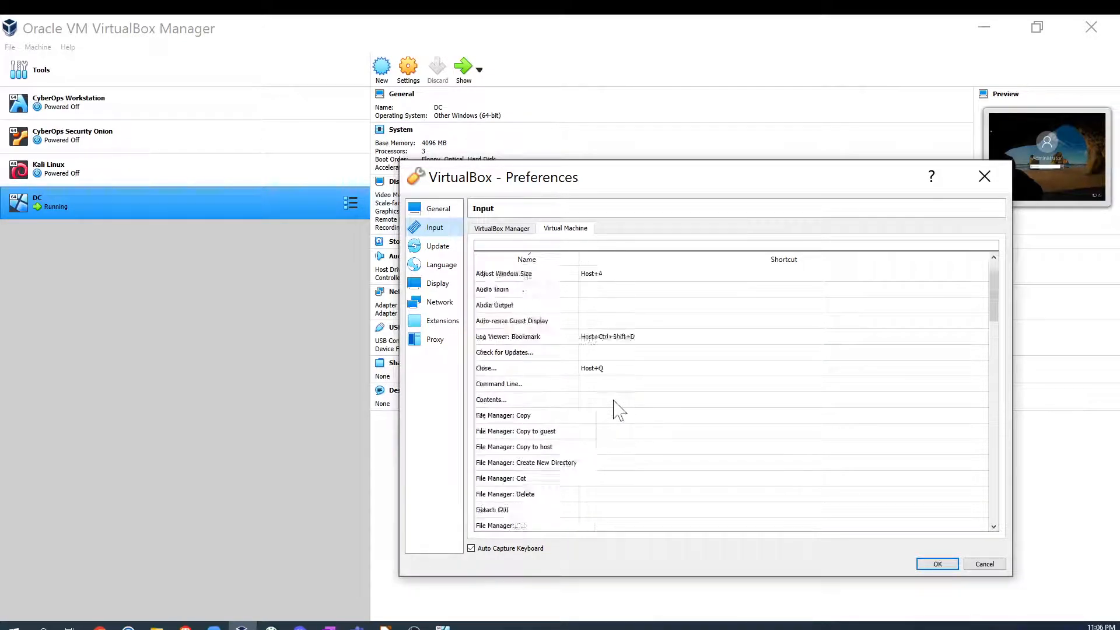
double_click(595, 305)
click(590, 322)
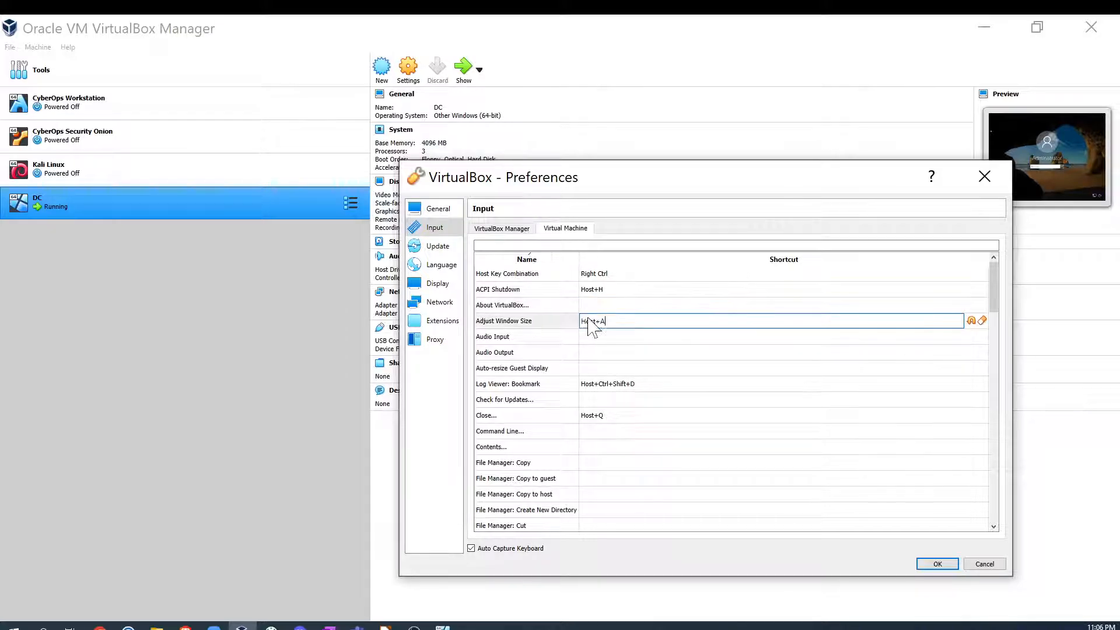
click(983, 186)
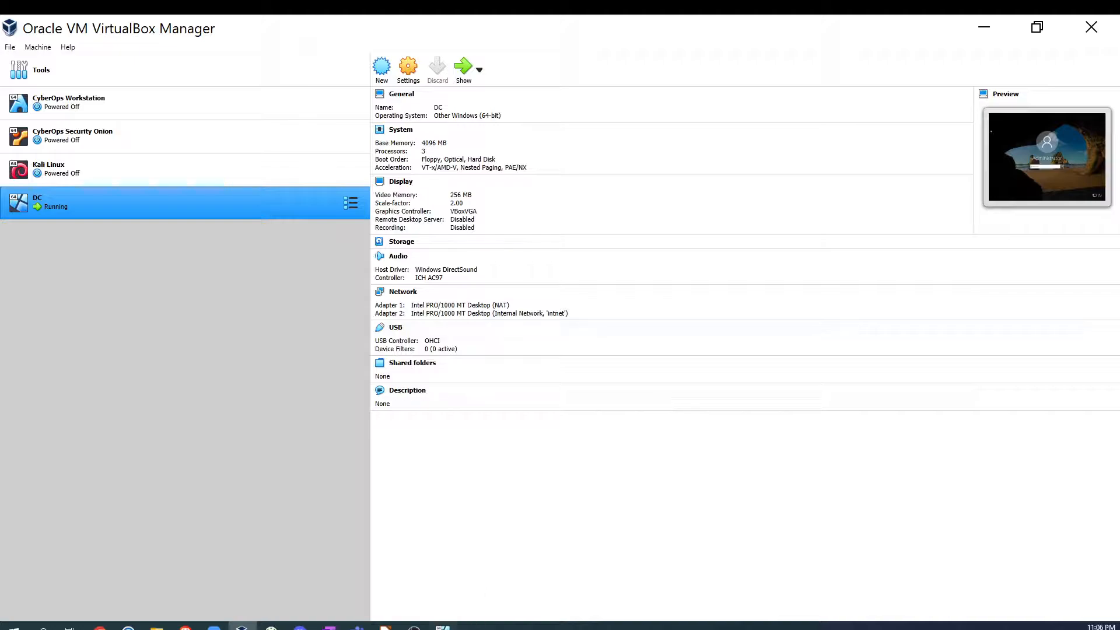
- Sign in to the DC VM as Administrator with the account password
click(449, 626)
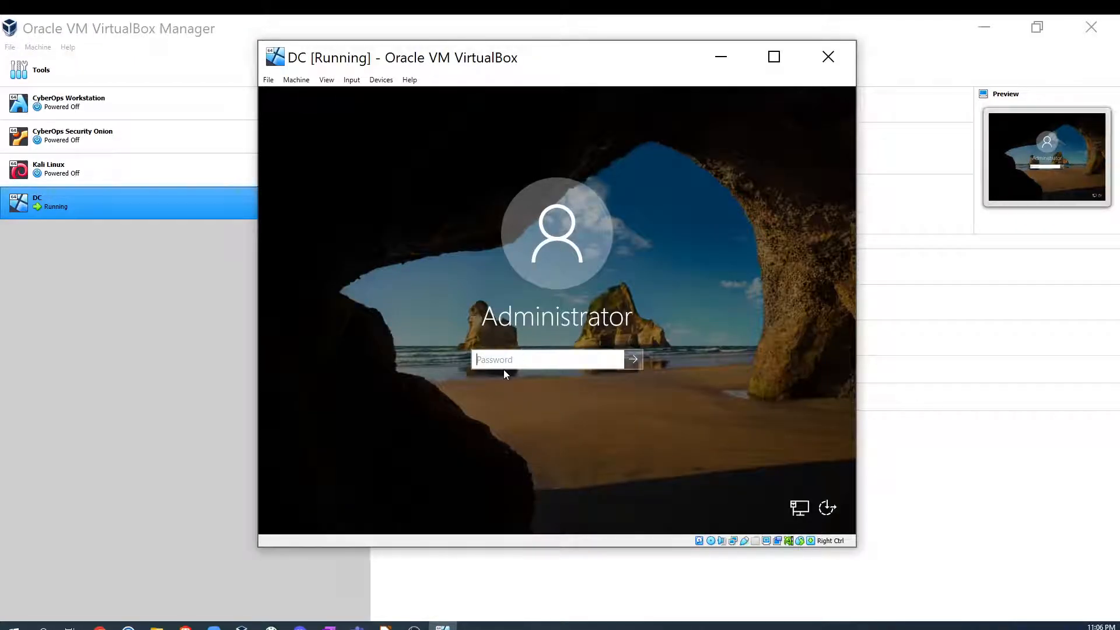
click(505, 363)
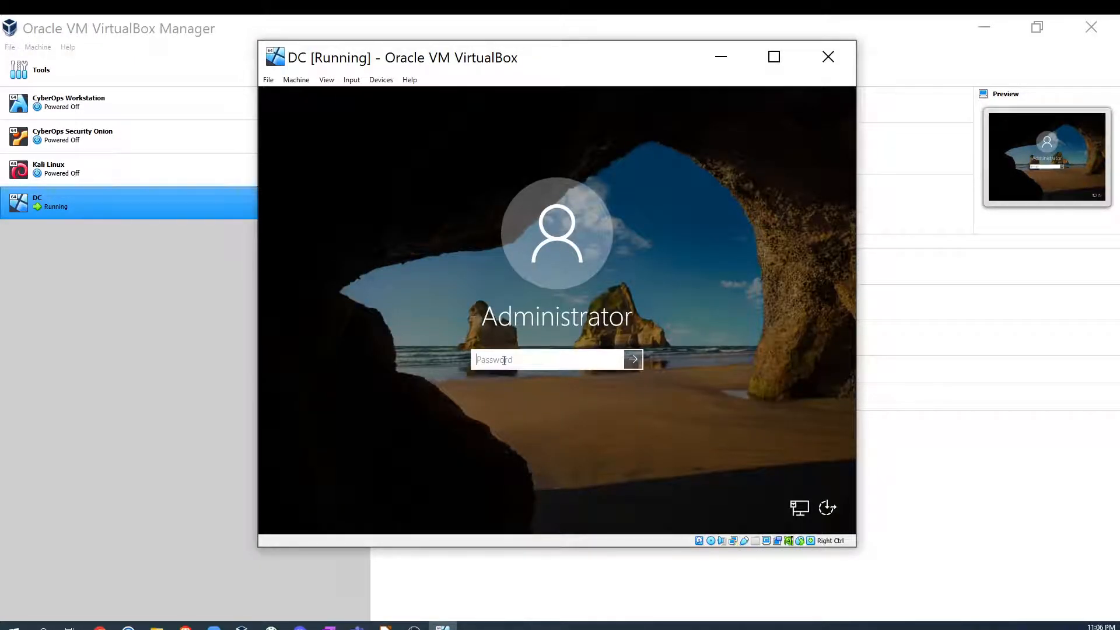
text(••)
key(Return)
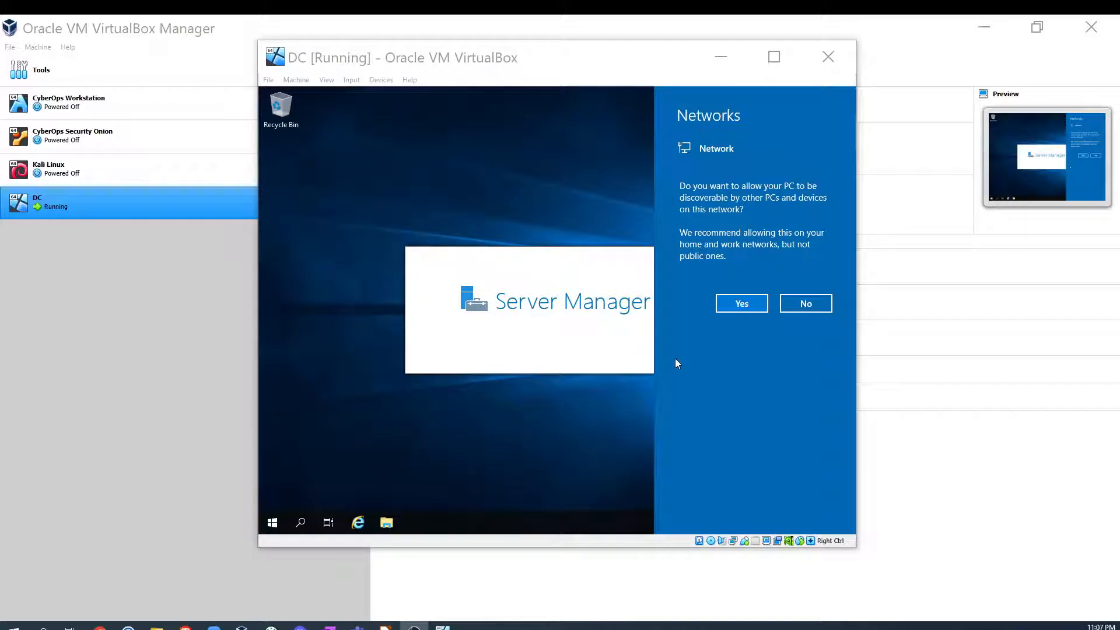
- Insert the Guest Additions CD image into the DC VM
click(351, 80)
mouse_move(383, 82)
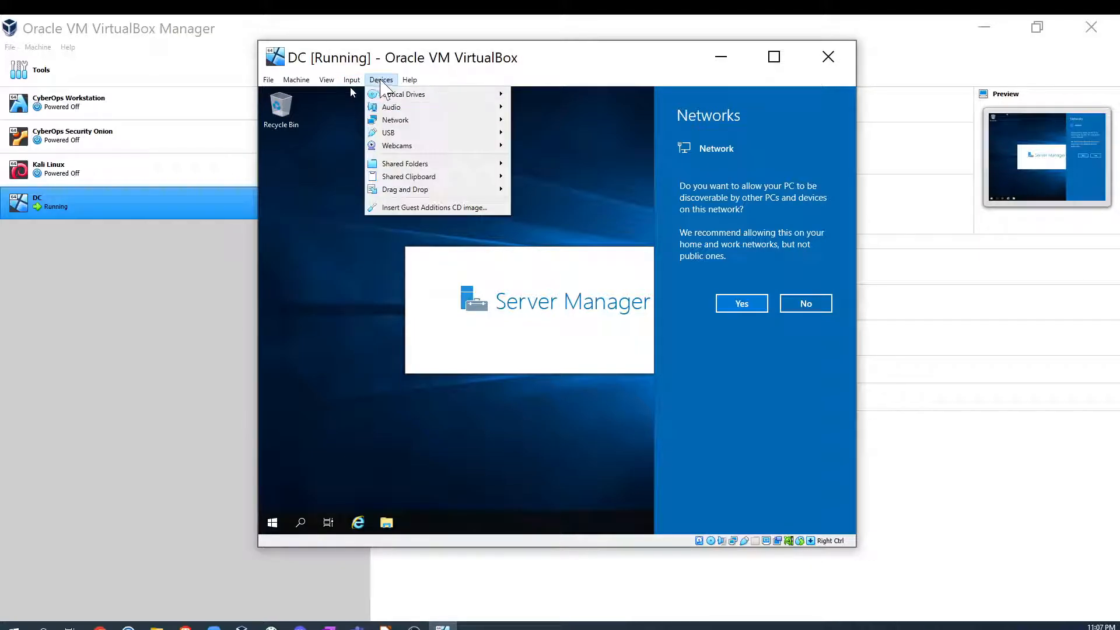
click(427, 207)
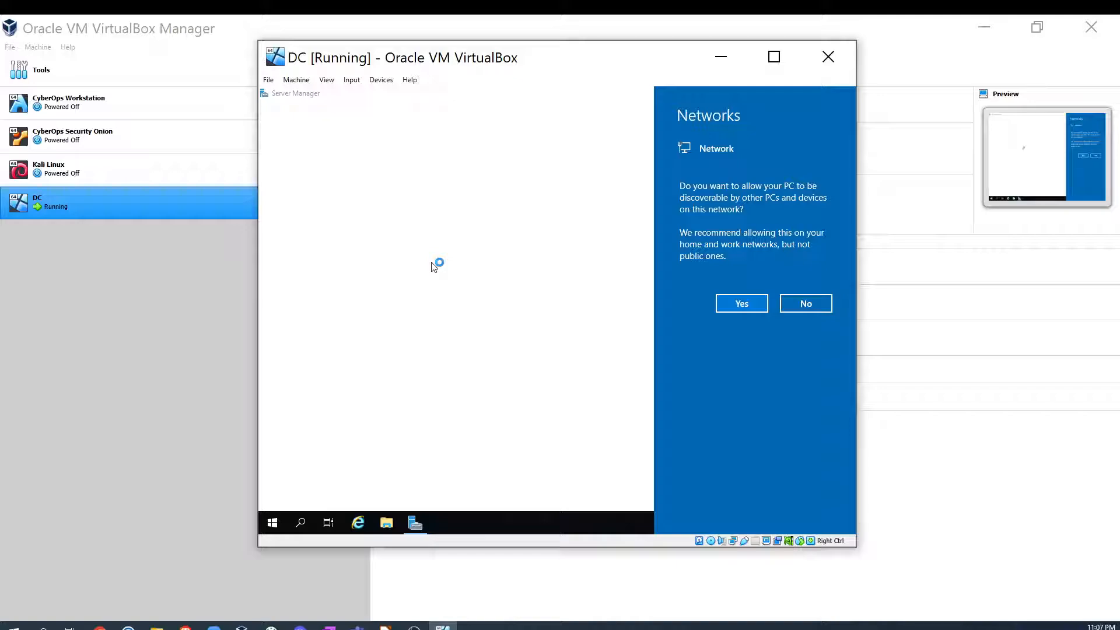
drag(397, 61, 281, 56)
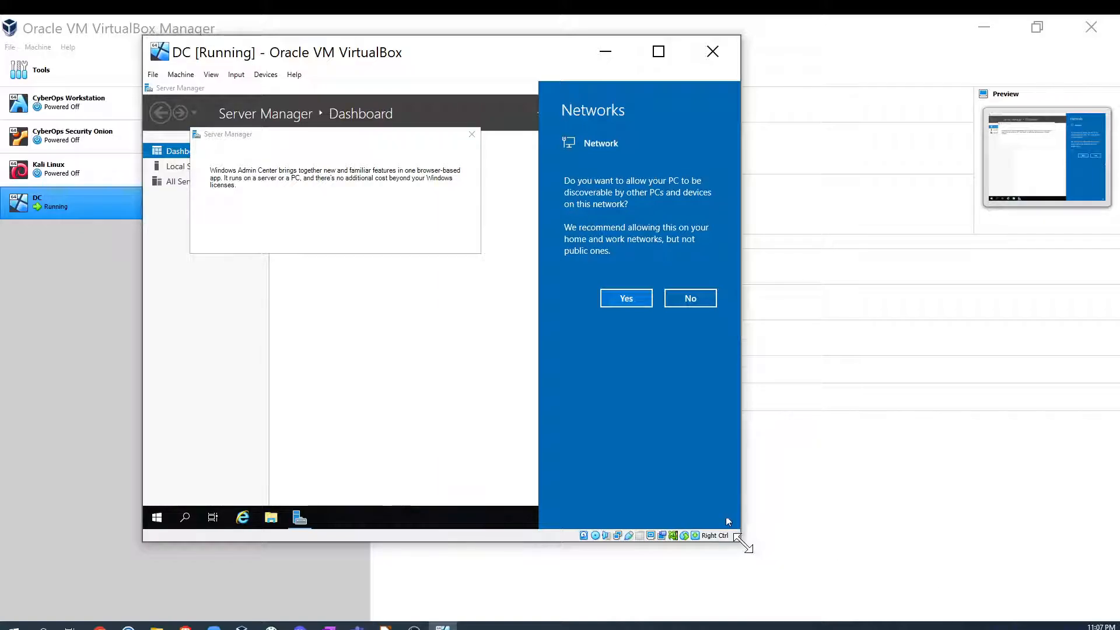
- Enlarge the DC VM window, dismiss the network discovery prompt and Windows Admin Center pop-up, and close Server Manager
drag(742, 545, 775, 546)
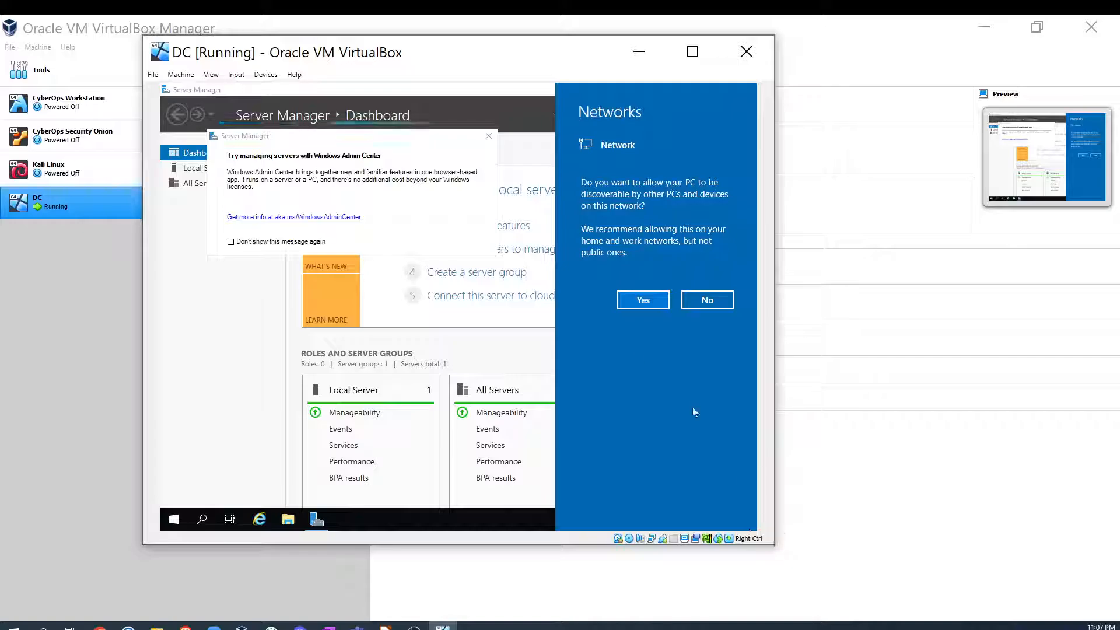
click(489, 137)
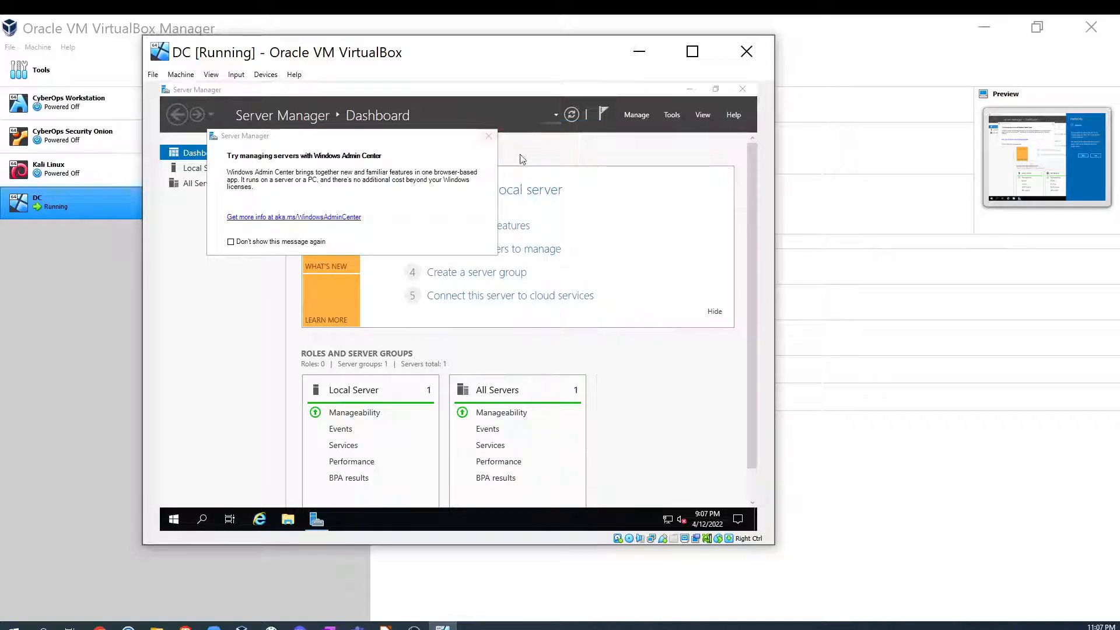
click(489, 136)
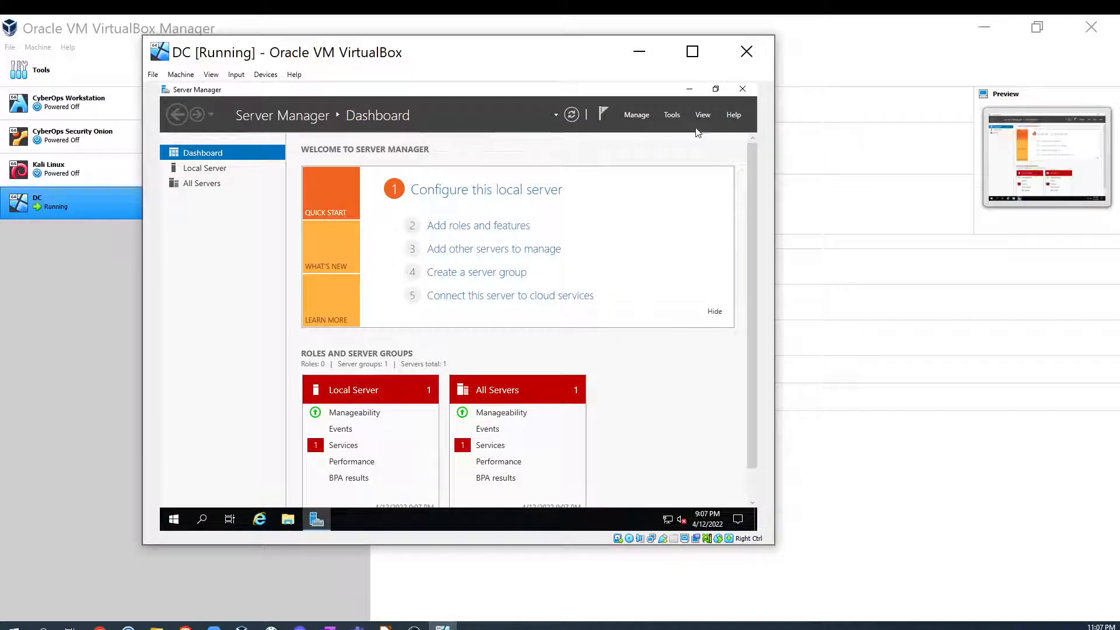
click(744, 91)
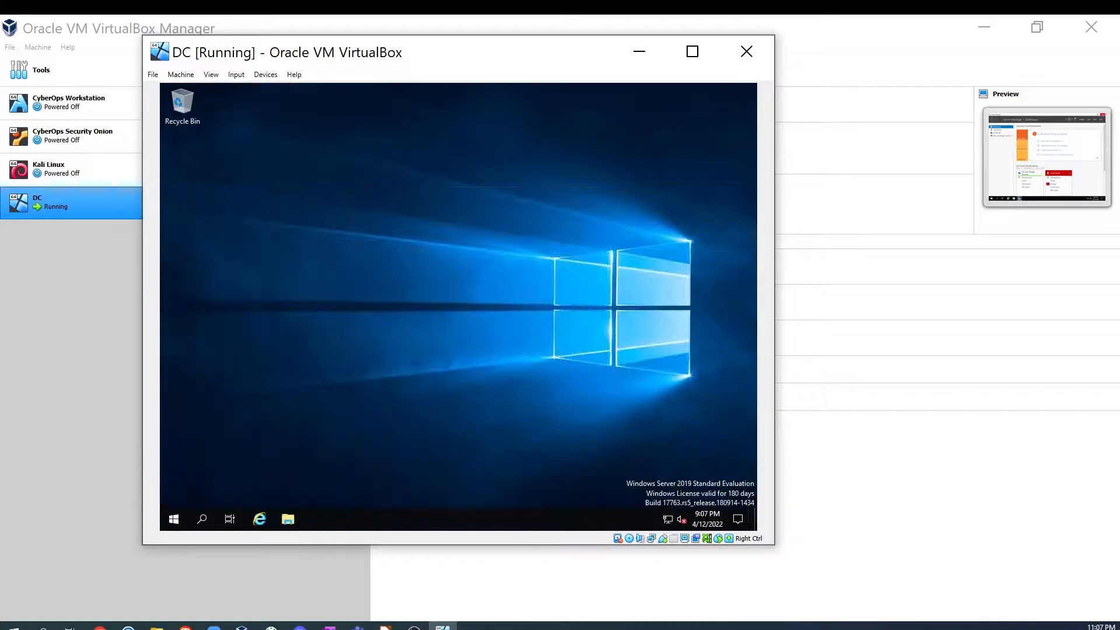
- Open the VirtualBox Guest Additions CD drive in File Explorer and launch VBoxWindowsAdditions-amd64
click(288, 519)
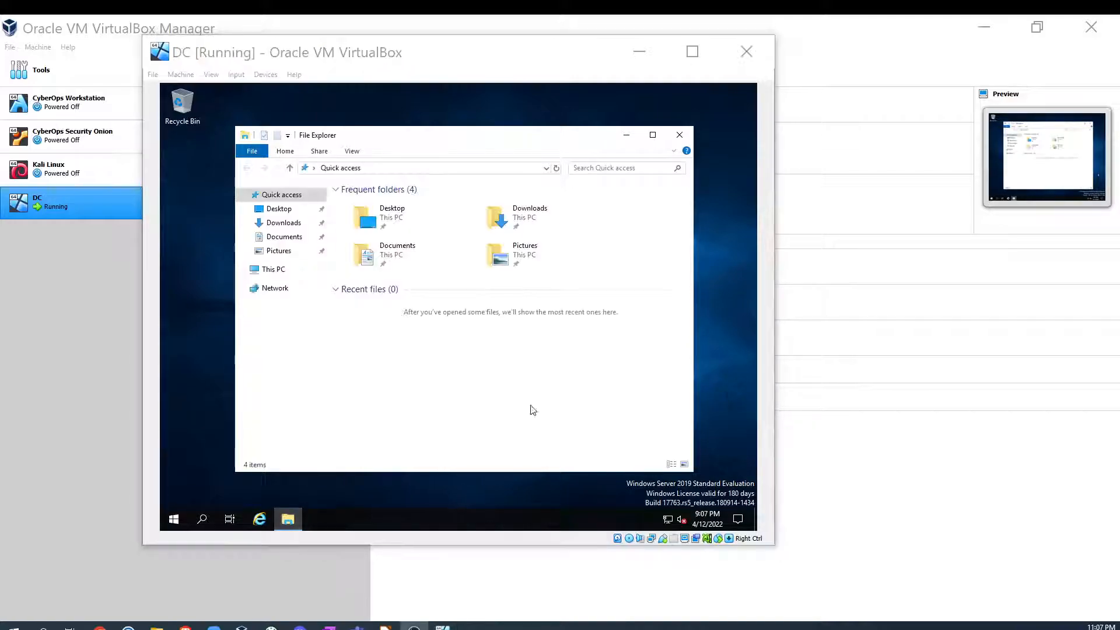
click(286, 274)
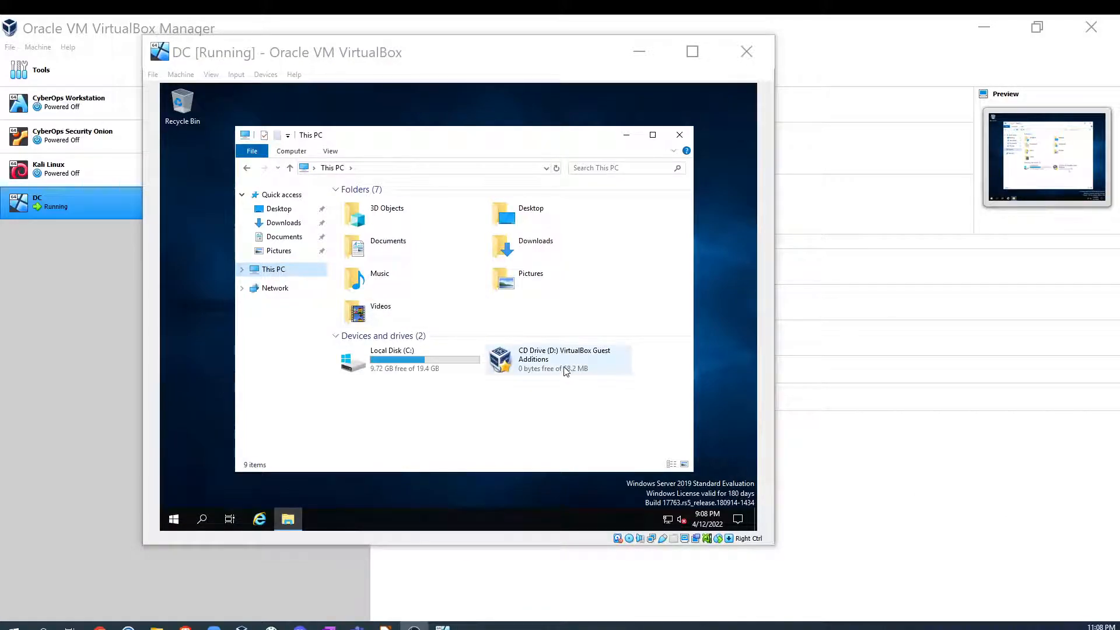
double_click(564, 370)
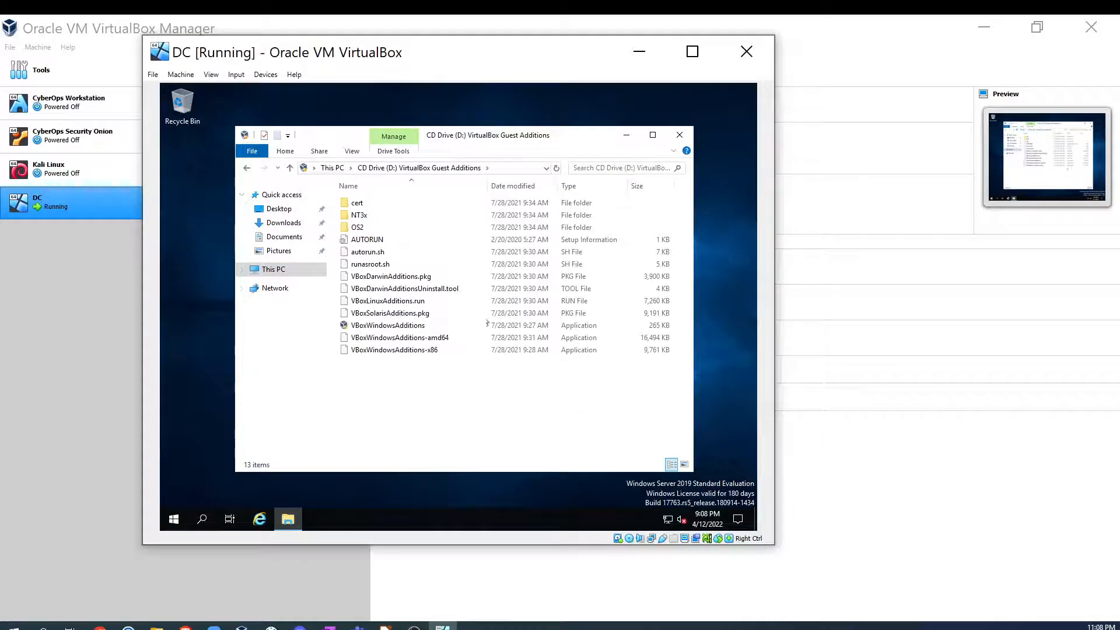
click(414, 339)
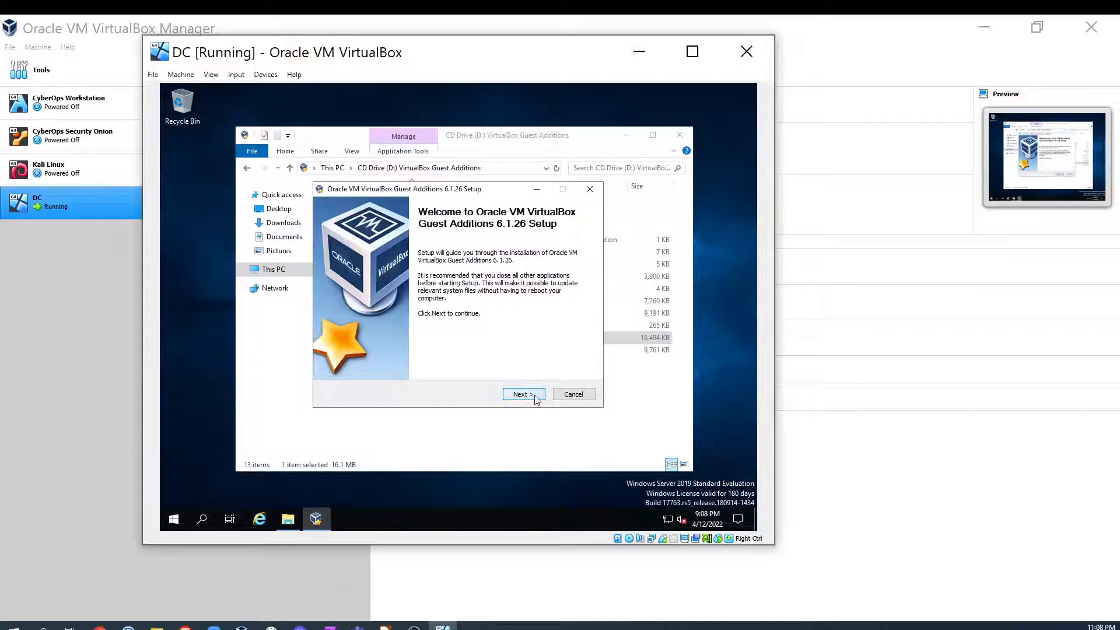
- Install Guest Additions with the default components, trusting Oracle device software, and finish with Reboot now
click(536, 398)
click(523, 394)
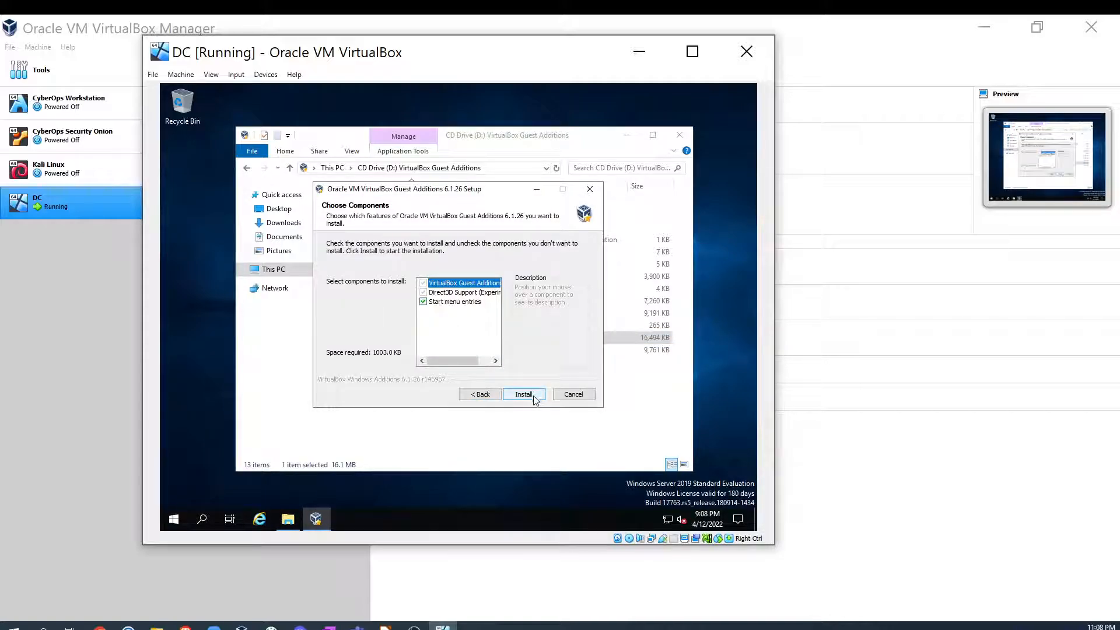
click(533, 396)
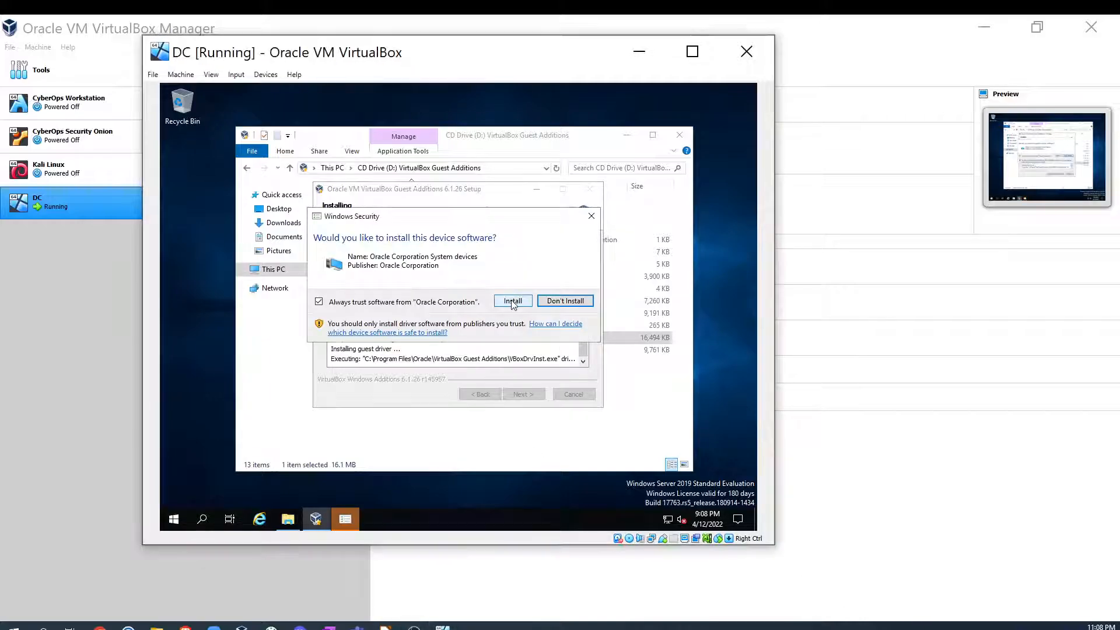
click(512, 301)
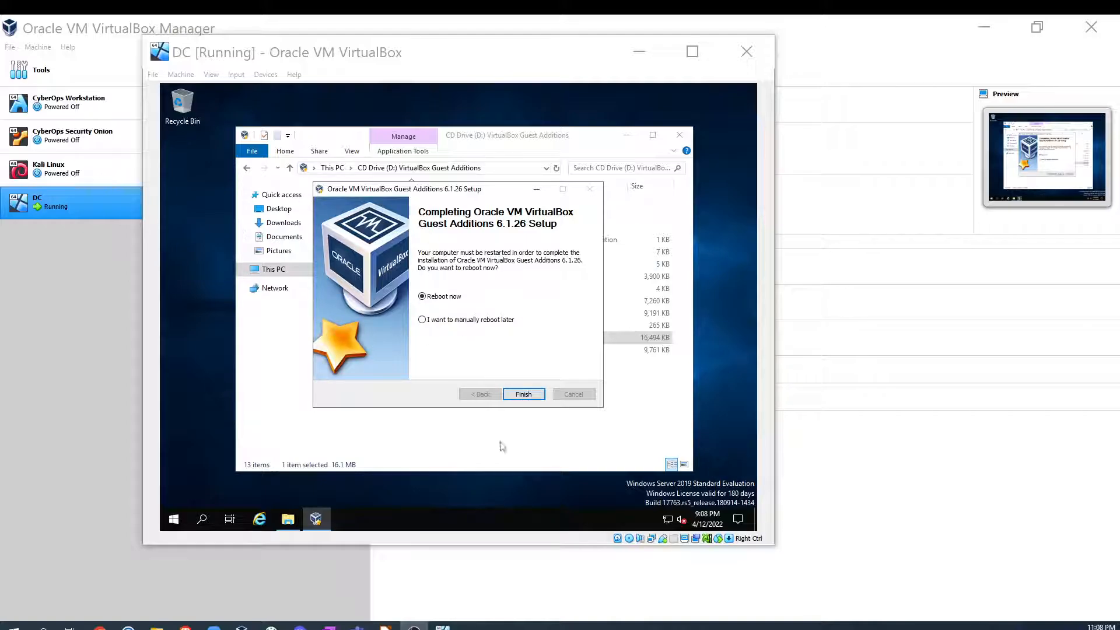
click(524, 395)
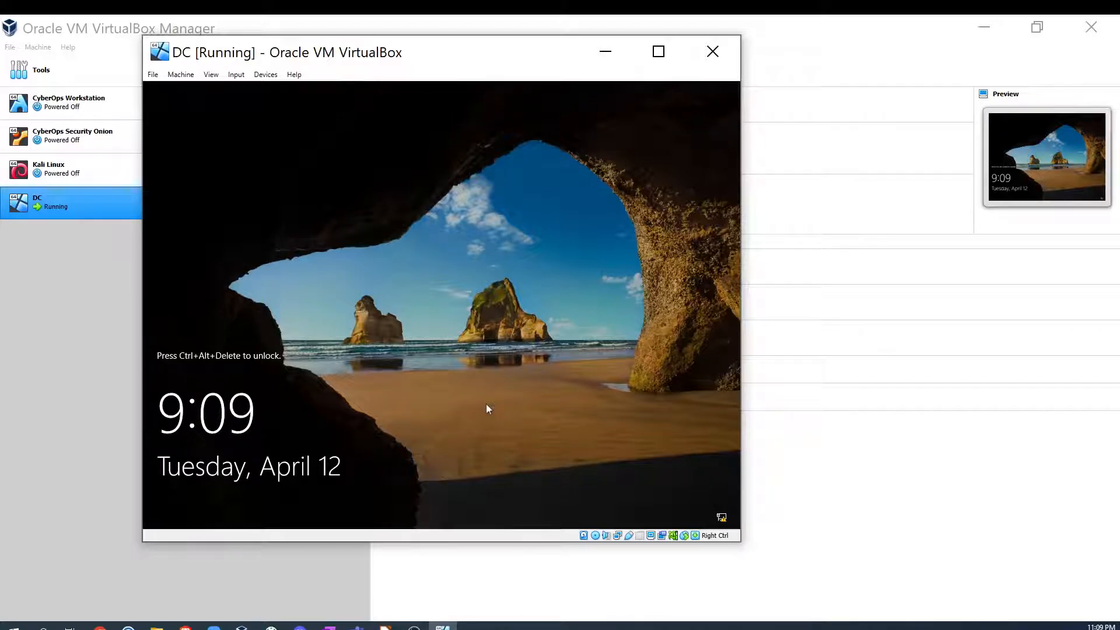
- Sign in to the rebooted DC VM as Administrator with the account password
key(ctrl+alt+Delete)
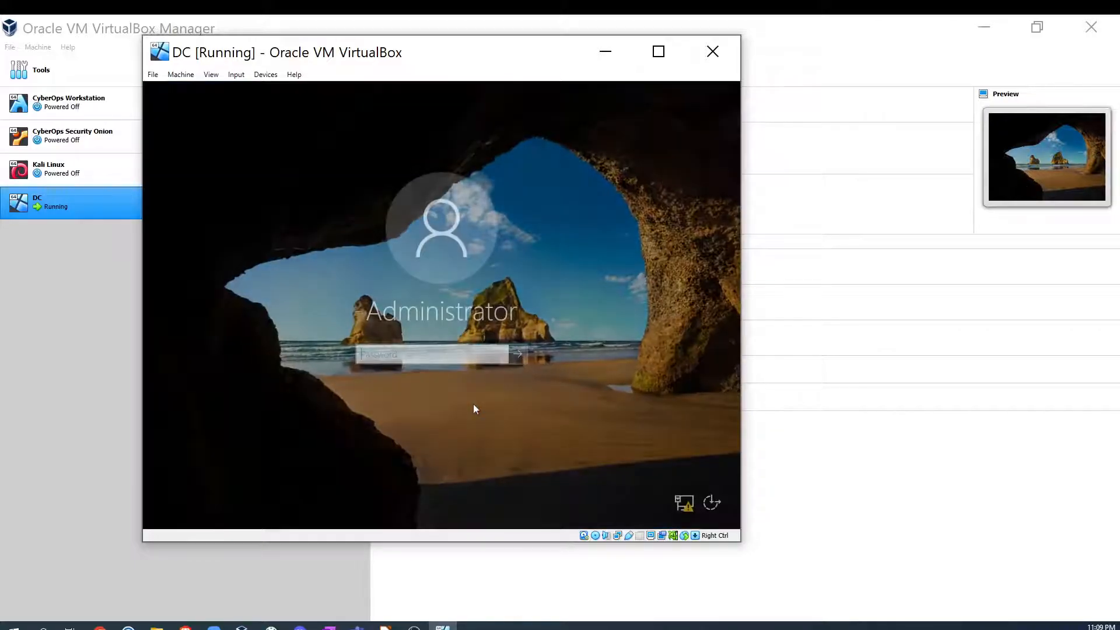
text(P)
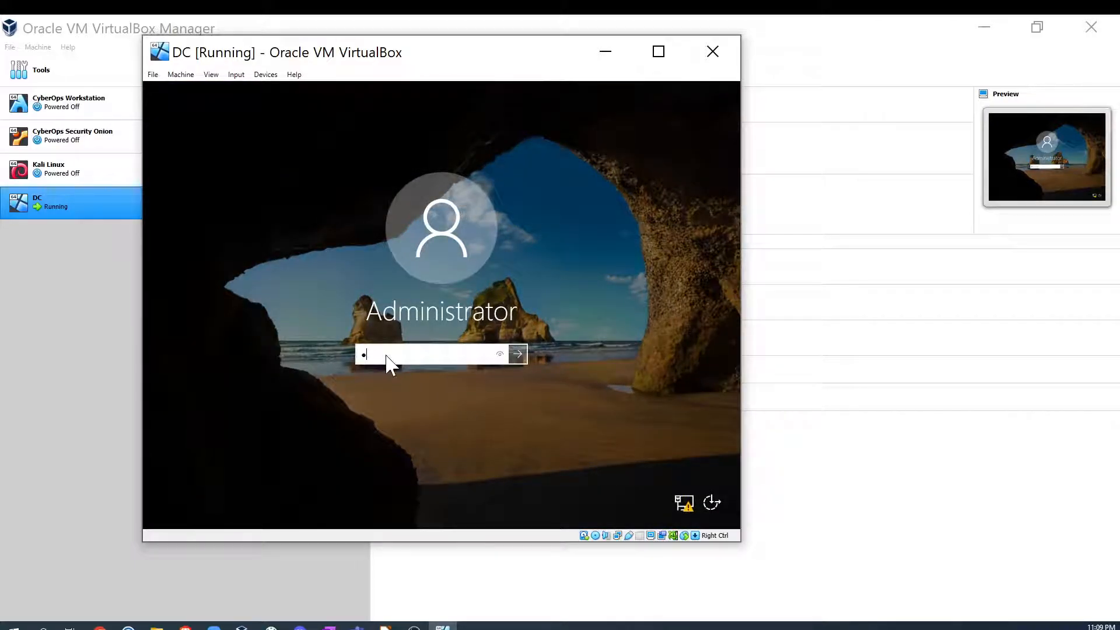
text(asswor••••)
key(Return)
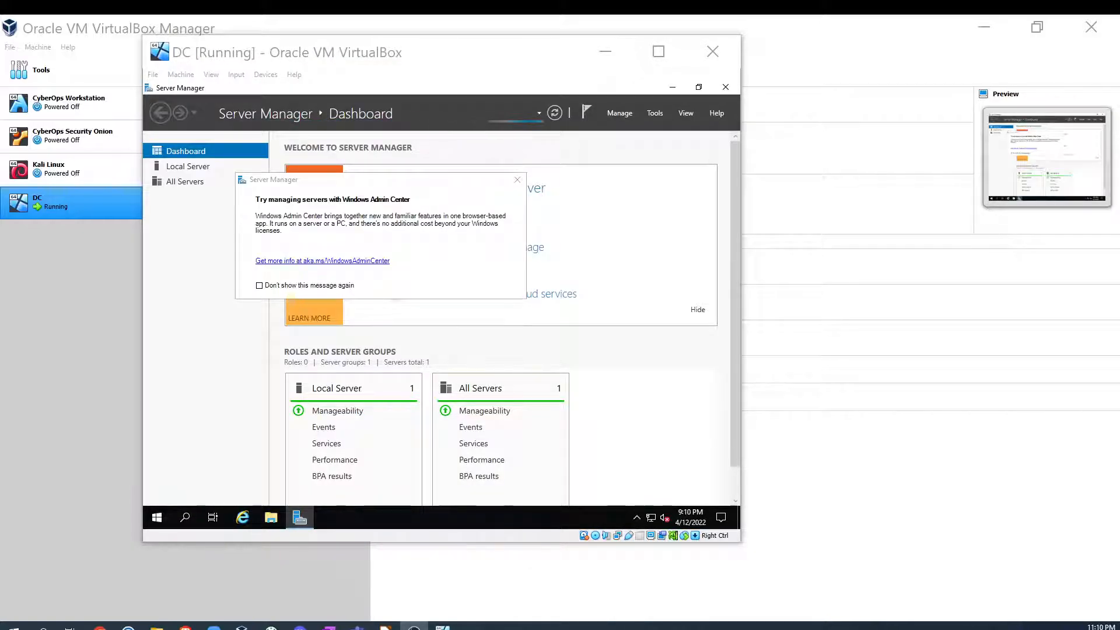
- Close the Windows Admin Center pop-up and the Server Manager window
click(516, 180)
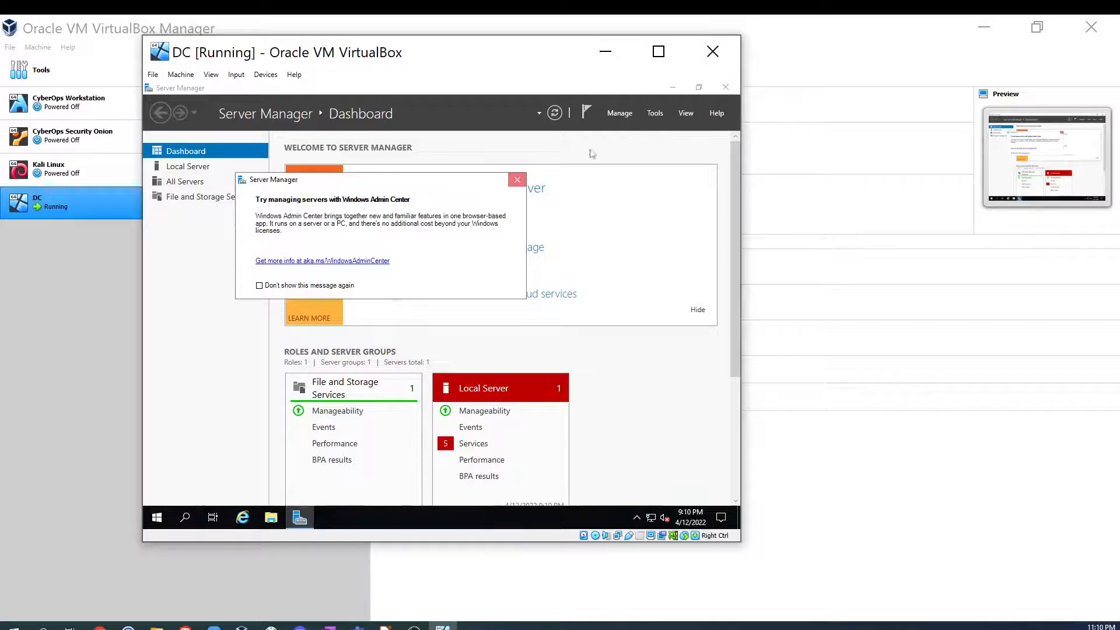
click(518, 179)
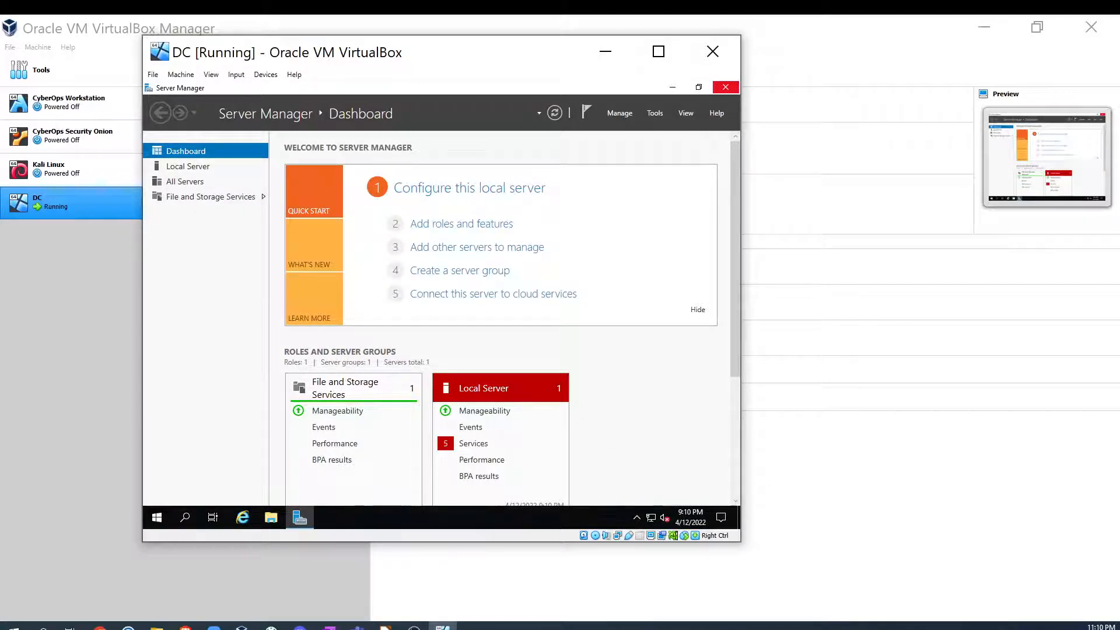
click(725, 87)
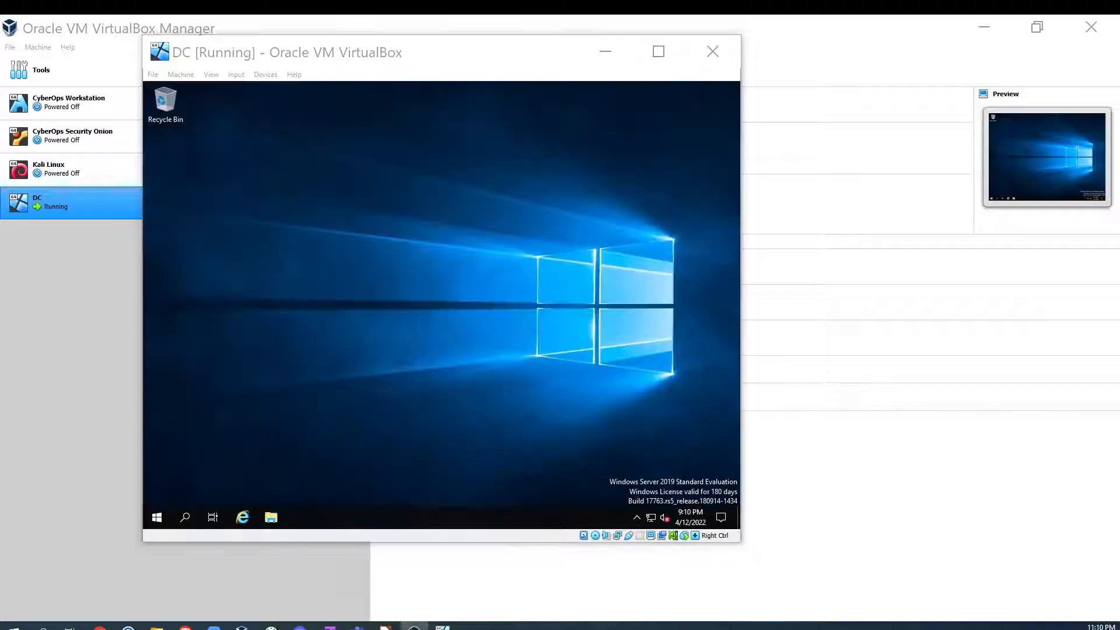
- Enlarge the DC VM window so the guest desktop fills a bigger area
click(211, 75)
mouse_move(237, 74)
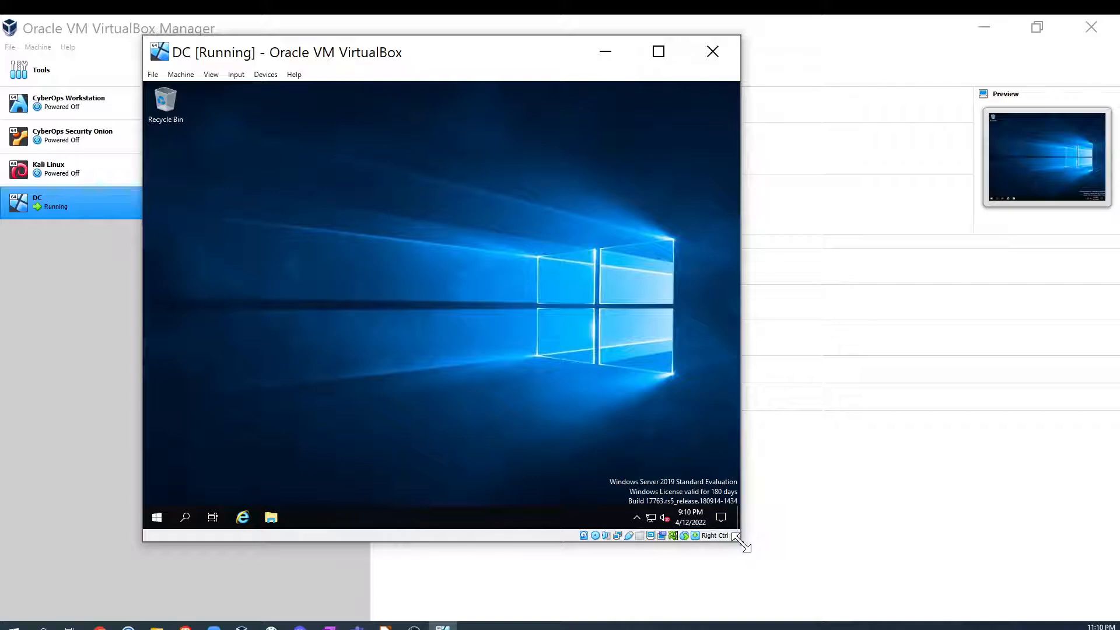
drag(739, 542, 889, 598)
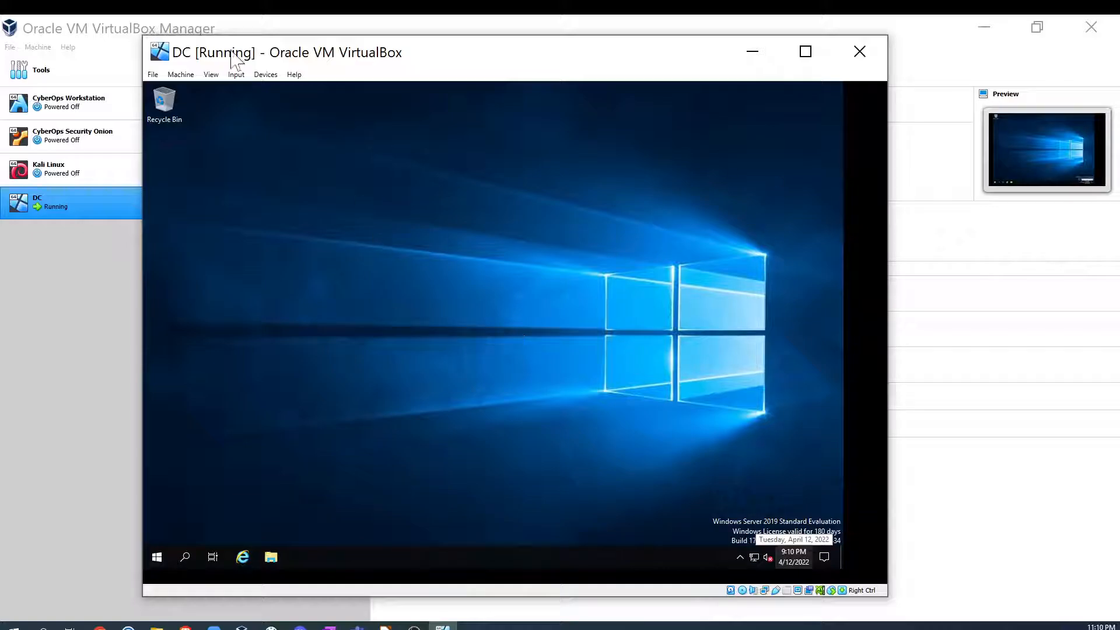
click(238, 76)
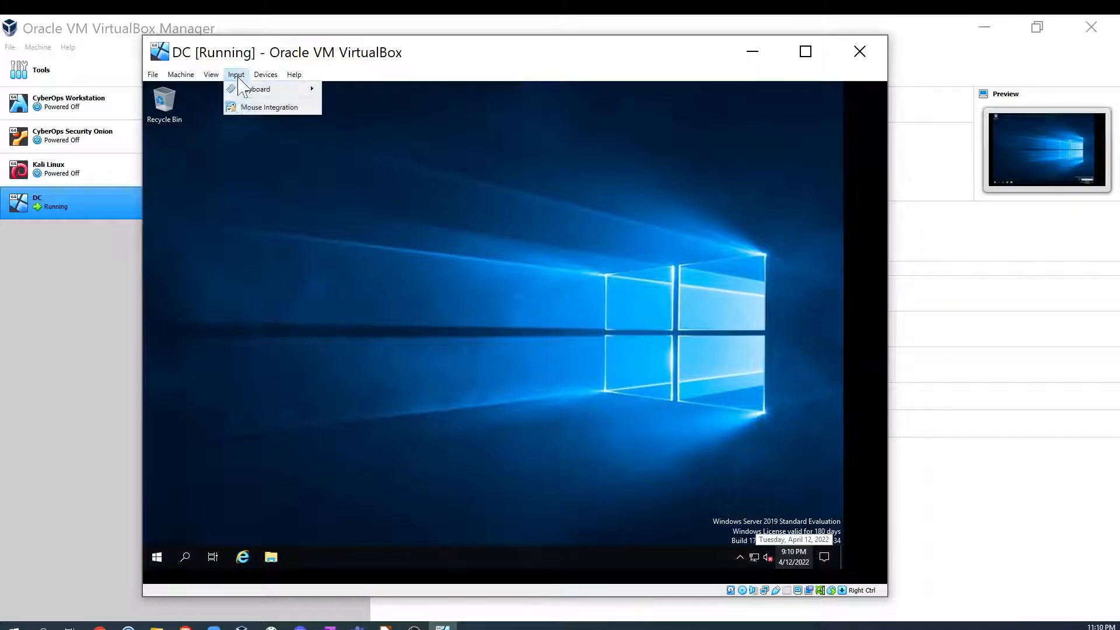
mouse_move(265, 76)
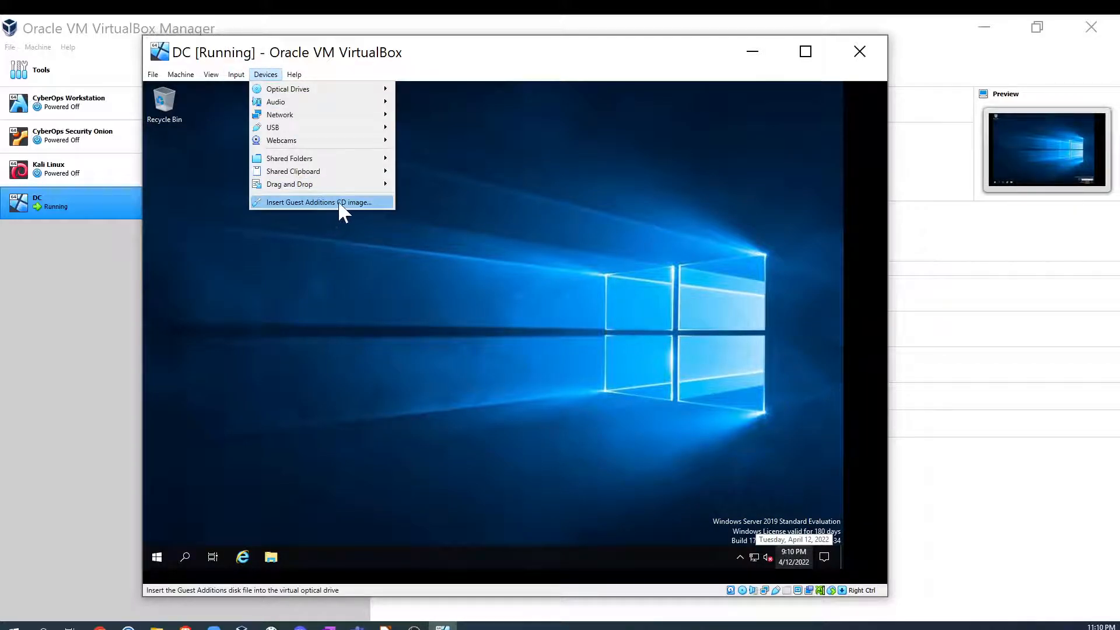
click(686, 252)
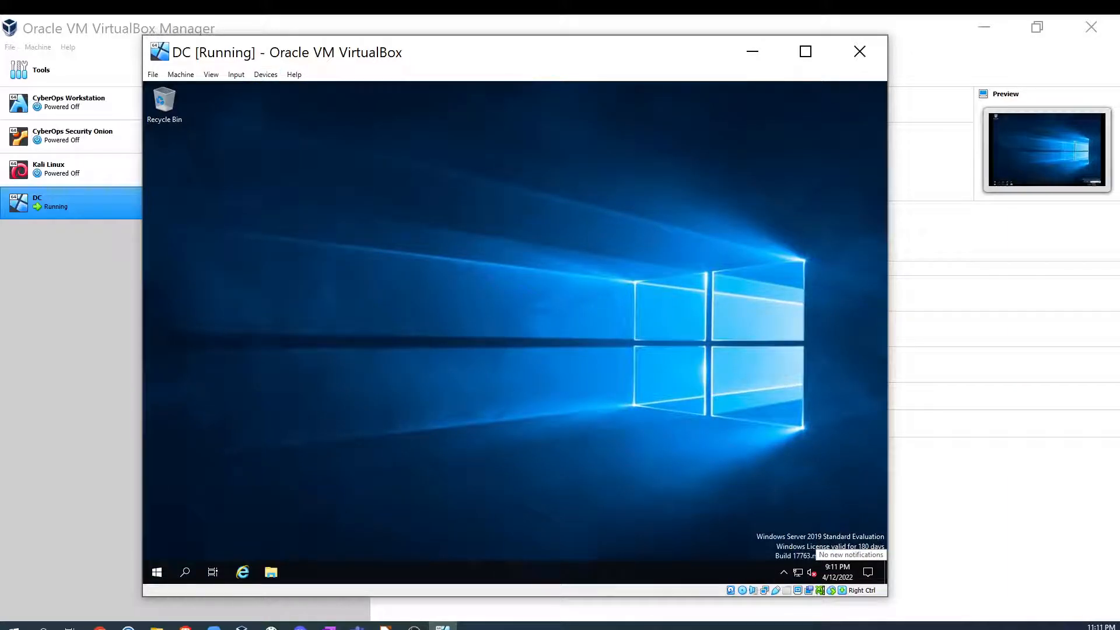
- Switch to the LibreOffice Impress lab diagram to review the domain controller's internal NIC addressing plan
click(414, 628)
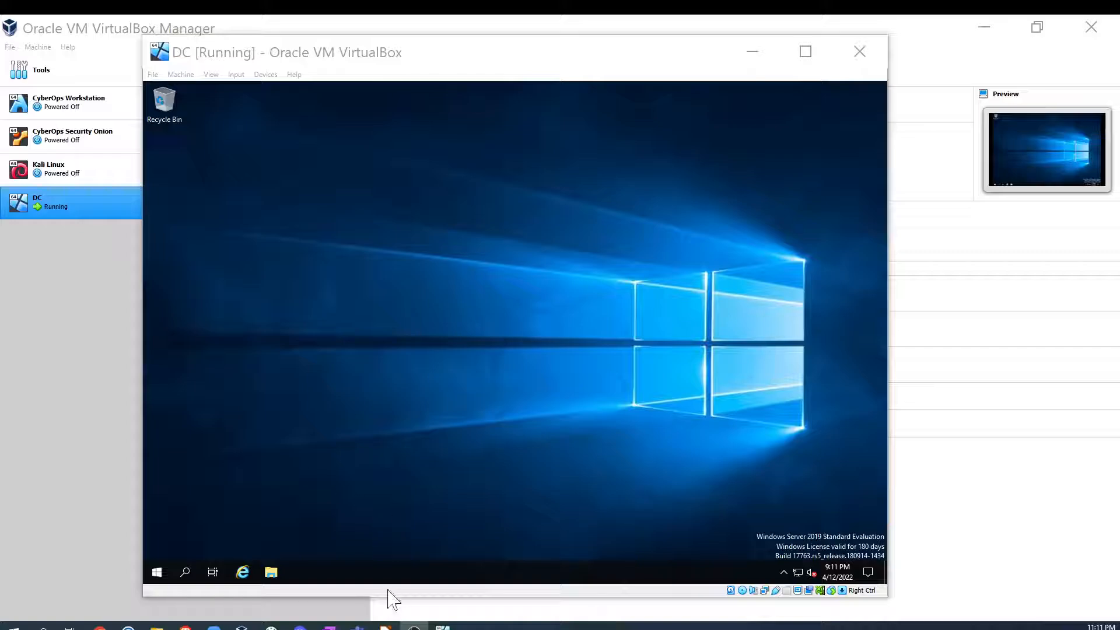
click(386, 626)
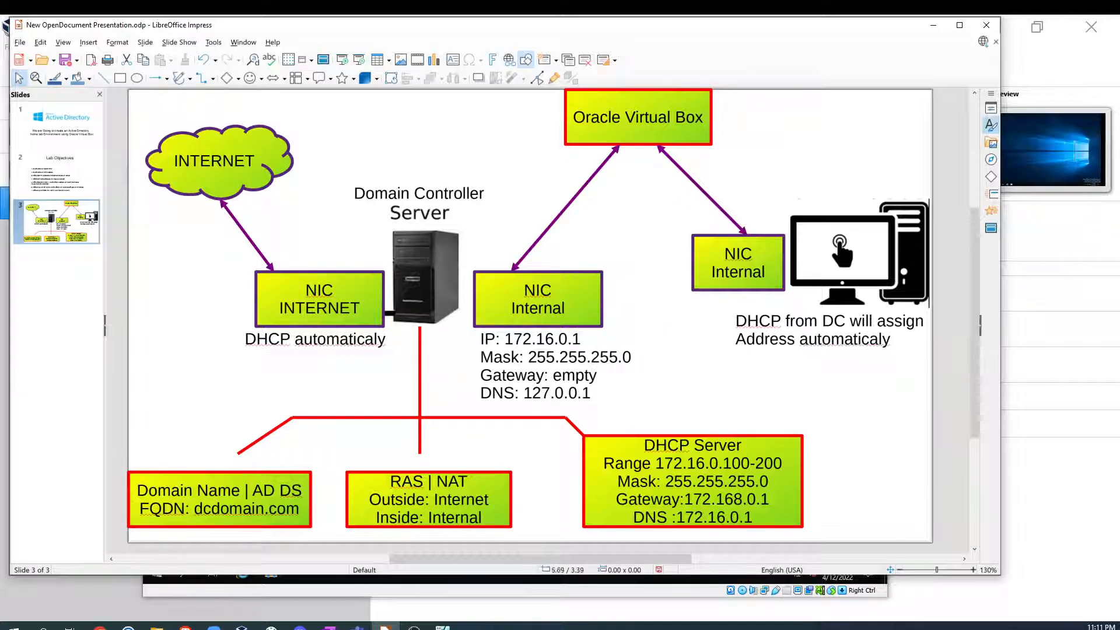
drag(482, 334, 484, 334)
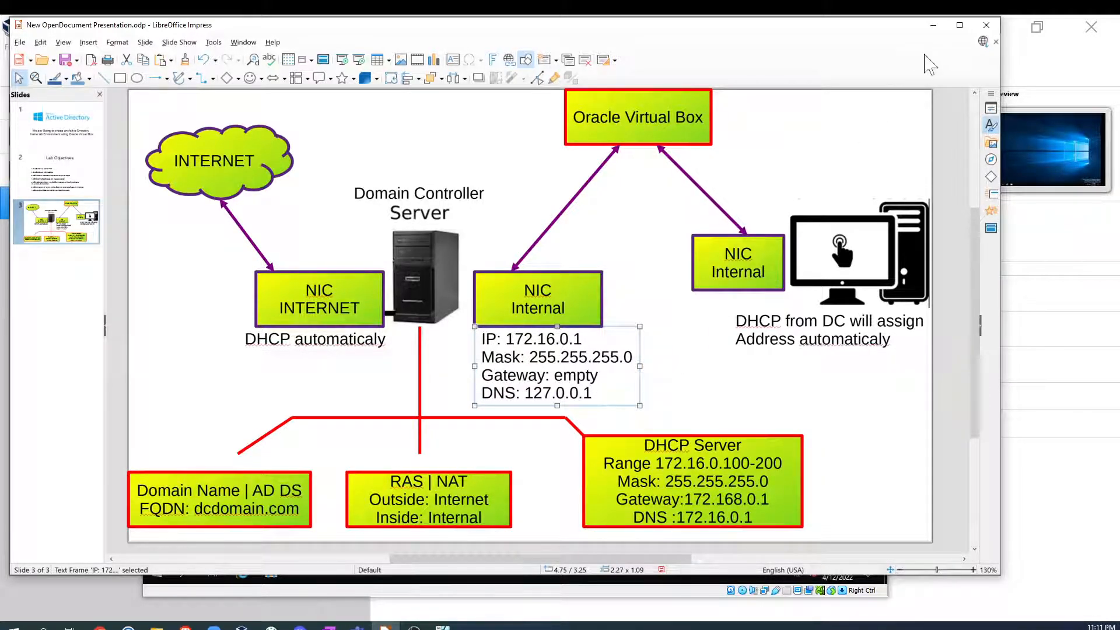
click(933, 25)
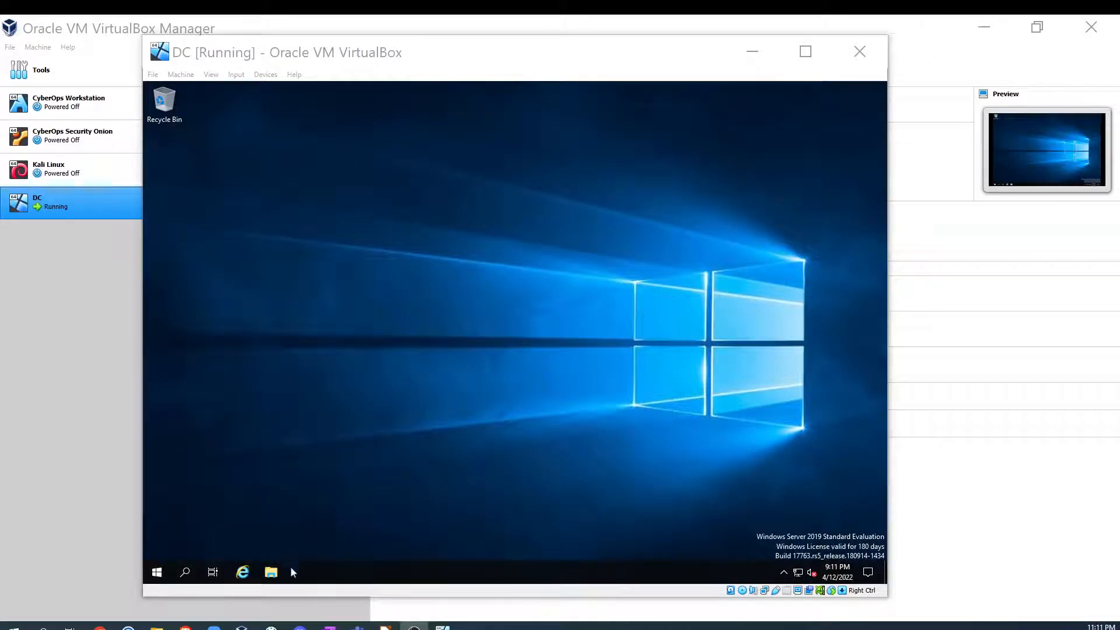
- Open the network adapter connections list from the VM's Network & Internet Ethernet settings
right_click(797, 572)
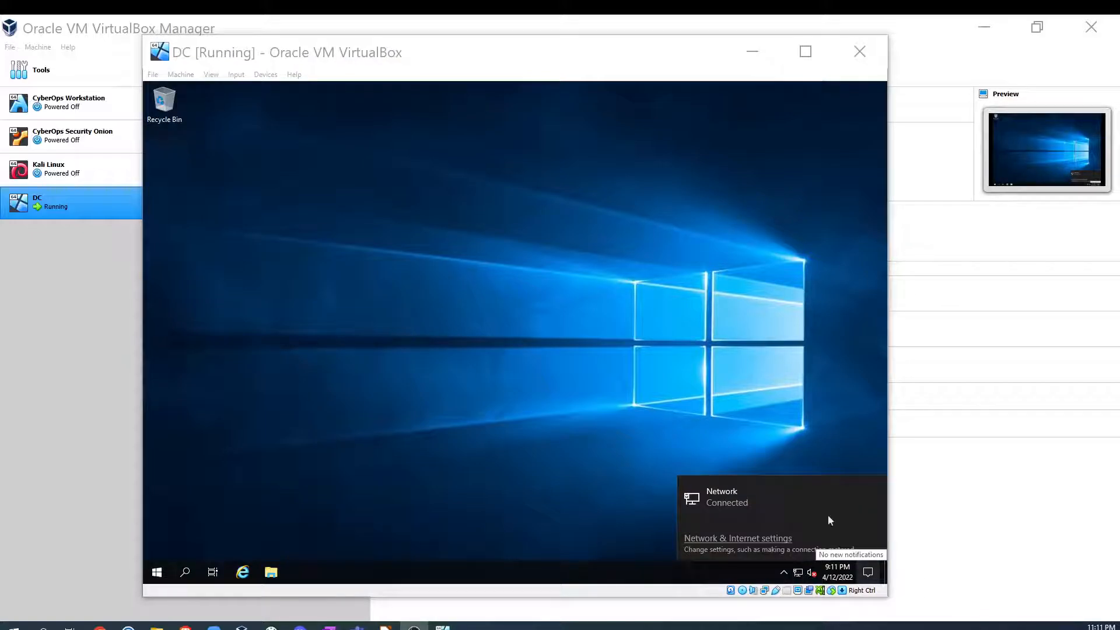
click(750, 498)
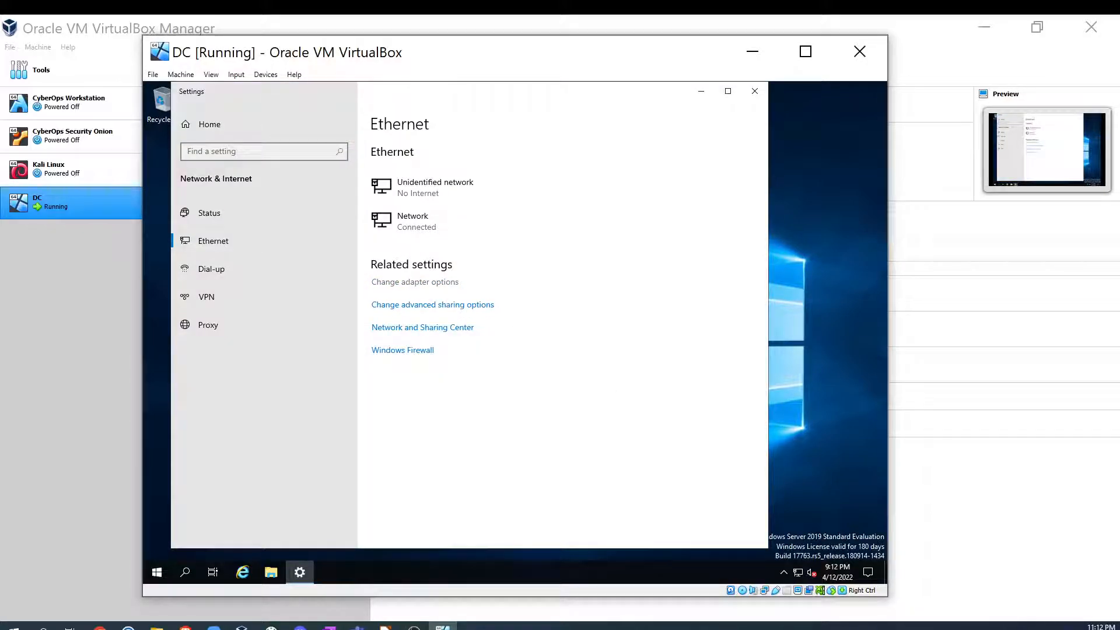
click(415, 282)
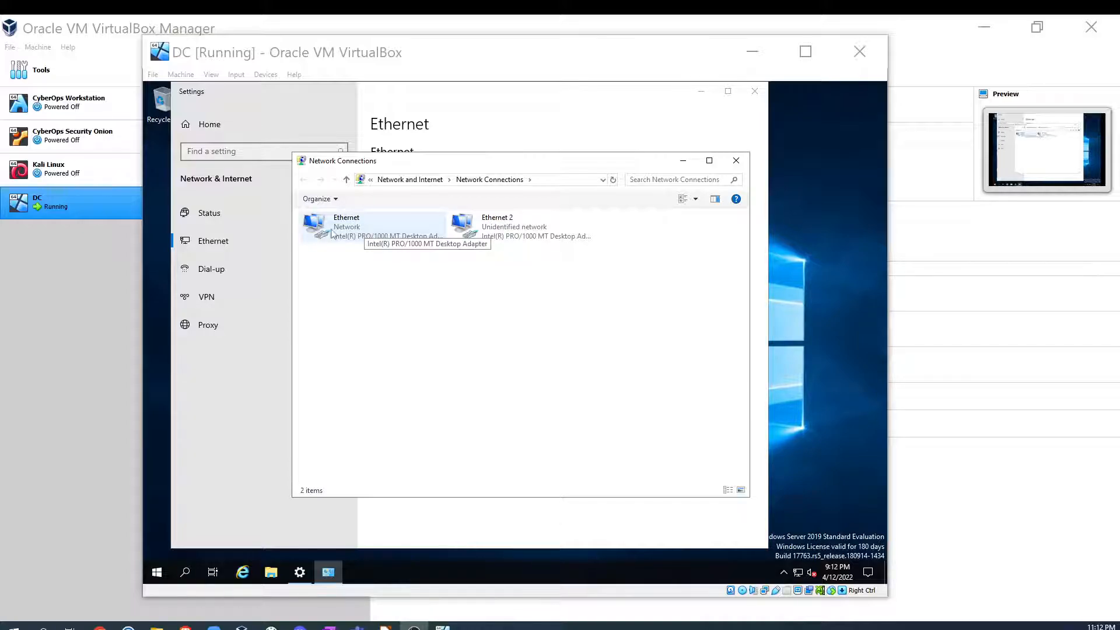
- Open the Ethernet adapter's status and examine its network connection details
click(362, 229)
right_click(362, 229)
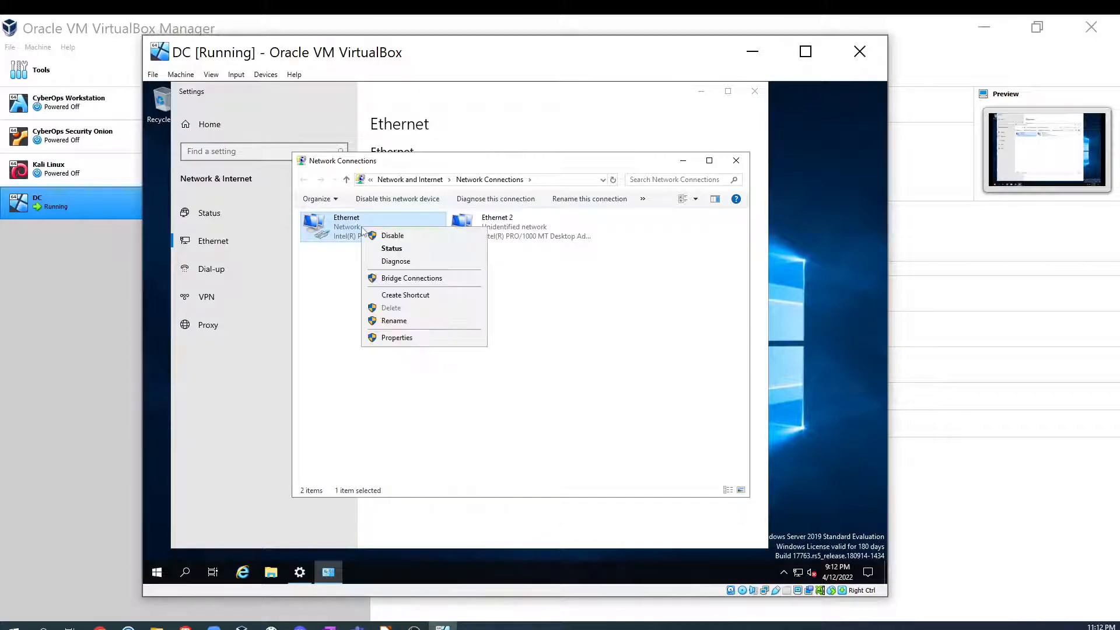
click(418, 250)
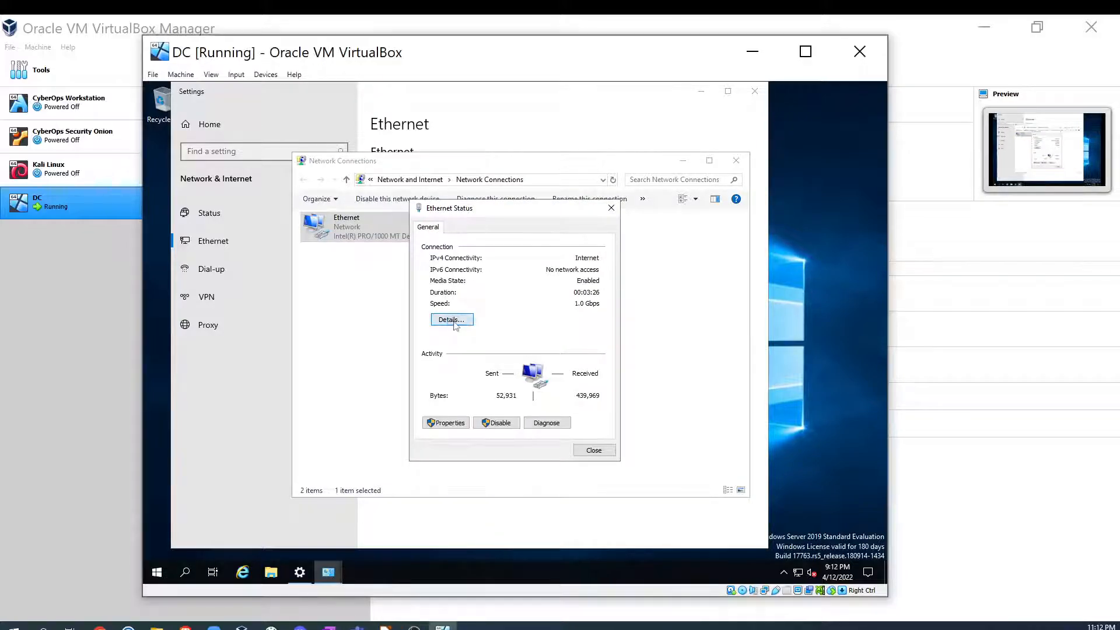
click(452, 319)
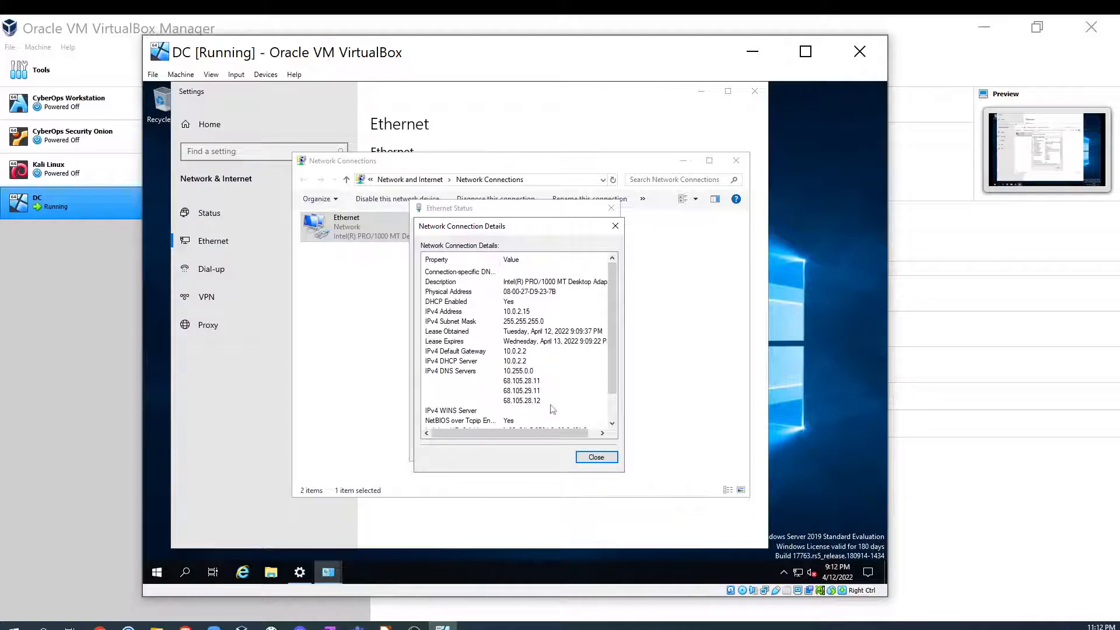
click(526, 399)
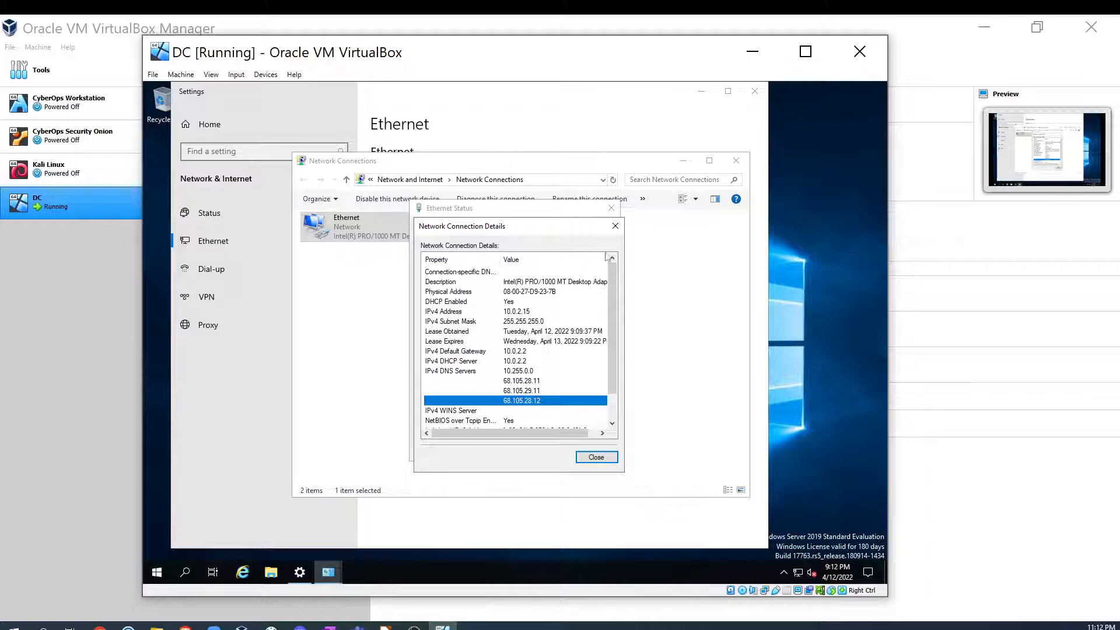
click(616, 229)
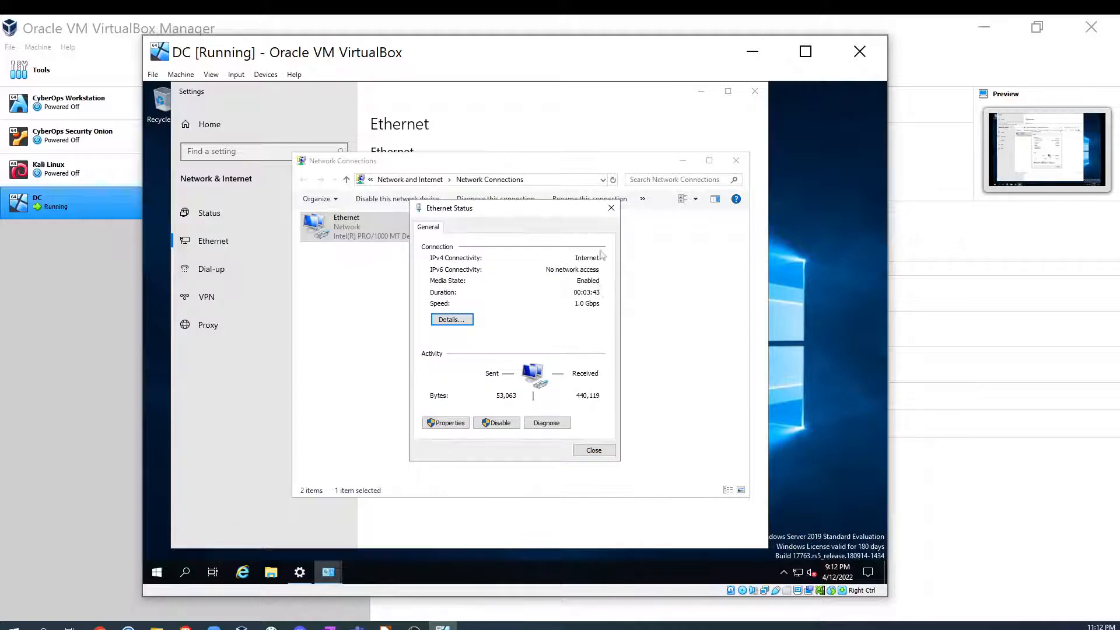
- Close the Ethernet status dialog and rename the Ethernet adapter to INTERNET
click(611, 207)
right_click(341, 229)
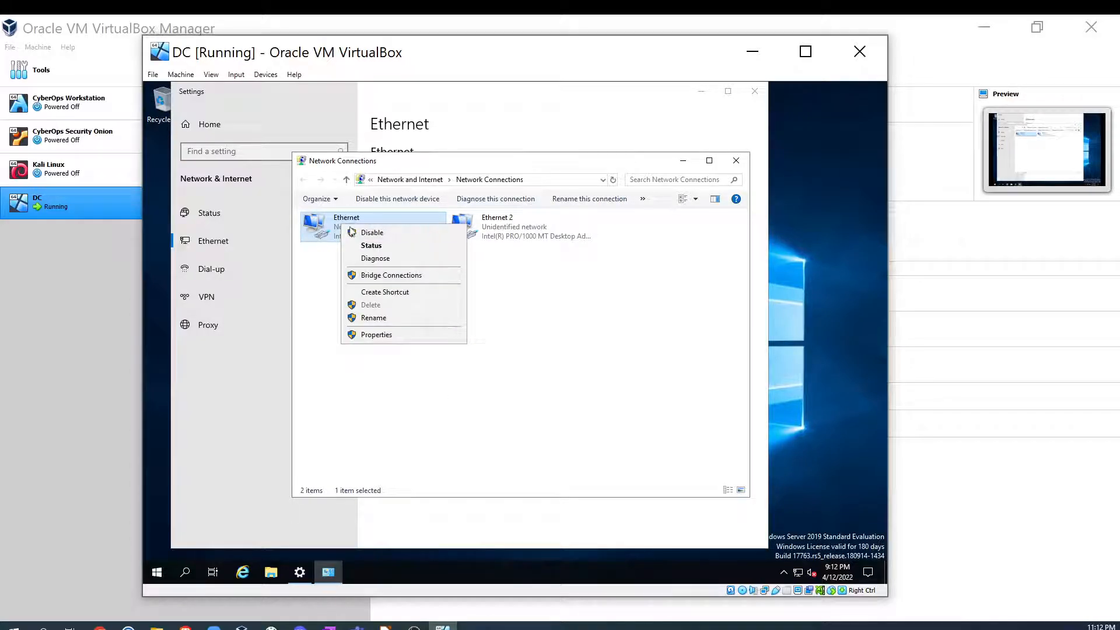
click(373, 318)
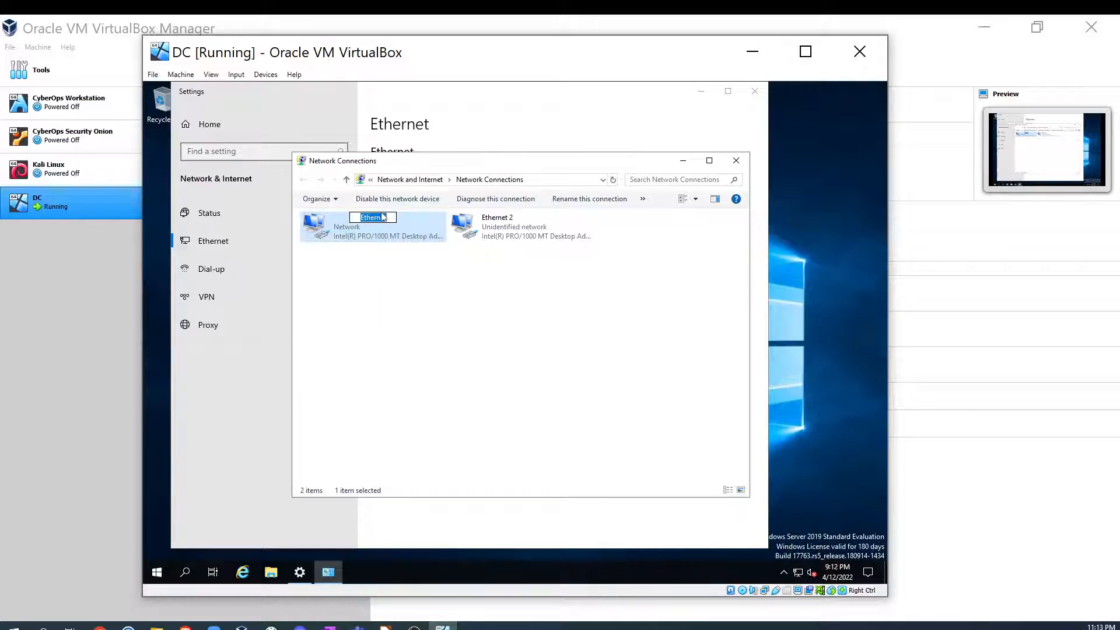
text(INTERNET)
click(389, 268)
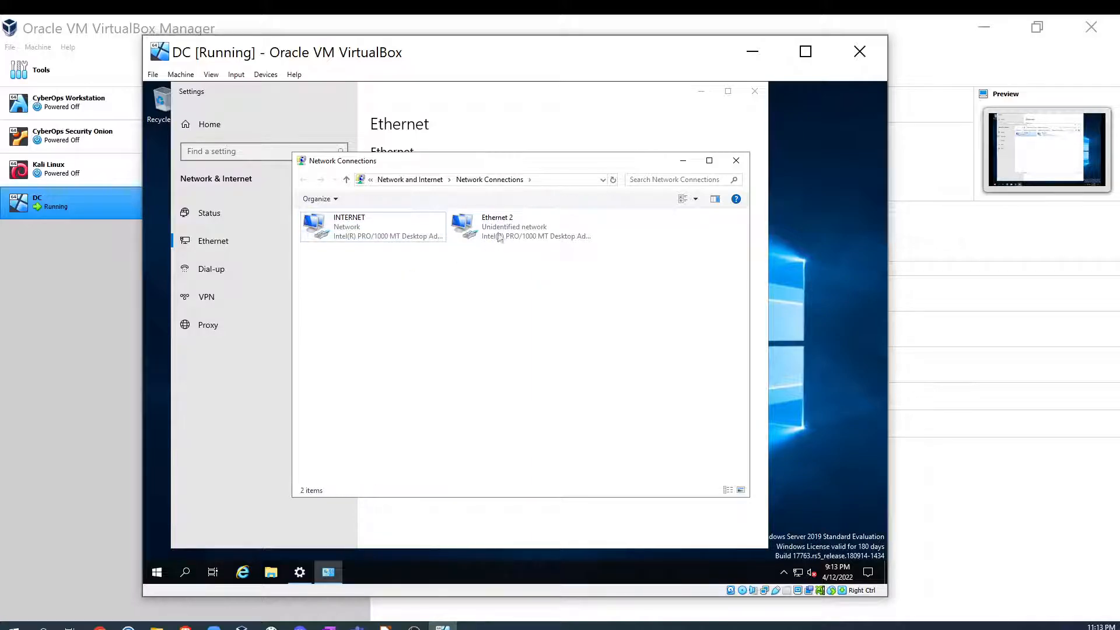
- Open the Ethernet 2 adapter's status and examine its network connection details
click(500, 236)
right_click(499, 232)
click(535, 259)
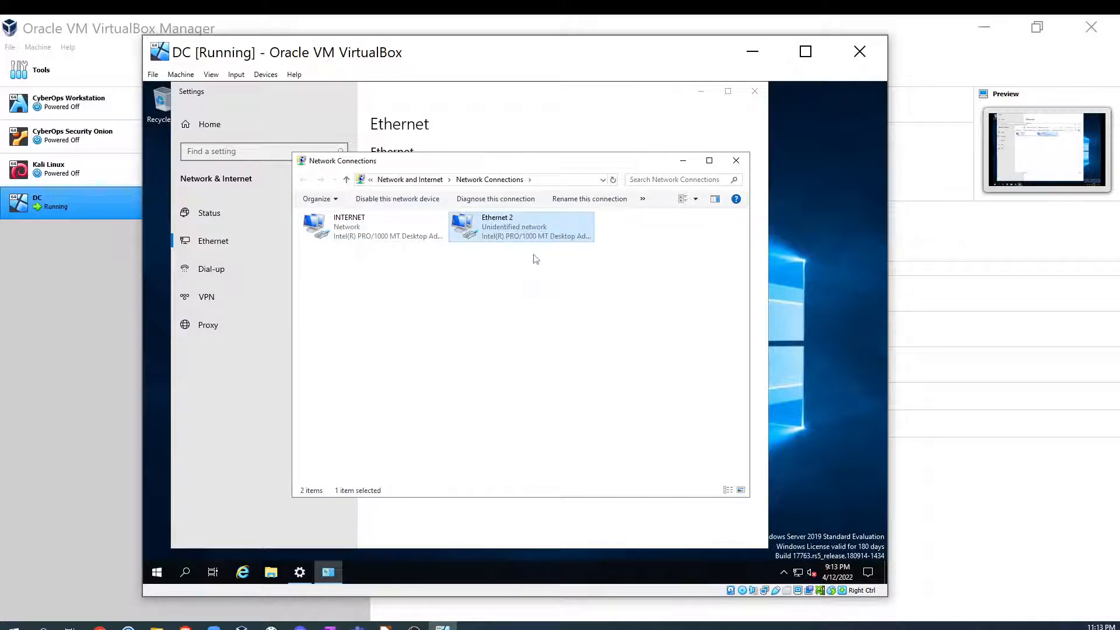
click(470, 325)
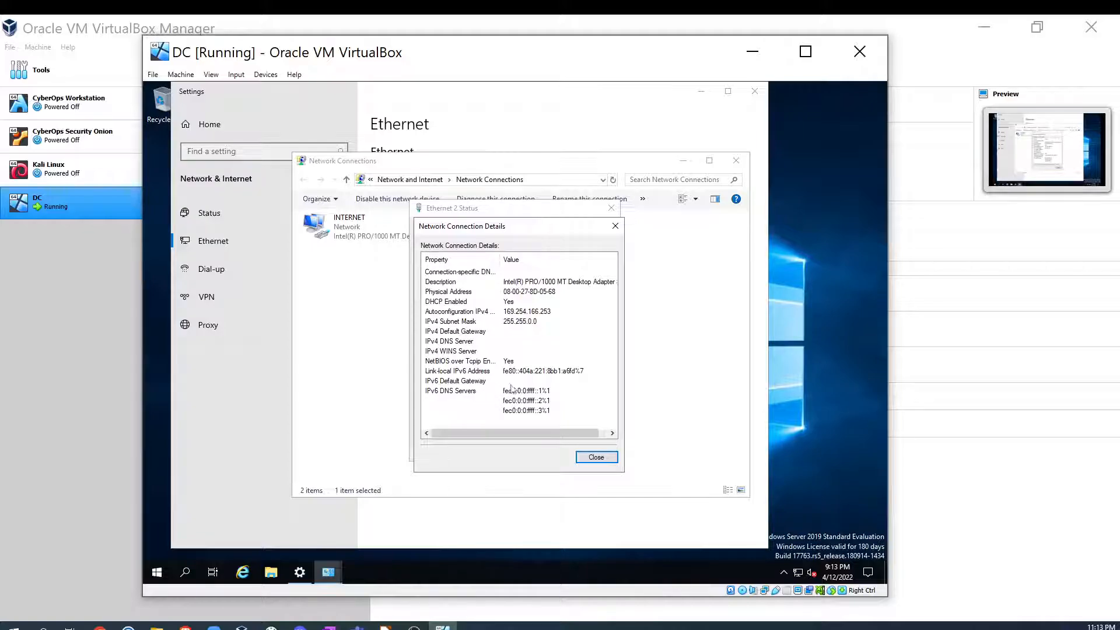
click(509, 312)
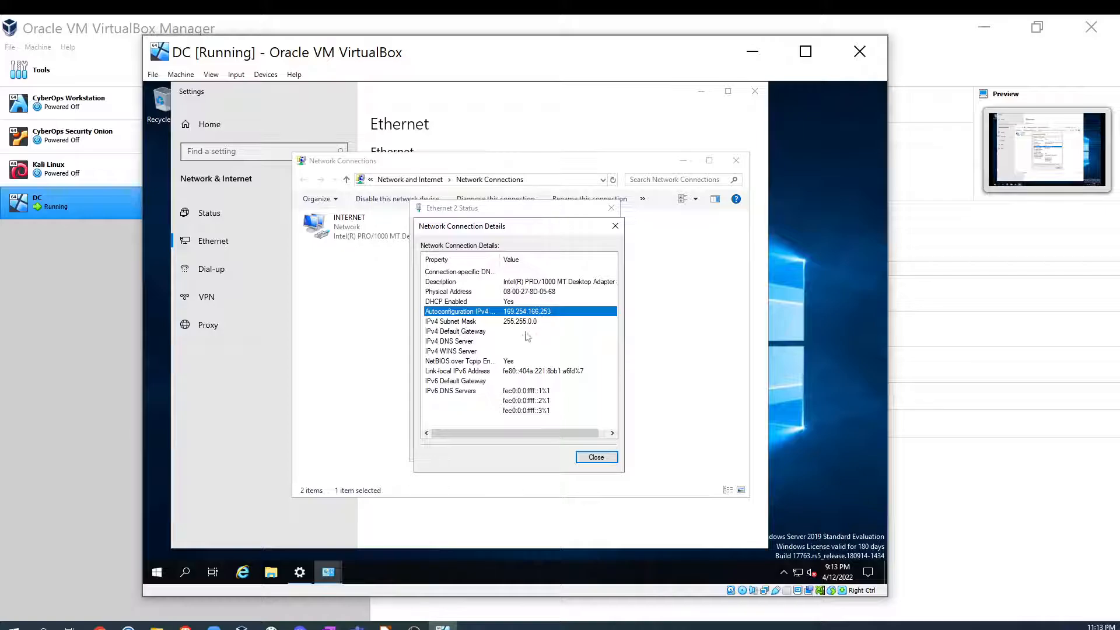
click(607, 460)
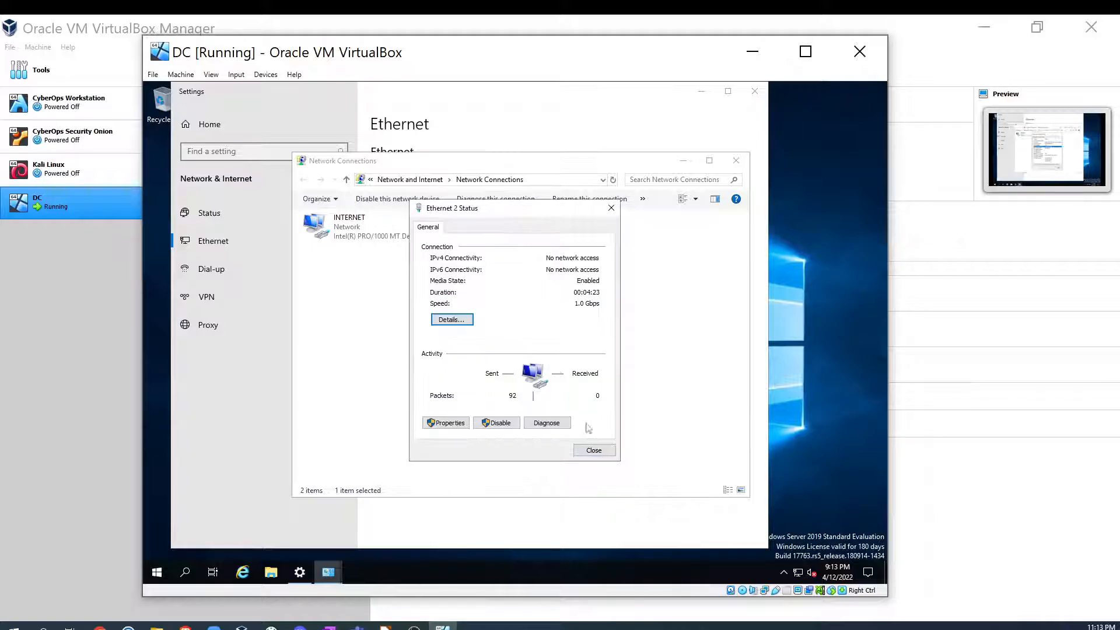
- Open Ethernet 2's IPv4 properties and switch to using a manually specified IP address
click(440, 422)
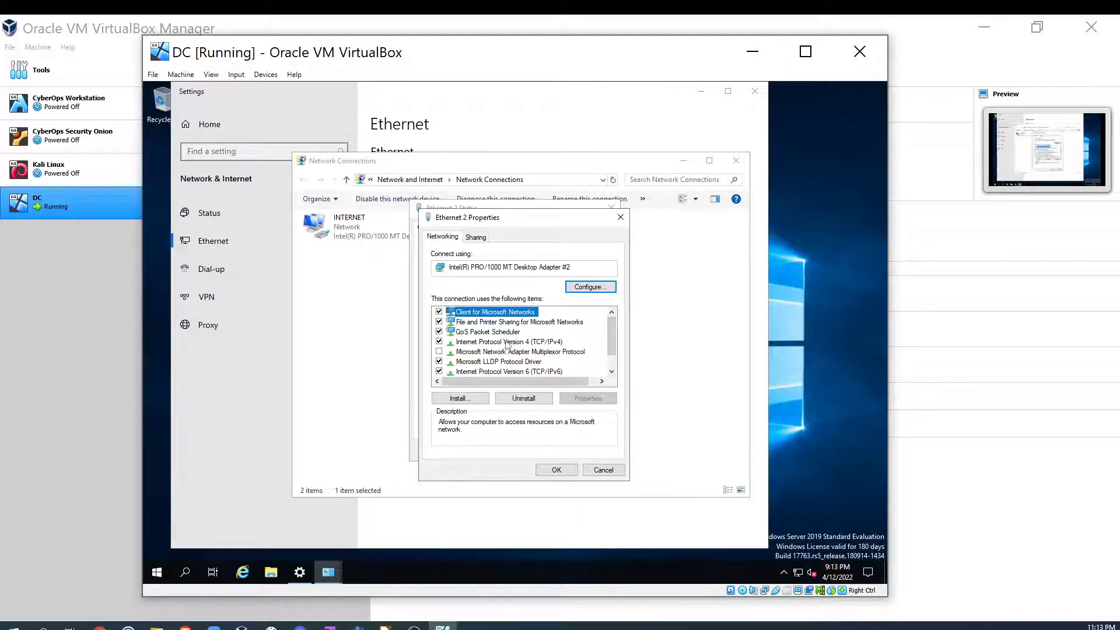
double_click(506, 342)
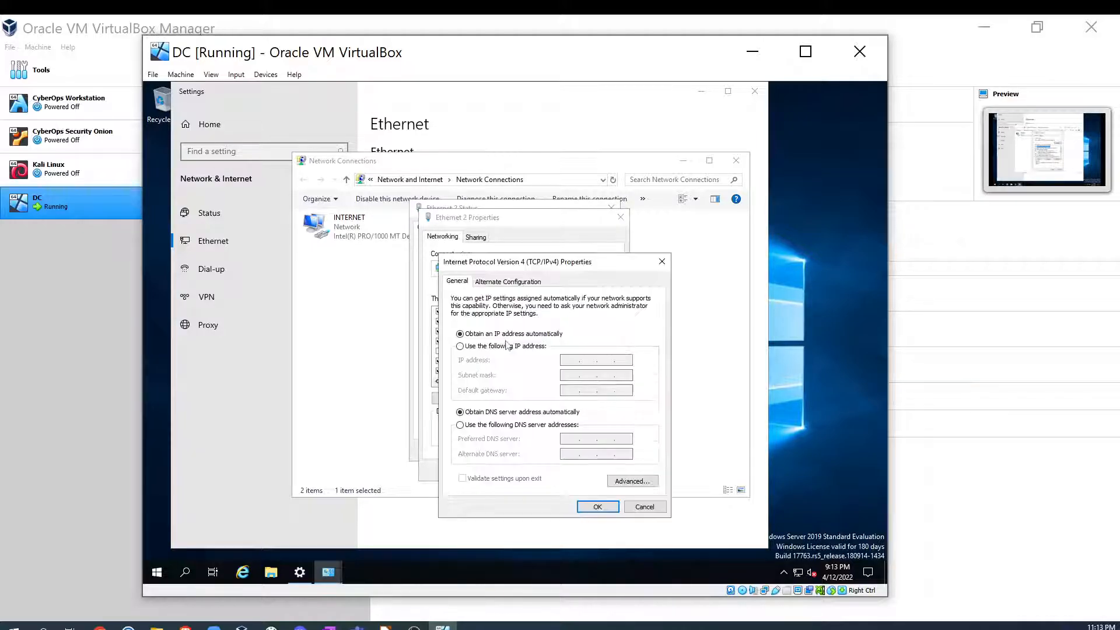
click(460, 347)
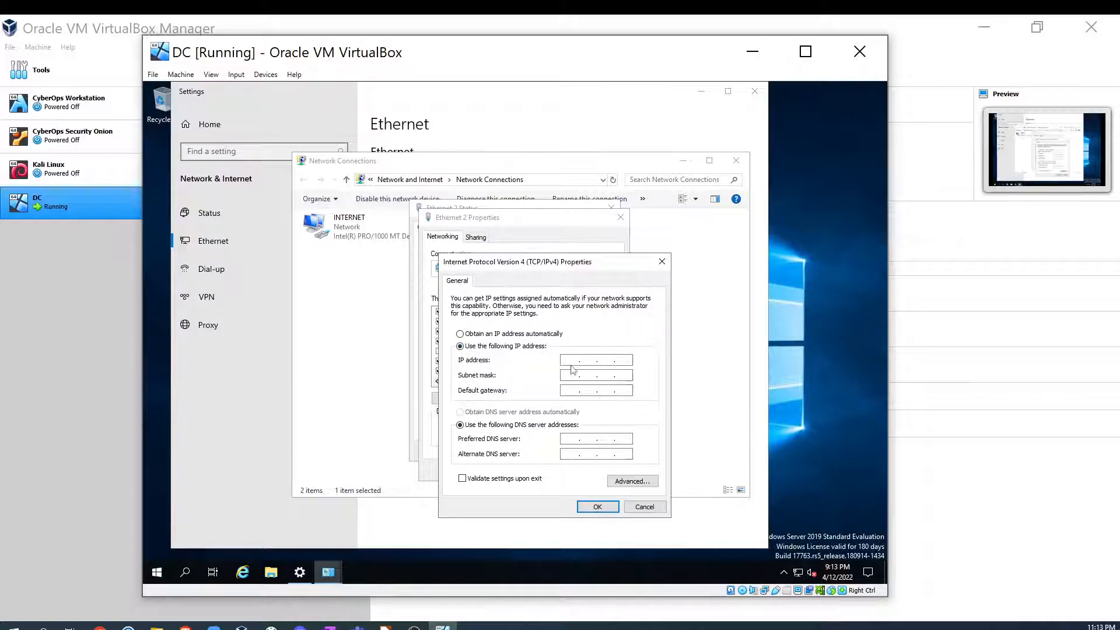
- Check the internal NIC addressing plan in the Impress lab diagram
click(386, 627)
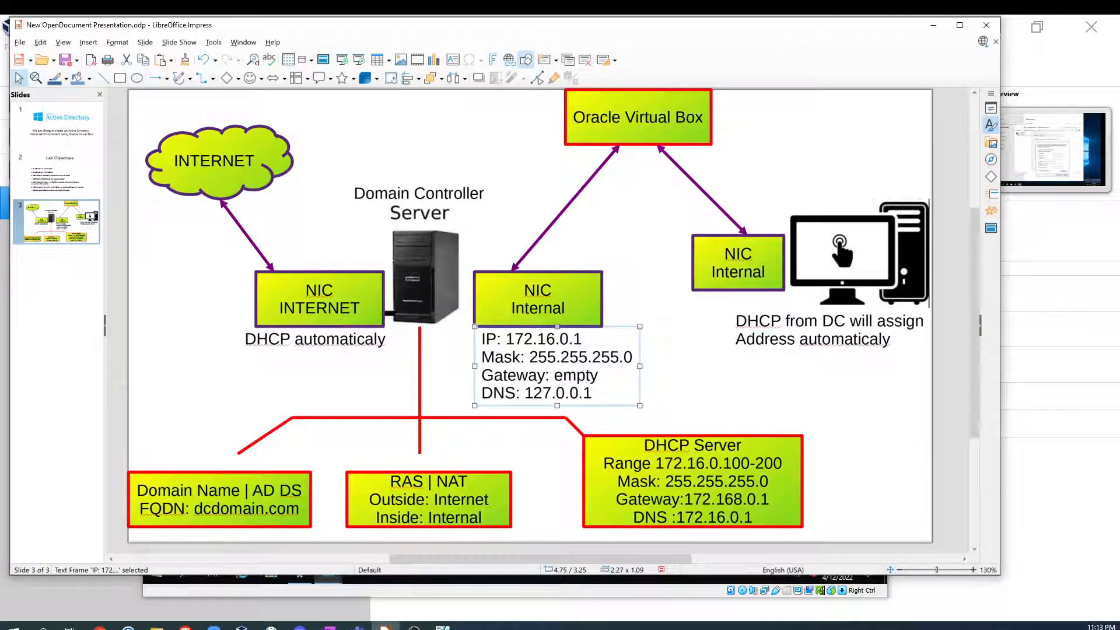
click(930, 29)
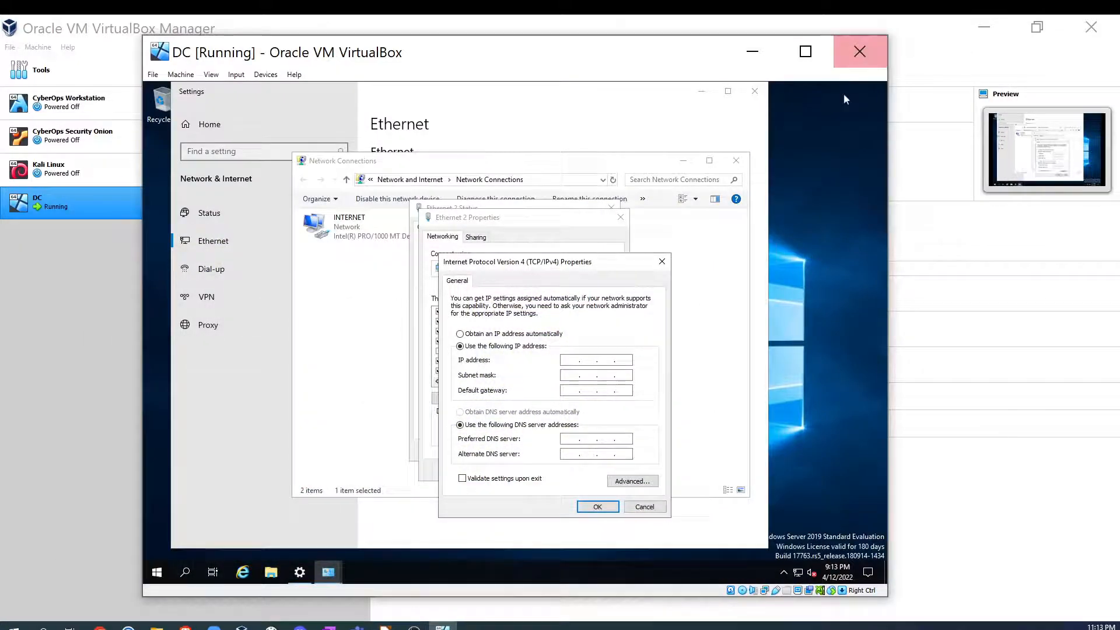
- Set Ethernet 2's static IPv4 address to 172.16.0.1 with subnet mask 255.255.255.0 and apply the properties
click(571, 360)
text(172 . 16 . 0 .)
click(571, 376)
key(Right)
key(Right)
key(Right)
key(Right)
key(Right)
click(567, 441)
click(598, 504)
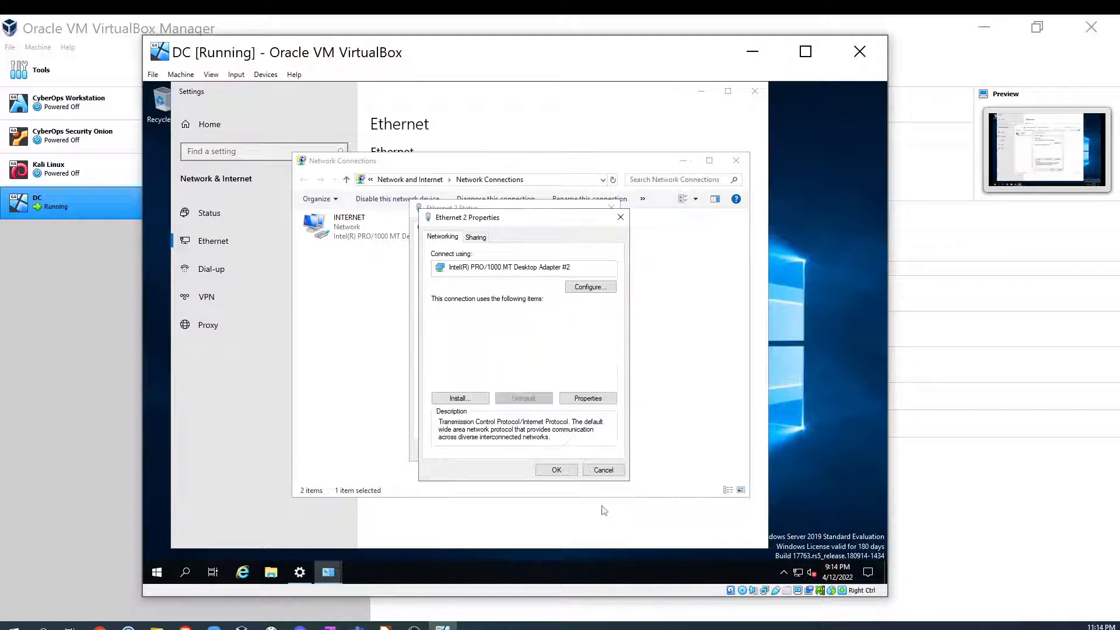
click(566, 473)
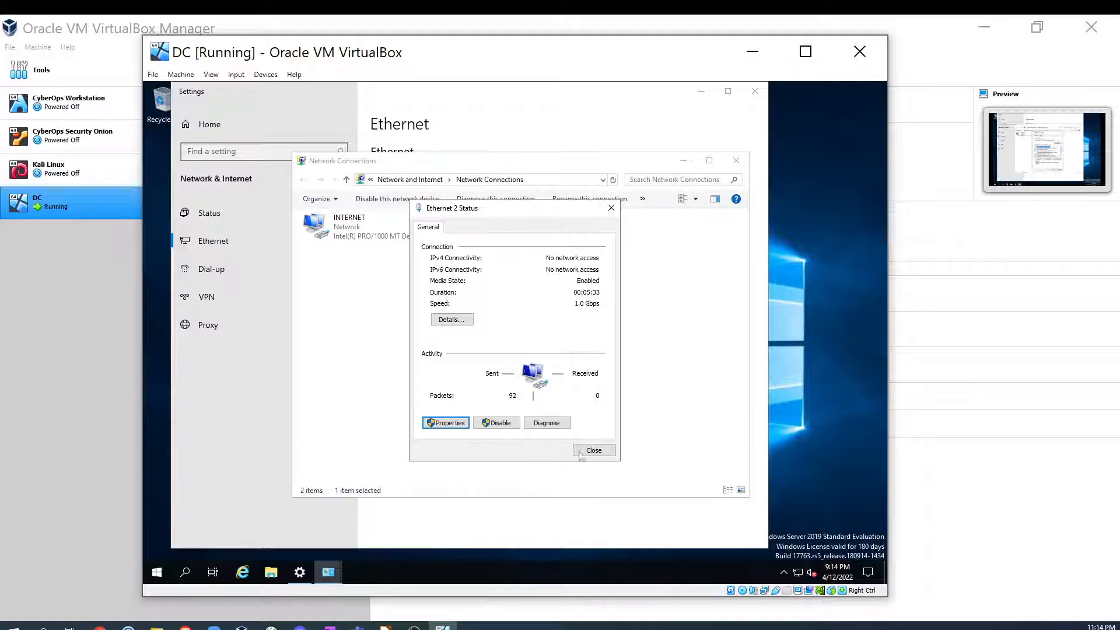
- Review Ethernet 2's connection details and compare them against the lab diagram's internal NIC plan
click(452, 320)
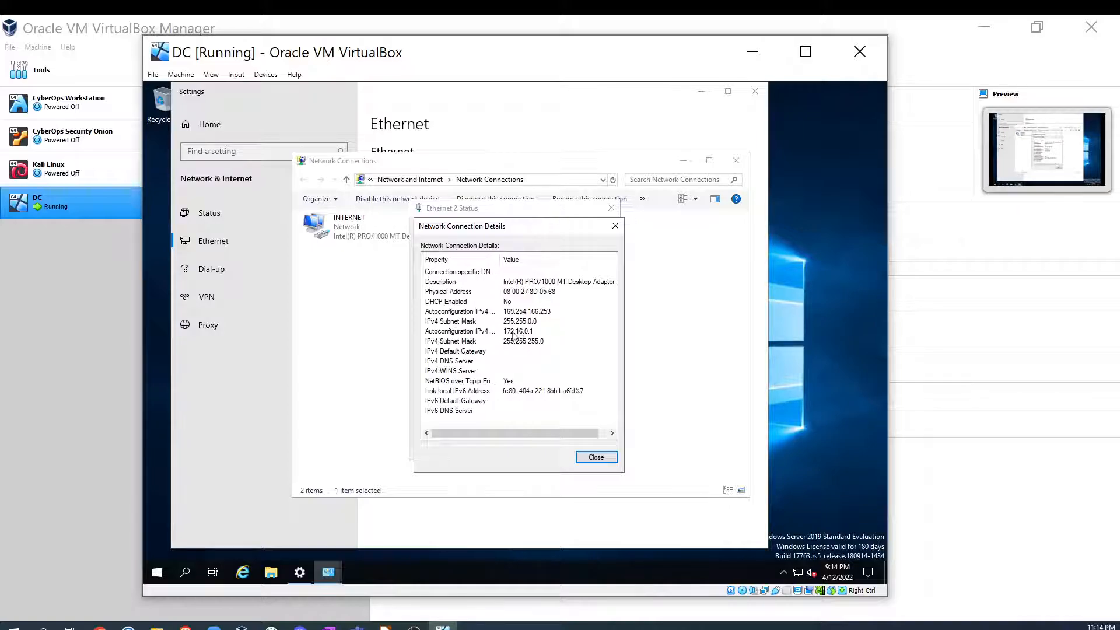
click(592, 459)
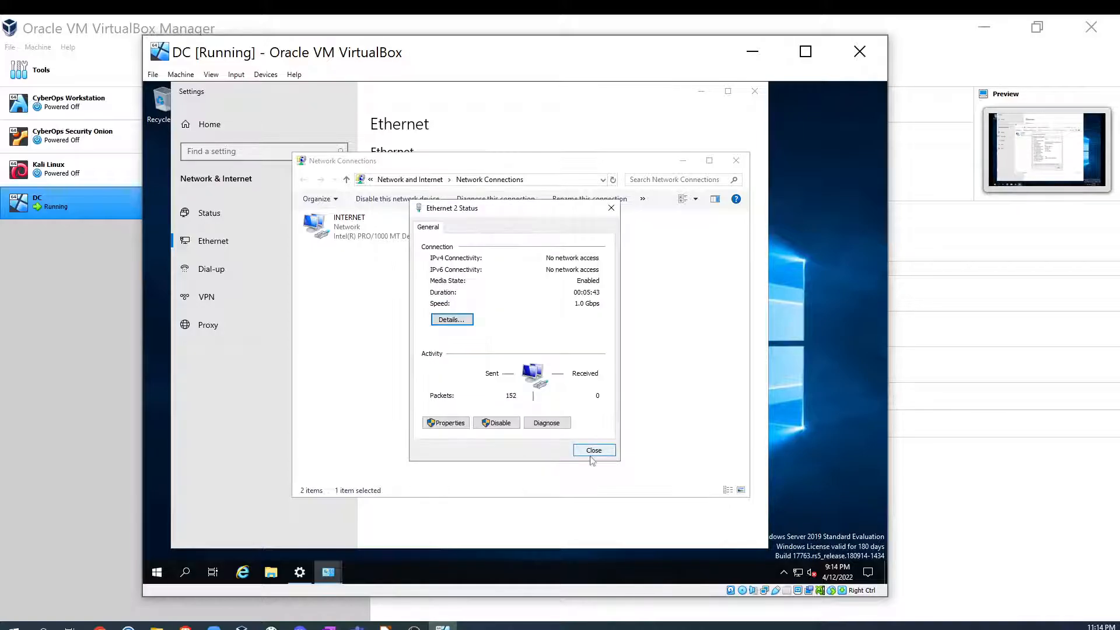
click(594, 450)
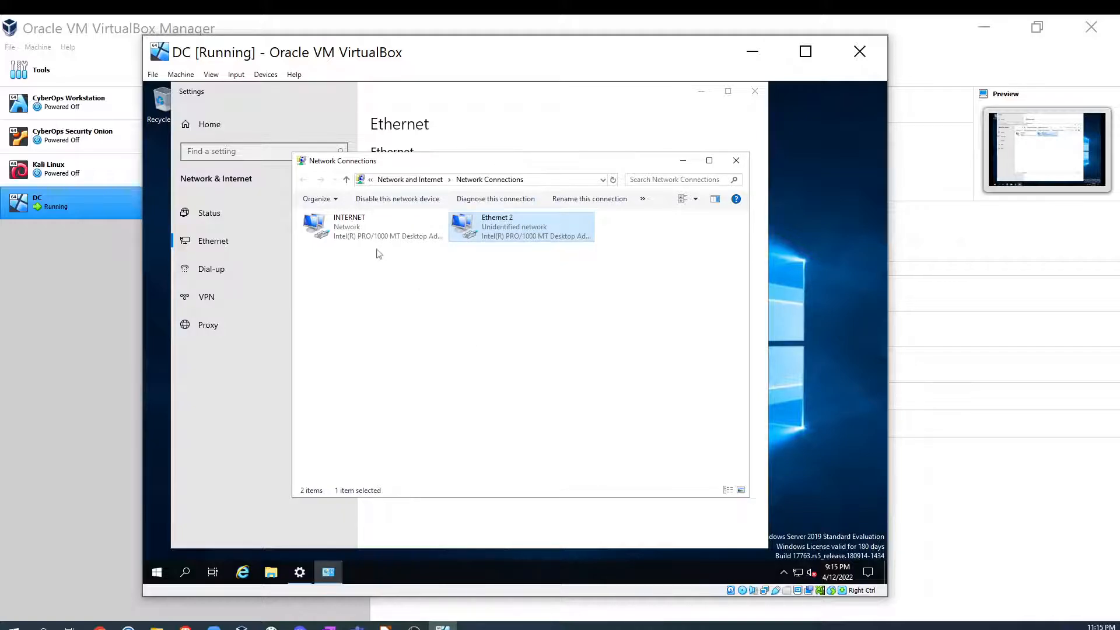
click(385, 627)
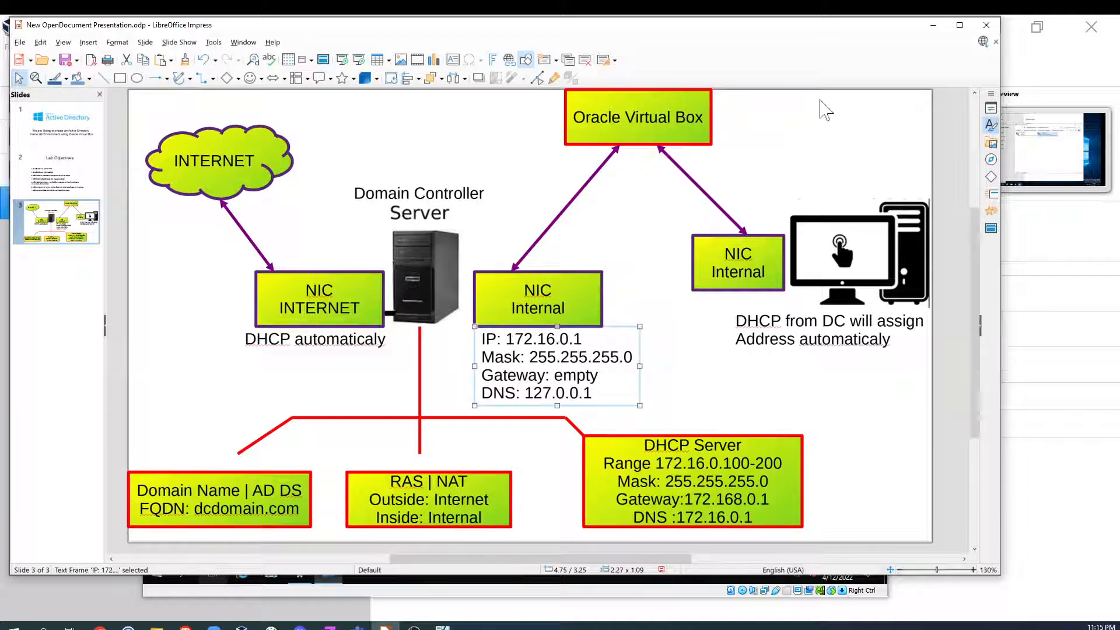
click(933, 28)
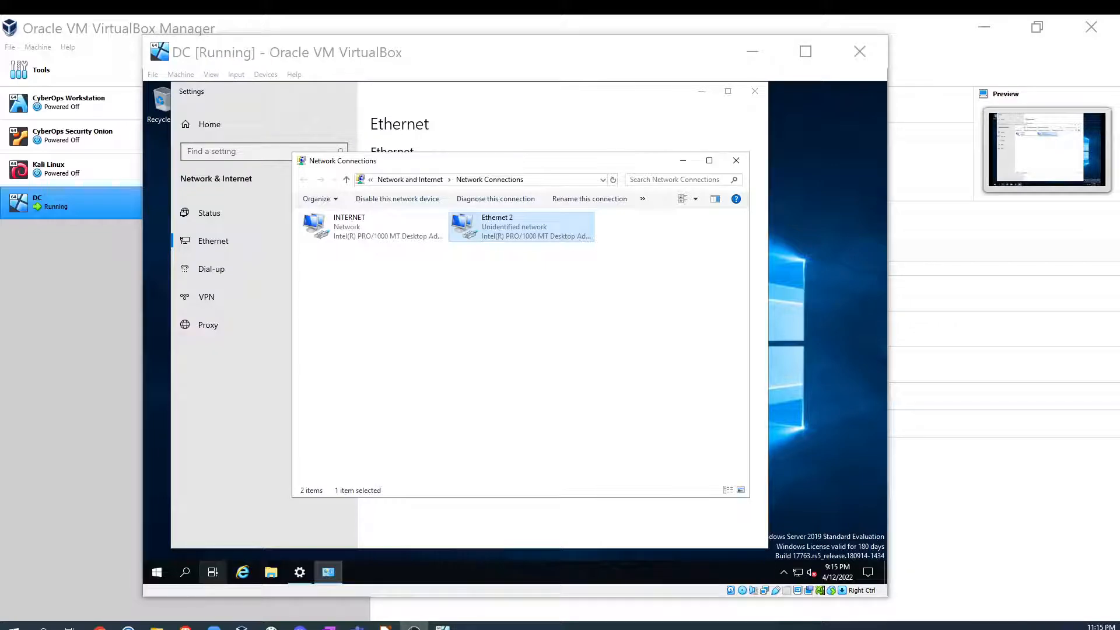
- Close the Settings and Network Connections windows in the DC VM
click(750, 95)
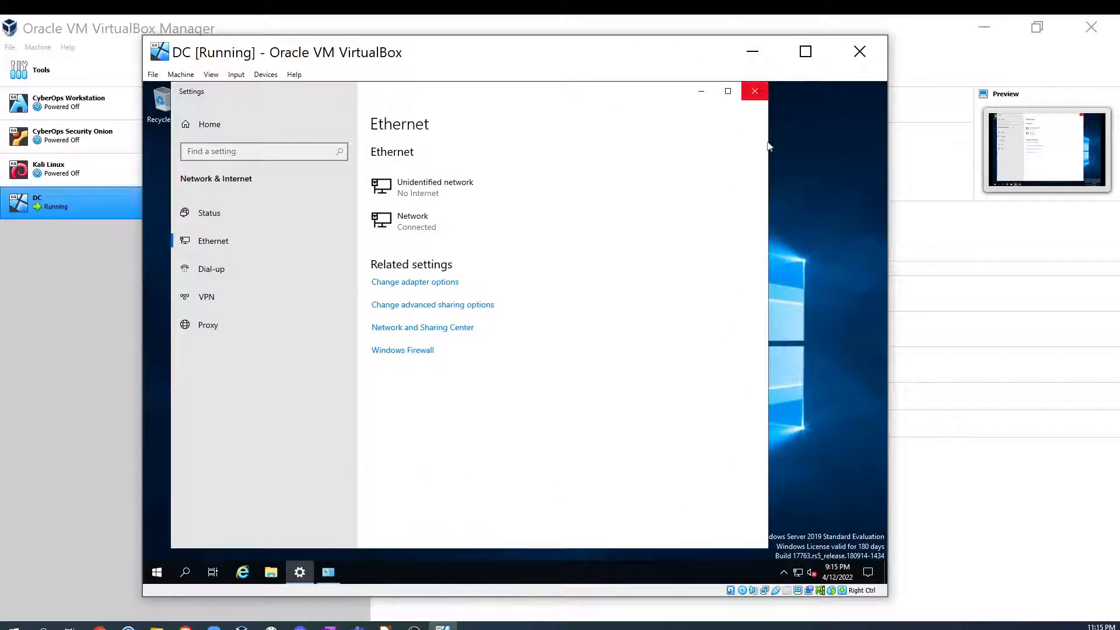
click(755, 92)
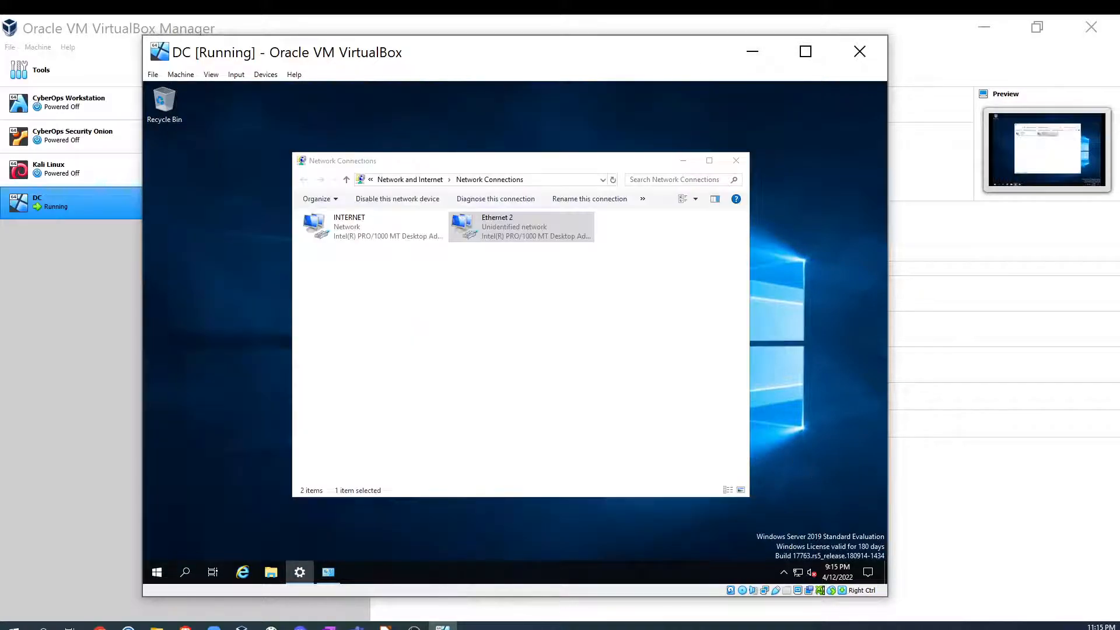
click(736, 162)
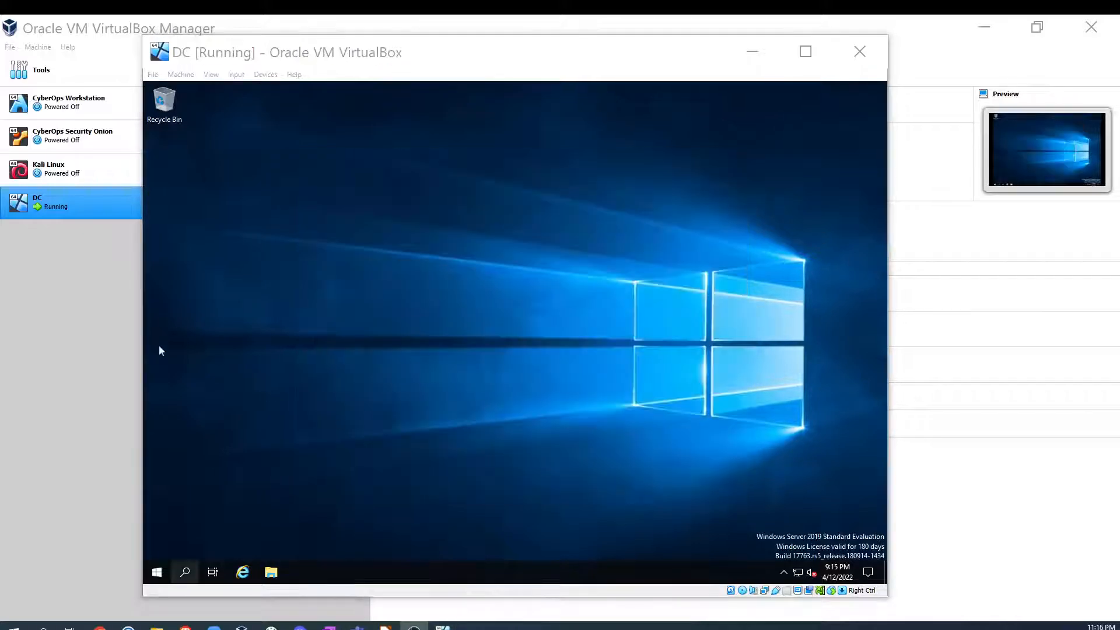
- Open the About page in Settings, rename the PC to DC, and restart the server now
click(154, 591)
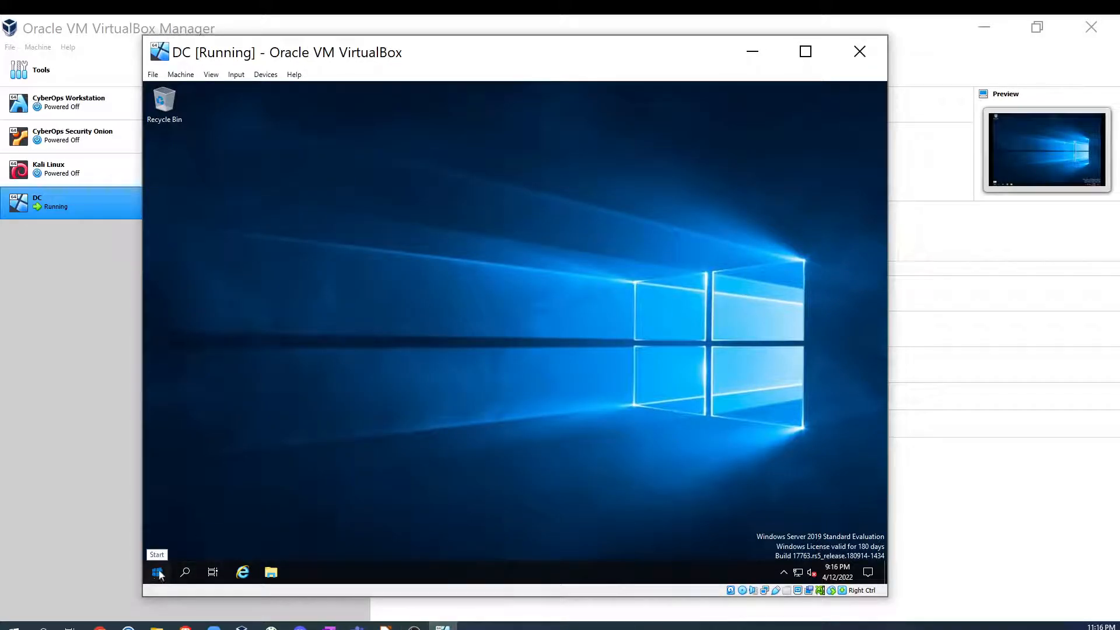
click(158, 573)
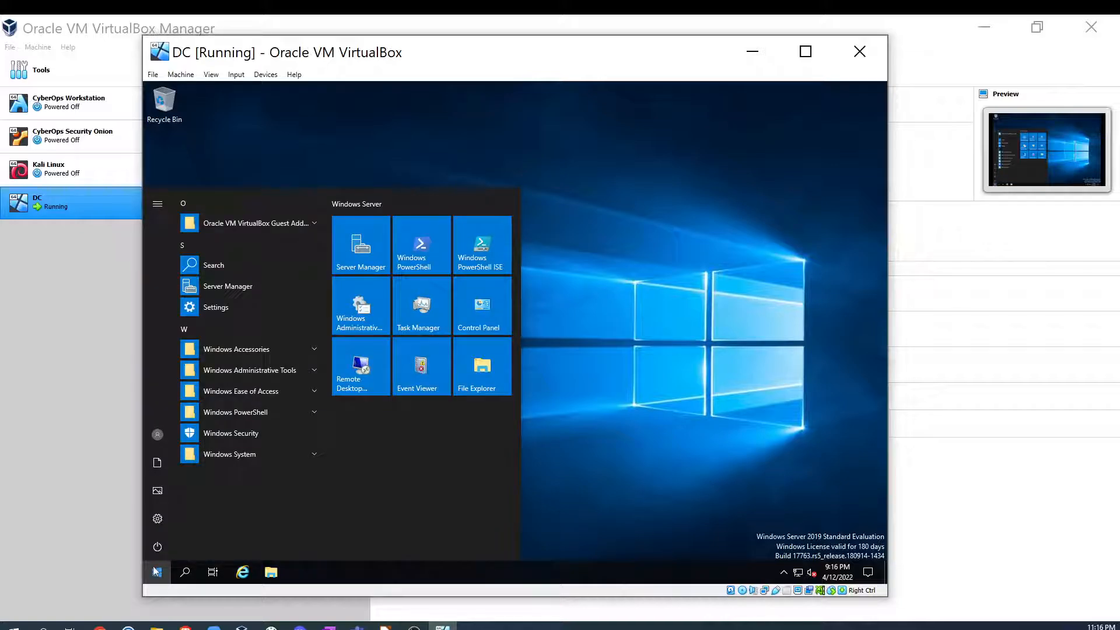
text(sett)
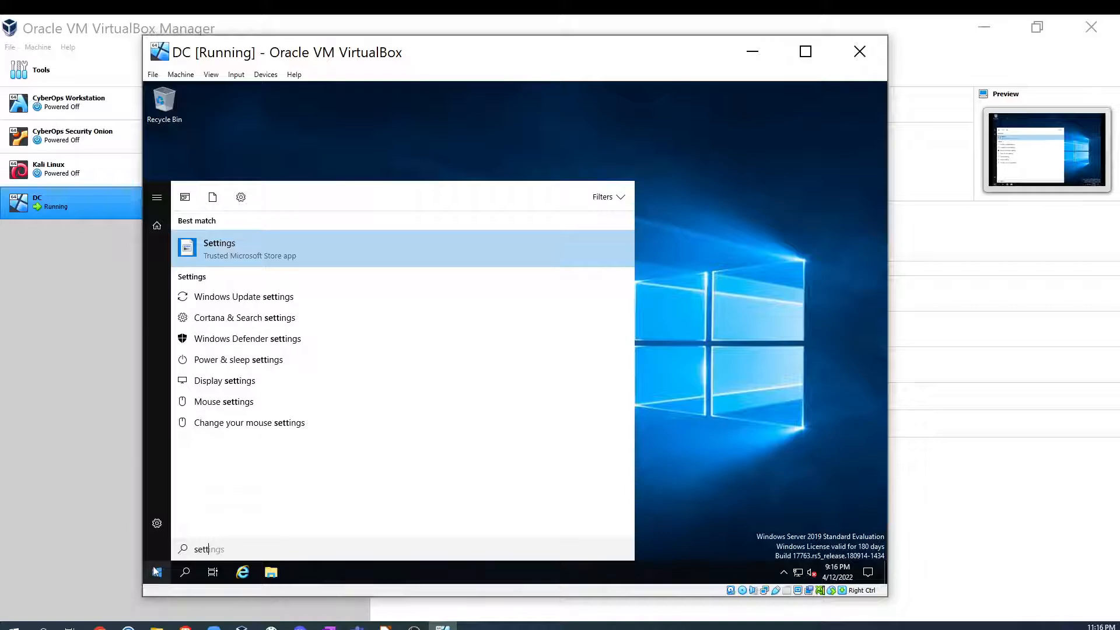
key(Return)
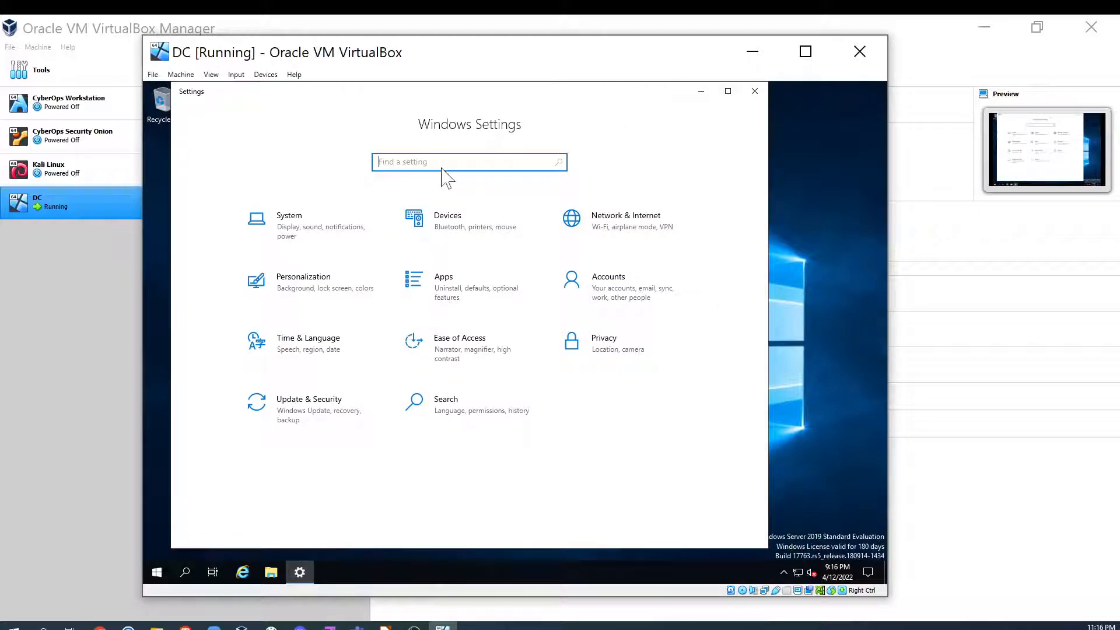
text(about)
key(Return)
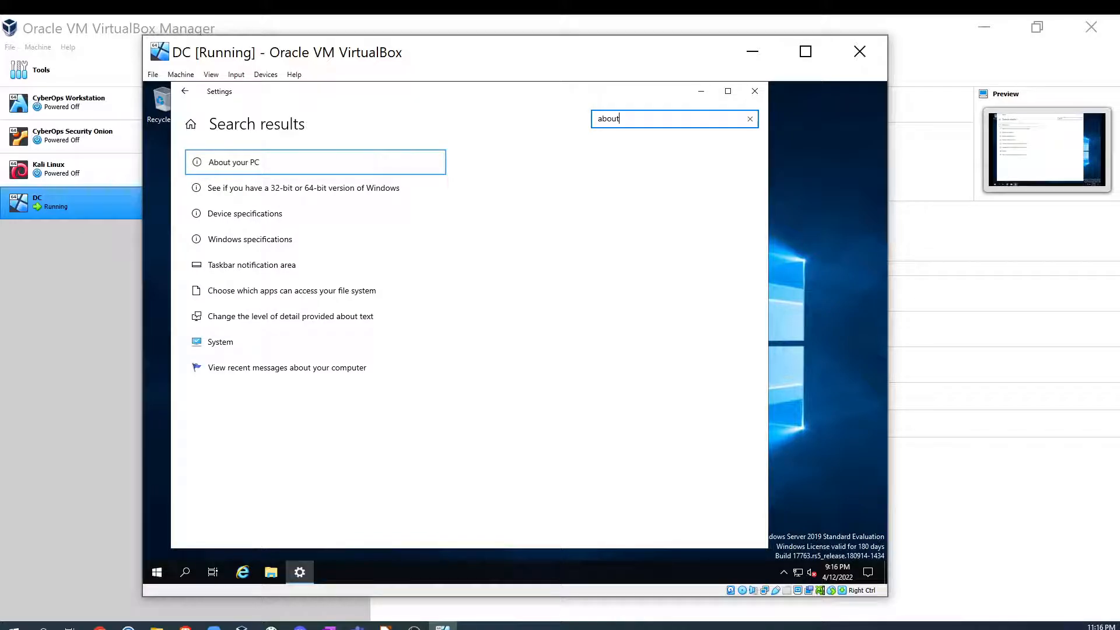
key(Return)
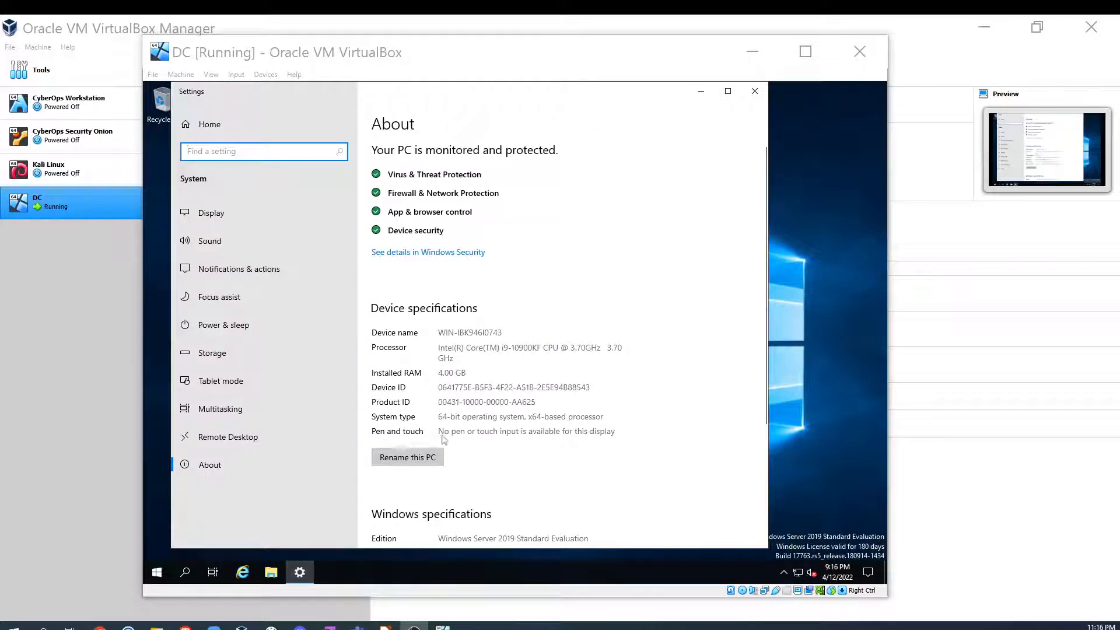
scroll(391, 305, down, 3)
click(403, 263)
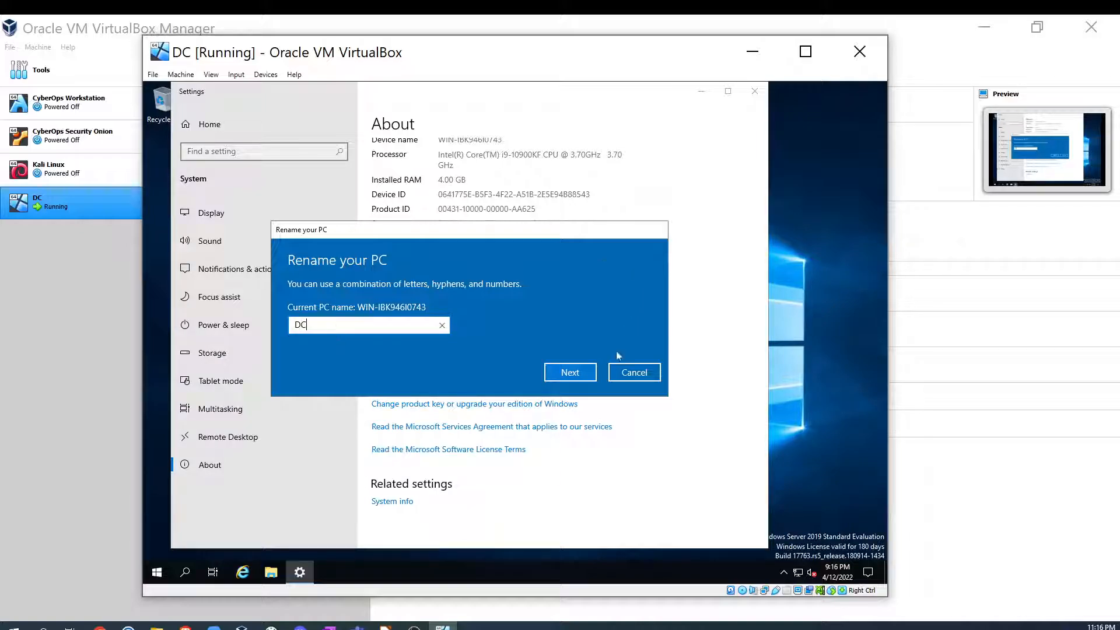
click(563, 375)
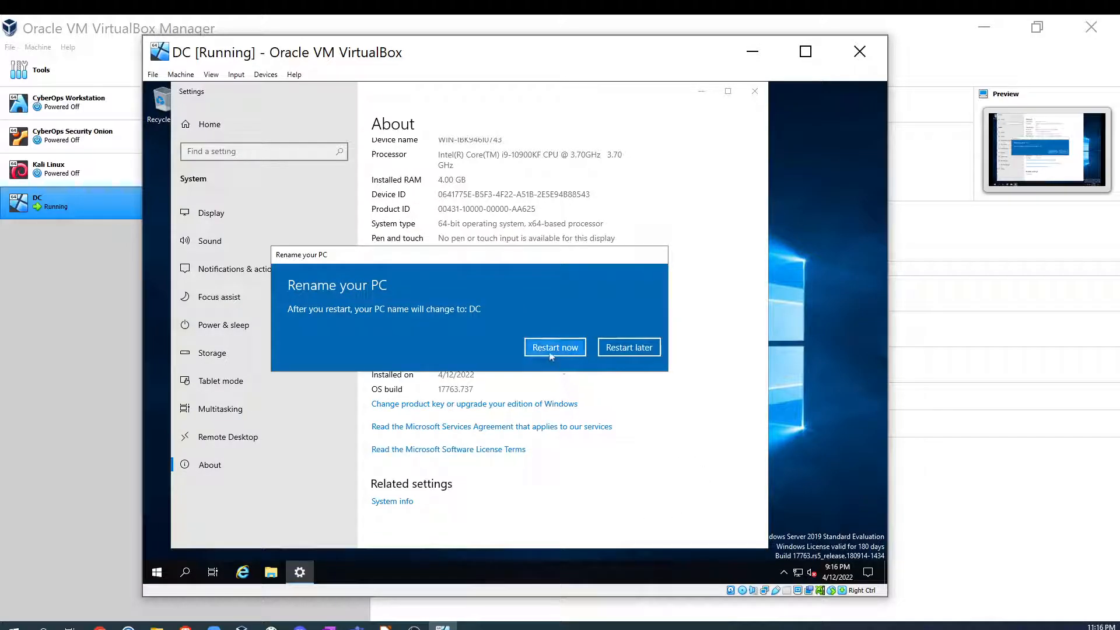
click(555, 349)
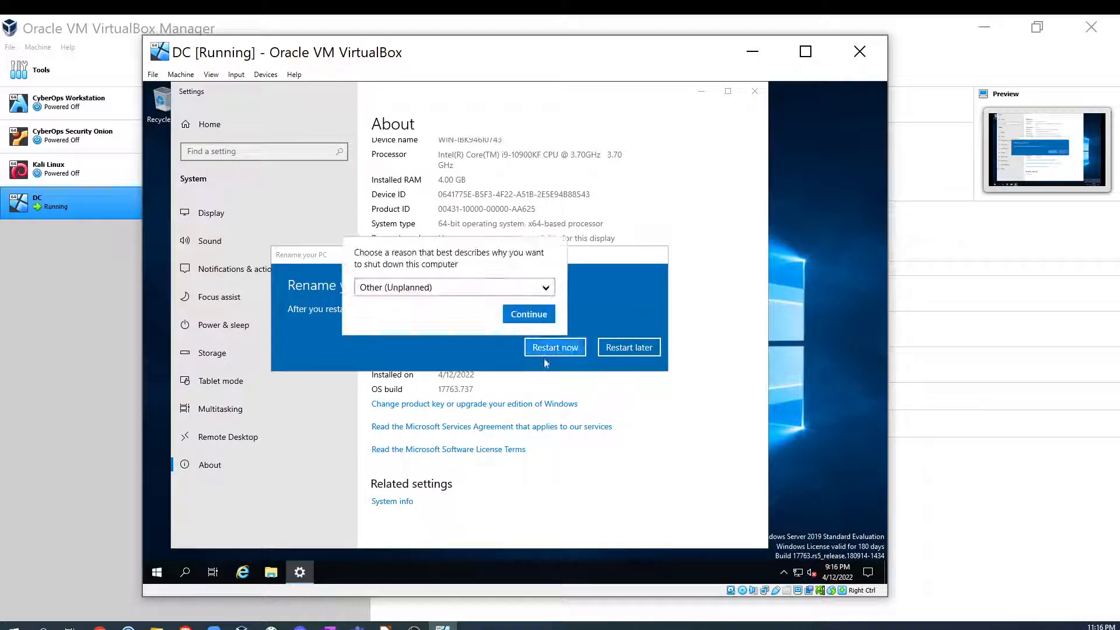
click(531, 316)
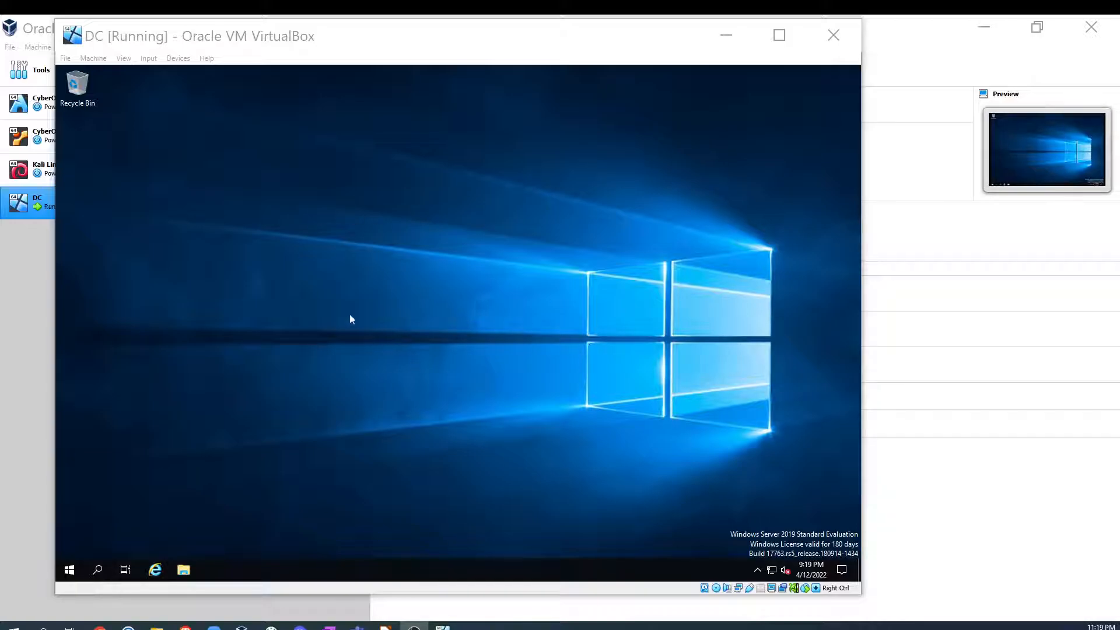
- Open Server Manager from the Start menu and dismiss the Windows Admin Center pop-up
click(69, 575)
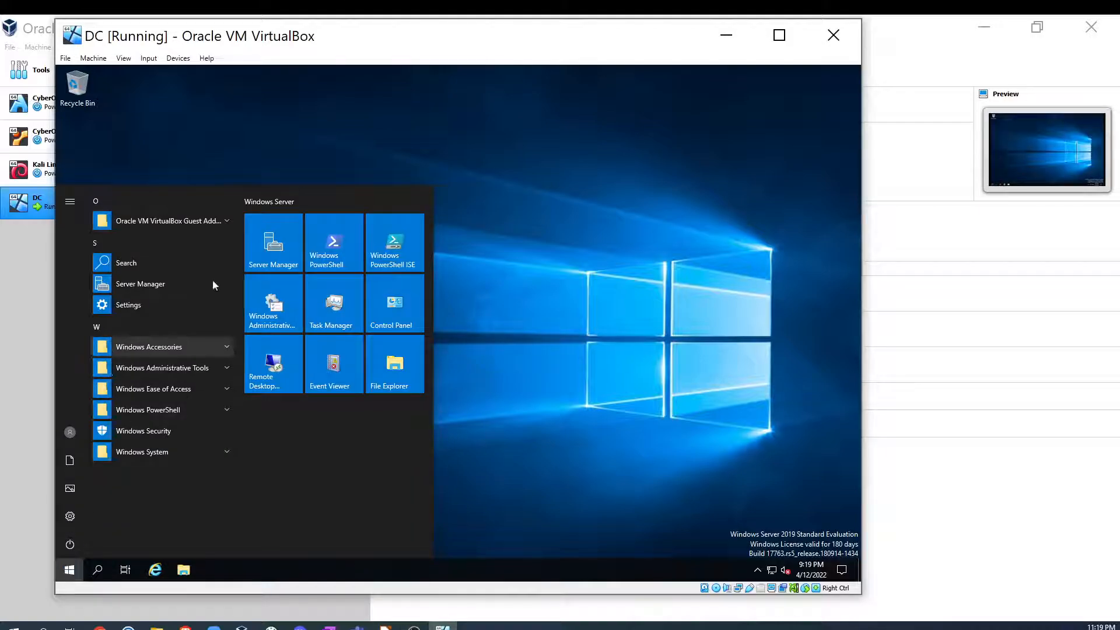
click(272, 254)
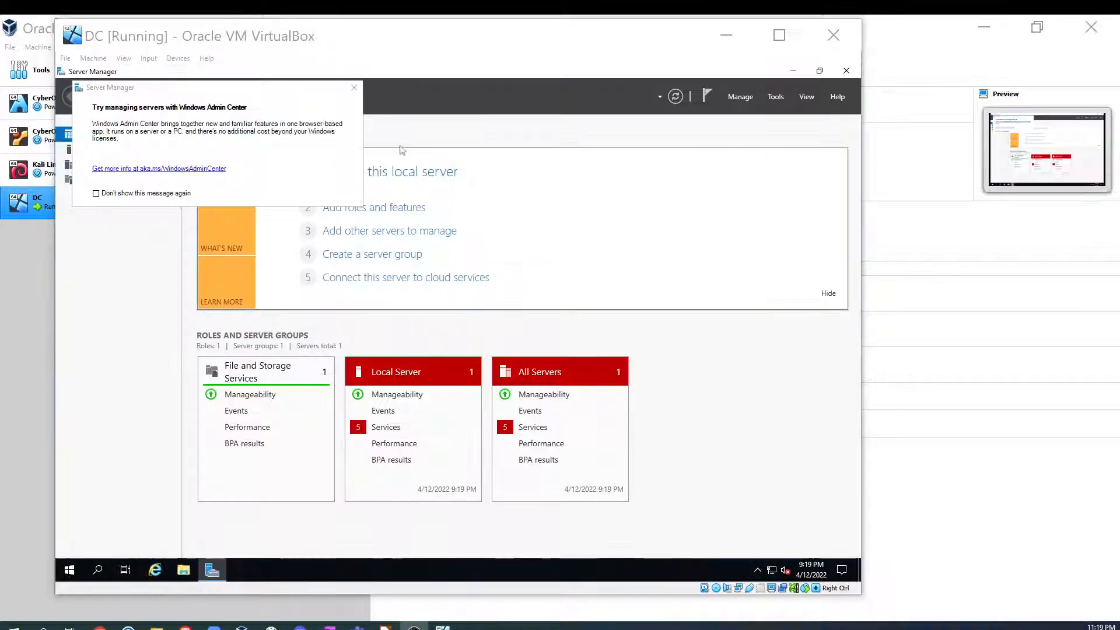
click(354, 89)
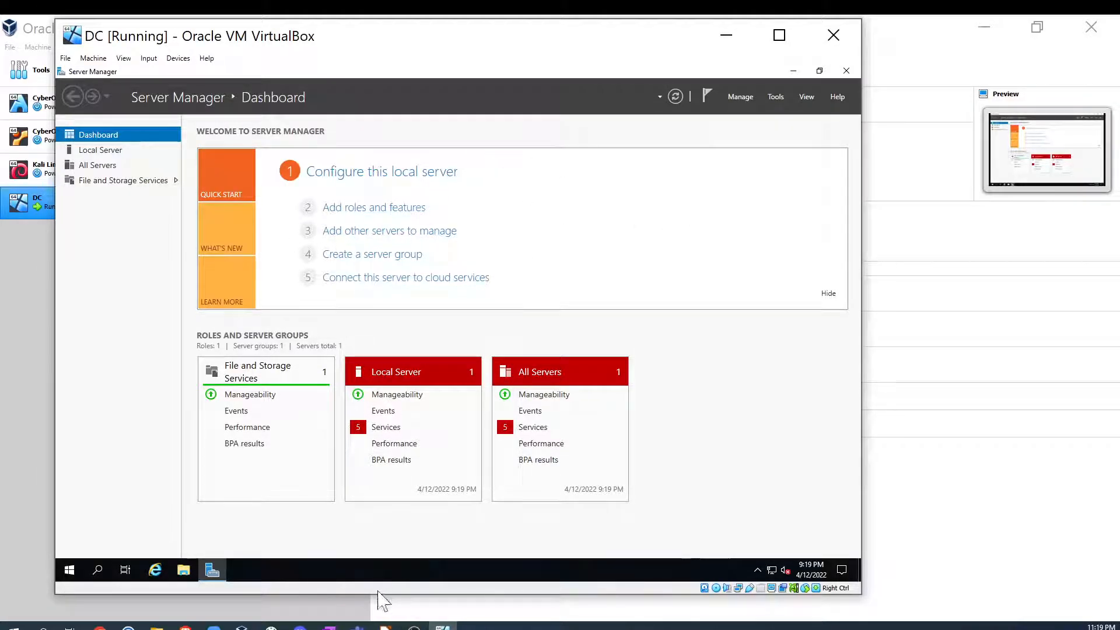
- Start the Add Roles and Features Wizard with role-based installation and choose the DC server from the server pool
click(385, 626)
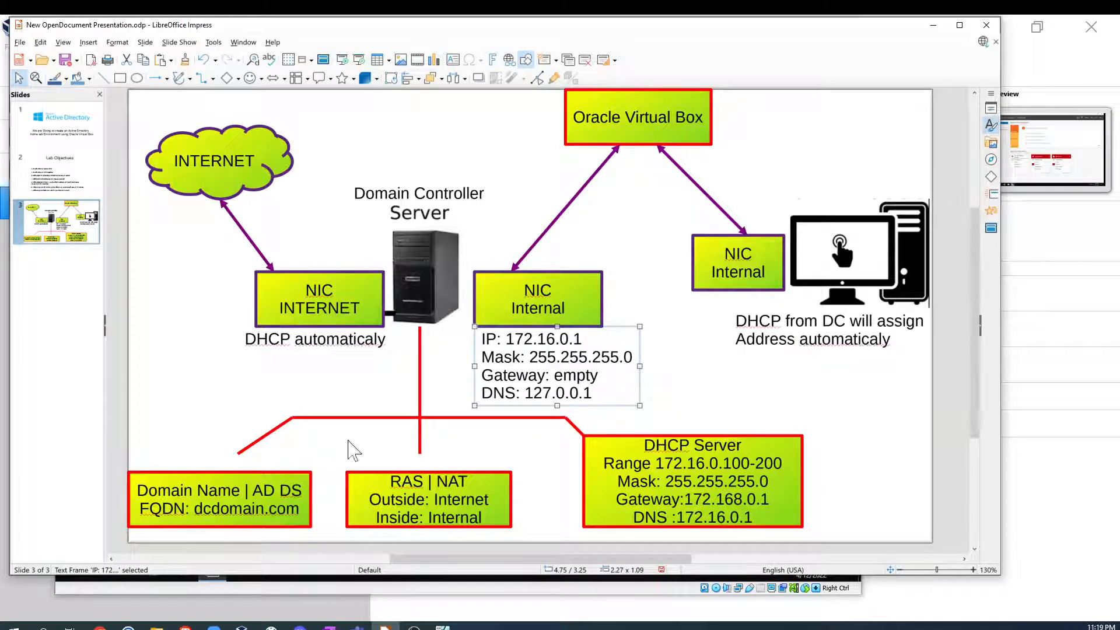
click(932, 25)
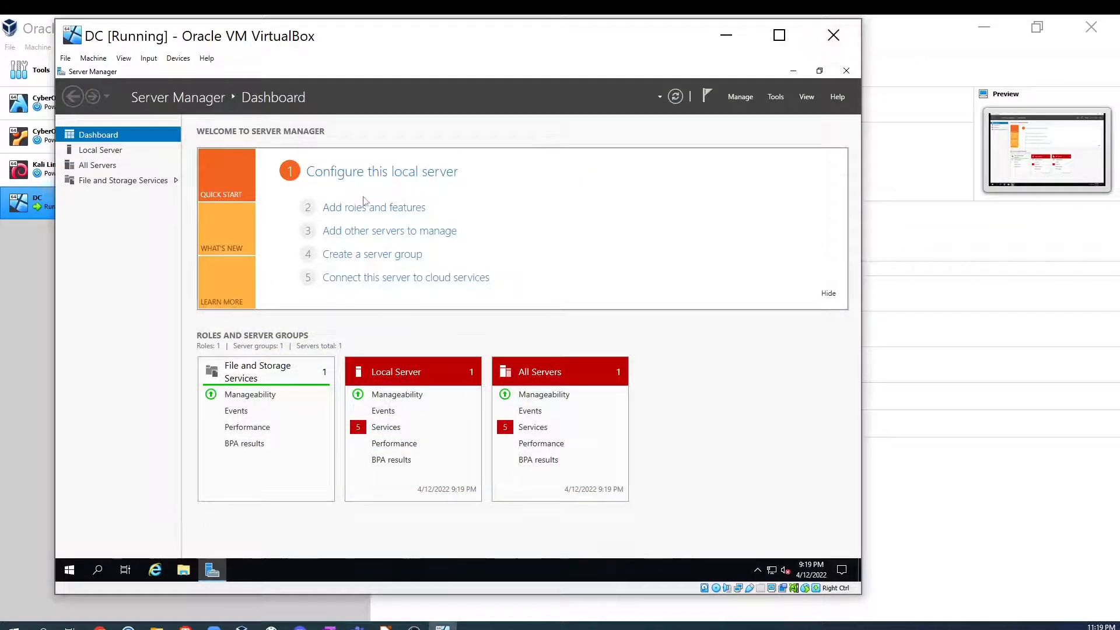
click(387, 208)
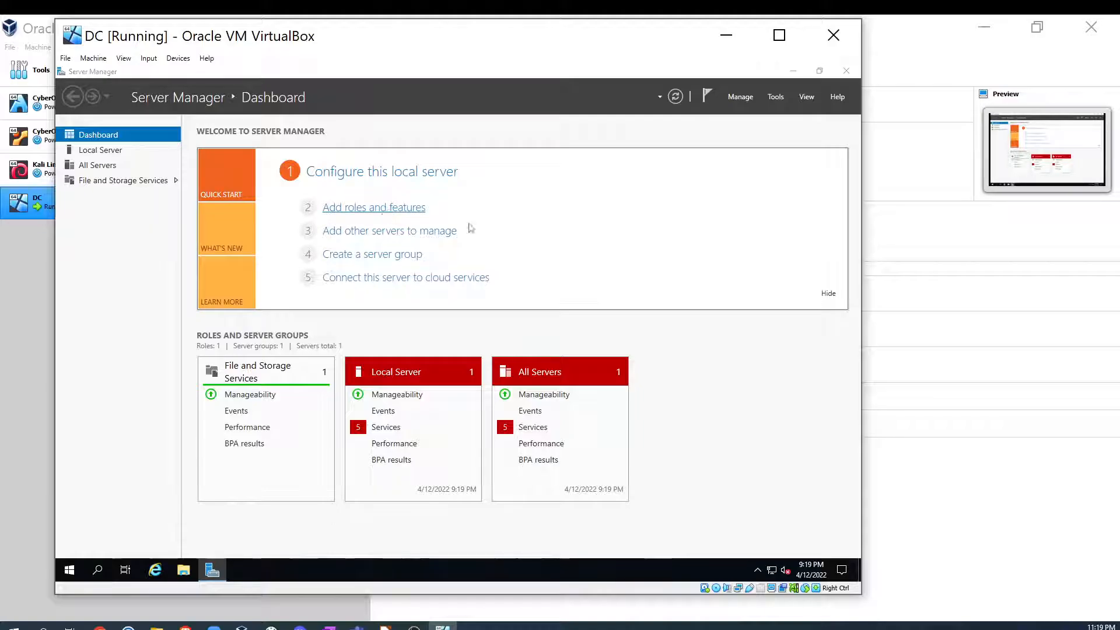
click(400, 410)
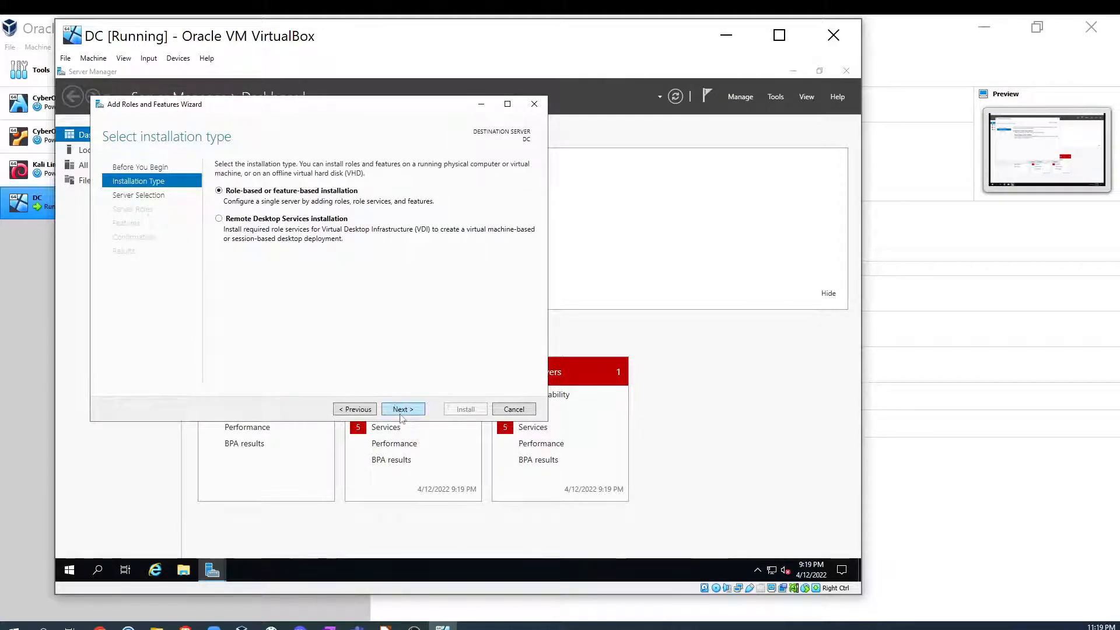
click(401, 409)
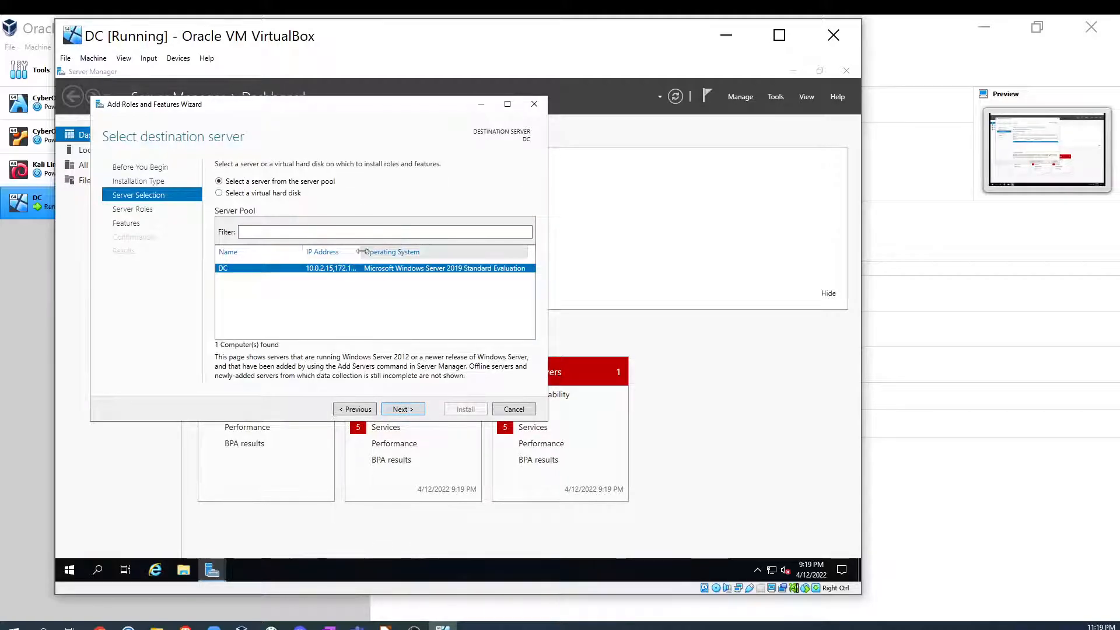
drag(361, 252, 396, 252)
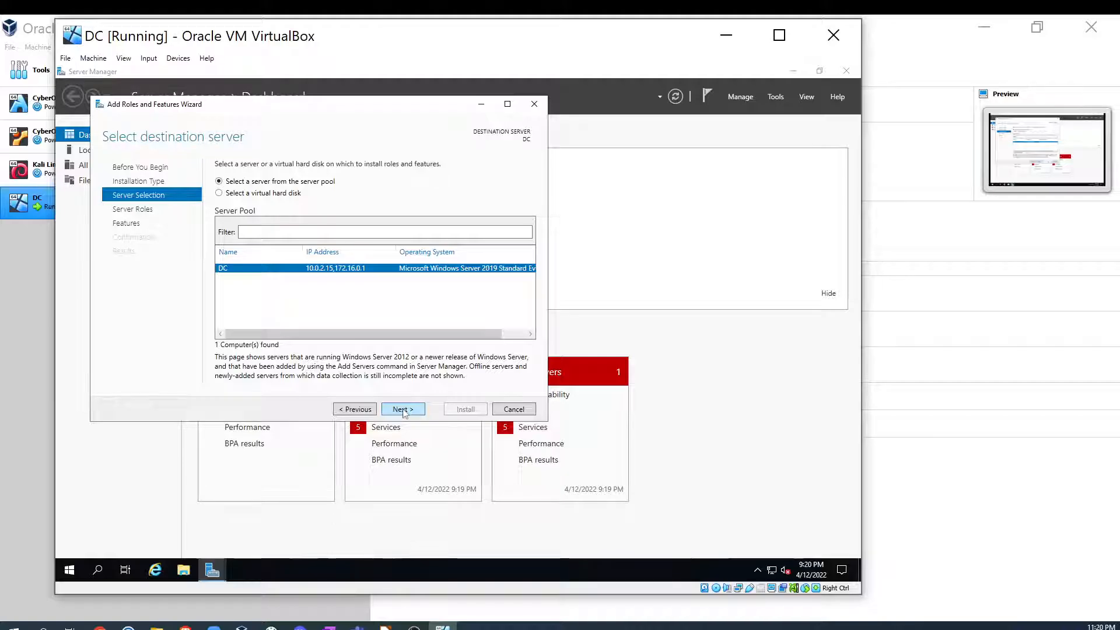
click(403, 409)
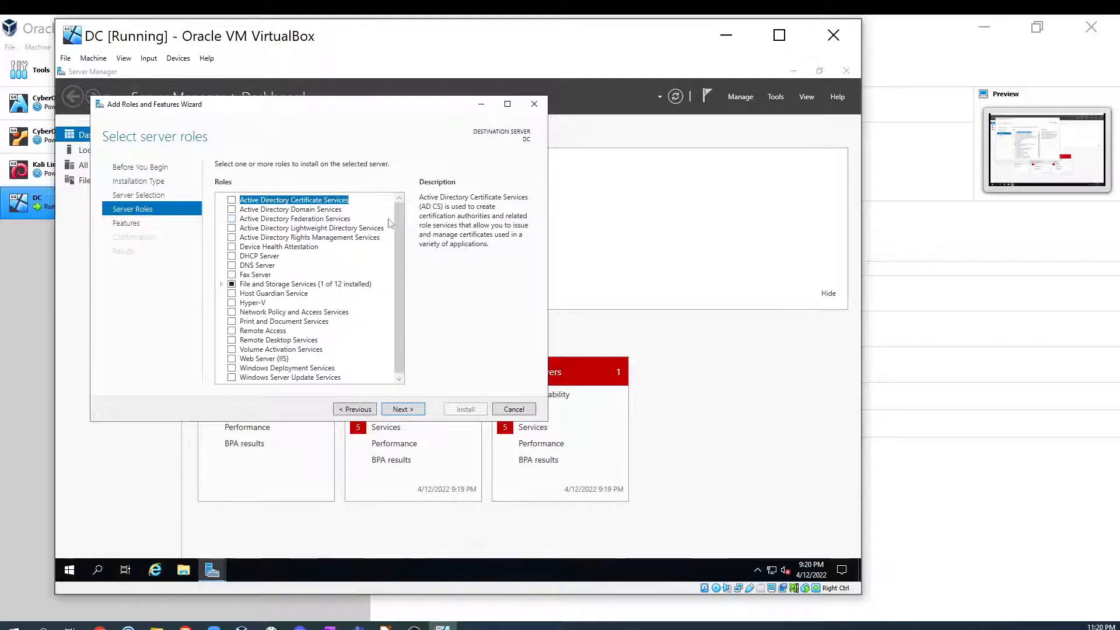
- Select the Active Directory Domain Services role with its required management features and install it
click(231, 209)
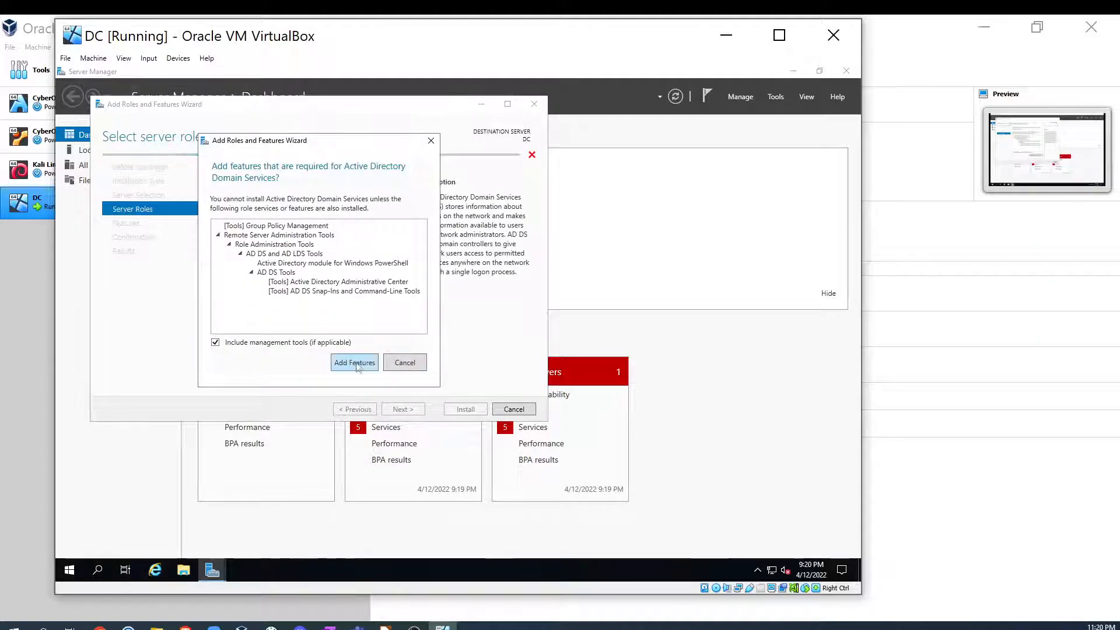
click(355, 363)
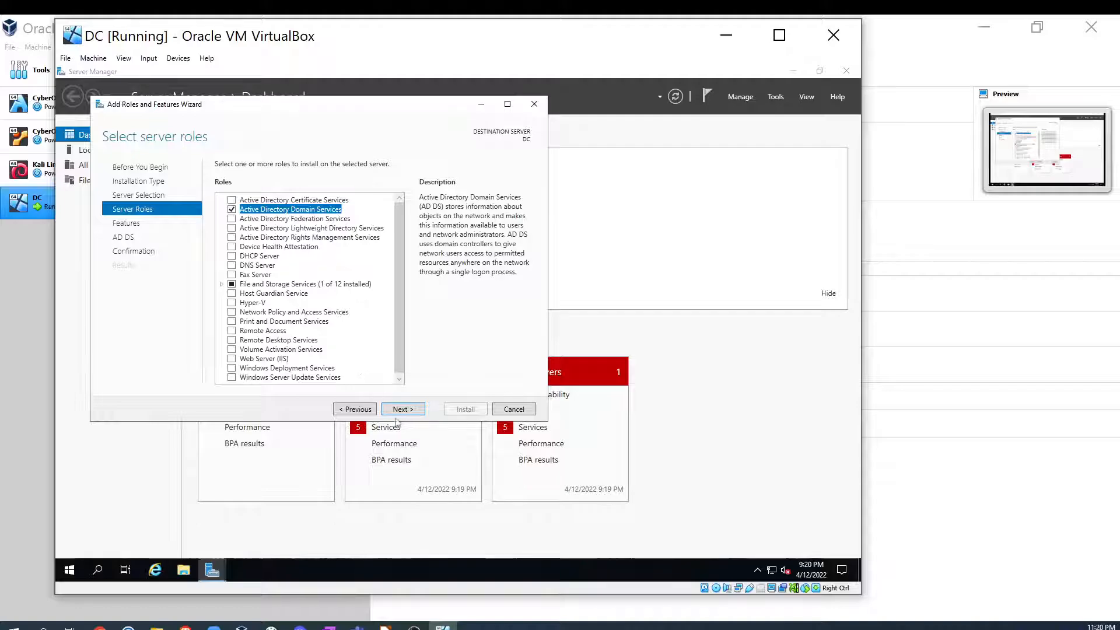
click(407, 410)
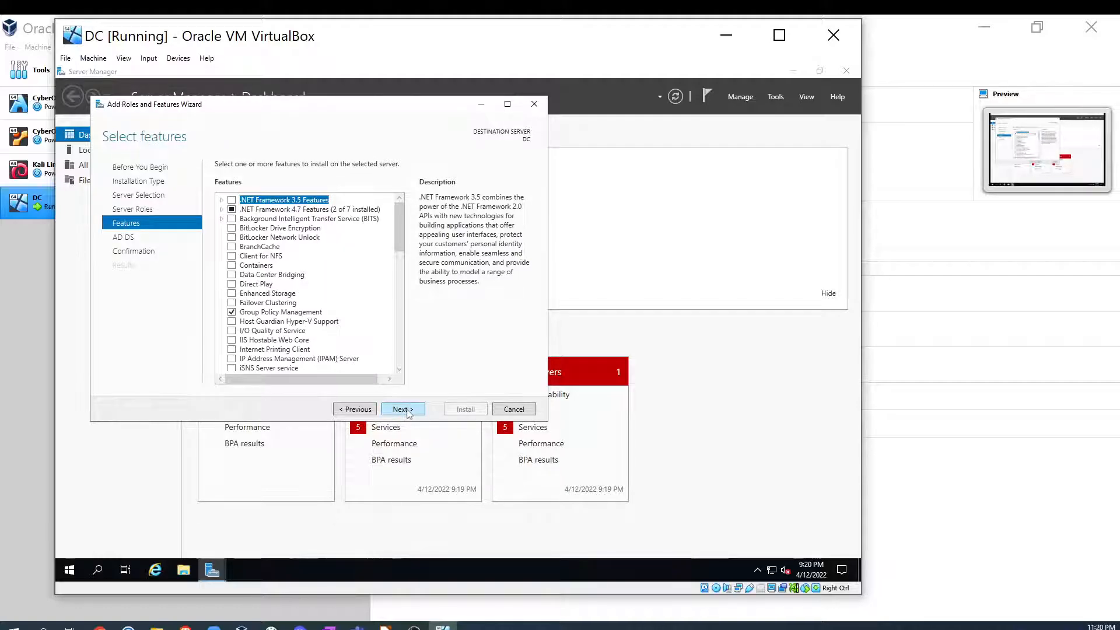
click(399, 410)
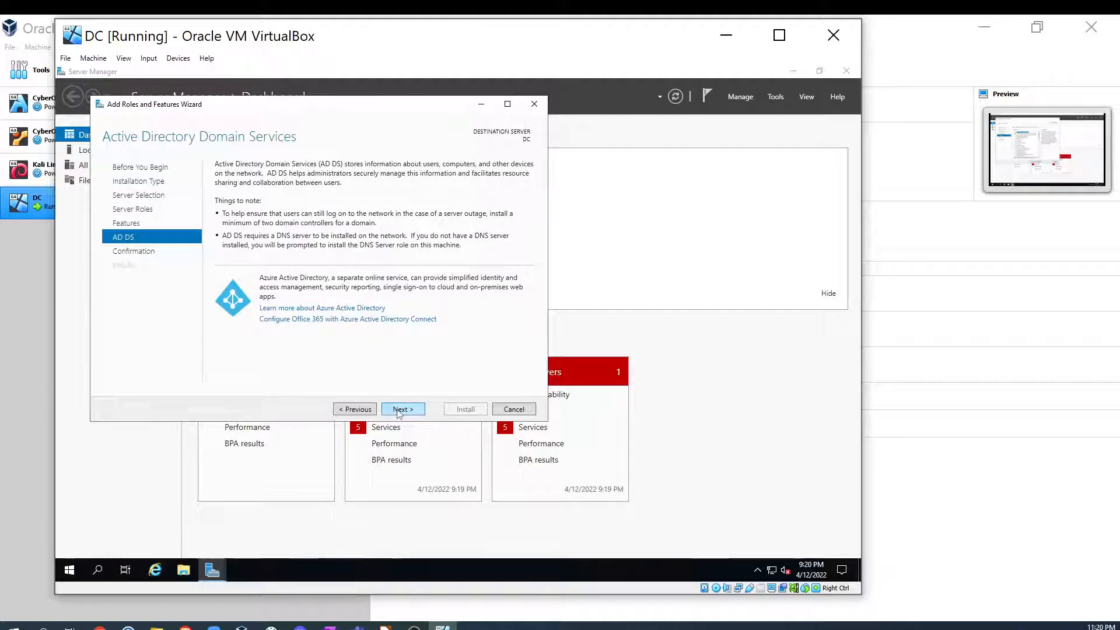
click(399, 410)
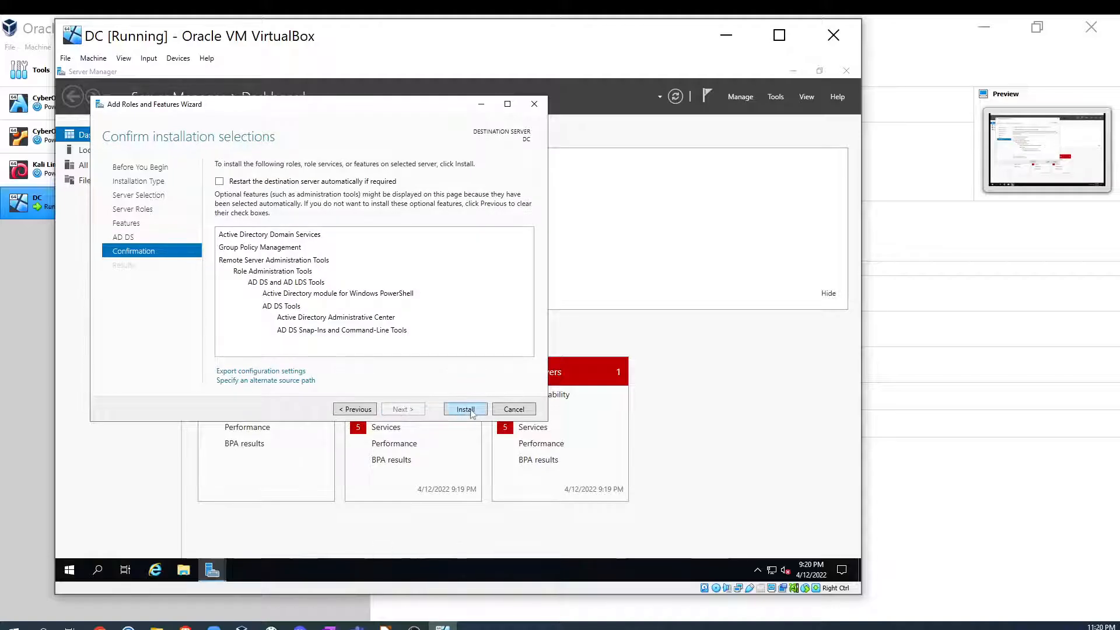
click(467, 410)
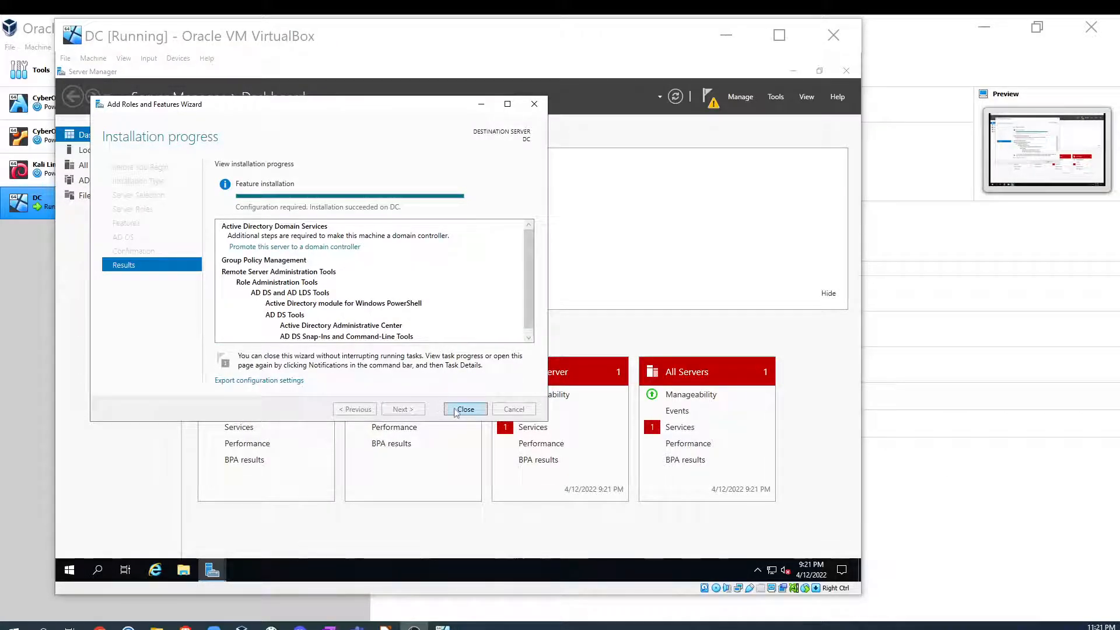
click(465, 409)
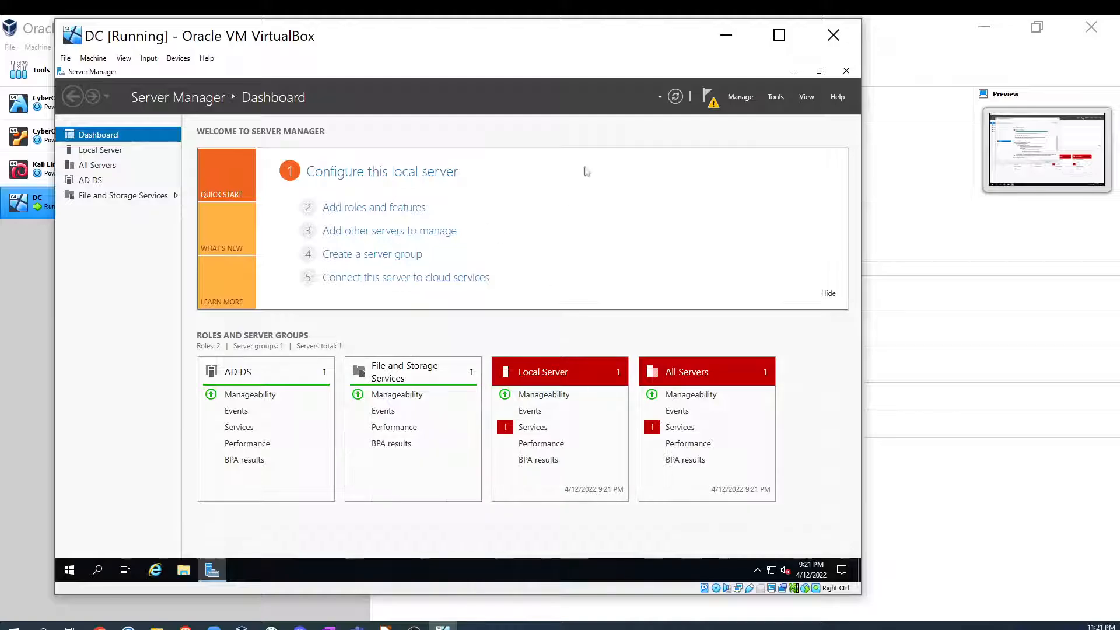
- Promote the server to a domain controller by adding a new forest with root domain name dcdomain.com
click(709, 108)
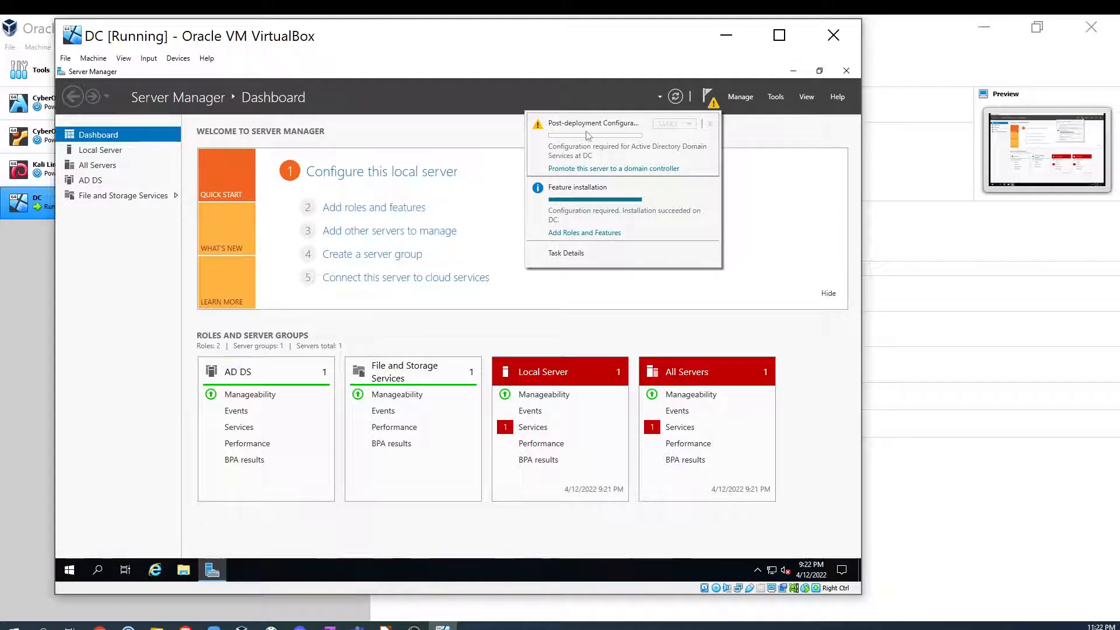
click(625, 169)
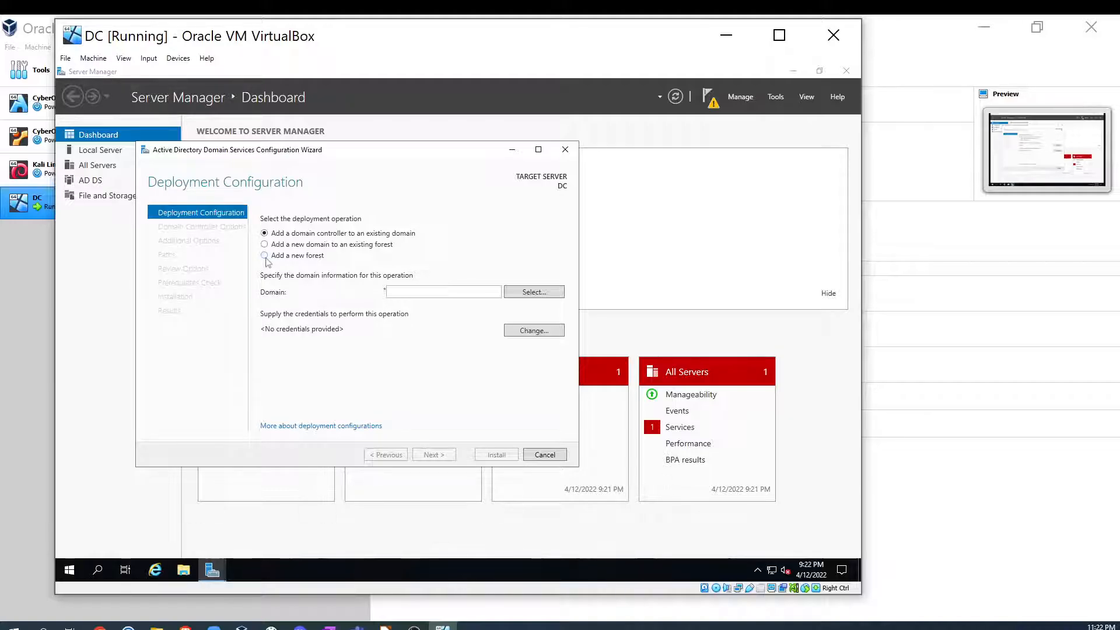
click(264, 256)
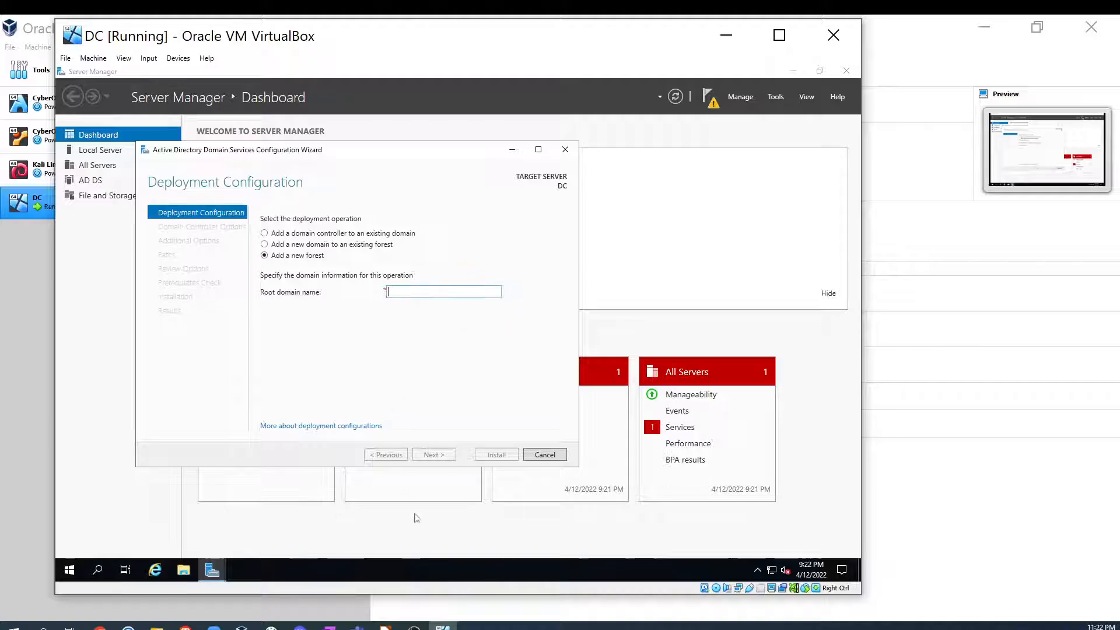
click(387, 625)
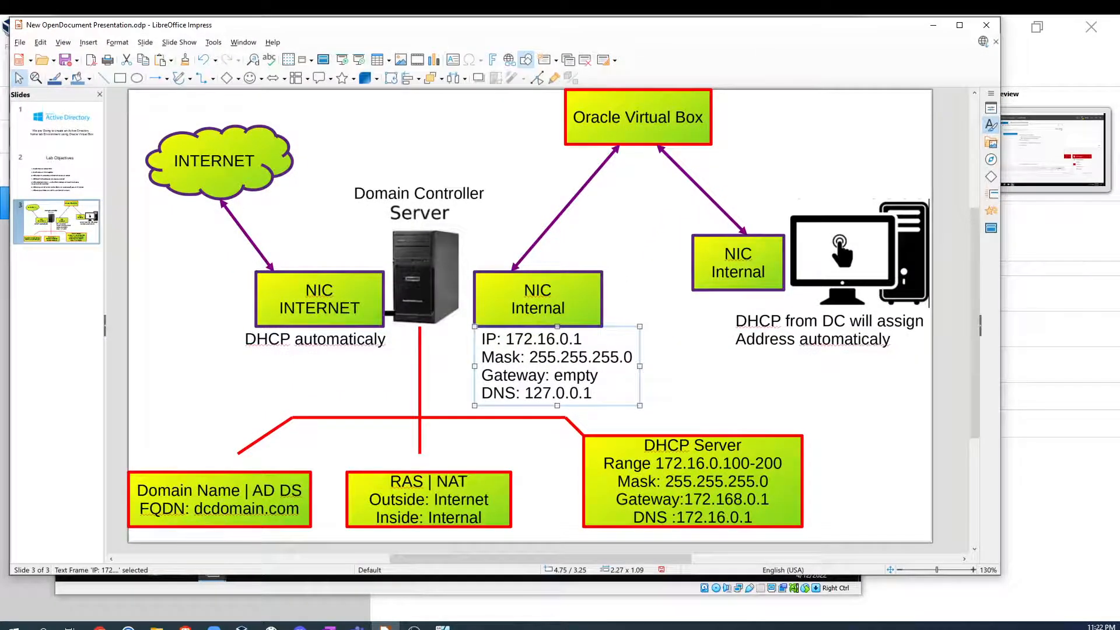
click(985, 27)
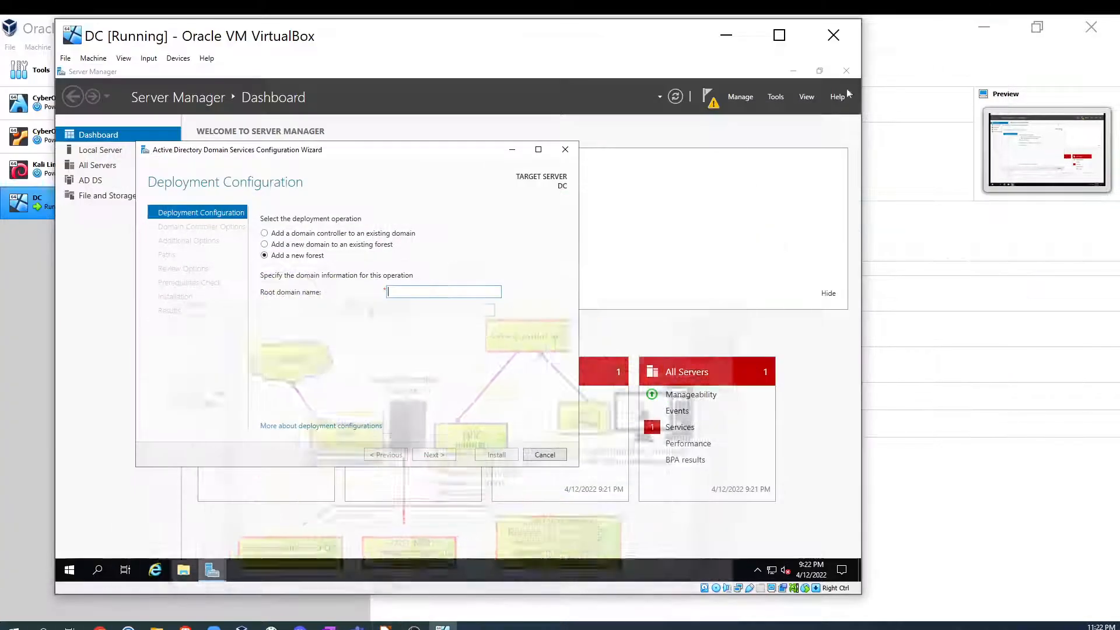
text(dcdomain.com)
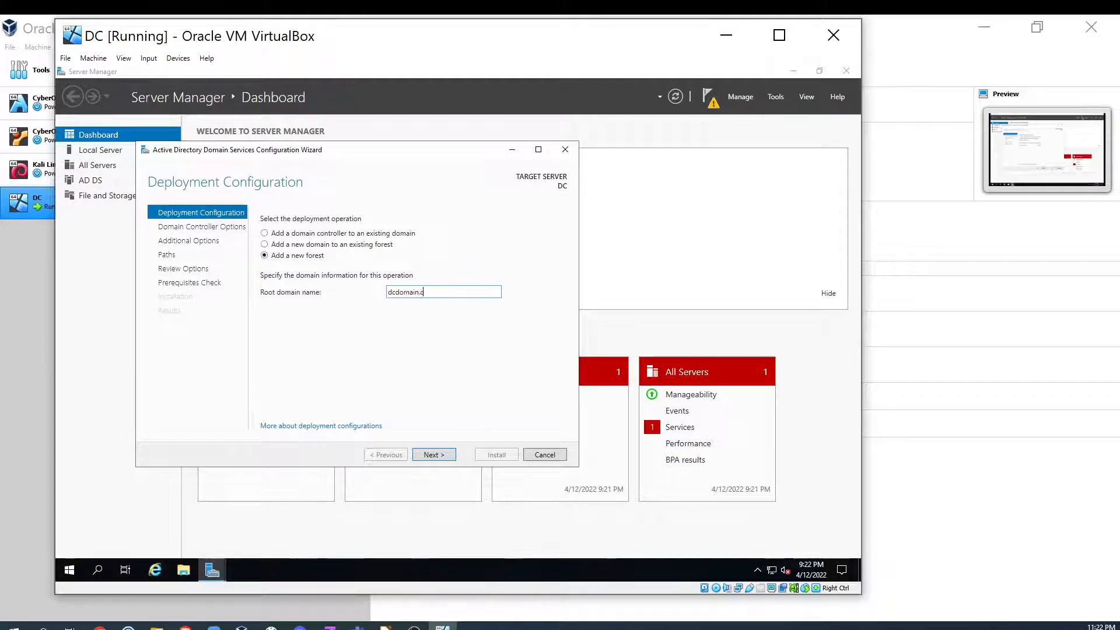
click(442, 455)
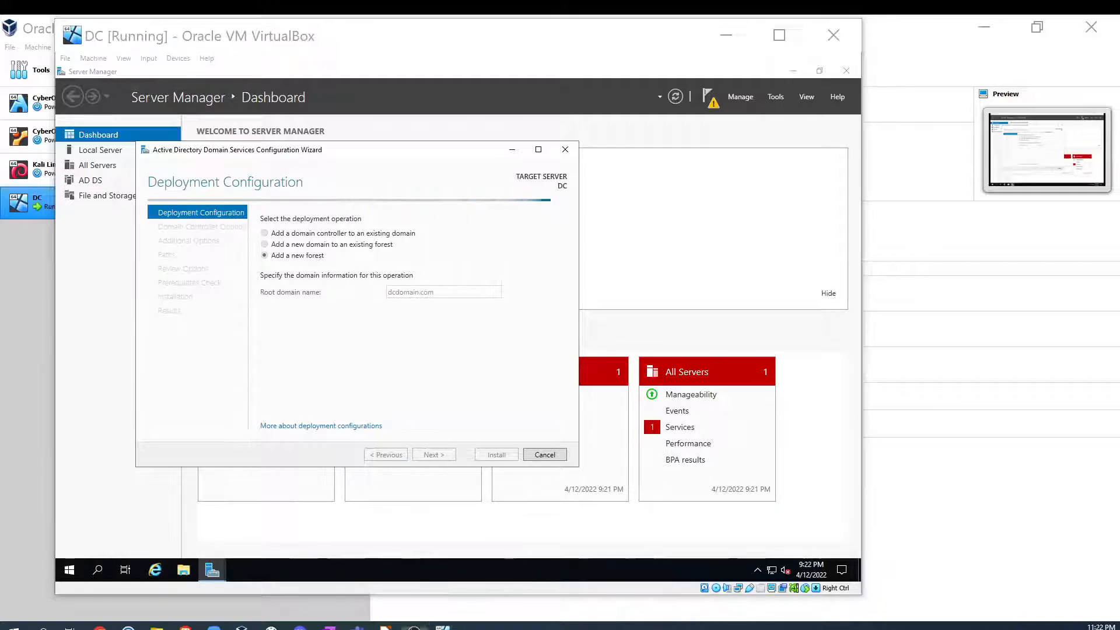
- Enter and confirm the Directory Services Restore Mode password, keeping DNS server and Global Catalog enabled
click(407, 345)
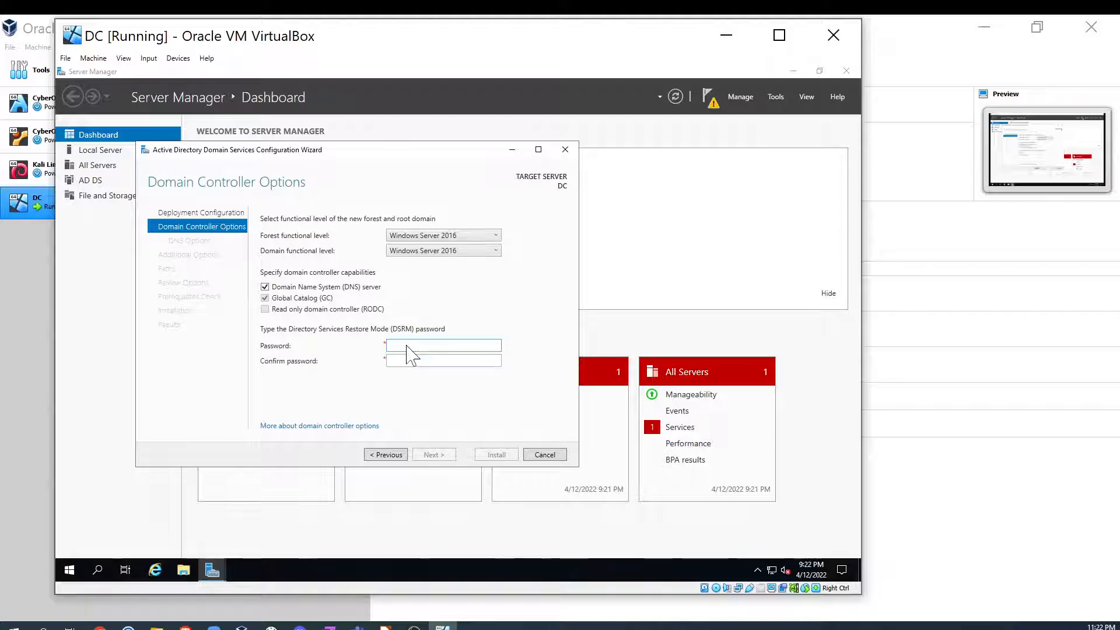
text(••••••••••)
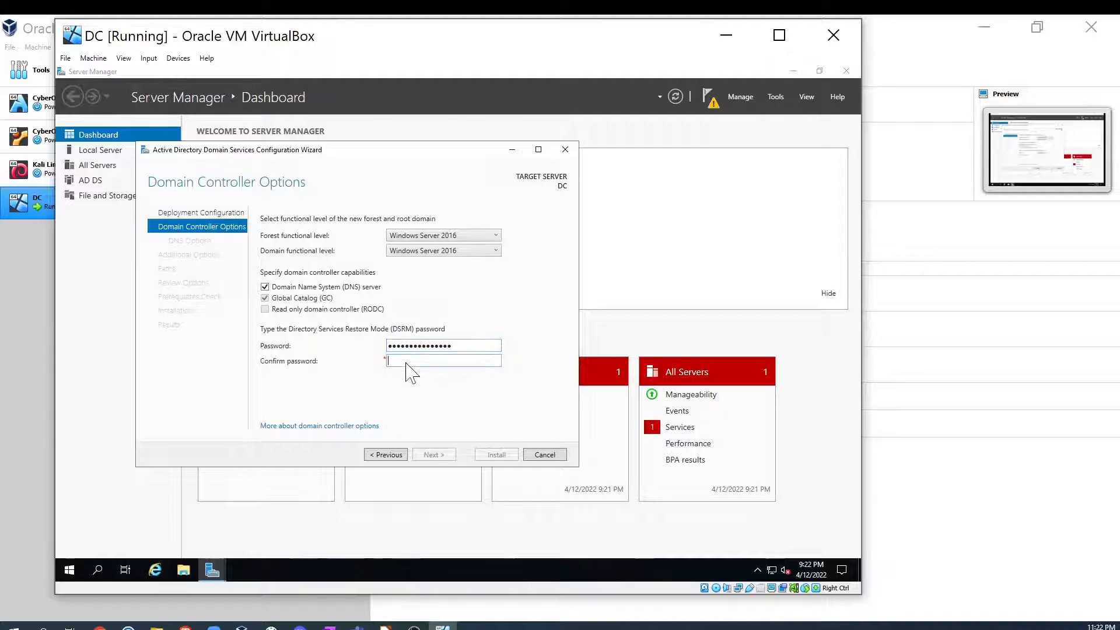
text(•••••••••••••••)
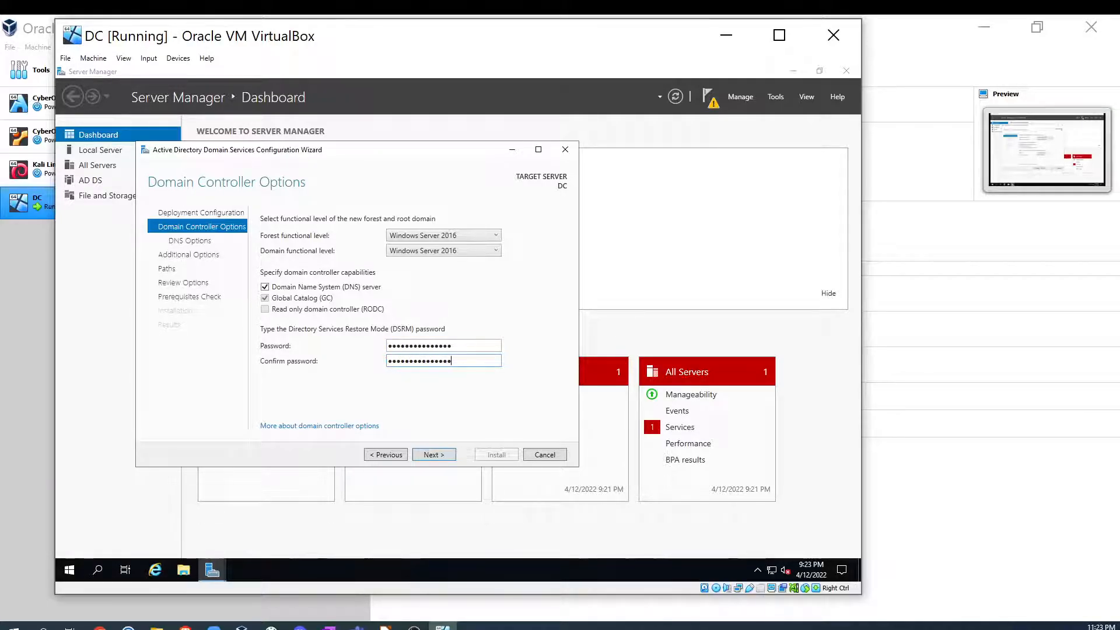
click(432, 455)
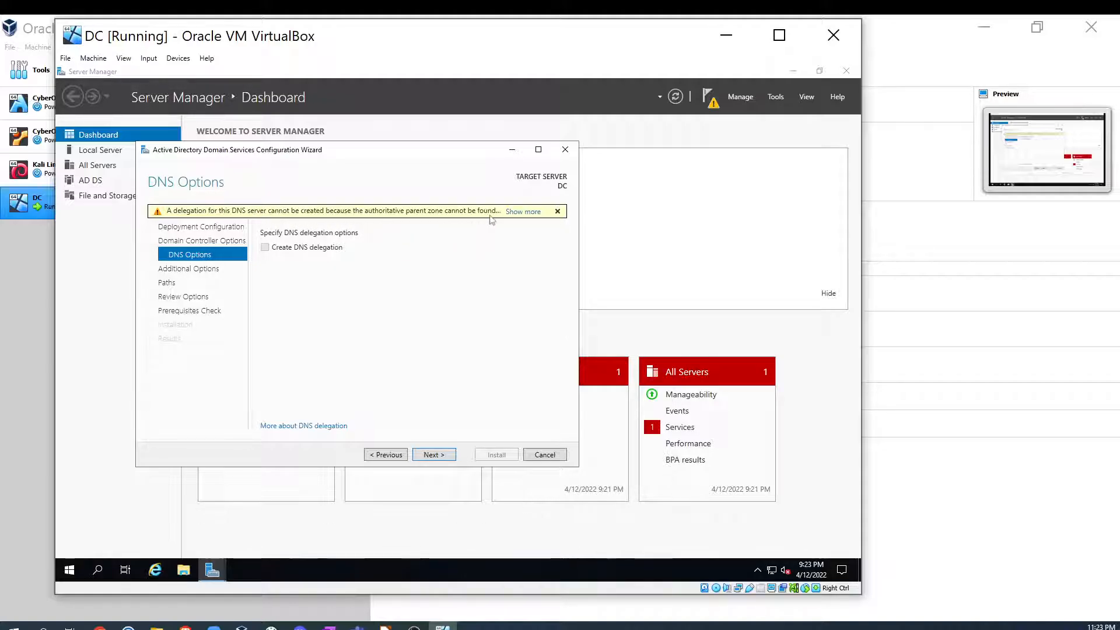
- Accept the default DNS, NetBIOS and path options, review the selections and install the domain controller
click(433, 455)
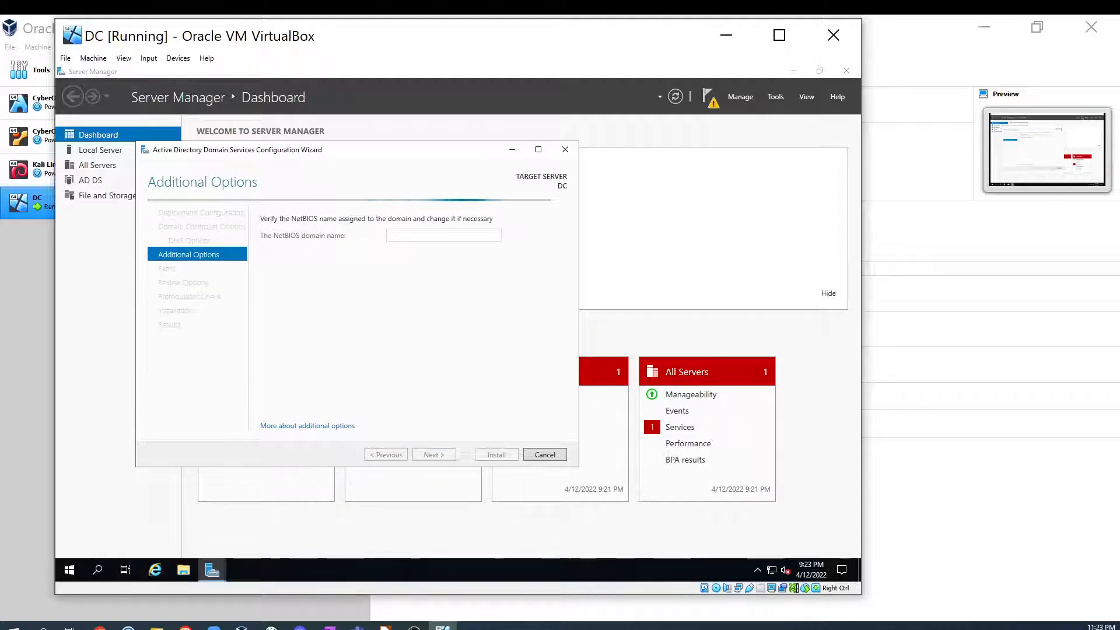
click(431, 454)
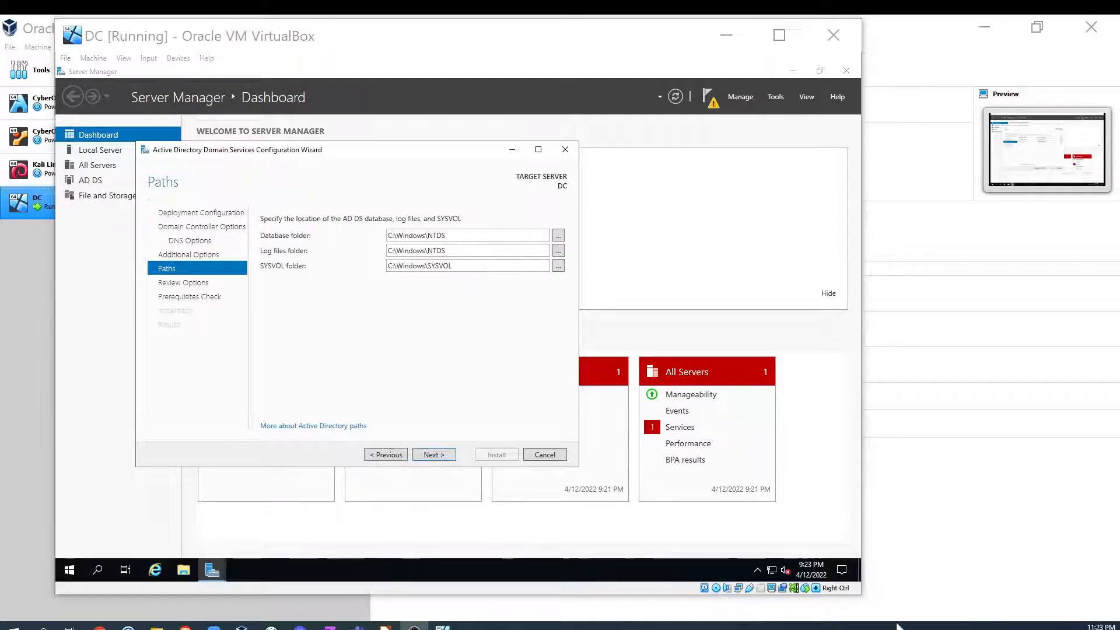
click(425, 457)
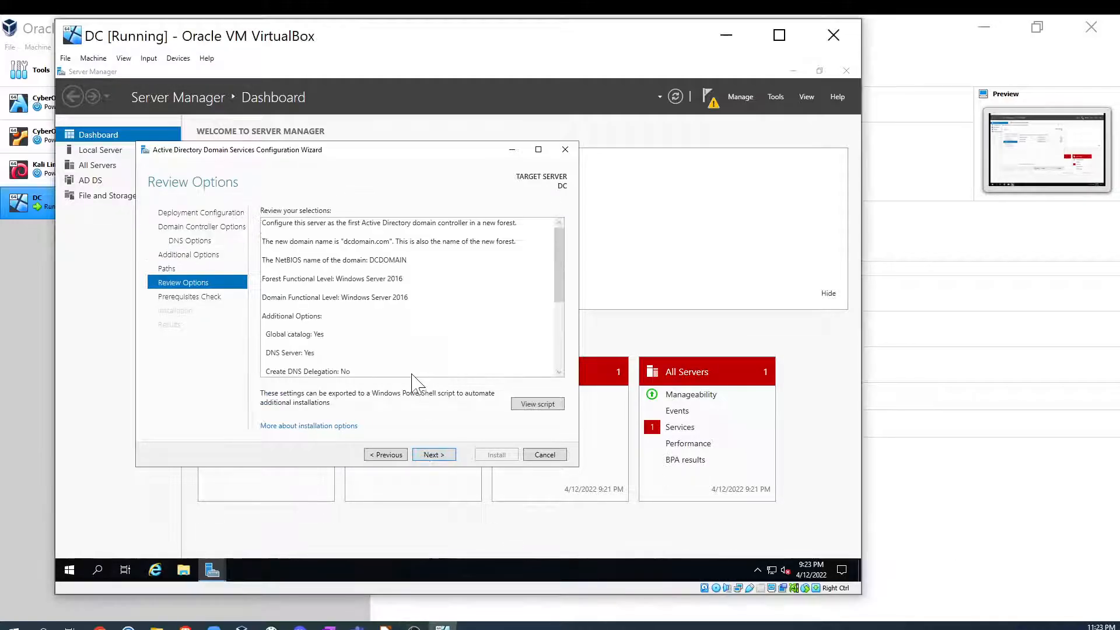
click(433, 454)
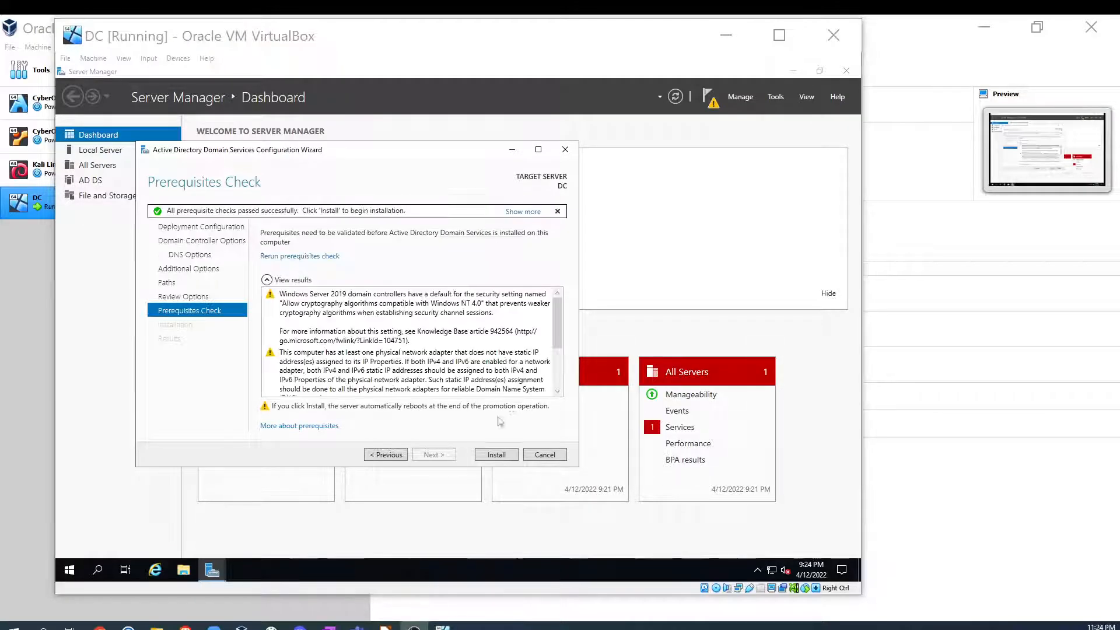
click(496, 458)
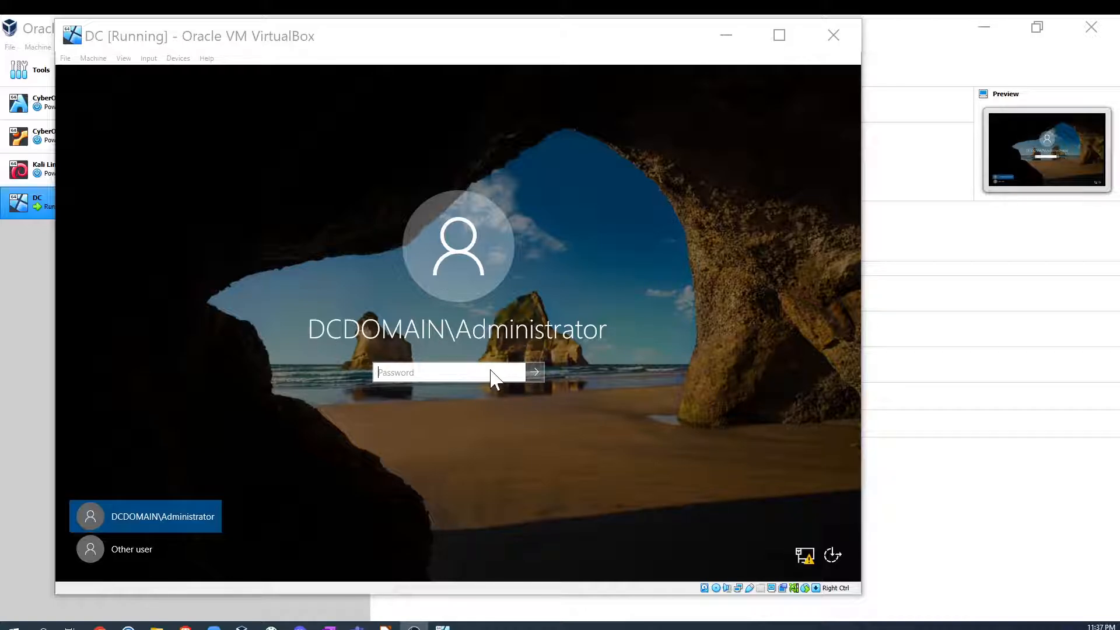
- Sign in to the restarted server as DCDOMAIN\Administrator with the account password
click(410, 375)
click(408, 370)
text(••••••)
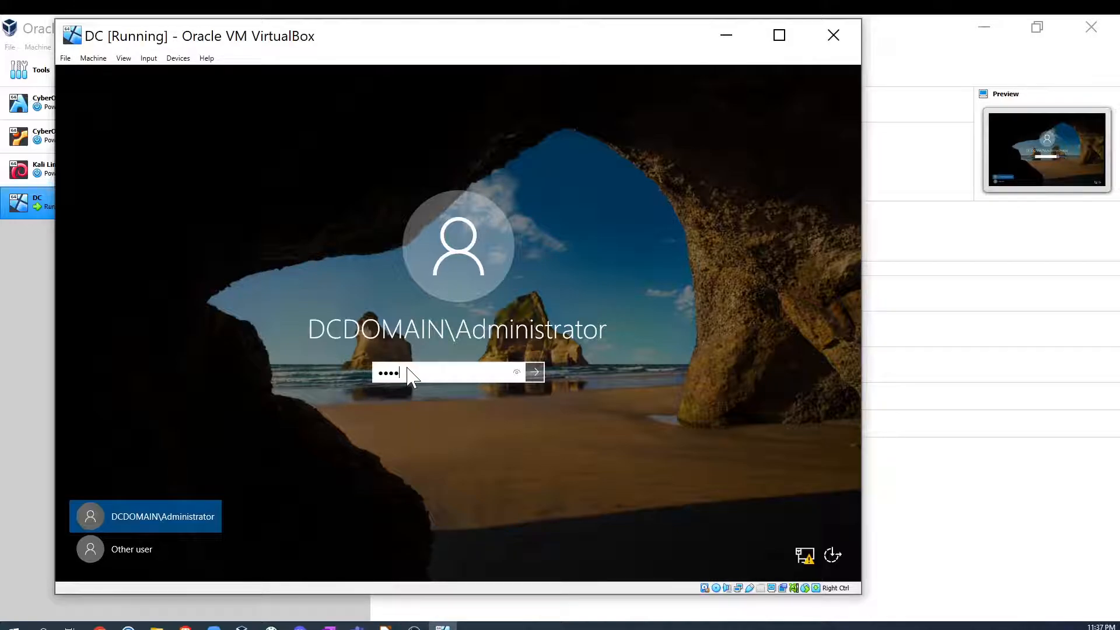
text(••••)
key(Return)
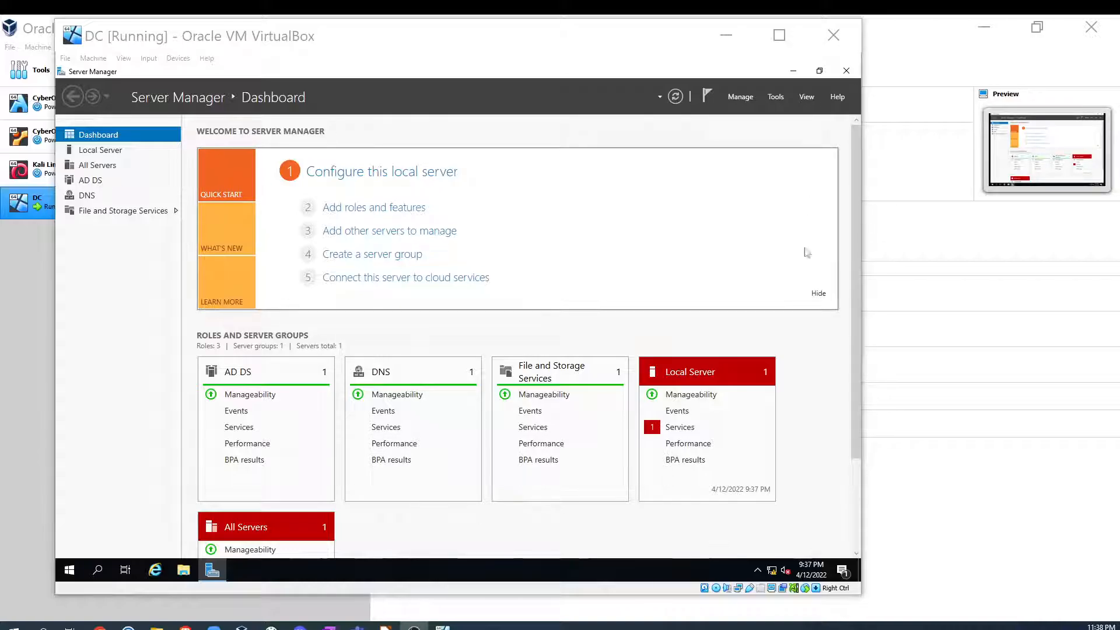
- Check the lab diagram again and open the Add Roles and Features Wizard for the next roles
click(385, 629)
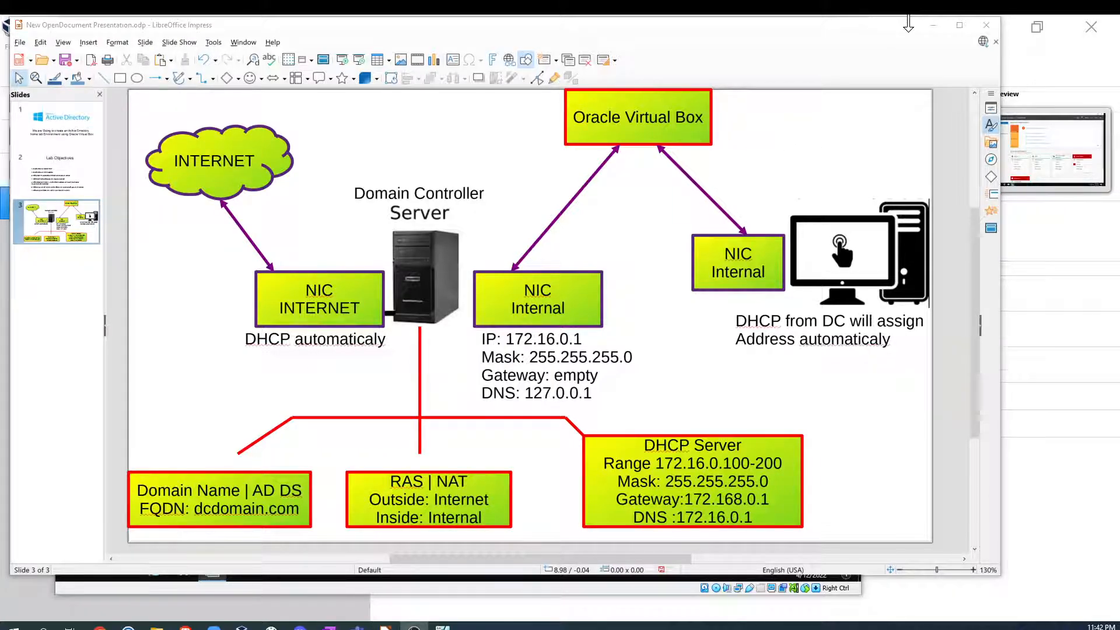
click(933, 27)
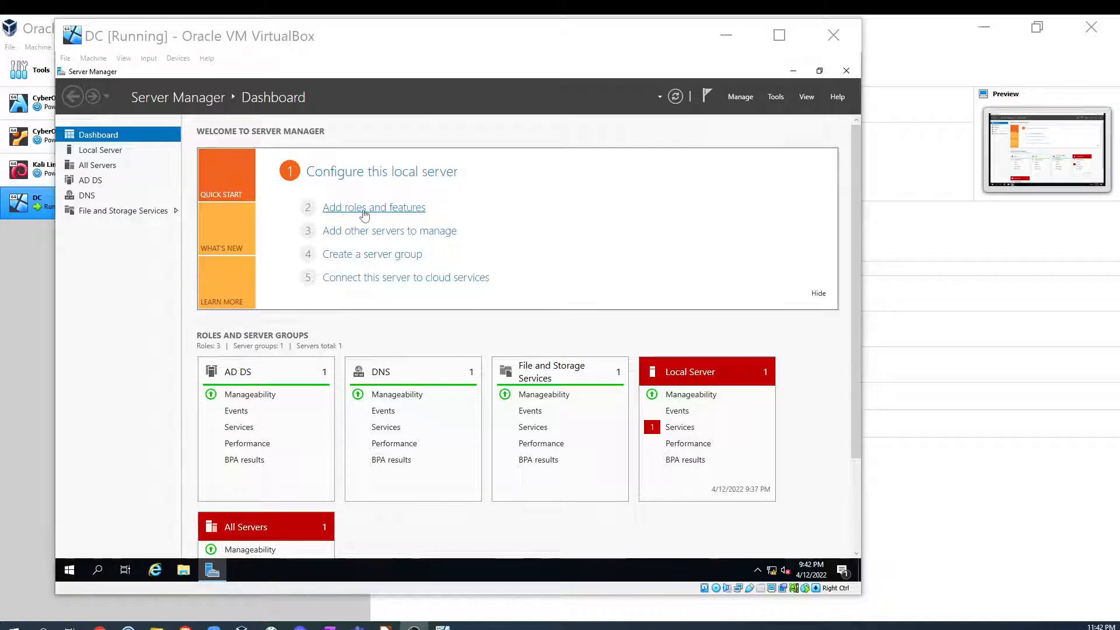
click(364, 208)
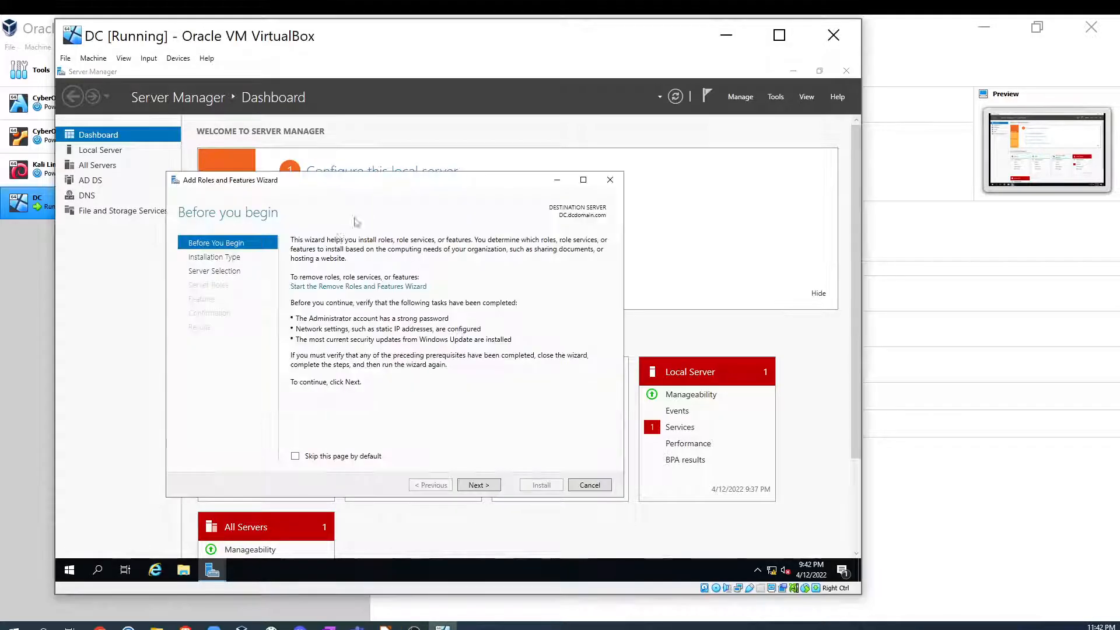
- Run a role-based installation on DC.dcdomain.com and select the Remote Access server role
click(483, 487)
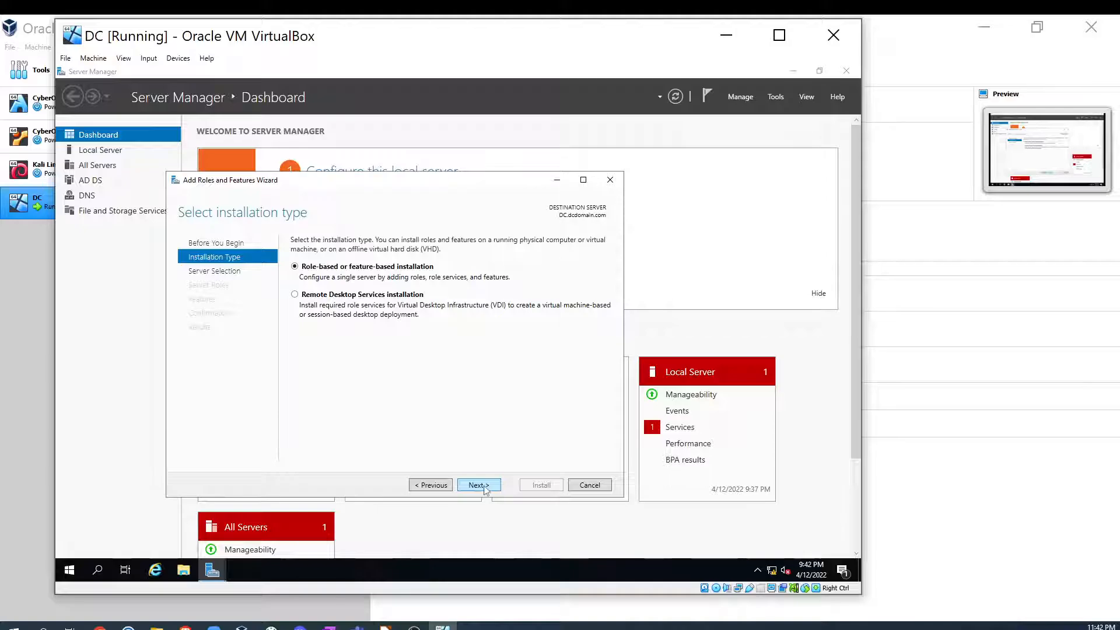
click(484, 488)
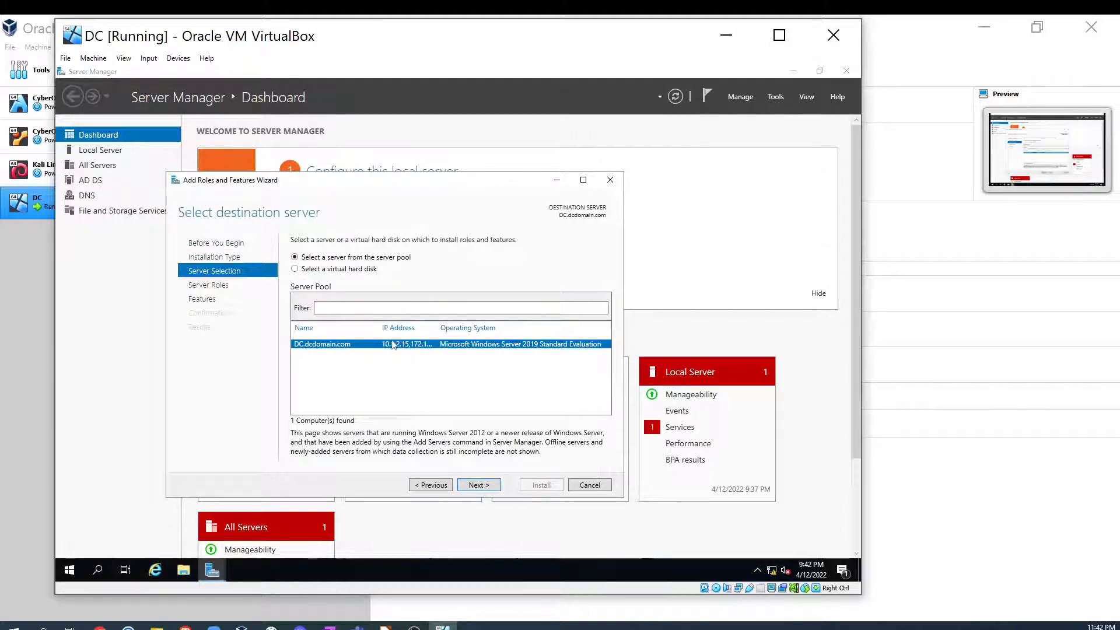
click(482, 485)
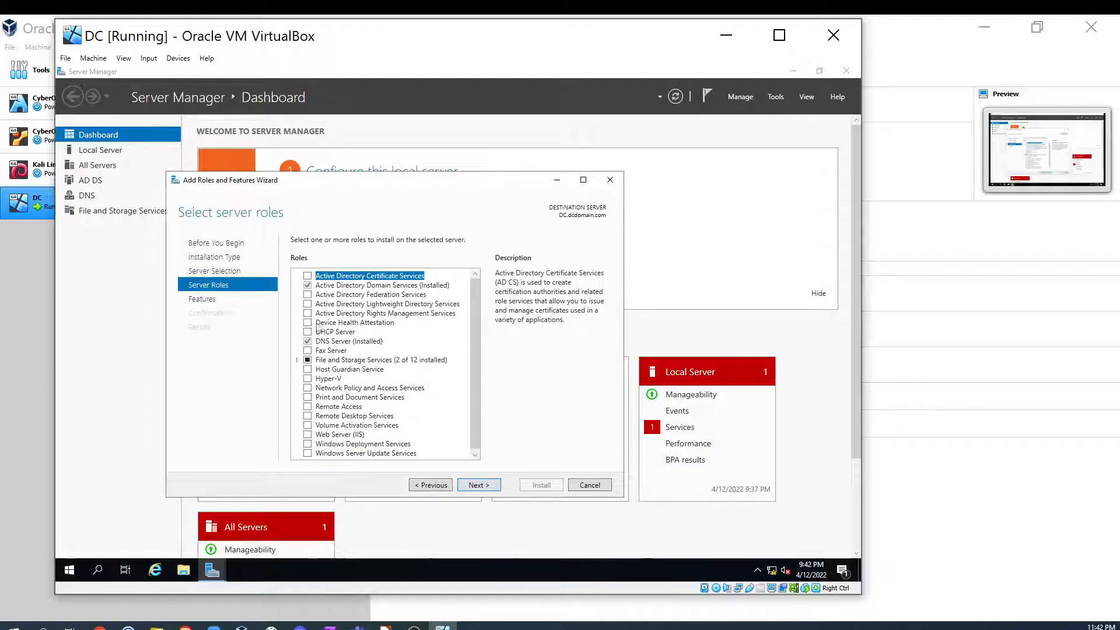
click(307, 407)
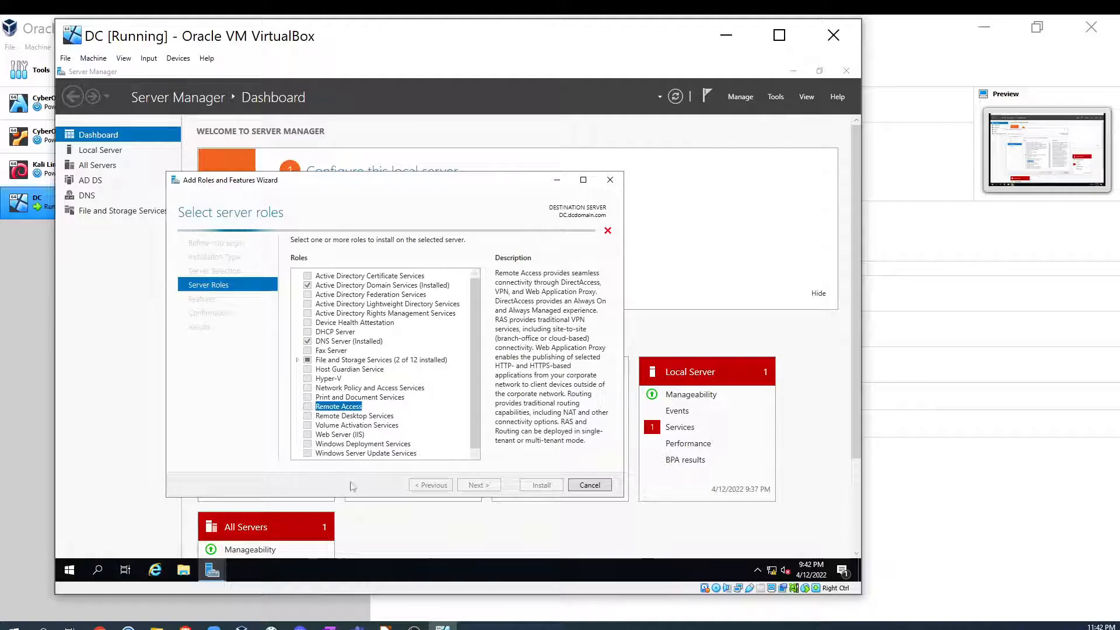
click(308, 407)
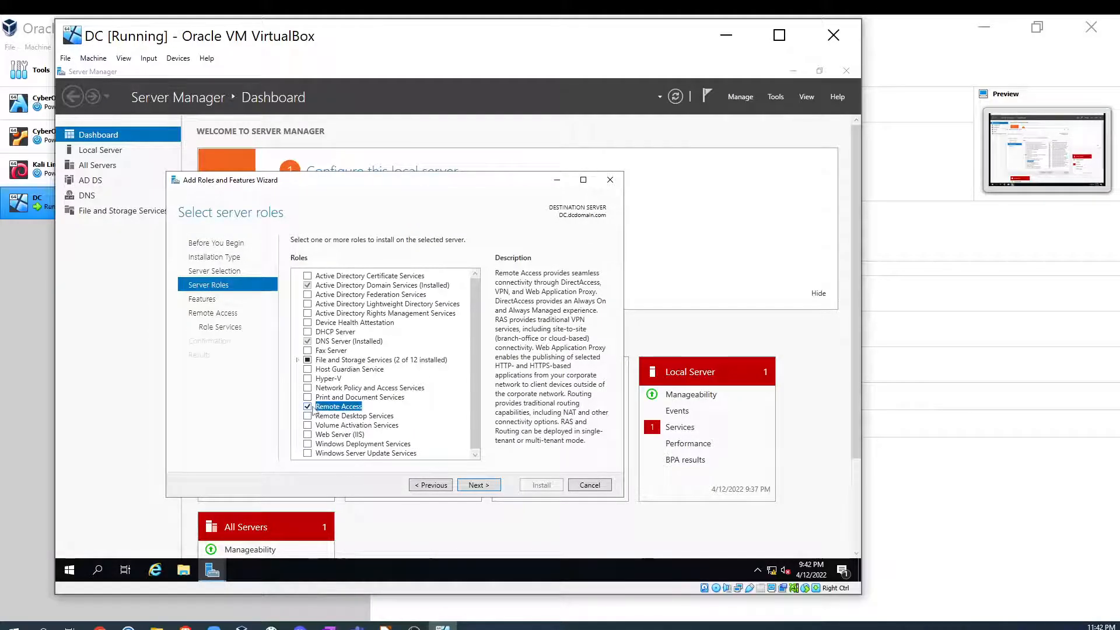
click(478, 485)
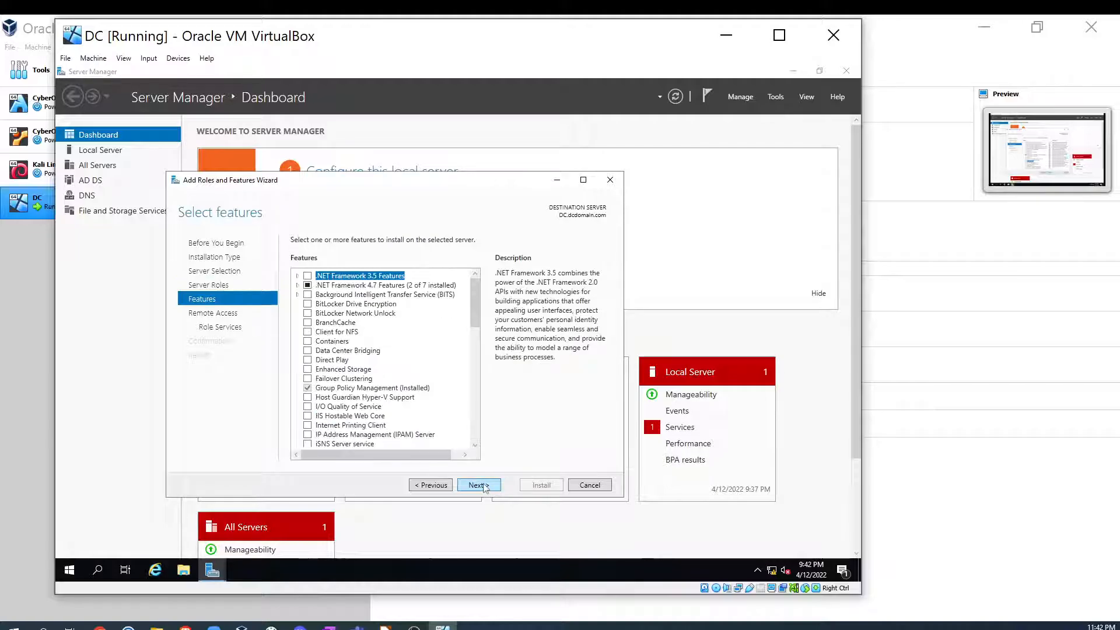
- Select the Routing role service for Remote Access and add its required features
click(476, 485)
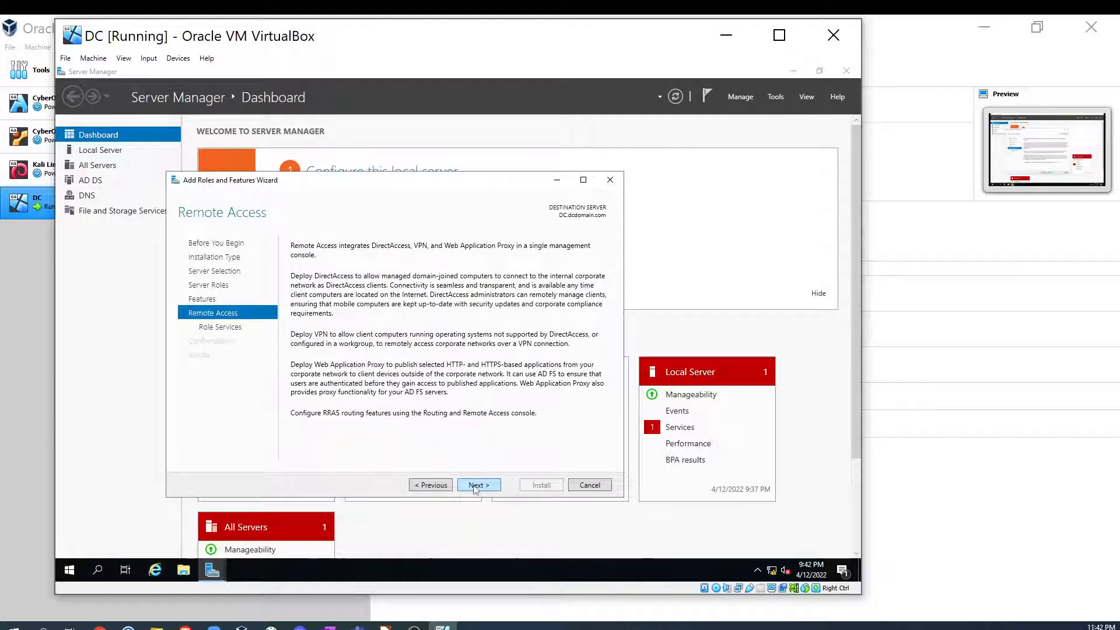
click(477, 486)
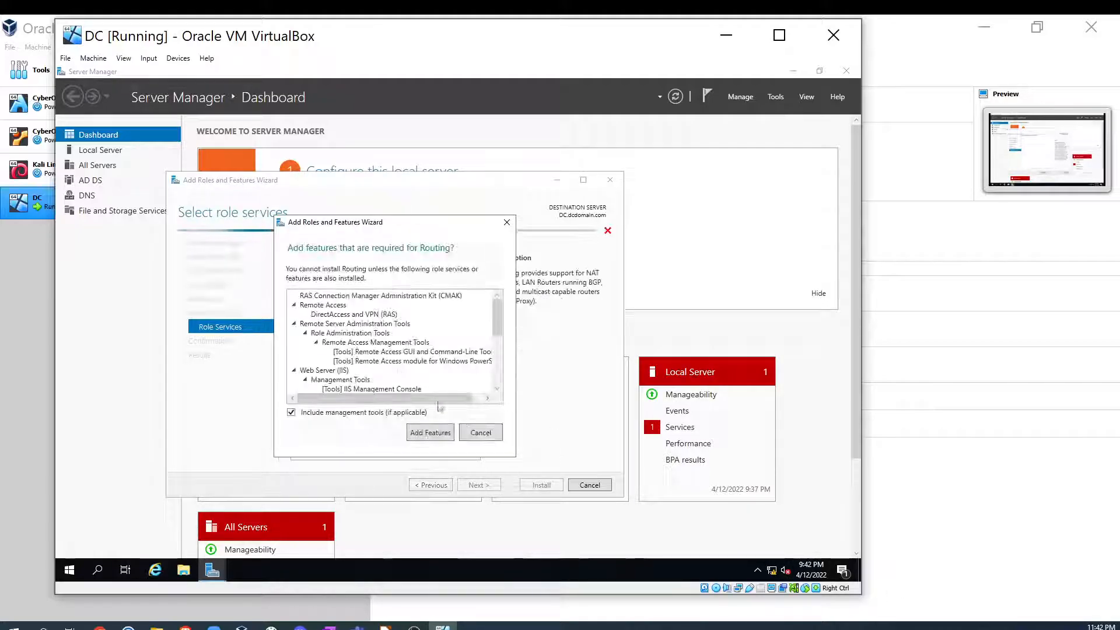
click(434, 432)
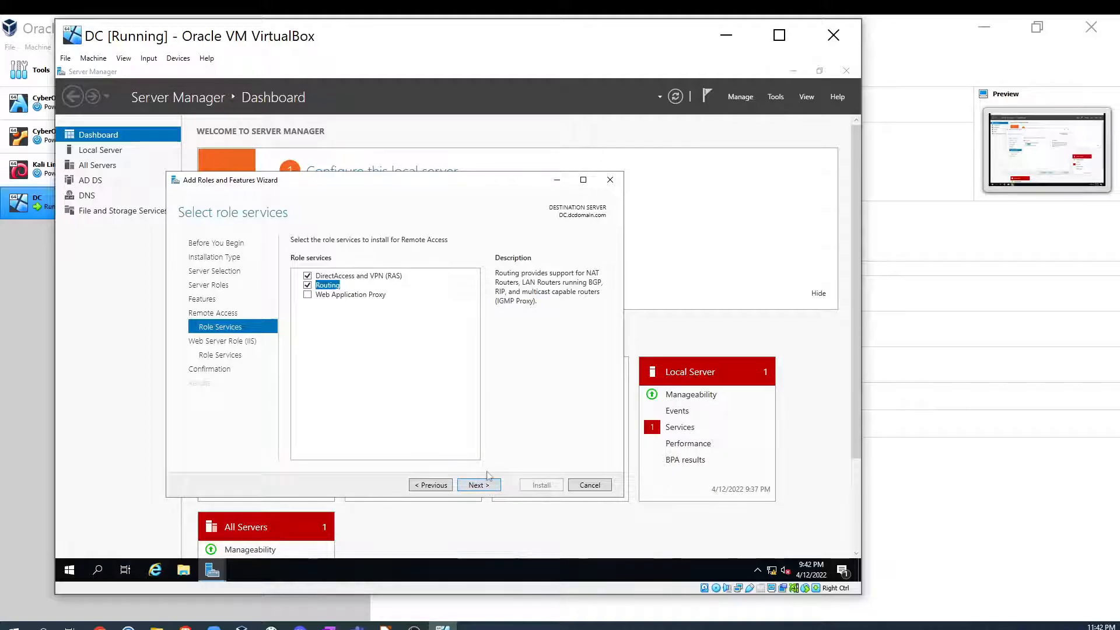
- Accept the default Web Server (IIS) role services, install the selected roles and close the wizard
click(481, 484)
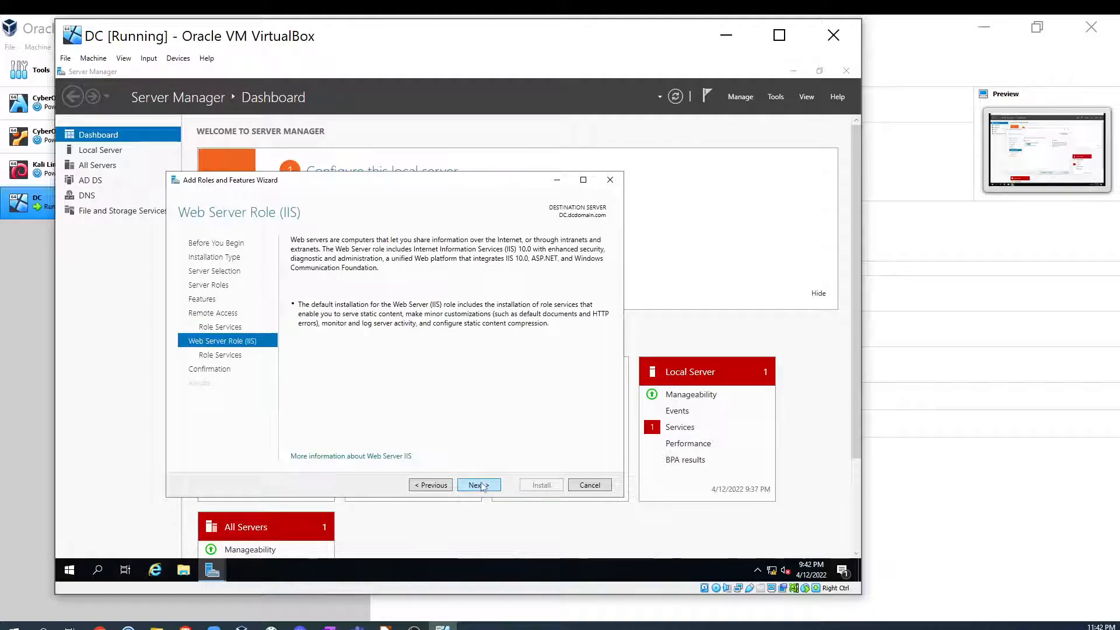
click(481, 485)
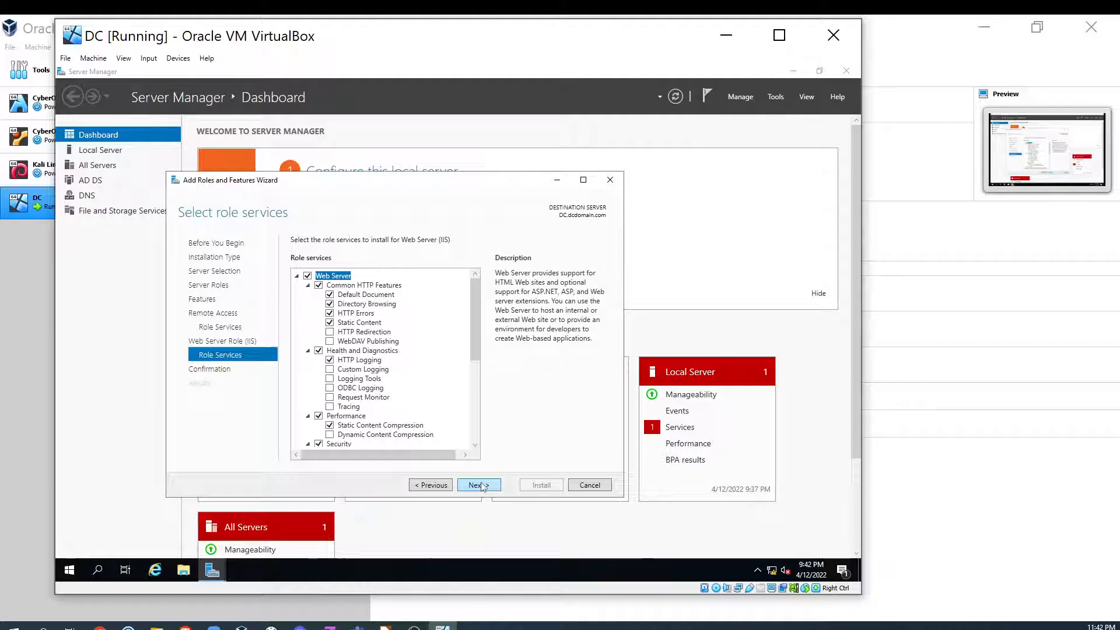
click(480, 484)
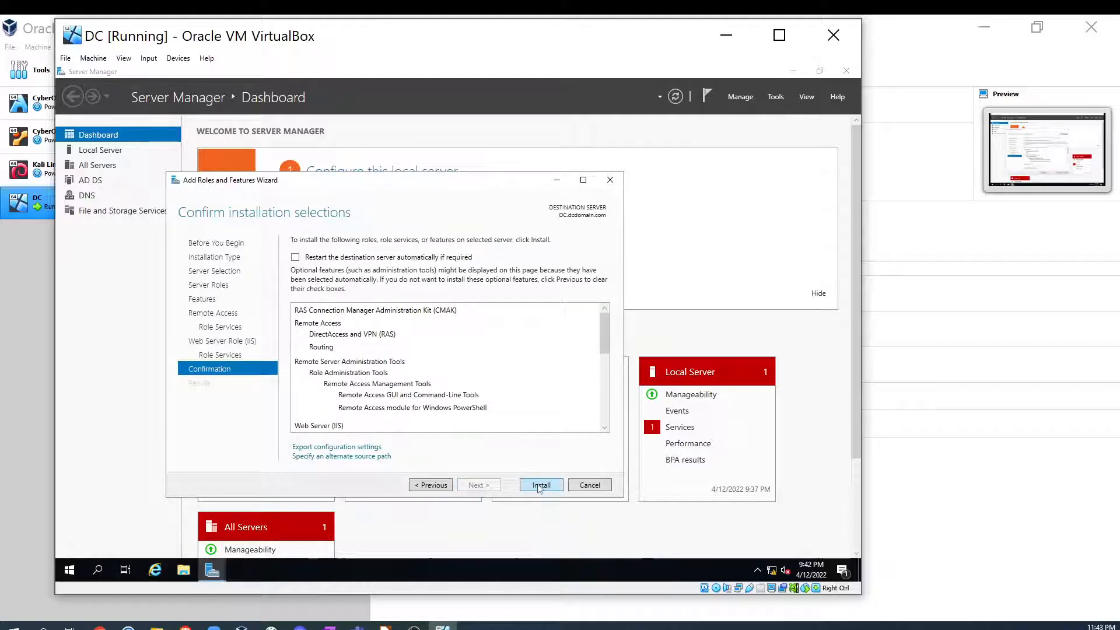
click(540, 486)
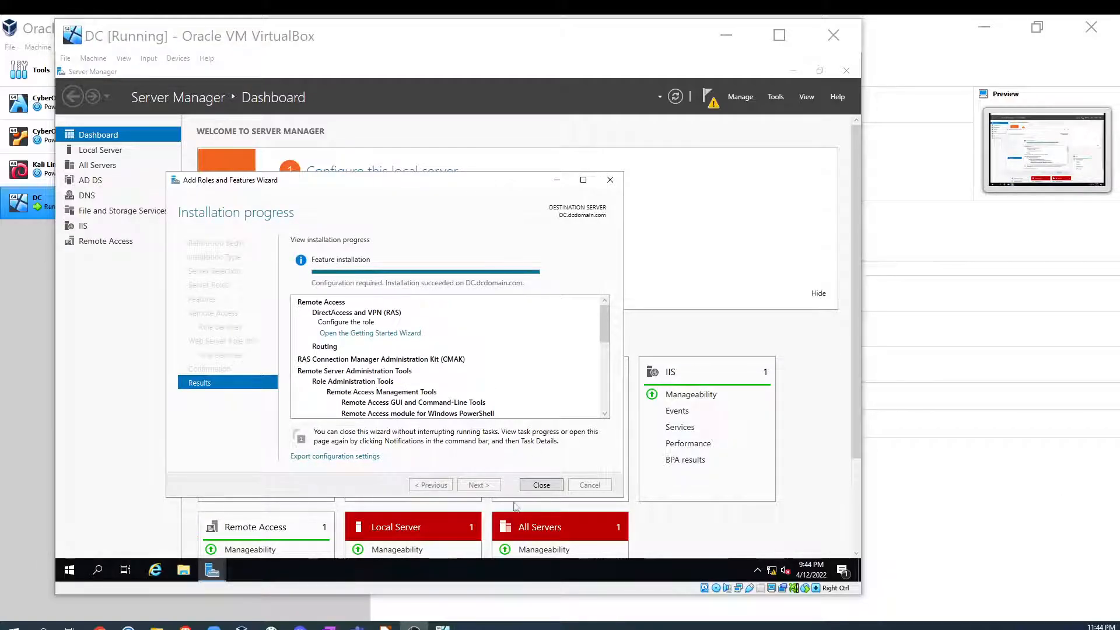
click(540, 485)
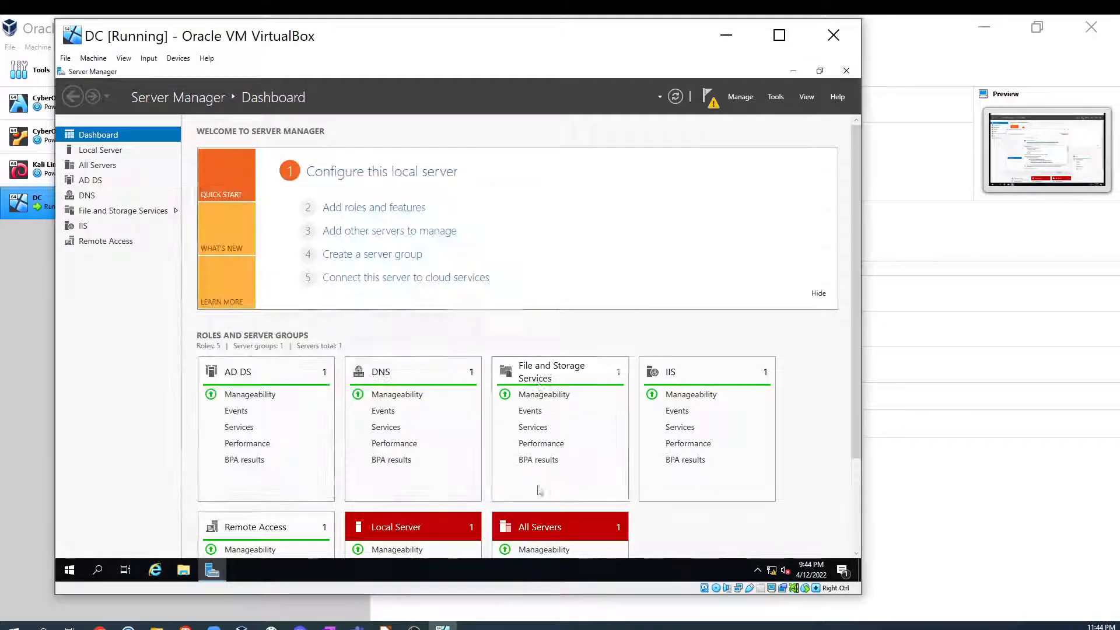
- Launch the Remote Access post-deployment configuration from the notifications and close the resulting wizard
click(709, 97)
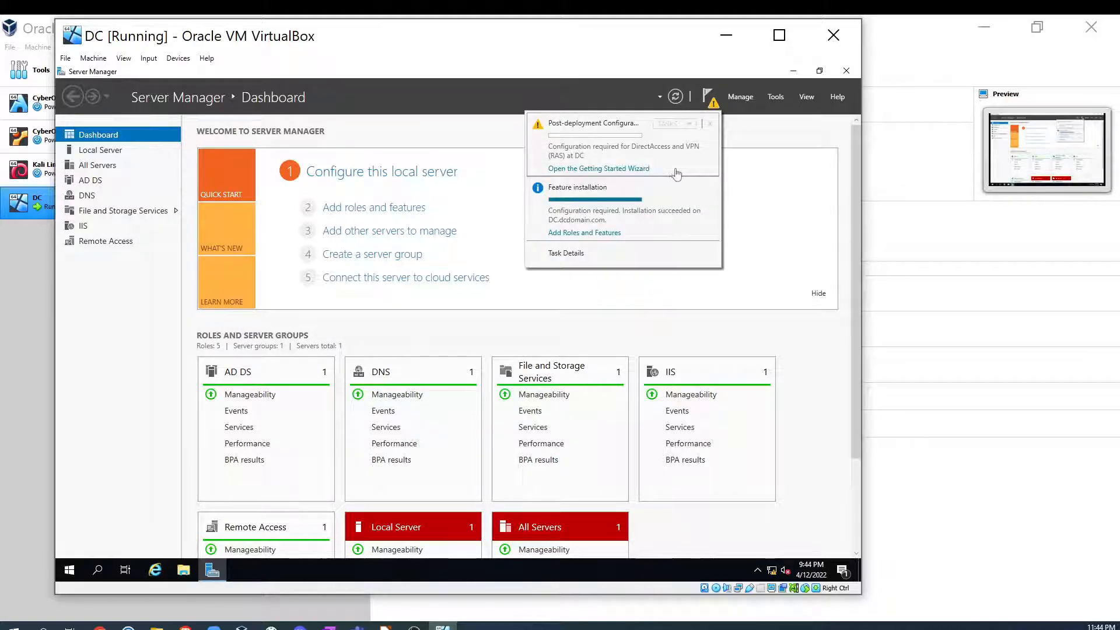
click(587, 169)
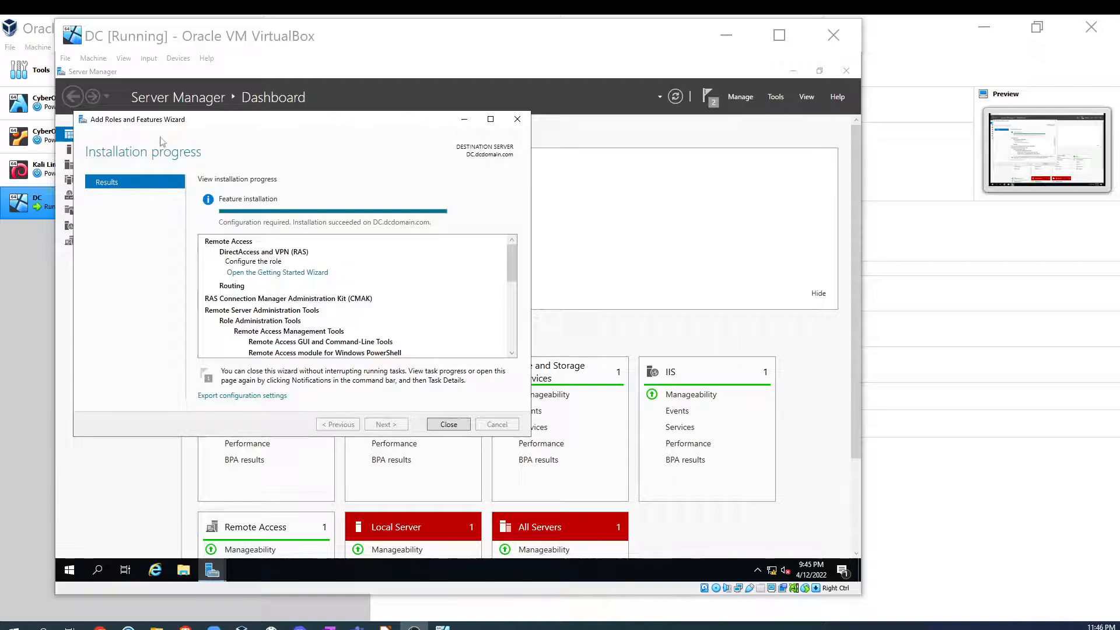
click(450, 425)
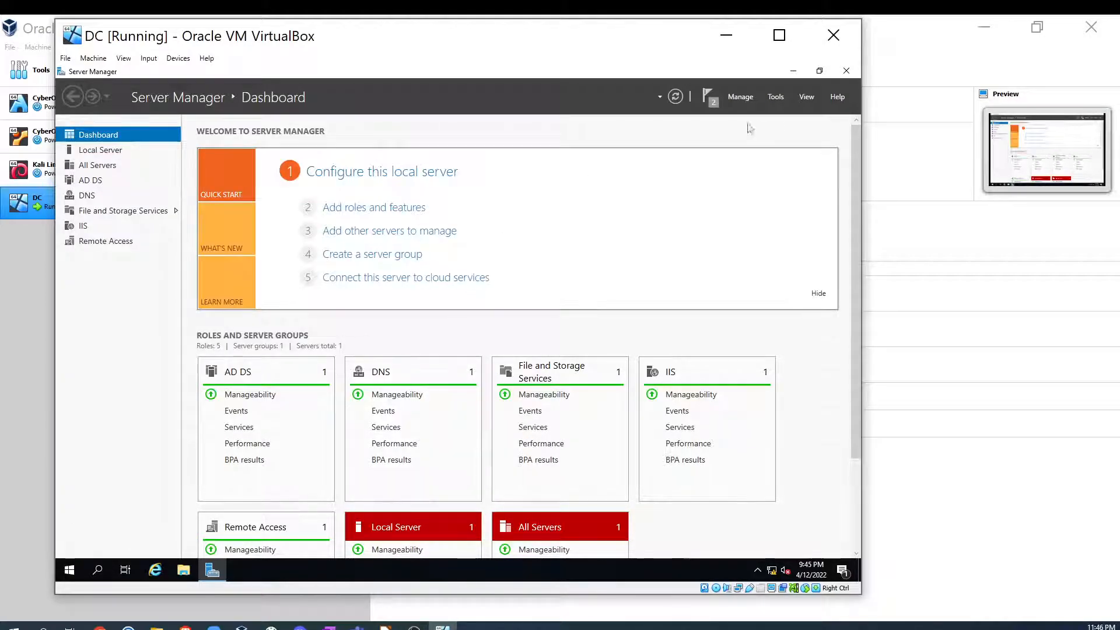
click(708, 104)
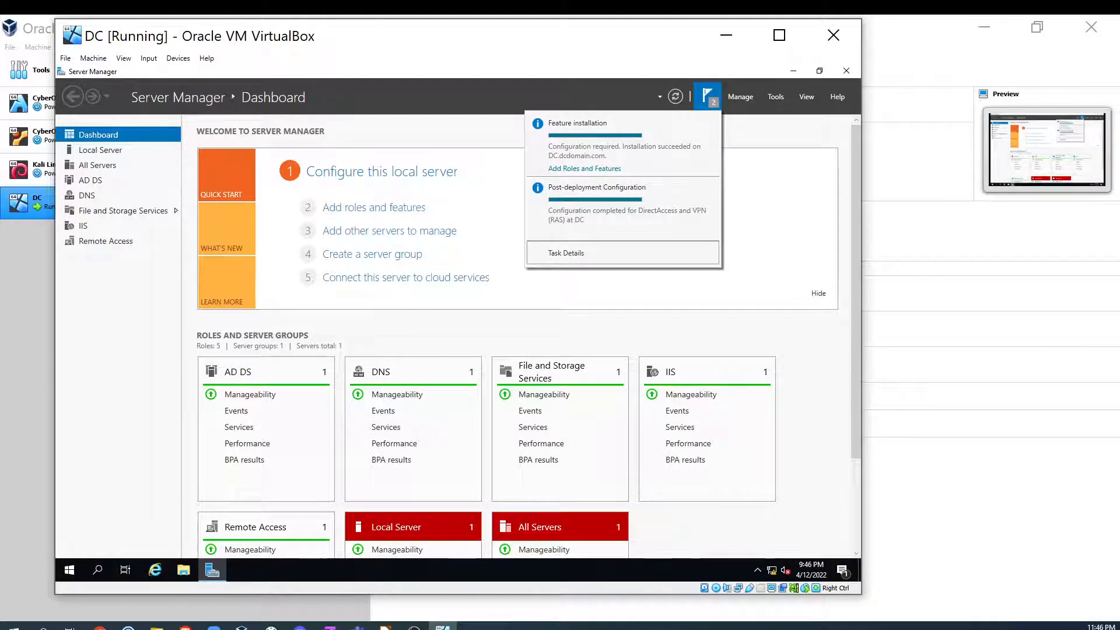
click(708, 103)
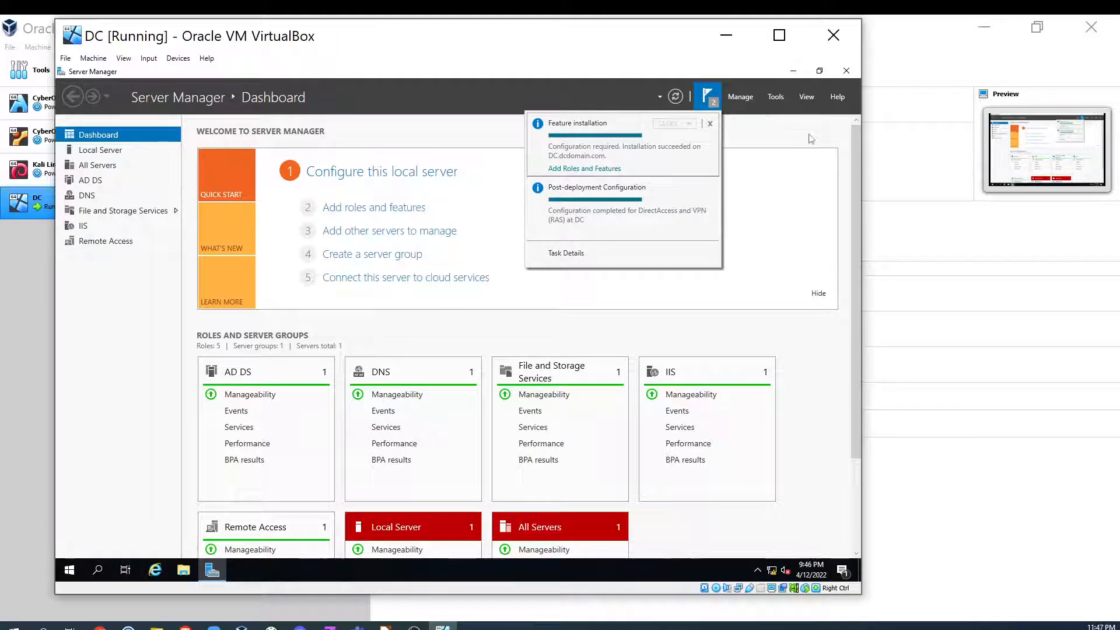
- Open the Routing and Remote Access console and start configuring and enabling Routing and Remote Access on DC (local)
click(776, 96)
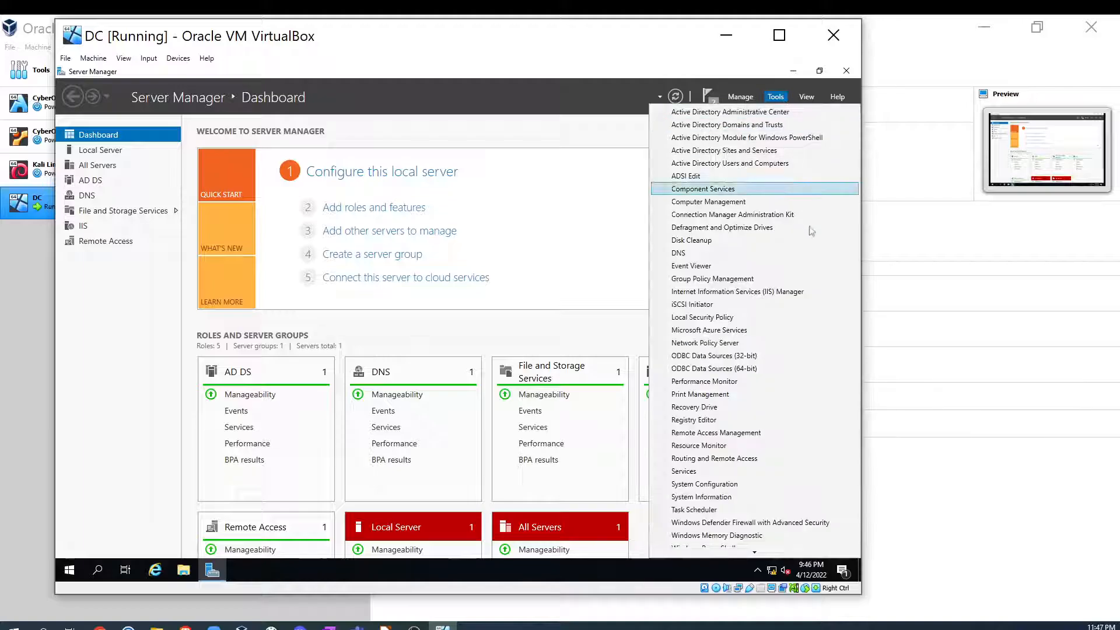
click(721, 460)
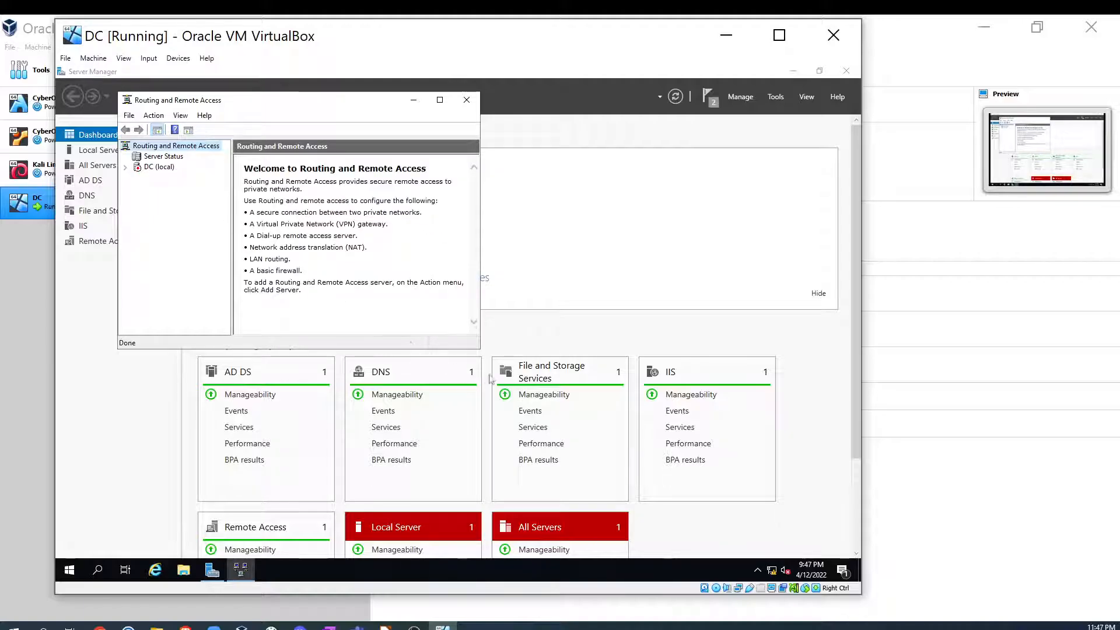
drag(480, 351, 676, 447)
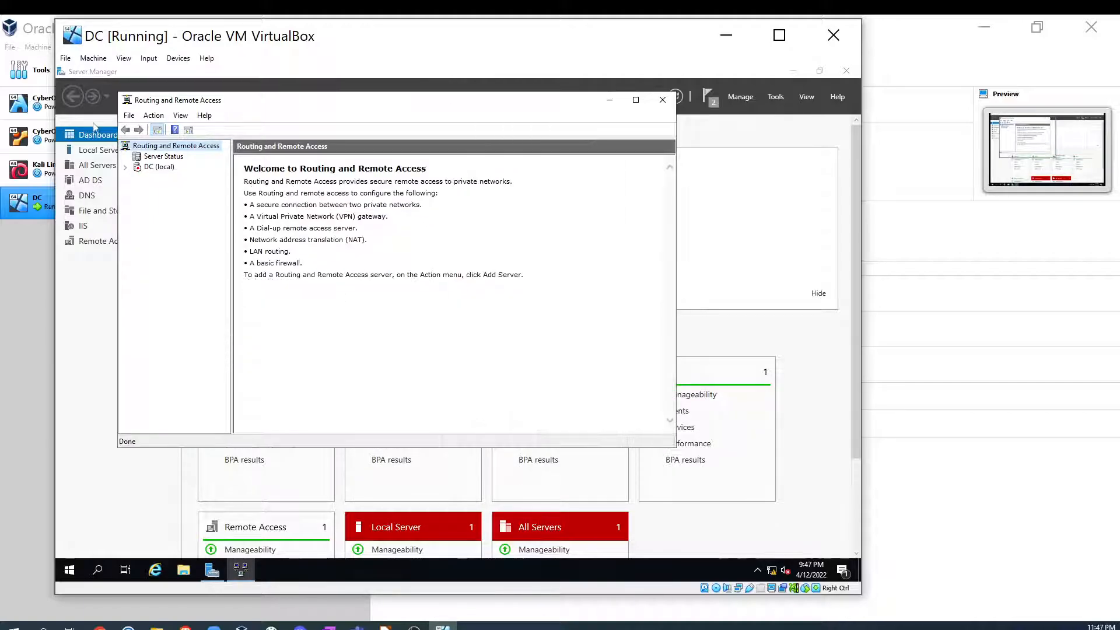
click(157, 167)
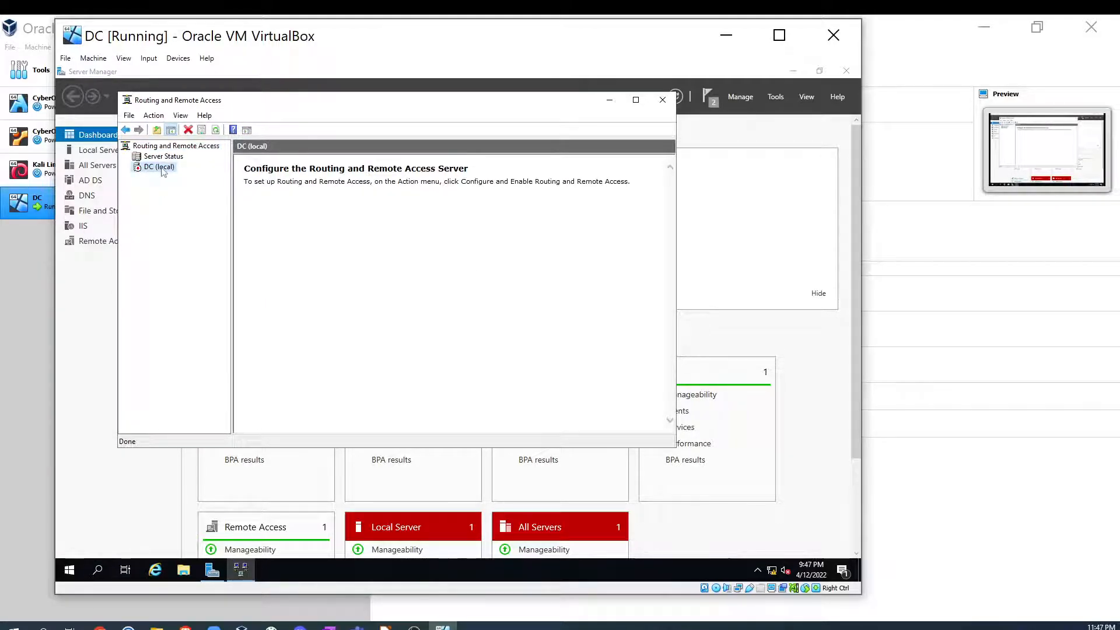
click(150, 160)
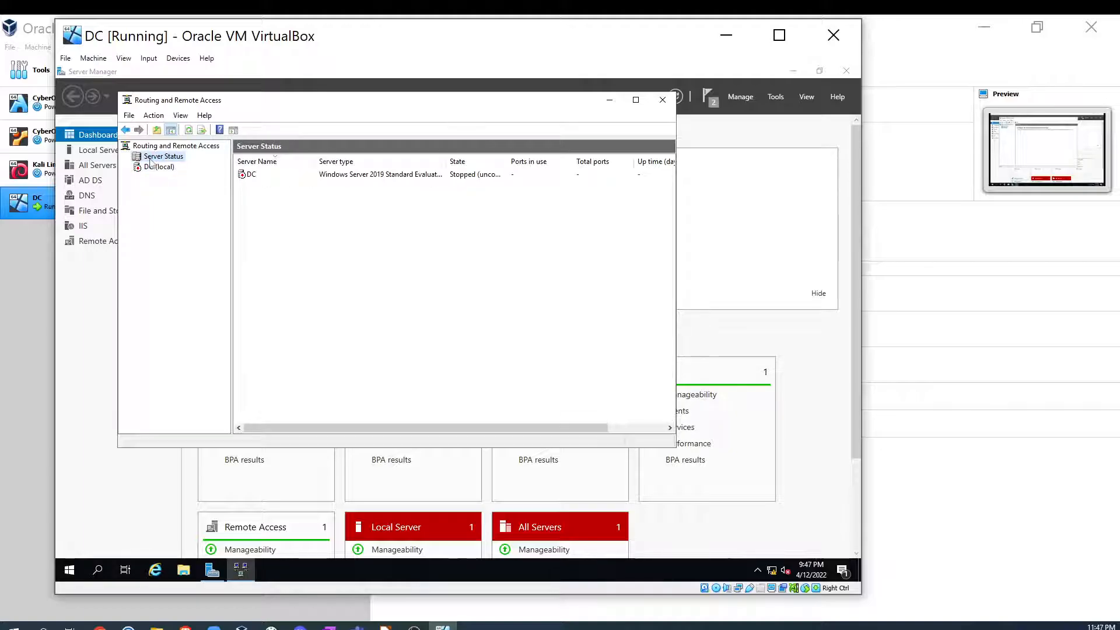
click(161, 148)
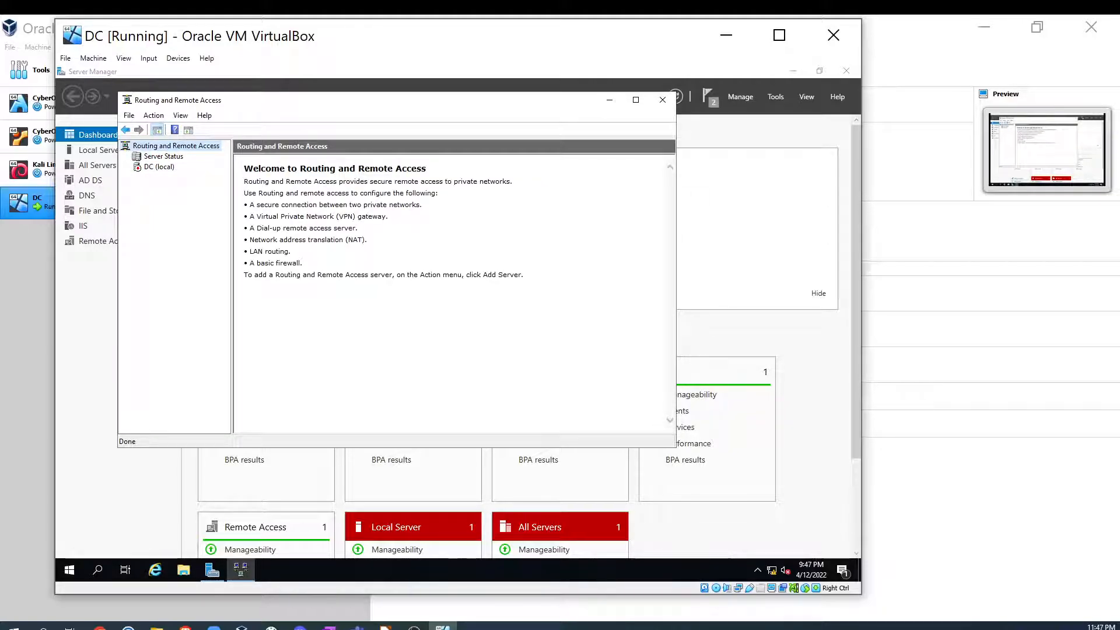
click(159, 168)
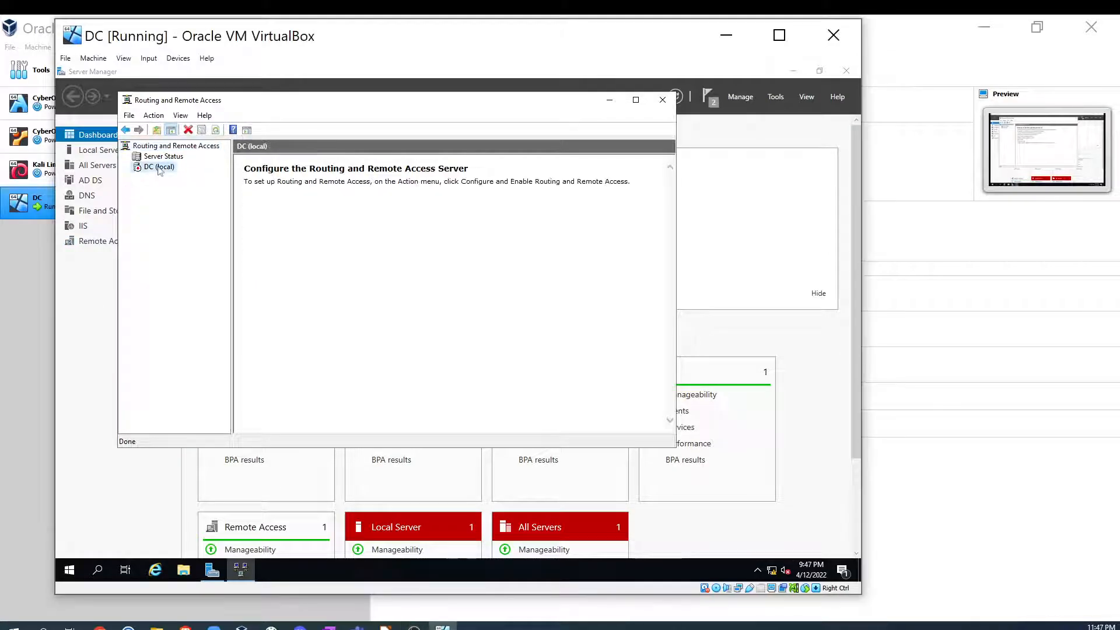
right_click(154, 170)
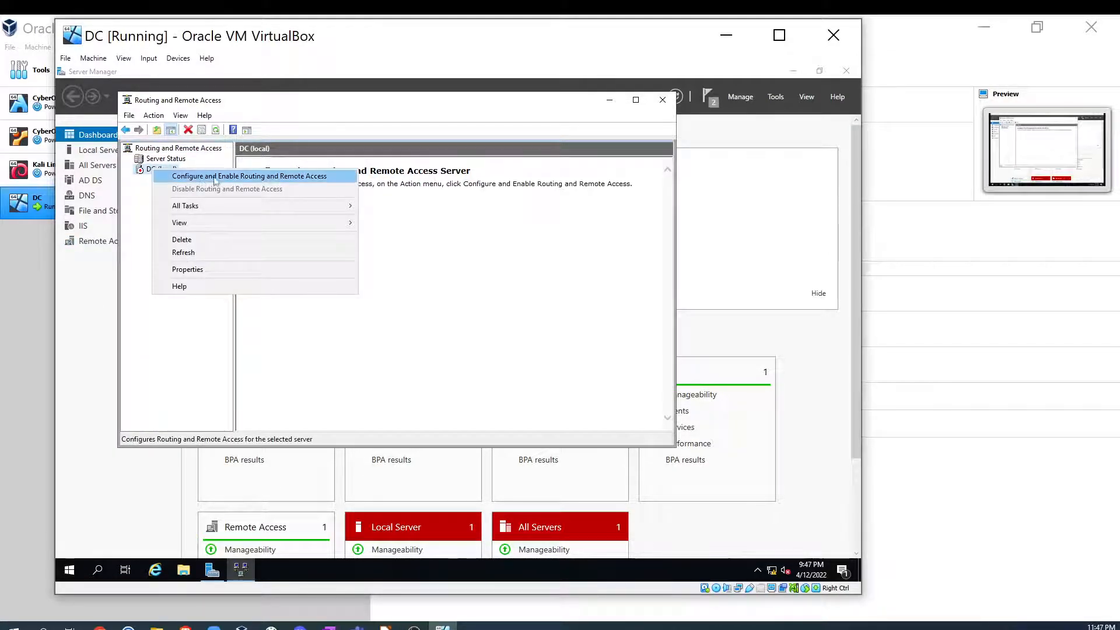
click(304, 176)
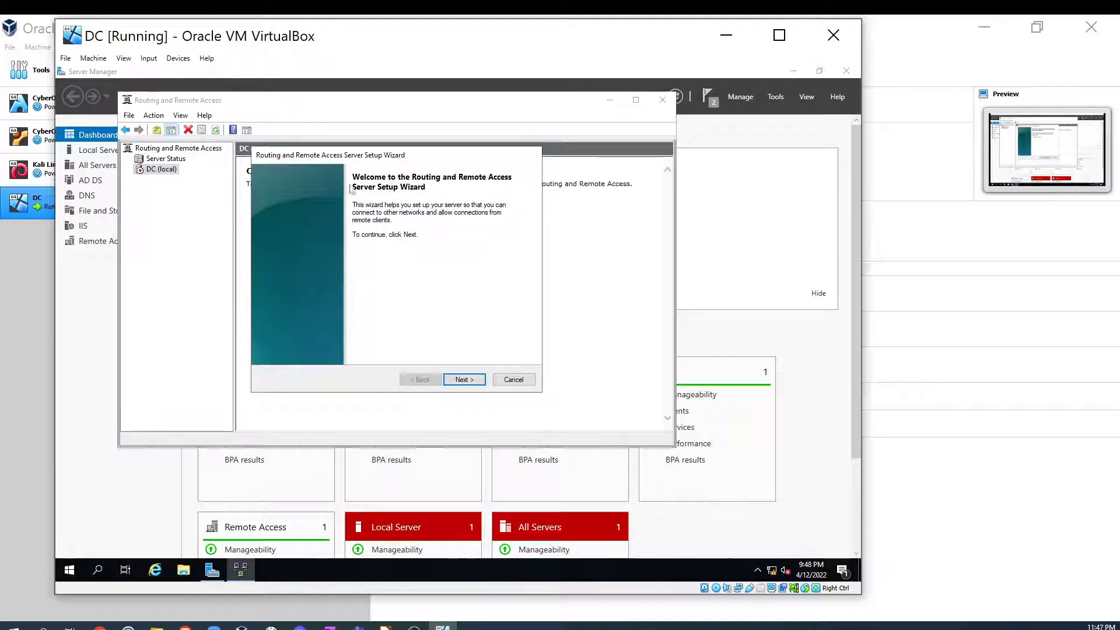
- Choose Network address translation (NAT), use the INTERNET interface as the public connection, and finish the setup wizard
click(463, 379)
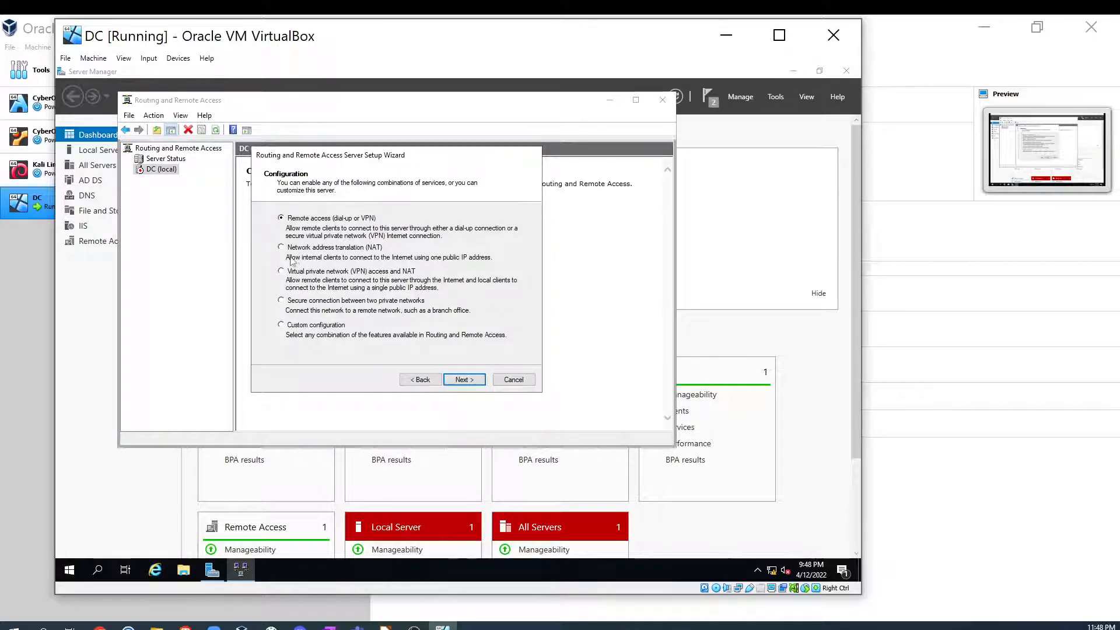
click(310, 248)
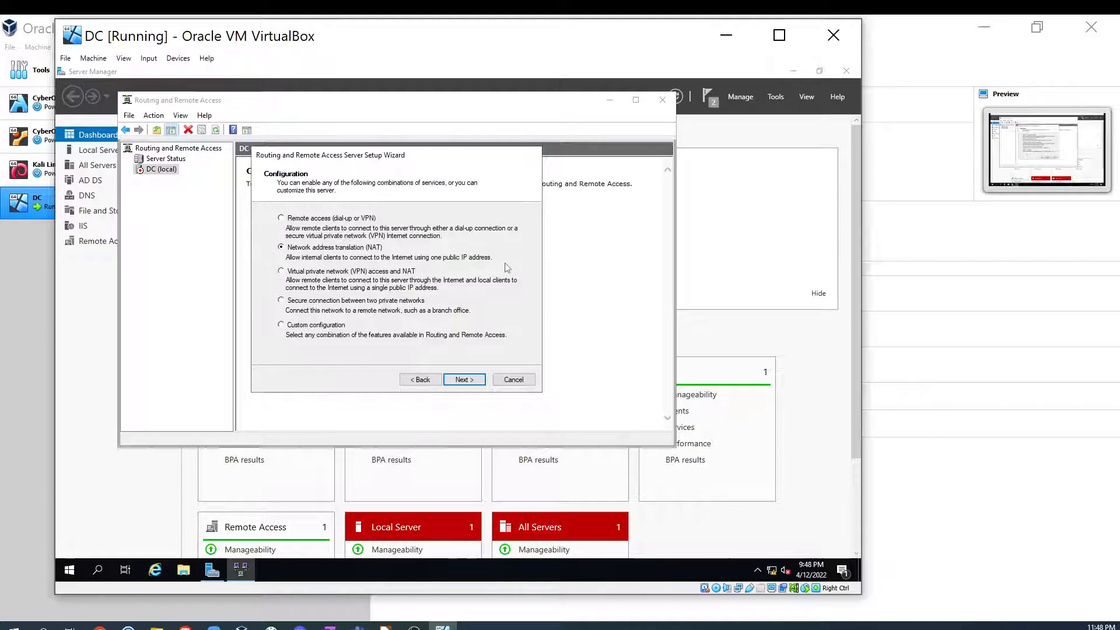
click(463, 379)
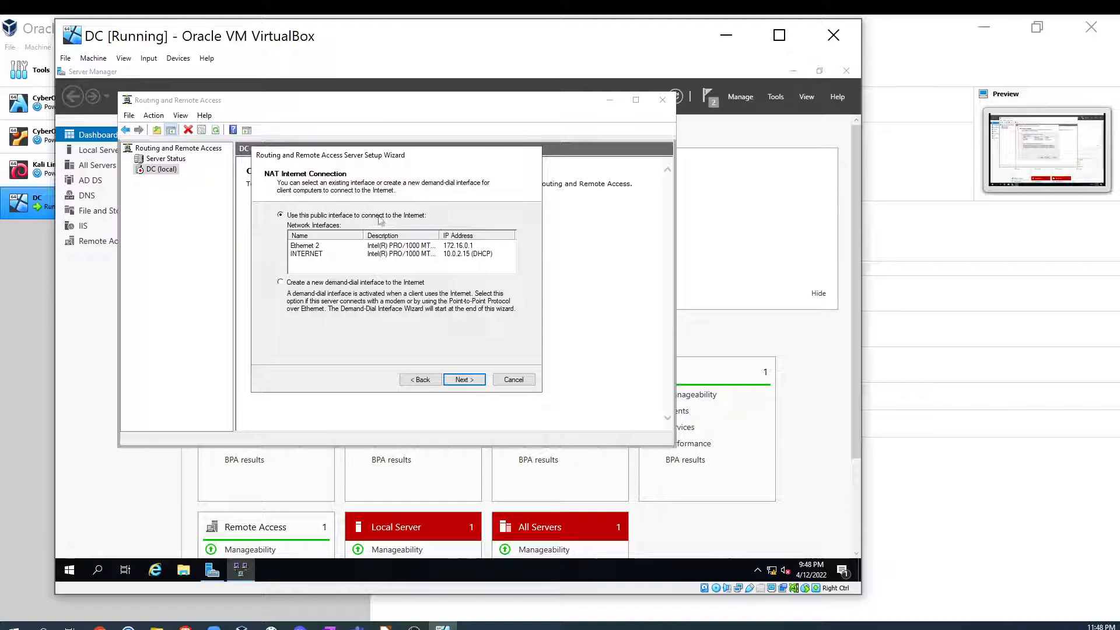
click(314, 255)
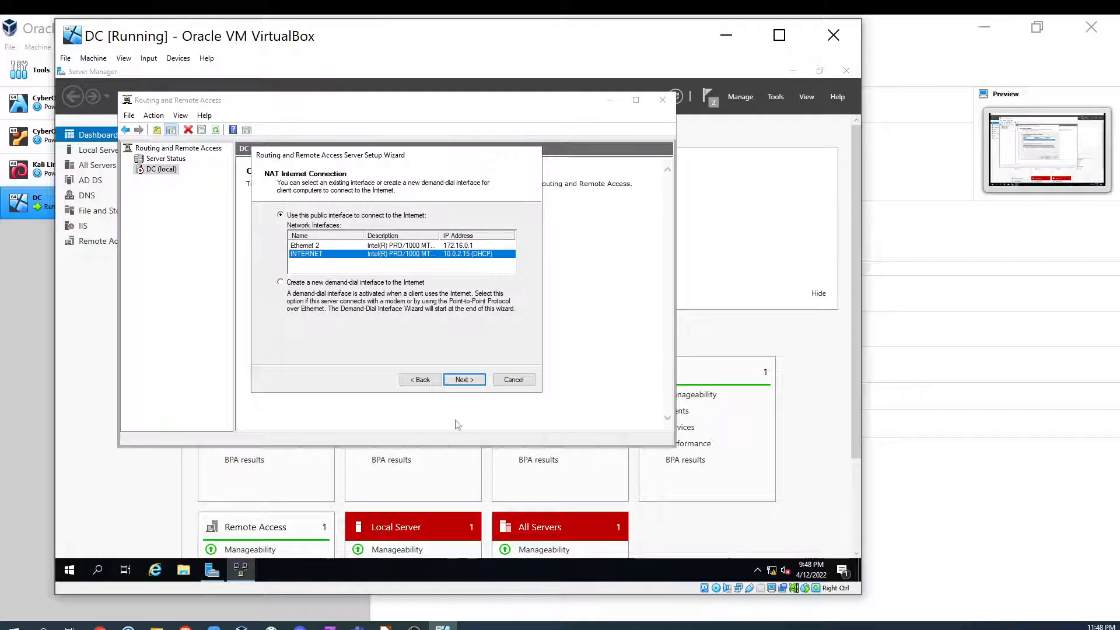
click(462, 380)
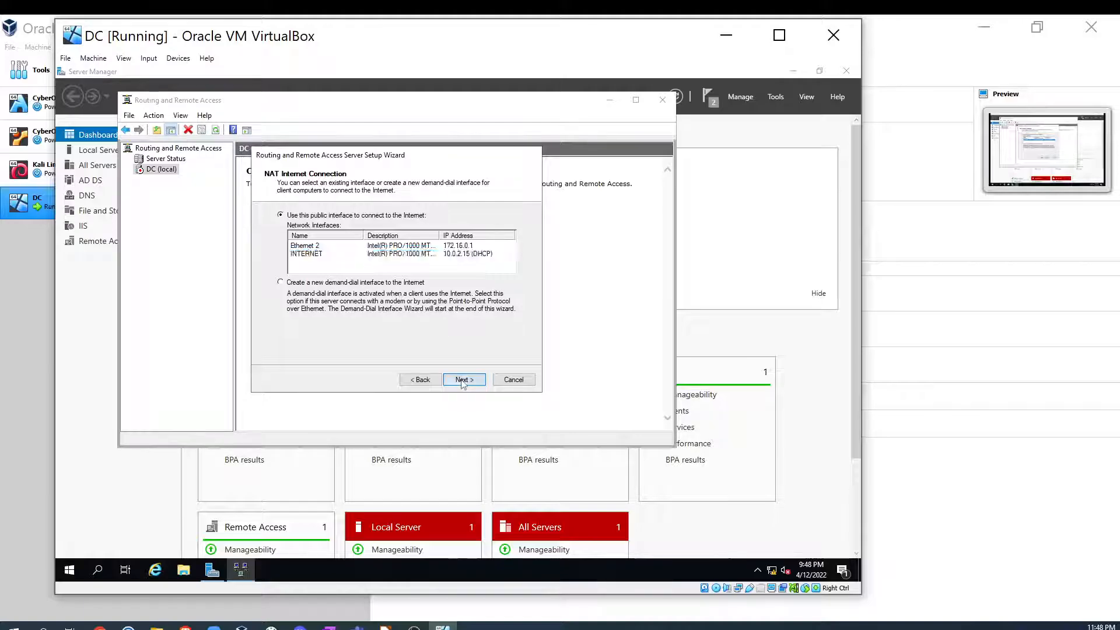
click(464, 380)
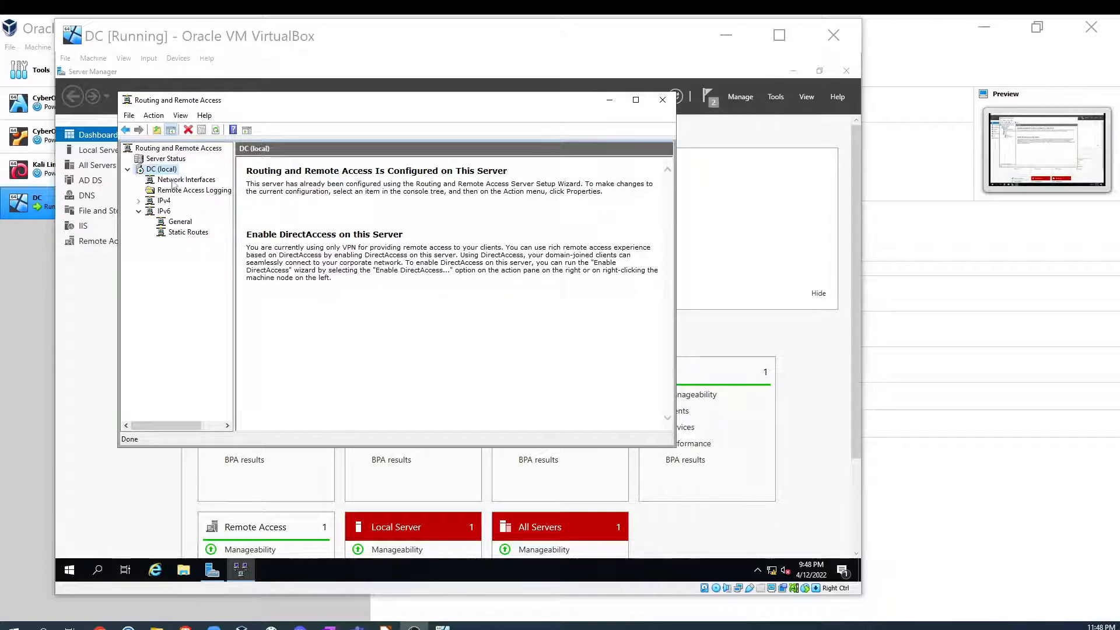
click(175, 180)
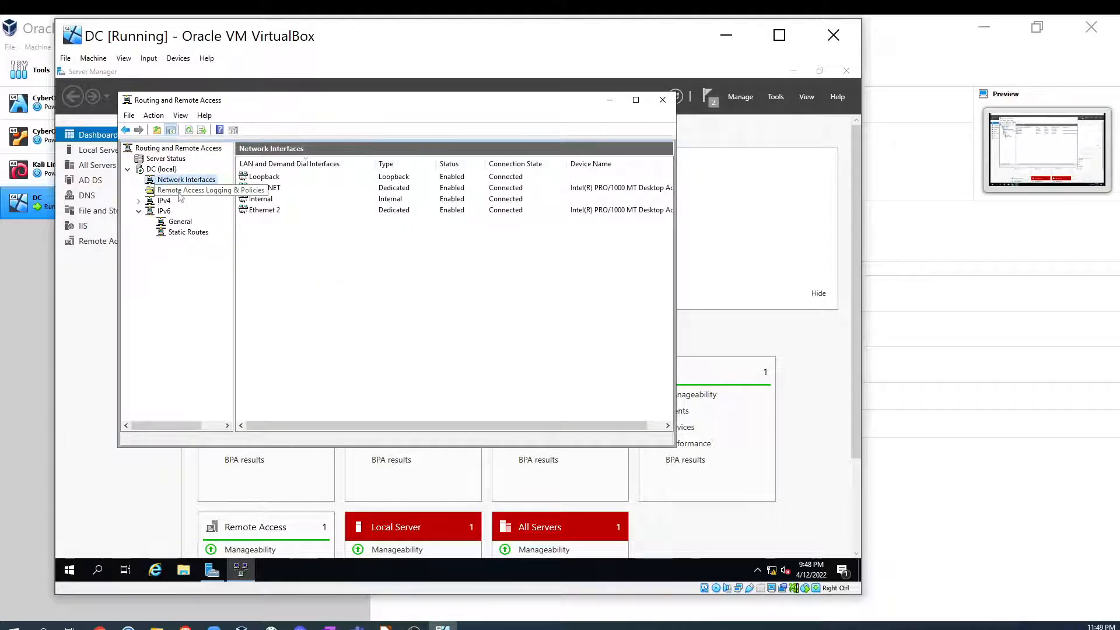
- Review the configured server's network interfaces and IPv4/IPv6 nodes, and compare with the lab diagram slide
click(177, 190)
click(163, 211)
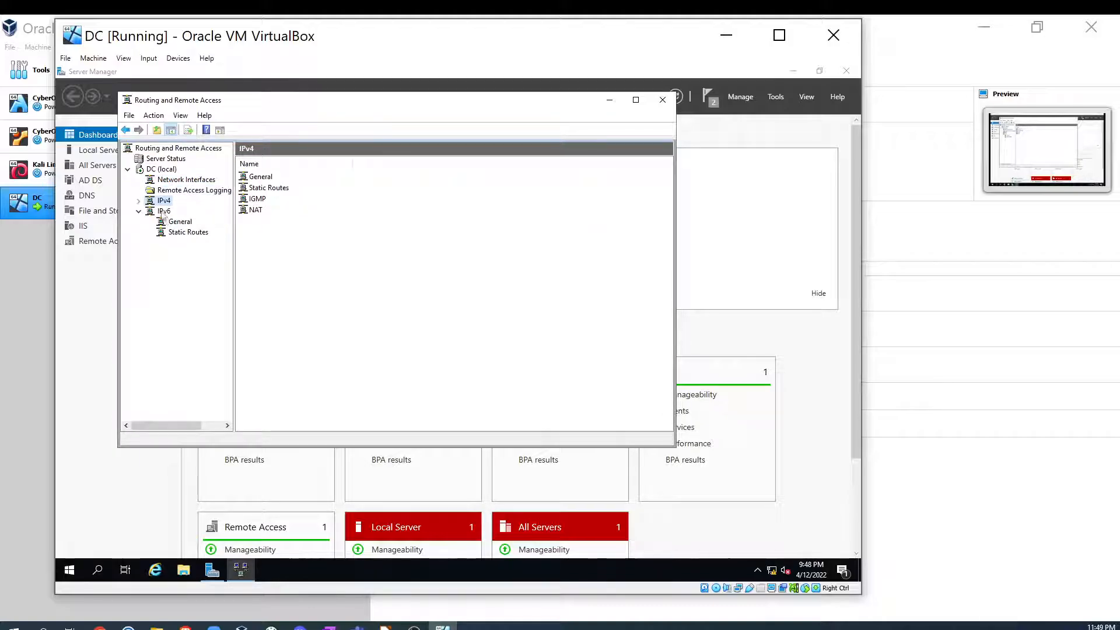
click(171, 222)
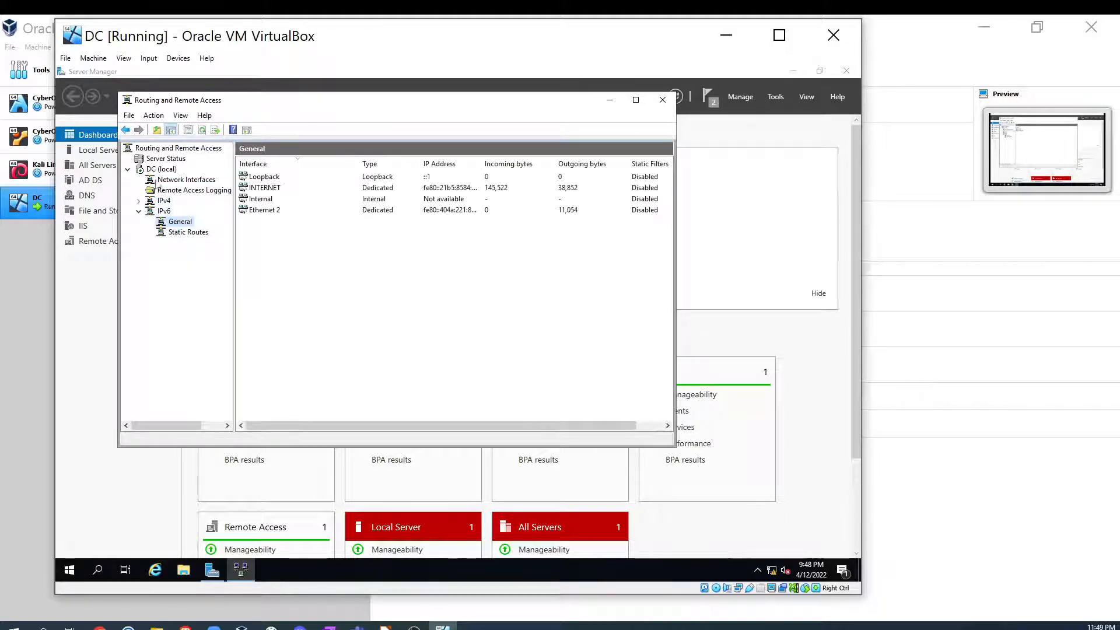
click(158, 159)
click(158, 169)
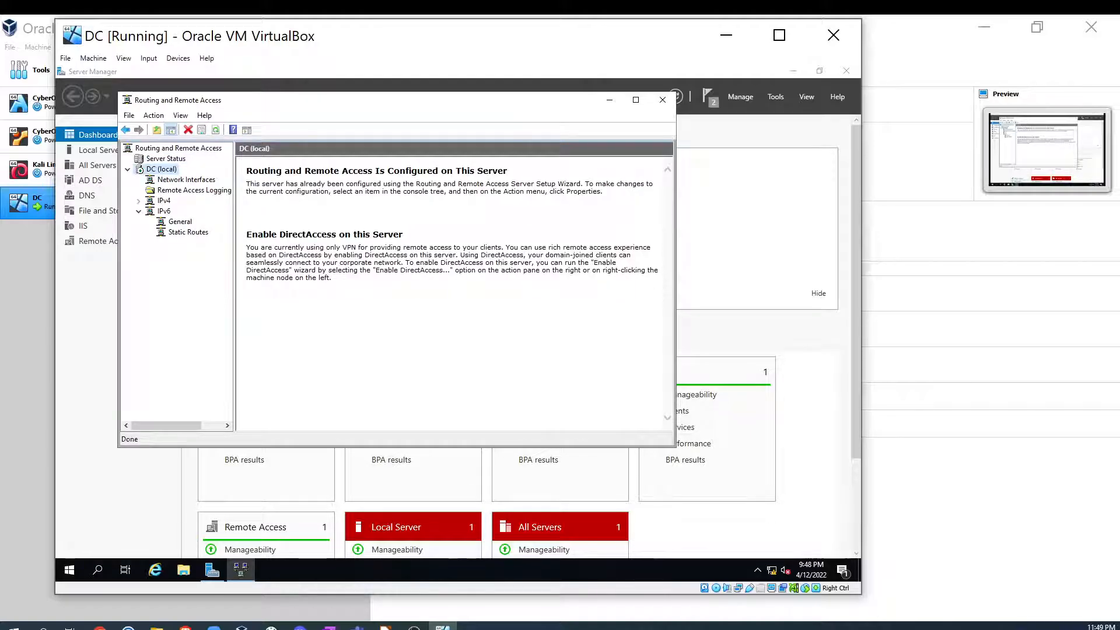
click(384, 627)
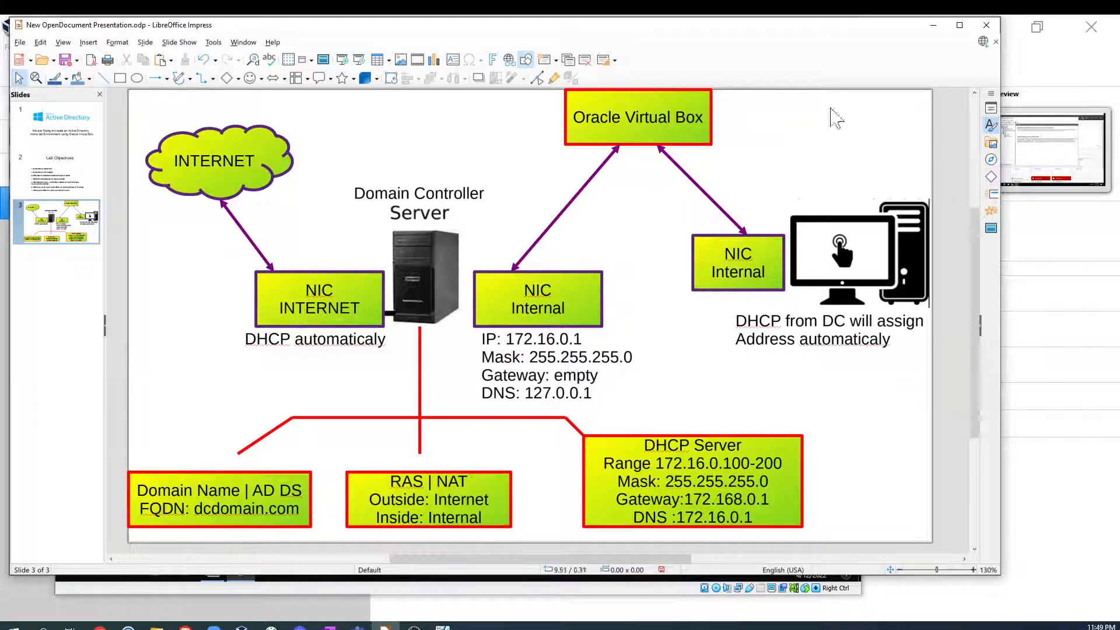
click(933, 25)
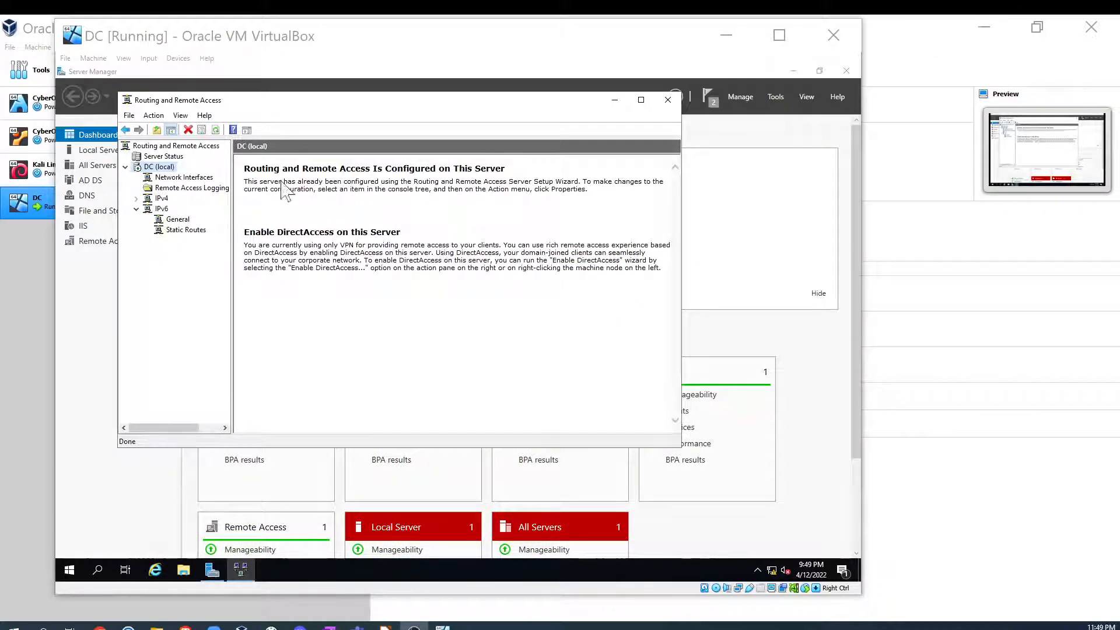
- Close the Routing and Remote Access console and remove the Feature installation task from the notifications
click(668, 100)
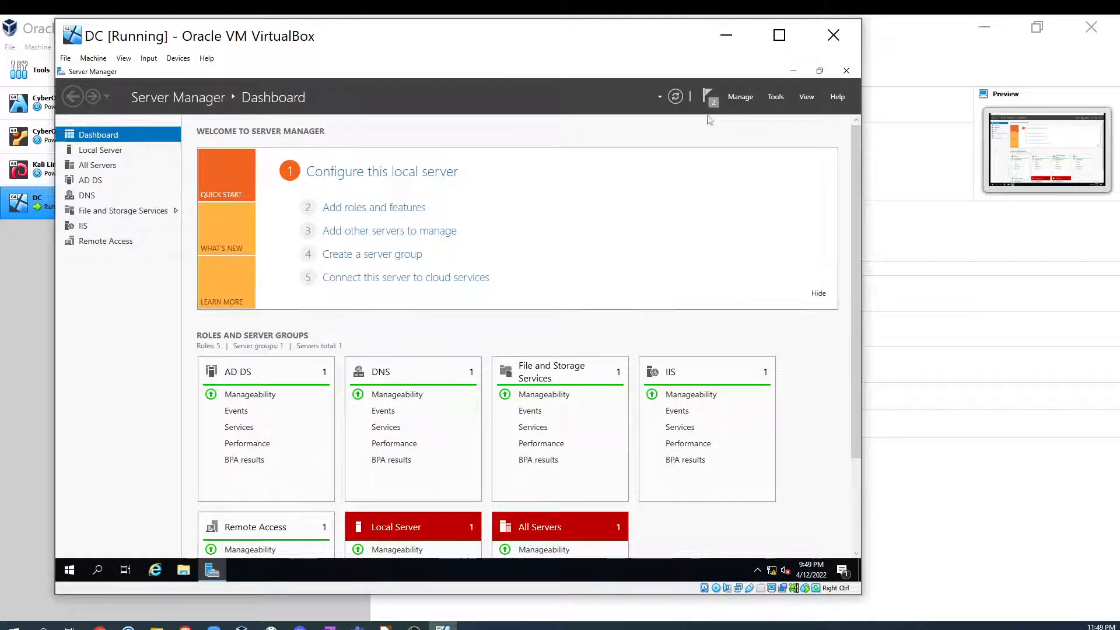
click(708, 98)
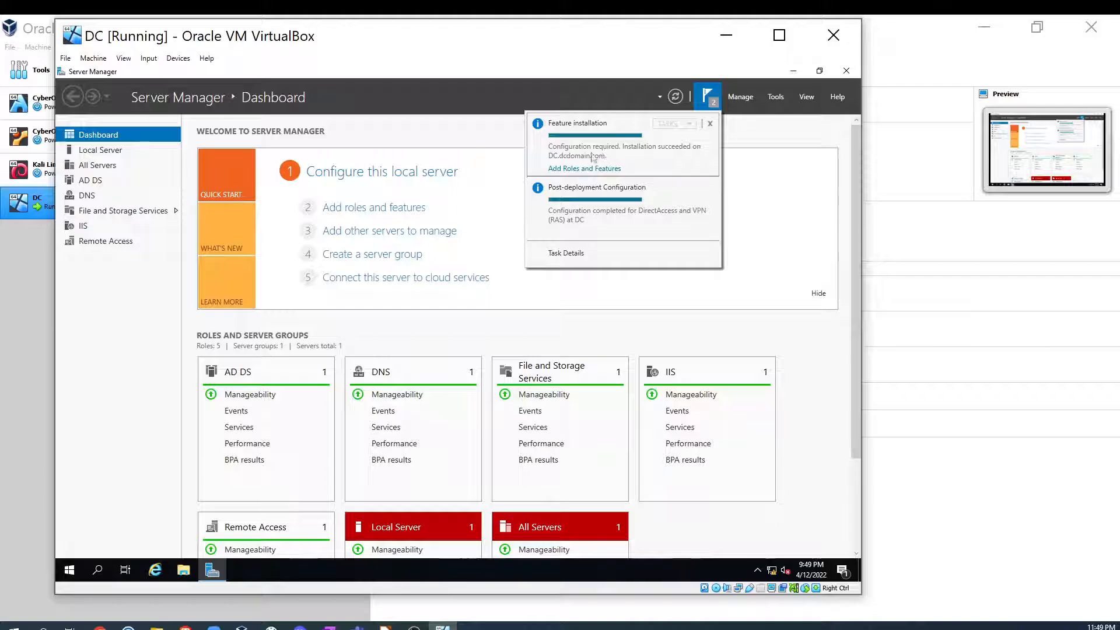
click(710, 124)
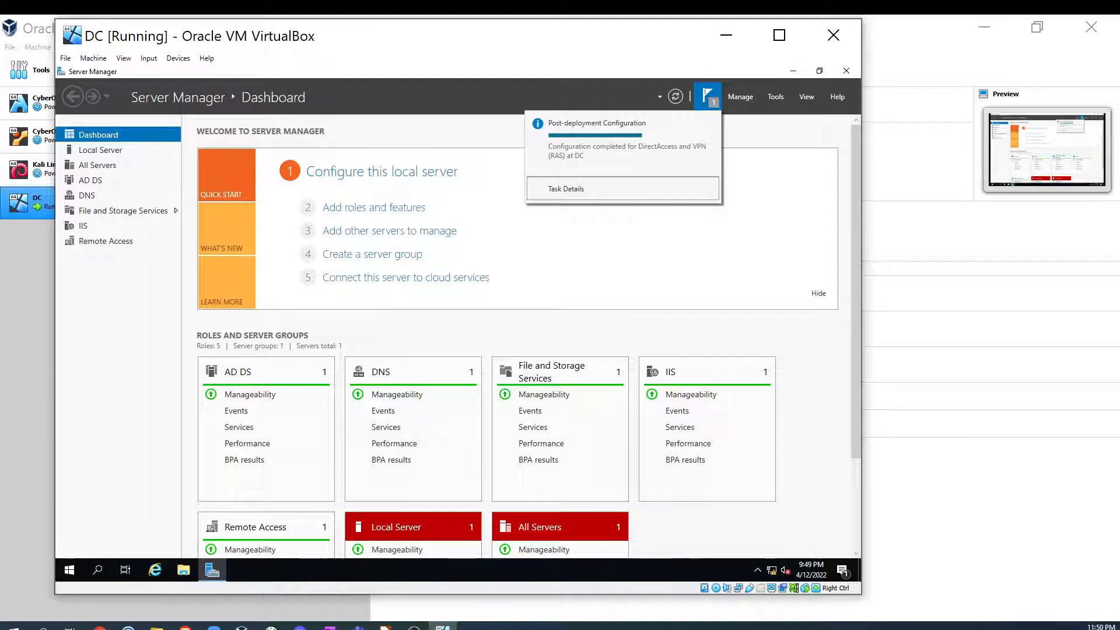
- Restart the domain controller server, keeping Other (Unplanned) as the shutdown reason
click(69, 570)
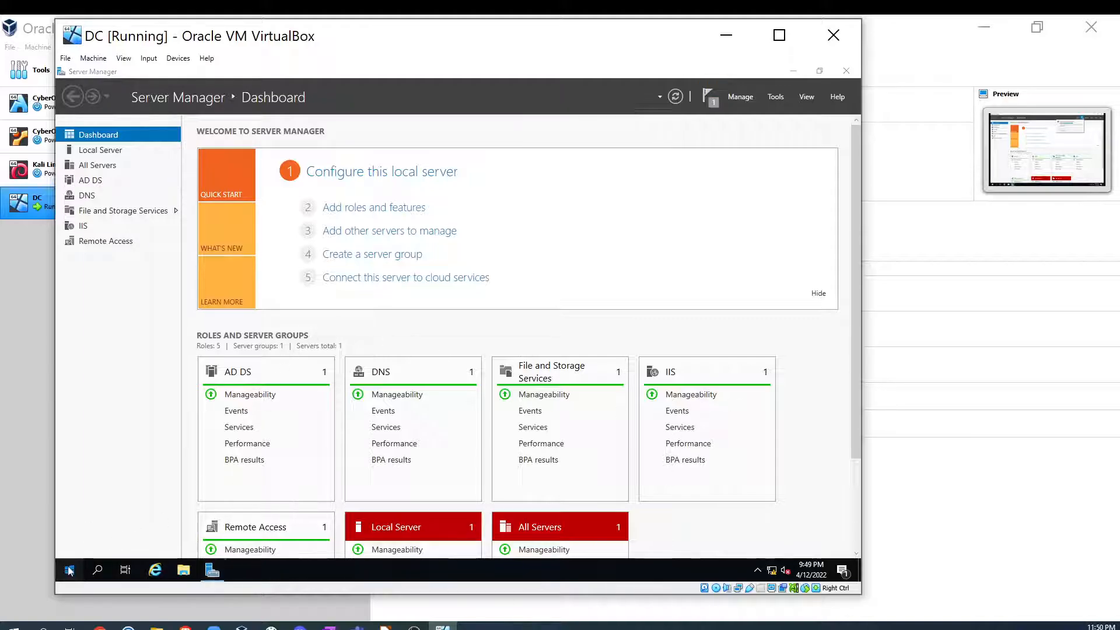
click(68, 546)
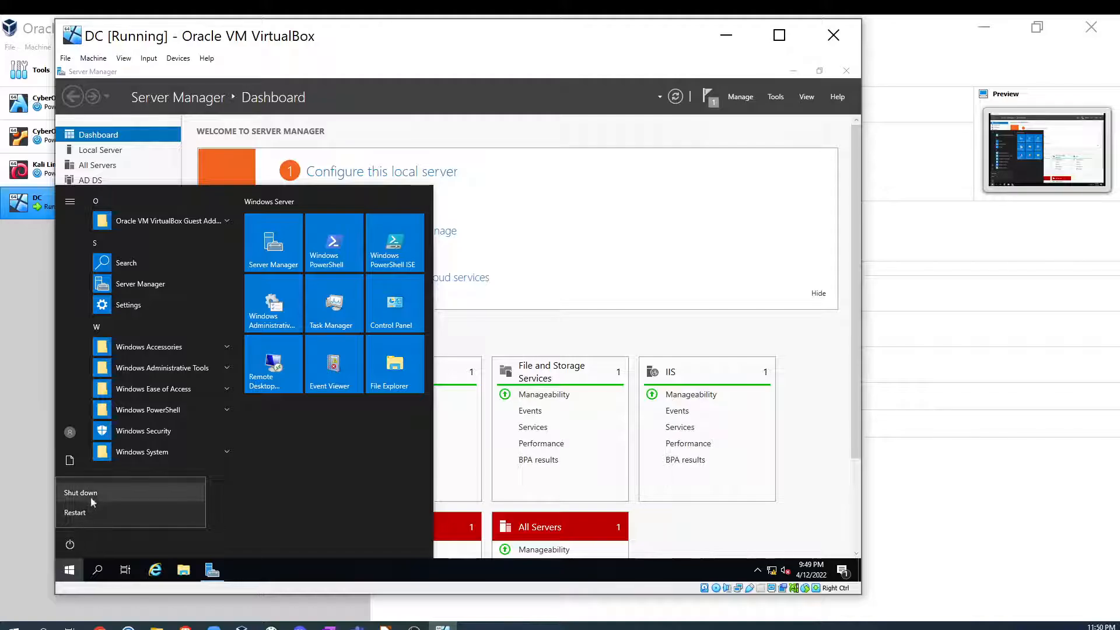
click(94, 516)
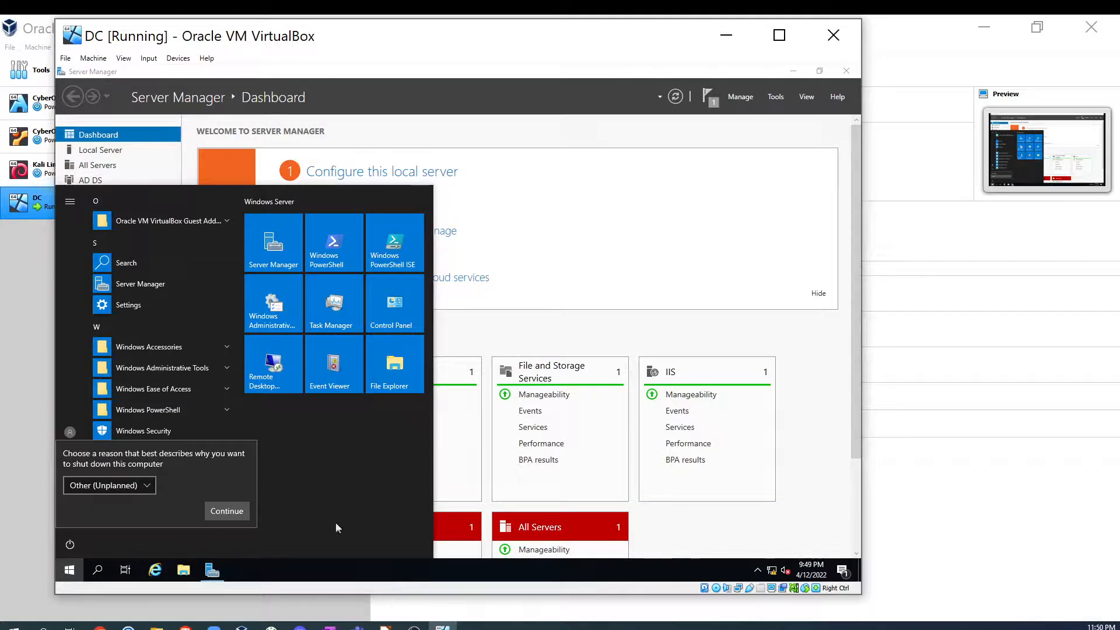
click(238, 516)
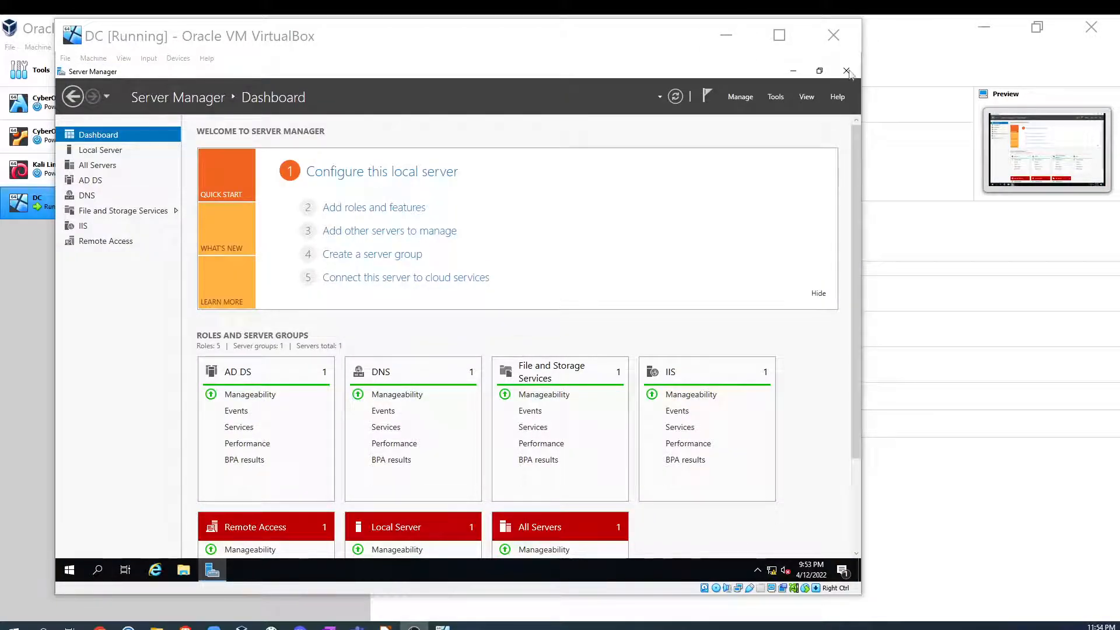
- Close Server Manager and switch to the lab diagram in LibreOffice Impress
click(846, 71)
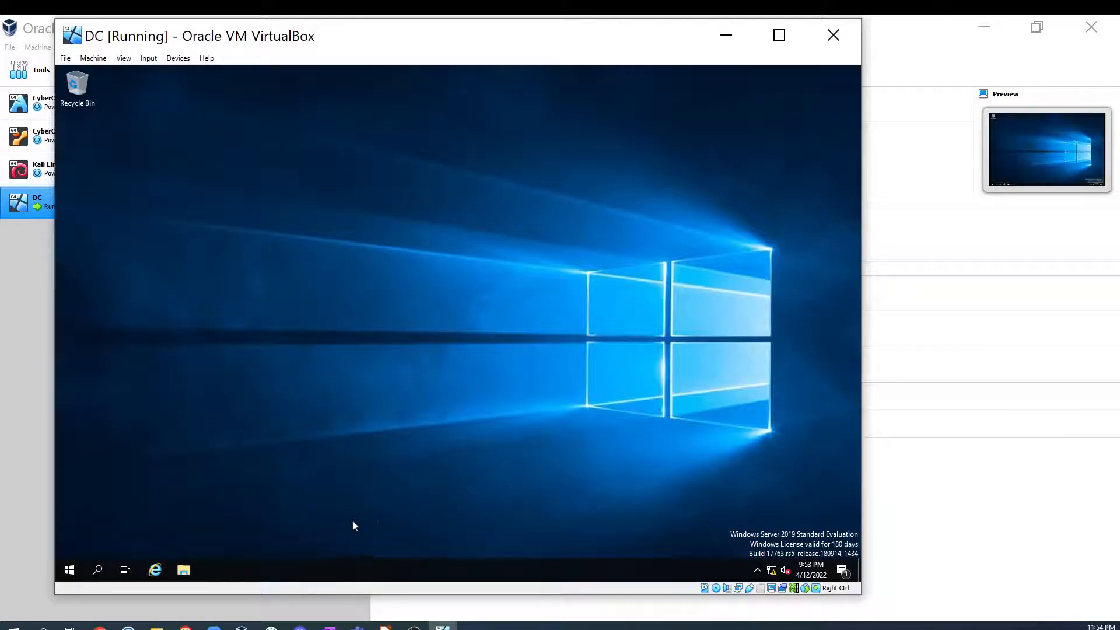
click(385, 626)
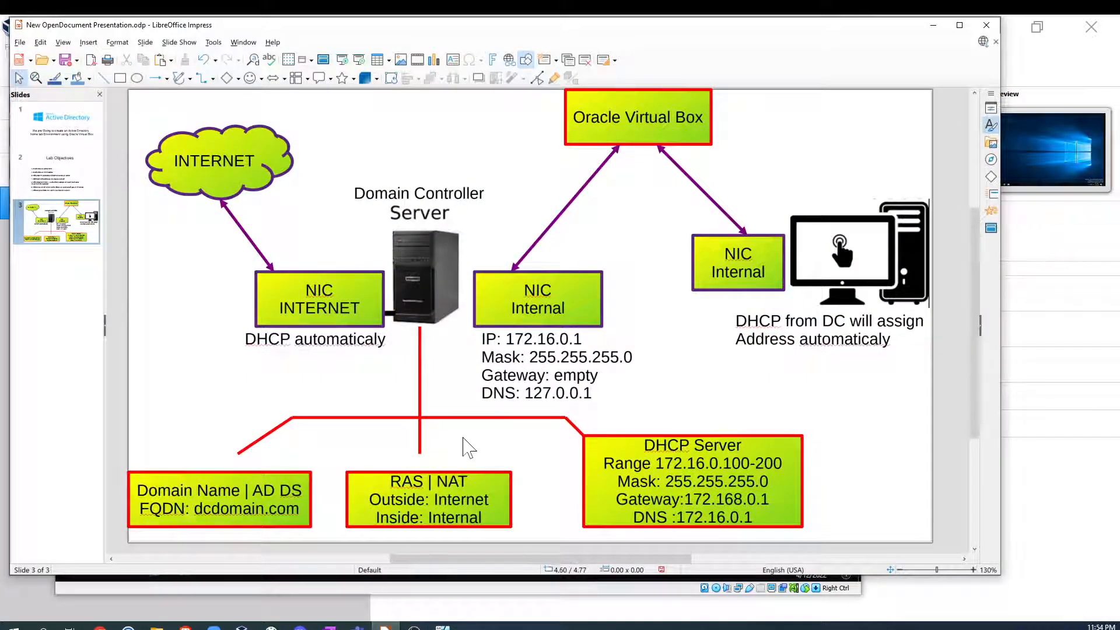
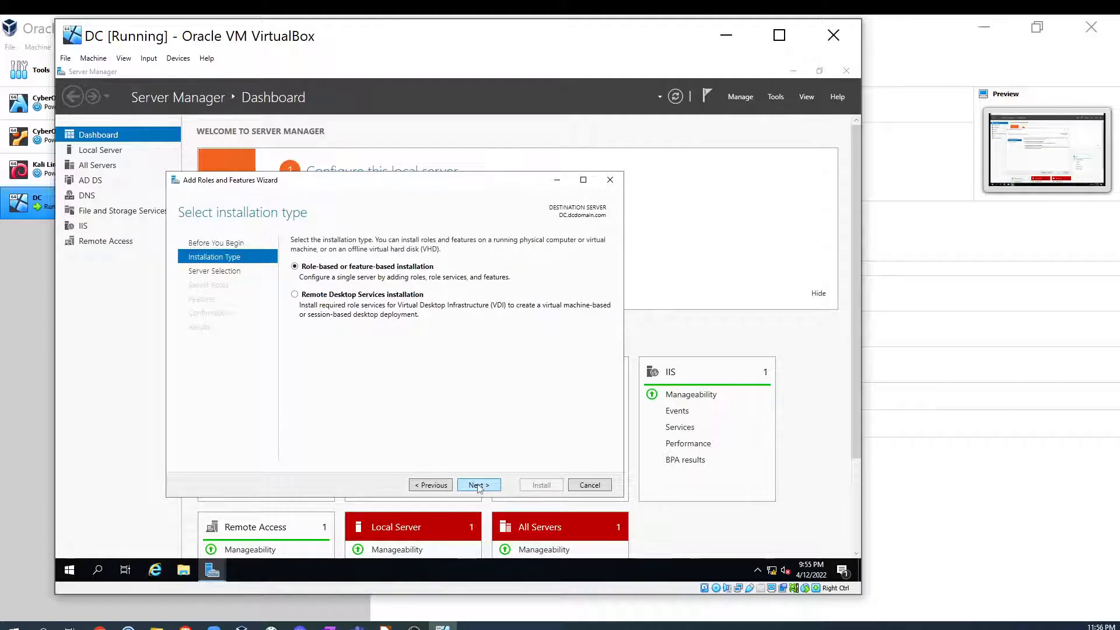
- Install the DHCP Server role with its management tools through the Add Roles and Features wizard
click(477, 485)
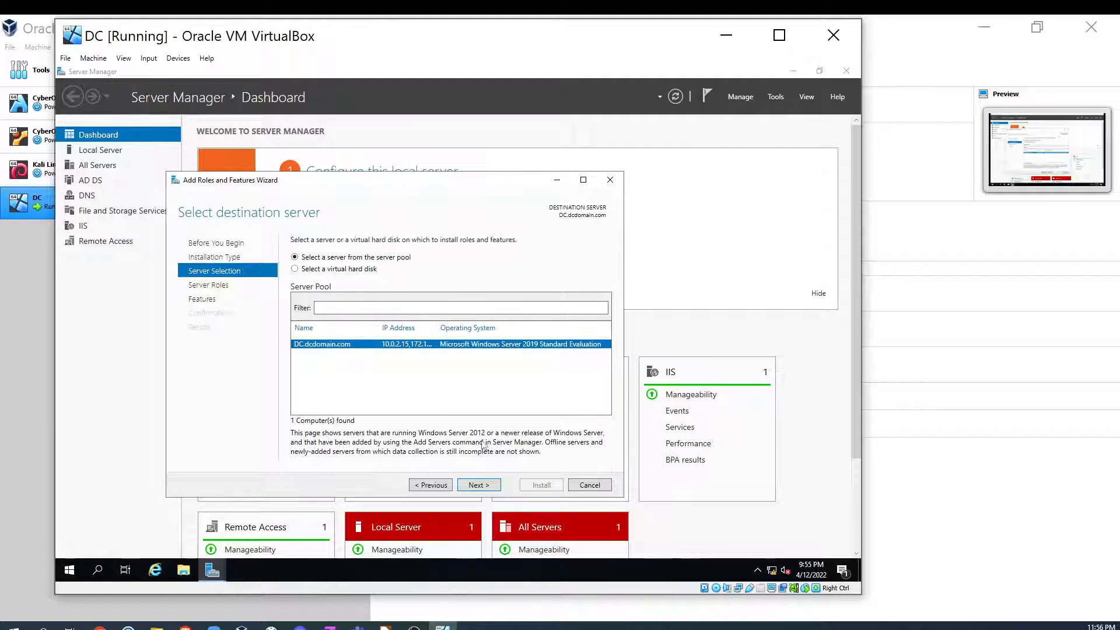
click(486, 487)
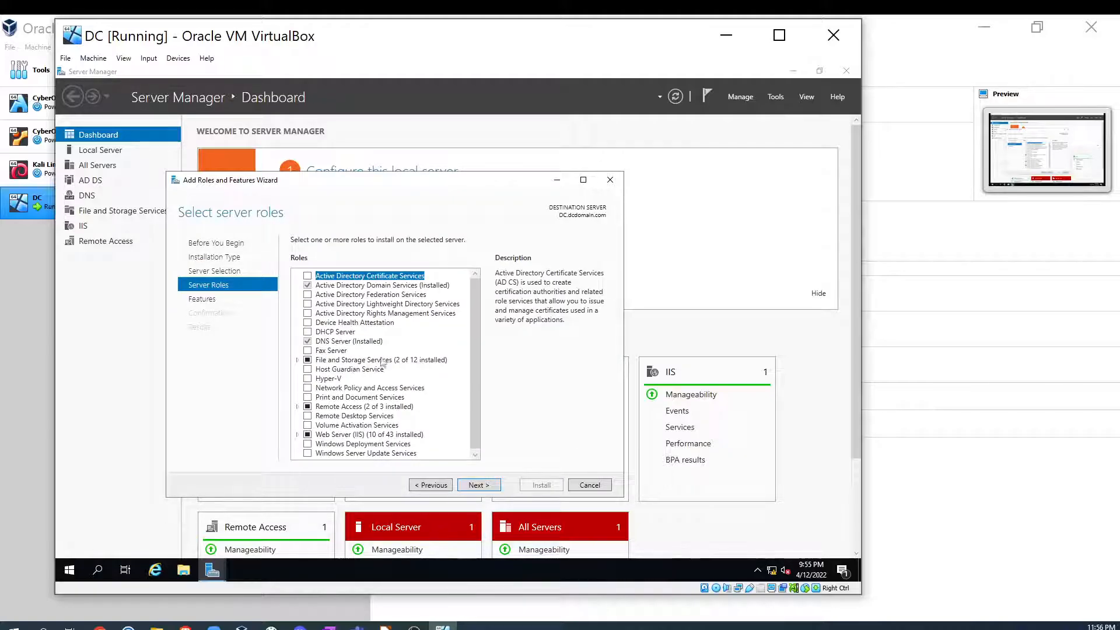
click(308, 332)
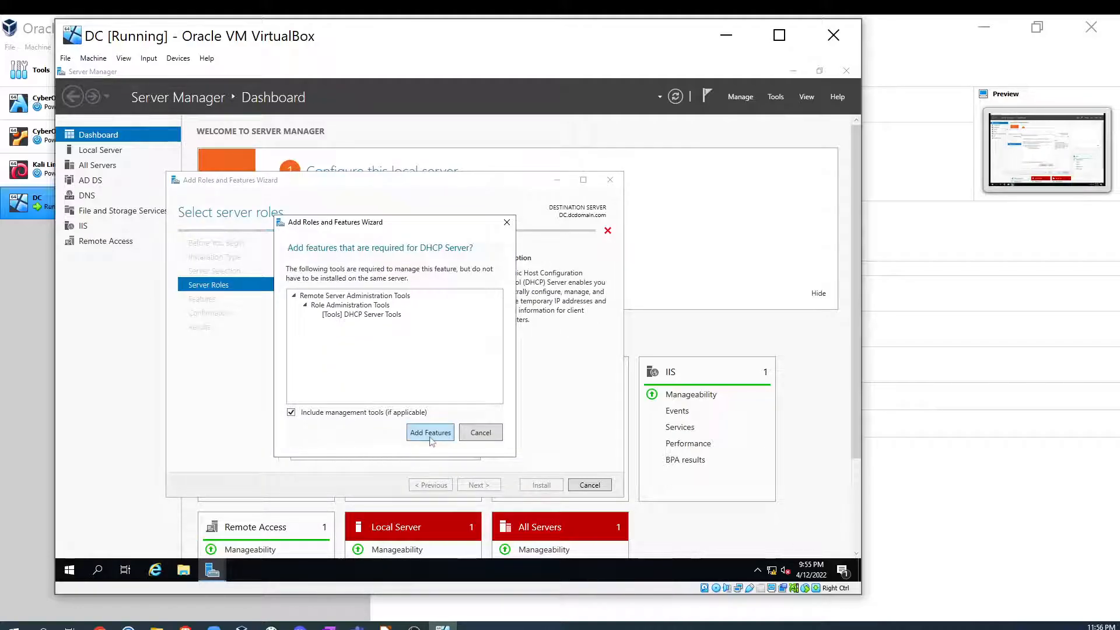
click(430, 432)
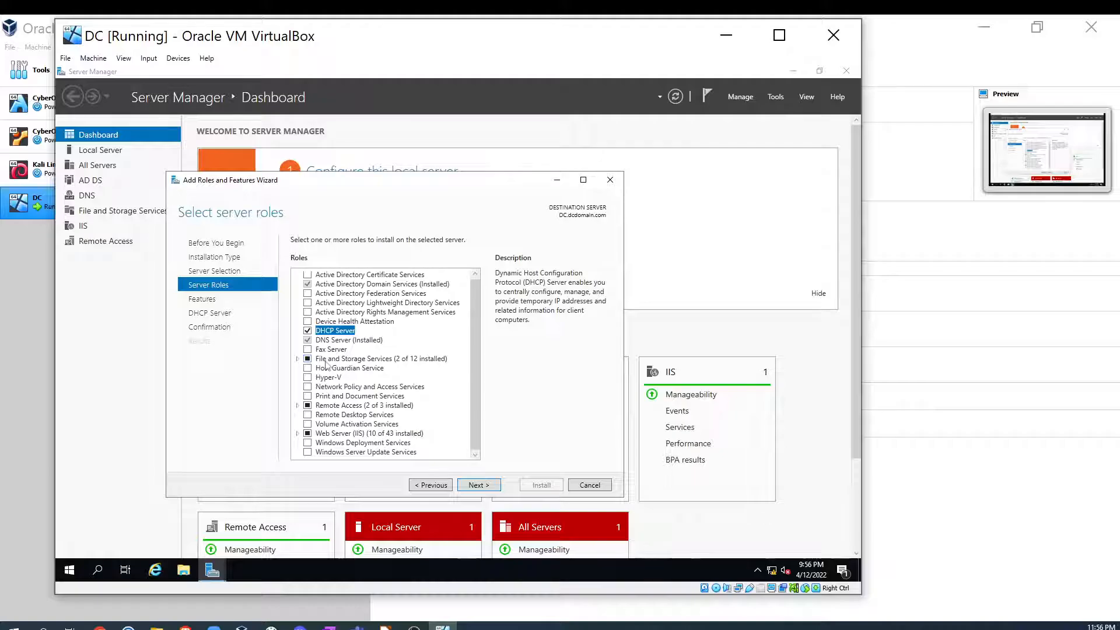
click(475, 485)
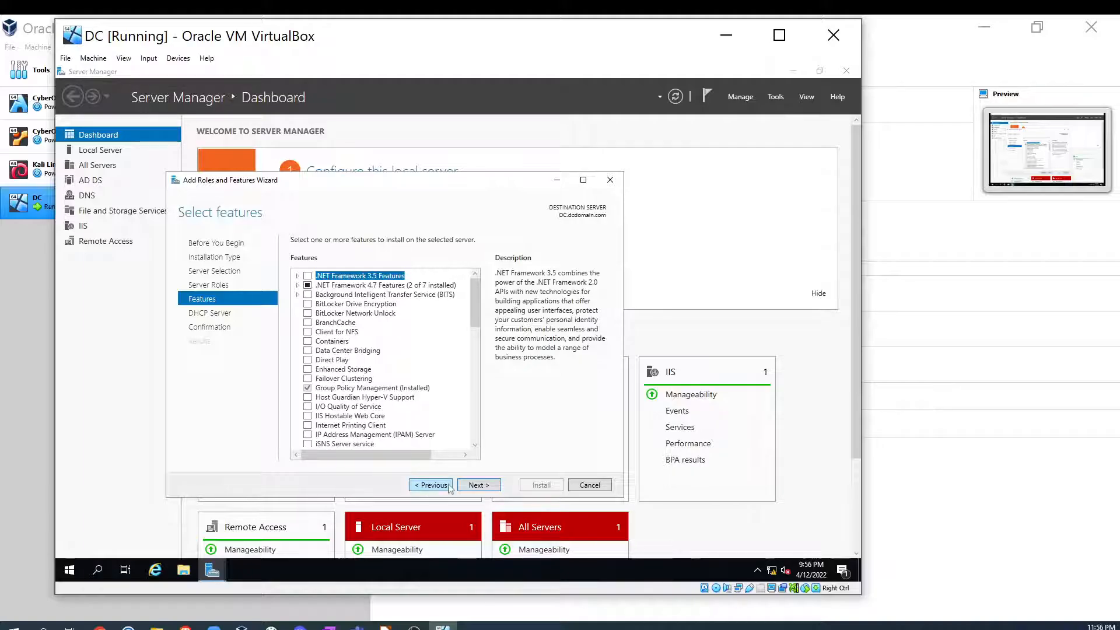
click(480, 485)
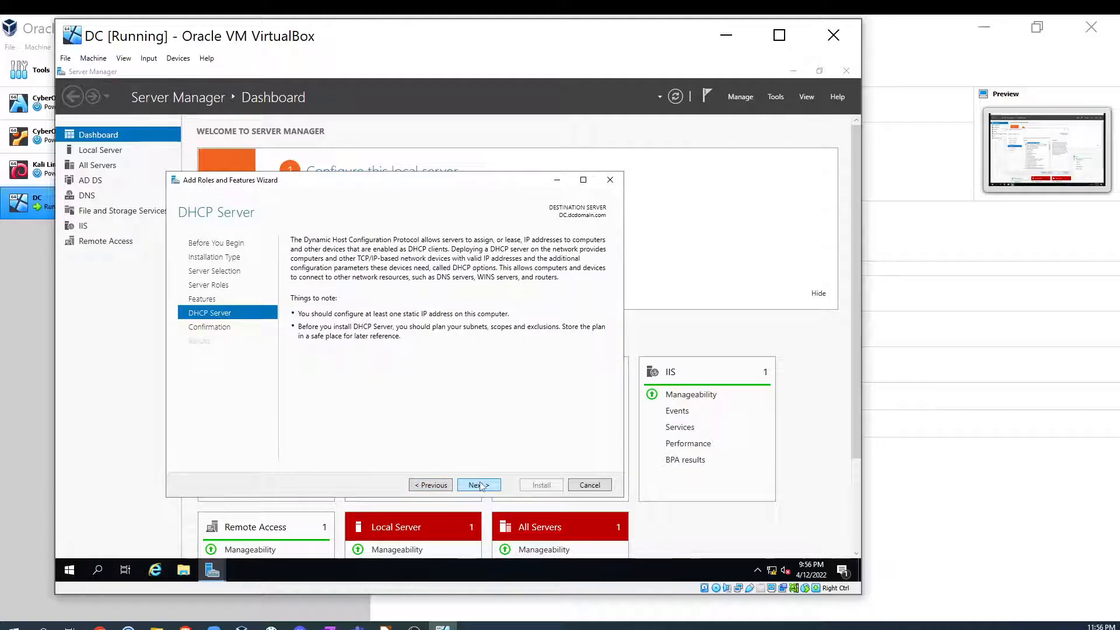
click(479, 486)
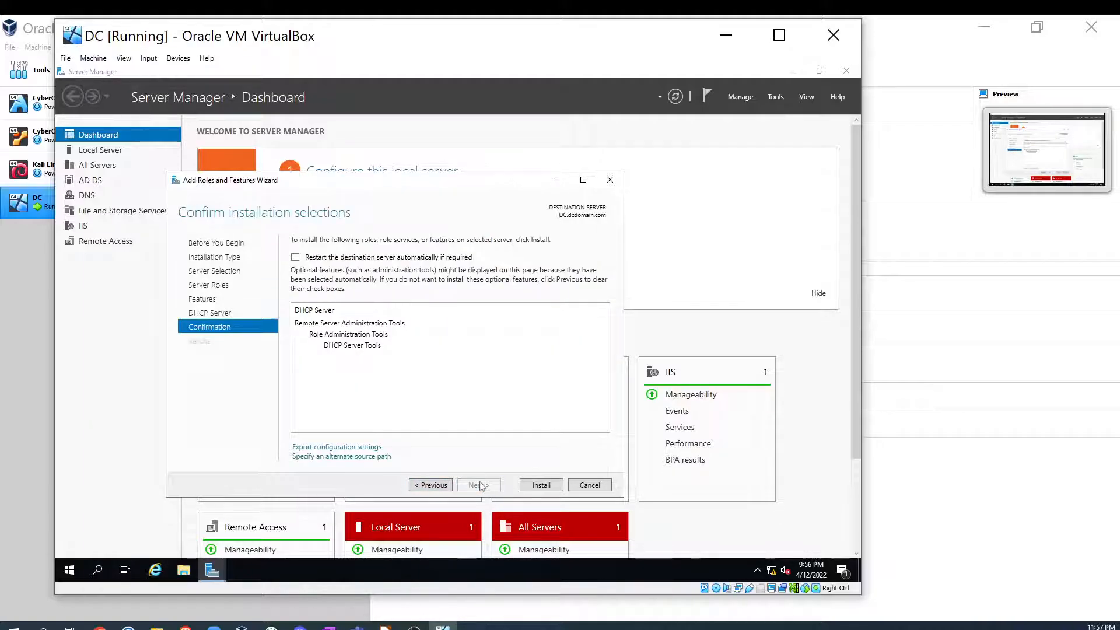
click(540, 485)
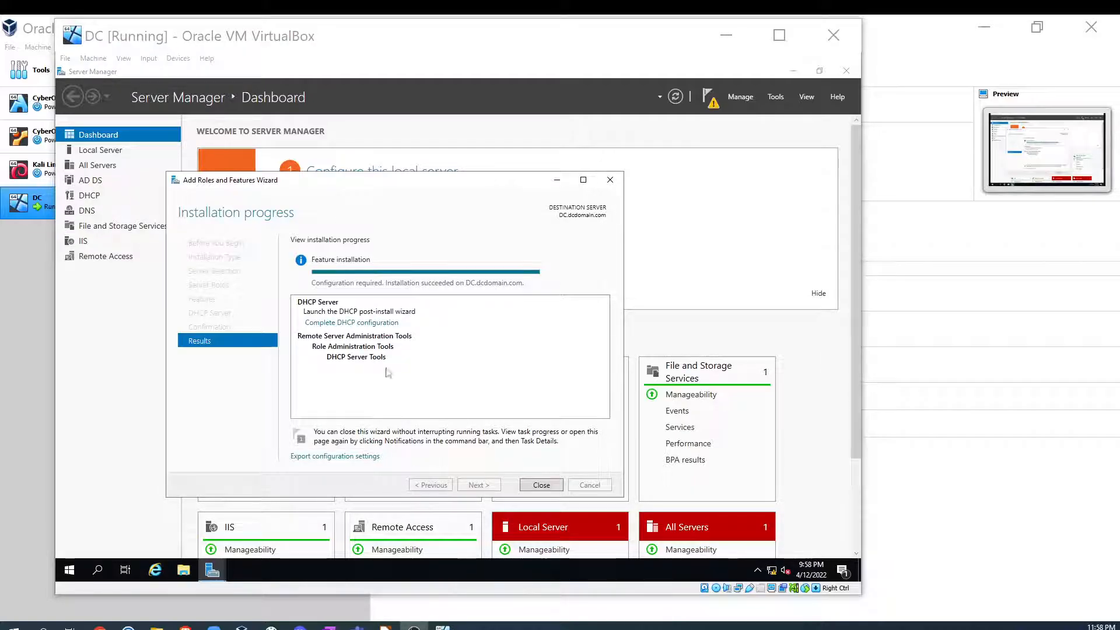
click(541, 486)
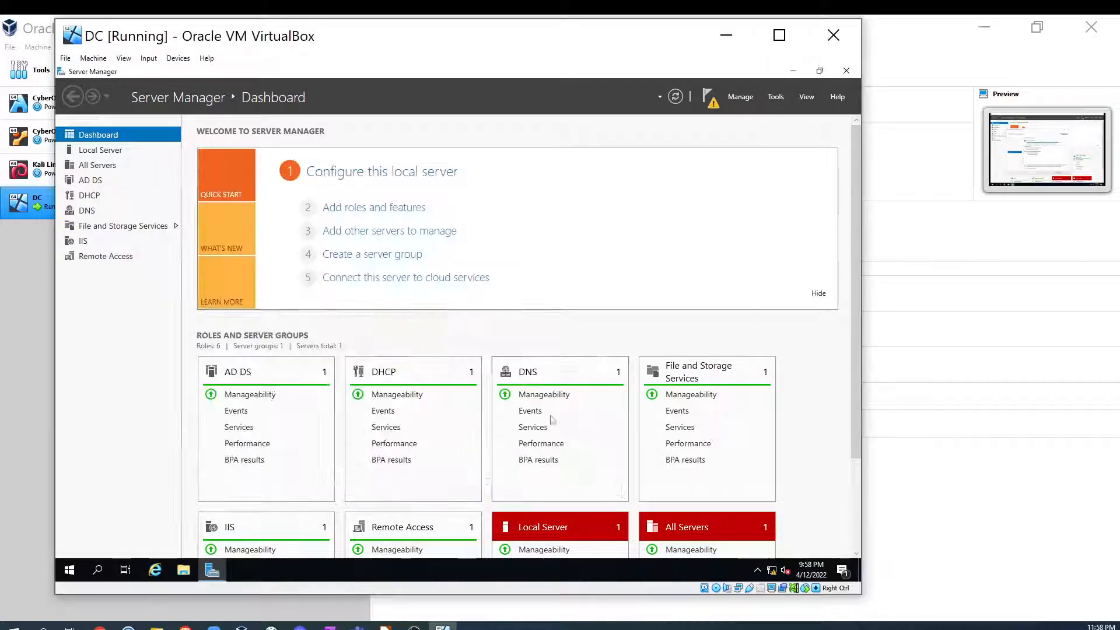
- Complete the DHCP post-install configuration, authorizing the server with the current domain administrator credentials
click(708, 103)
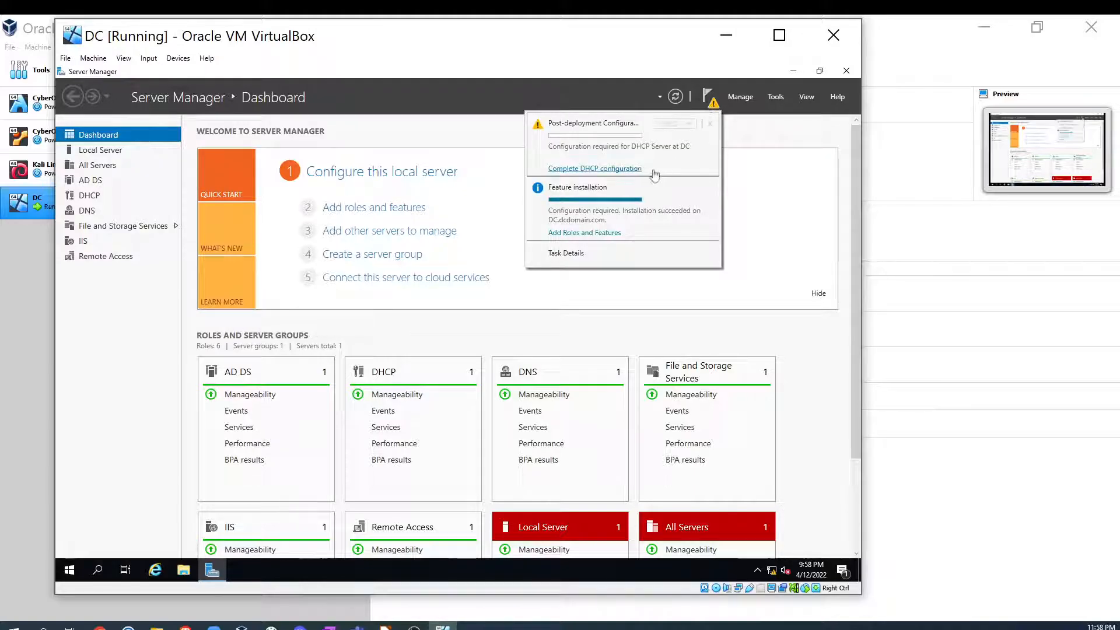
click(583, 169)
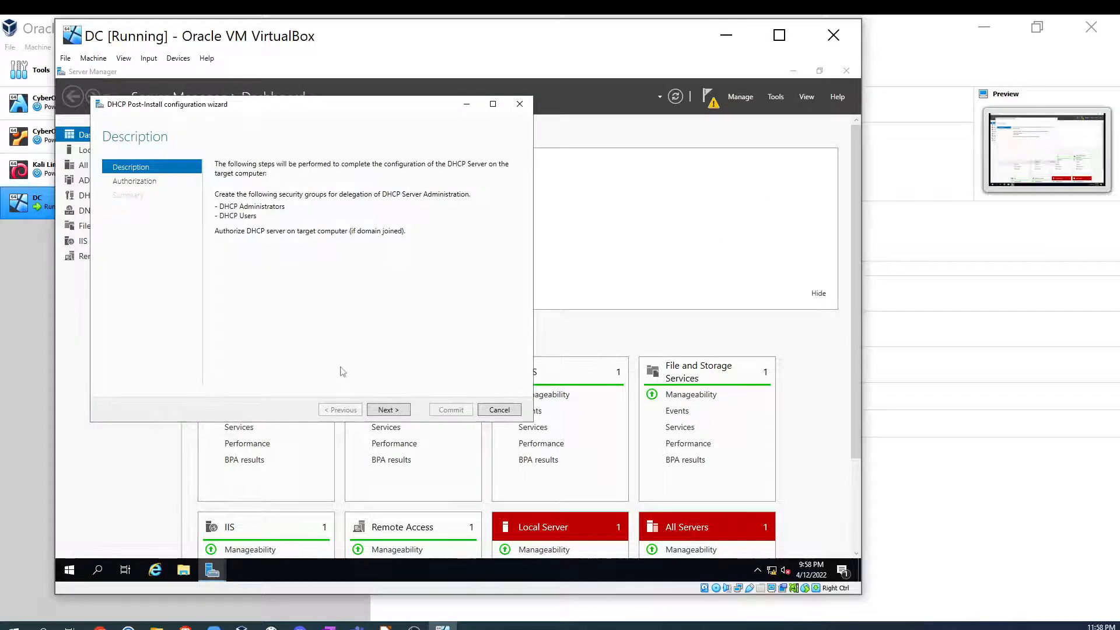
click(388, 410)
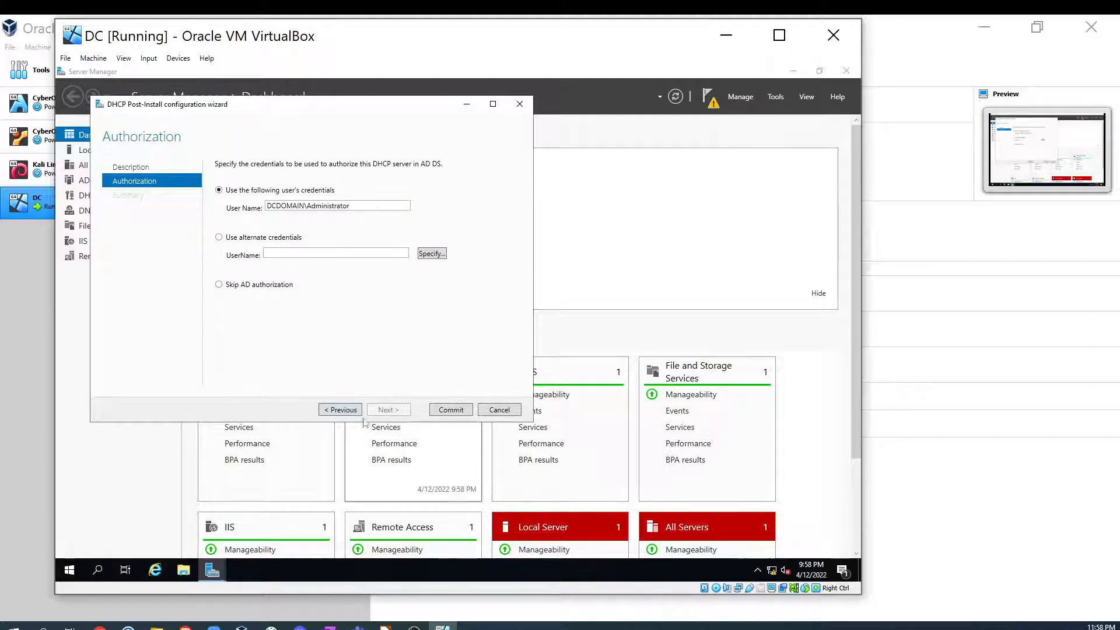
click(451, 410)
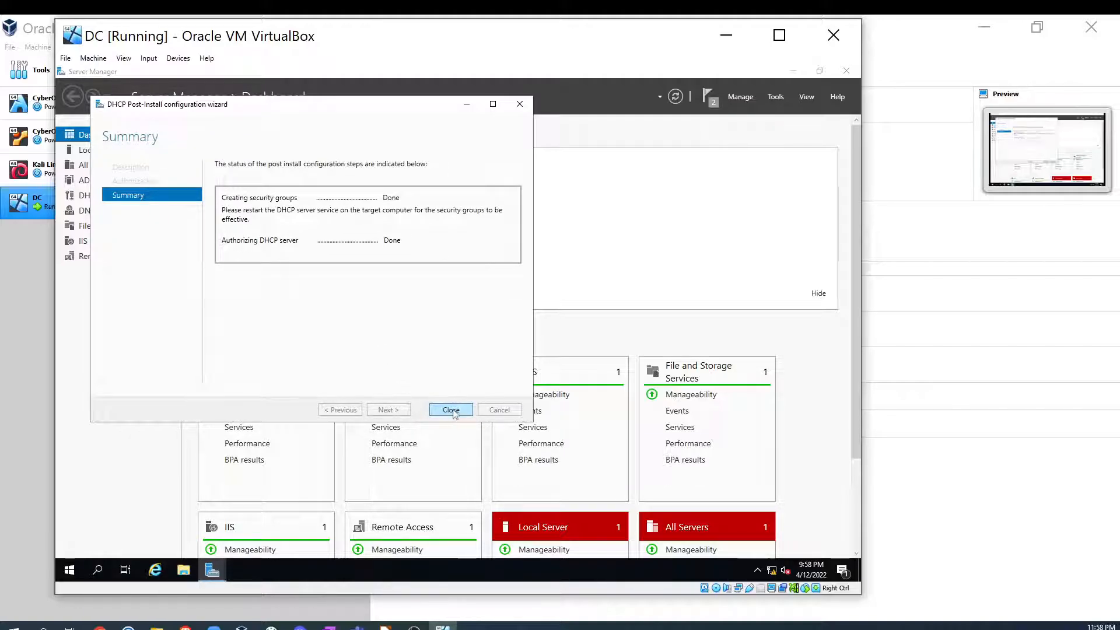
click(451, 410)
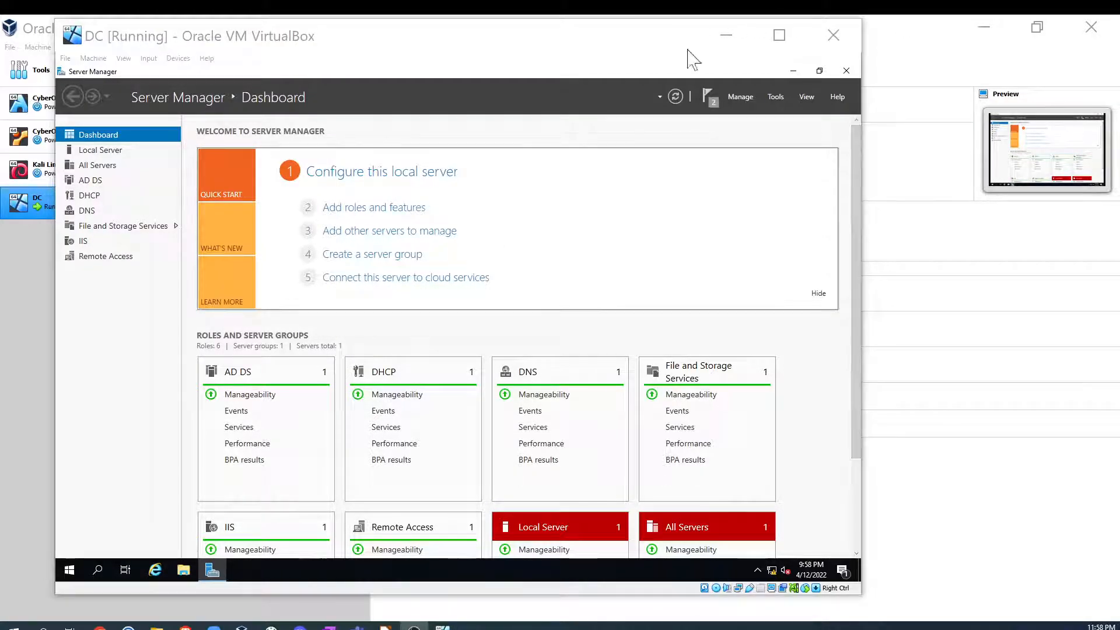
- Open the DHCP console, enlarge its window and tree pane, and expand the dc.dcdomain.com server node
click(773, 97)
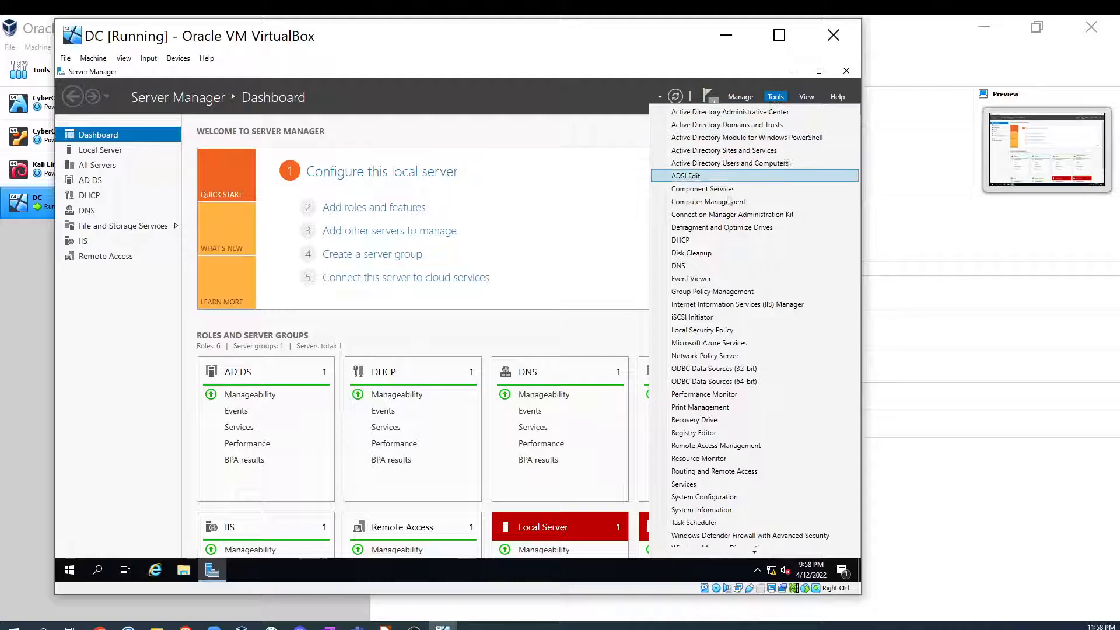
click(710, 240)
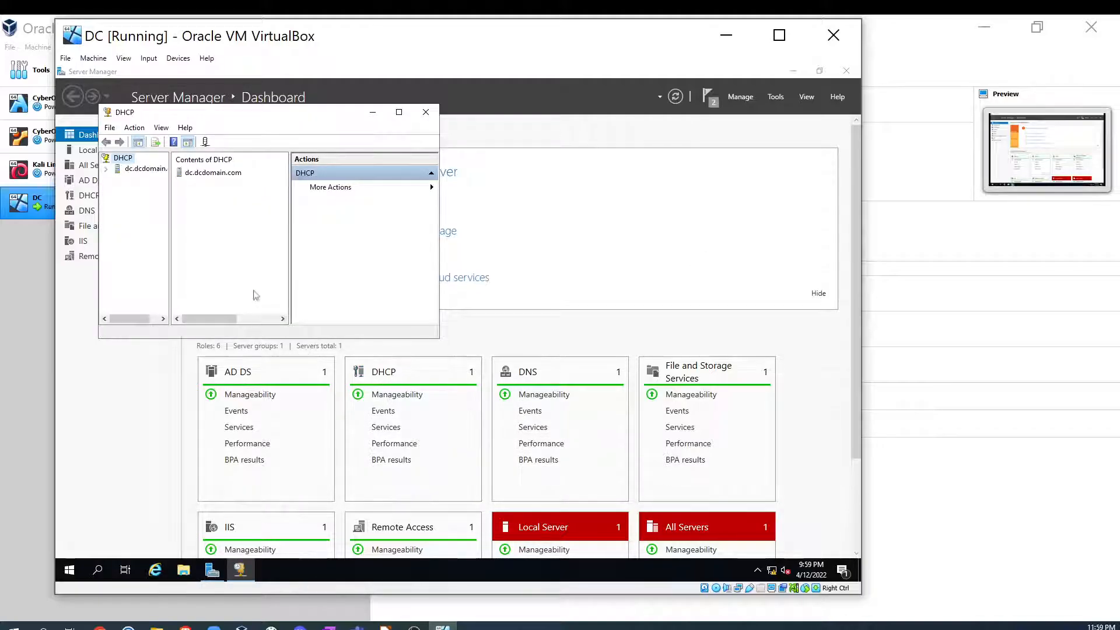
drag(438, 338, 701, 479)
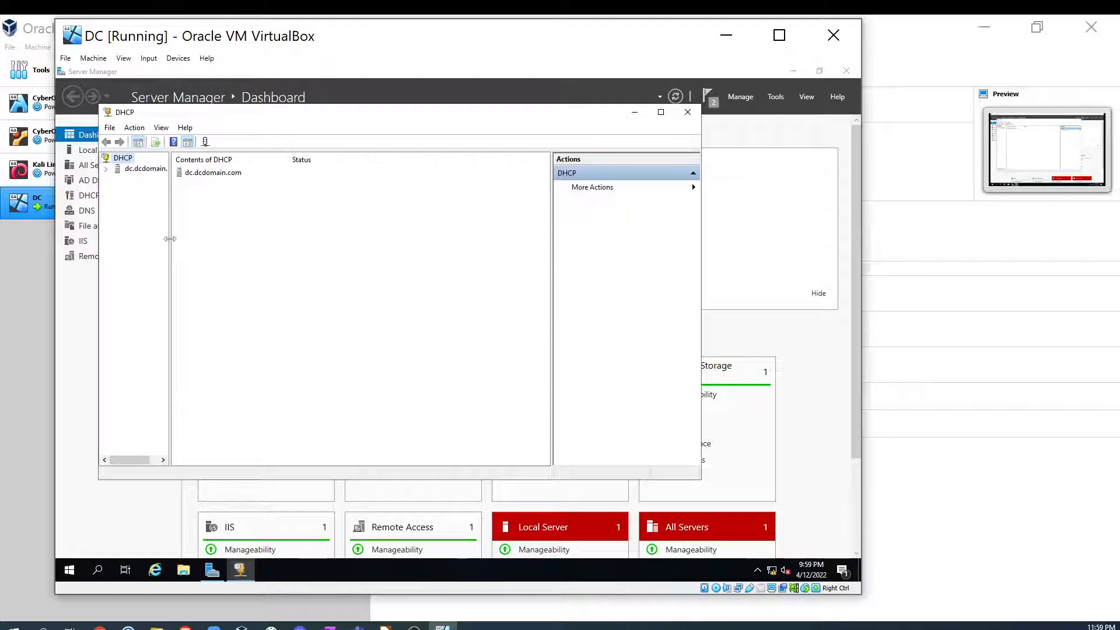
drag(170, 239, 292, 239)
click(106, 169)
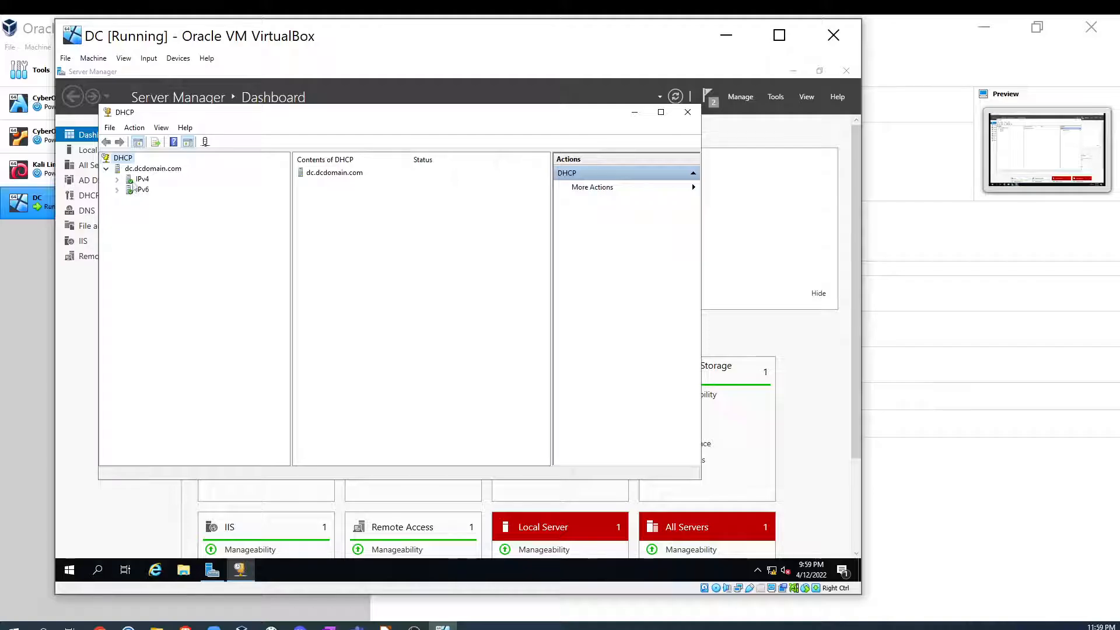
- Browse the IPv4 node's Server Options, Policies and Filters in the DHCP console
click(117, 180)
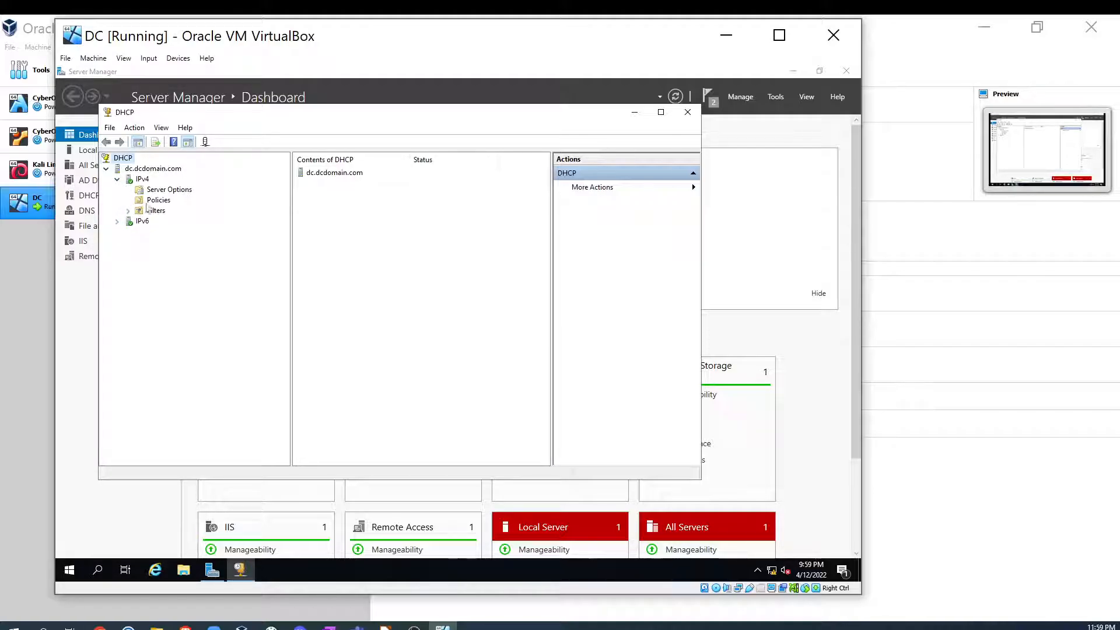
click(118, 221)
click(118, 224)
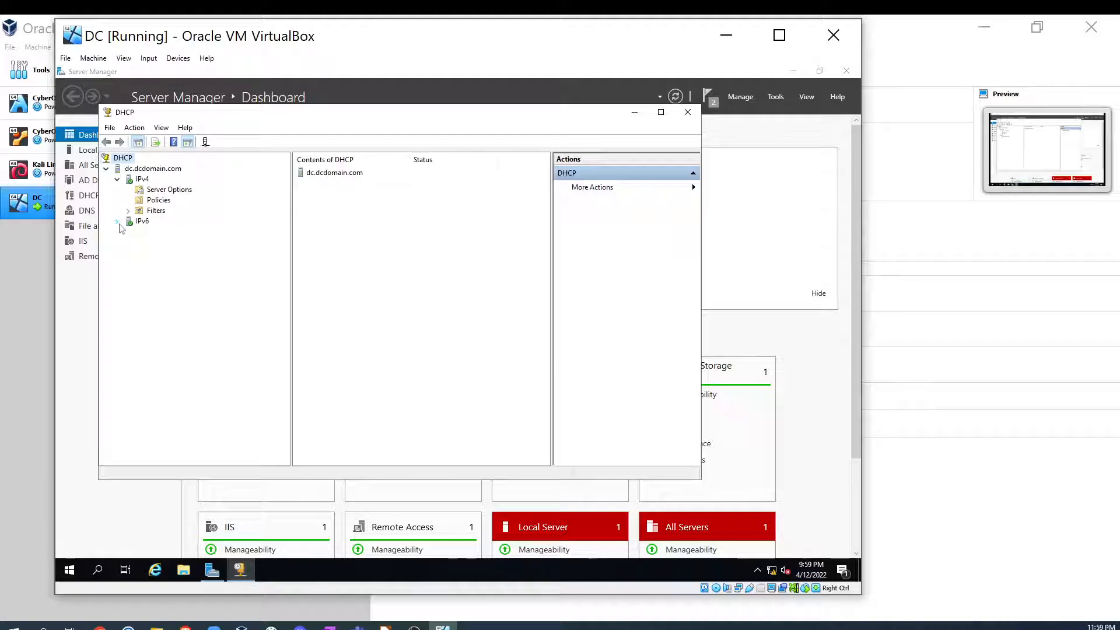
click(169, 190)
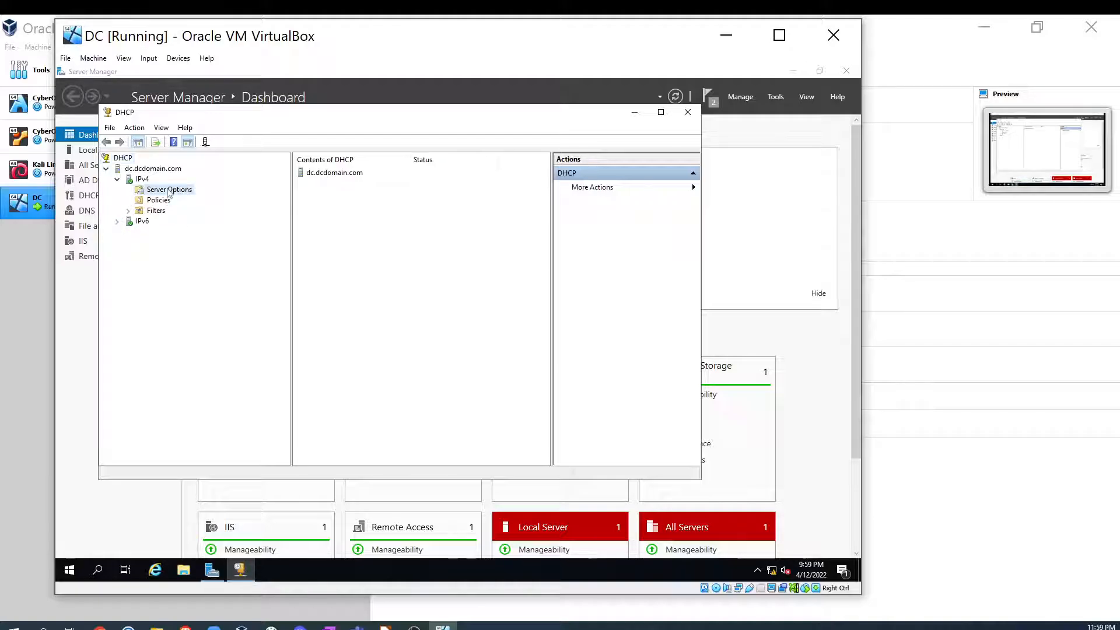
click(158, 201)
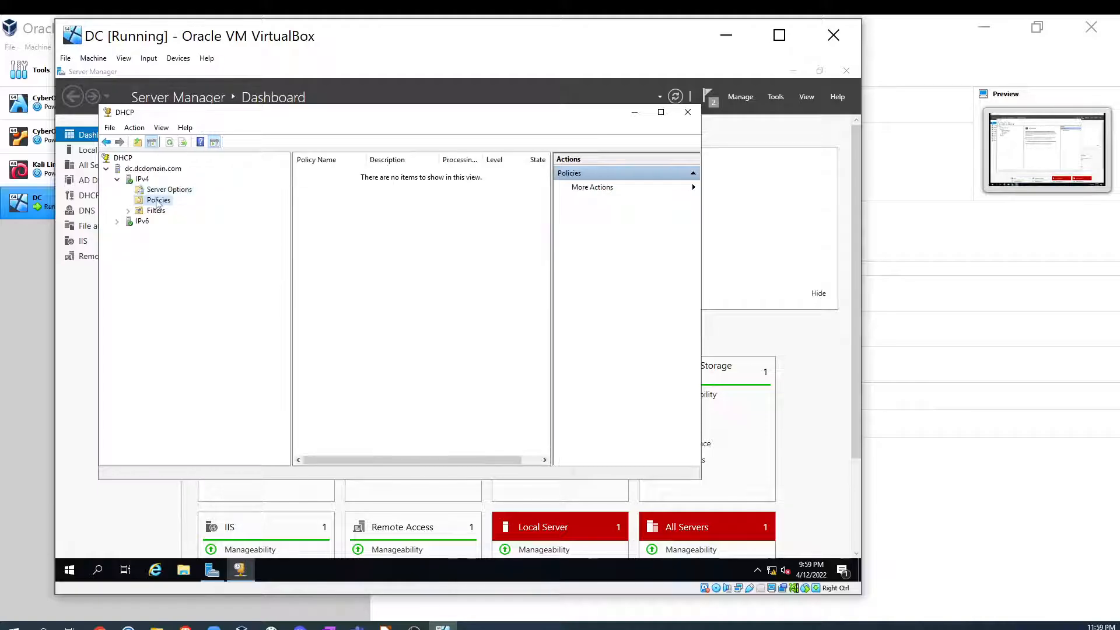
click(156, 210)
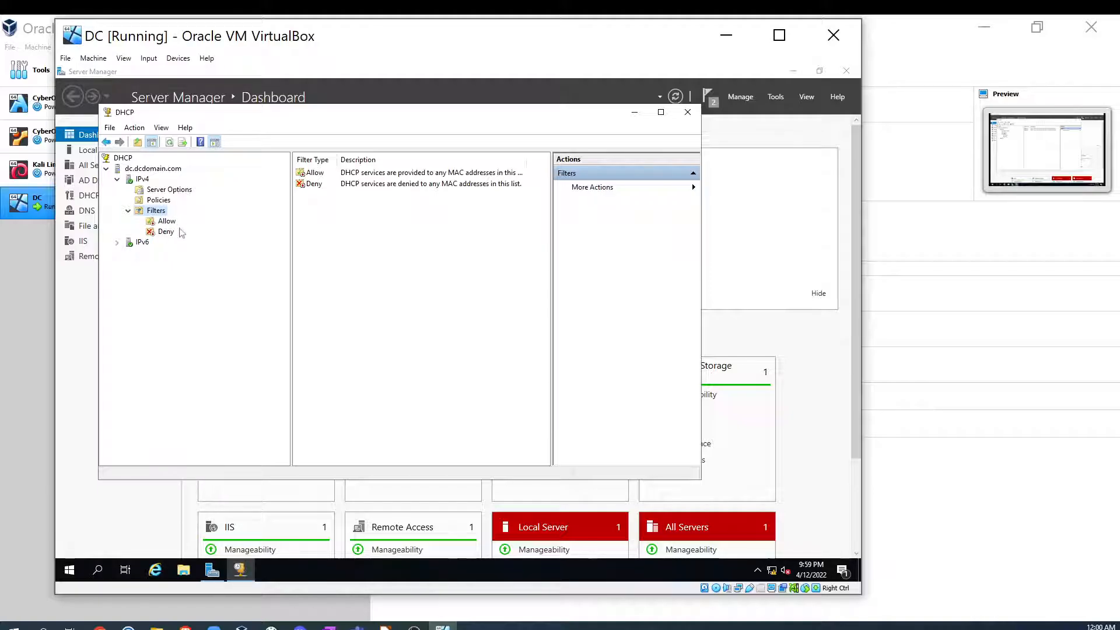
- Examine the context menu options of the DHCP server node and the IPv4 node
click(148, 169)
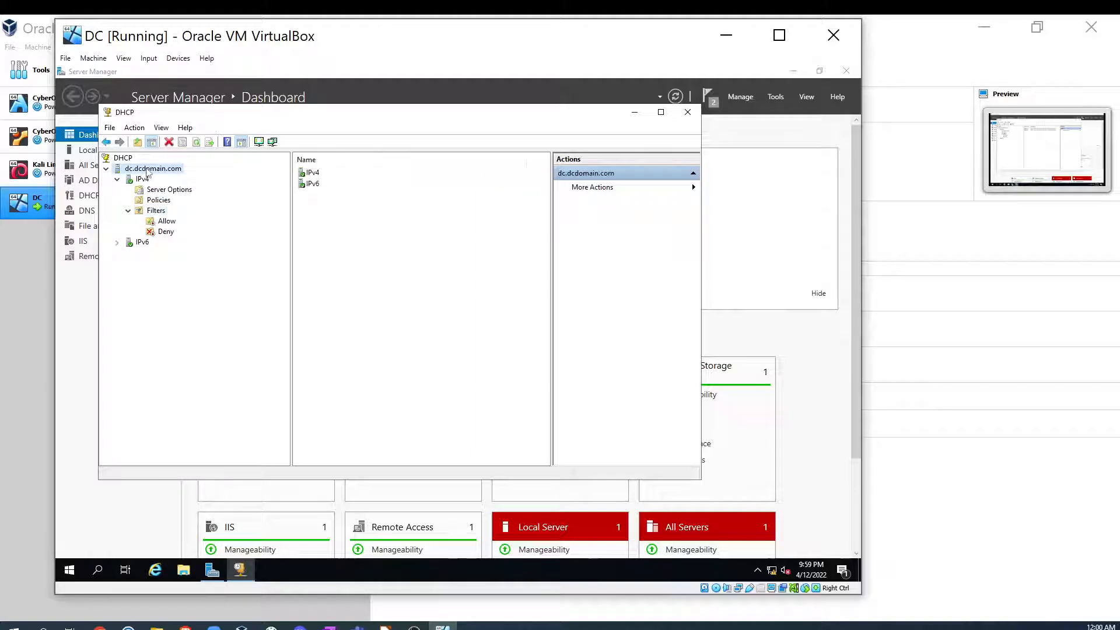
right_click(148, 172)
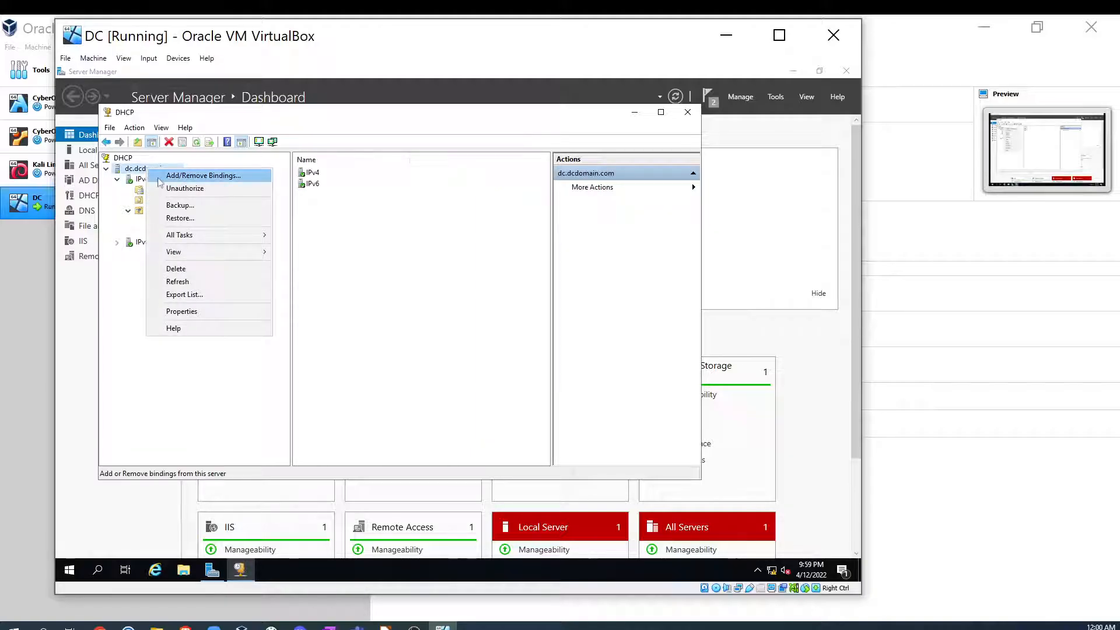
key(Down)
key(Down)
key(Down)
key(Down)
key(Down)
key(Down)
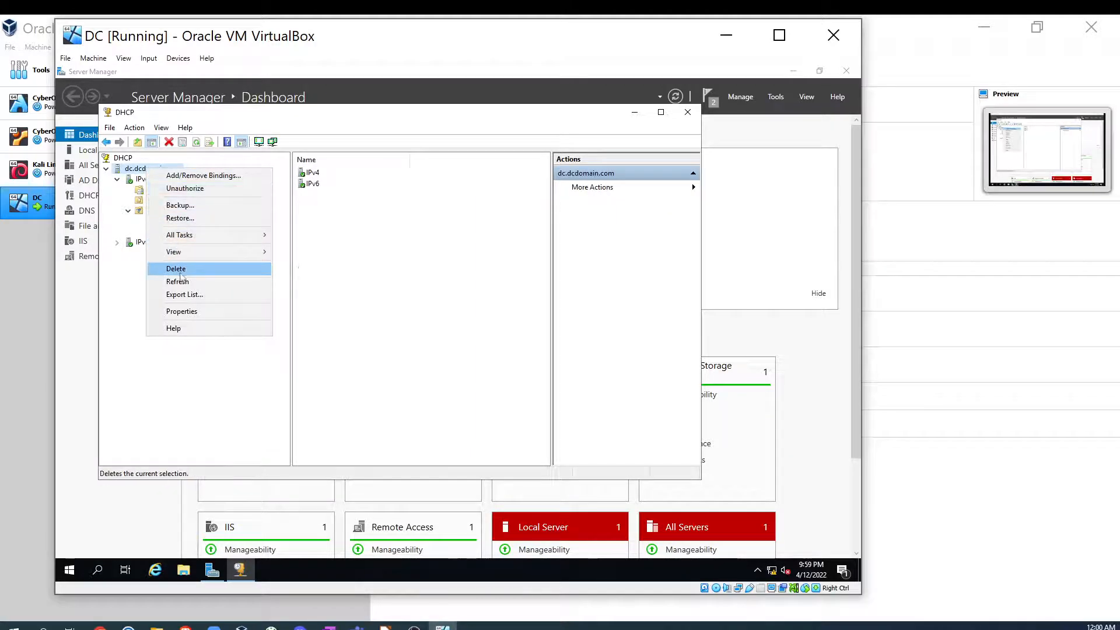
key(Up)
key(Up)
key(Up)
key(Up)
click(138, 180)
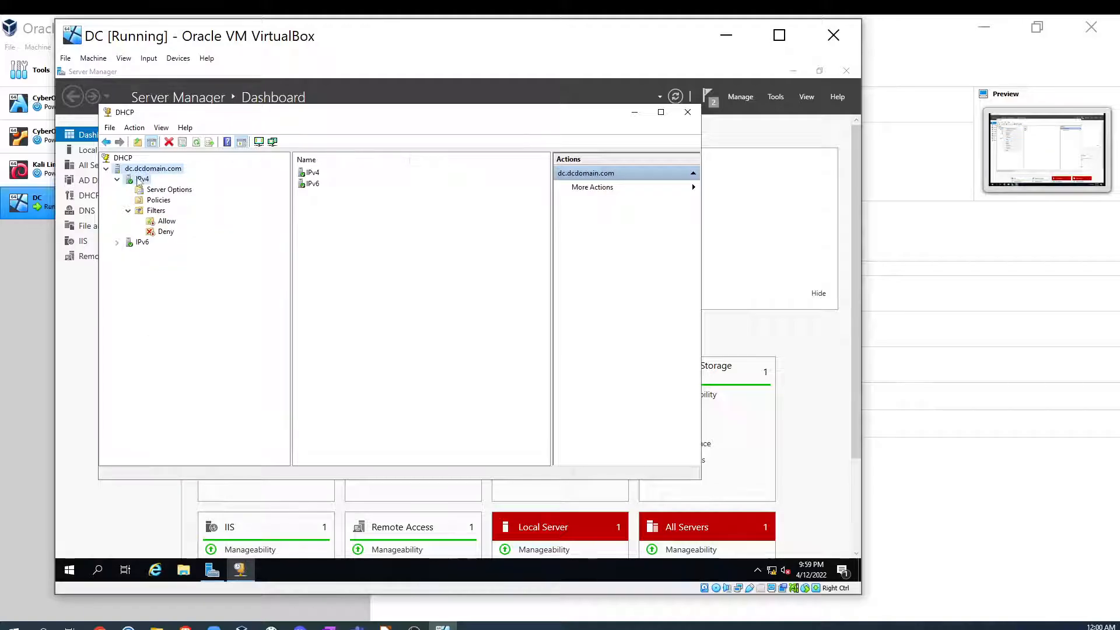
right_click(138, 179)
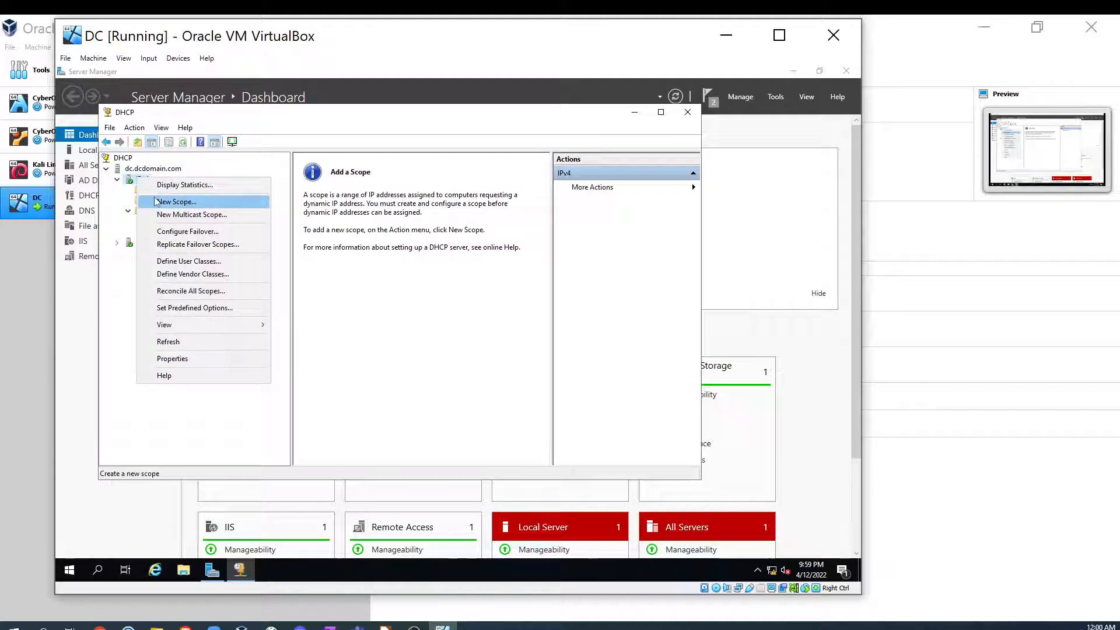
click(119, 332)
- Start the New Scope wizard on the IPv4 node, checking the DHCP server plan on the lab diagram
right_click(142, 180)
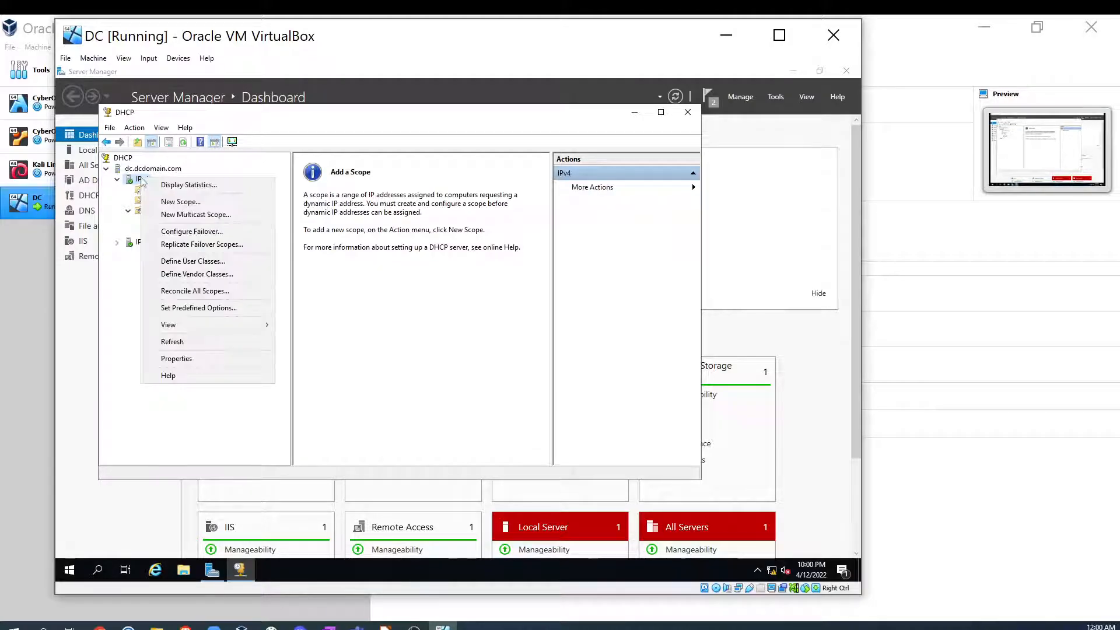
click(191, 205)
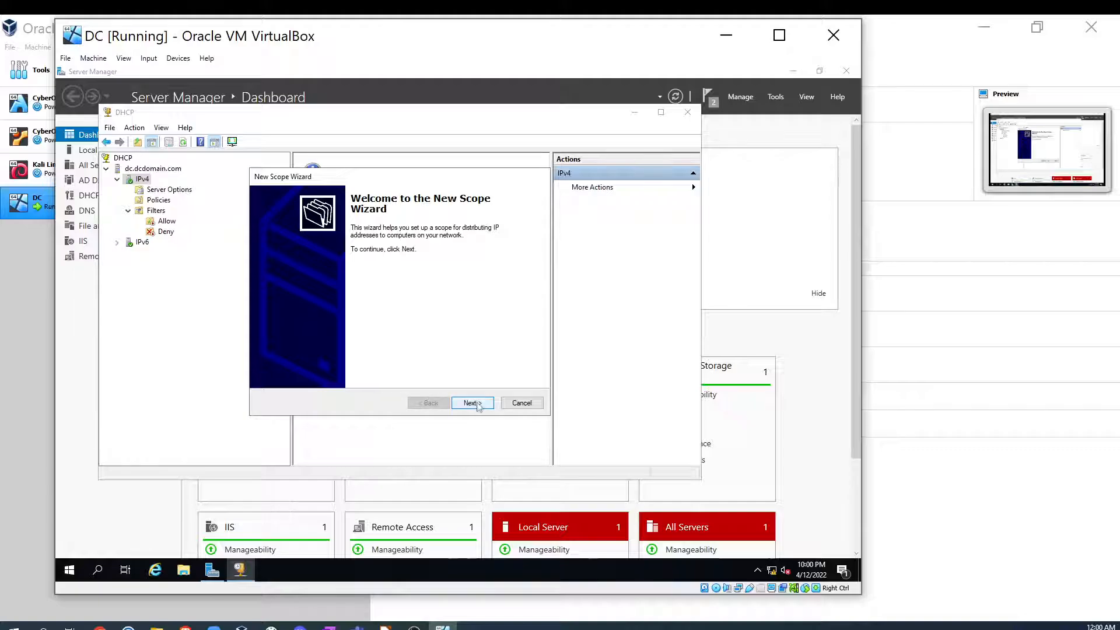
click(385, 627)
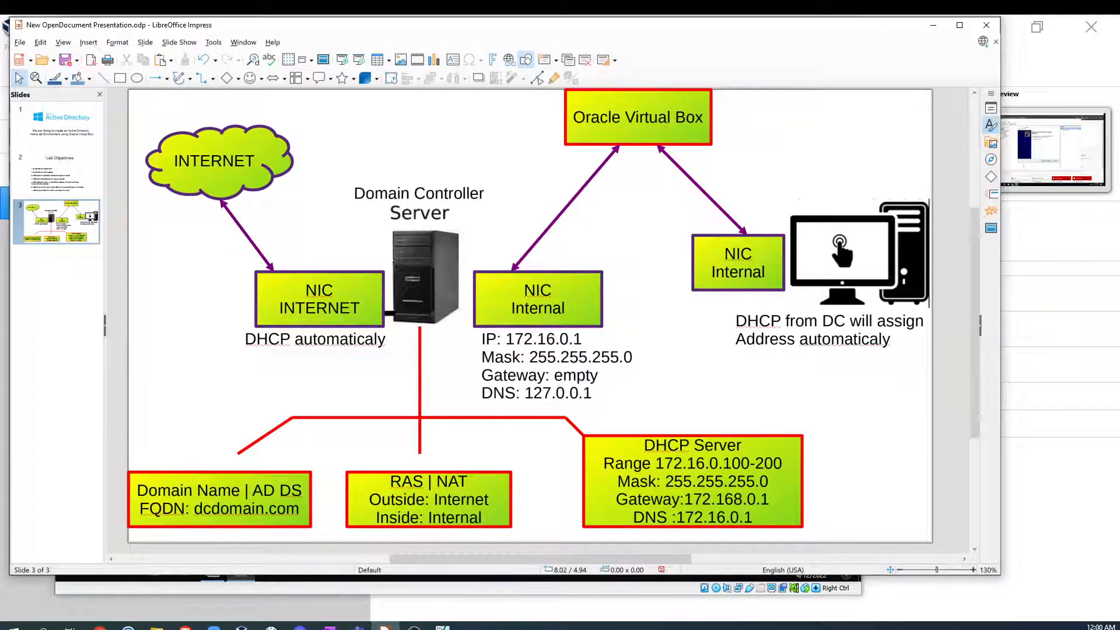
click(933, 25)
click(474, 402)
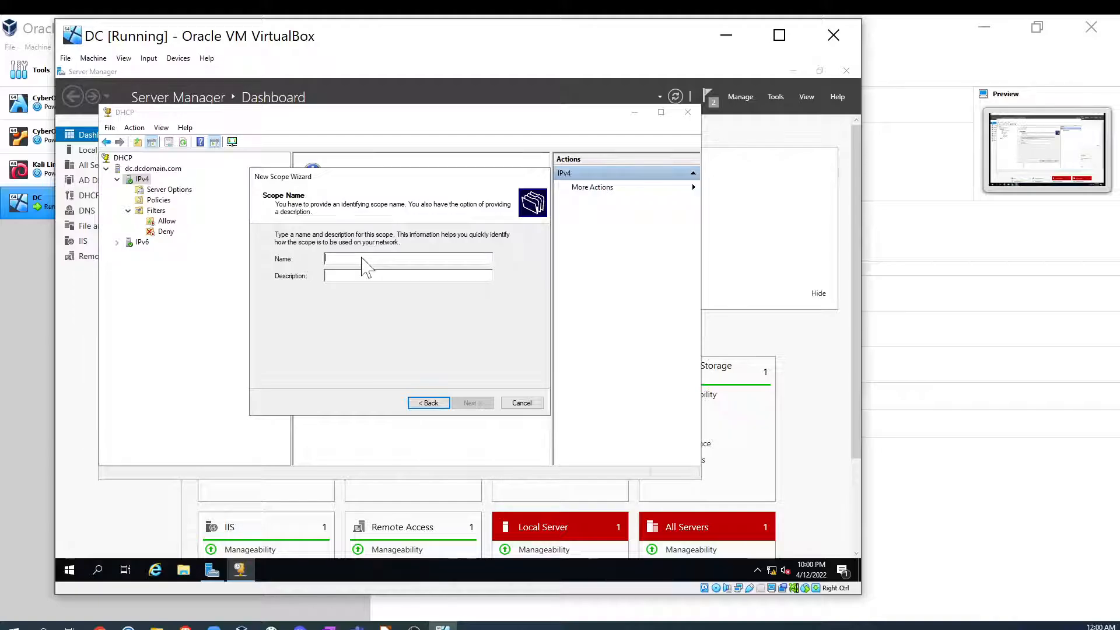
- Enter a scope name beginning with DHCP IP and continue to the address range page
text(DHCP)
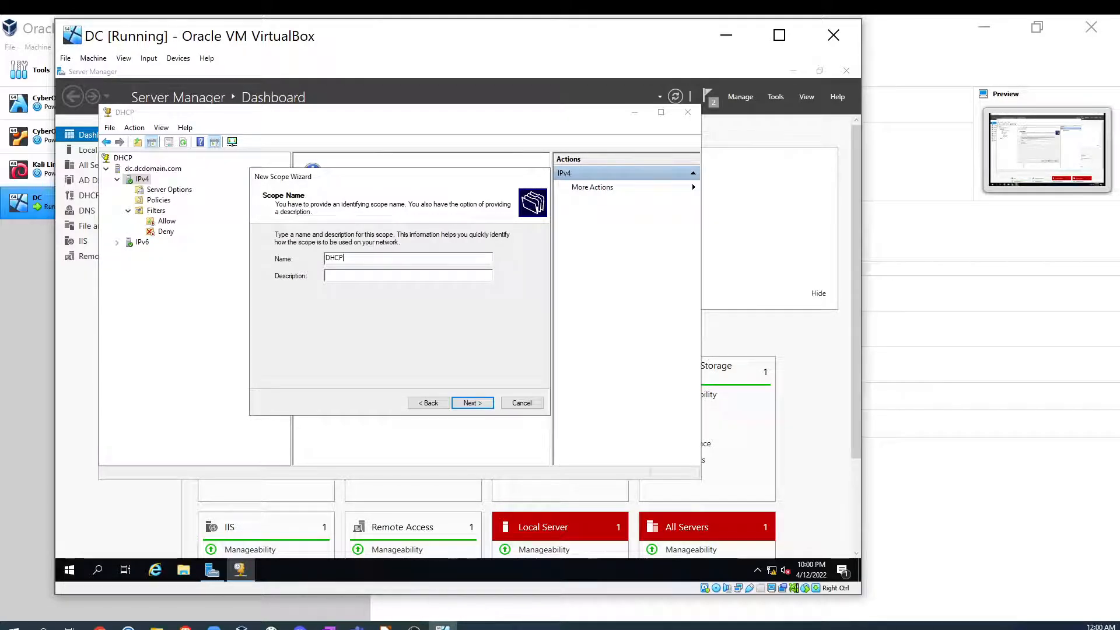
text(IPAddr)
text(ool)
click(472, 402)
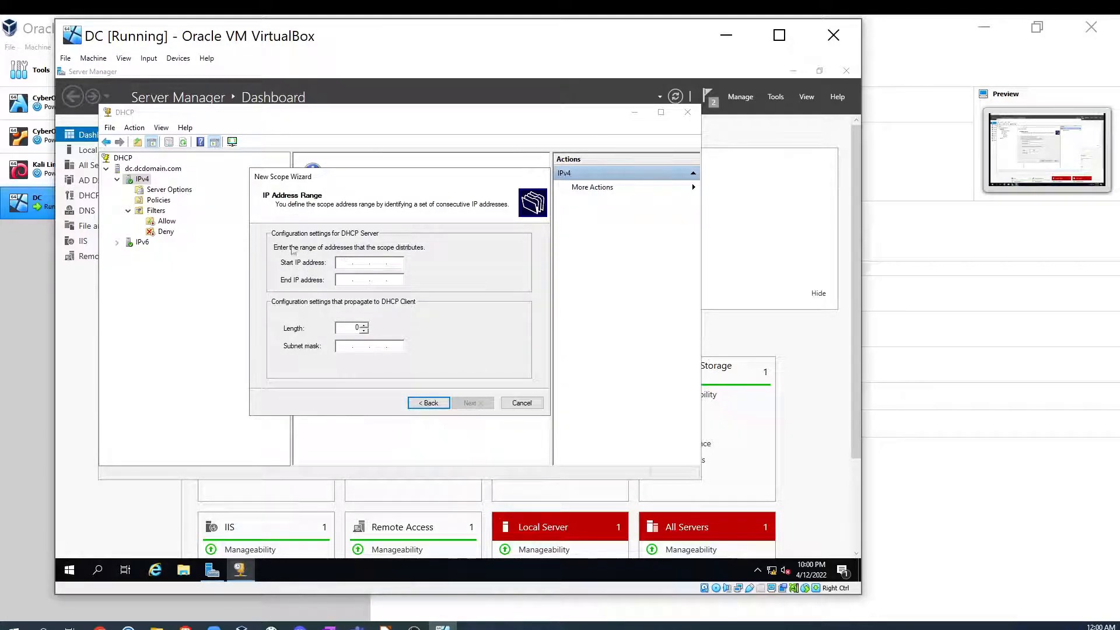
- Set the scope range from 172.16.0.100 to 172.16.0.200 with subnet mask 255.255.255.0 and continue
click(347, 263)
text(172.16.0.100)
click(340, 282)
text(172)
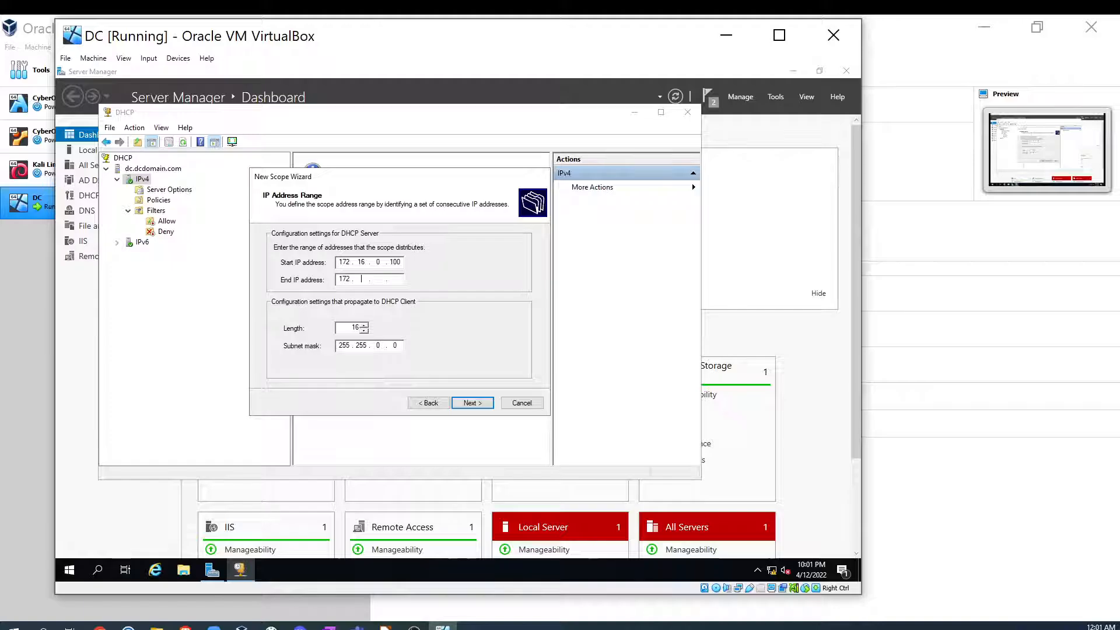
text(16)
text(0.)
text(200)
text(25)
text(5 .)
click(473, 404)
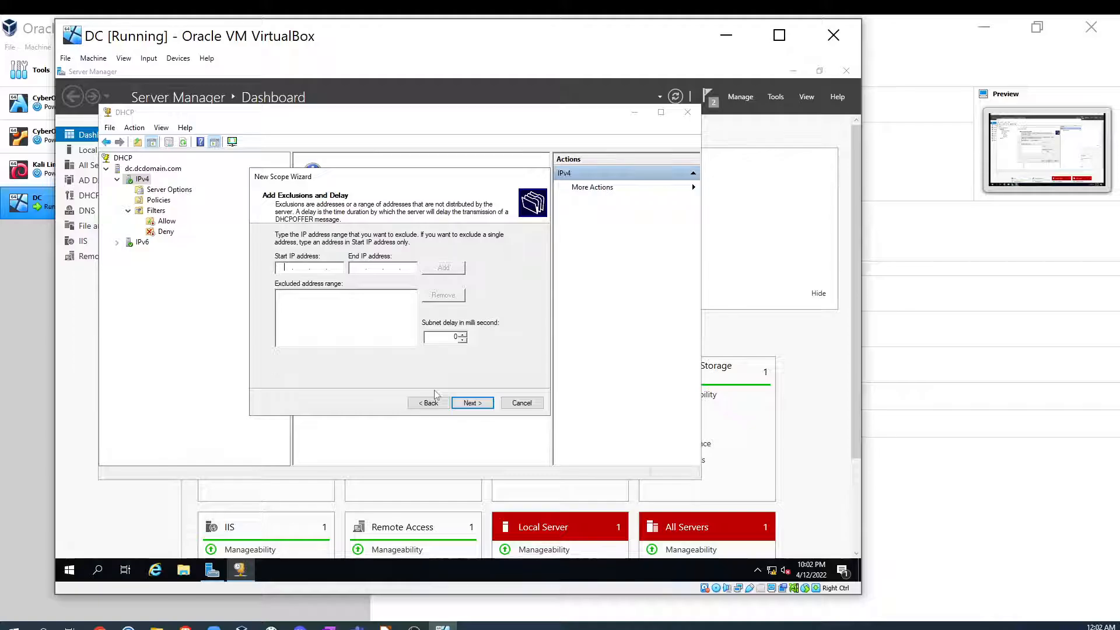
- Continue through the wizard without exclusions, keeping the default lease duration and choosing to configure DHCP options now
click(474, 404)
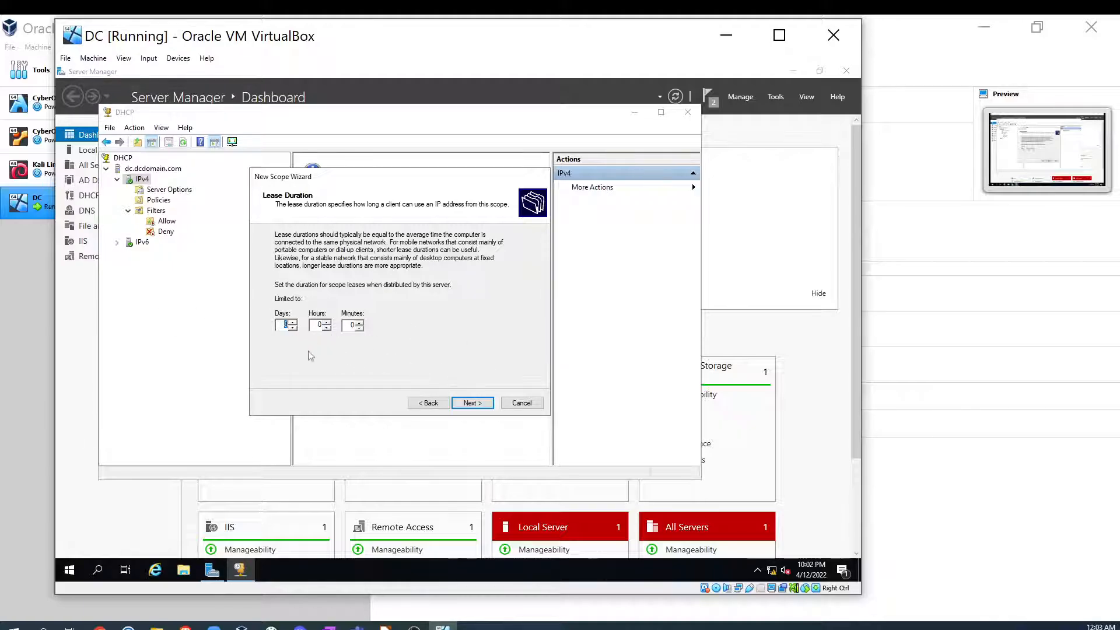
click(470, 403)
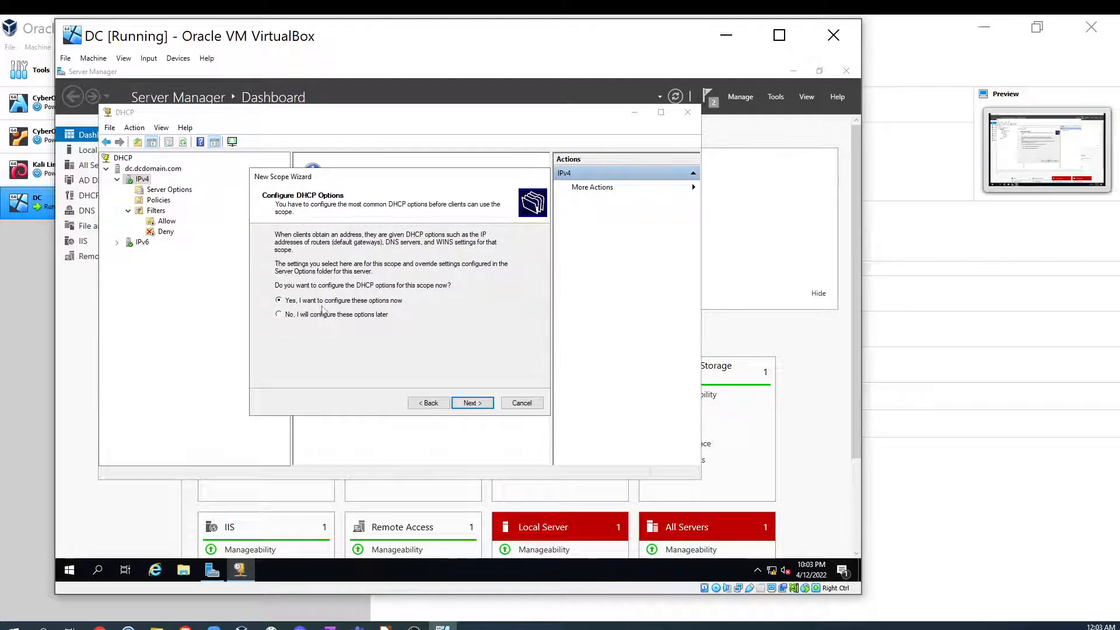
click(484, 406)
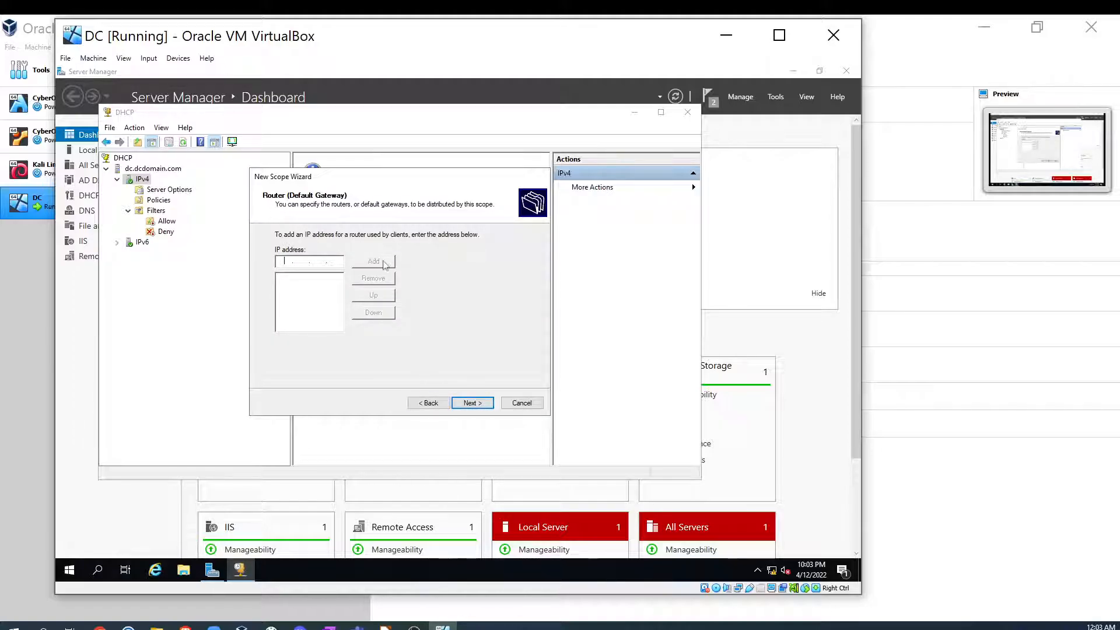
- Add 172.16.0.1 as the scope's default gateway, checking the lab diagram, and continue
click(284, 261)
click(385, 628)
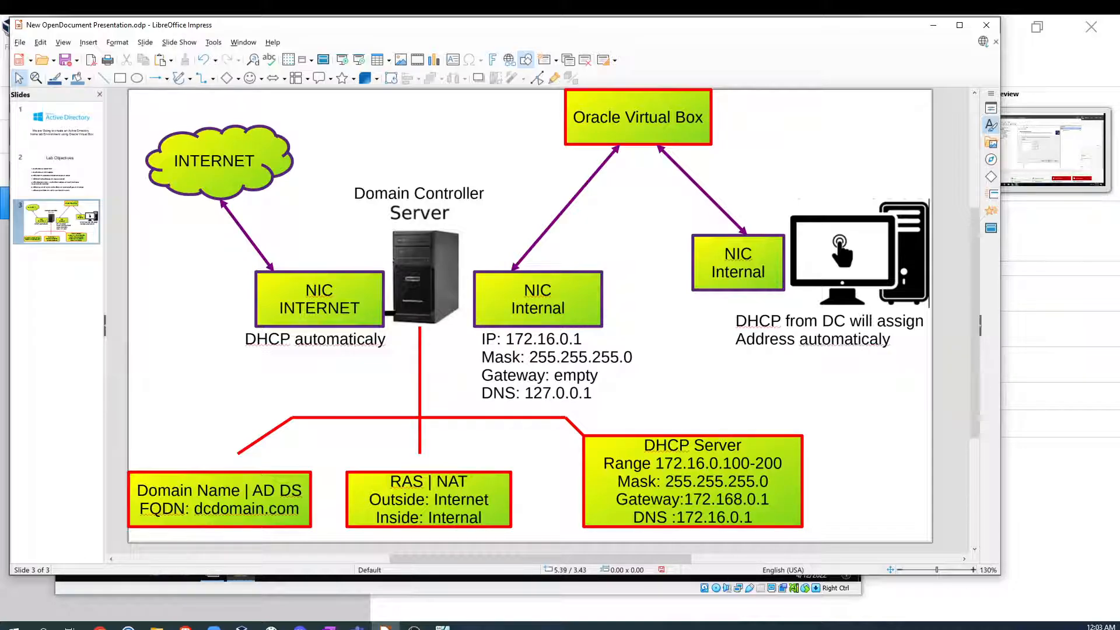
click(934, 25)
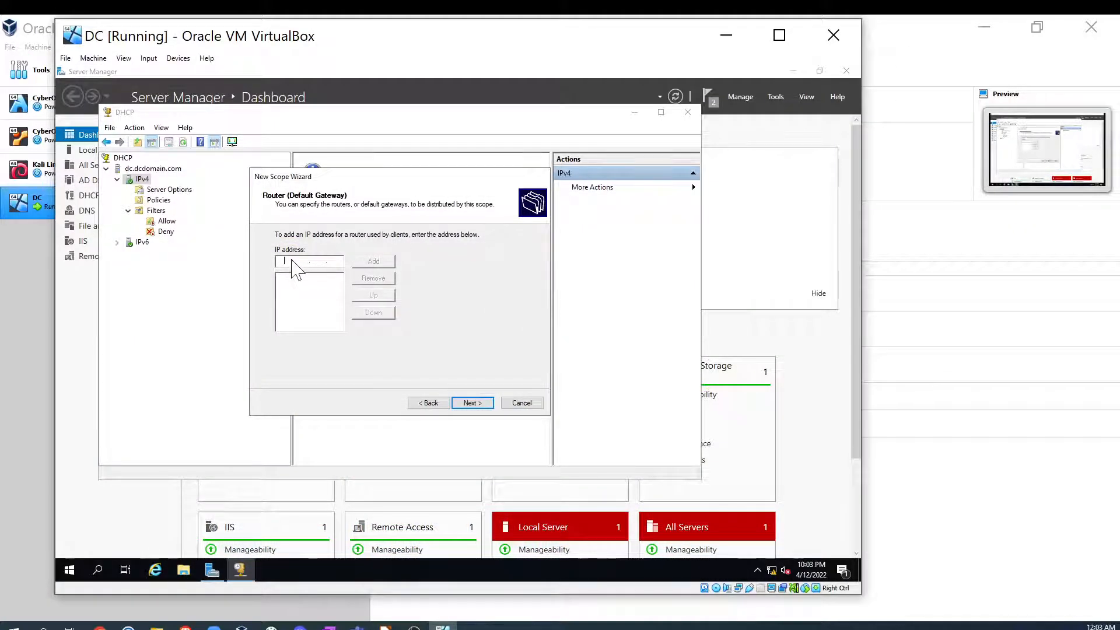
text(172.16.0.1)
click(375, 262)
click(472, 403)
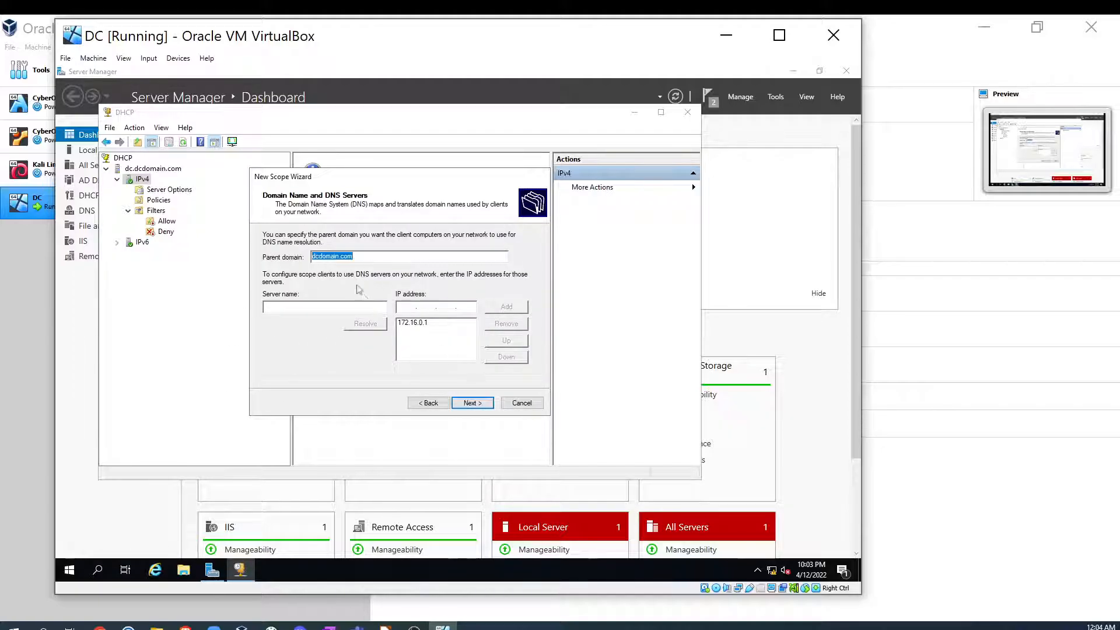
- Accept parent domain dcdomain.com with DNS server 172.16.0.1, skip WINS, activate the scope now and finish the wizard
click(424, 325)
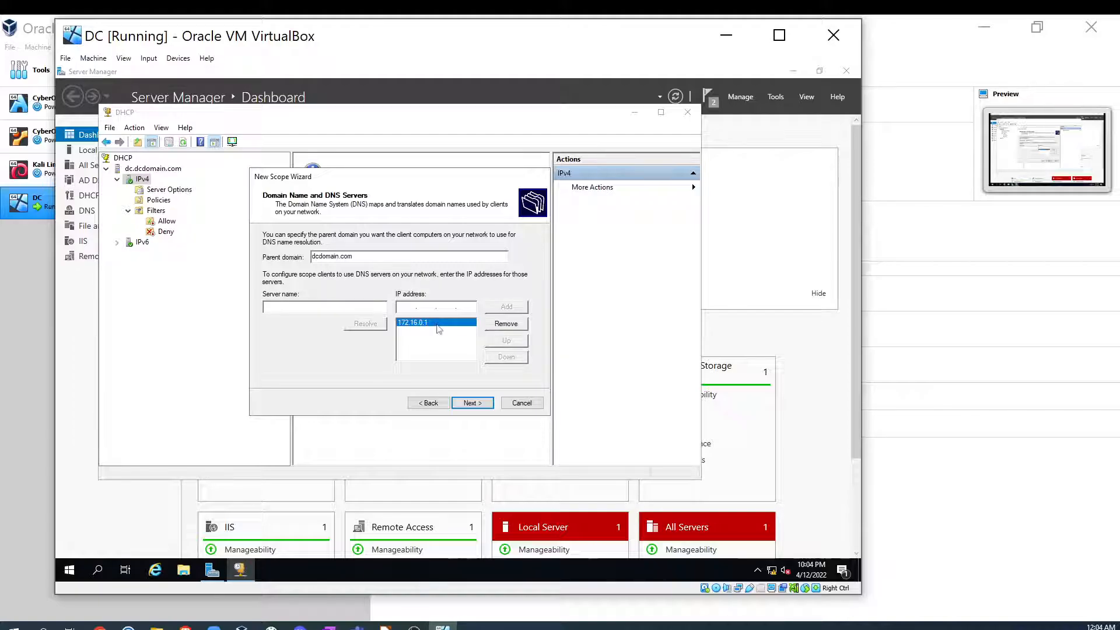
click(473, 403)
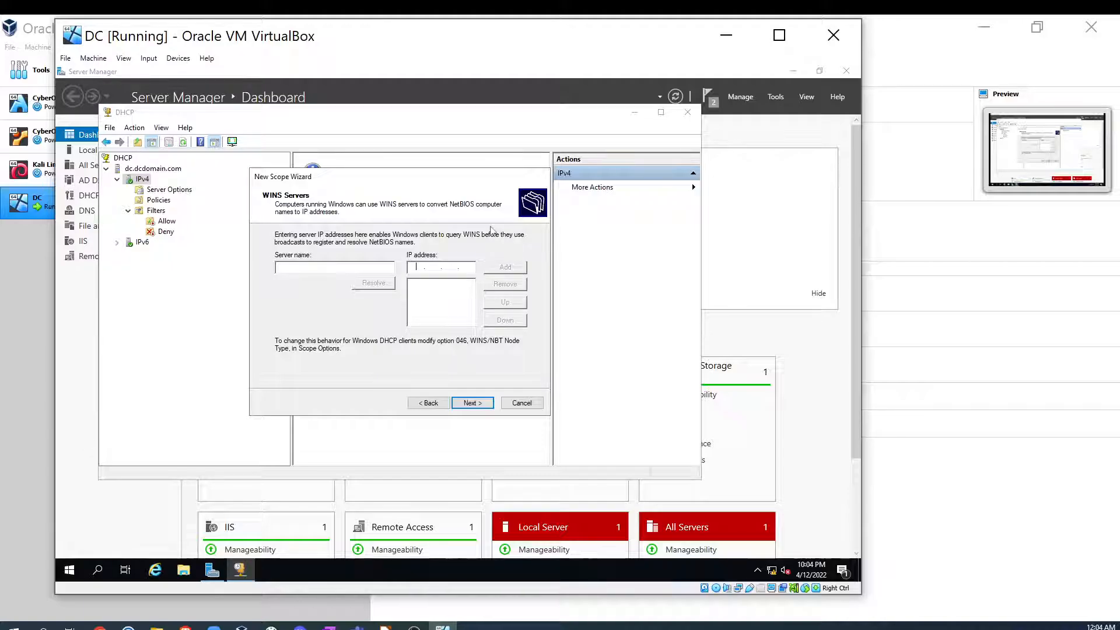
click(473, 403)
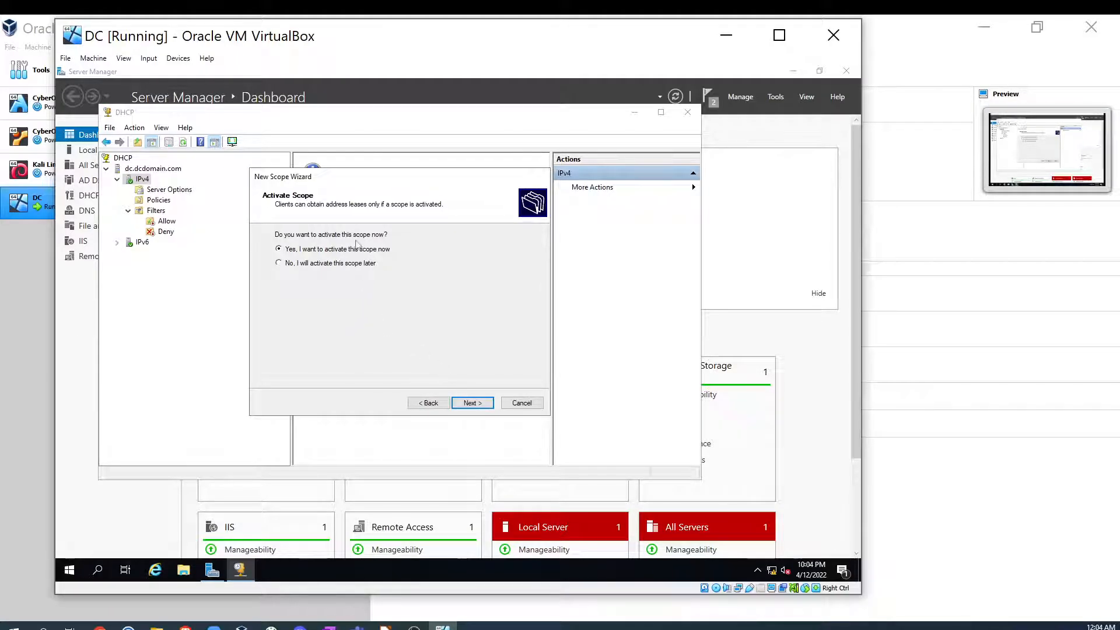
click(473, 403)
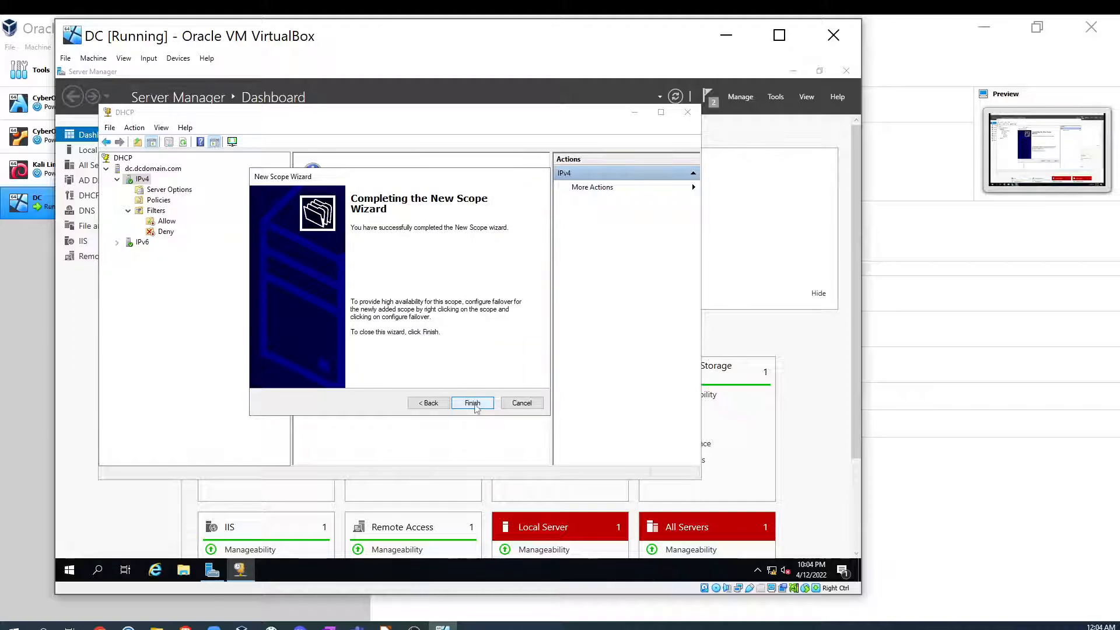
click(474, 405)
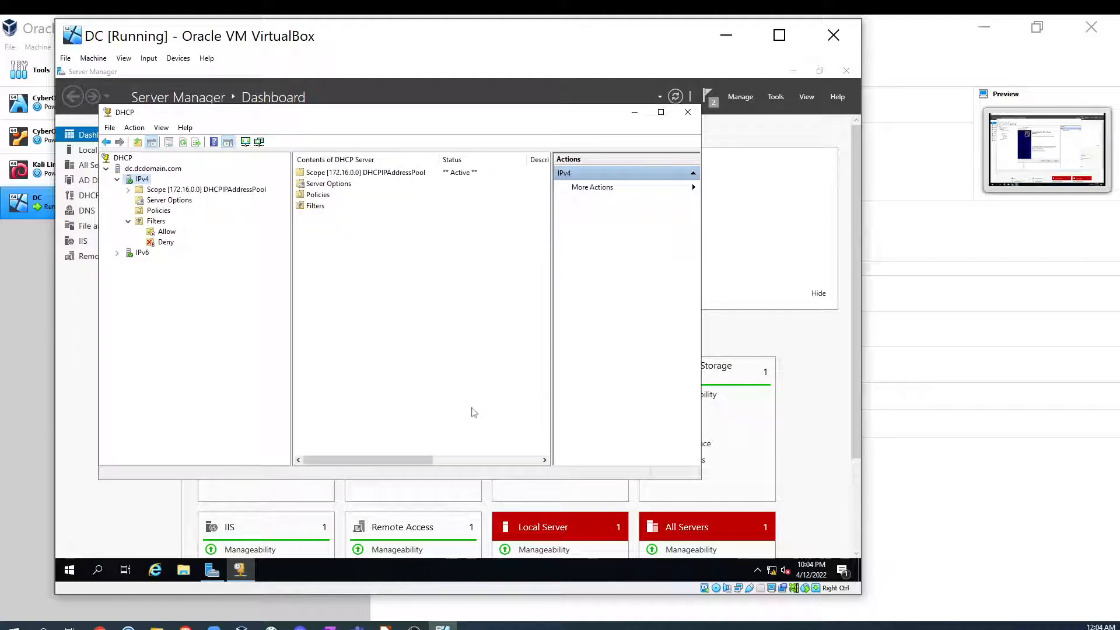
- Examine the new scope's address pool, leases, reservations, policies and scope options, then close the DHCP console and Server Manager
double_click(161, 190)
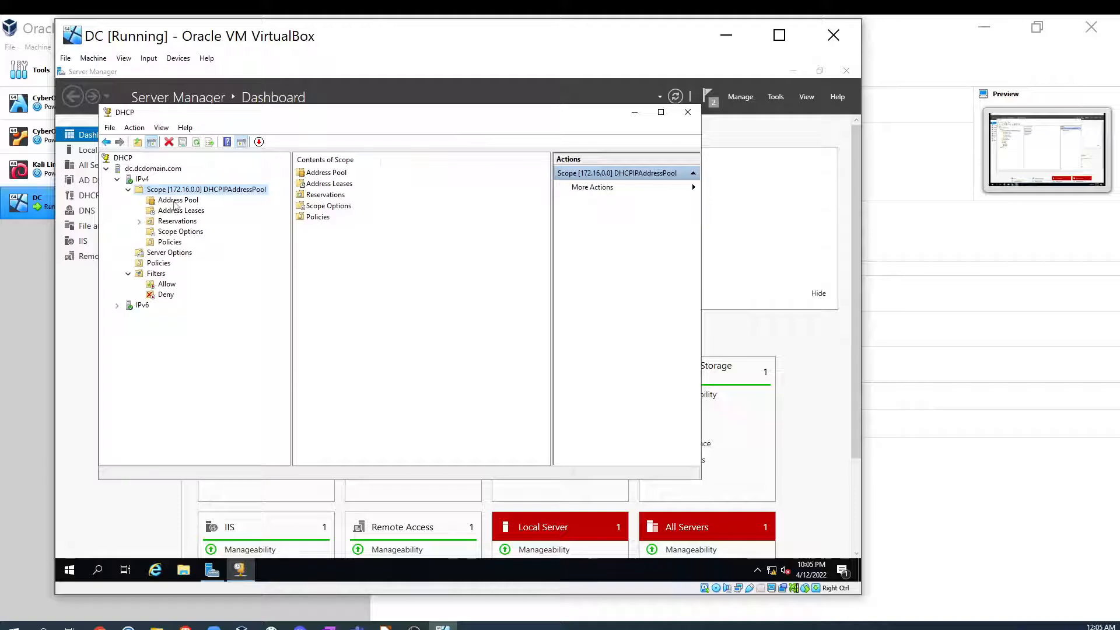
click(175, 200)
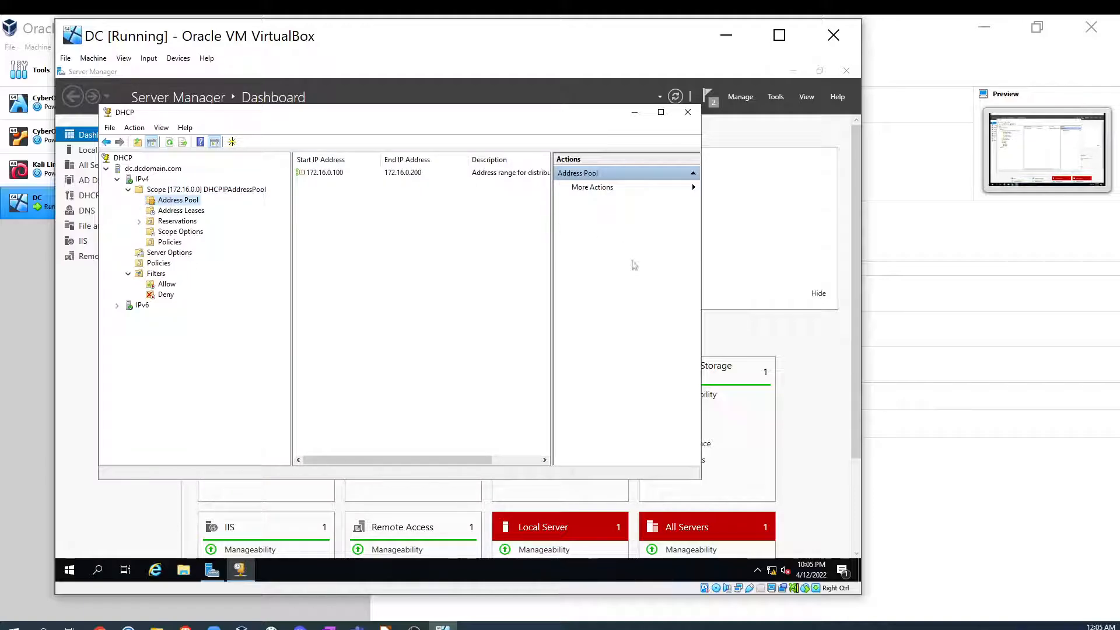
drag(702, 294, 782, 299)
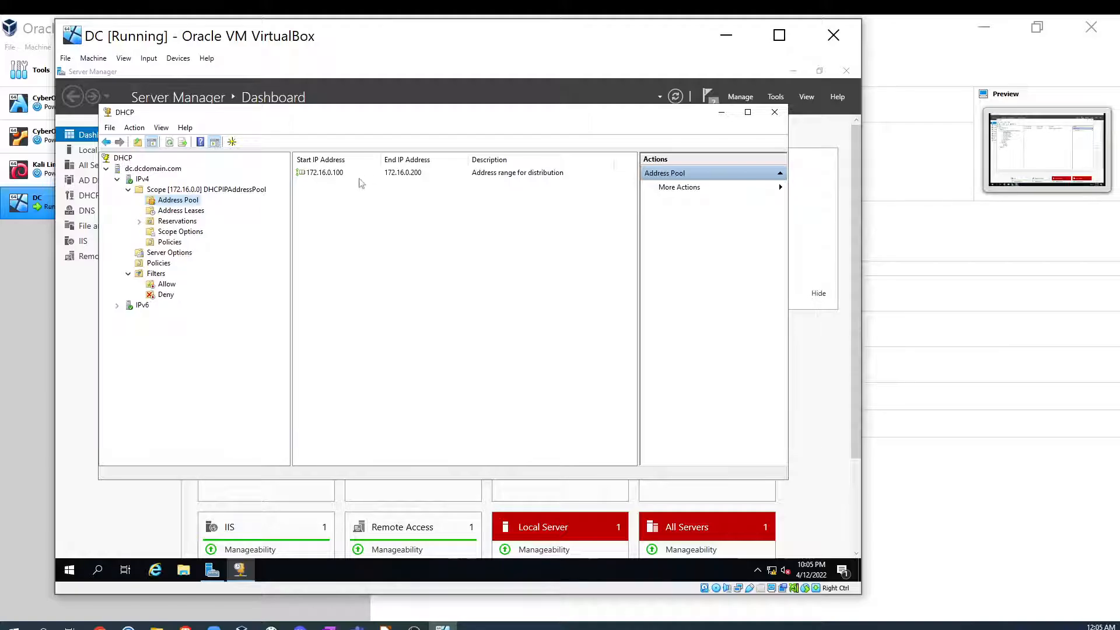
click(180, 214)
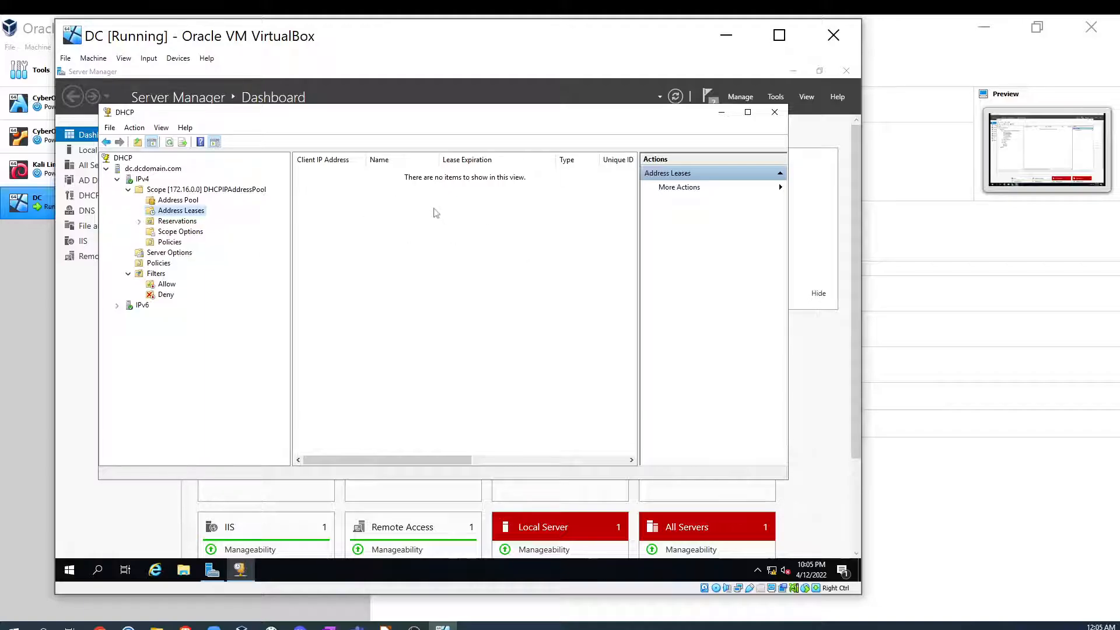
click(178, 222)
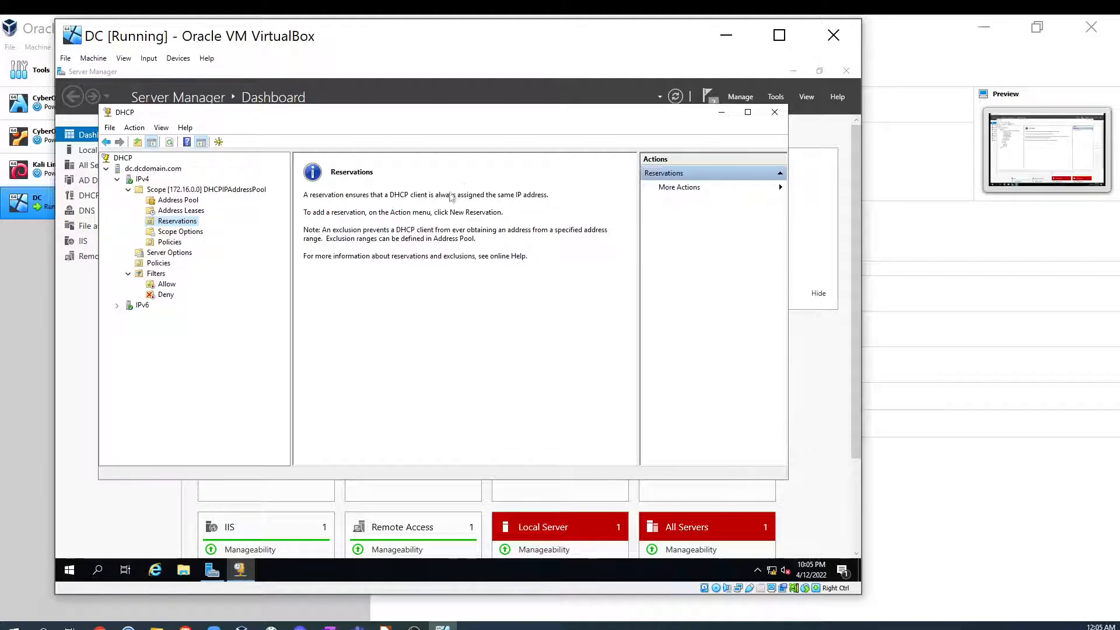
click(178, 242)
click(195, 231)
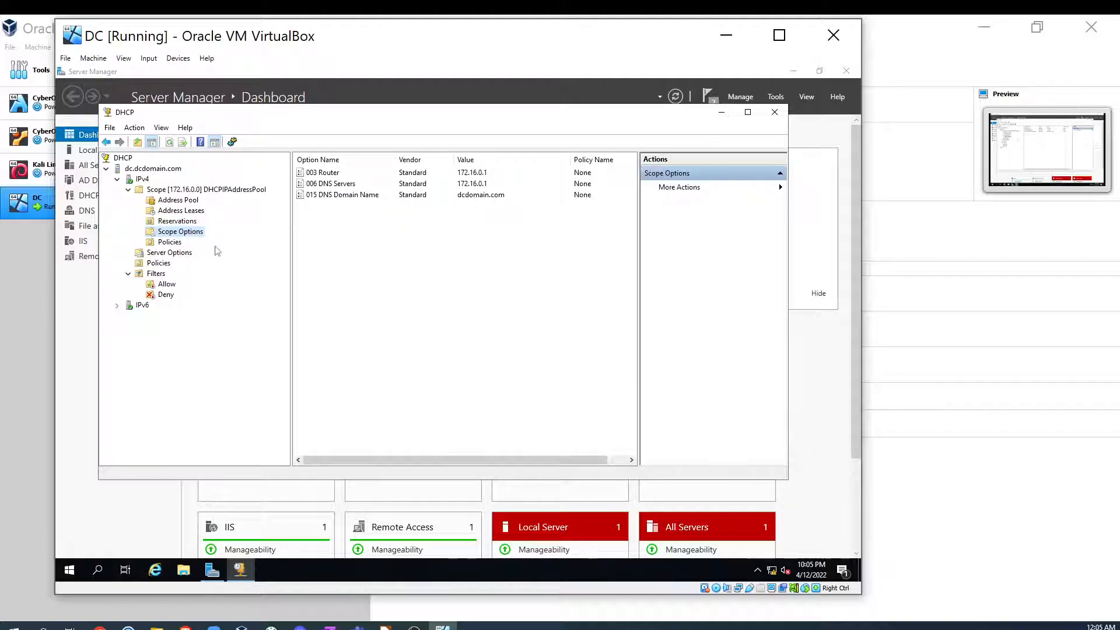
click(336, 173)
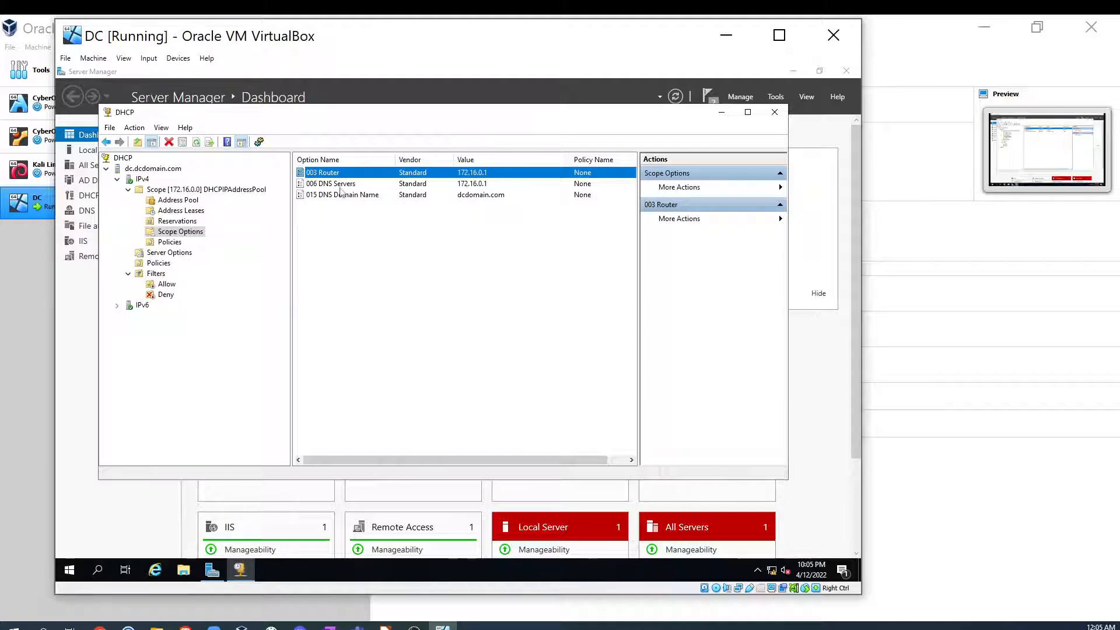
click(445, 184)
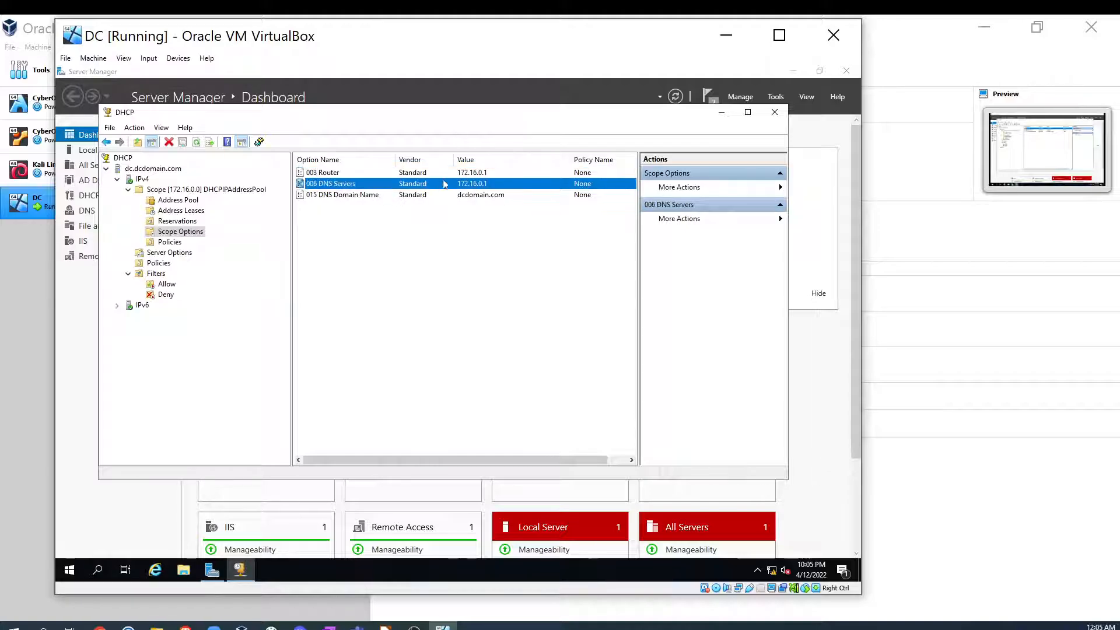
click(356, 196)
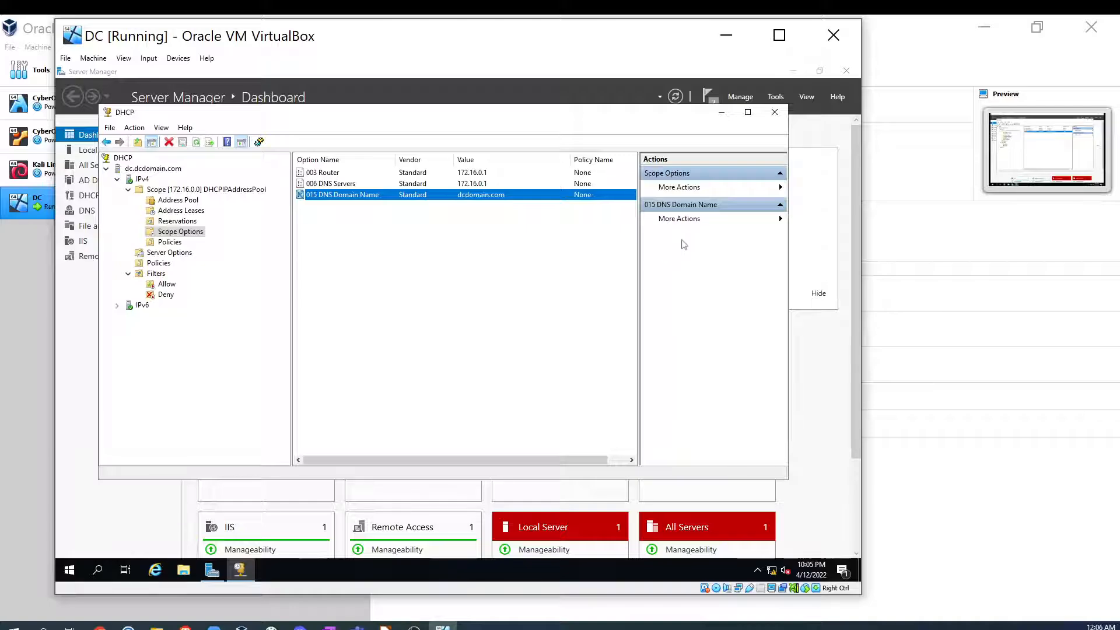
click(775, 113)
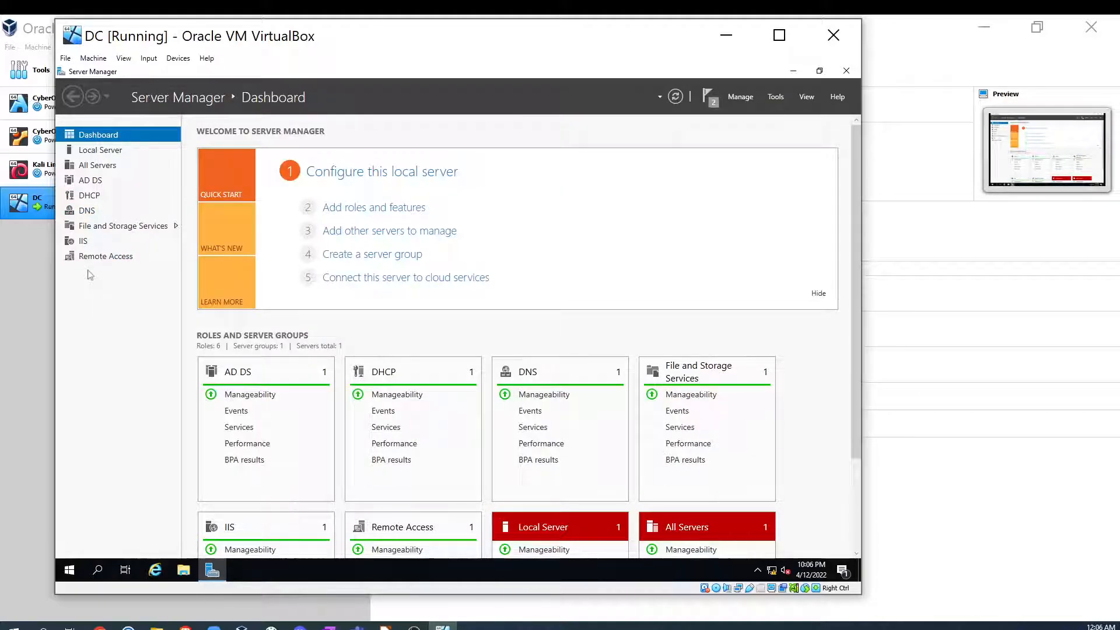
click(846, 73)
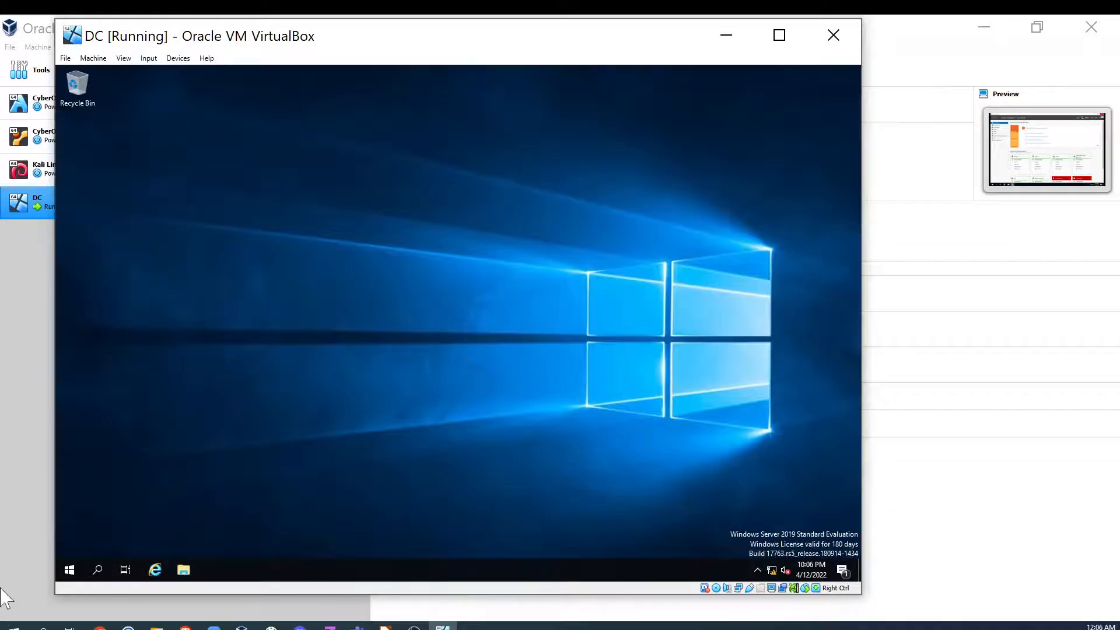
- Open Active Directory Users and Computers from the Start menu's Windows Administrative Tools
click(70, 570)
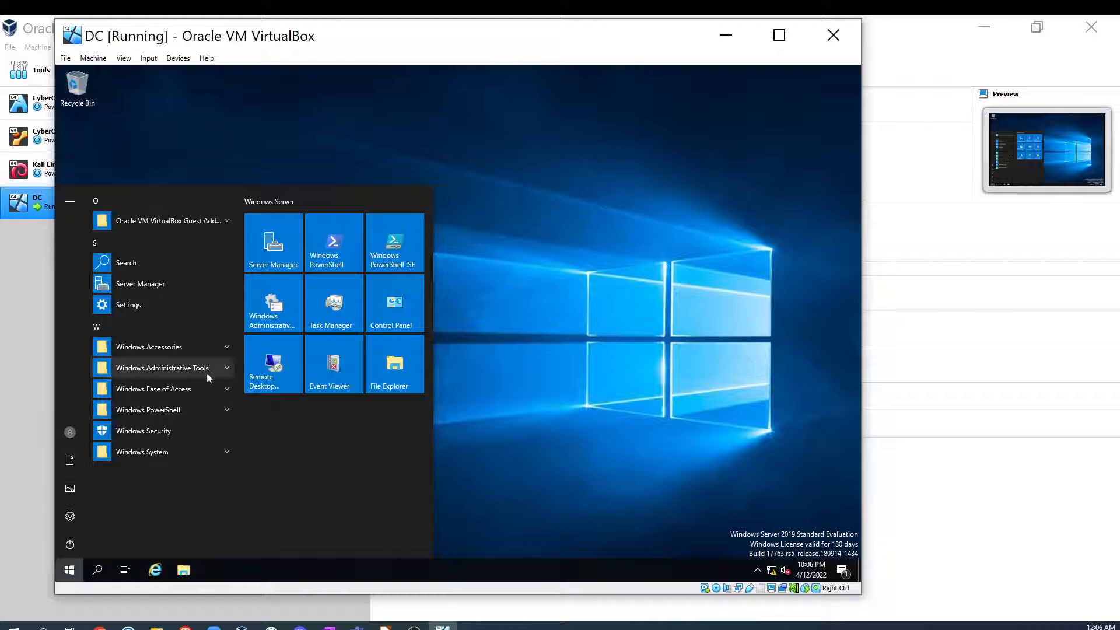
click(224, 368)
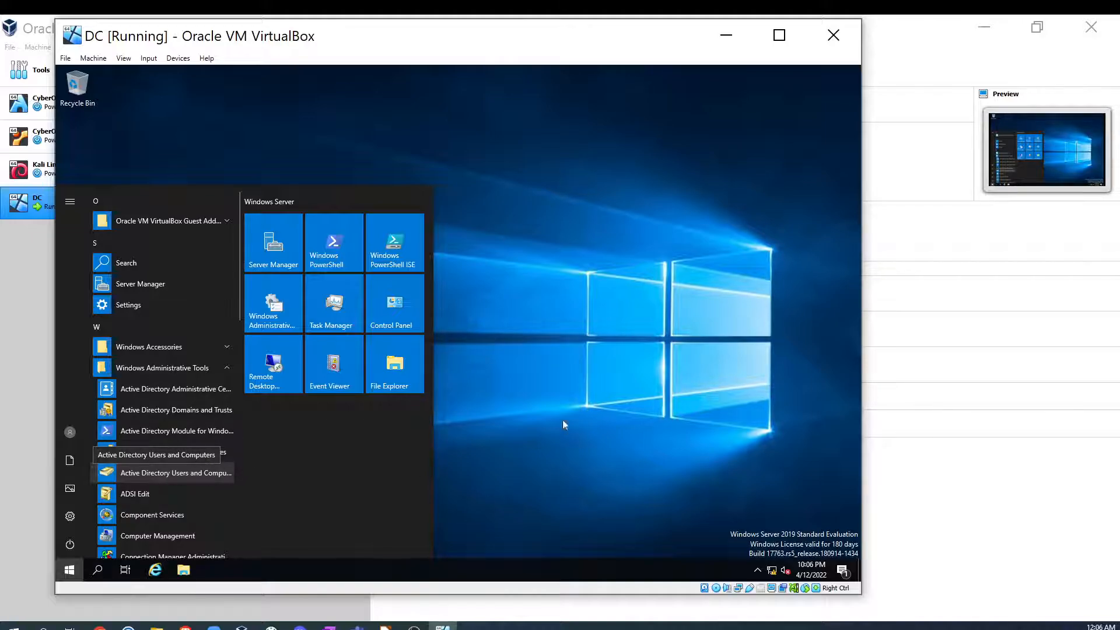
click(554, 387)
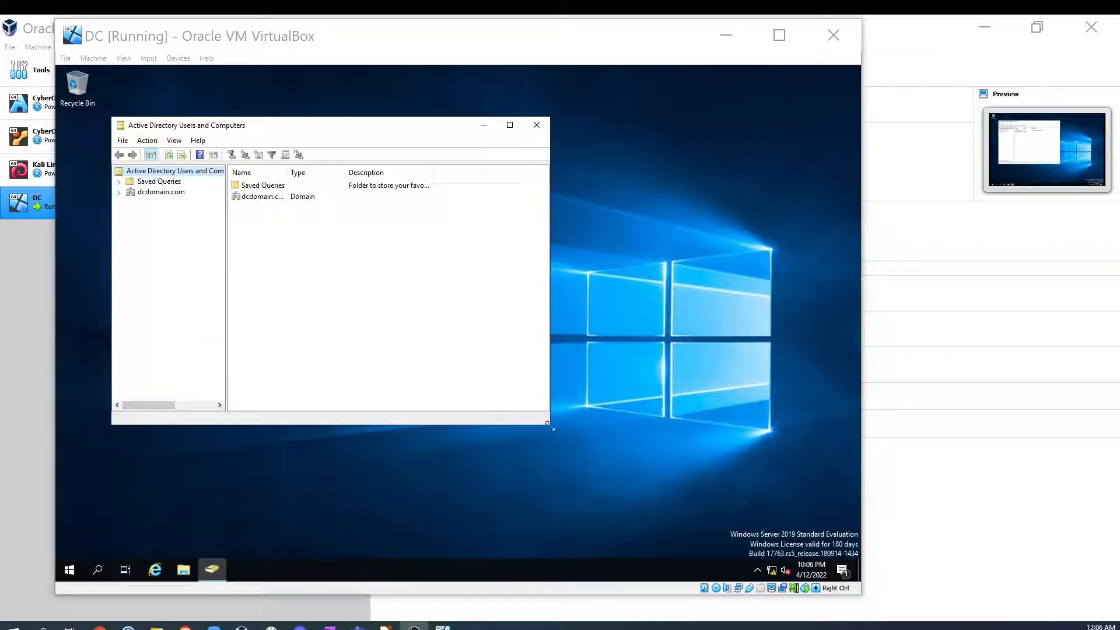
click(600, 446)
- Reopen Active Directory Users and Computers from Windows Administrative Tools in the Start menu
click(69, 572)
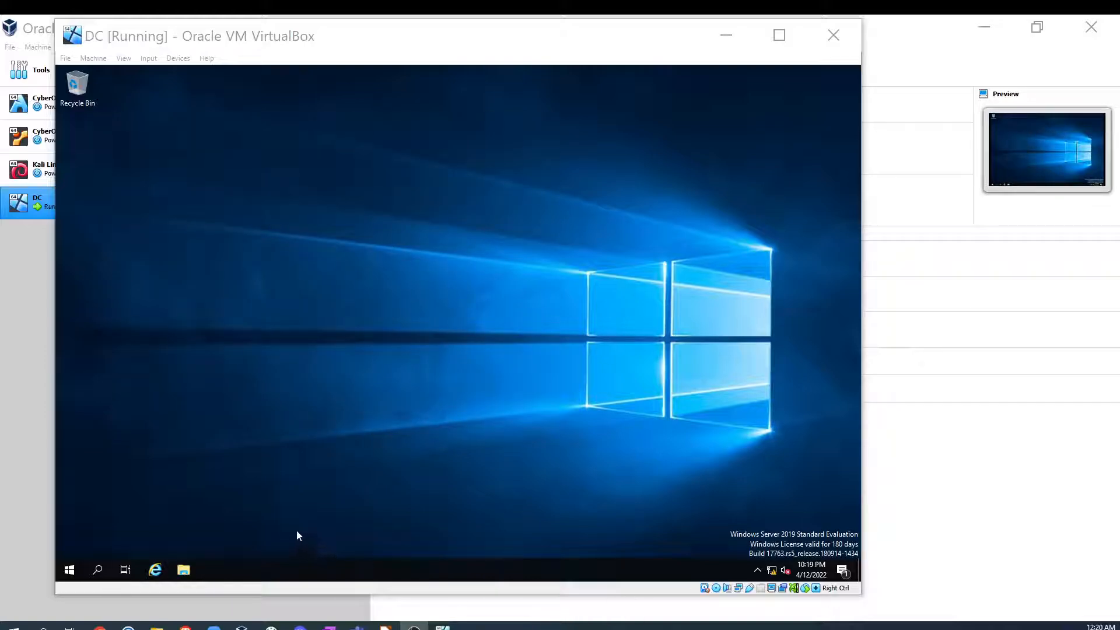
click(67, 574)
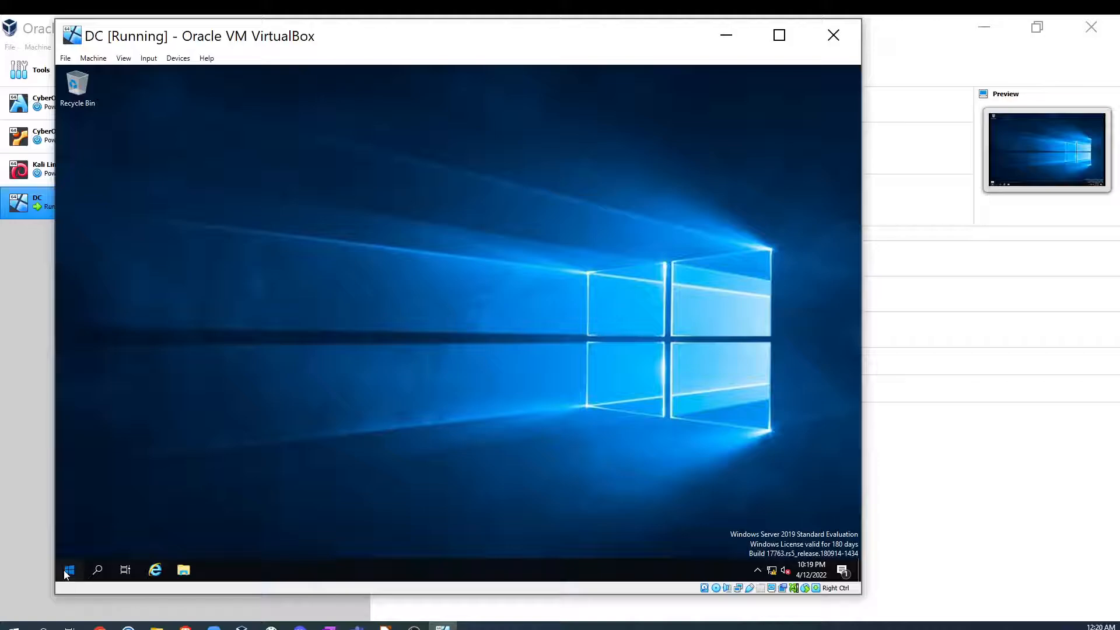
click(68, 574)
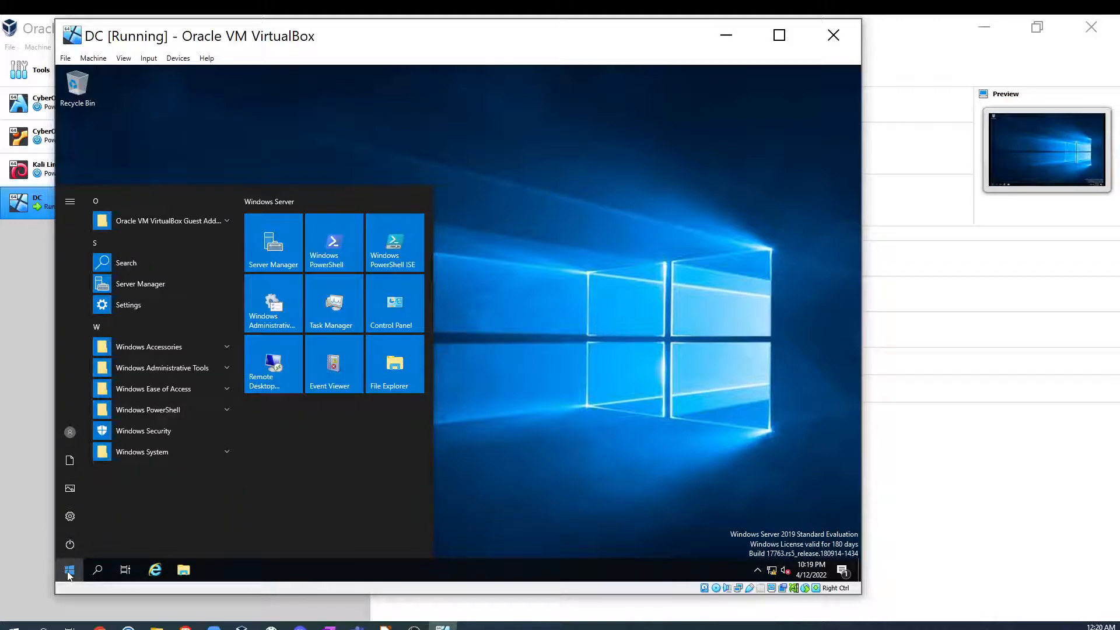
click(221, 368)
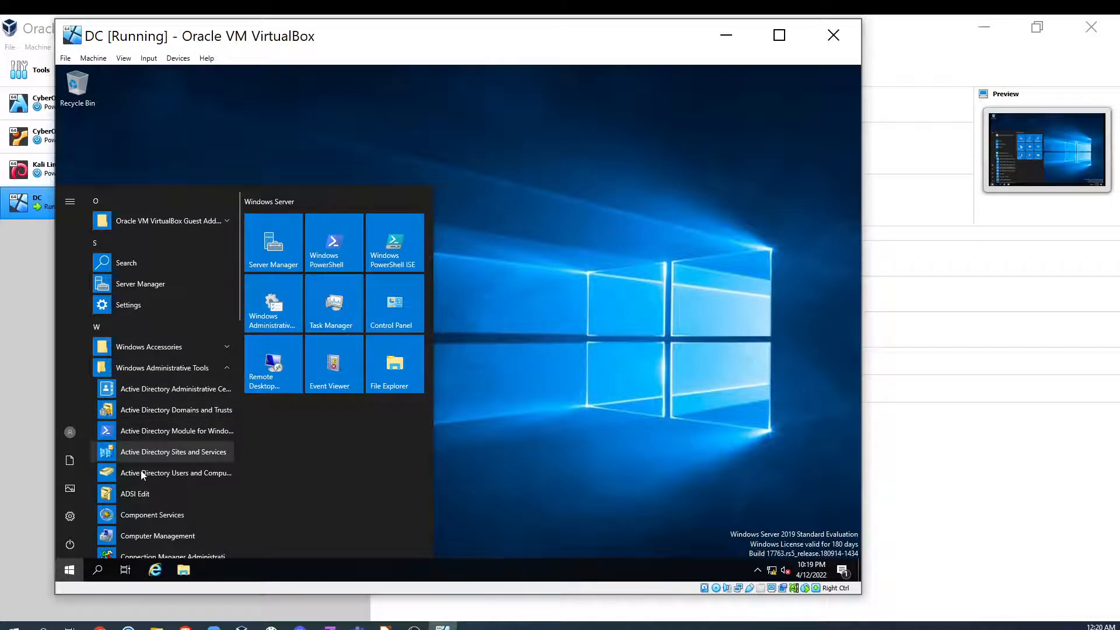
click(187, 474)
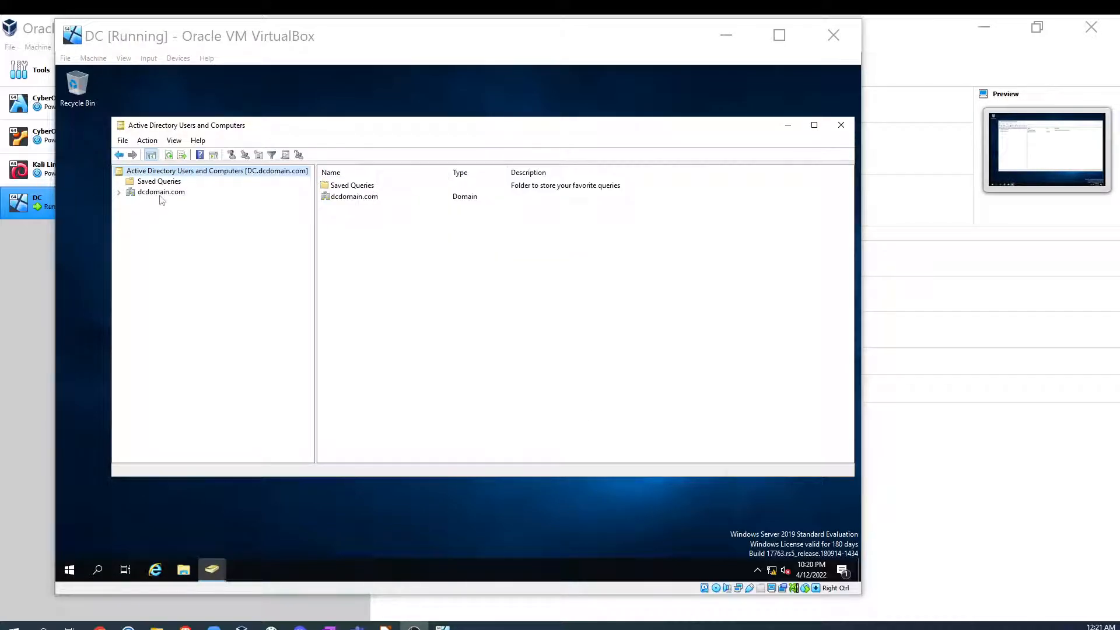
- Expand the dcdomain.com domain and open its Builtin container
click(119, 193)
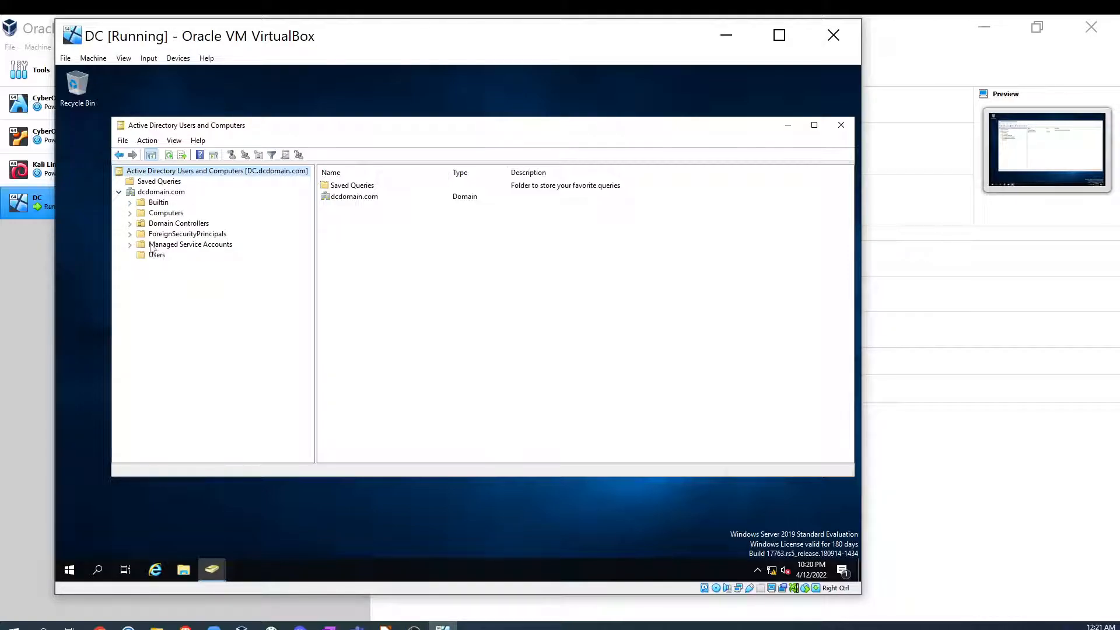
click(131, 203)
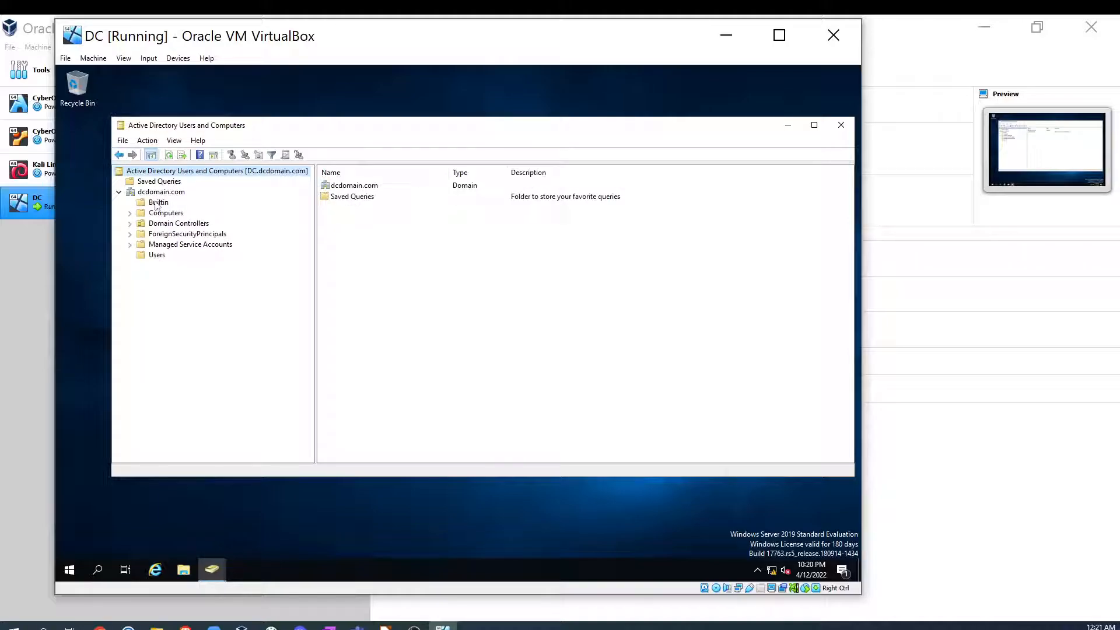
click(156, 203)
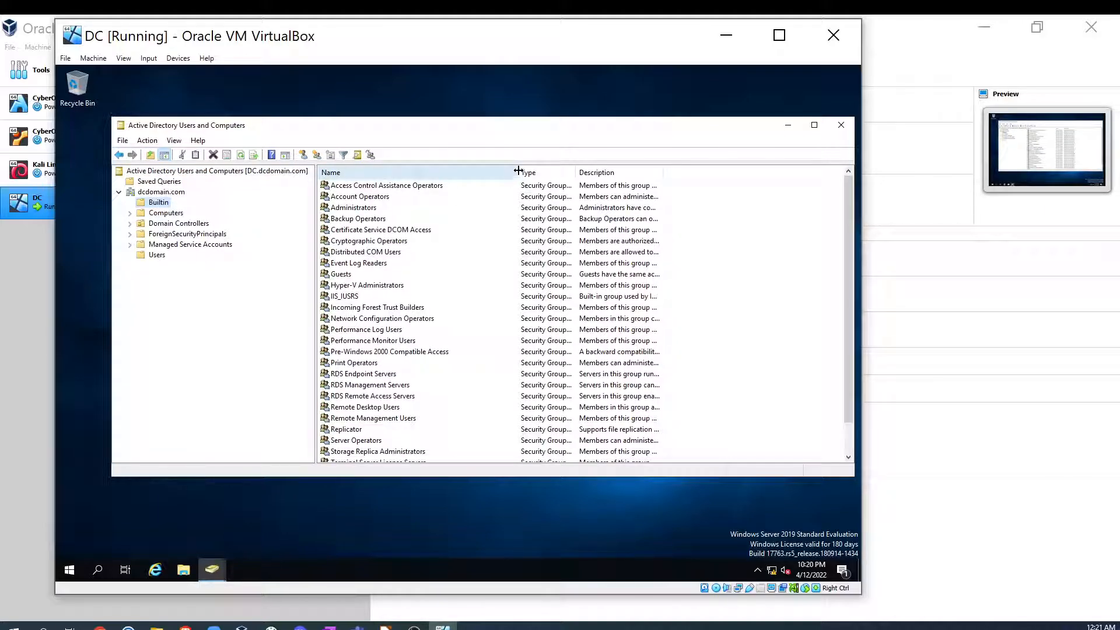
- Browse the Builtin, Computers, Domain Controllers and Users containers of dcdomain.com
drag(518, 171, 574, 171)
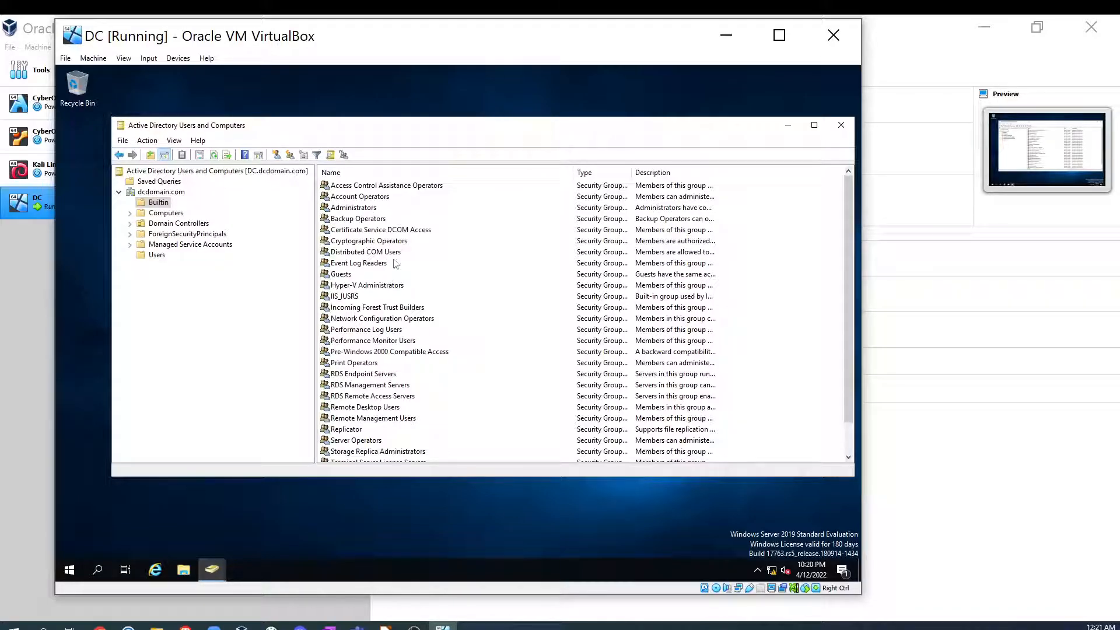
scroll(373, 340, down, 1)
scroll(366, 345, up, 1)
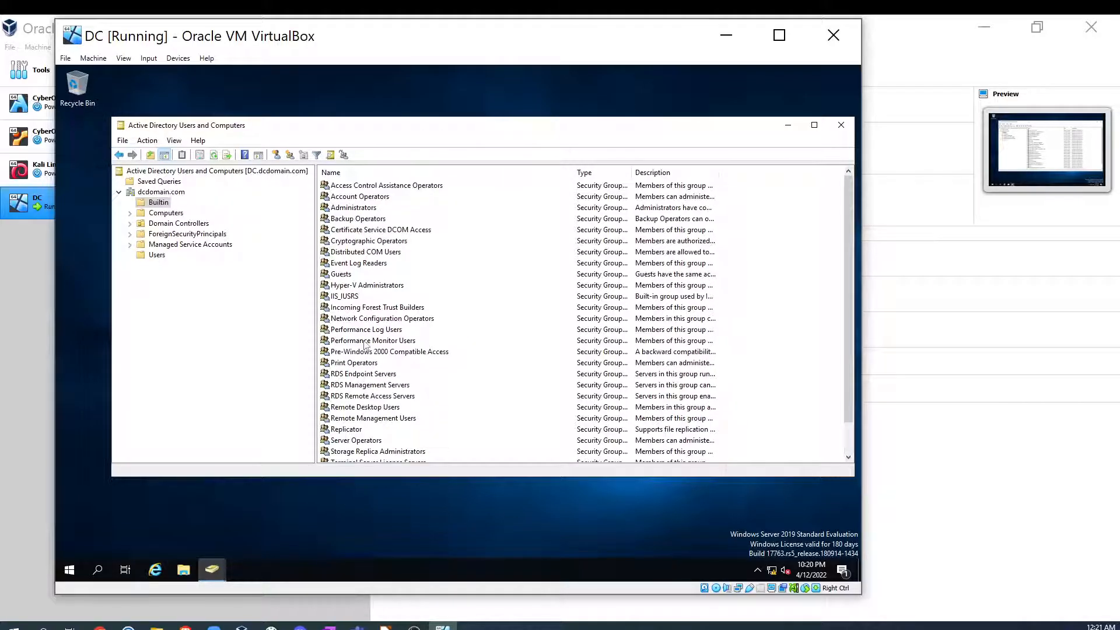
click(157, 214)
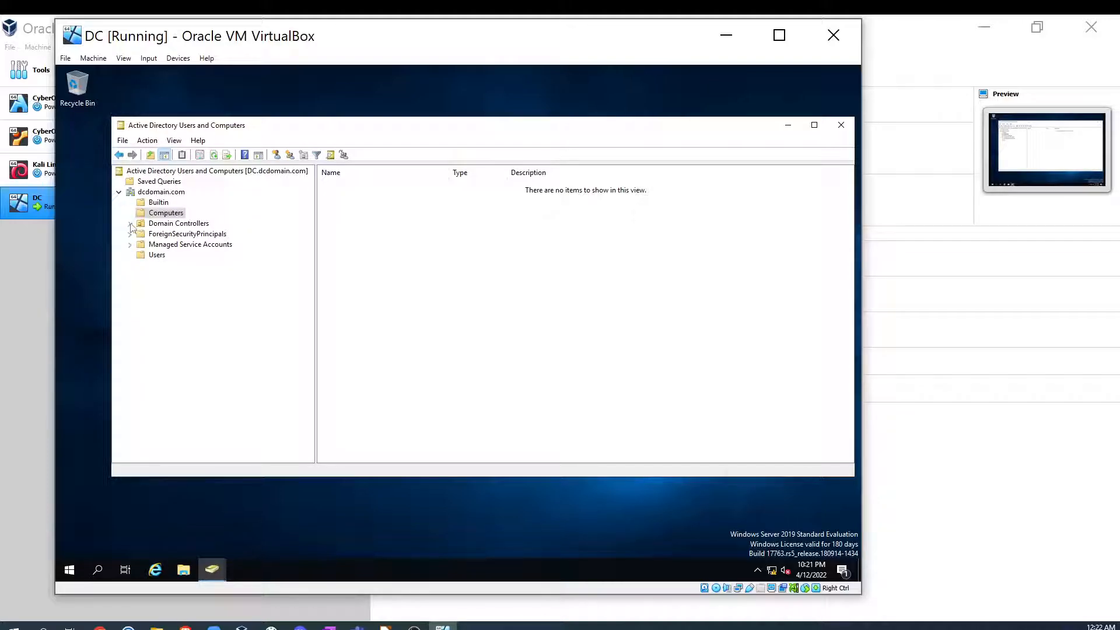
click(169, 225)
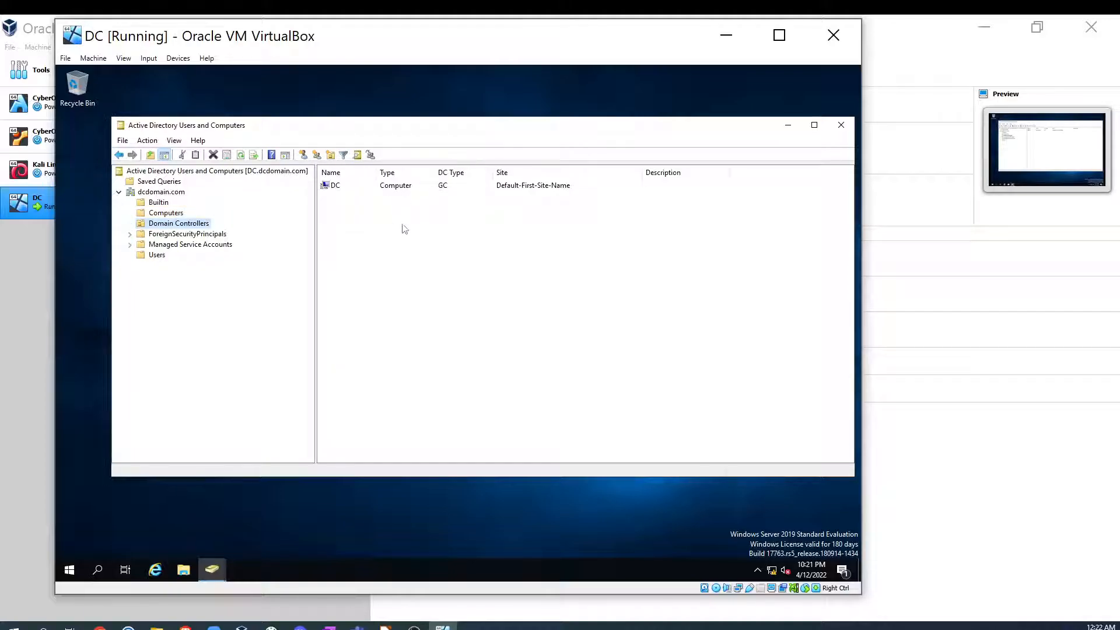
click(328, 185)
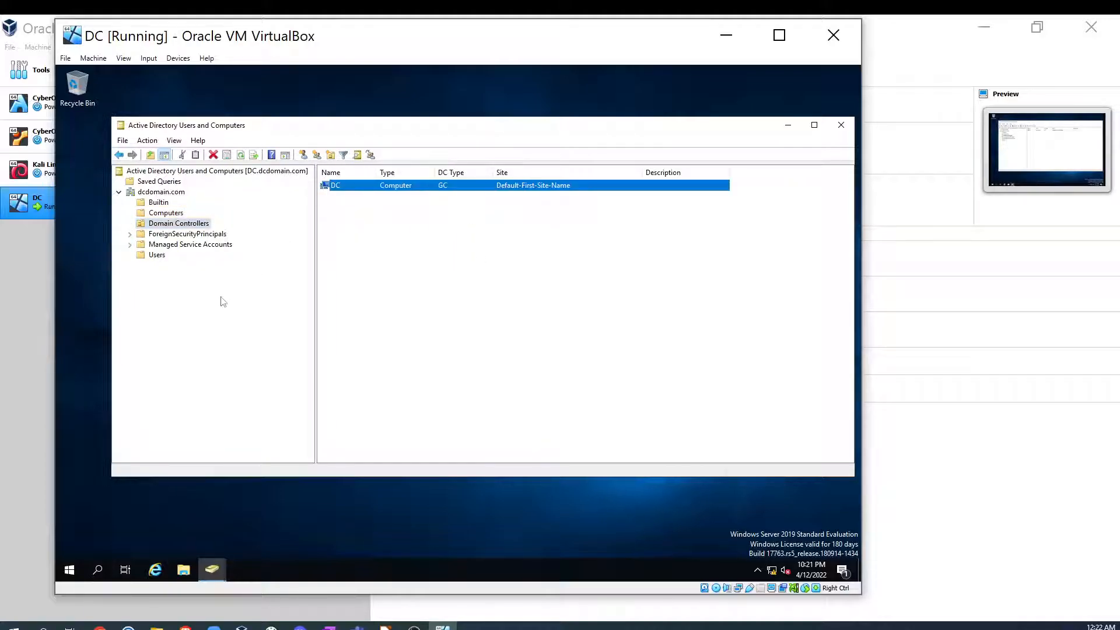
click(155, 256)
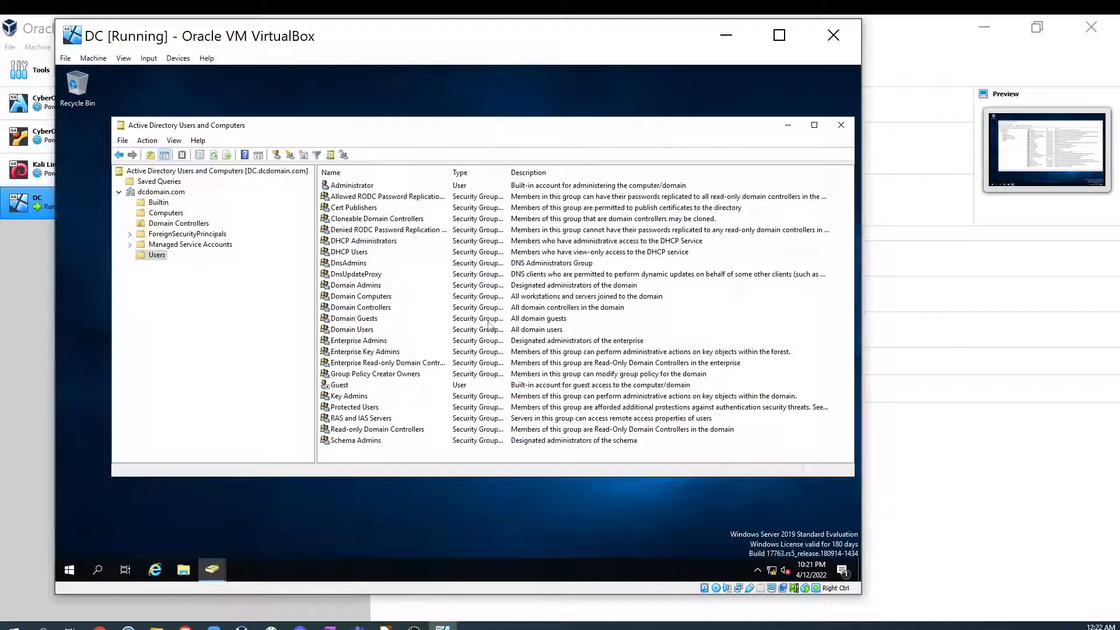
click(203, 299)
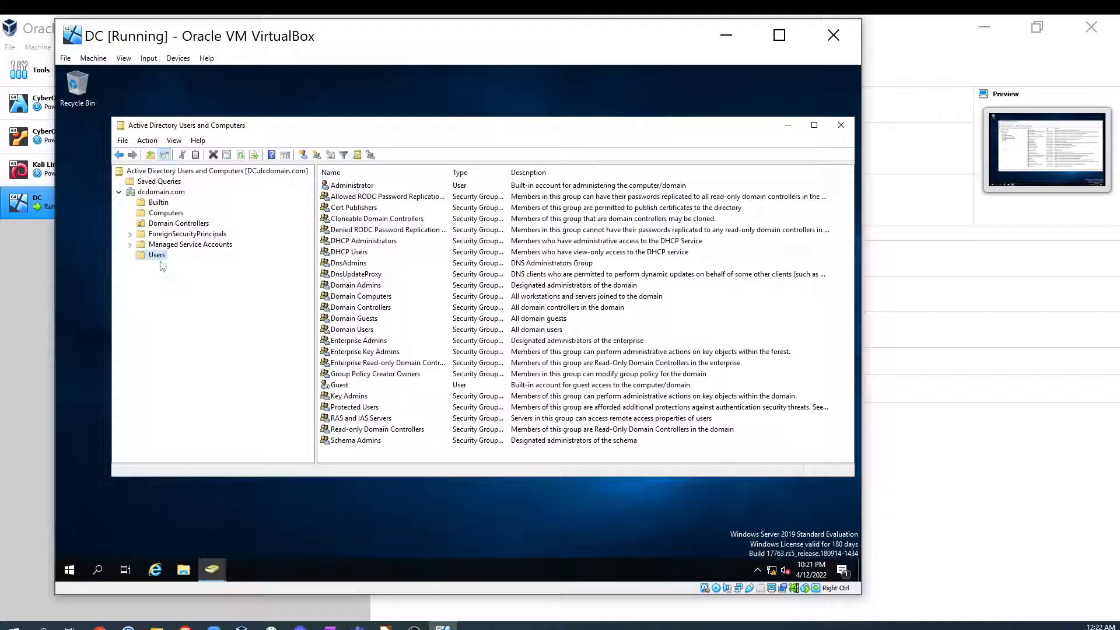
- Create a new organizational unit named IT_Admins directly under the dcdomain.com domain
click(154, 193)
right_click(154, 195)
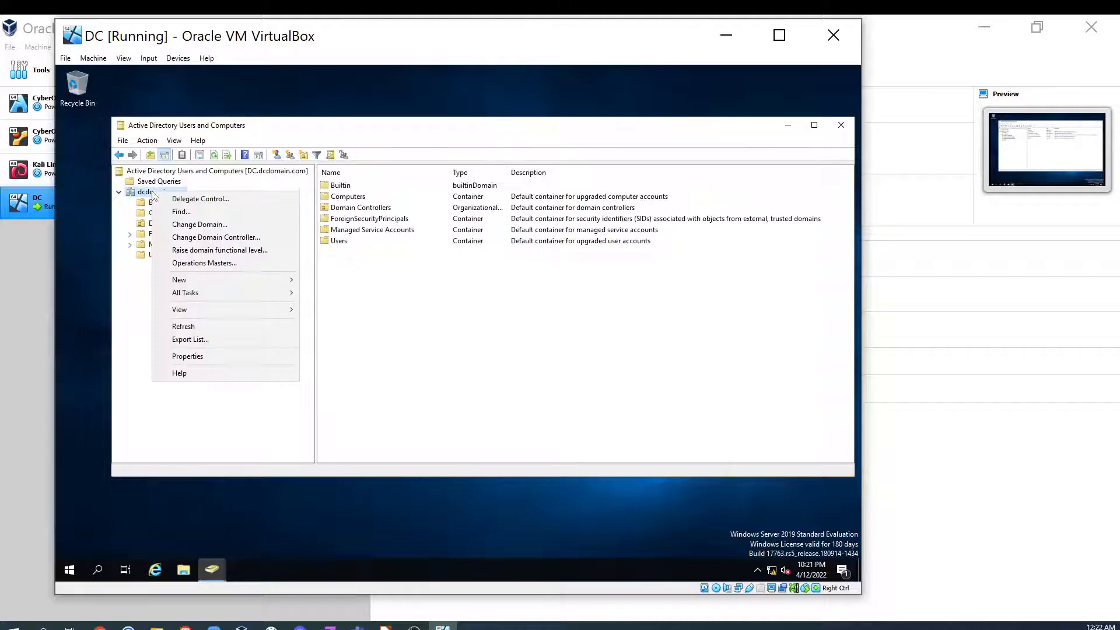
mouse_move(269, 280)
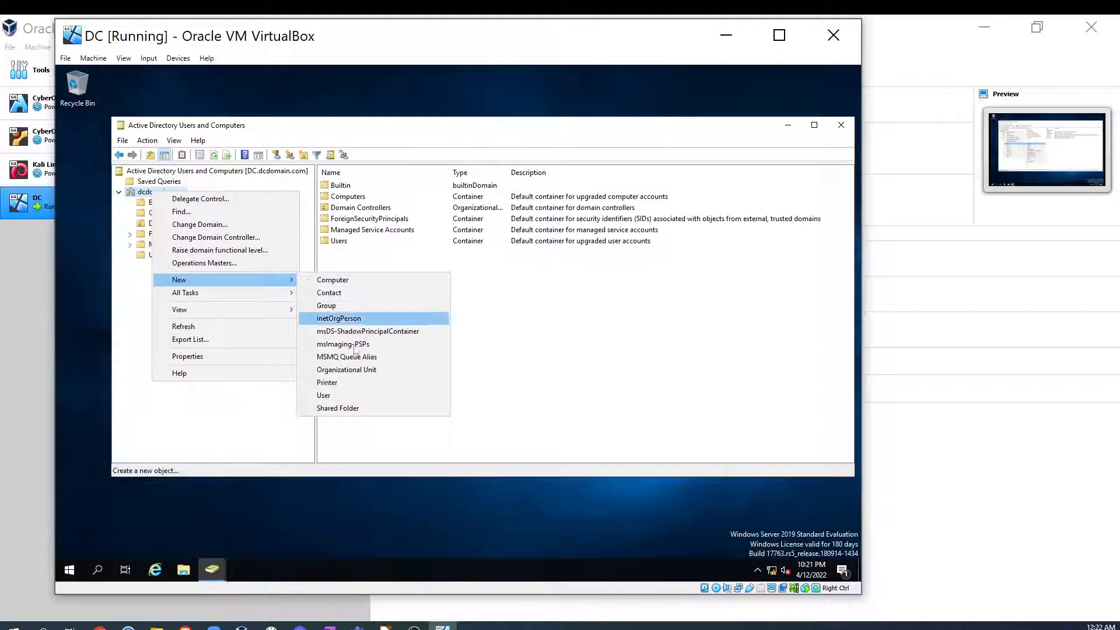
click(360, 376)
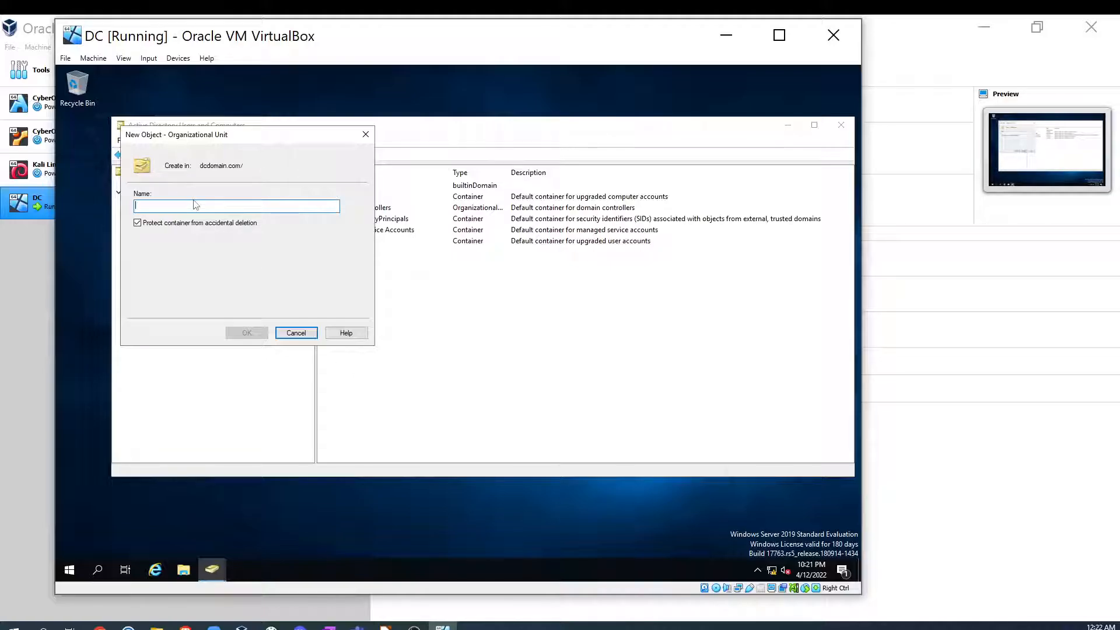
text(IT_)
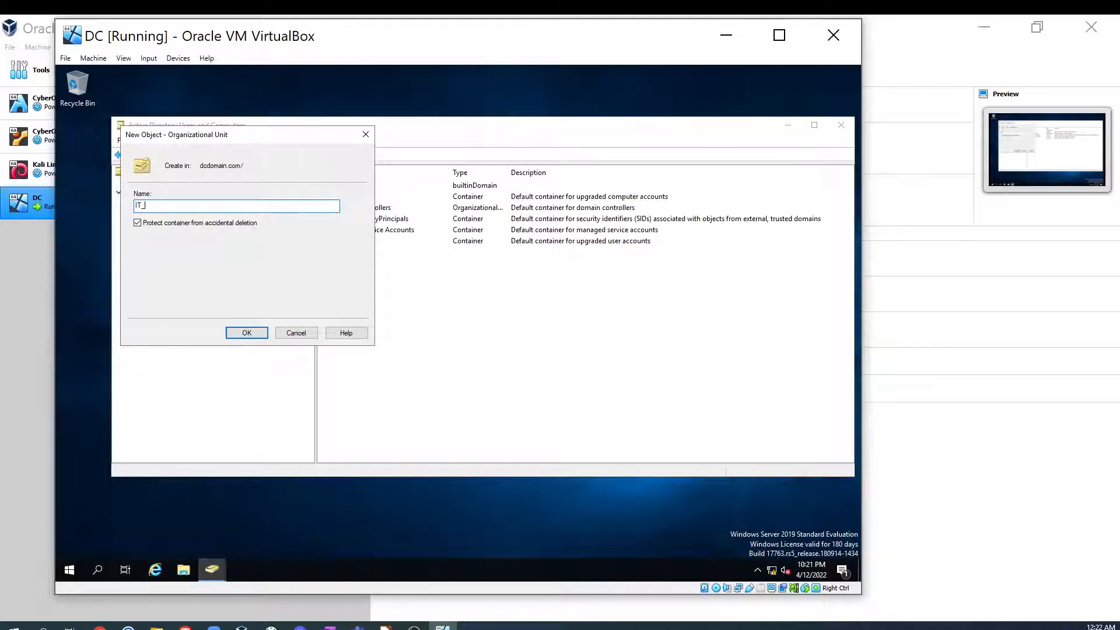
text(Admins)
click(259, 336)
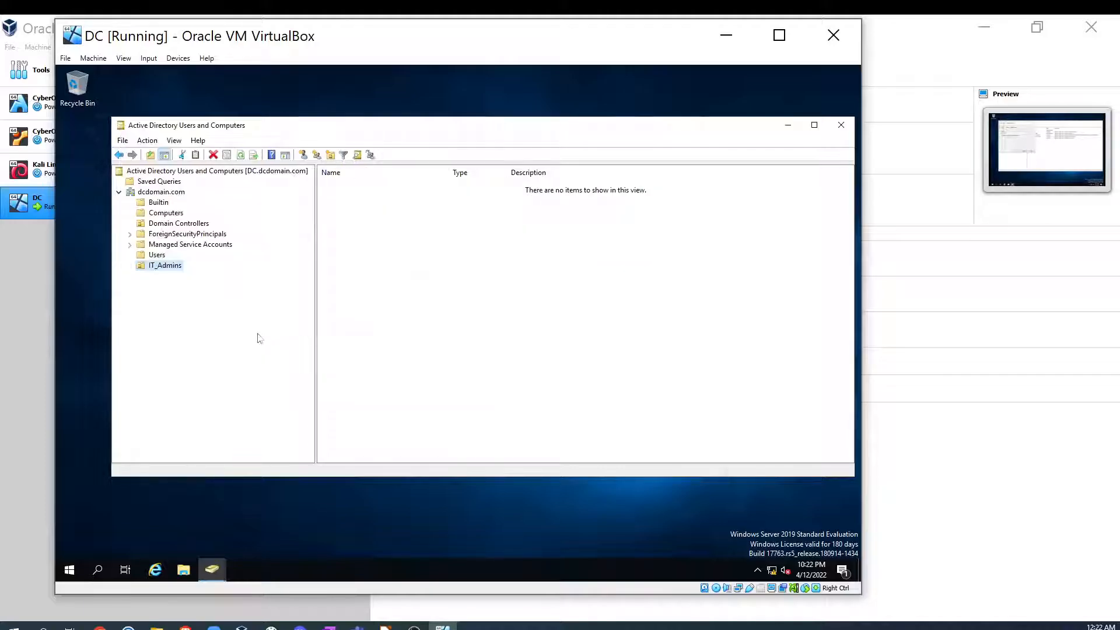
- Create a global security group named HelpDesk inside the IT_Admins organizational unit
right_click(163, 270)
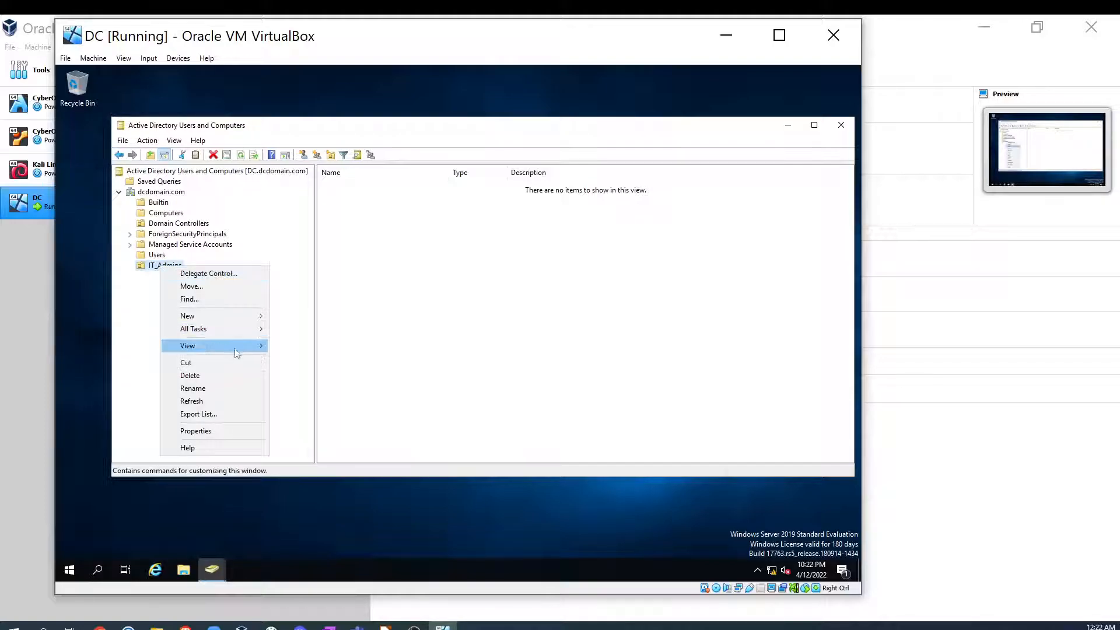
mouse_move(255, 316)
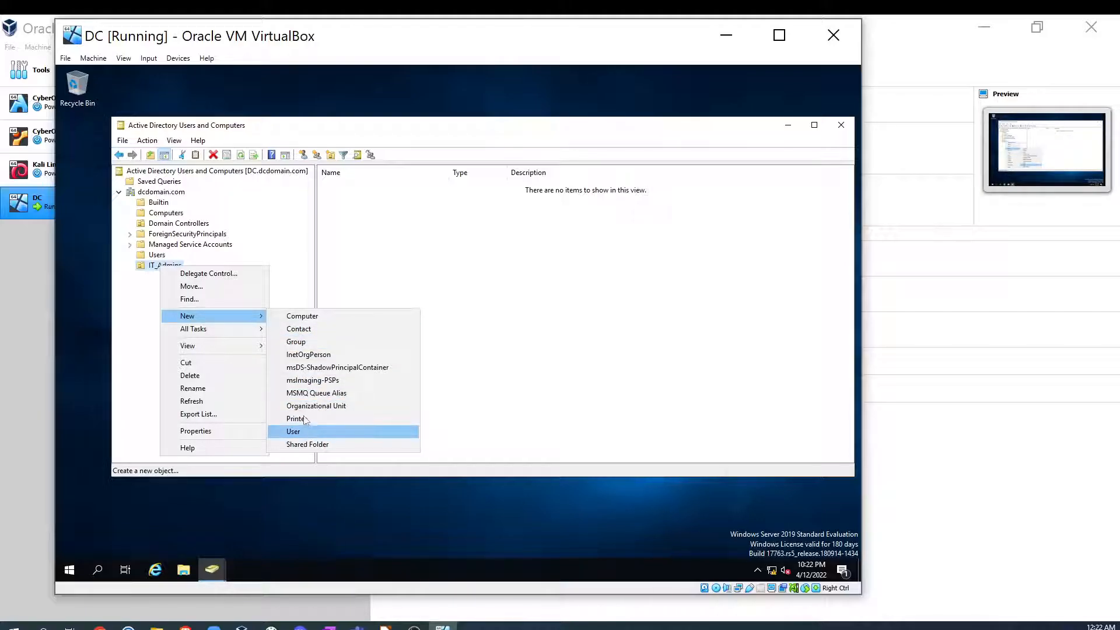
click(308, 345)
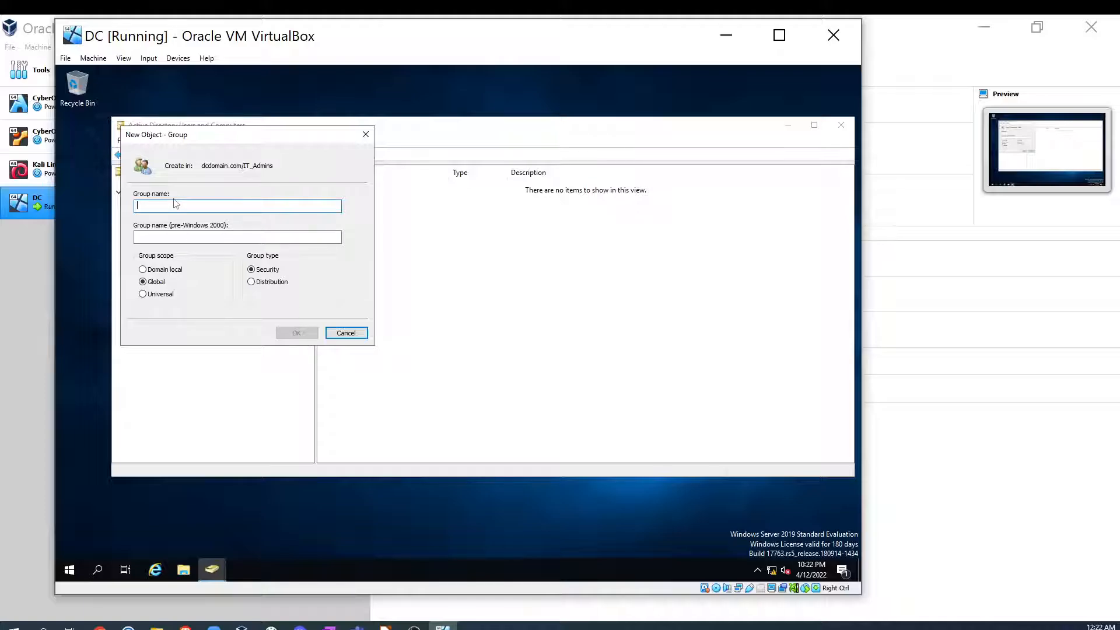
text(HelpDesk)
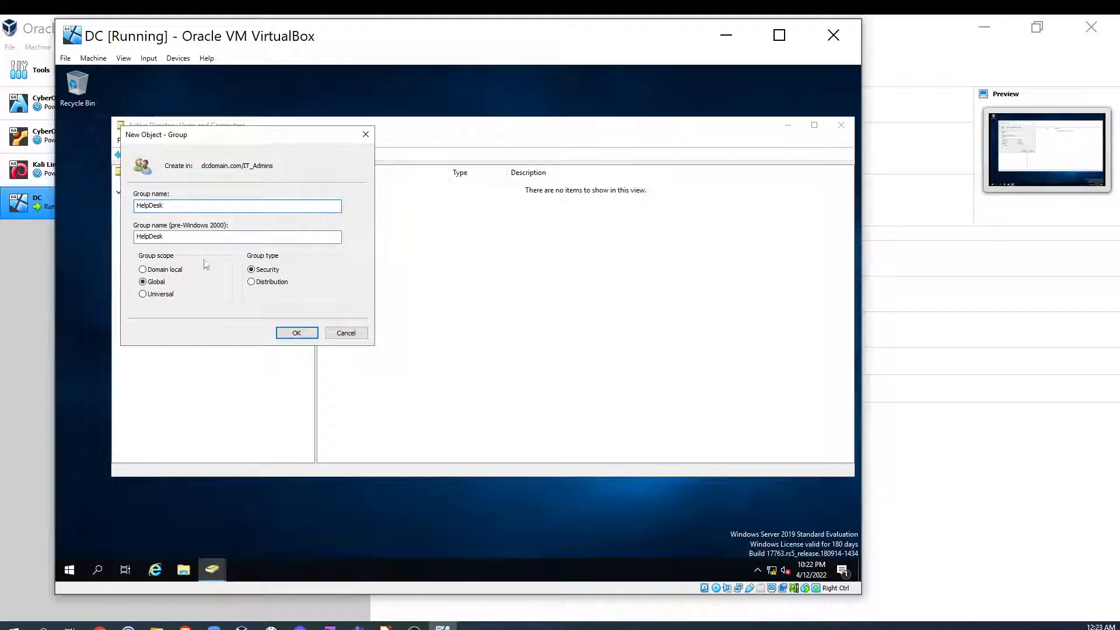
click(296, 333)
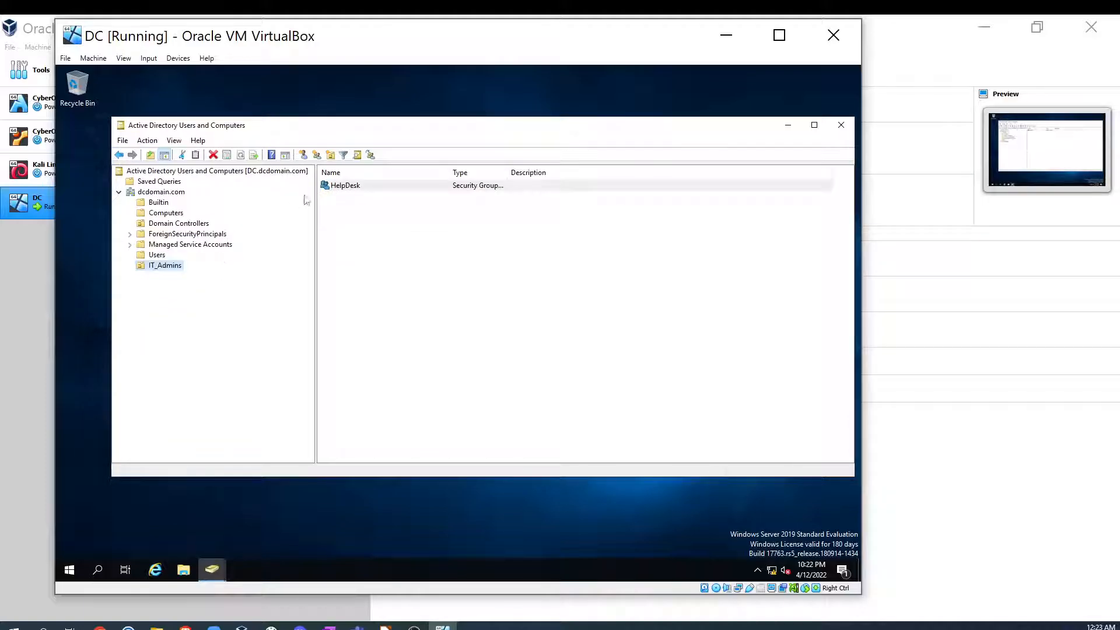
- Open the HelpDesk group's properties and view its Members and Member Of lists
right_click(337, 185)
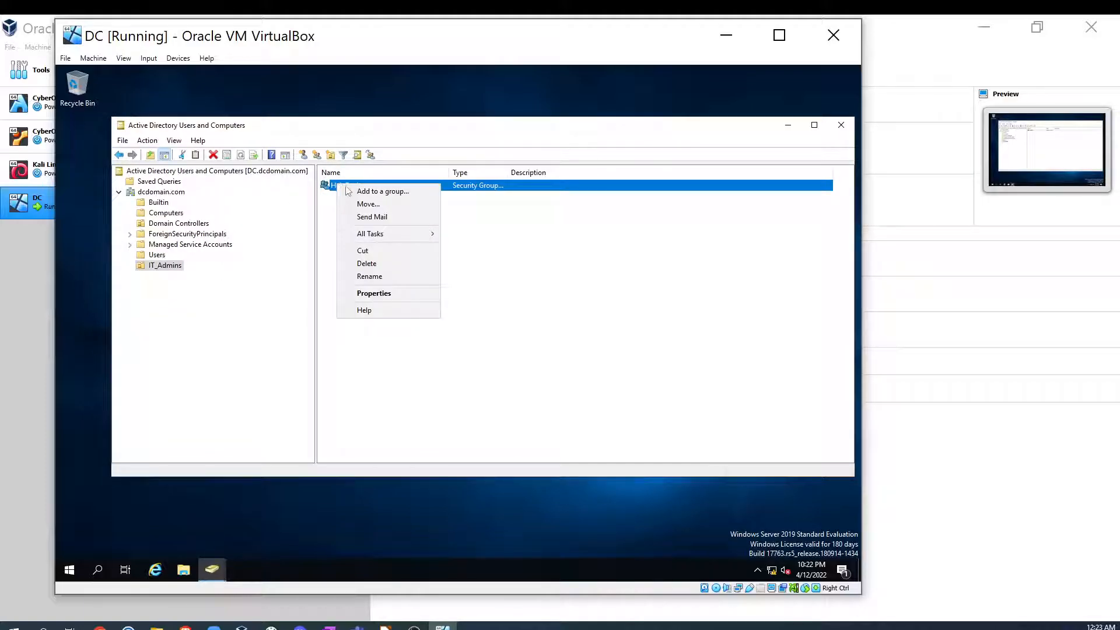
click(384, 294)
click(427, 197)
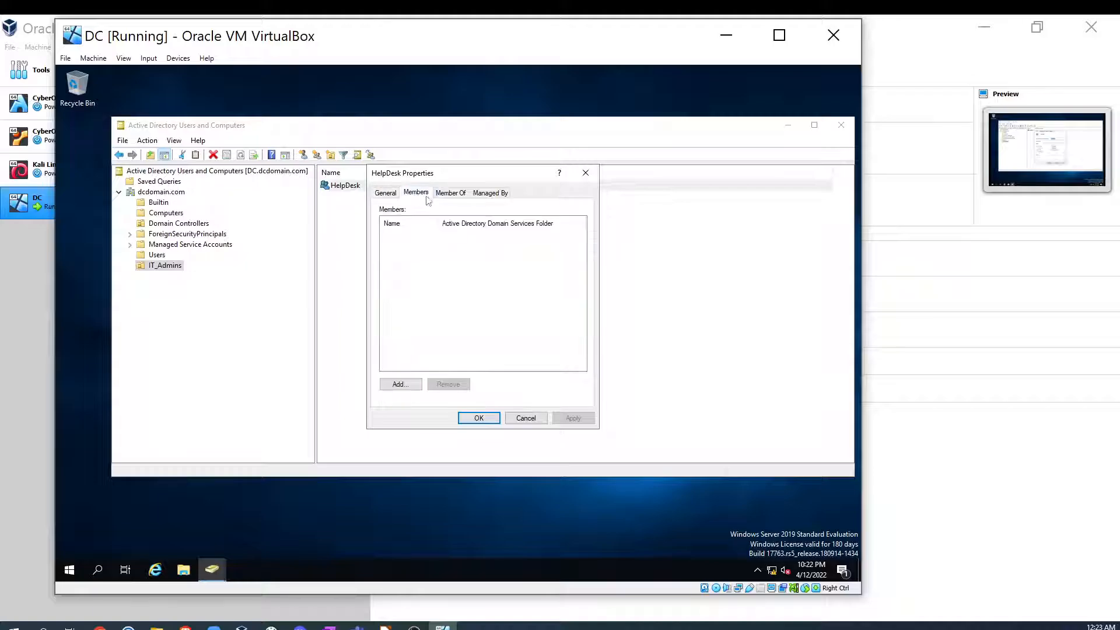
click(448, 195)
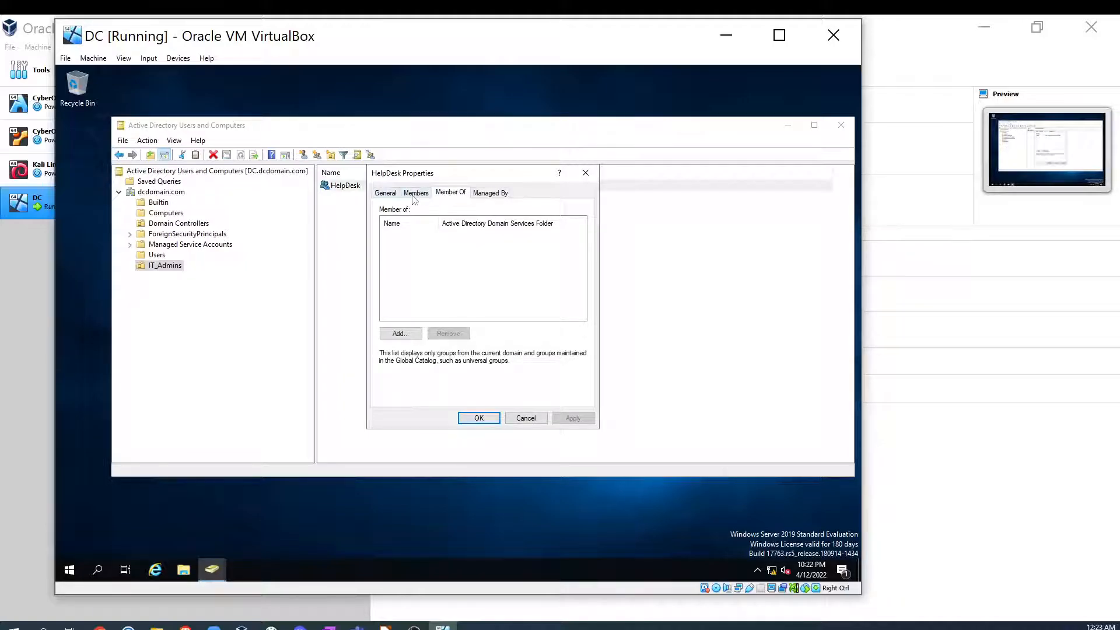
- Try to add HelpDesk to a group named IT Admins, then close all the dialogs
click(400, 334)
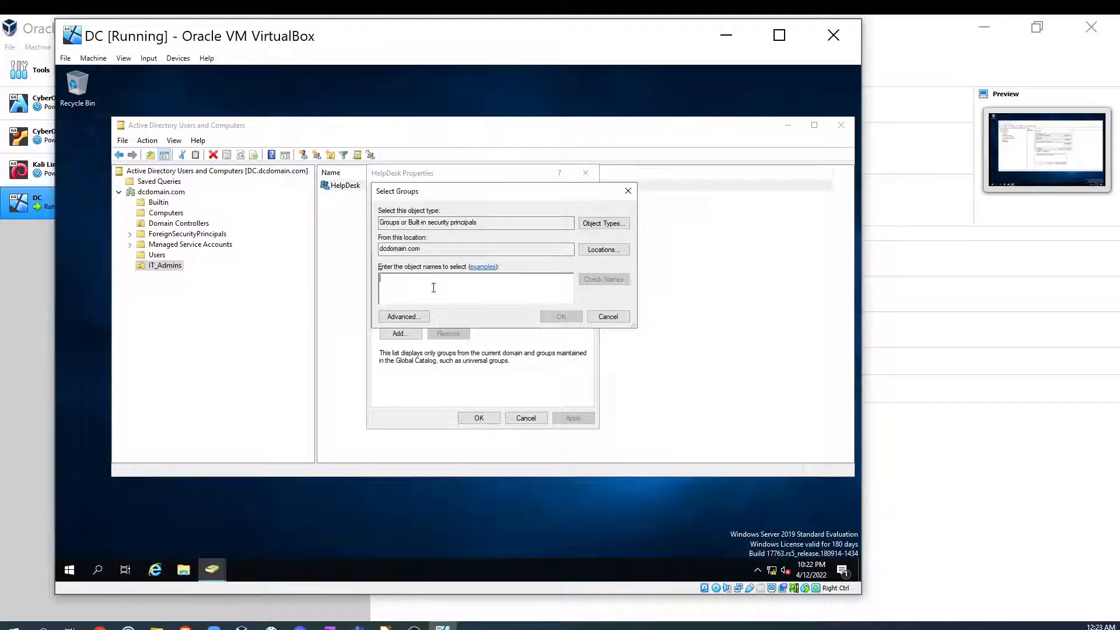
text(It Ad)
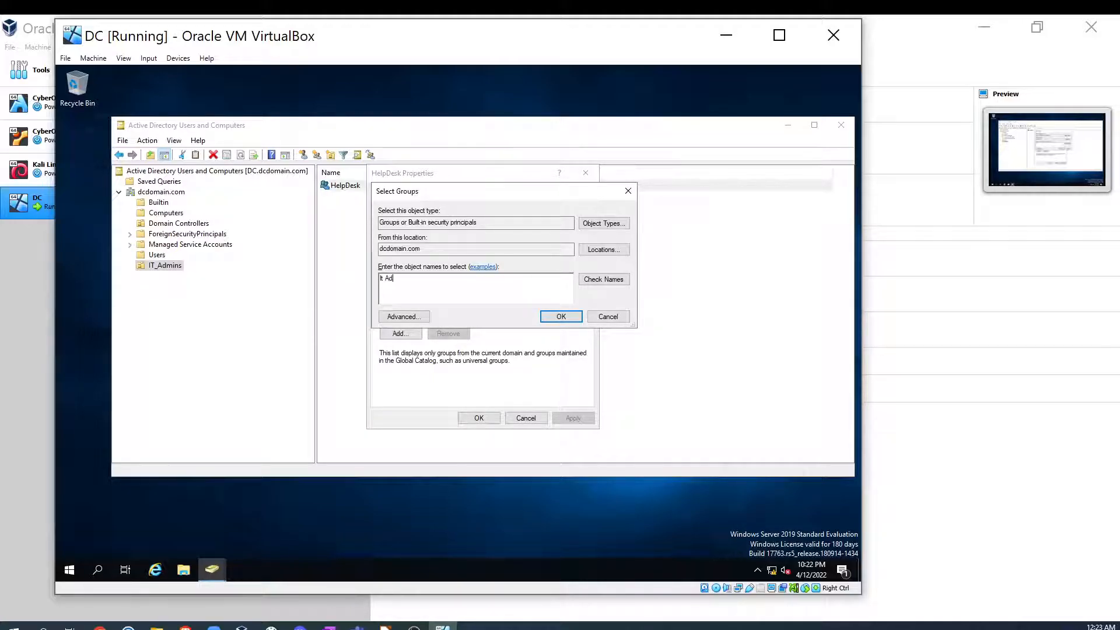
text(i)
click(613, 281)
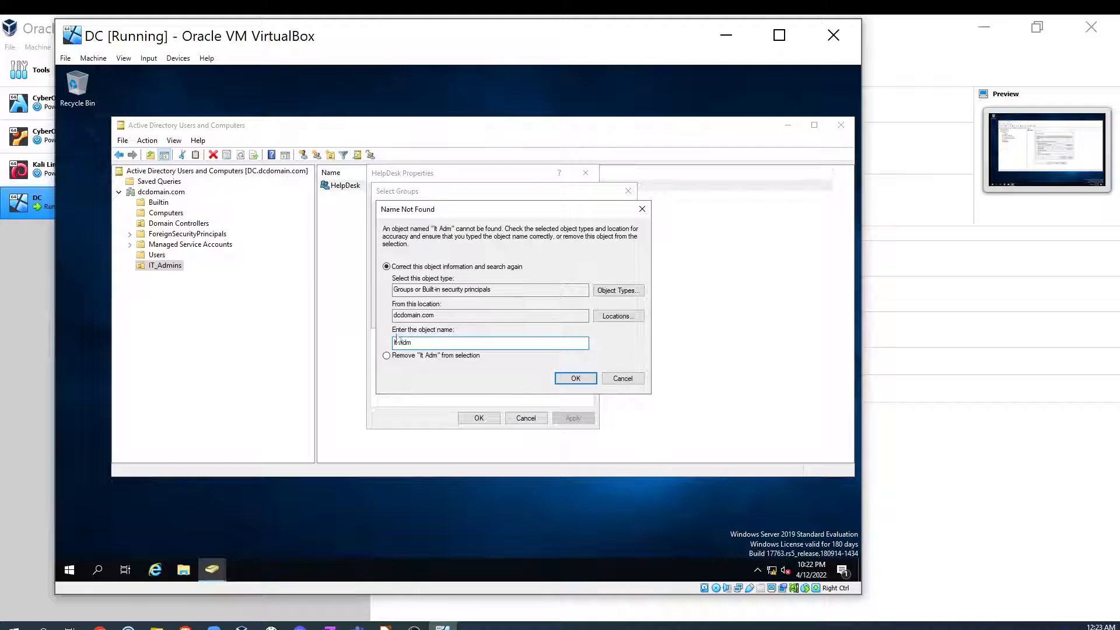
key(BackSpace)
key(BackSpace)
key(BackSpace)
text(T Admins)
click(642, 210)
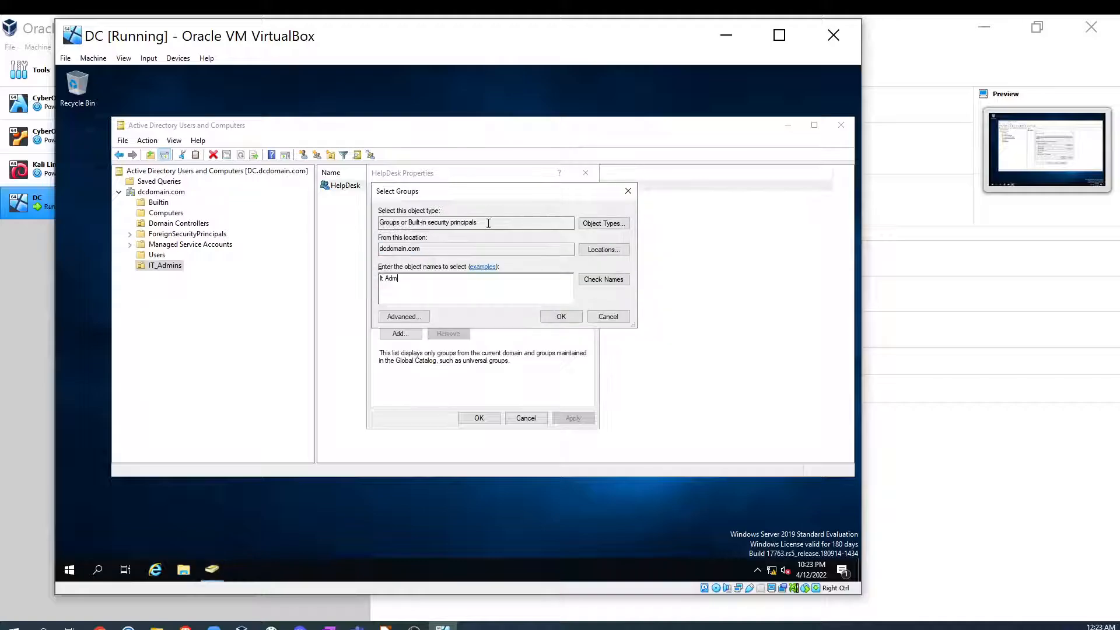
click(628, 194)
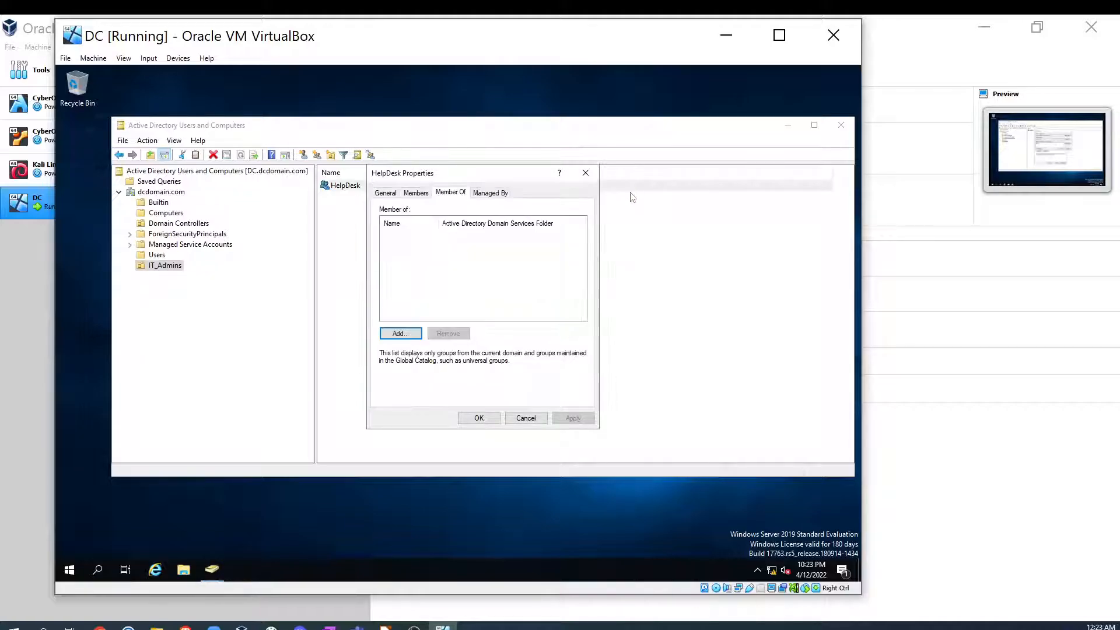
click(585, 173)
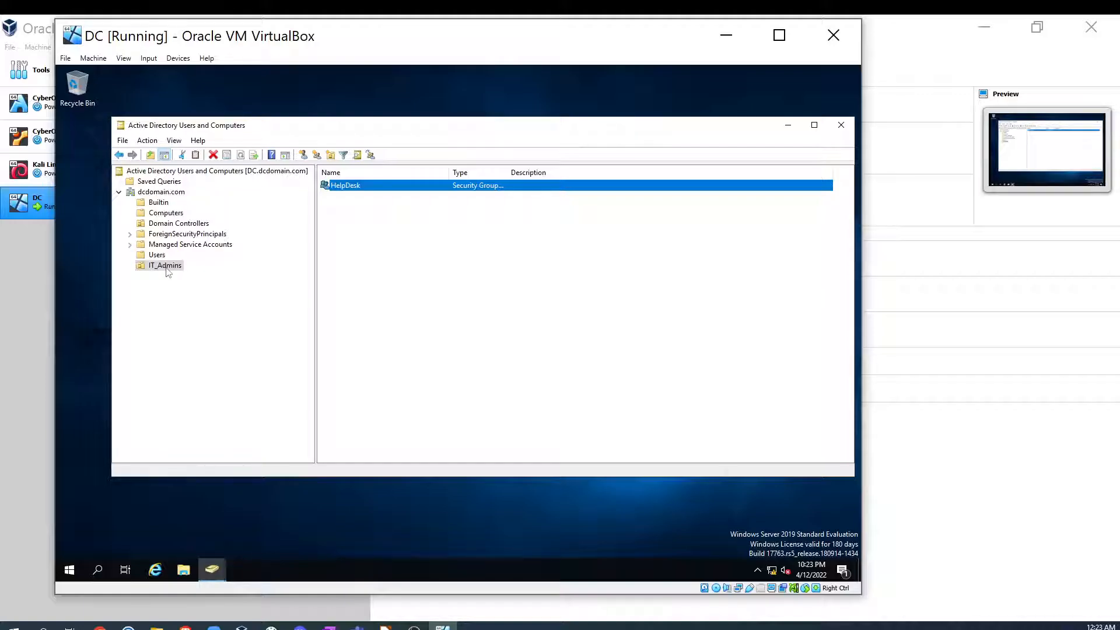
- Inspect the IT_Admins organizational unit's property tabs, then cancel the dialog
right_click(166, 267)
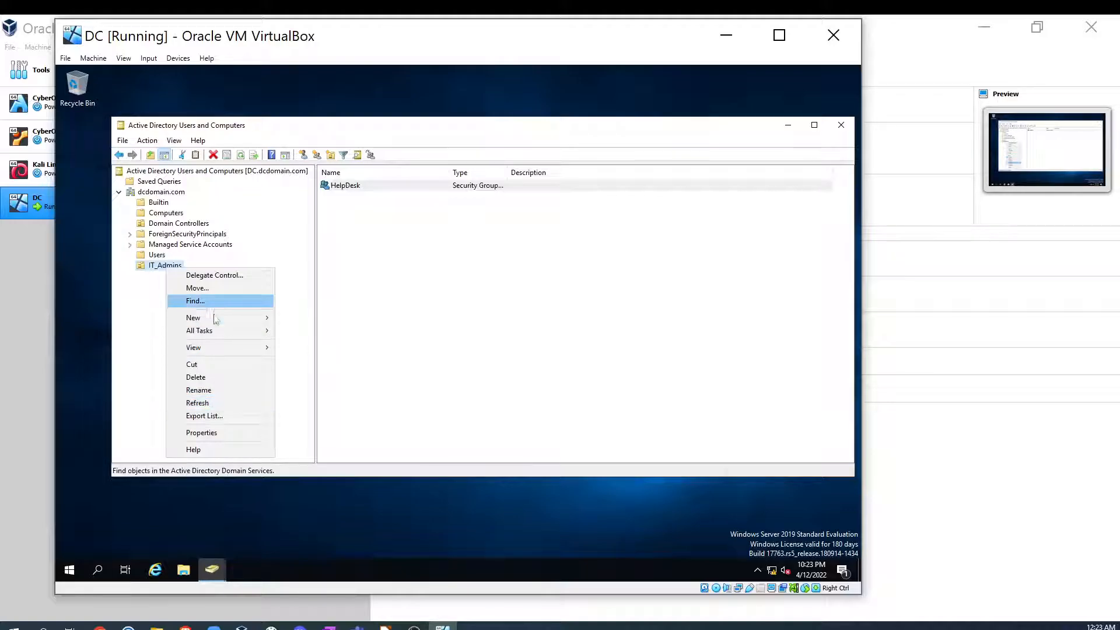
mouse_move(216, 319)
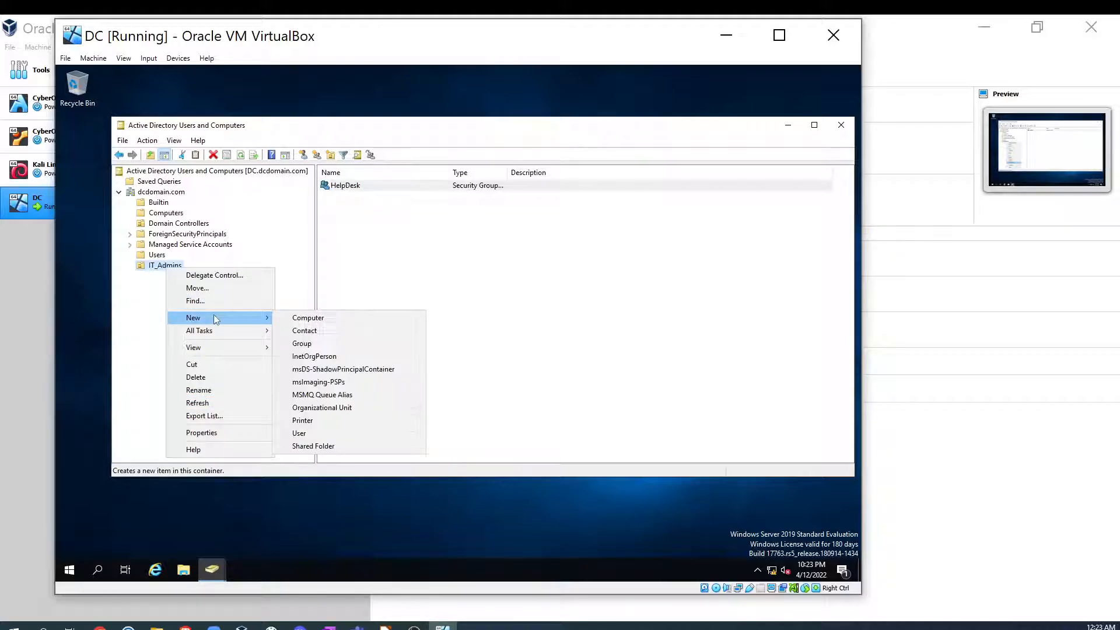
click(210, 431)
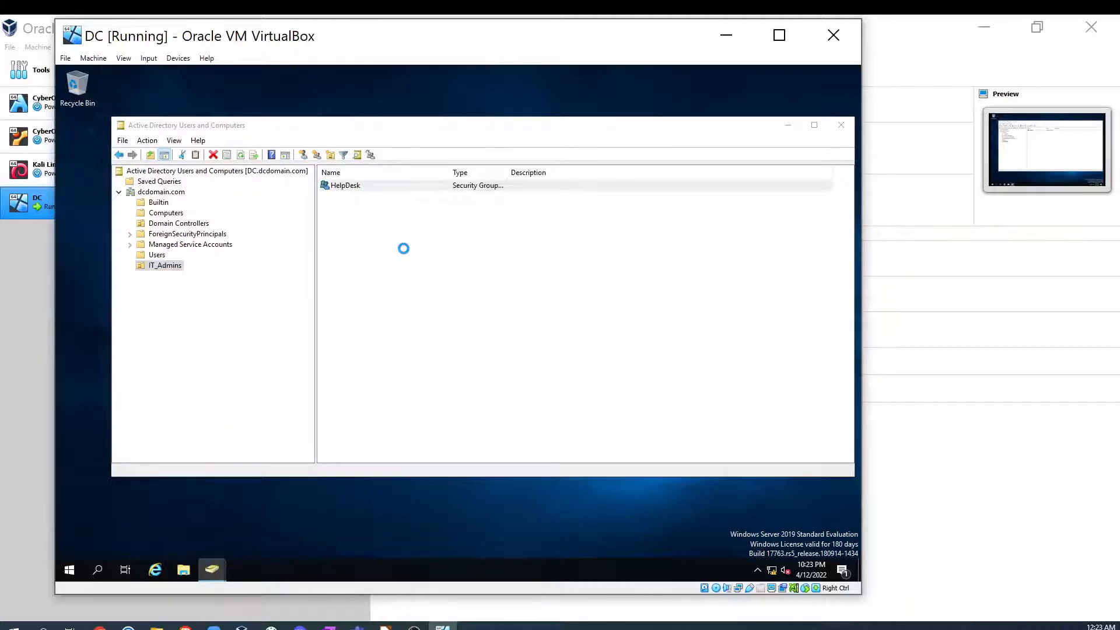
click(423, 193)
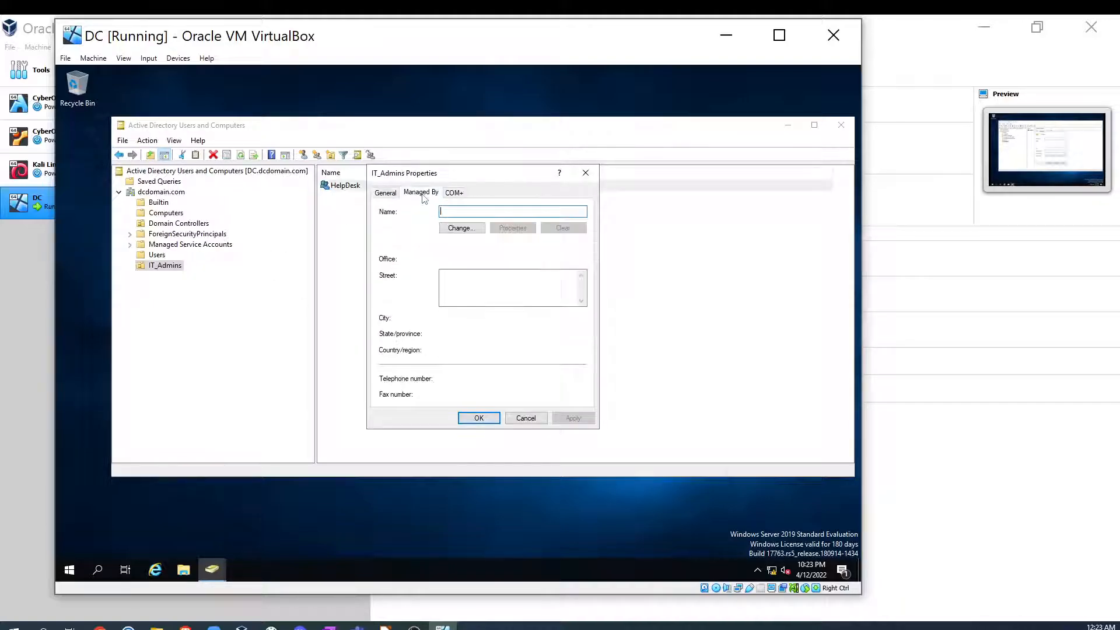
click(453, 194)
click(394, 195)
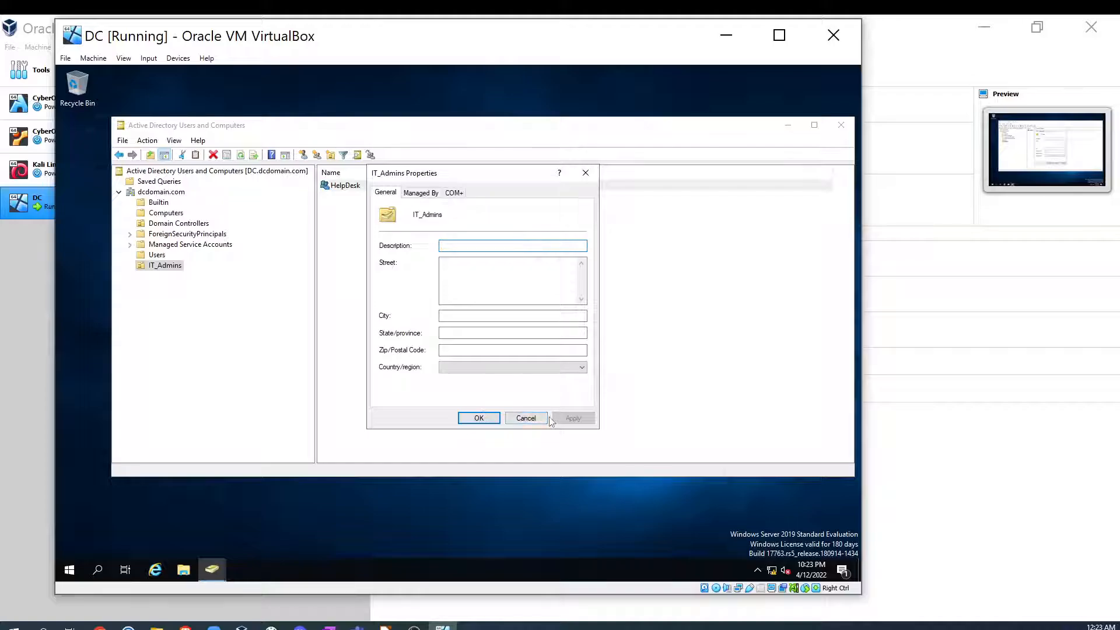
click(525, 418)
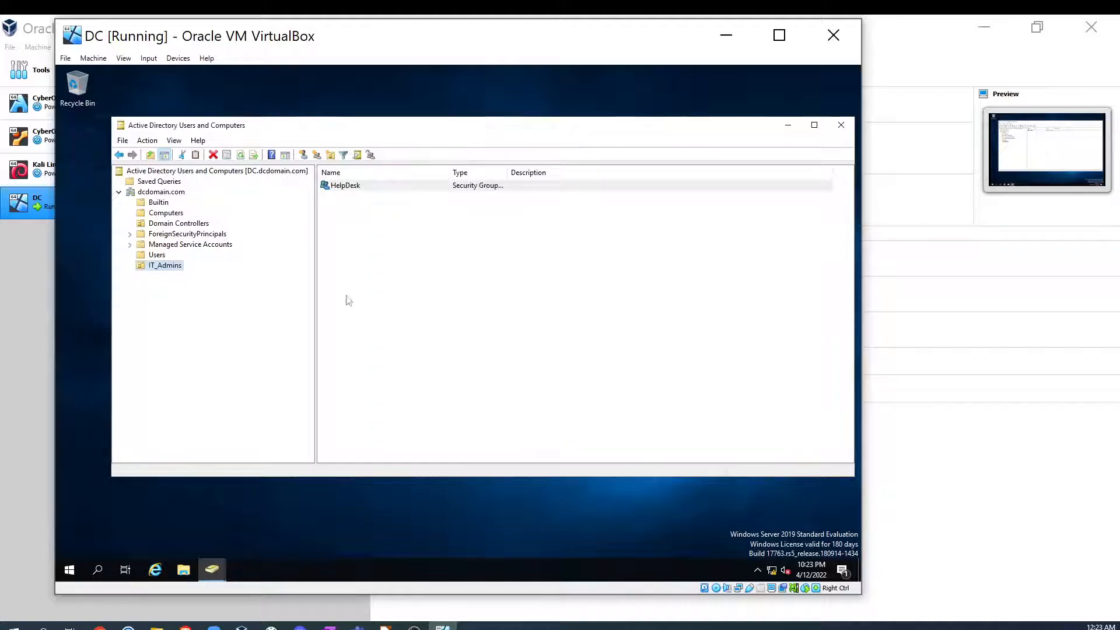
- Add the HelpDesk group to the built-in Administrators group through its Member Of properties
click(345, 187)
right_click(345, 186)
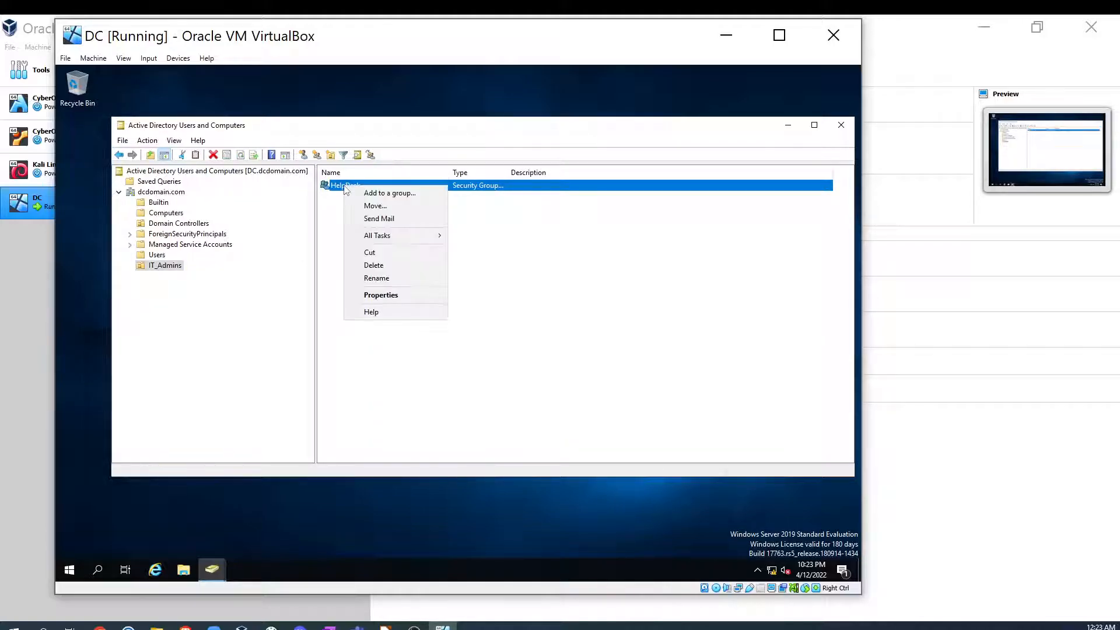
click(382, 295)
click(445, 193)
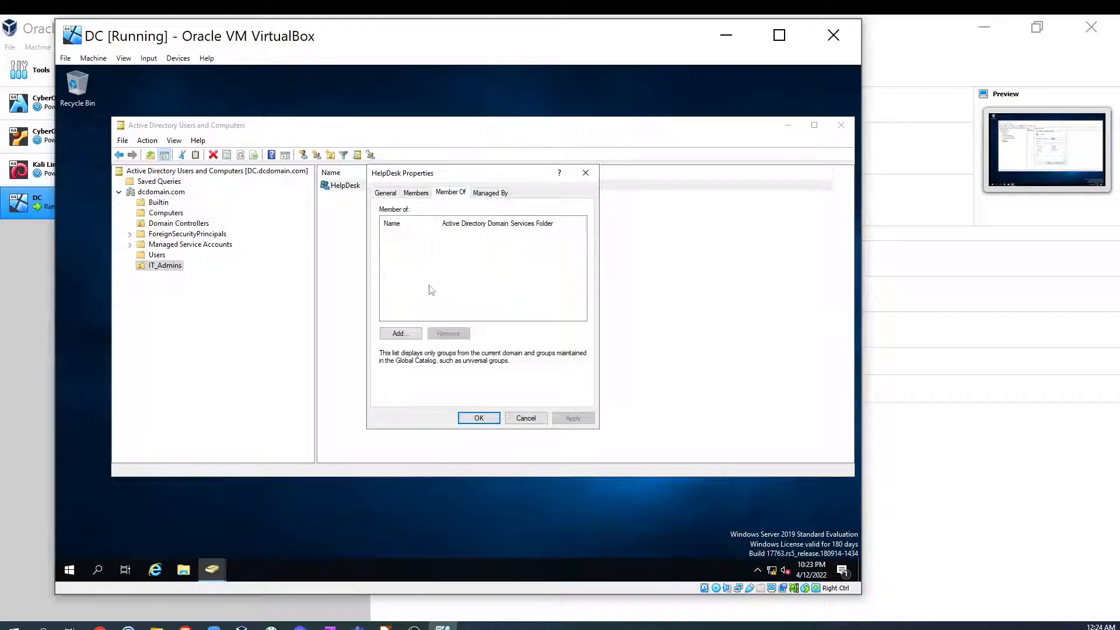
click(411, 333)
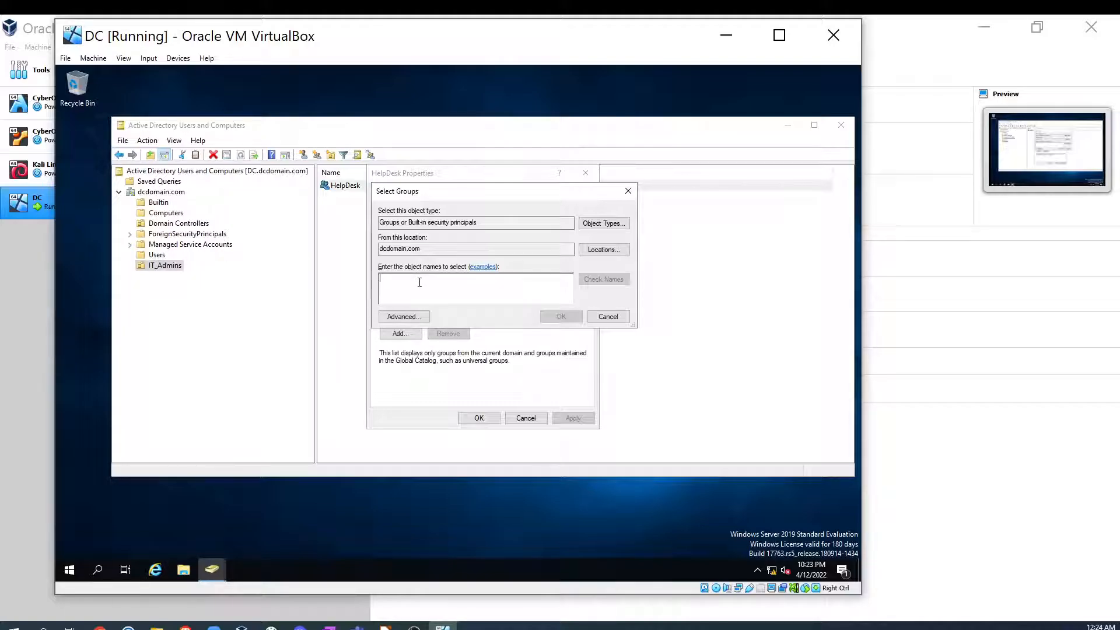
text(Admins)
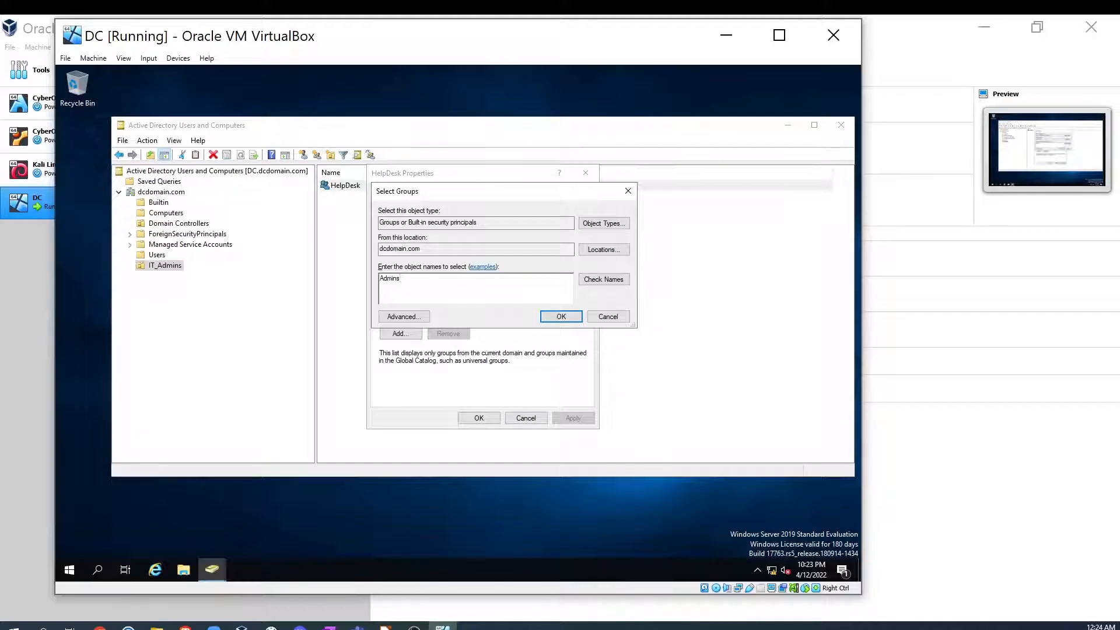
click(604, 278)
click(561, 316)
click(570, 419)
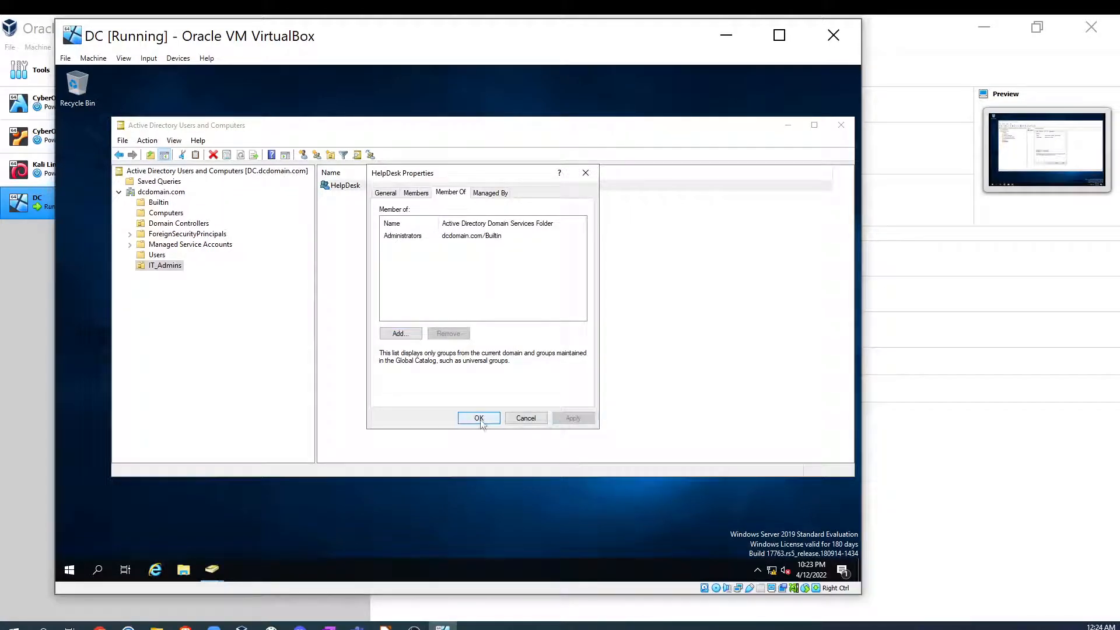
click(478, 417)
- Reopen the HelpDesk group's properties to review its Member Of list, then close the dialog
right_click(368, 188)
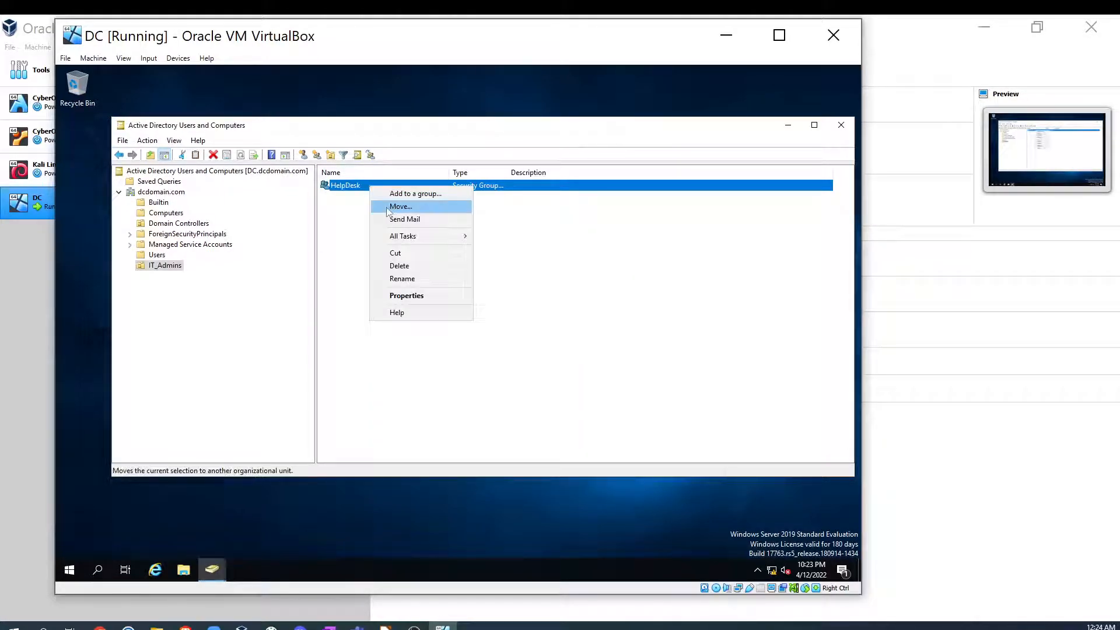
mouse_move(425, 243)
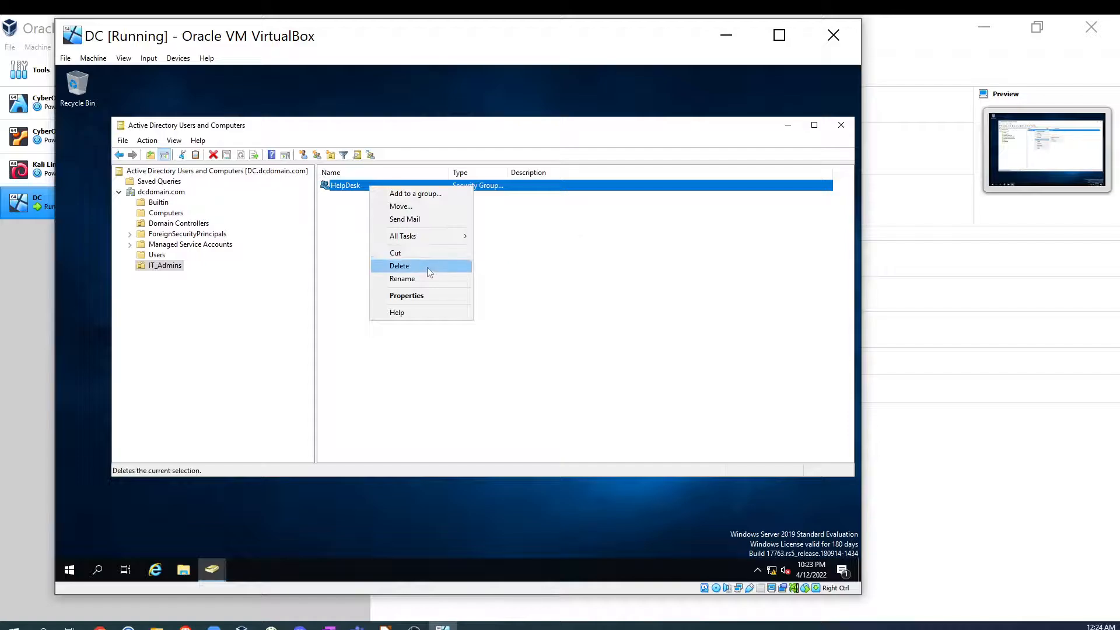
click(421, 296)
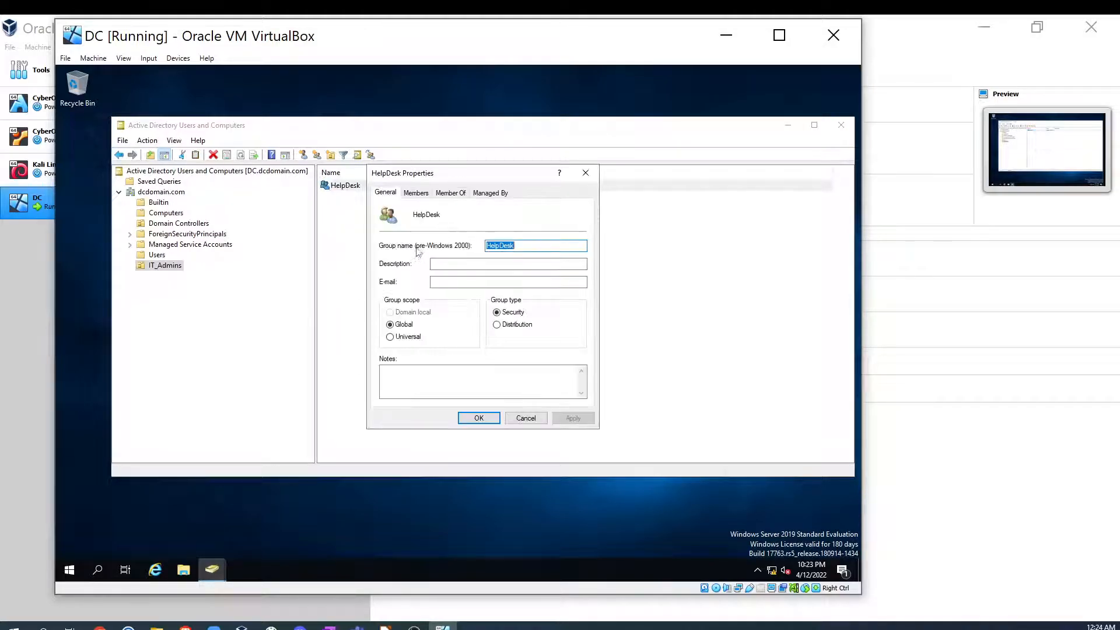
click(446, 195)
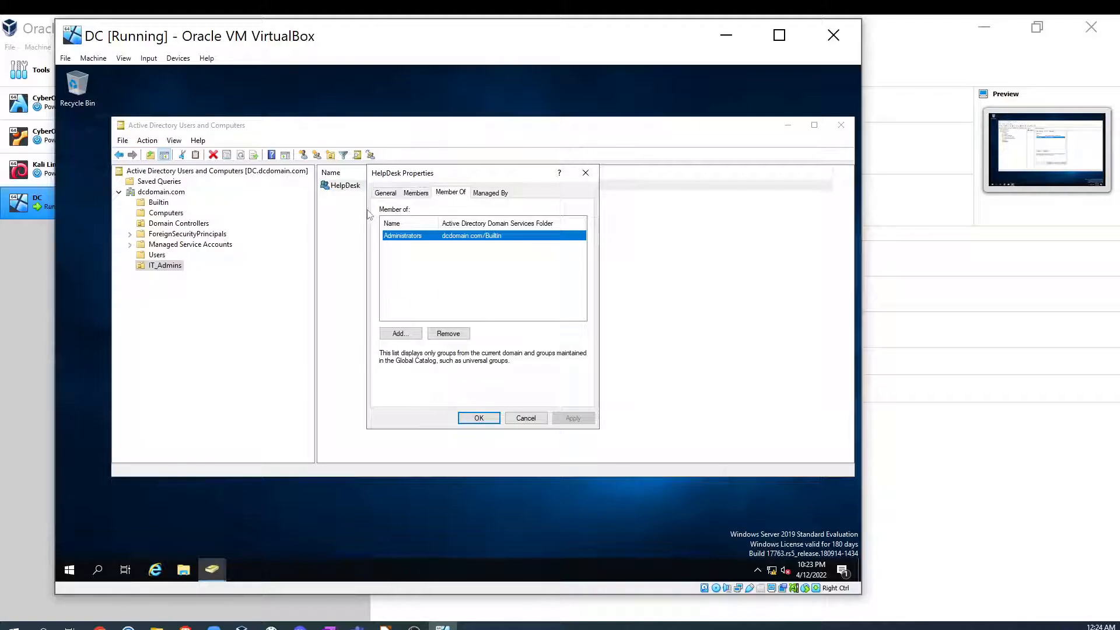
click(487, 420)
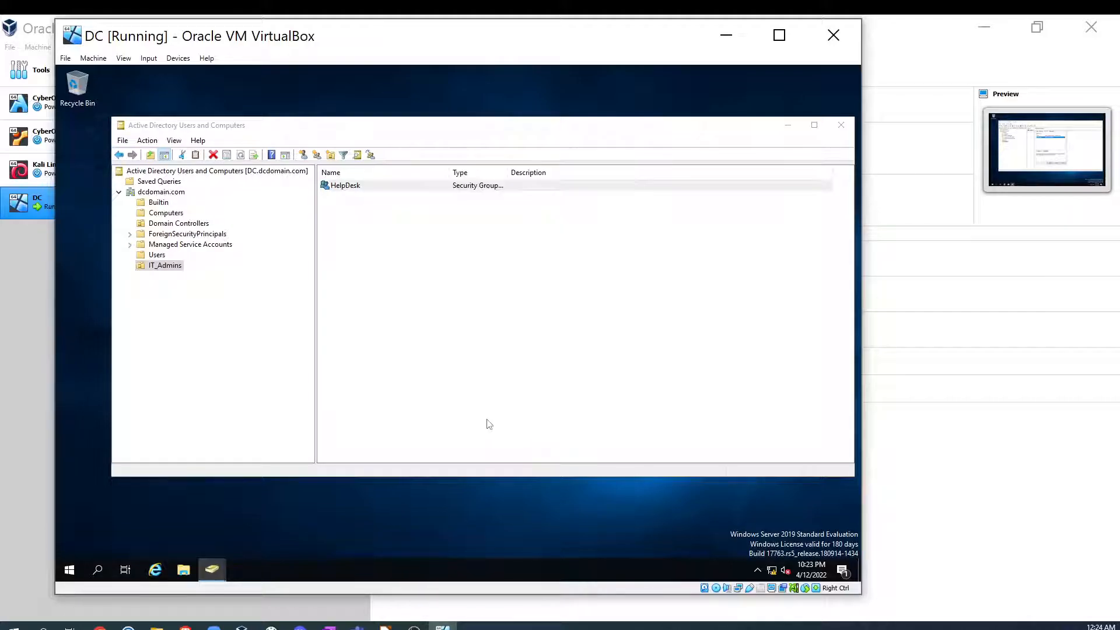
- Create a new user in the IT_Admins unit, entering the user's first name, last name and logon name
right_click(161, 267)
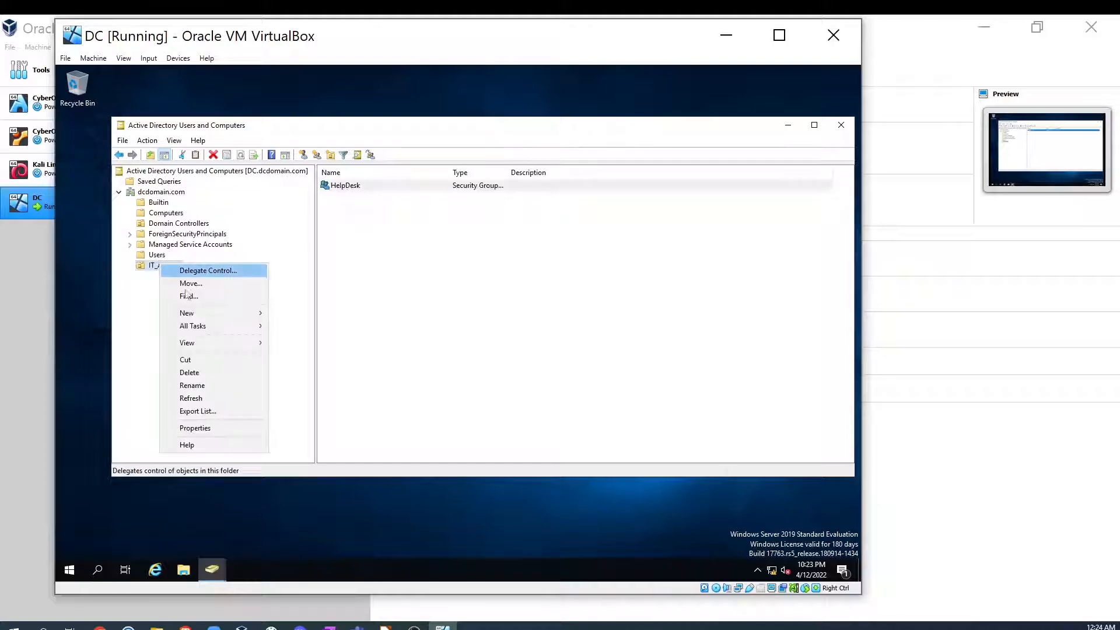
mouse_move(257, 318)
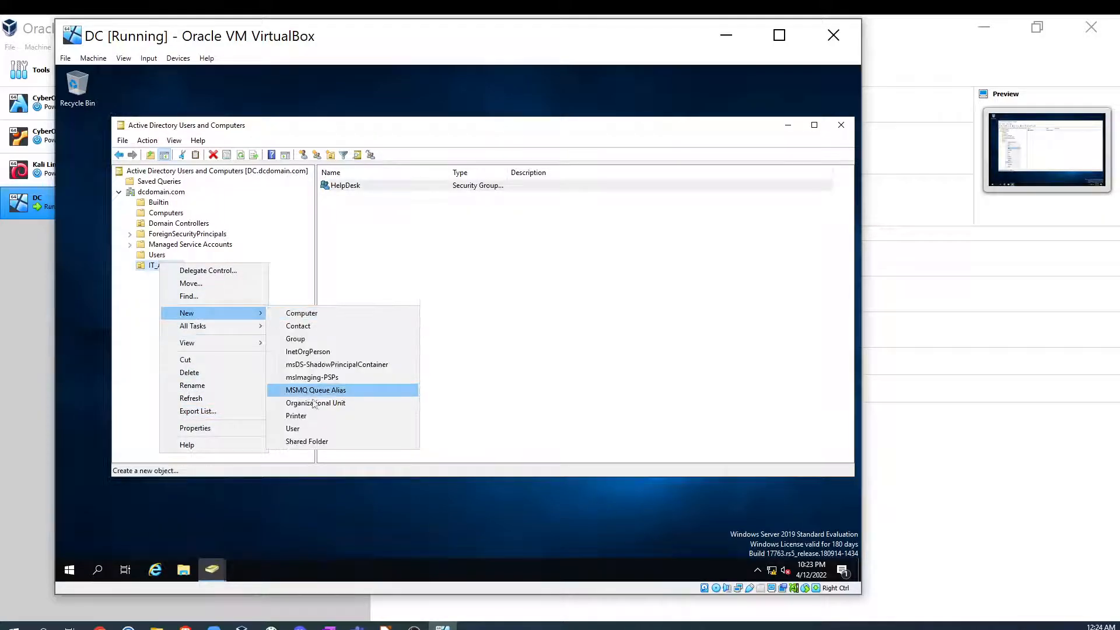
click(291, 427)
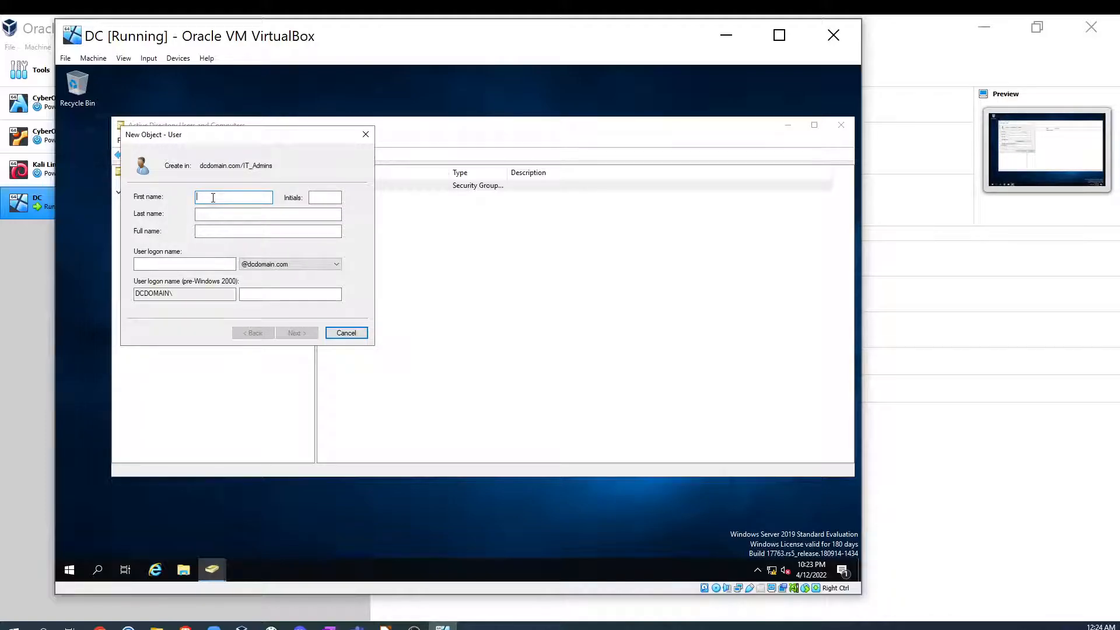
click(230, 215)
click(181, 263)
text(j)
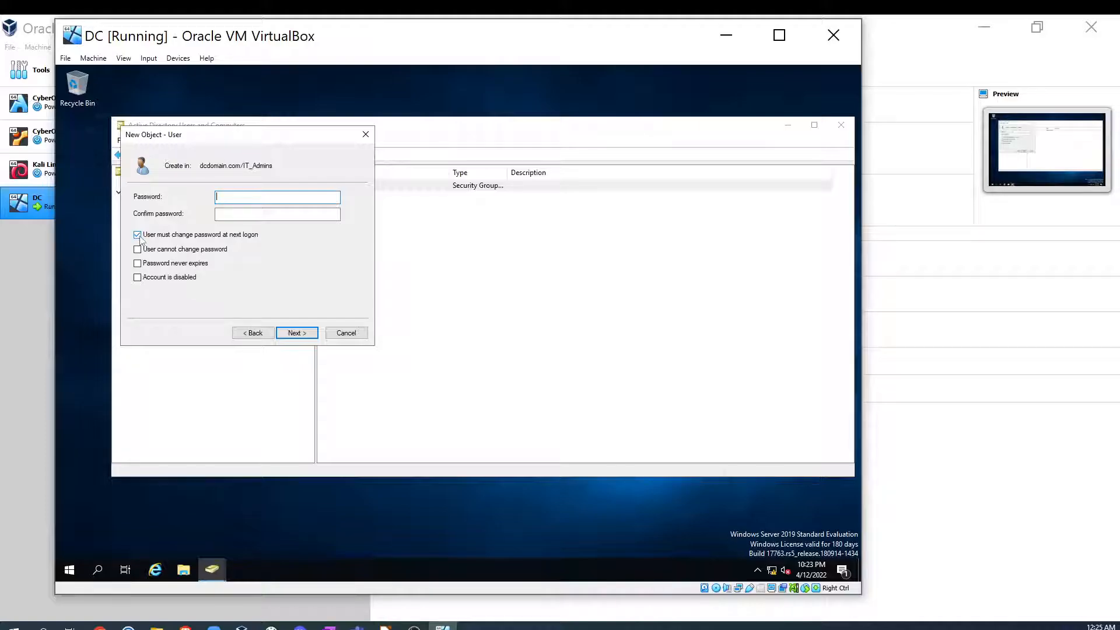
- Clear the option forcing a password change at next logon and enable Password never expires
click(137, 234)
click(137, 235)
click(138, 234)
click(137, 263)
- Enter and confirm the new user's account password, then finish creating the user
click(254, 196)
text(***************)
click(245, 212)
text(****)
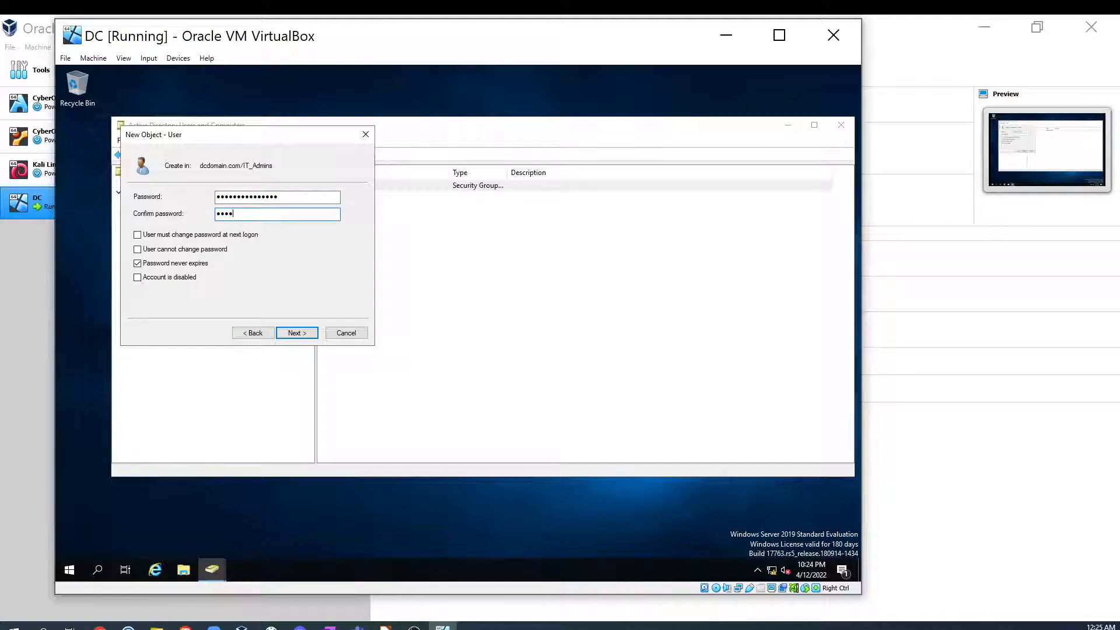
key(BackSpace)
key(BackSpace)
key(BackSpace)
key(BackSpace)
text(**************)
click(296, 333)
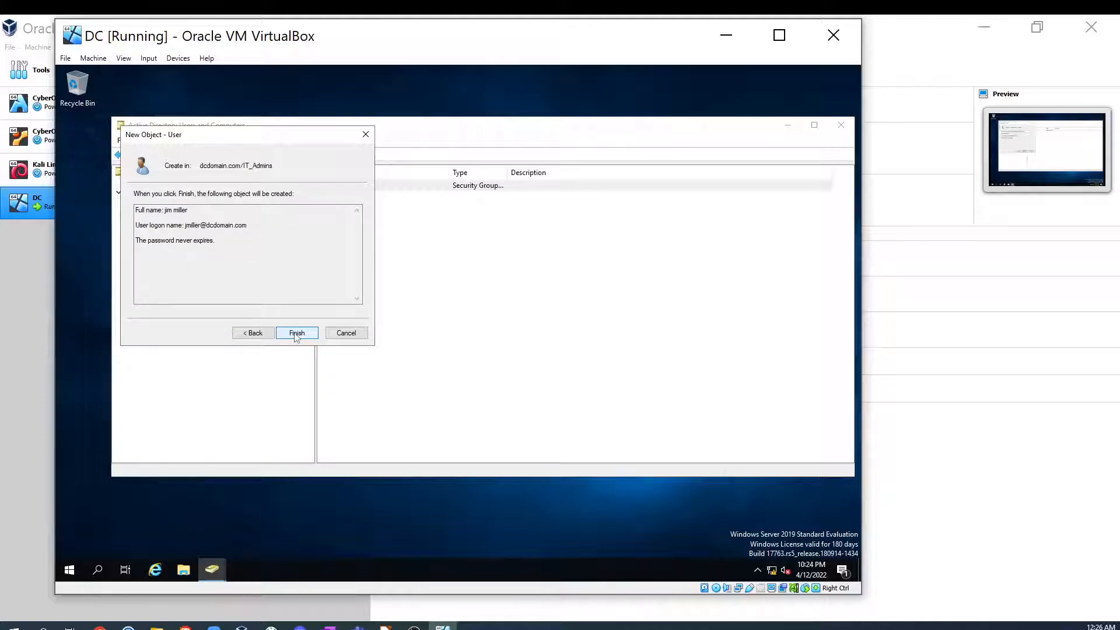
click(295, 334)
- Open the new user's properties and try to add a group named Help Des on its Member Of tab
click(346, 198)
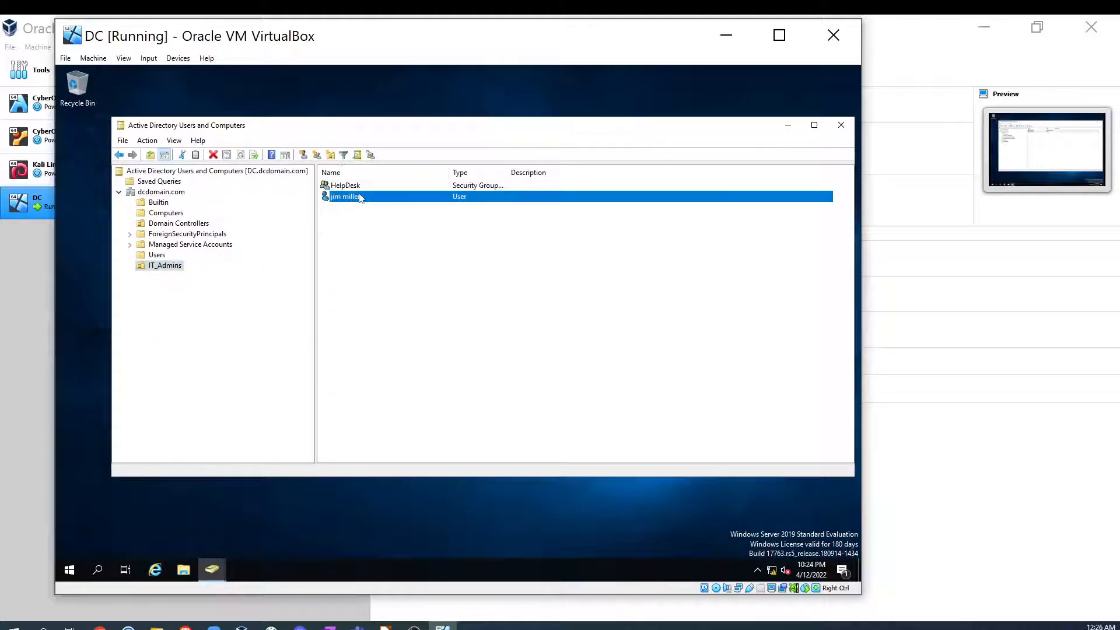
right_click(359, 196)
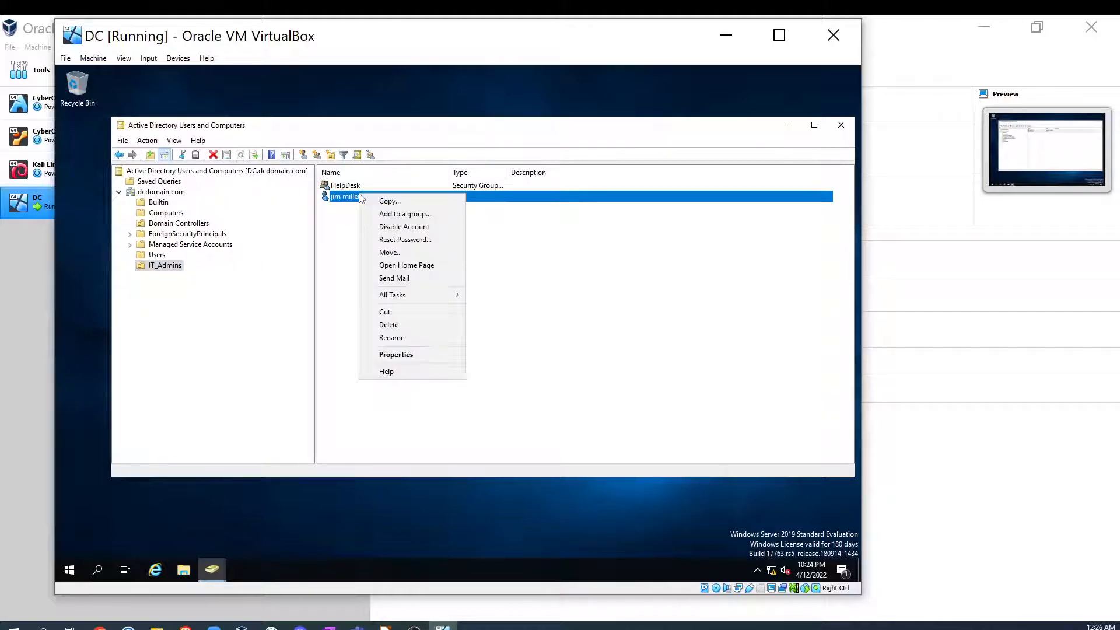
click(415, 353)
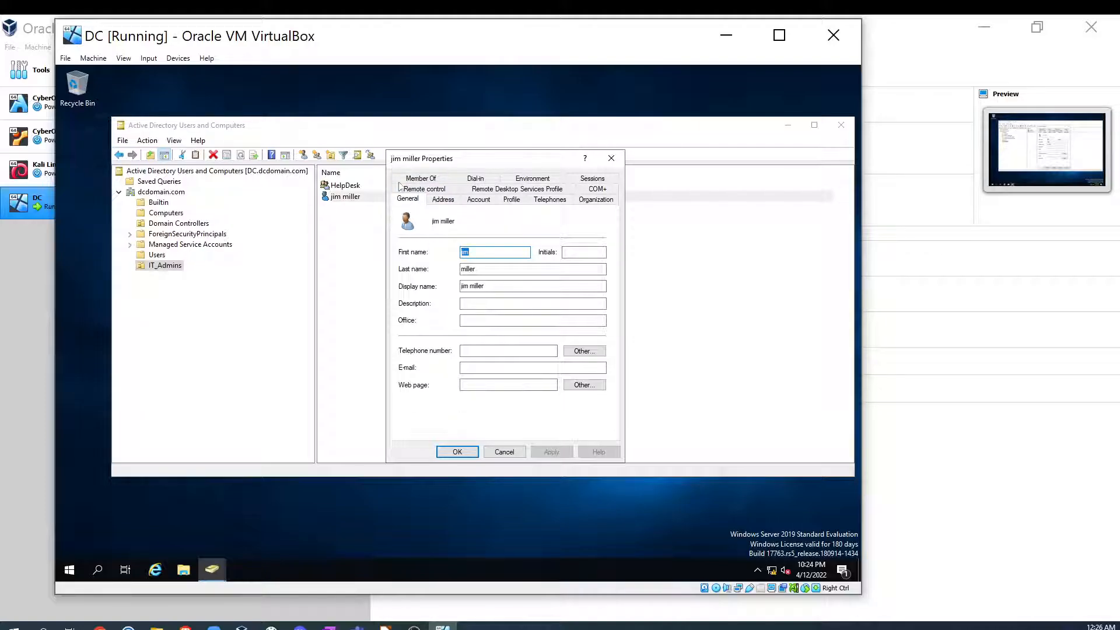
click(420, 178)
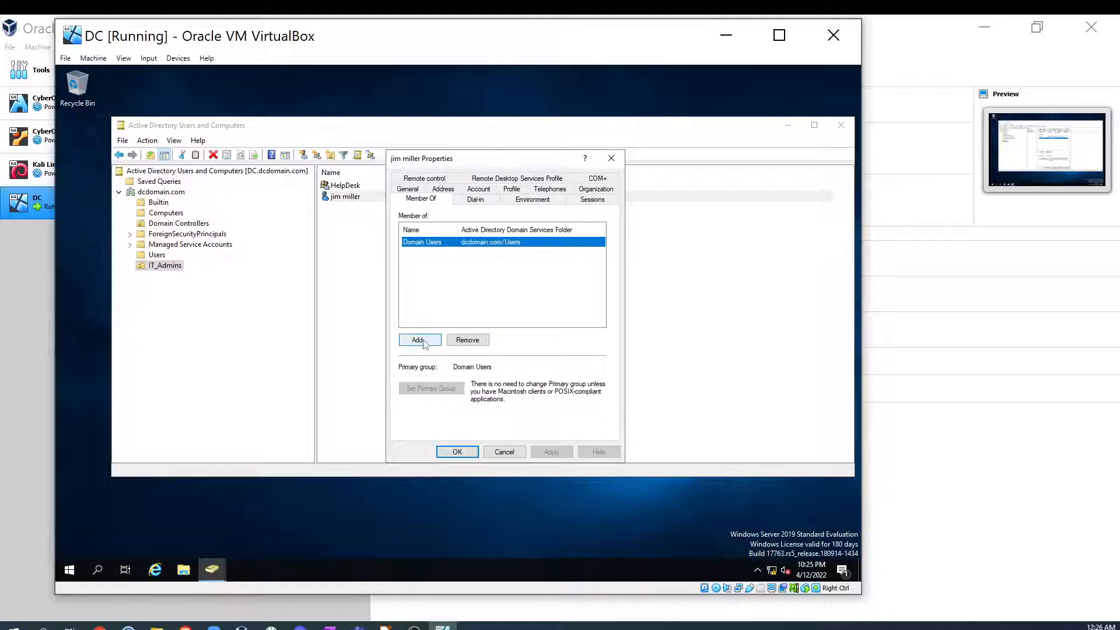
click(424, 343)
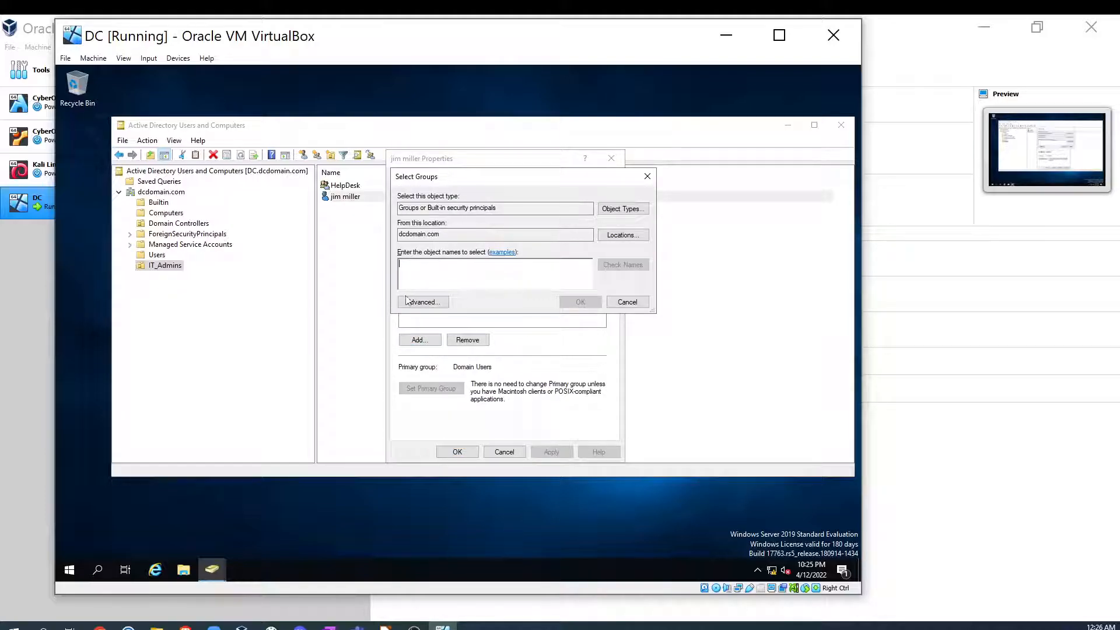
text(Help)
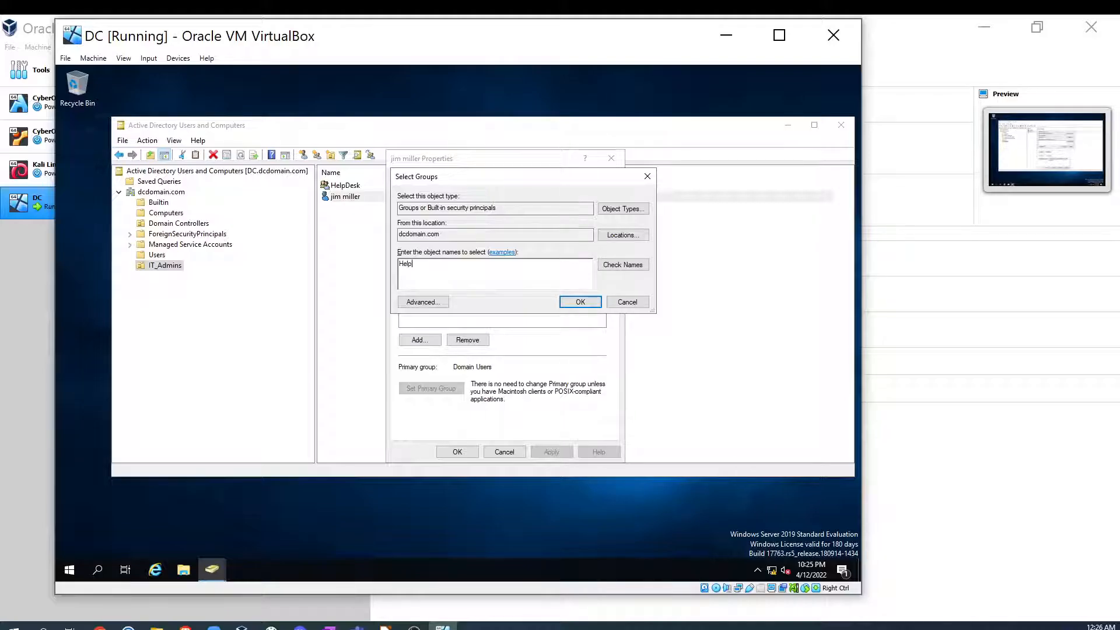
text( Des)
click(625, 265)
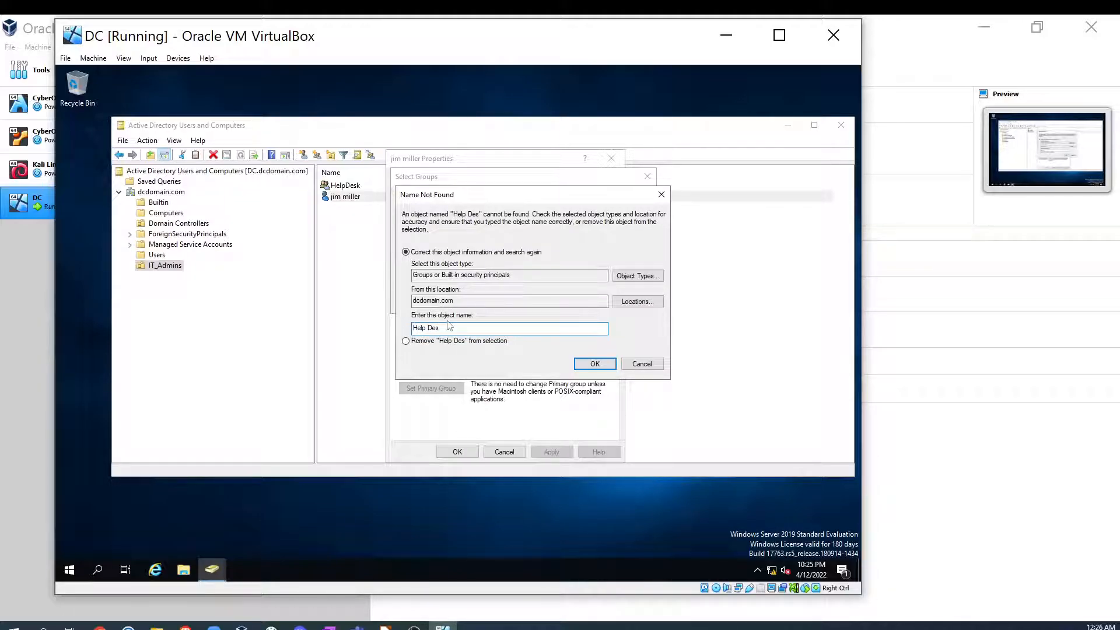
key(ctrl+a)
key(BackSpace)
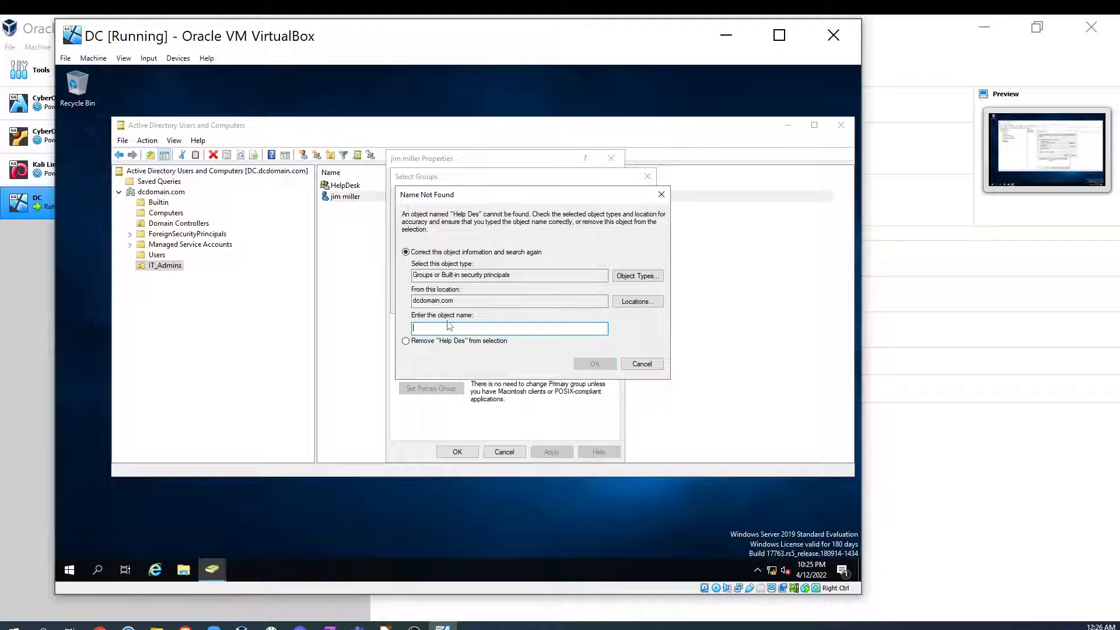
text(Domain)
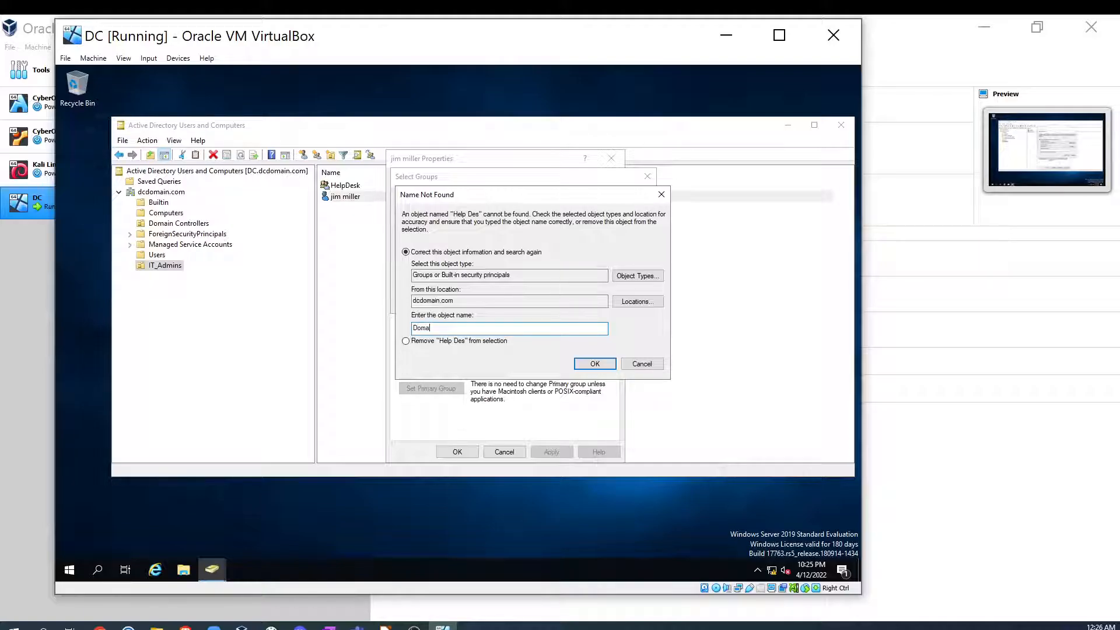
text( ad)
click(641, 364)
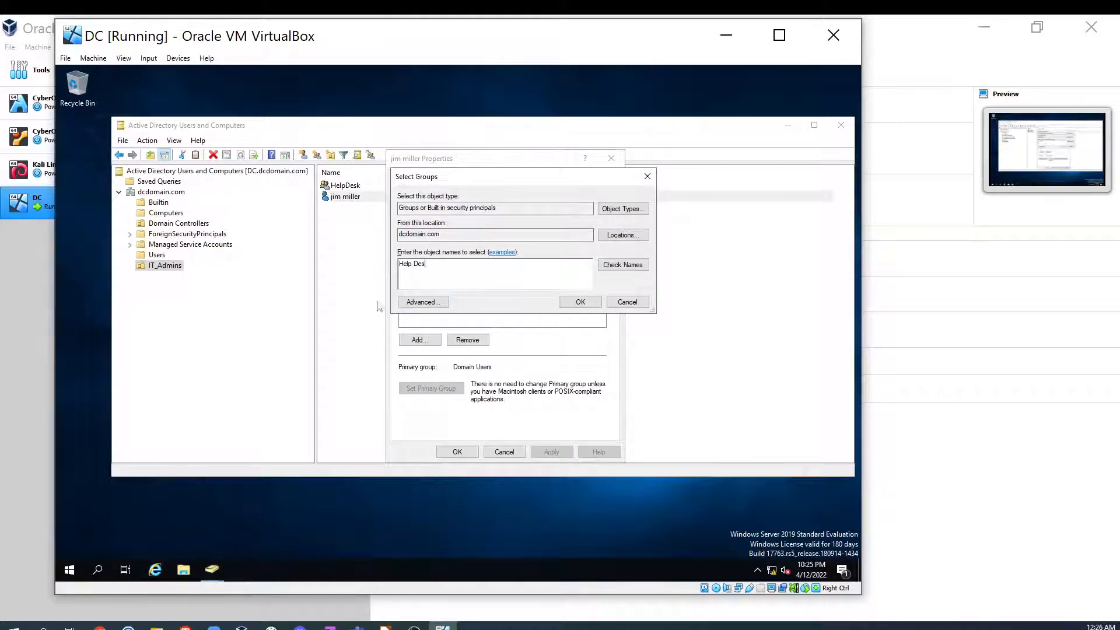
- Add the user to the Domain Admins group, apply the change and close the properties
drag(430, 268, 362, 275)
text(Domain Admins)
click(622, 264)
click(575, 304)
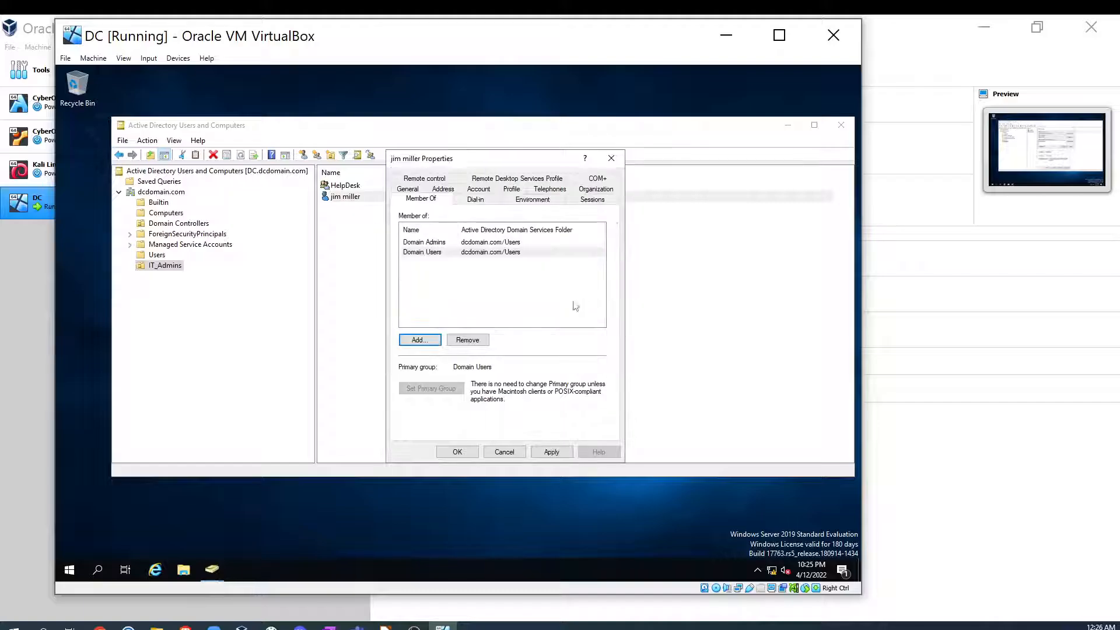
click(551, 452)
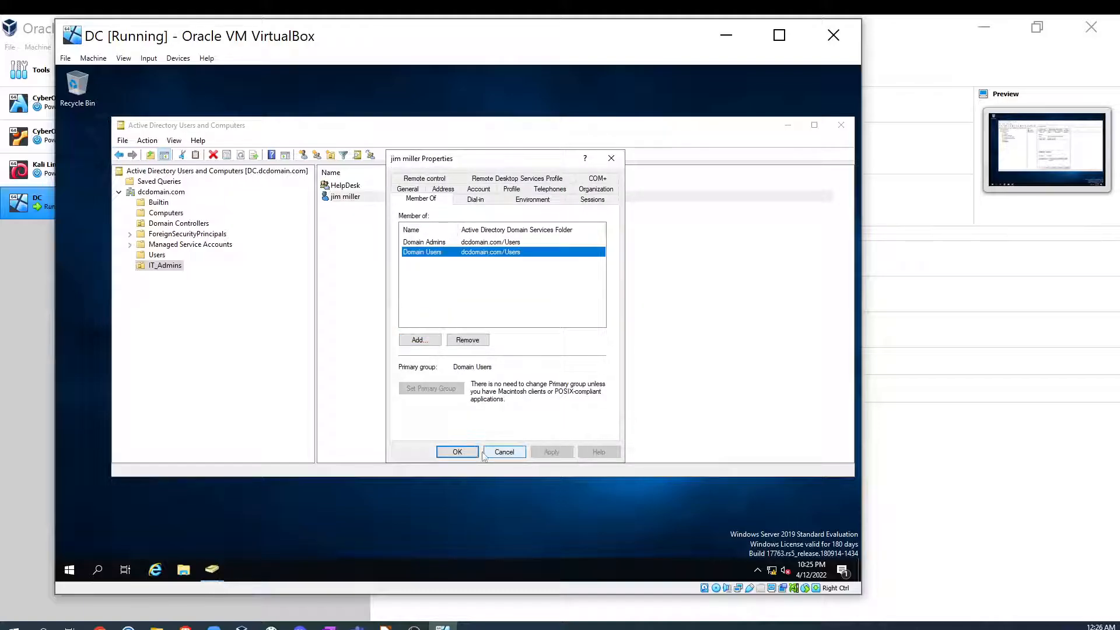
click(458, 452)
- Reopen the user's properties to review its Member Of list, then close the dialog
right_click(369, 197)
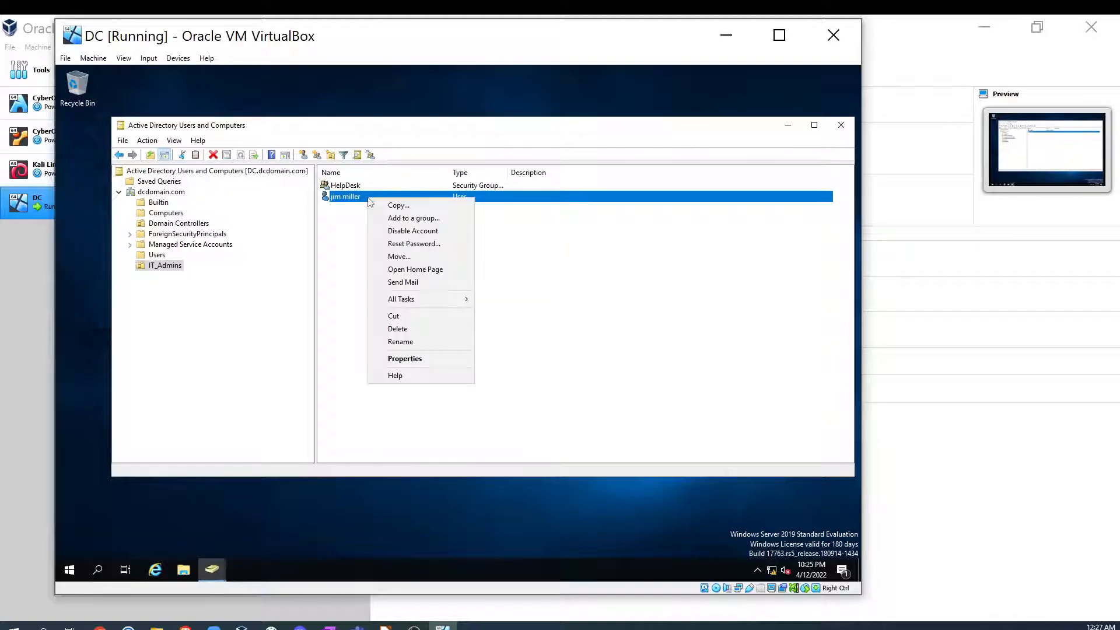
click(423, 357)
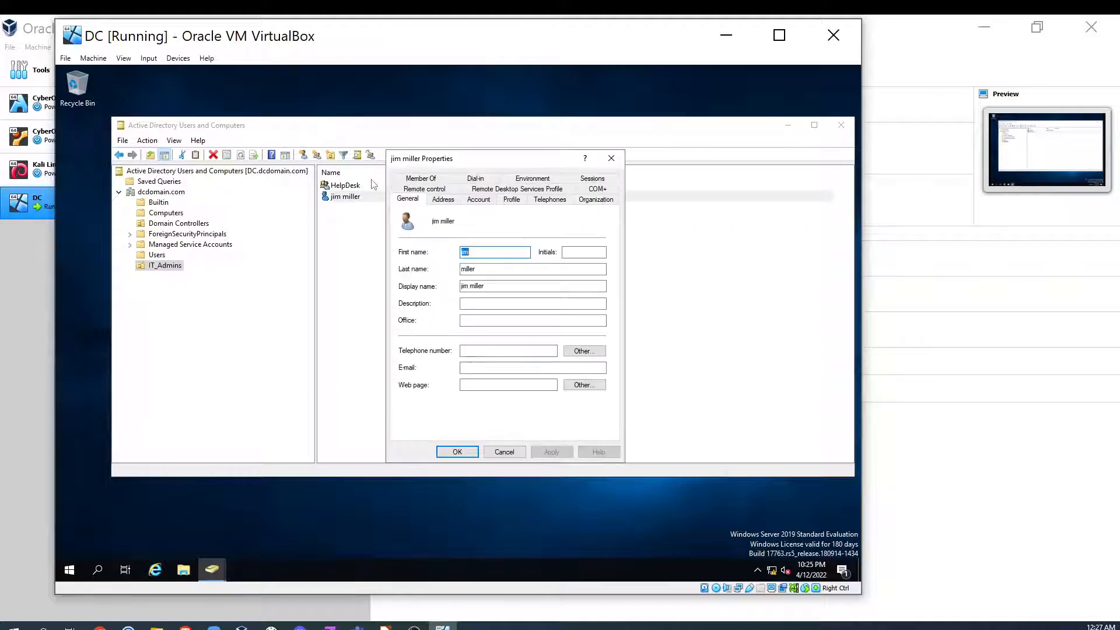
click(439, 181)
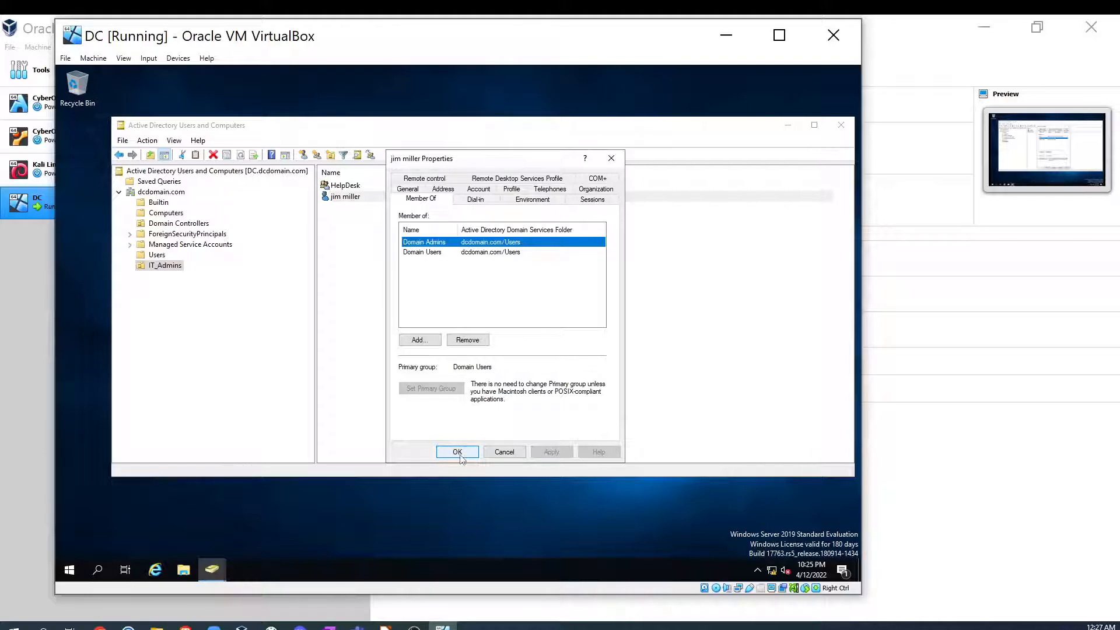
click(457, 452)
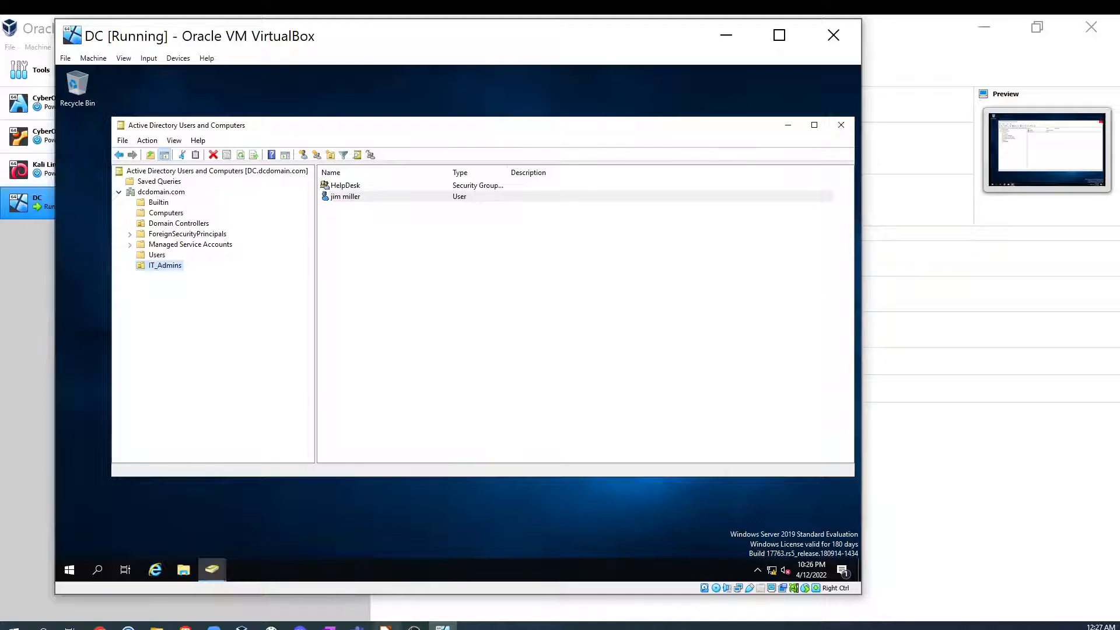
- Switch to the lab network diagram slide in LibreOffice Impress, then minimize it
click(385, 627)
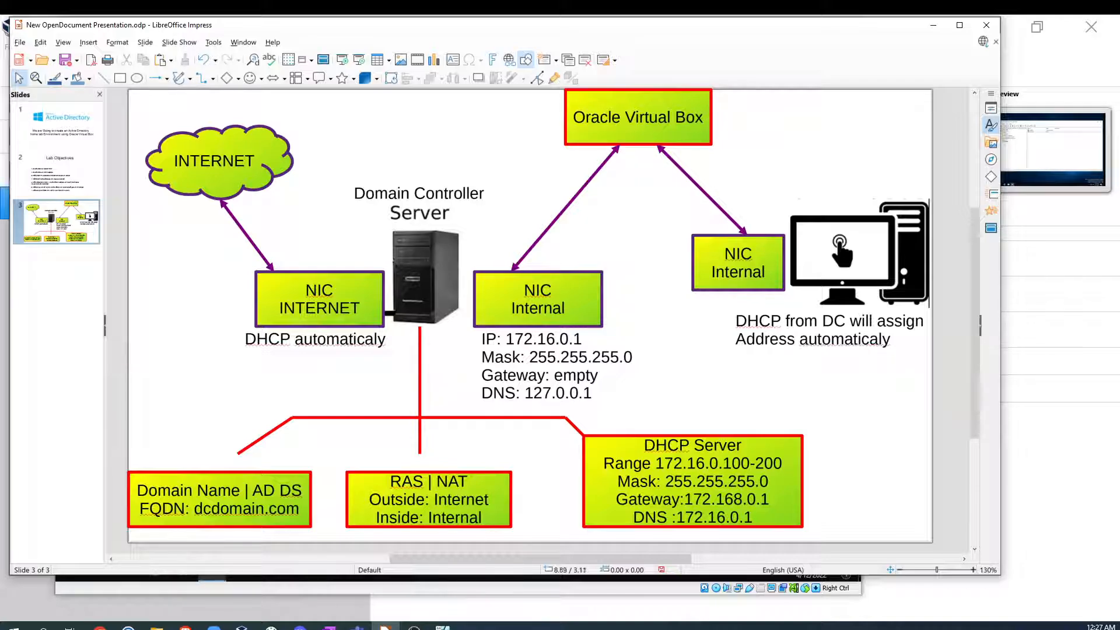
click(933, 25)
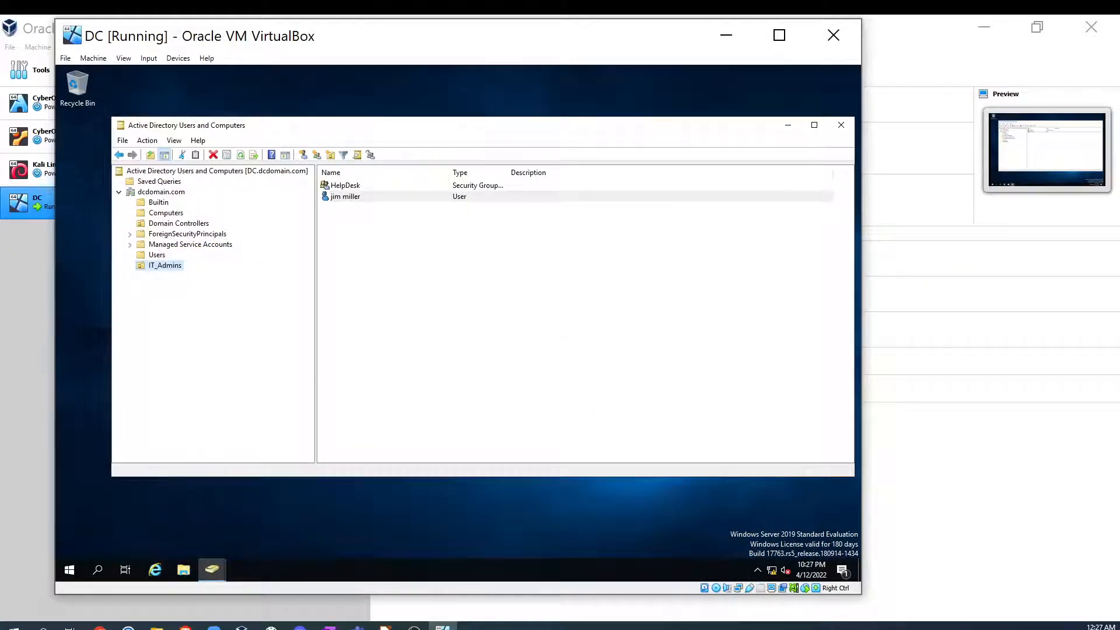
- Close Active Directory Users and Computers, minimize the DC VM window and pause the DC virtual machine
click(841, 125)
click(726, 36)
right_click(100, 202)
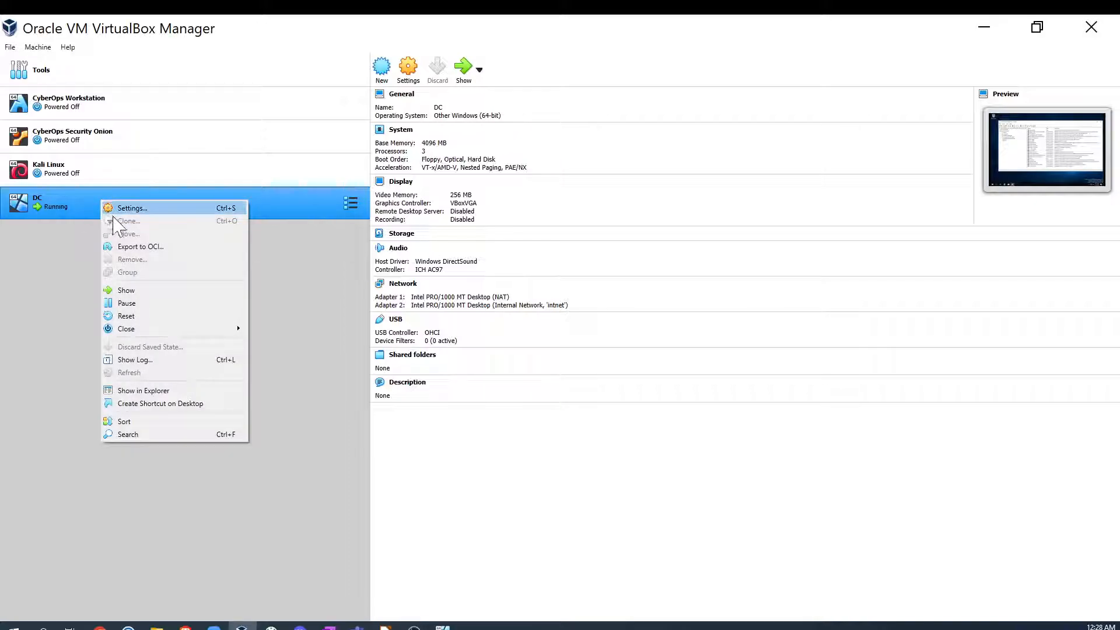
click(126, 304)
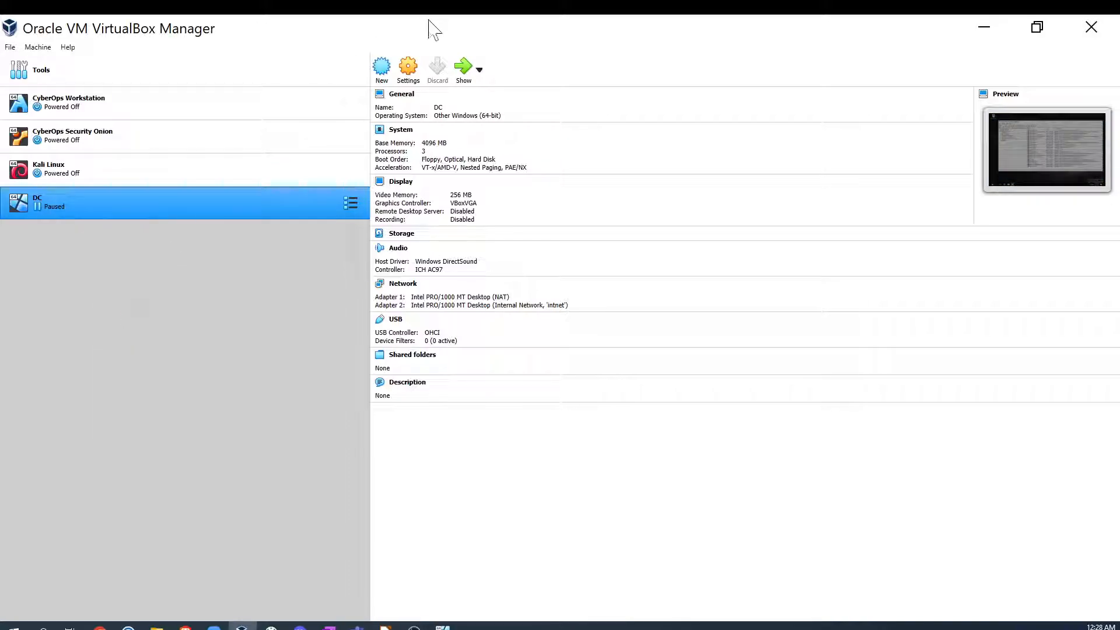
- Start a new virtual machine named Client Win10 with version Windows 10 (64-bit)
click(382, 69)
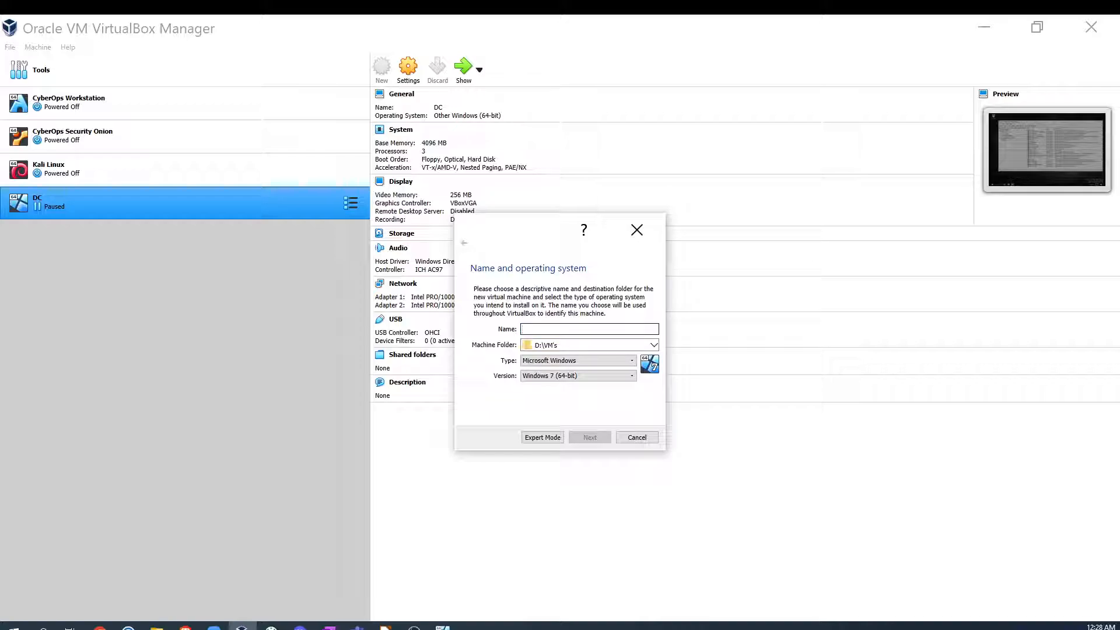
text(Clien)
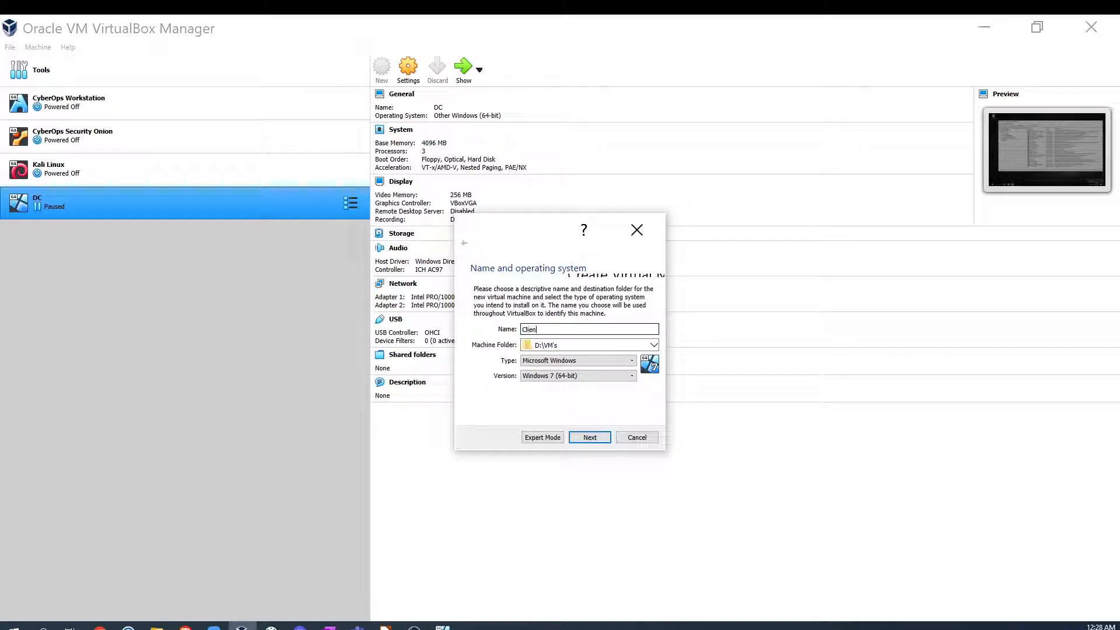
text(t Win10)
click(606, 377)
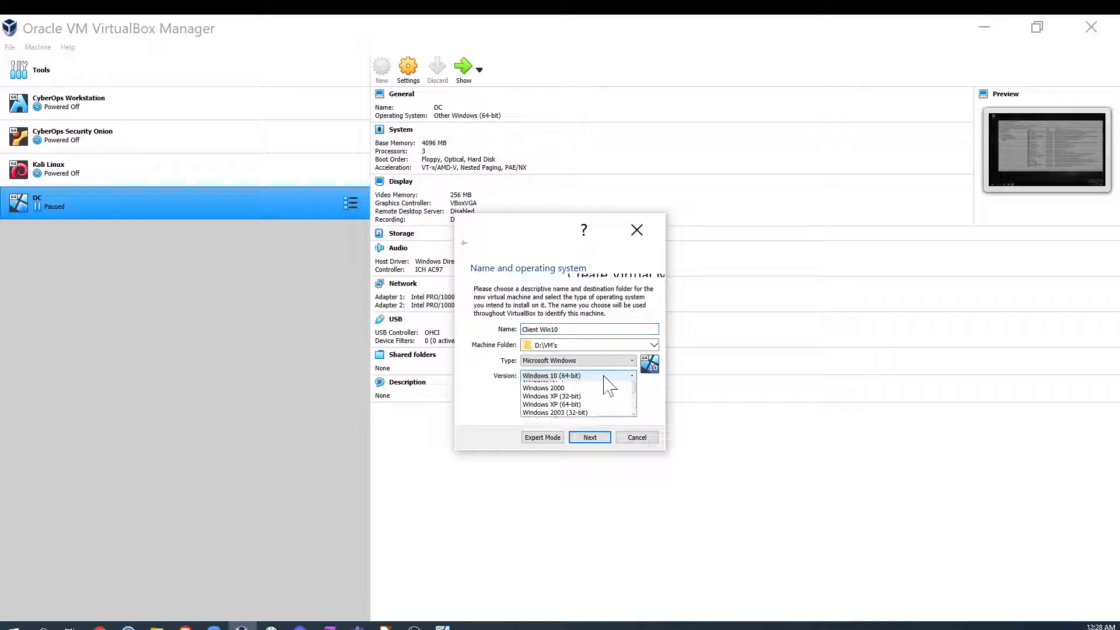
click(560, 459)
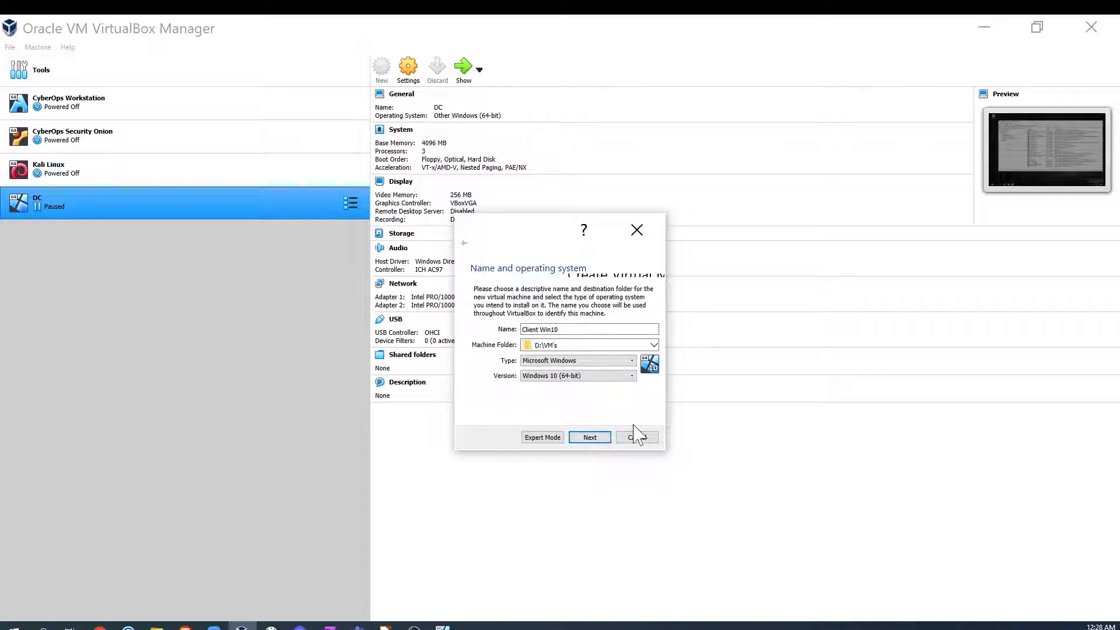
- Keep 2048 MB memory and create a dynamically allocated 50.00 GB virtual hard disk for the VM
click(590, 438)
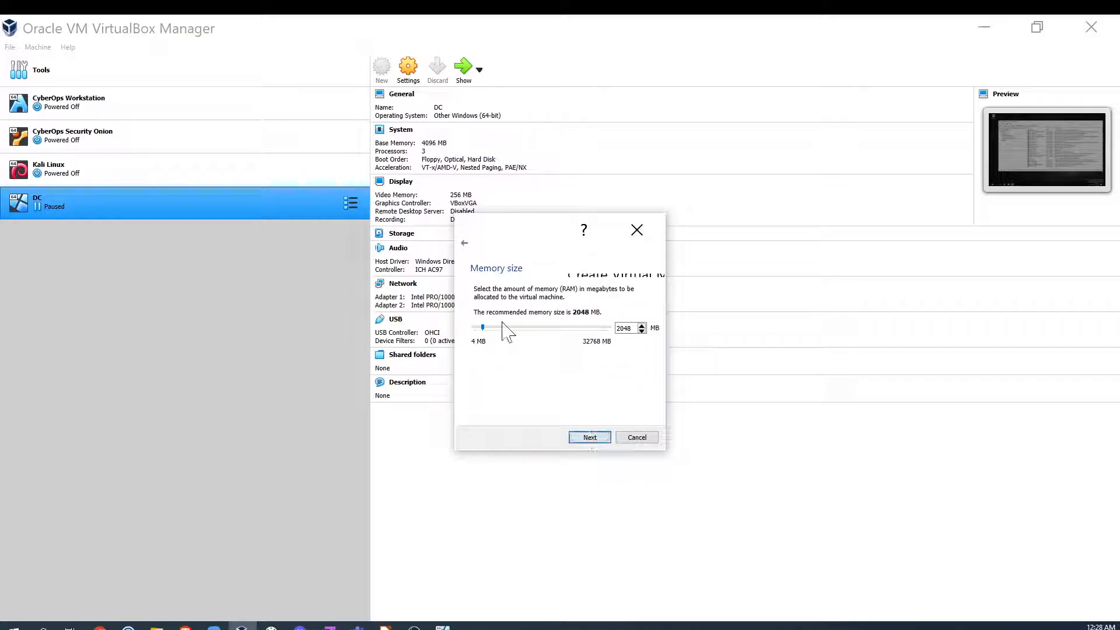
click(590, 437)
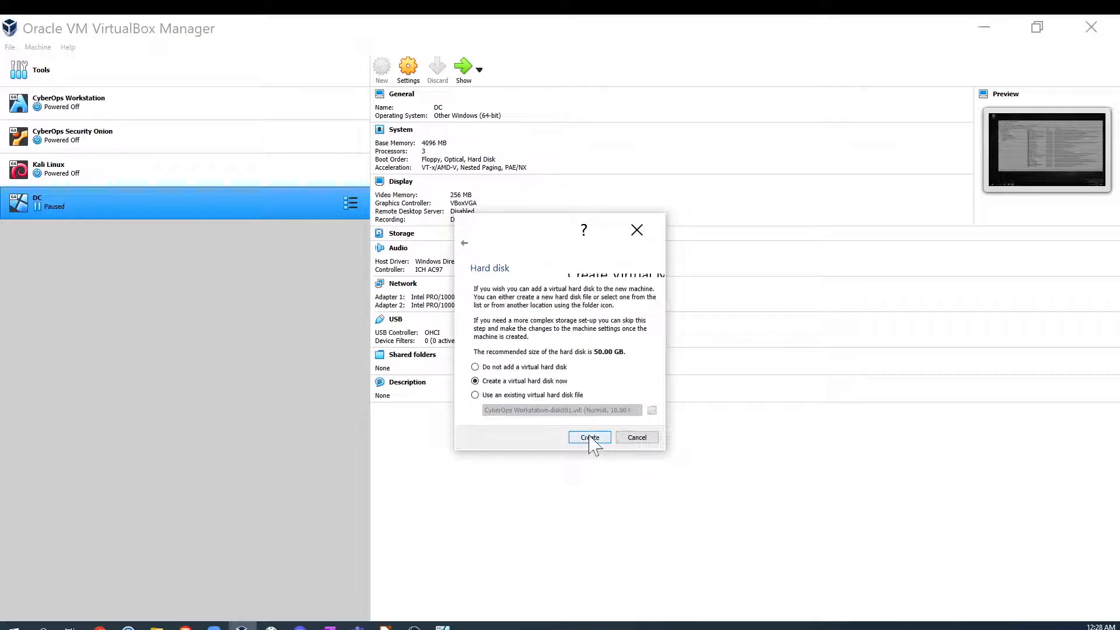
click(589, 438)
click(601, 447)
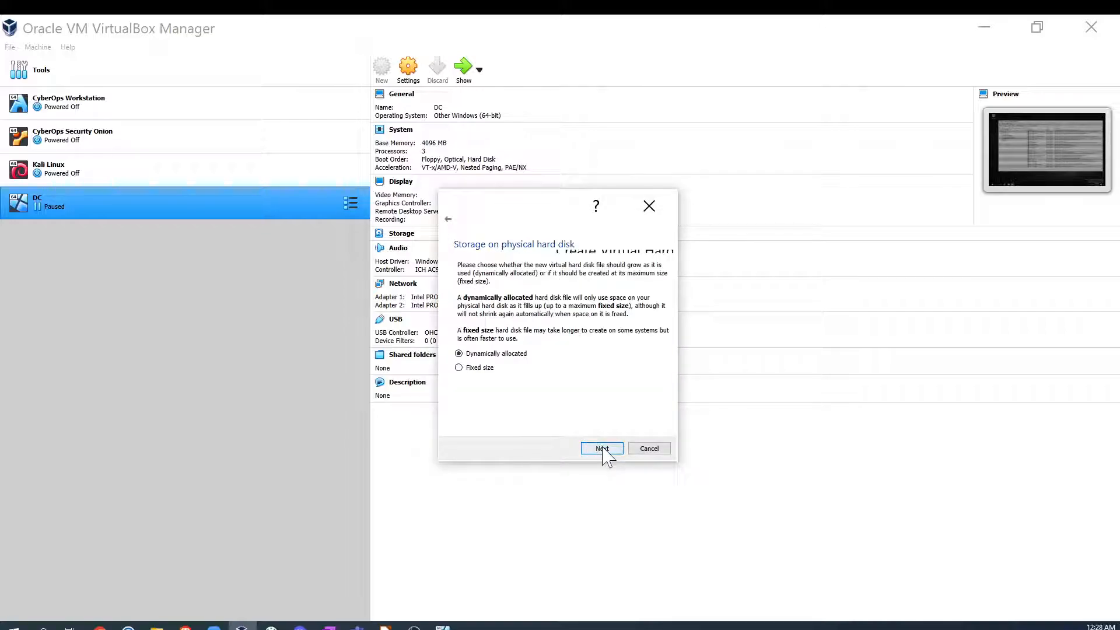
click(602, 449)
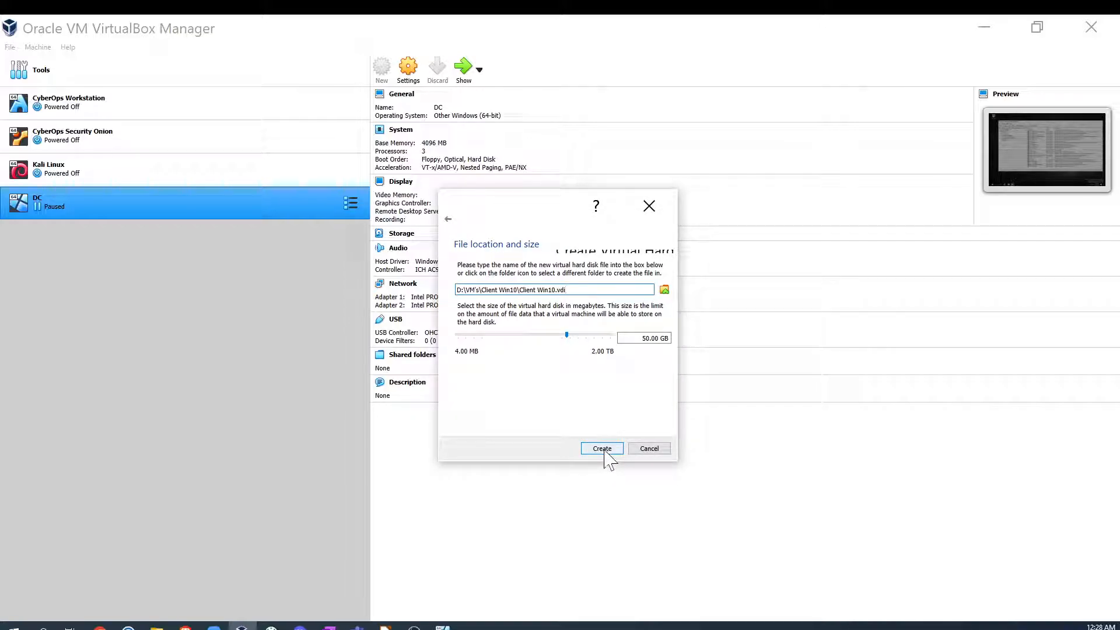
click(604, 453)
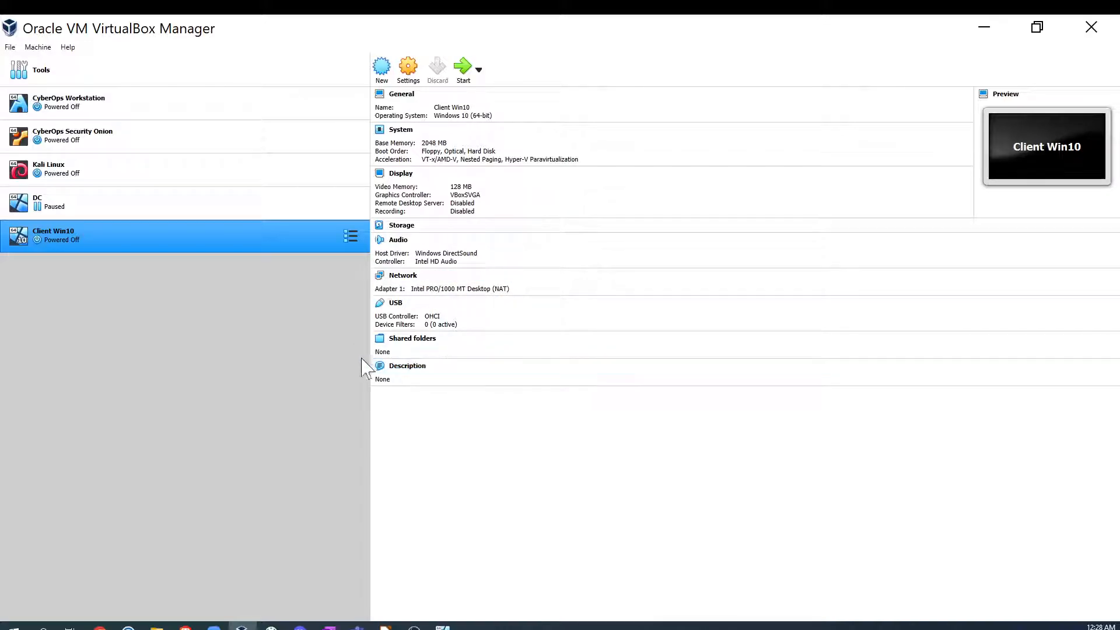
- Open the Client Win10 settings and set its processor count to 2
click(407, 69)
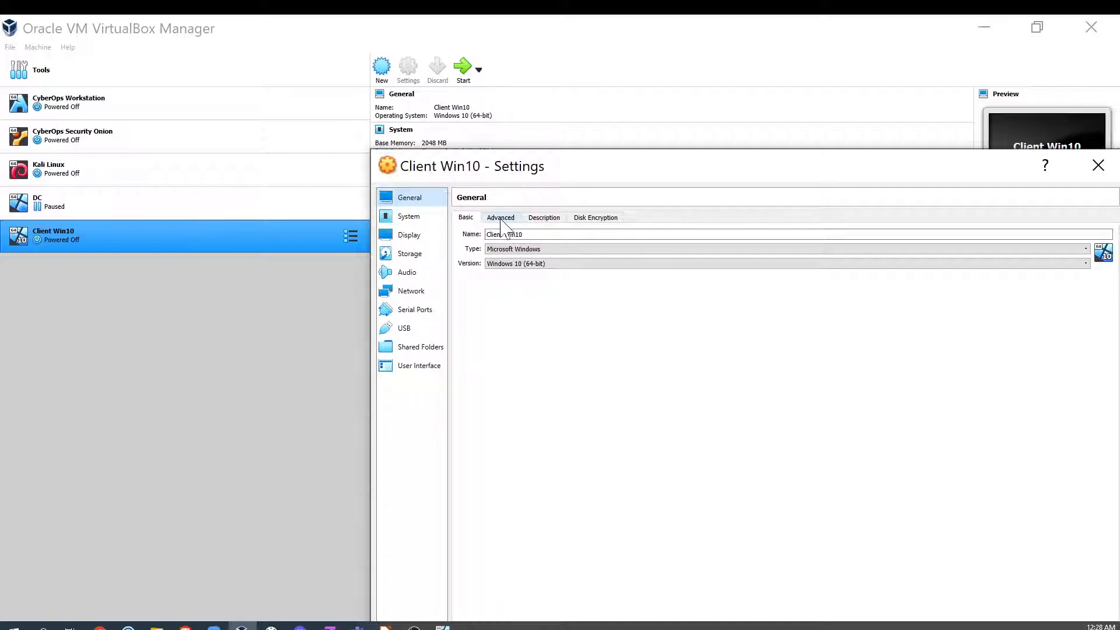
click(408, 217)
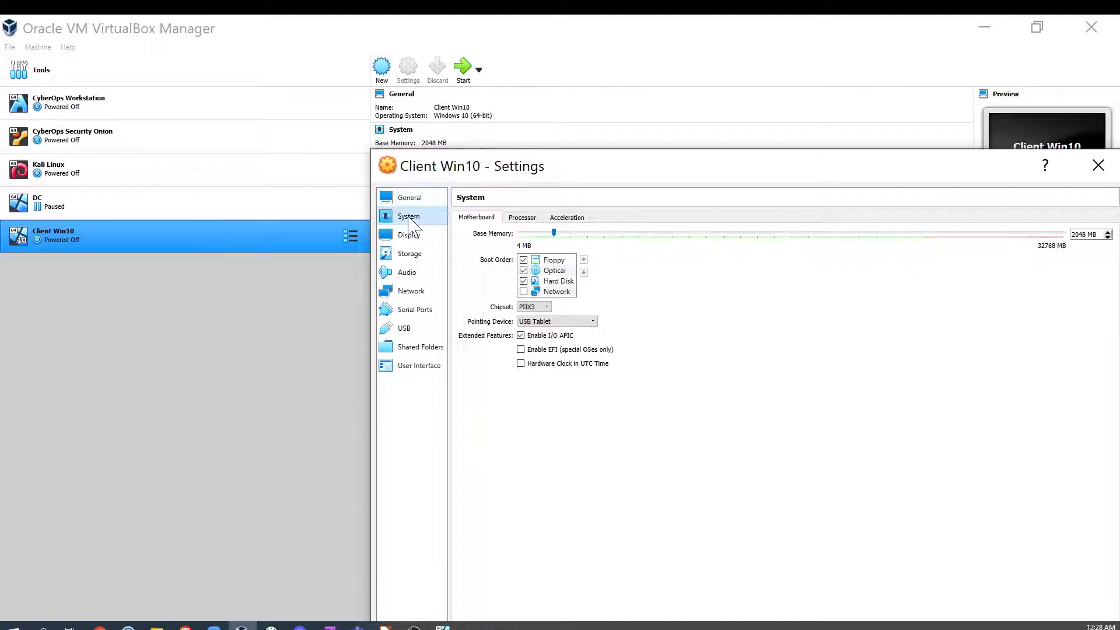
click(522, 218)
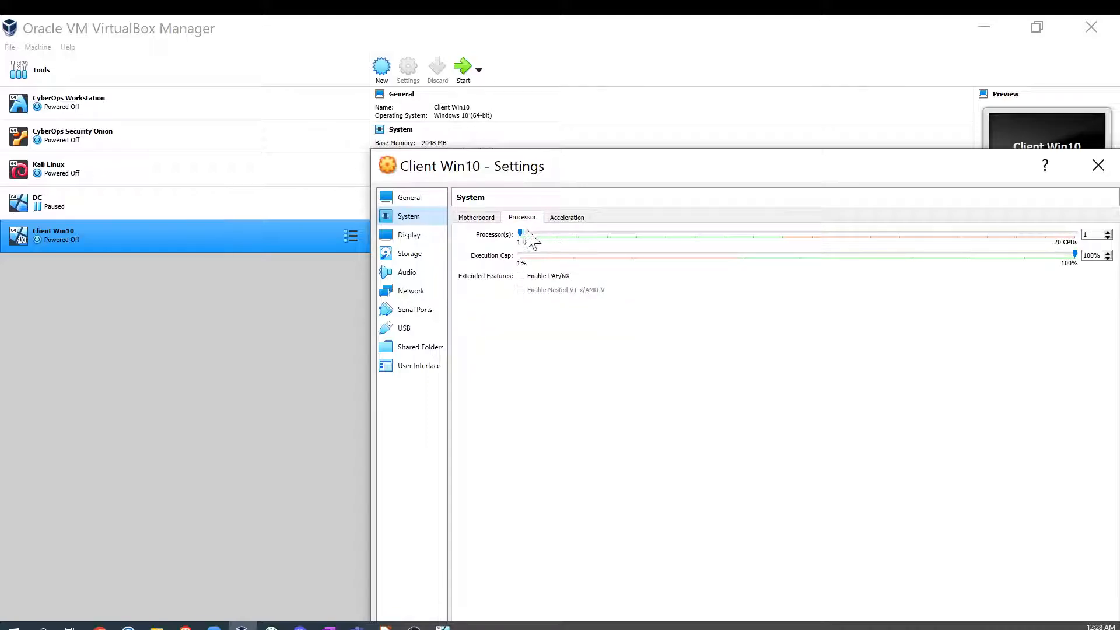
drag(520, 234, 555, 243)
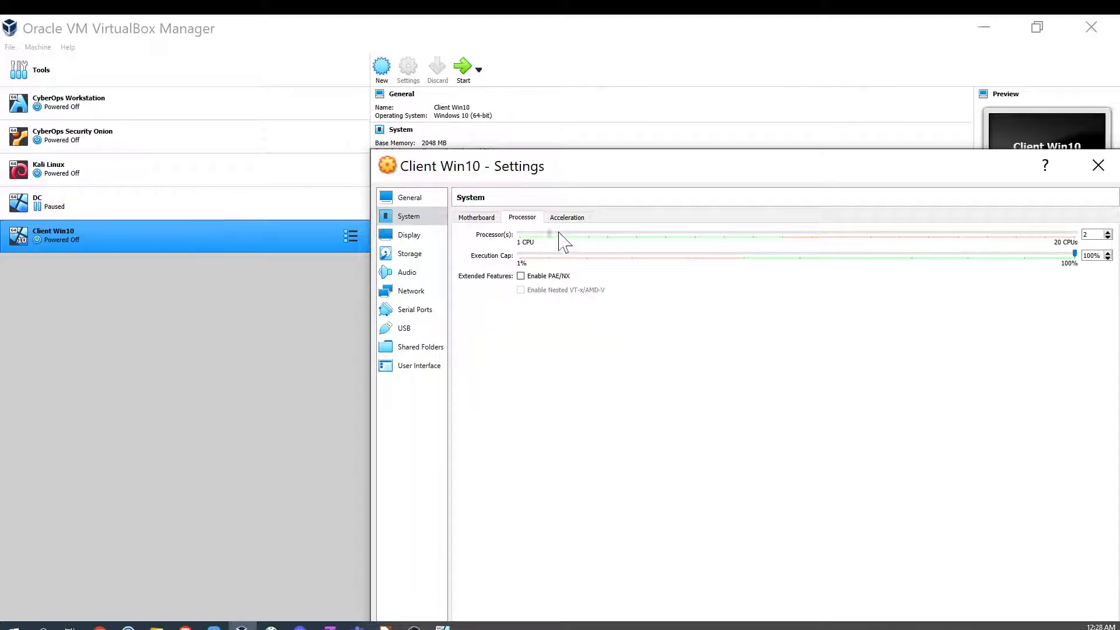
click(562, 235)
click(424, 242)
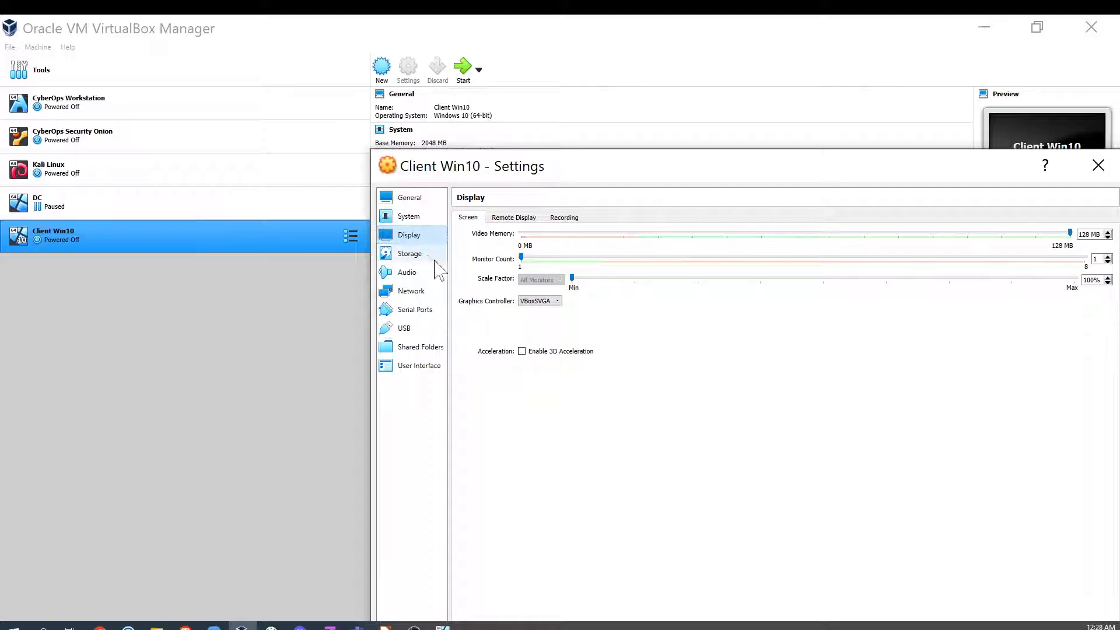
- Attach network adapter 1 to Internal Network named intnet and save the settings
click(414, 291)
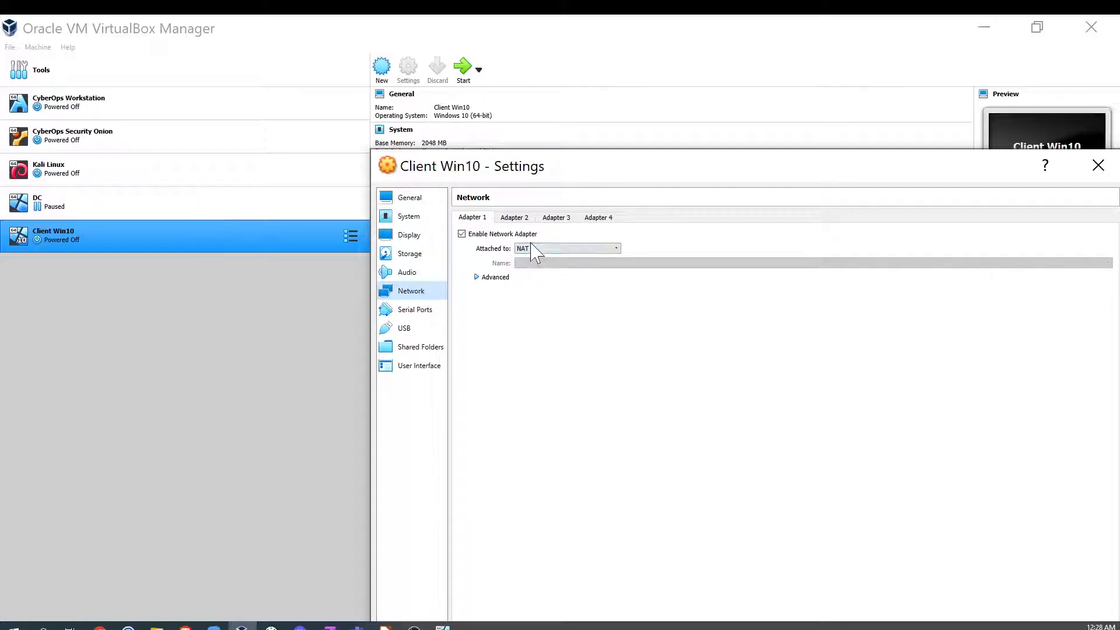
click(462, 234)
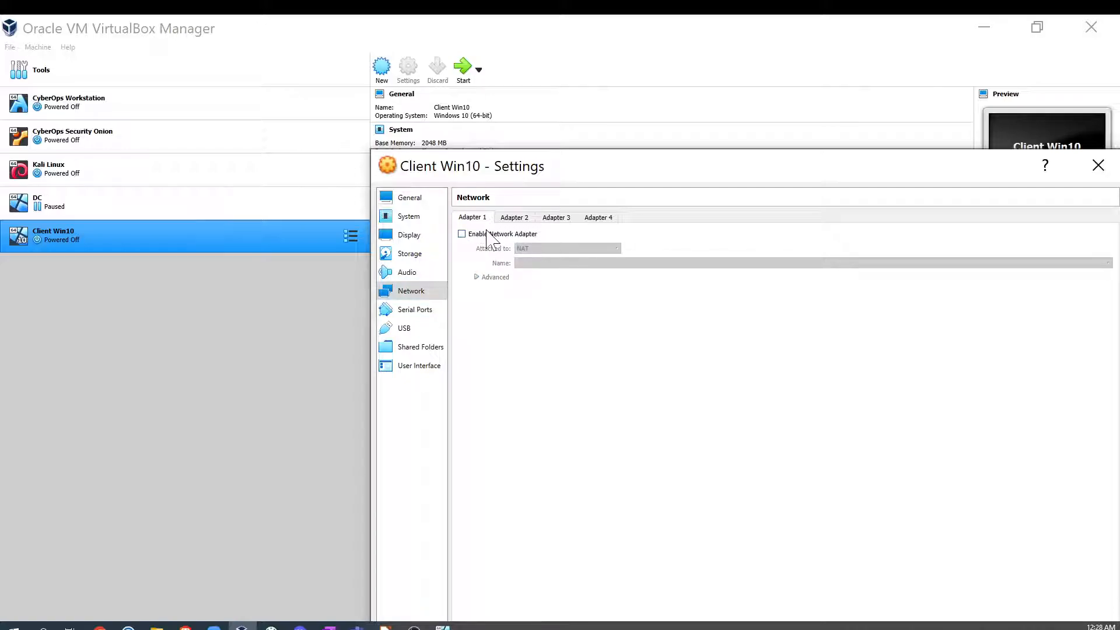
click(461, 234)
click(607, 248)
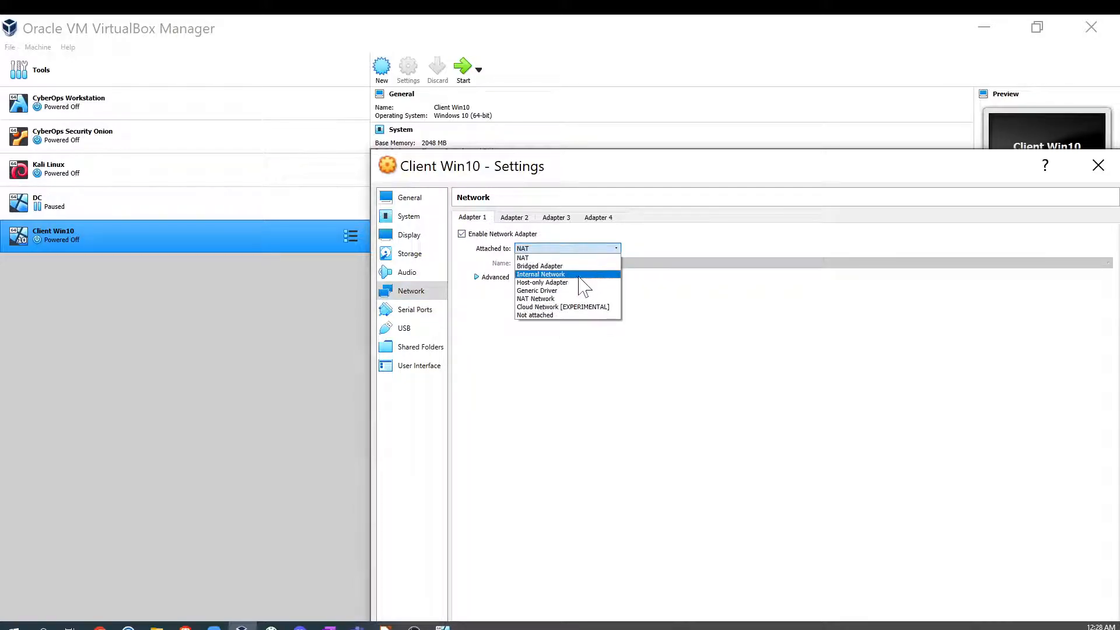
click(576, 274)
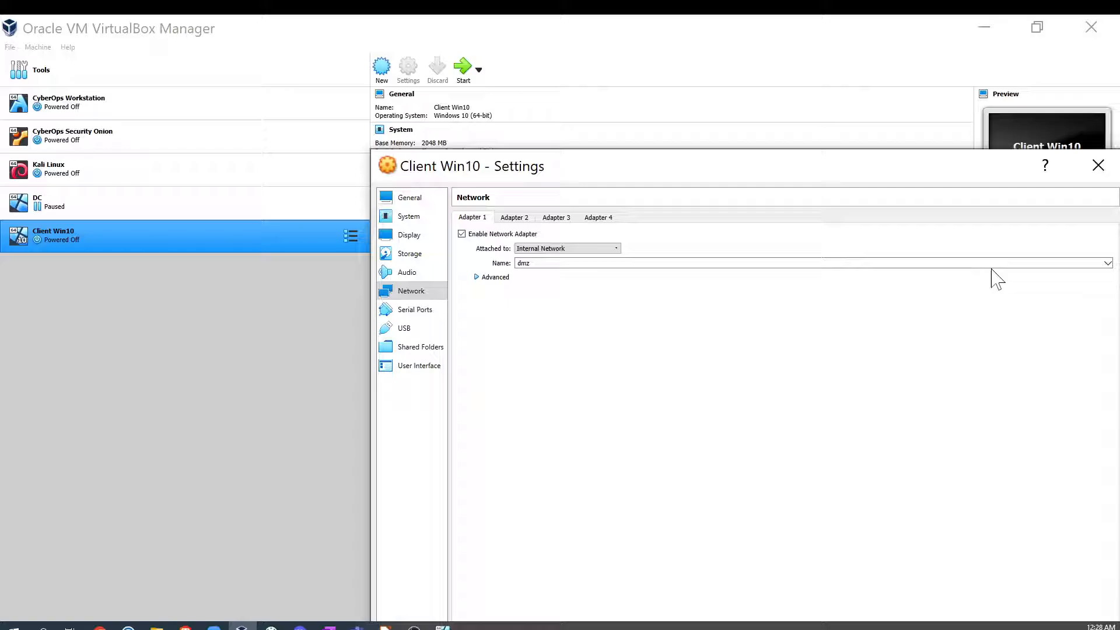
click(1107, 263)
click(729, 281)
drag(607, 168, 505, 74)
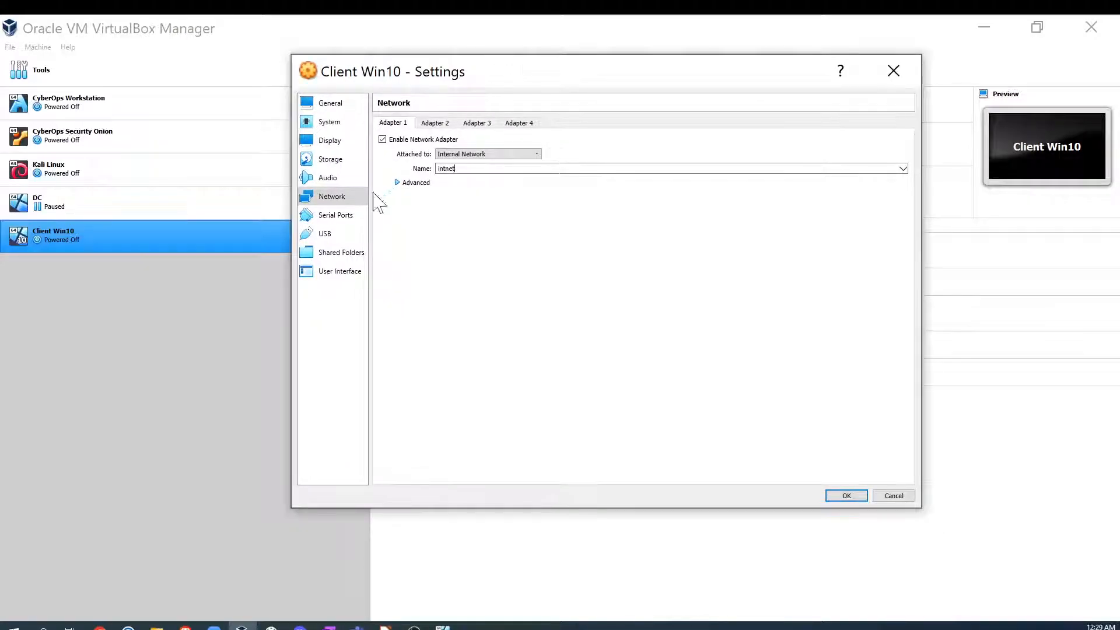
click(846, 497)
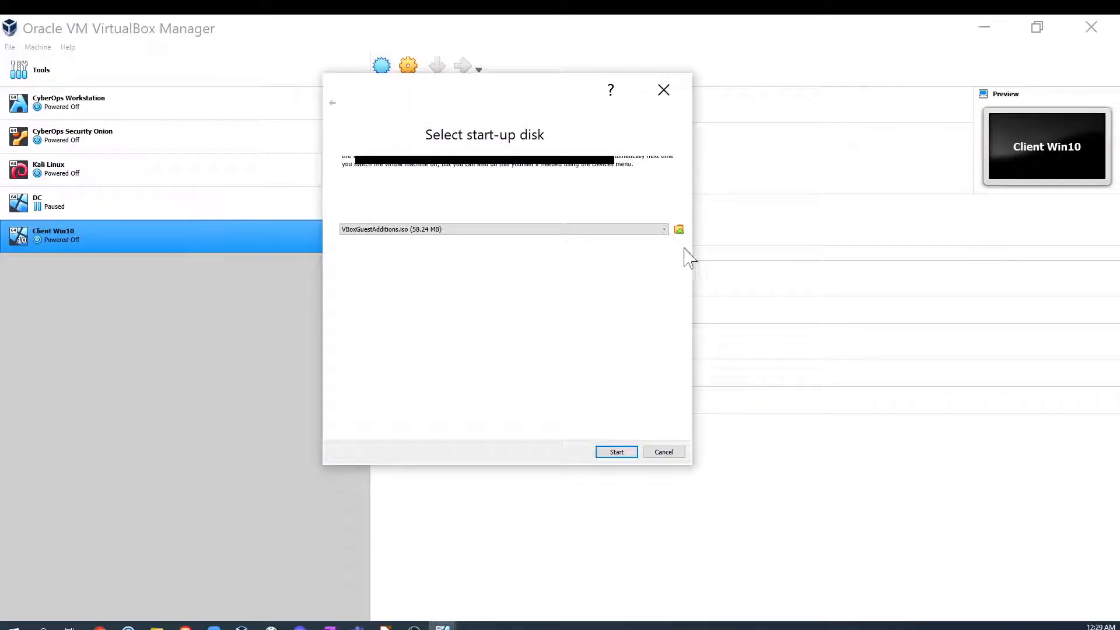
- Add the Windows 10 client enterprise evaluation ISO as start-up disk and start the VM
click(679, 230)
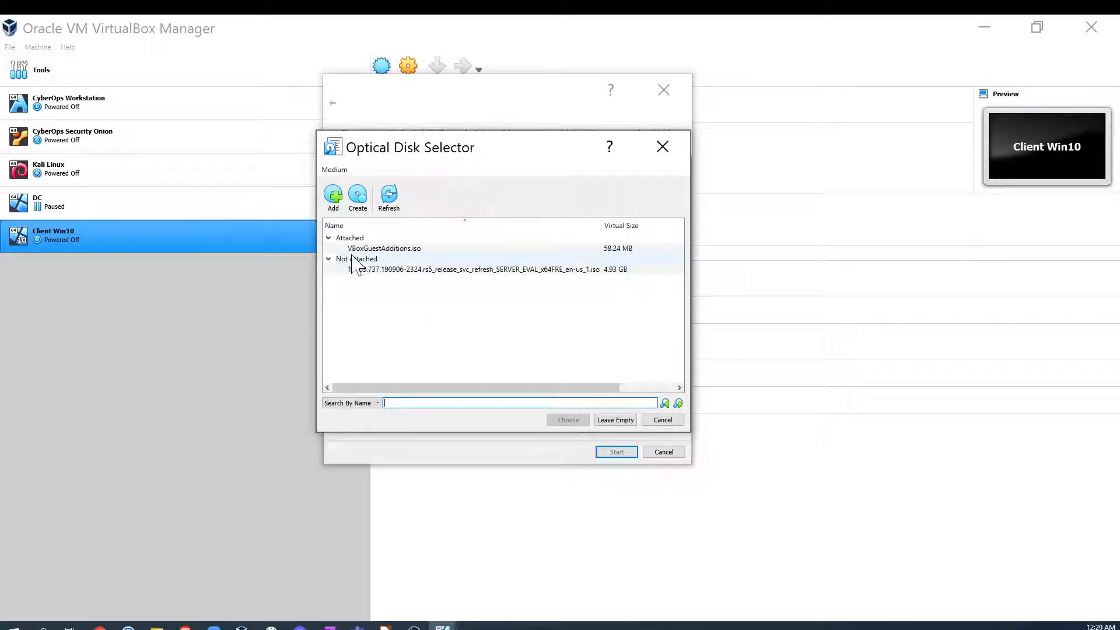
click(333, 195)
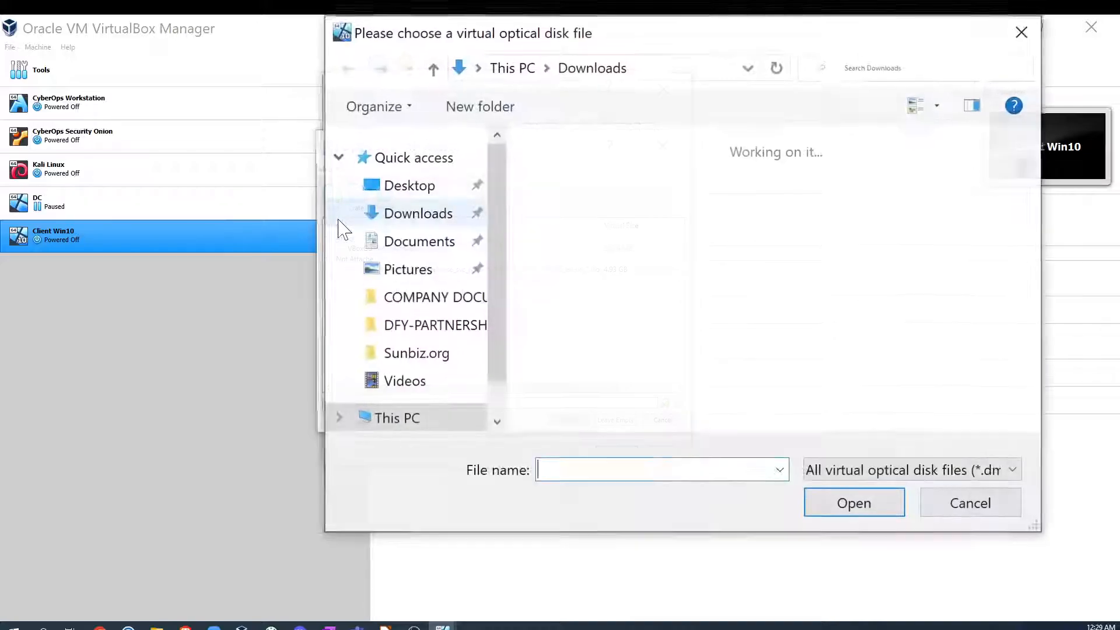
click(722, 195)
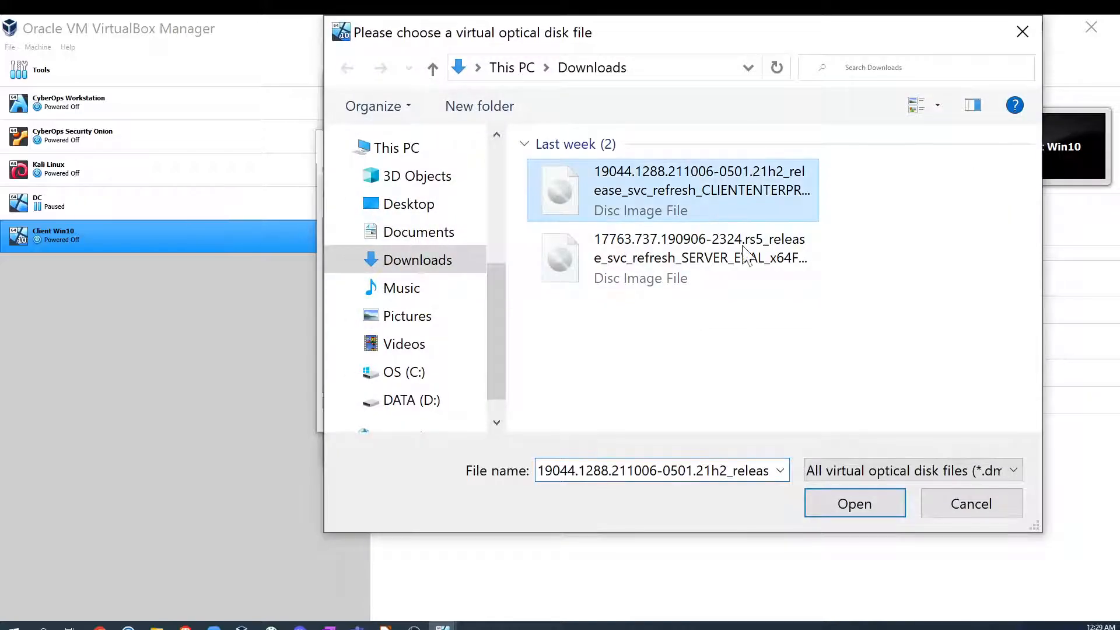
click(856, 511)
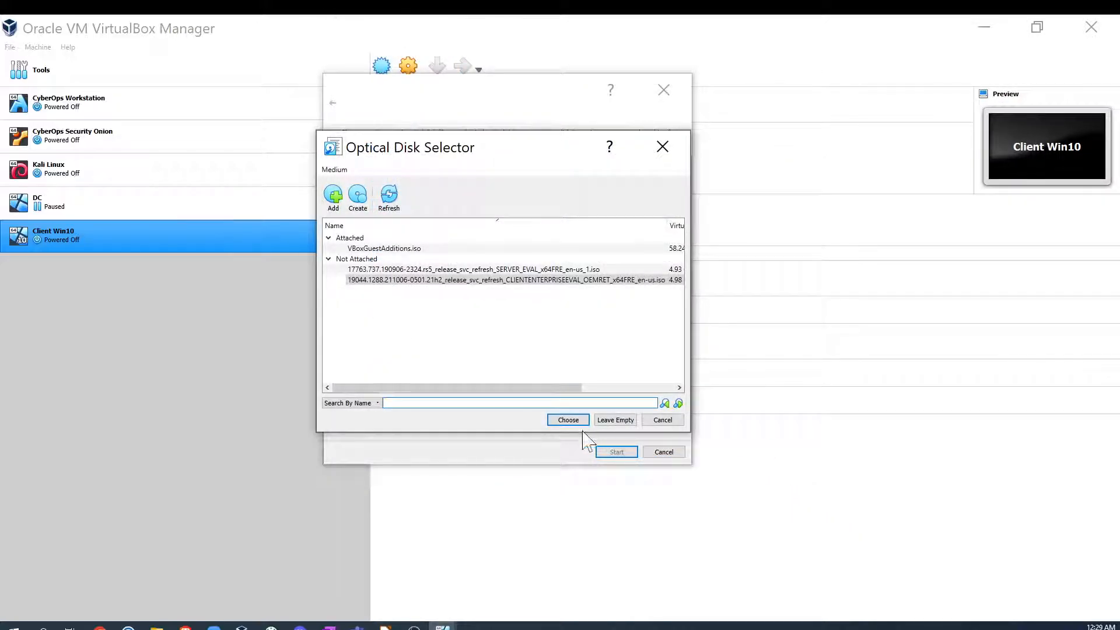
click(569, 420)
click(617, 452)
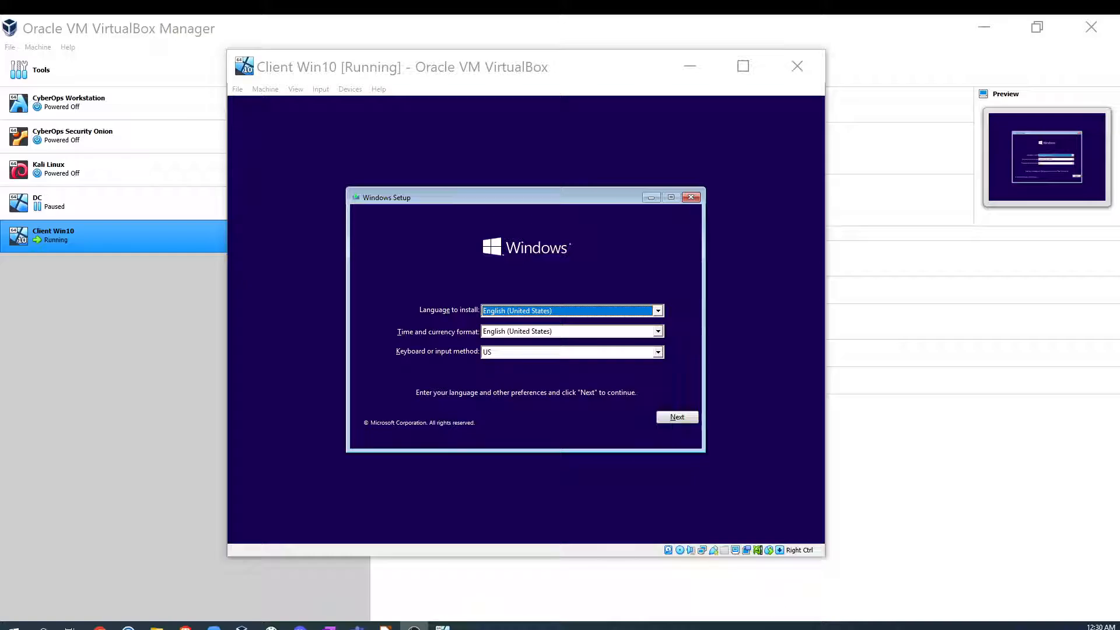
- Keep the default language settings in Windows Setup and begin the installation
click(670, 419)
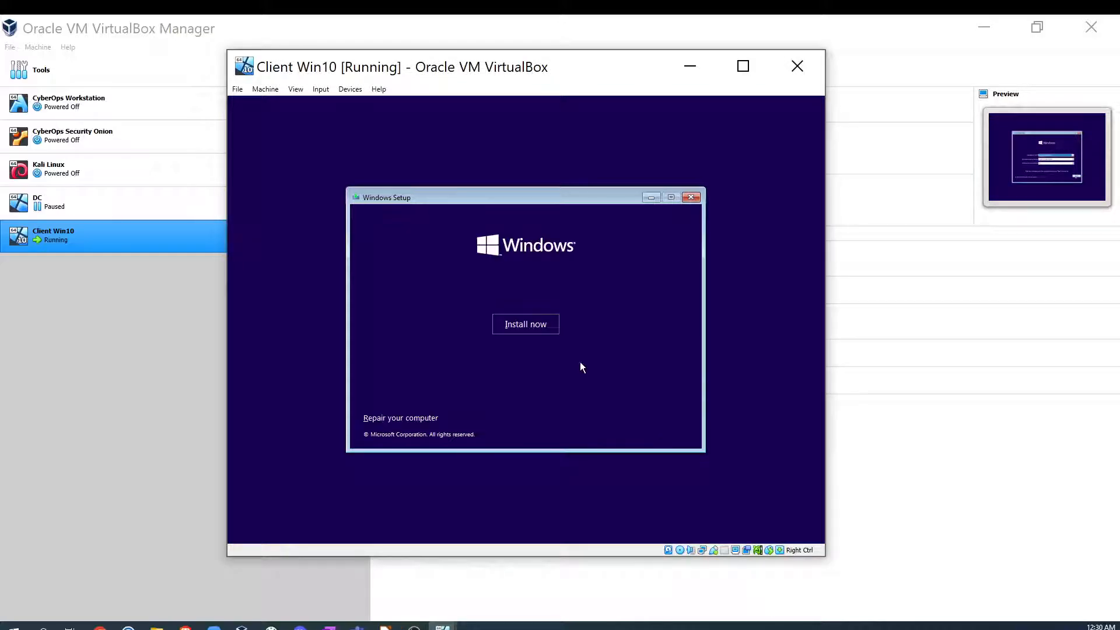
click(509, 325)
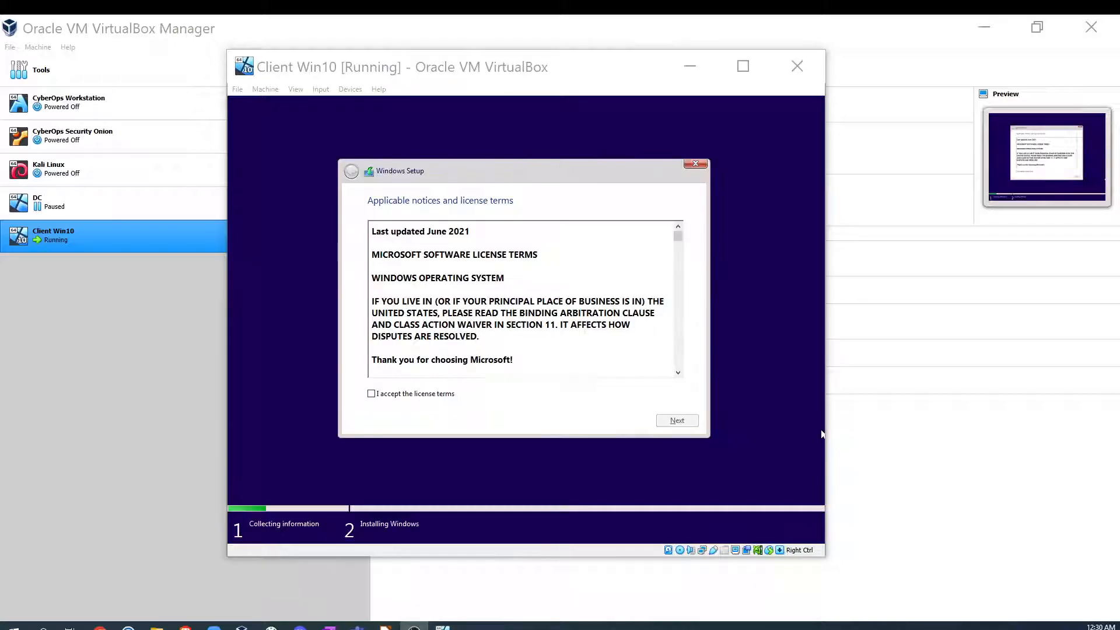
- Accept the license terms and choose a custom install onto Drive 0 Unallocated Space
click(421, 396)
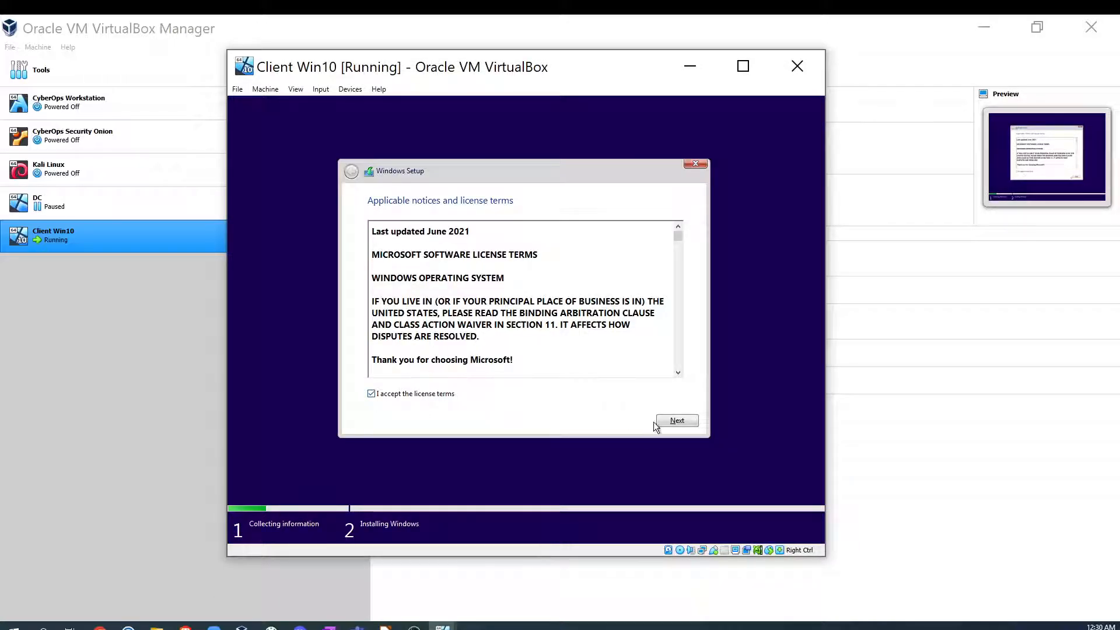
click(682, 422)
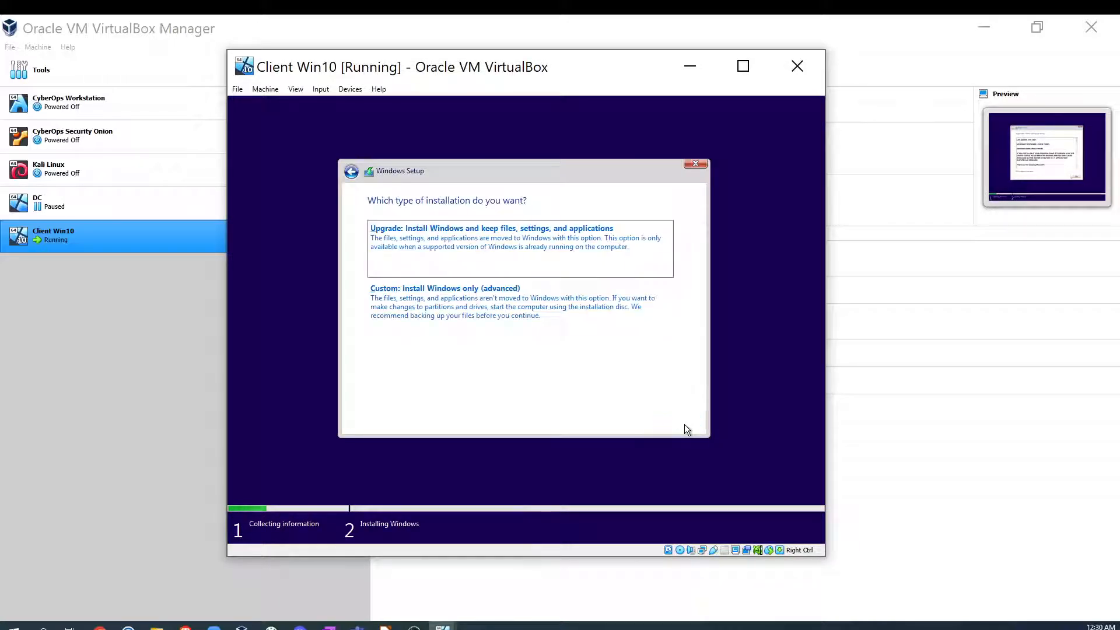
click(523, 323)
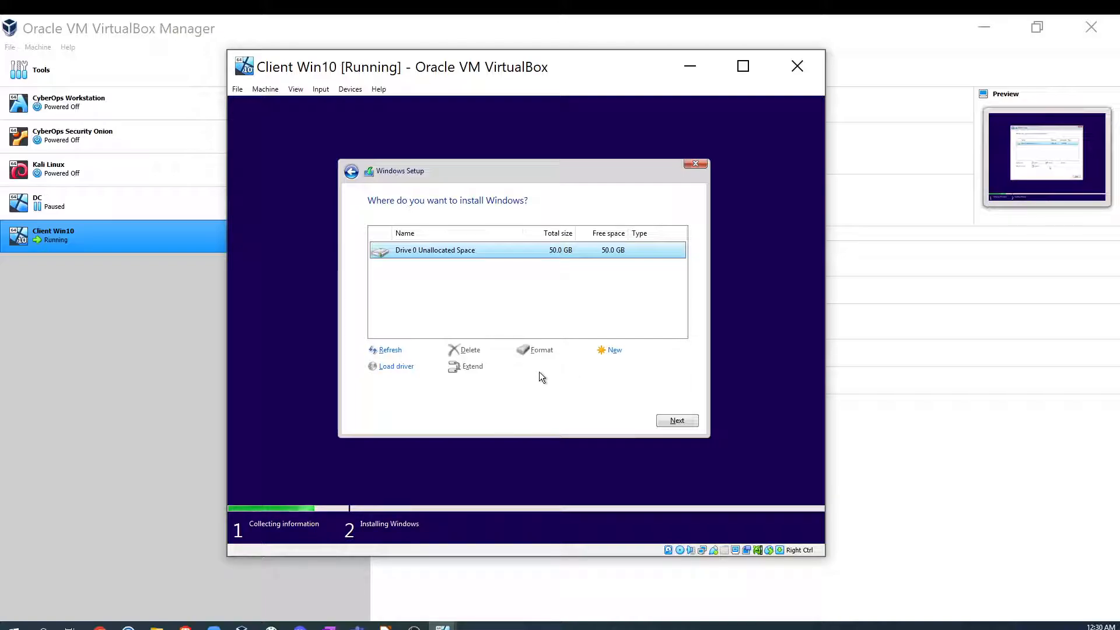
click(667, 421)
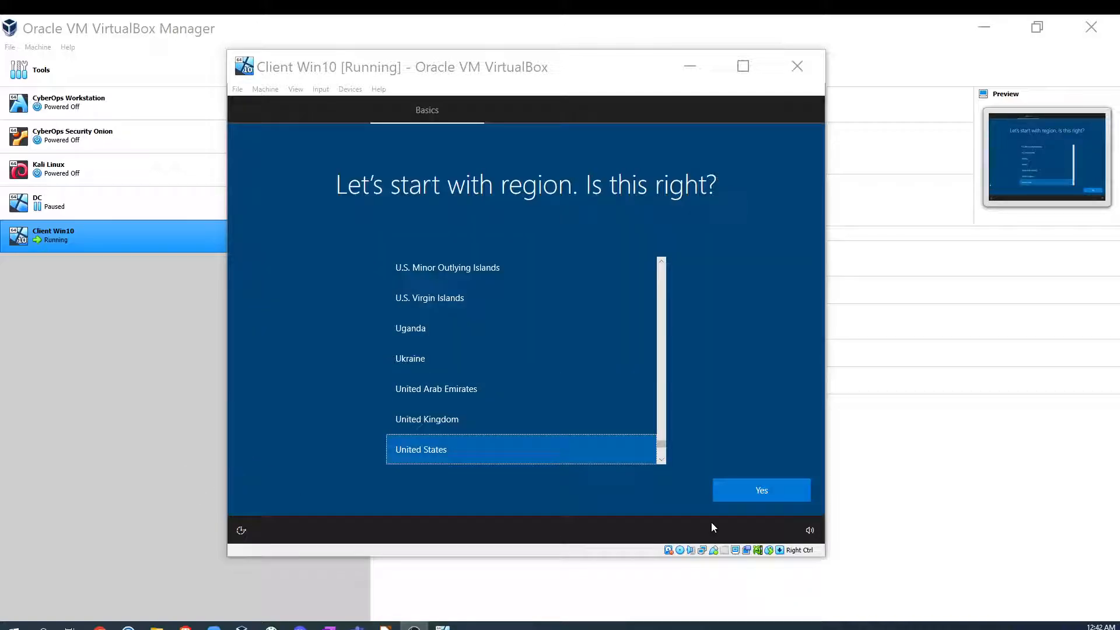
- Confirm United States as the region and US as the keyboard layout in Windows setup
click(768, 496)
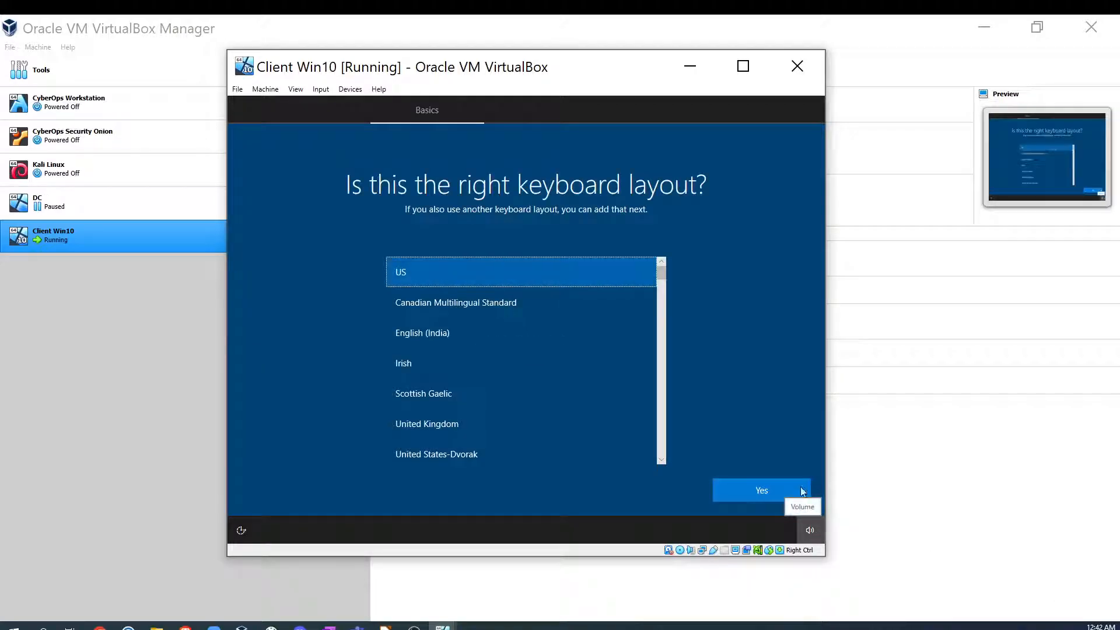
click(740, 499)
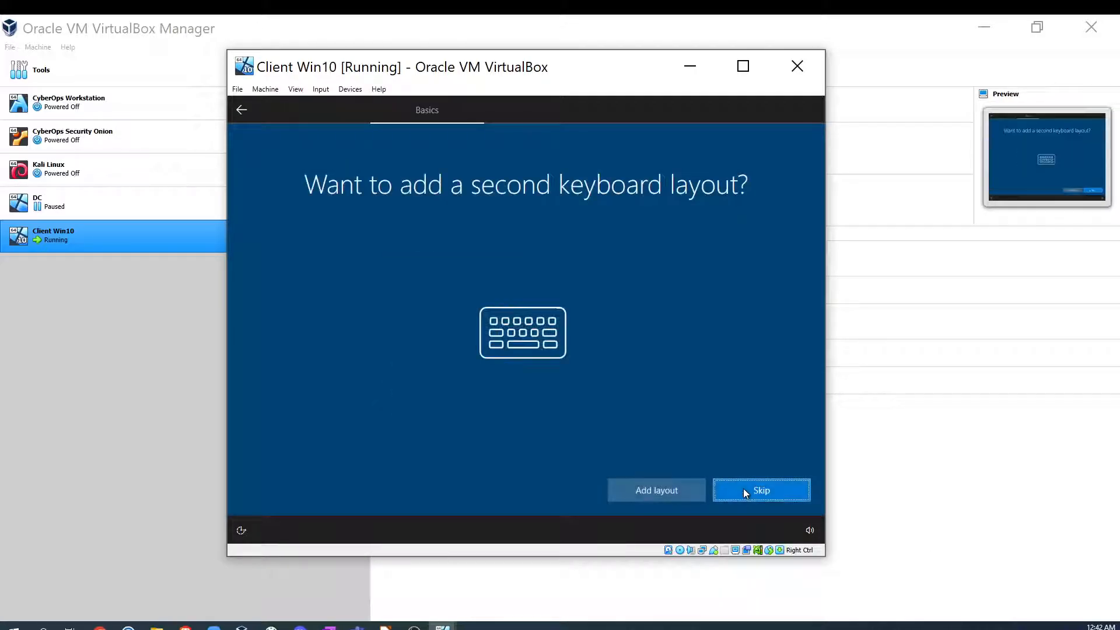
- Skip adding a second keyboard layout and continue setup without internet using the limited setup option
click(744, 495)
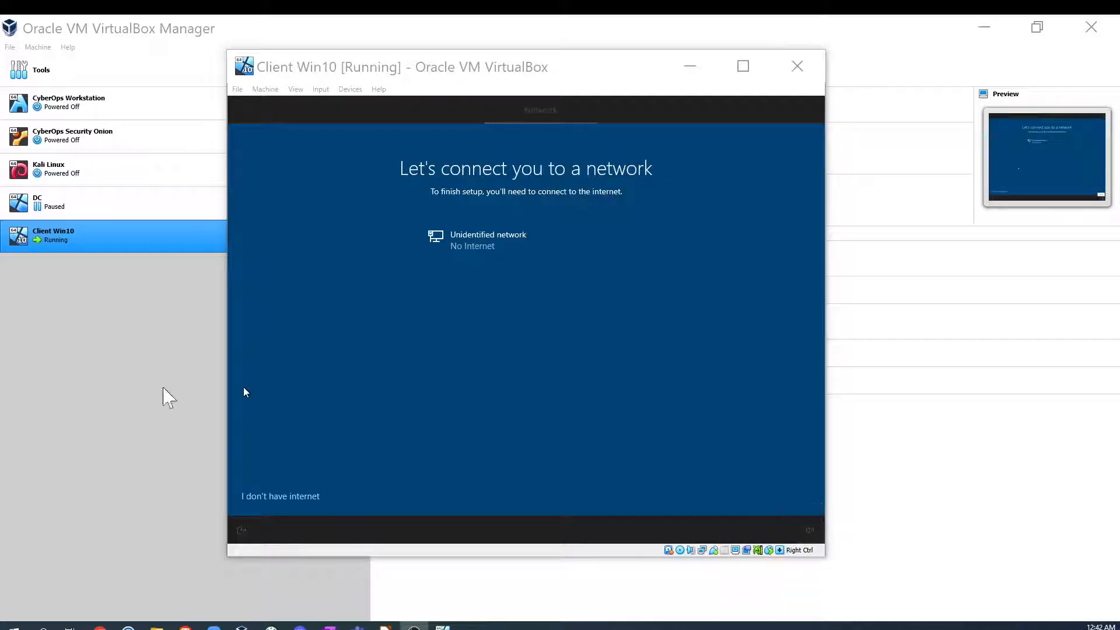
click(281, 497)
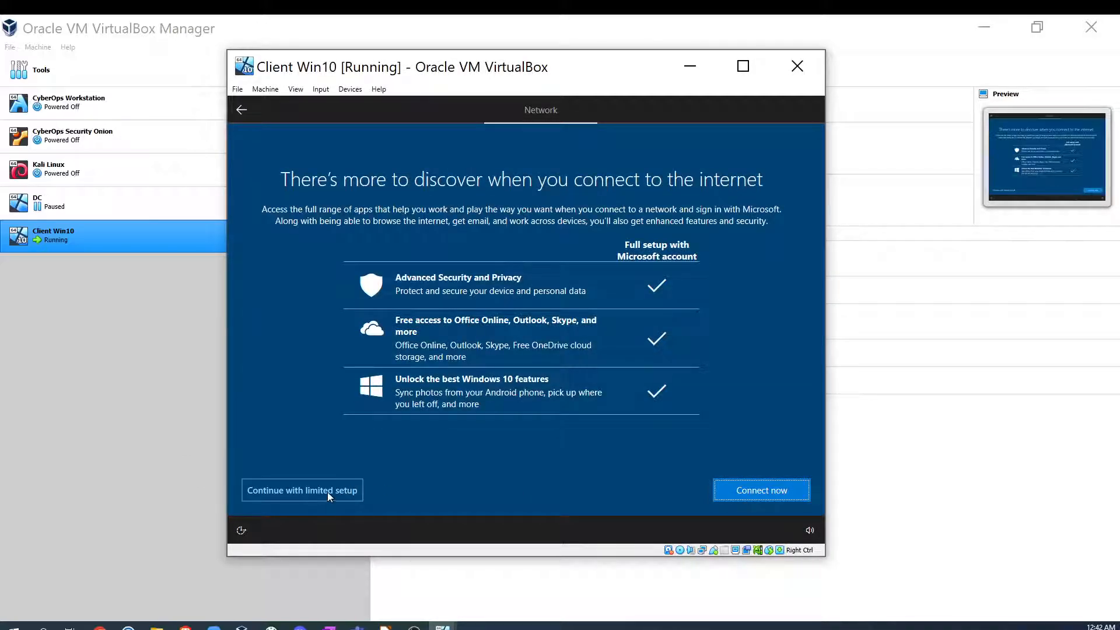
click(313, 492)
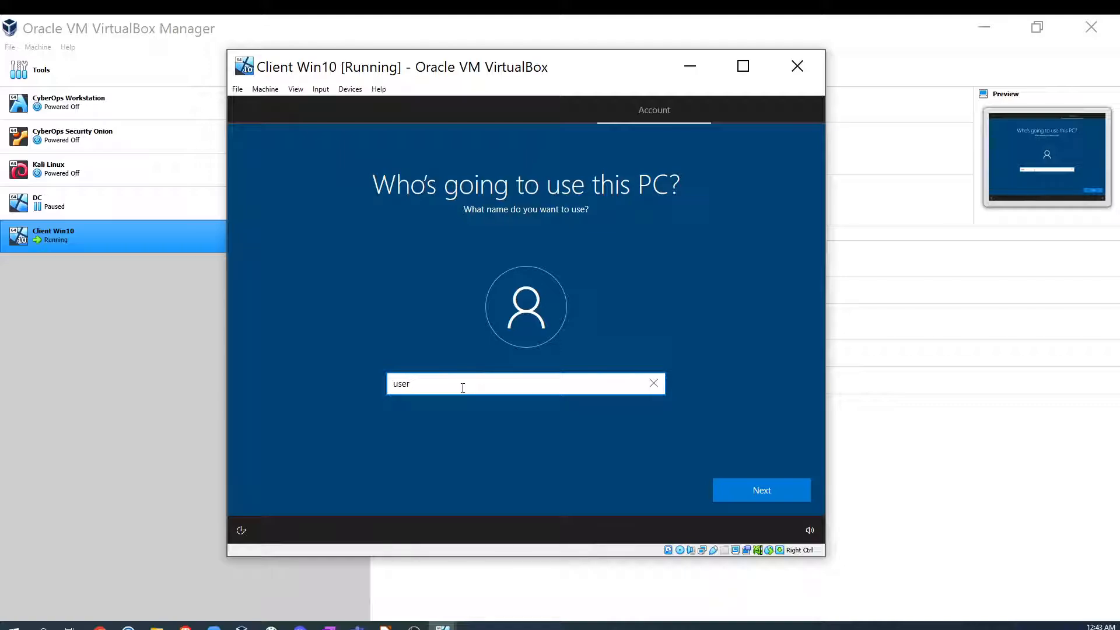
- Create the local account named user and continue past the password screen without setting a password
click(775, 490)
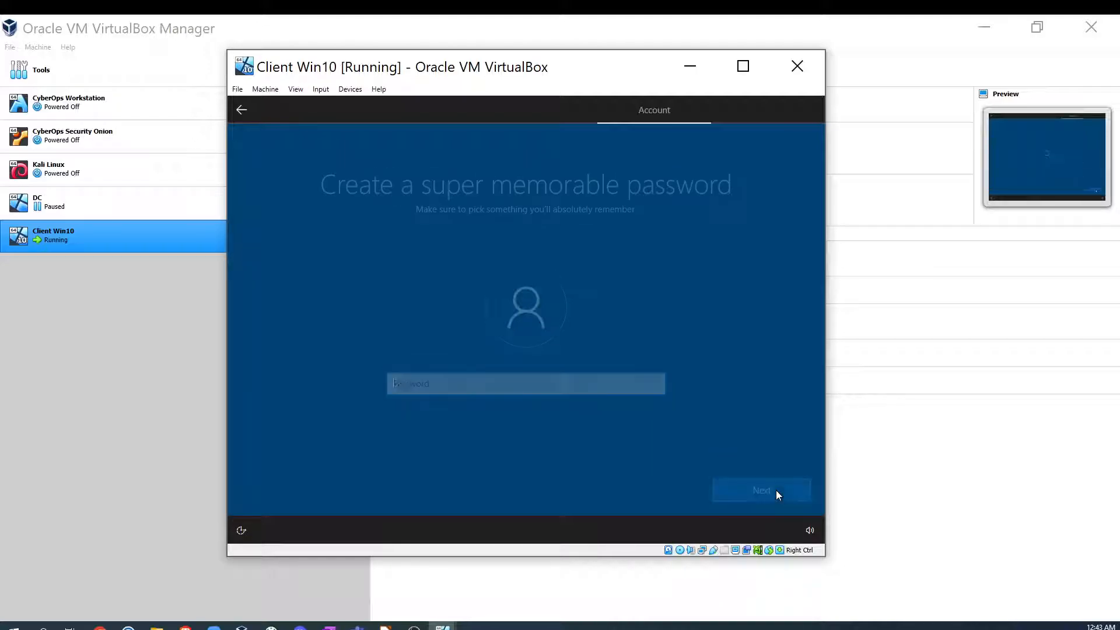
click(761, 490)
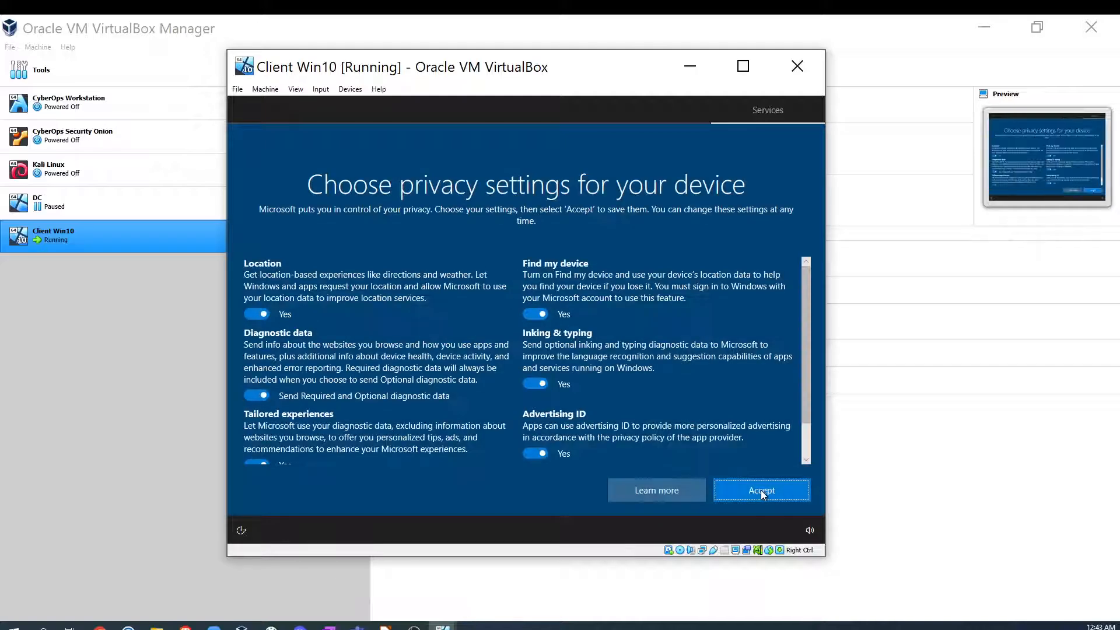
- Switch off all six privacy settings, accept them, and decline Cortana for now
click(256, 315)
click(257, 396)
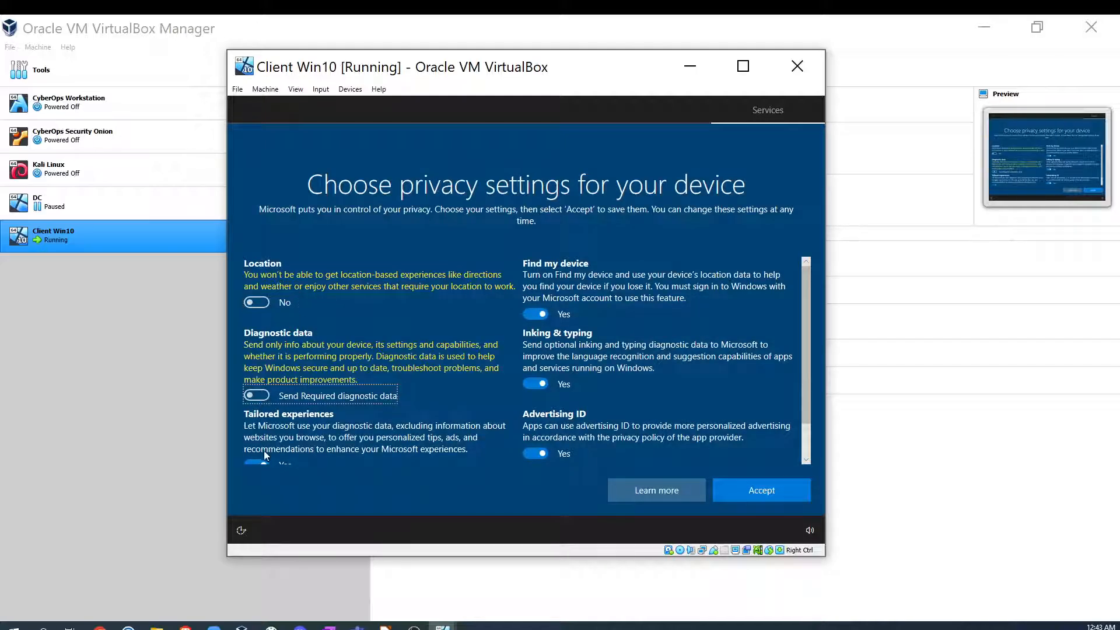
click(256, 454)
click(534, 454)
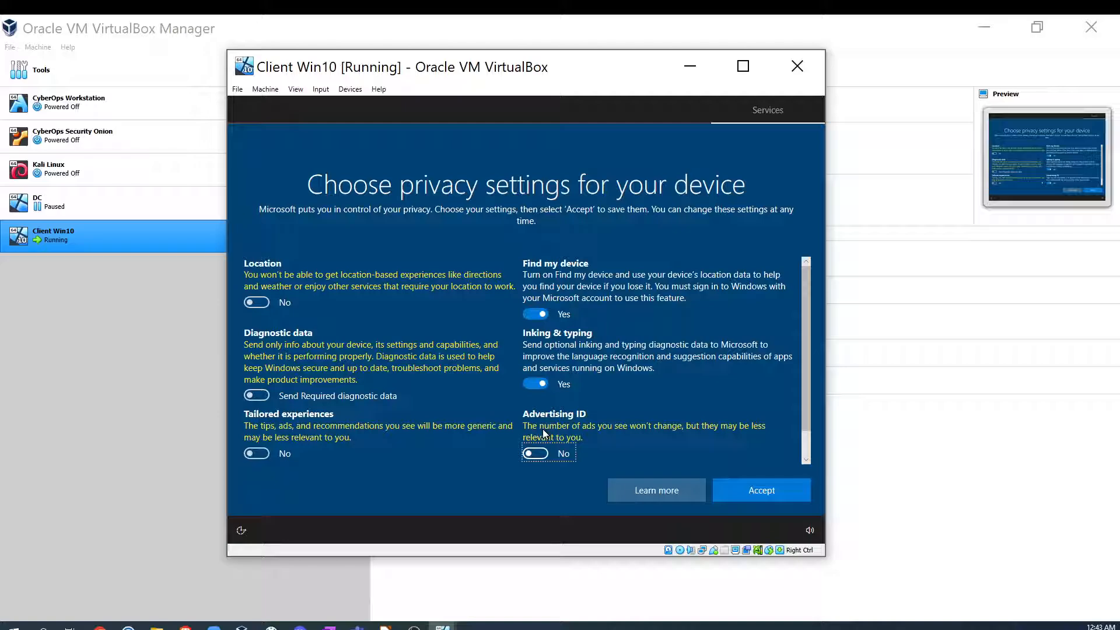
click(534, 384)
click(534, 314)
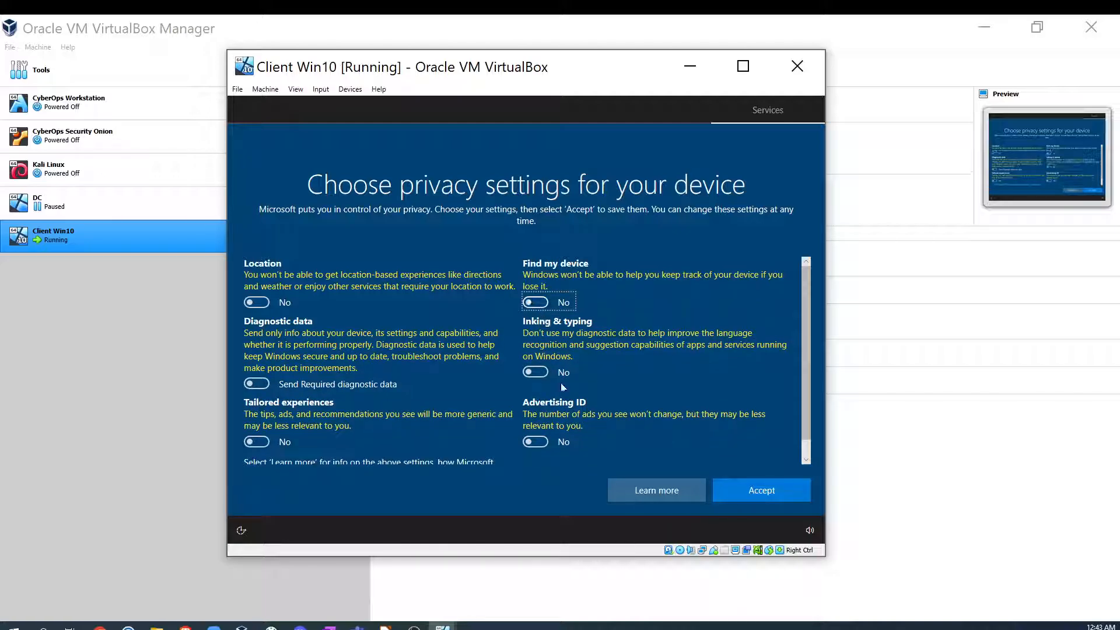
scroll(699, 402, down, 1)
click(757, 496)
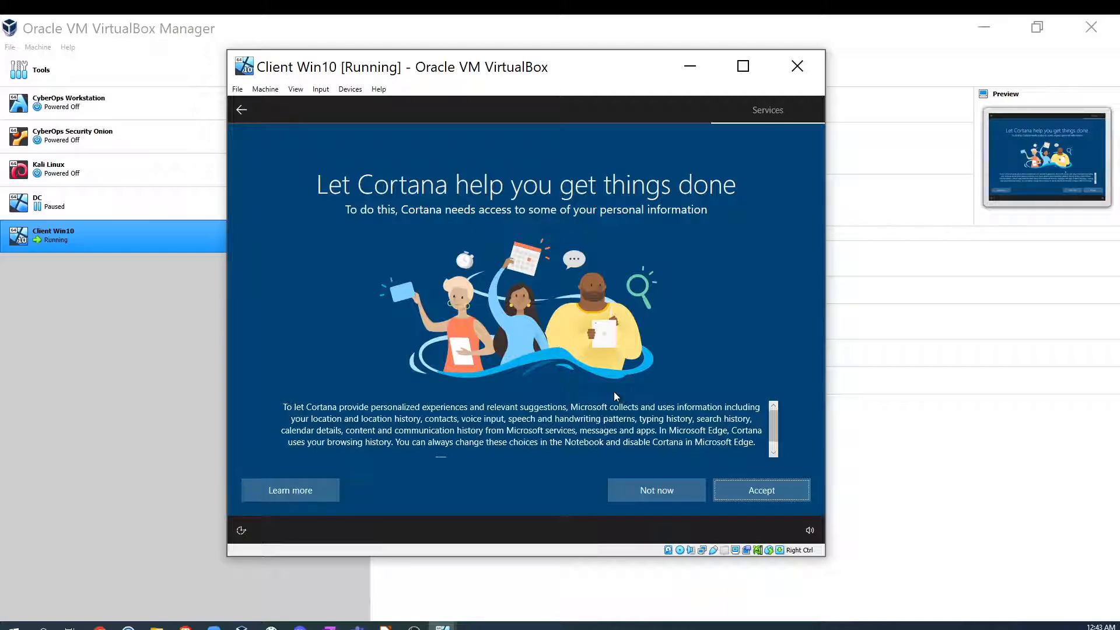
click(635, 485)
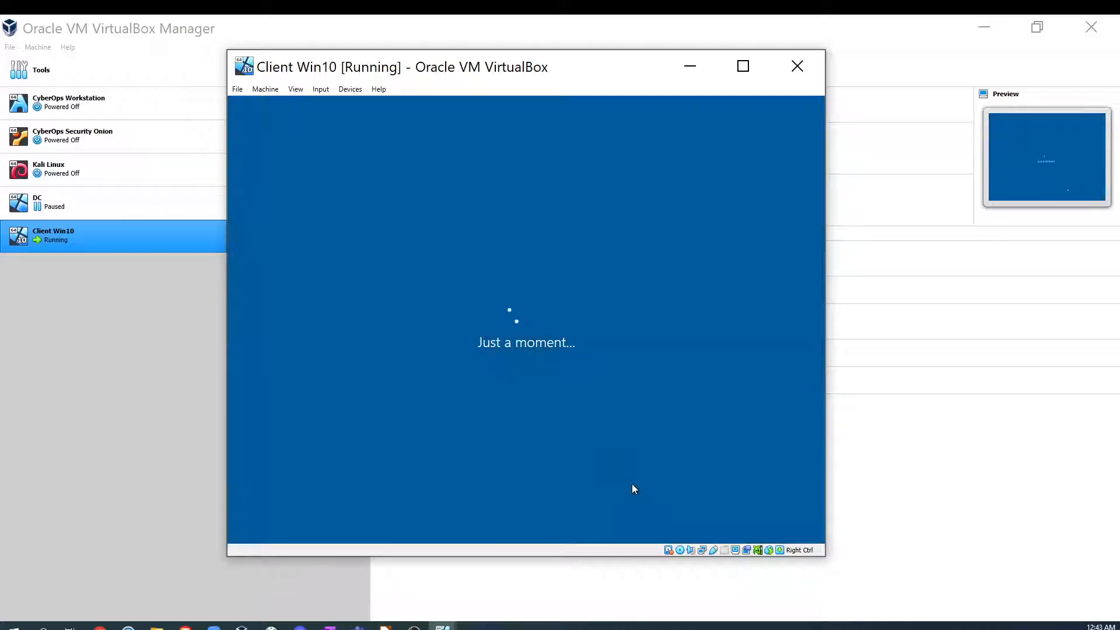
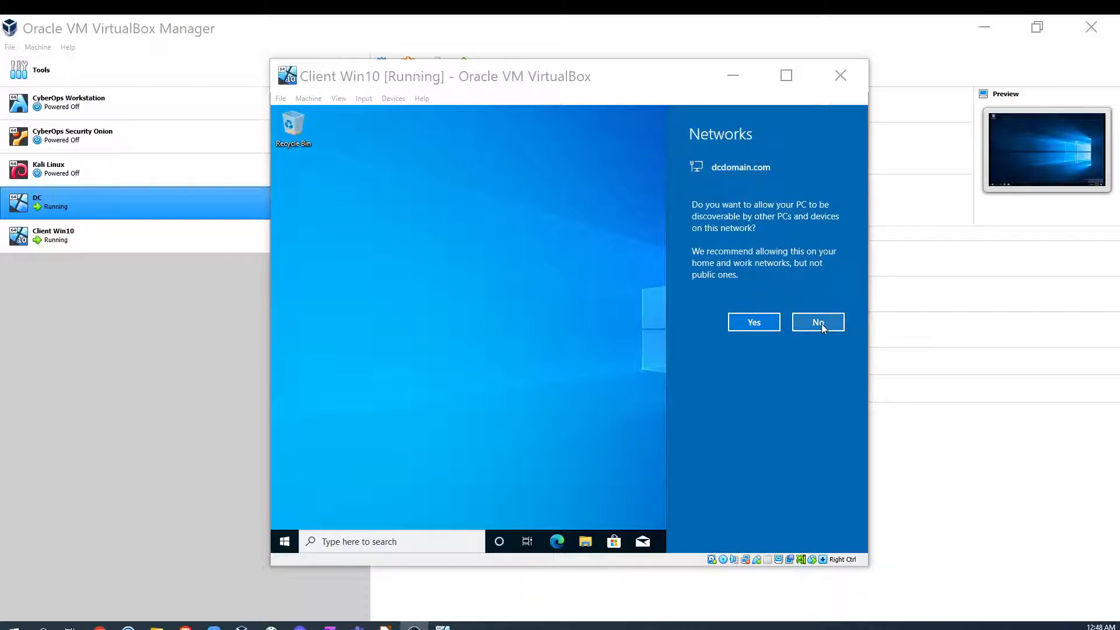
- Decline network discovery on the client VM, minimize its window, and switch to the DC virtual machine window
click(819, 322)
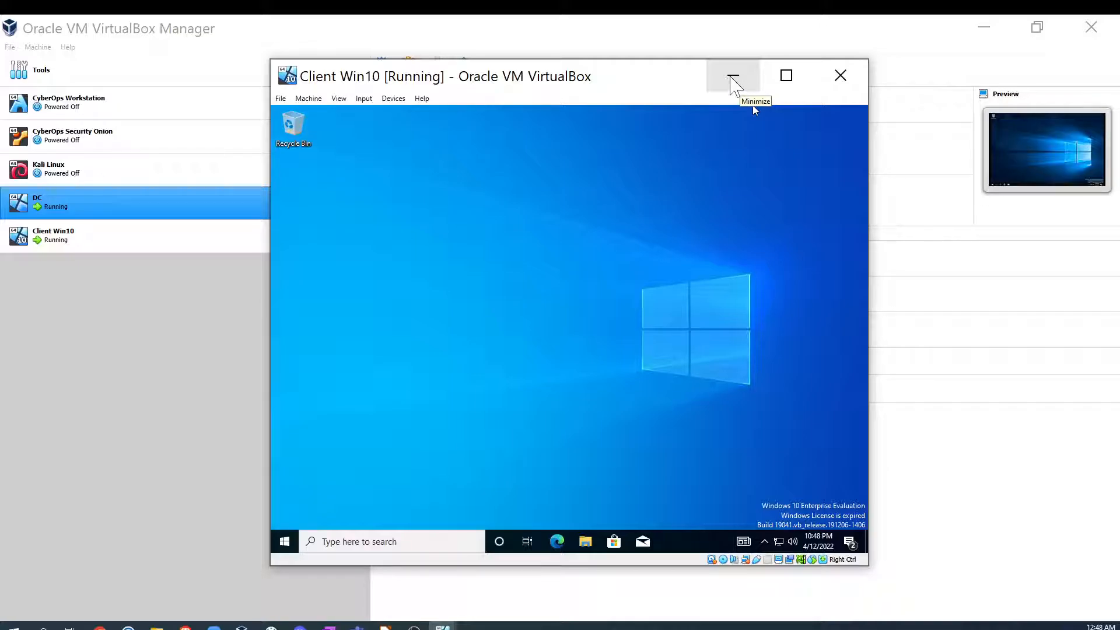
click(735, 77)
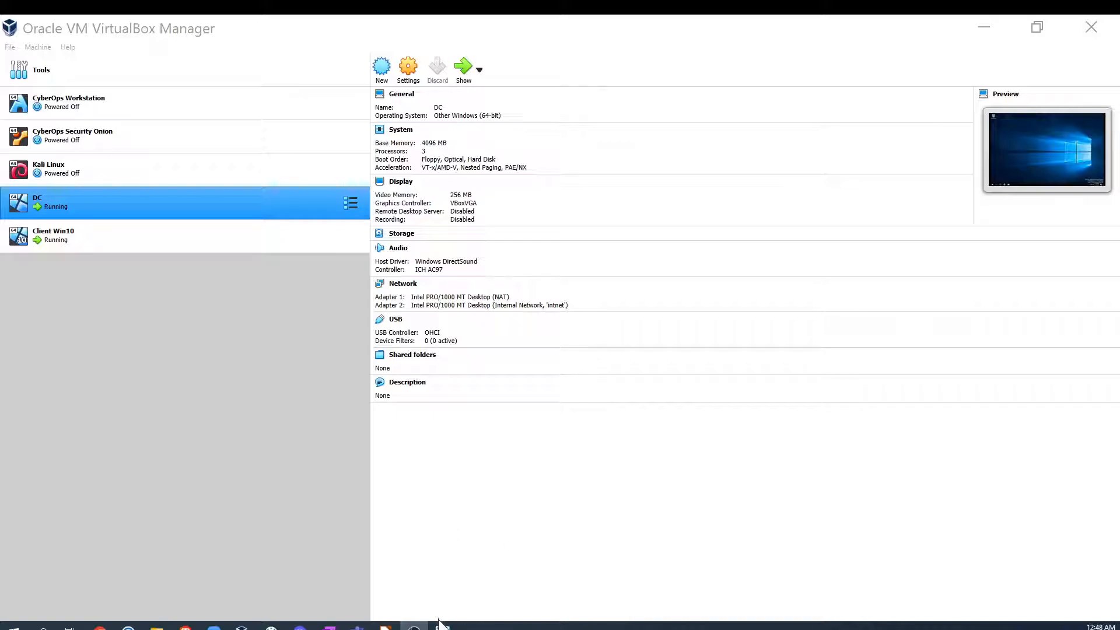
mouse_move(414, 625)
click(409, 578)
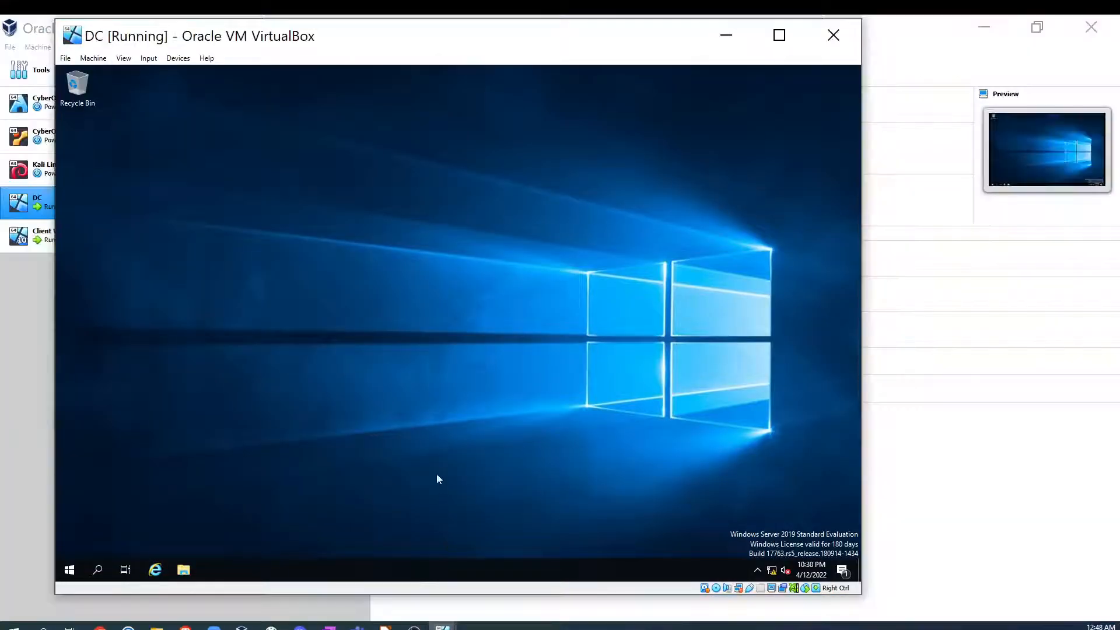
- Try to open the DC's network adapter options from the network settings, then close Settings
click(771, 573)
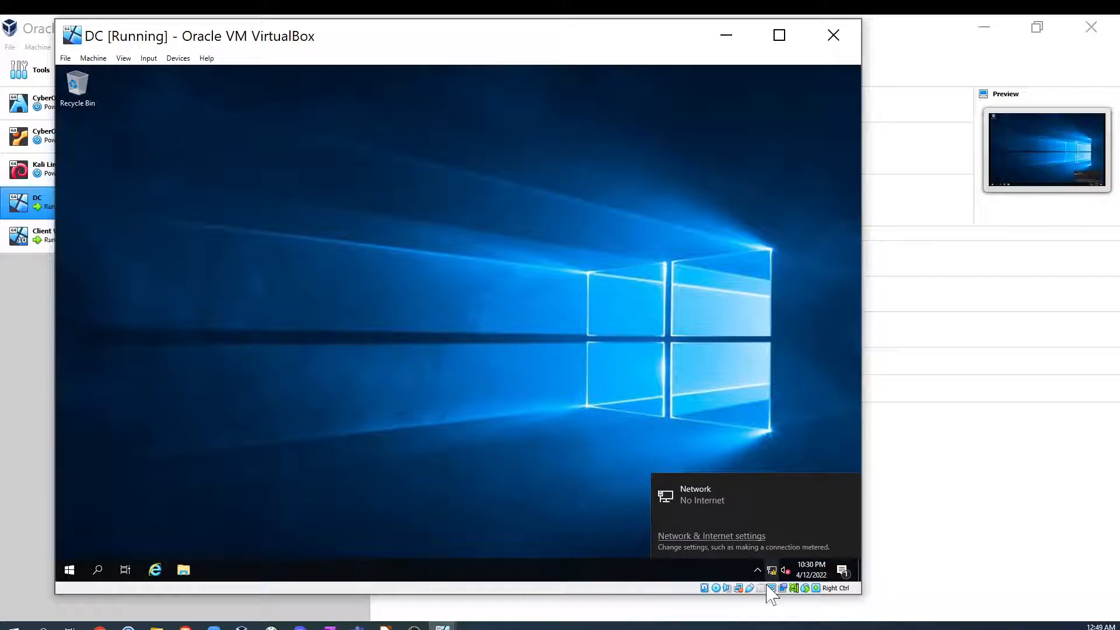
click(723, 502)
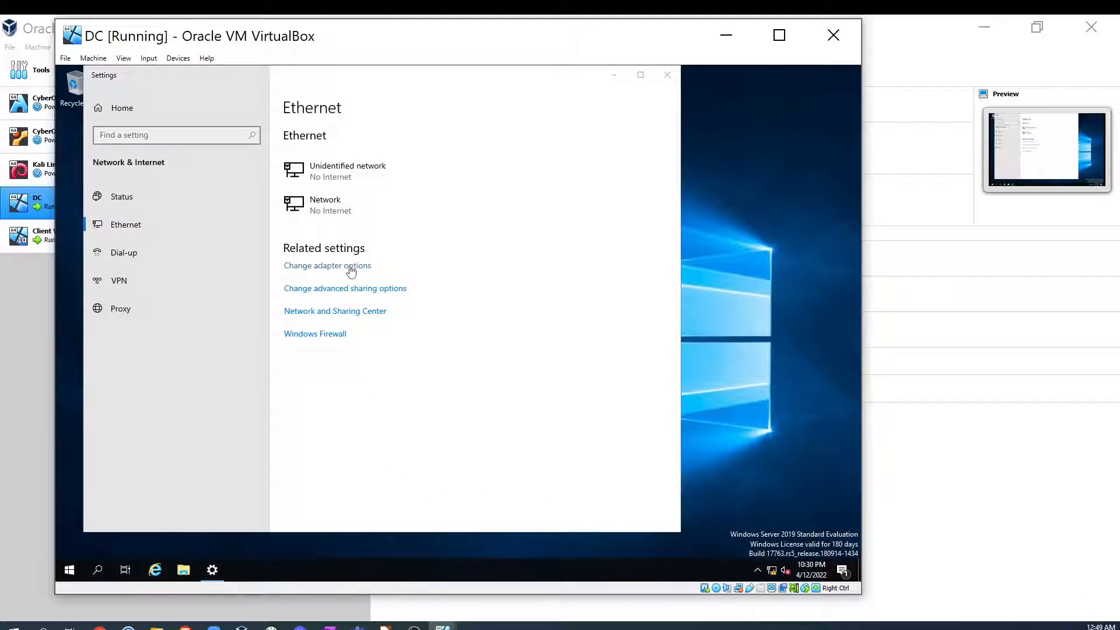
click(331, 268)
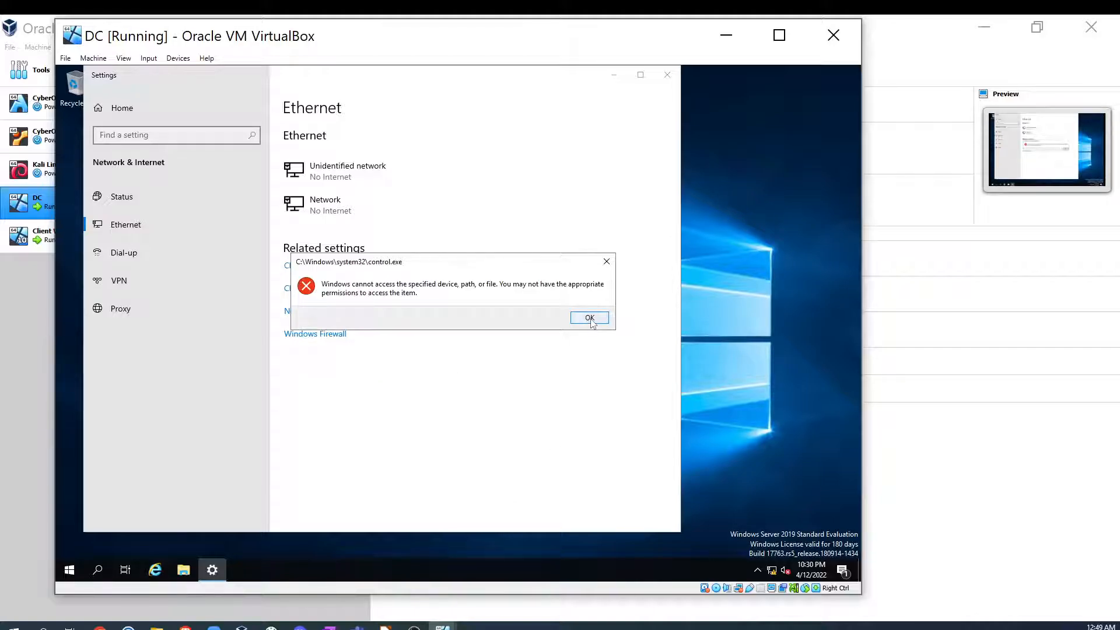
click(590, 318)
click(589, 319)
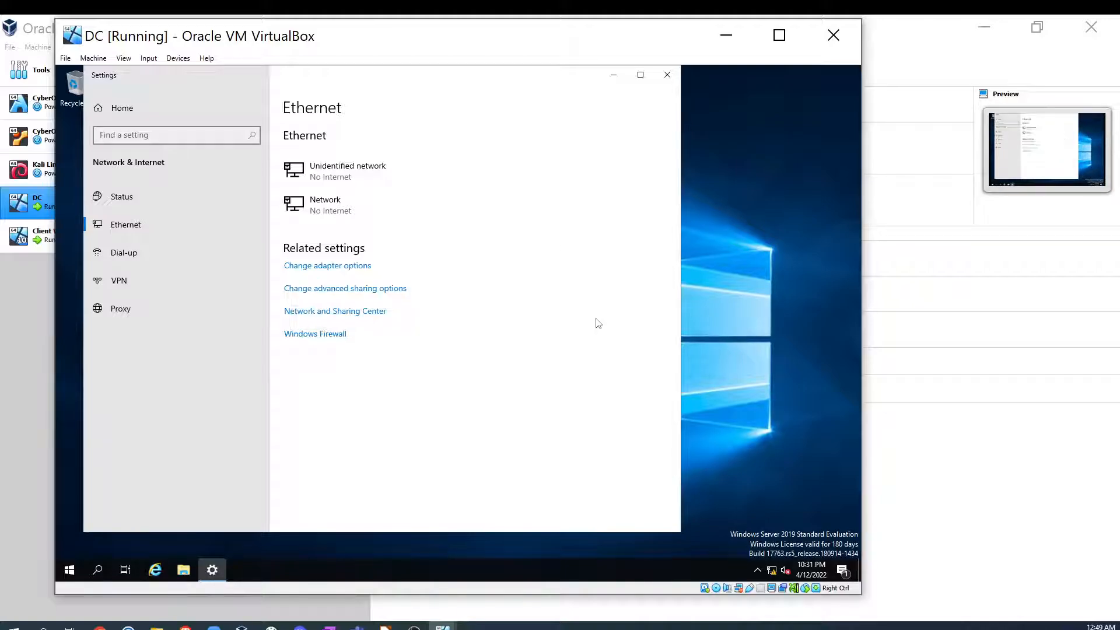
click(668, 75)
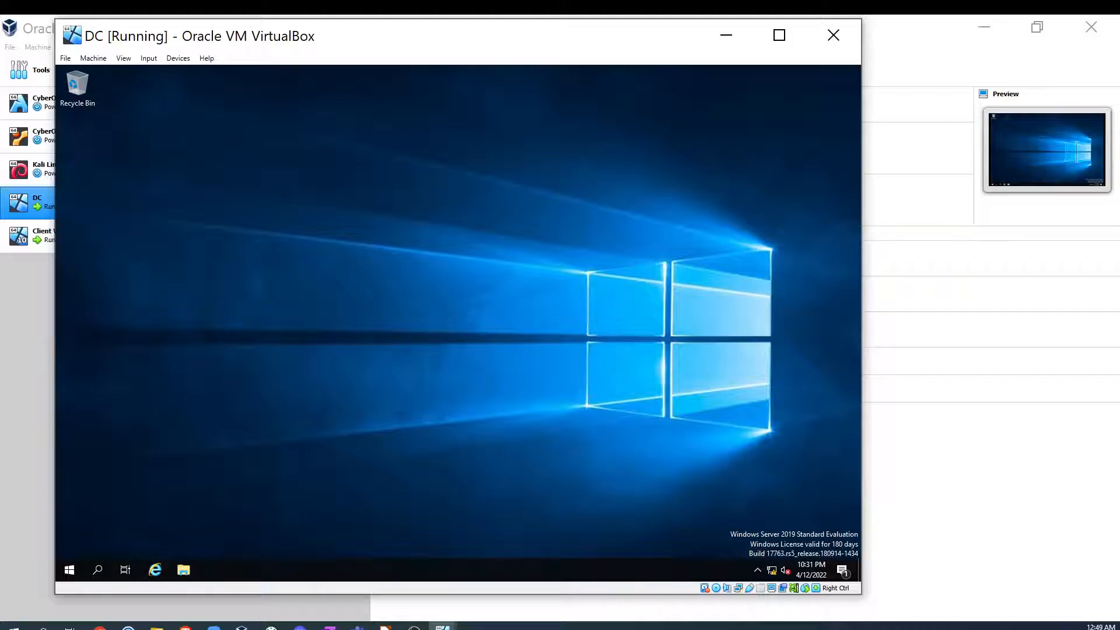
- Sign out of the DC and sign back in as DCDOMAIN\Administrator with the account password
click(69, 569)
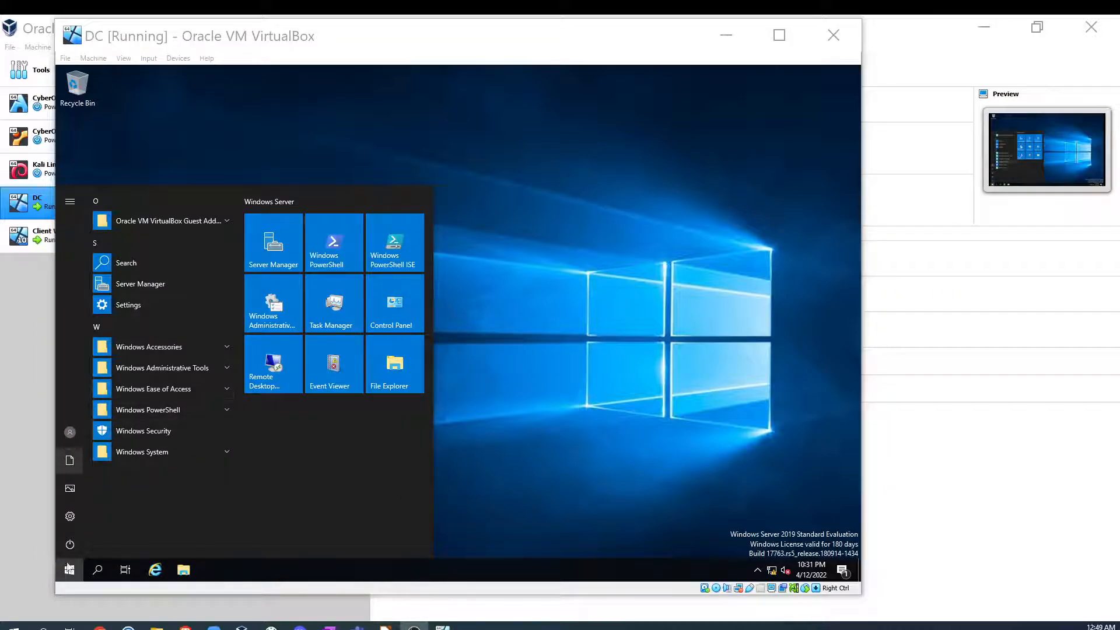
click(68, 430)
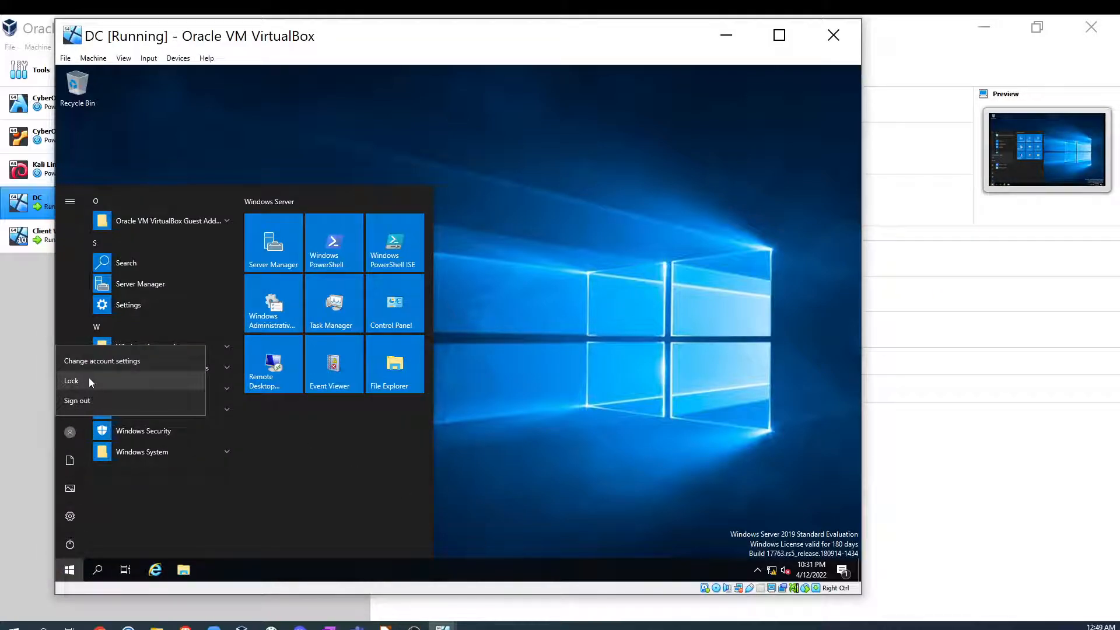
click(89, 398)
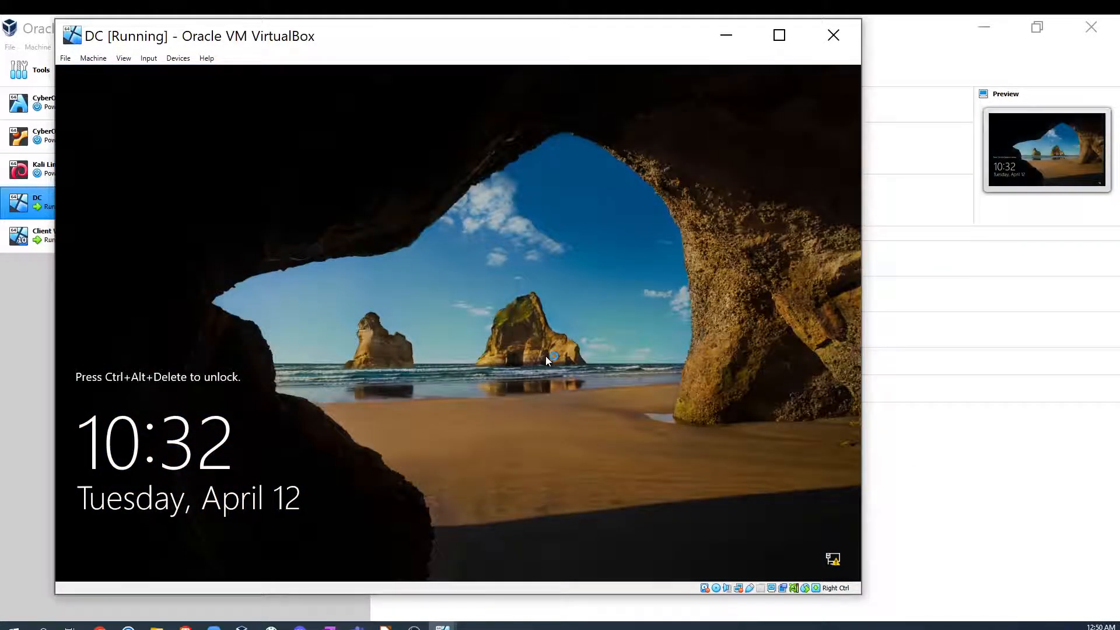
key(ctrl+alt+Delete)
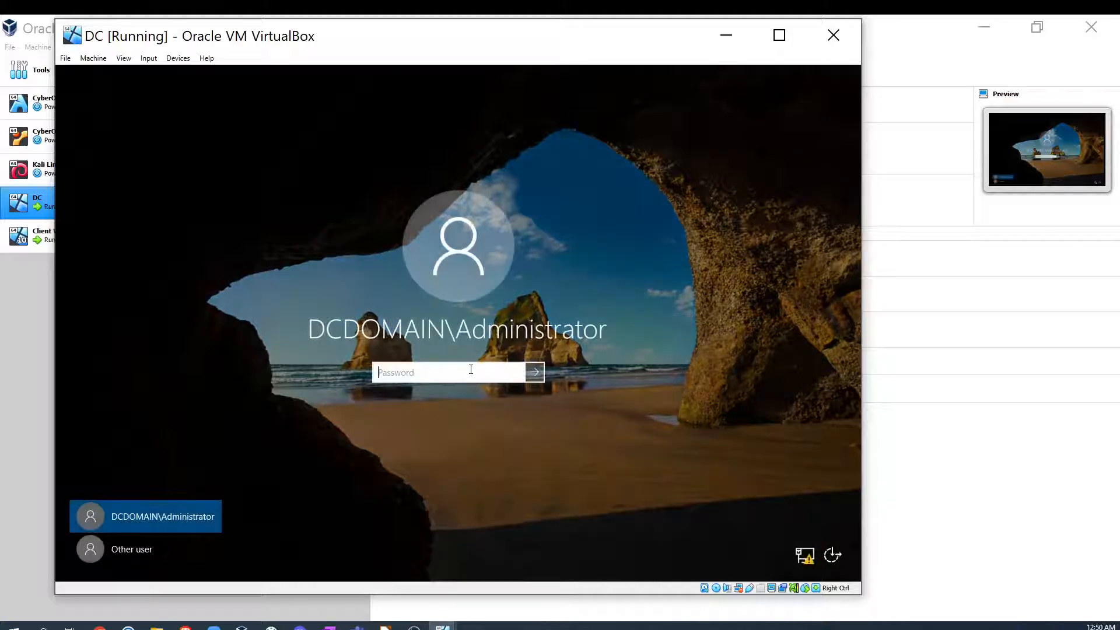
text(P)
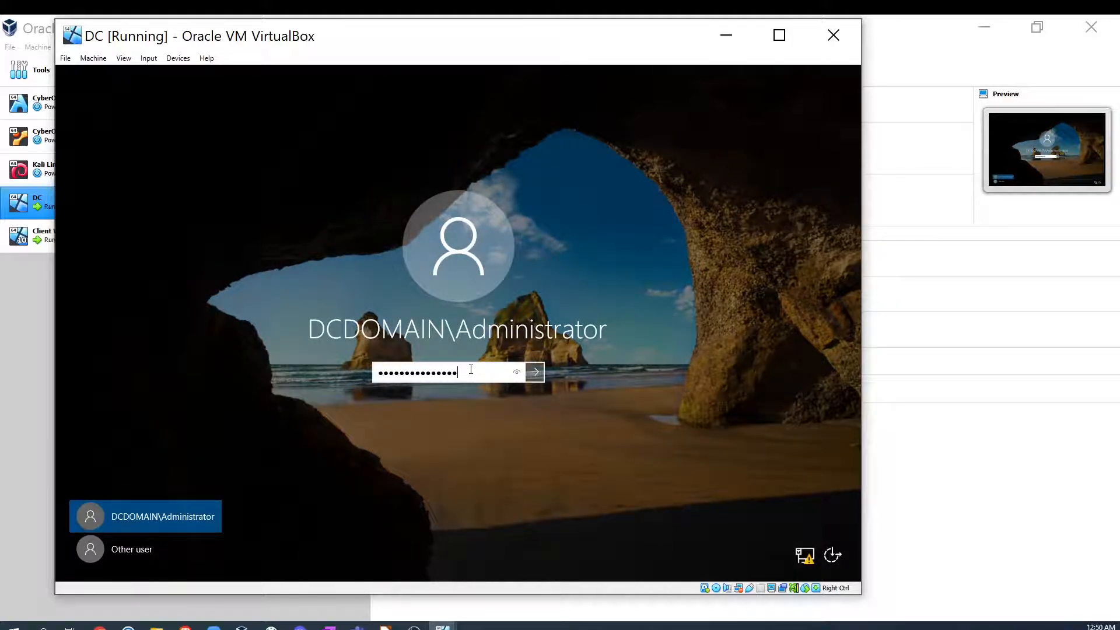
key(Return)
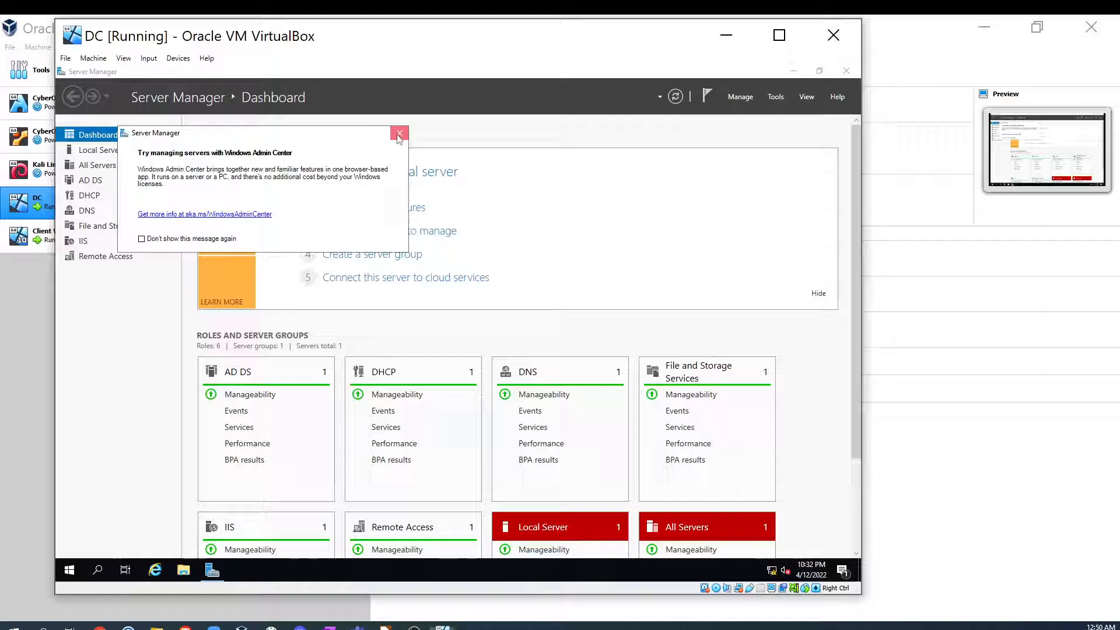
- Review the Server Manager dashboard, open the DHCP console to expand the 172.16.0.1 server, then close it
click(399, 135)
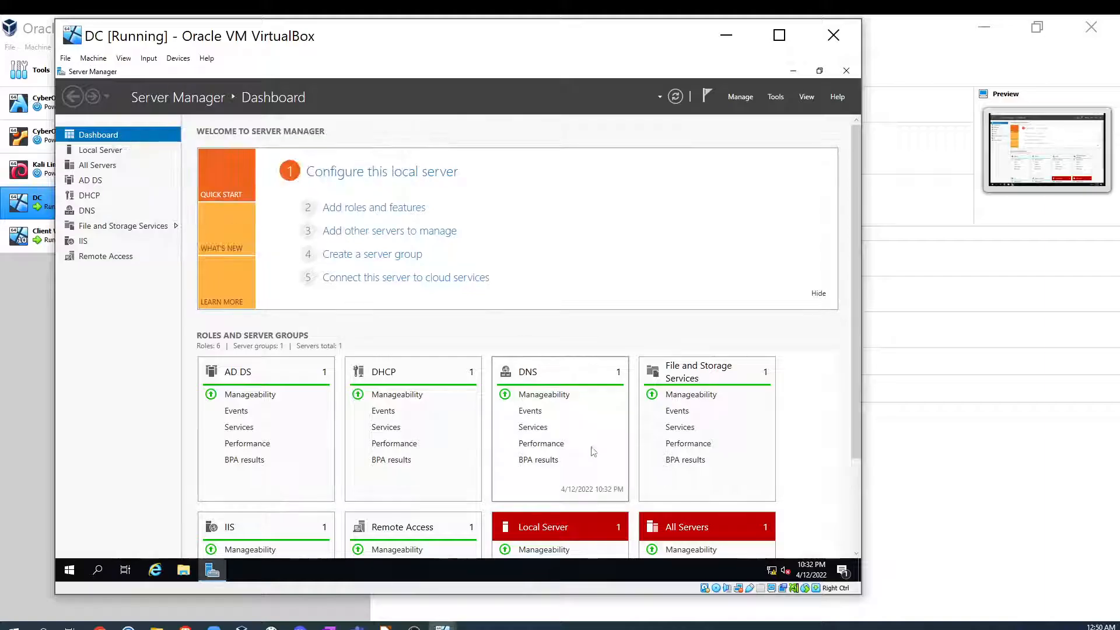
scroll(540, 418, down, 3)
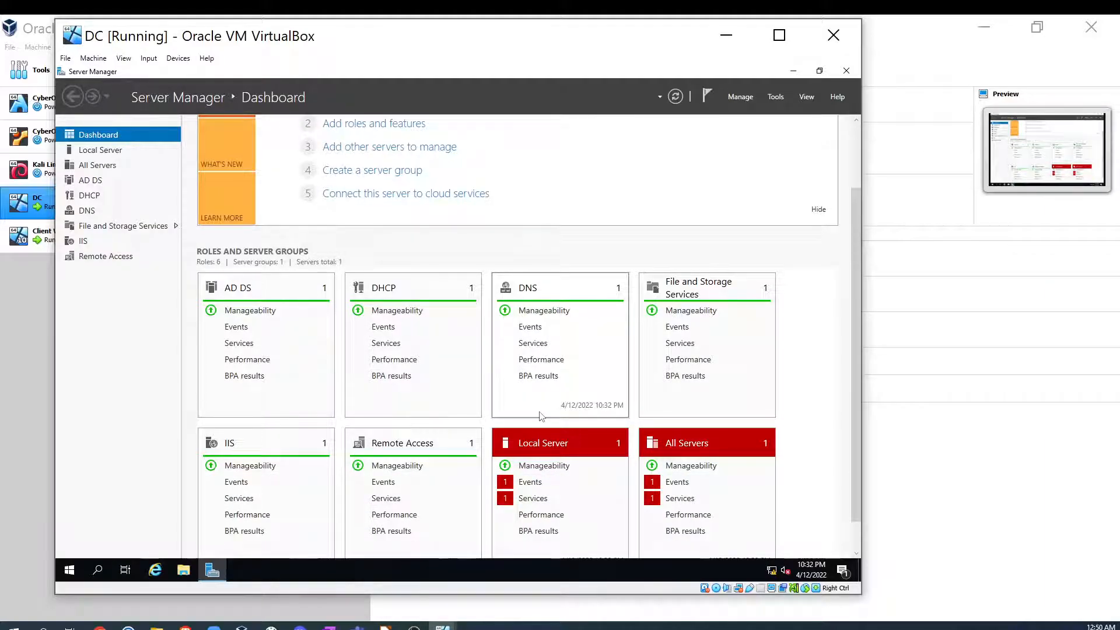
scroll(540, 416, up, 3)
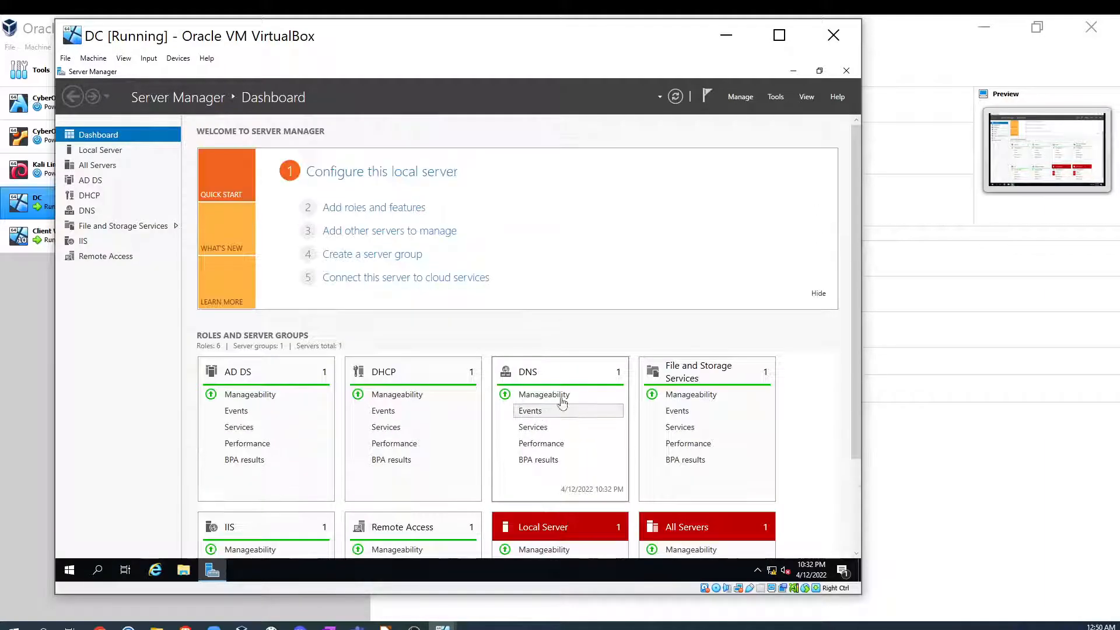
click(775, 96)
click(680, 240)
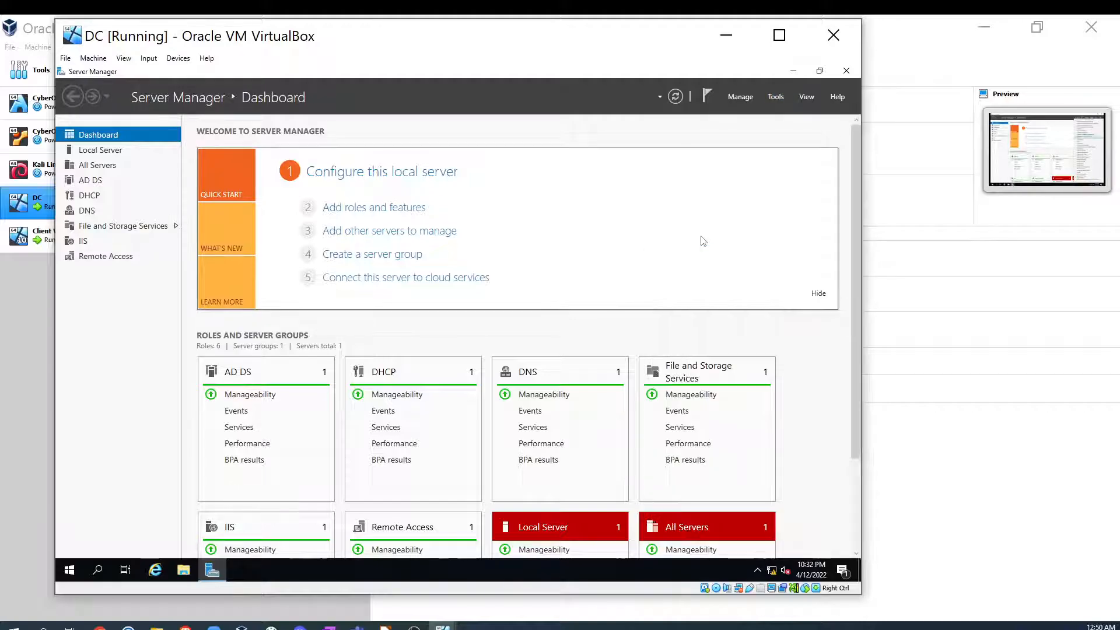
click(305, 215)
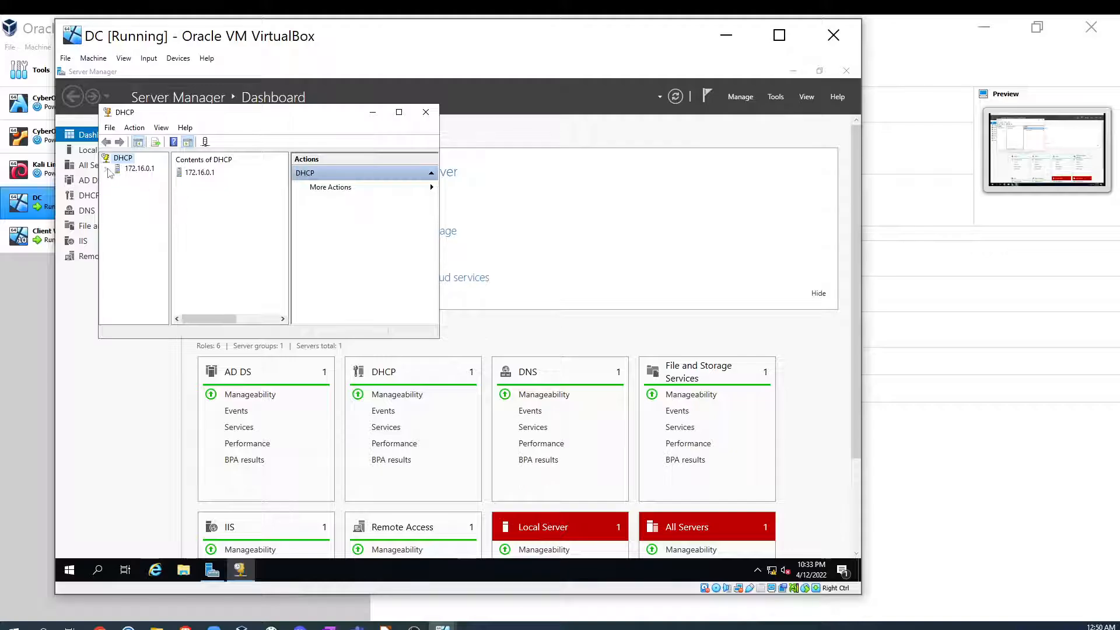
click(107, 169)
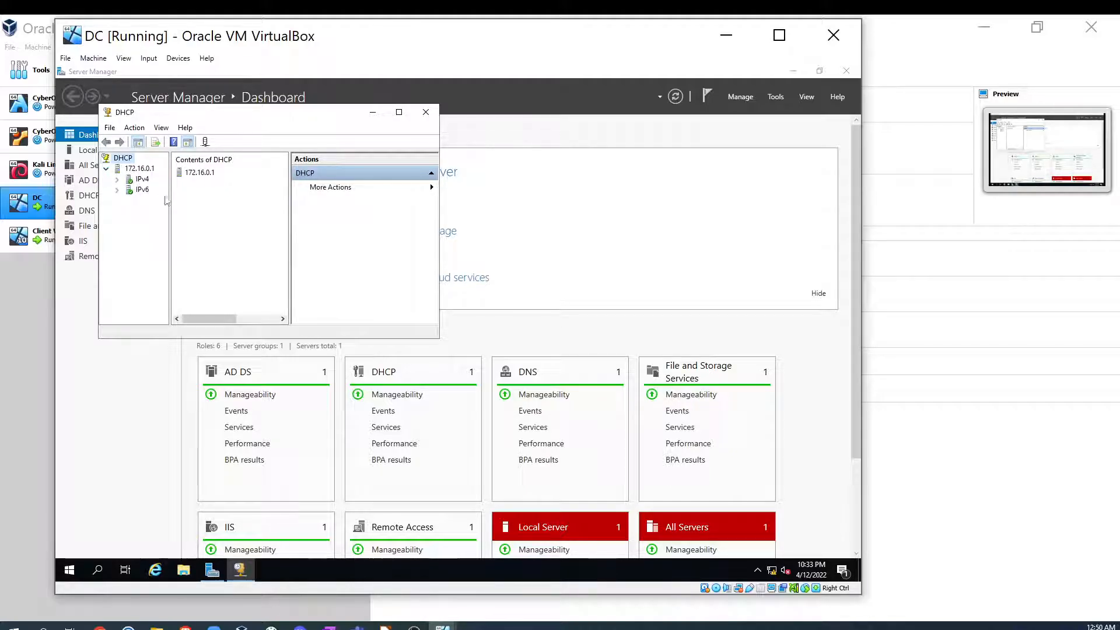
click(426, 112)
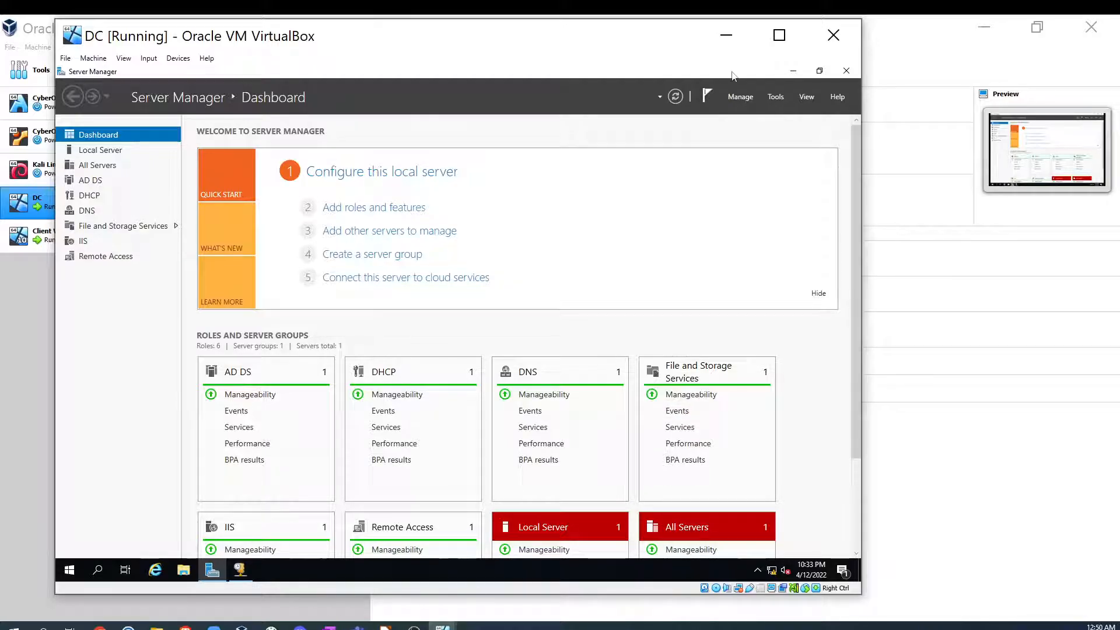
- Open Routing and Remote Access and review the DC (local) server properties, including the Security settings
scroll(793, 356, down, 2)
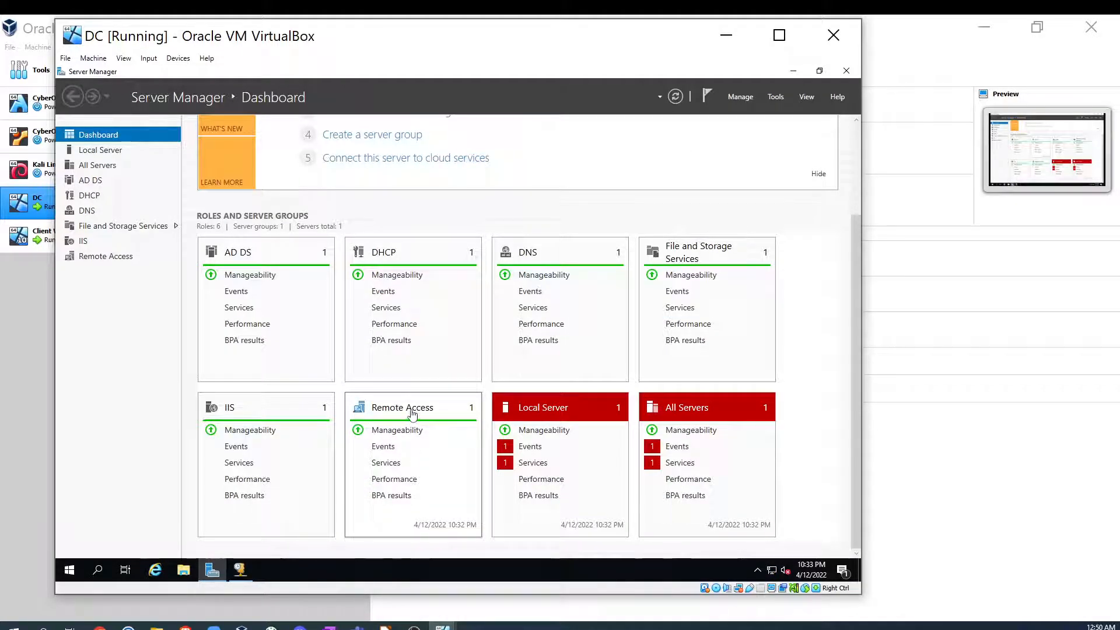
click(775, 96)
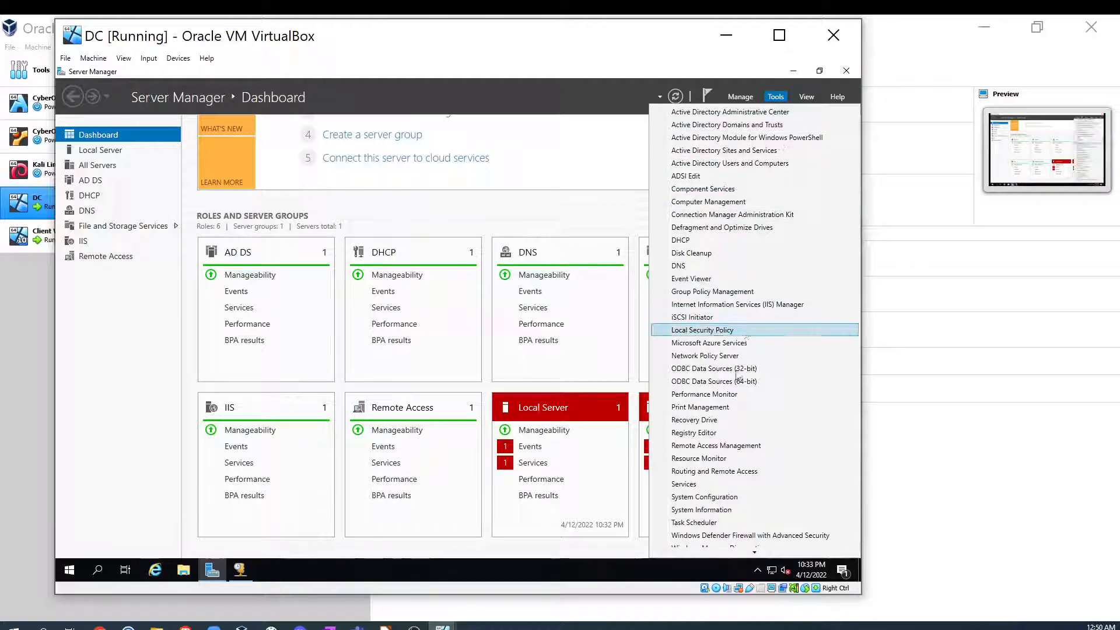
click(732, 471)
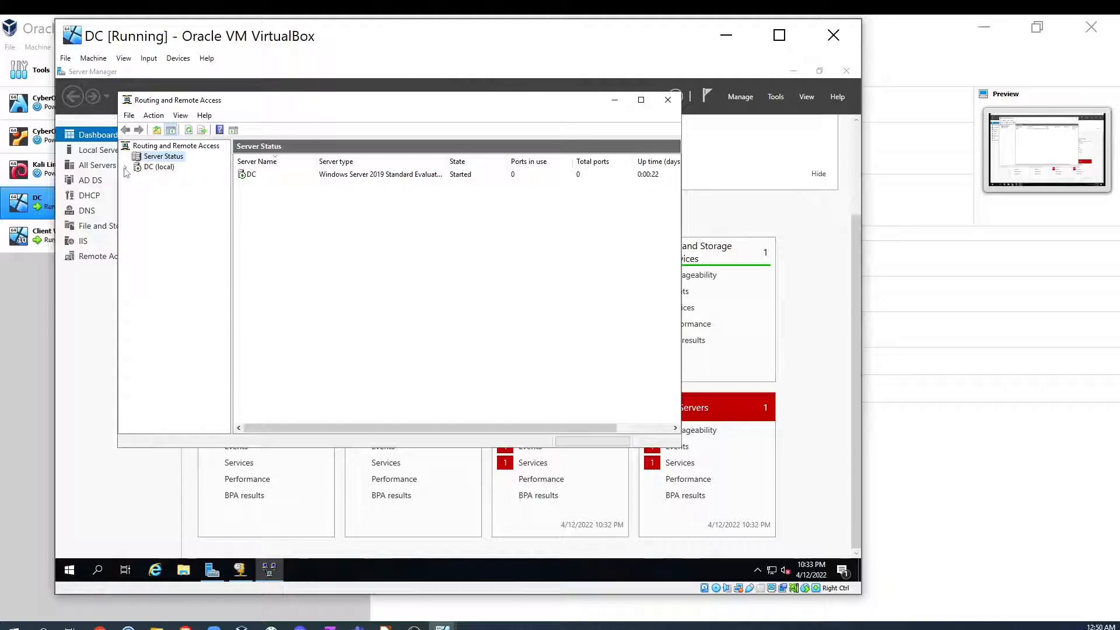
click(125, 167)
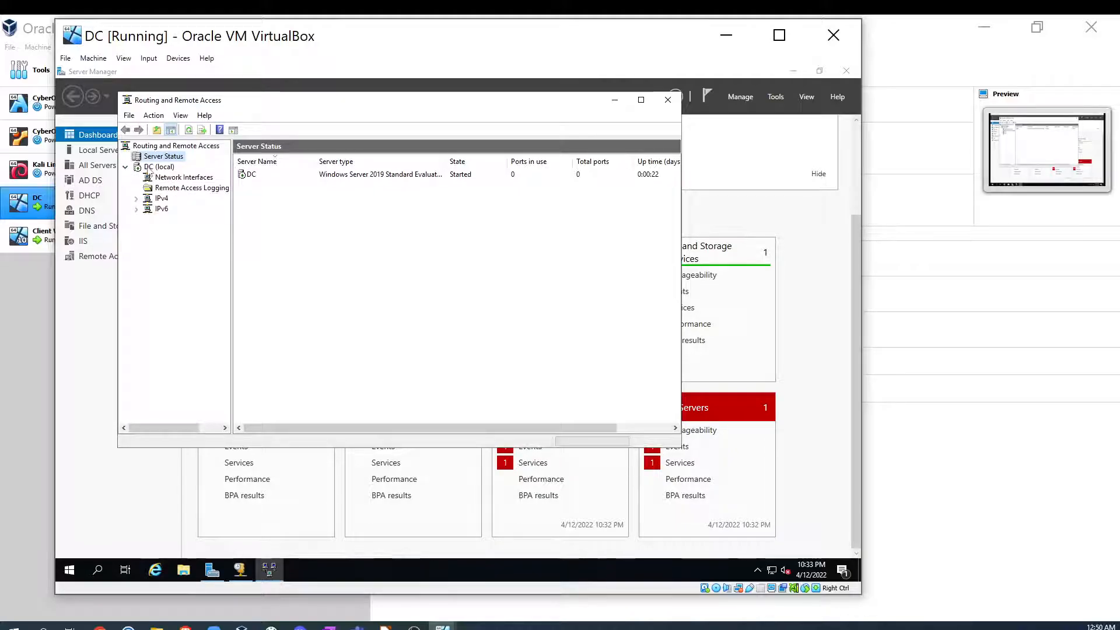
click(148, 168)
right_click(148, 169)
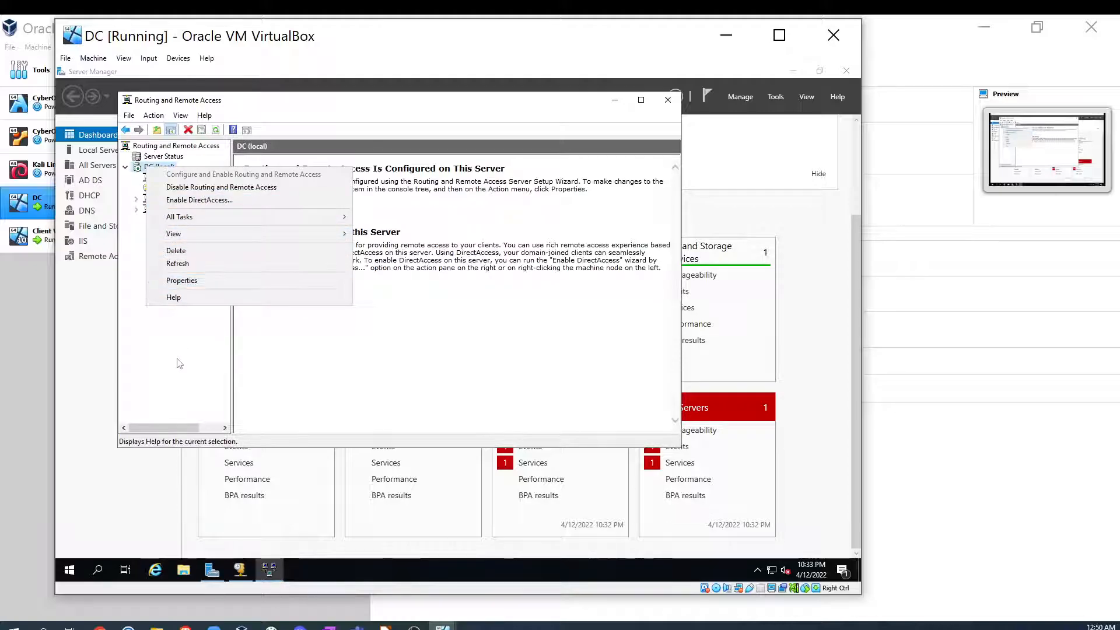
click(186, 283)
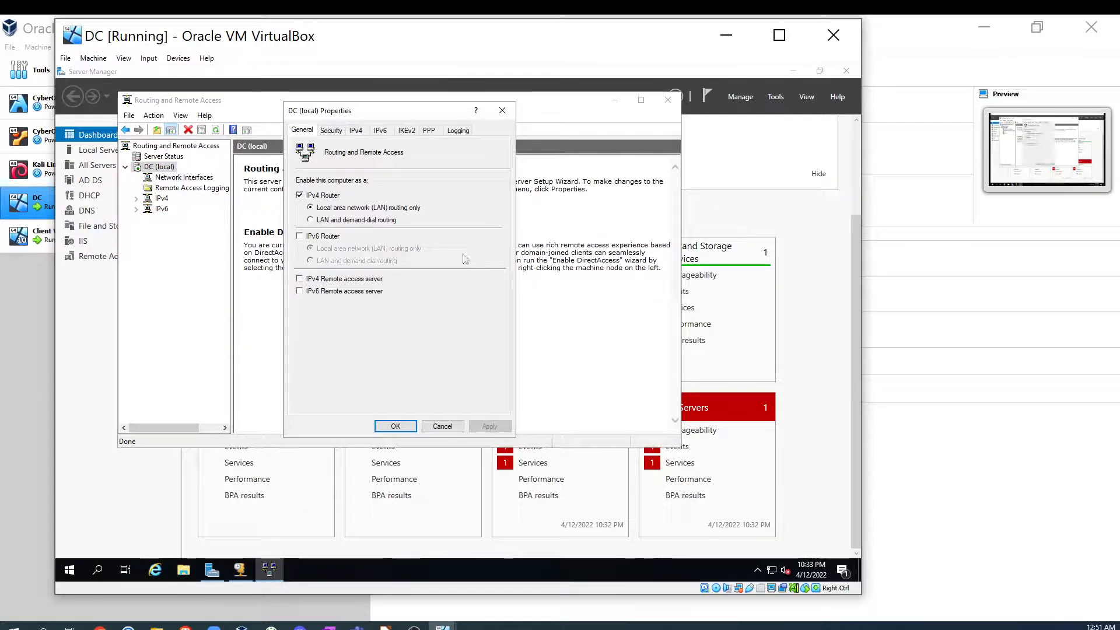
click(336, 134)
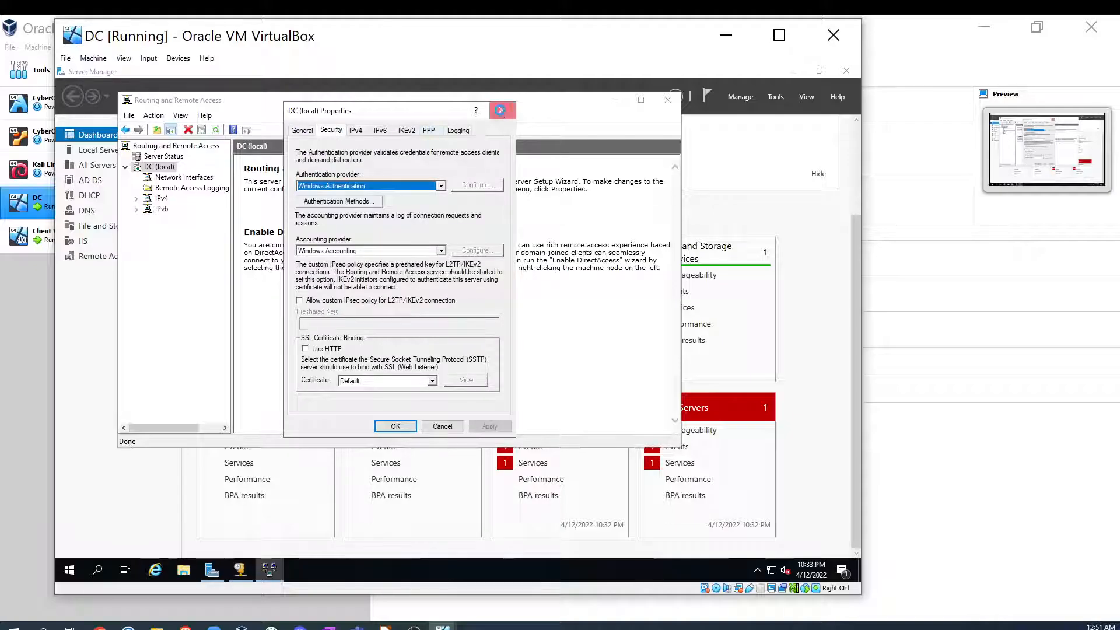
click(502, 110)
- Inspect the options for Remote Access Logging, IPv4 and the root node, then close Routing and Remote Access
click(176, 192)
right_click(175, 191)
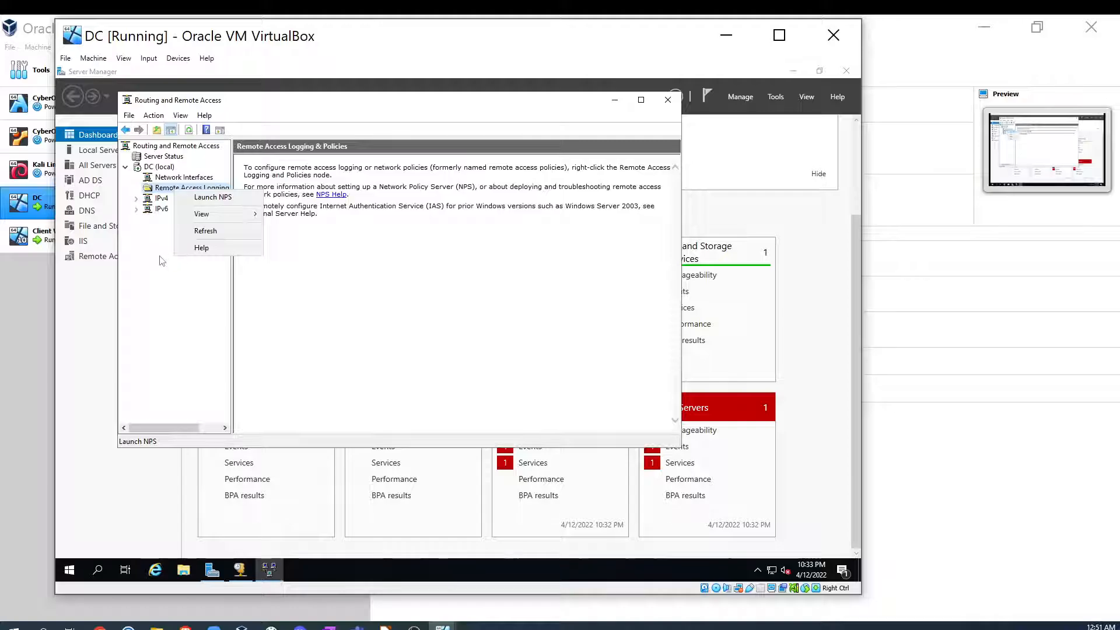
click(159, 256)
click(162, 199)
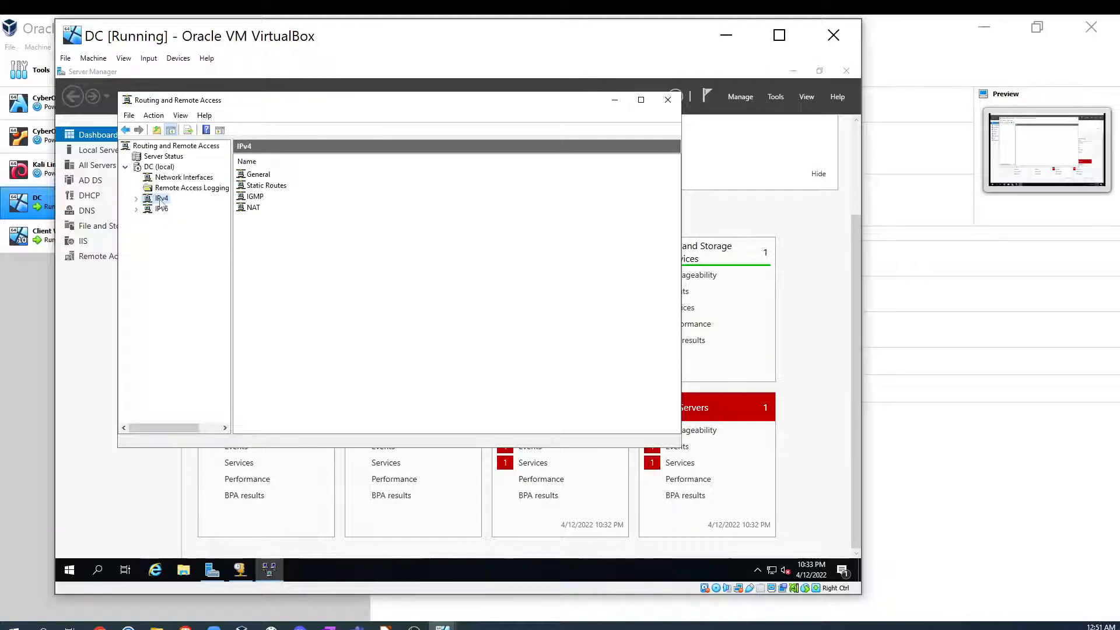
right_click(157, 199)
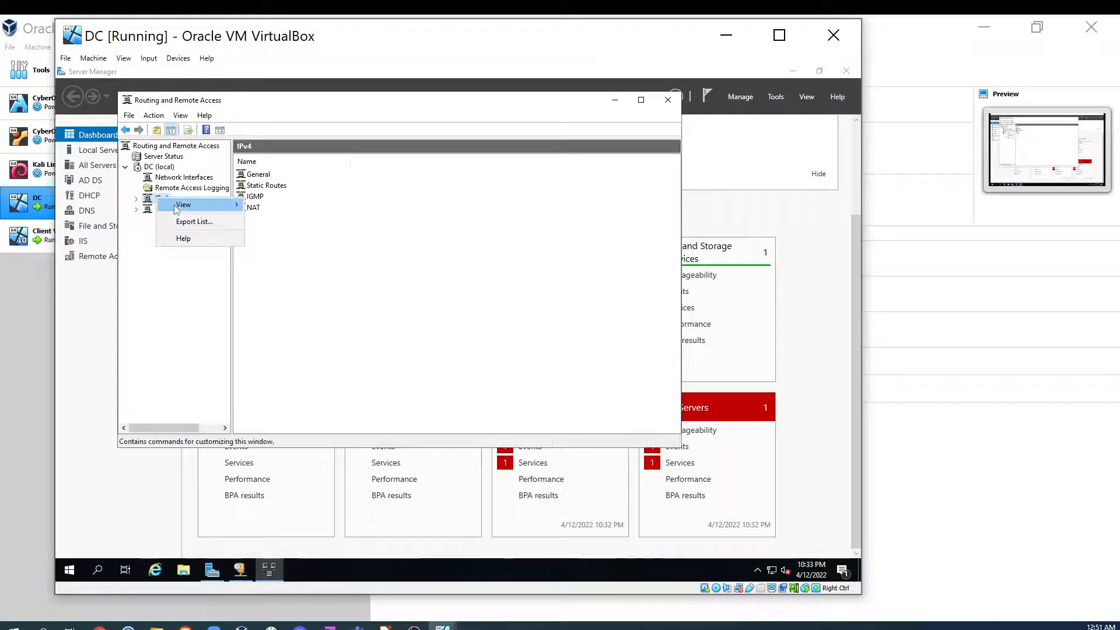
mouse_move(177, 208)
click(126, 280)
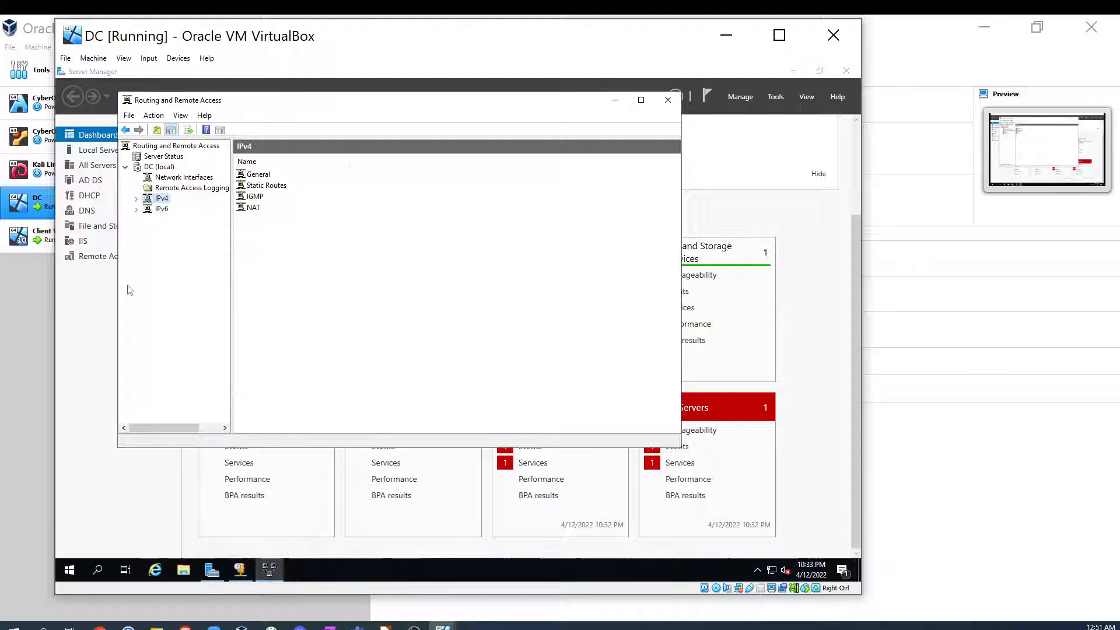
click(150, 147)
right_click(150, 147)
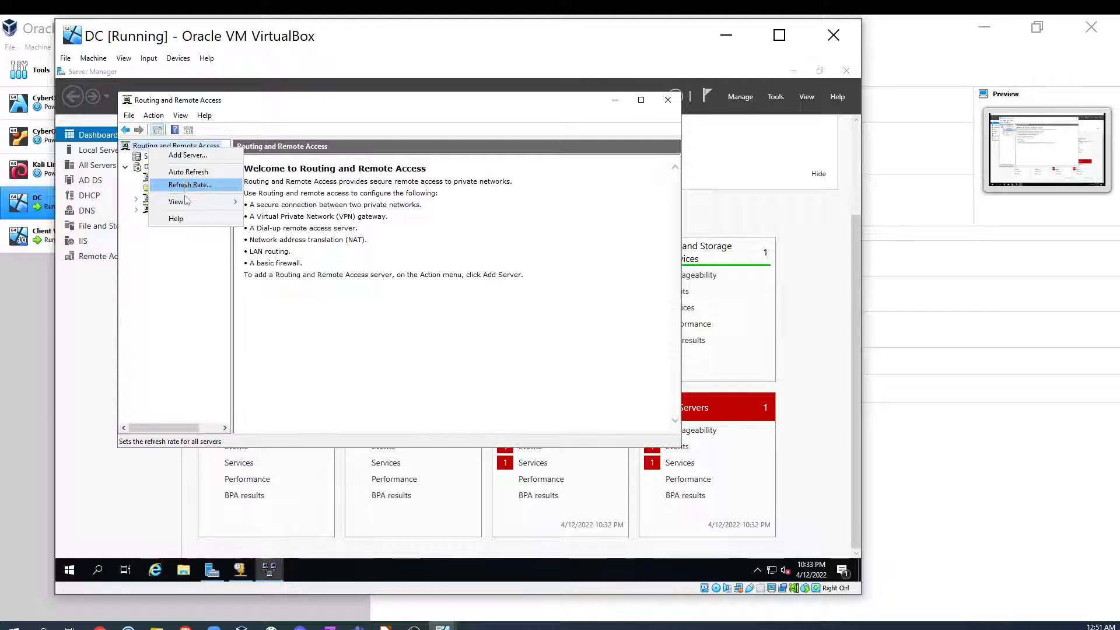
click(198, 310)
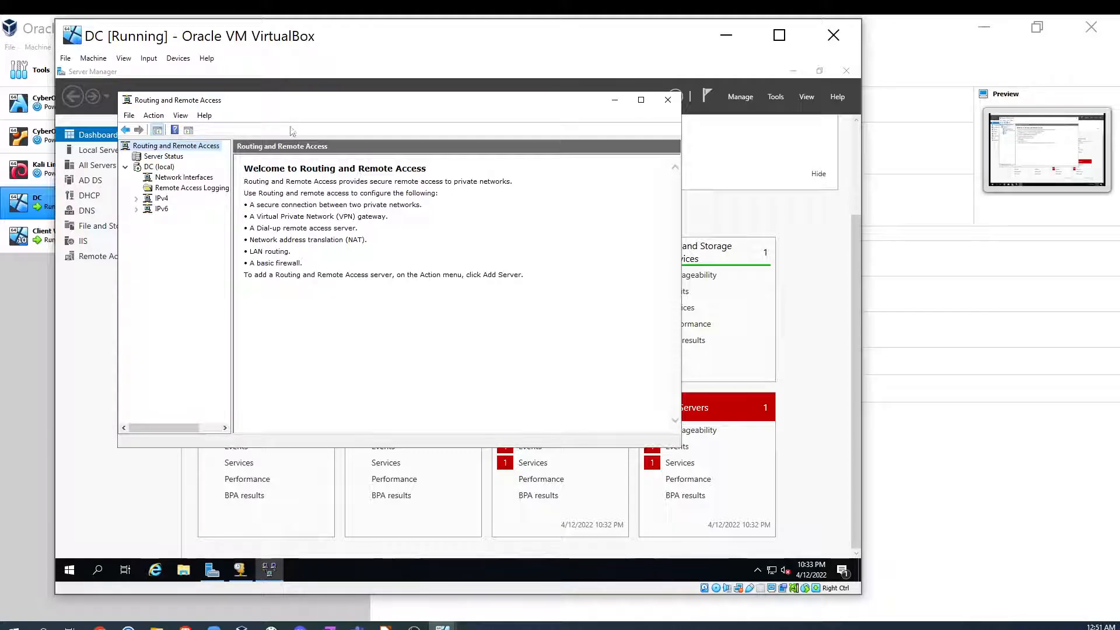
click(667, 100)
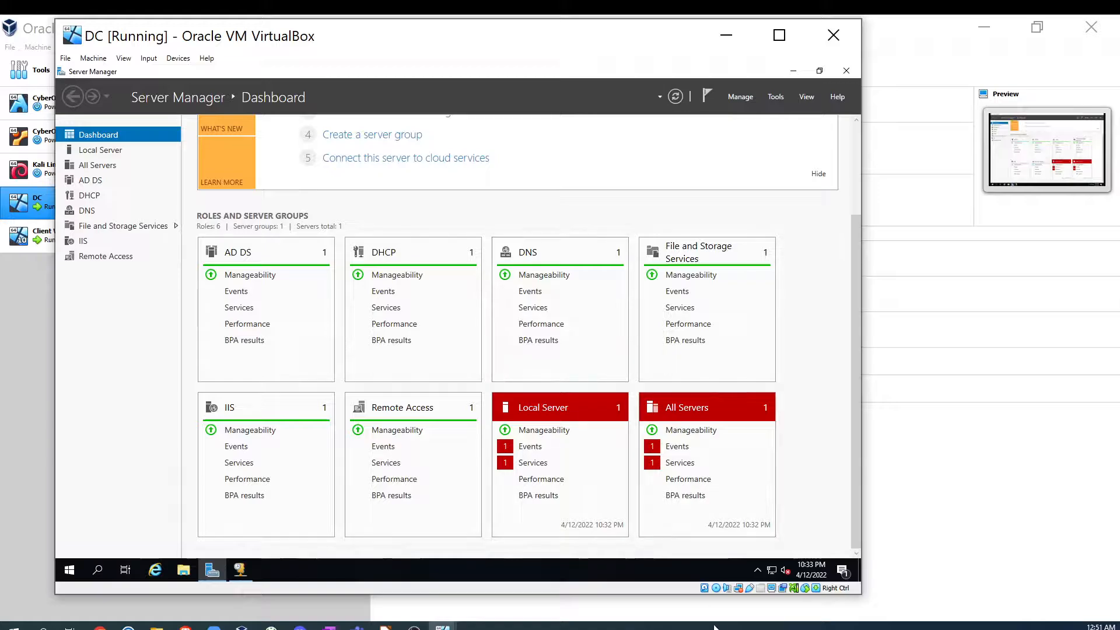
- Switch to the Client Win10 VM window and check its network connection status
click(443, 626)
click(488, 610)
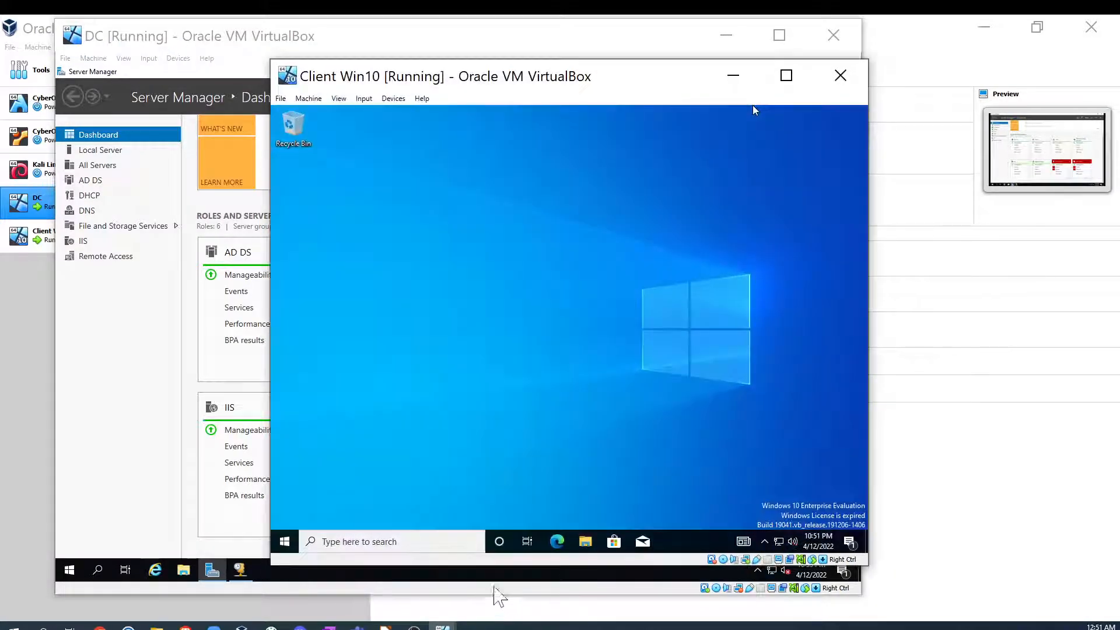
click(433, 542)
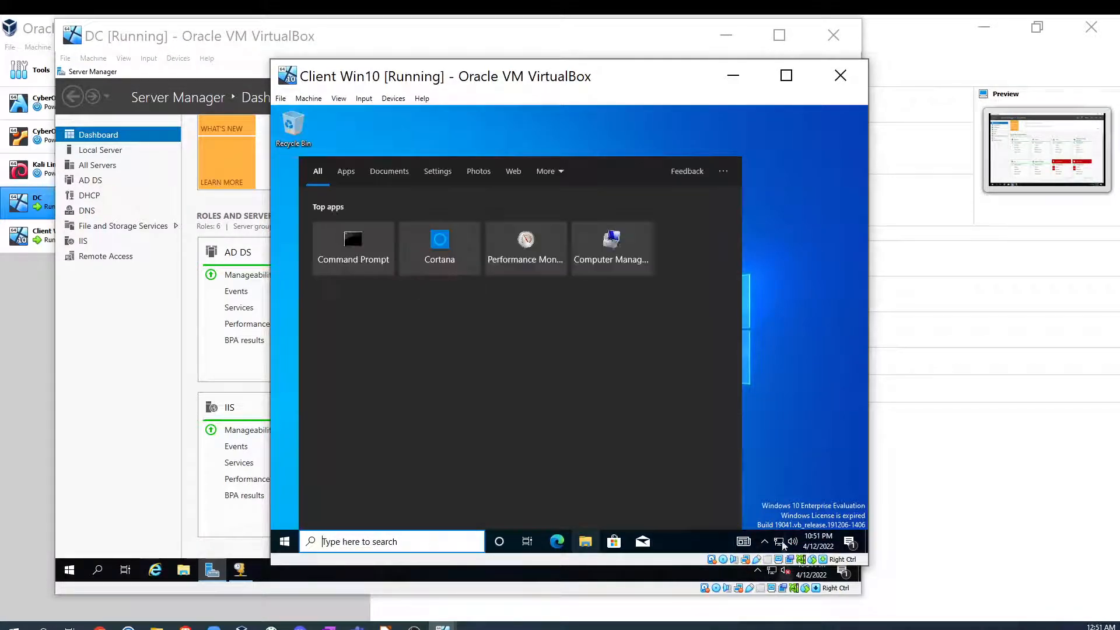
click(780, 541)
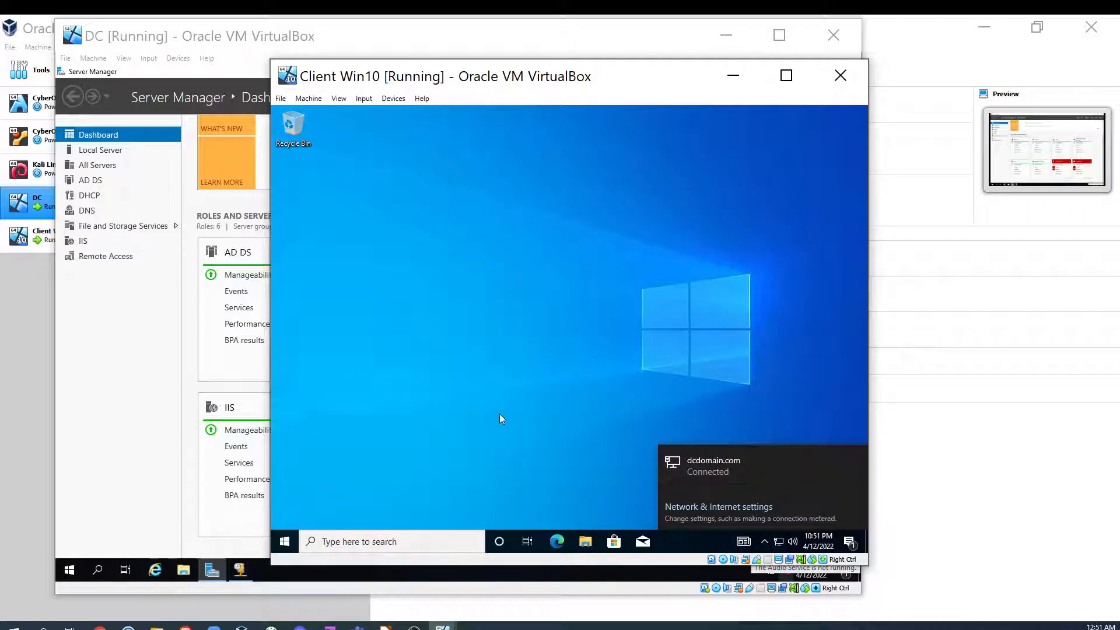
- Open a Command Prompt on the client, run ipconfig to check its IP address, and close the window
click(401, 542)
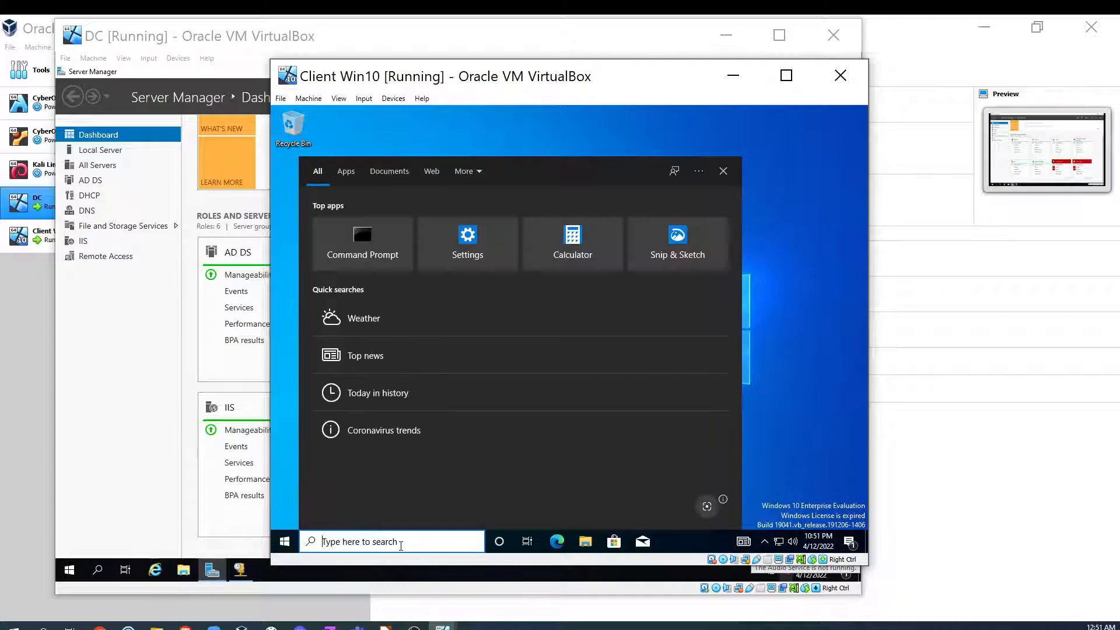
text(cmd)
key(Return)
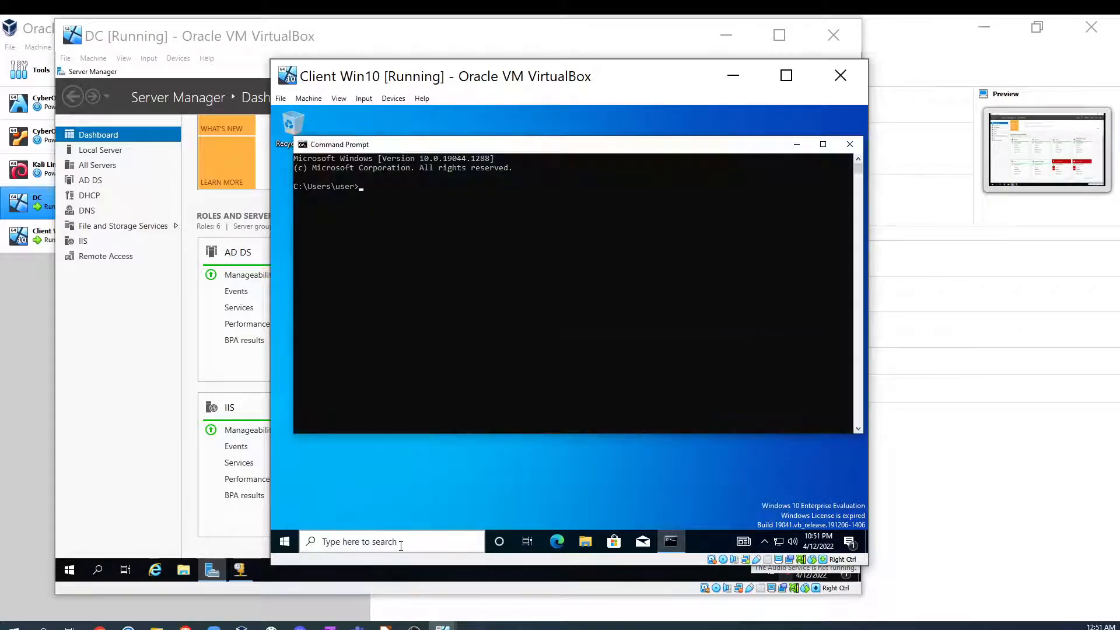
text(ipco)
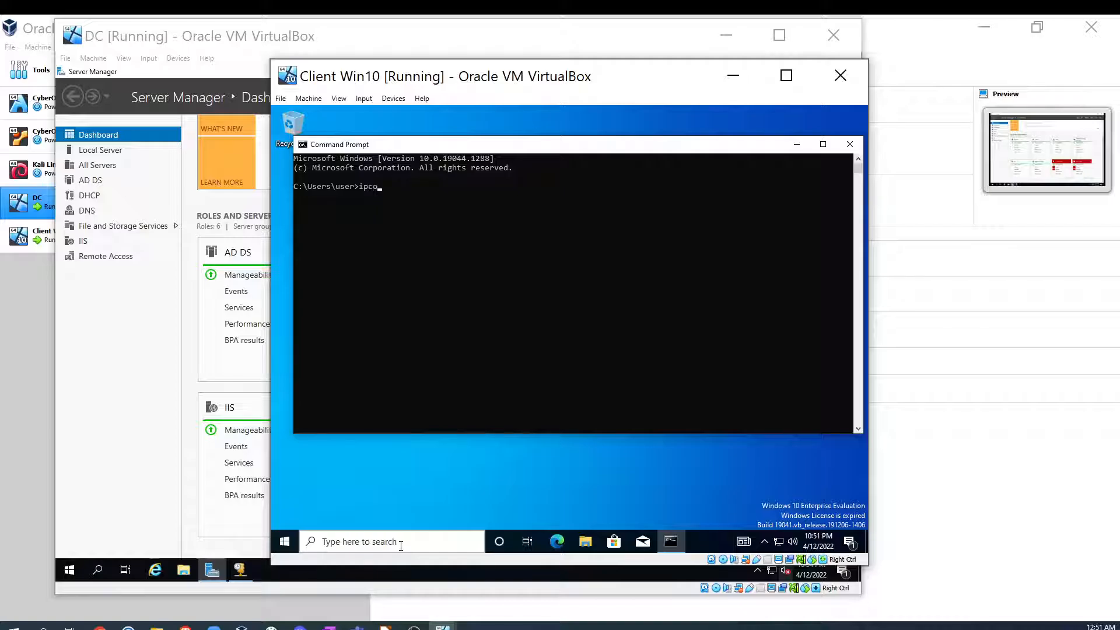
text(nfig)
key(Return)
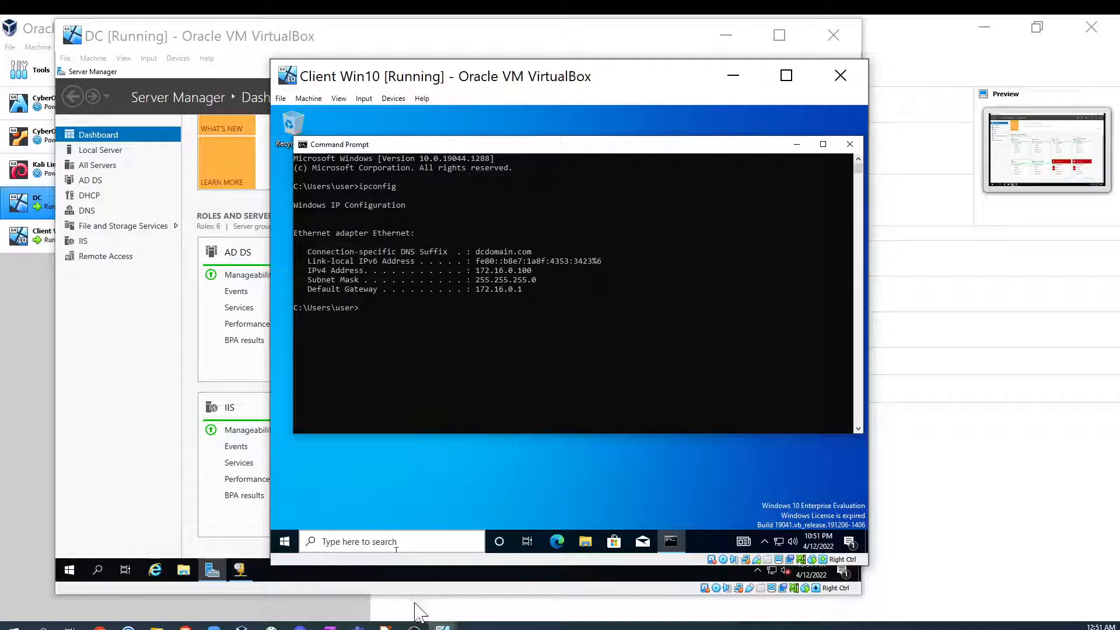
drag(477, 289, 542, 271)
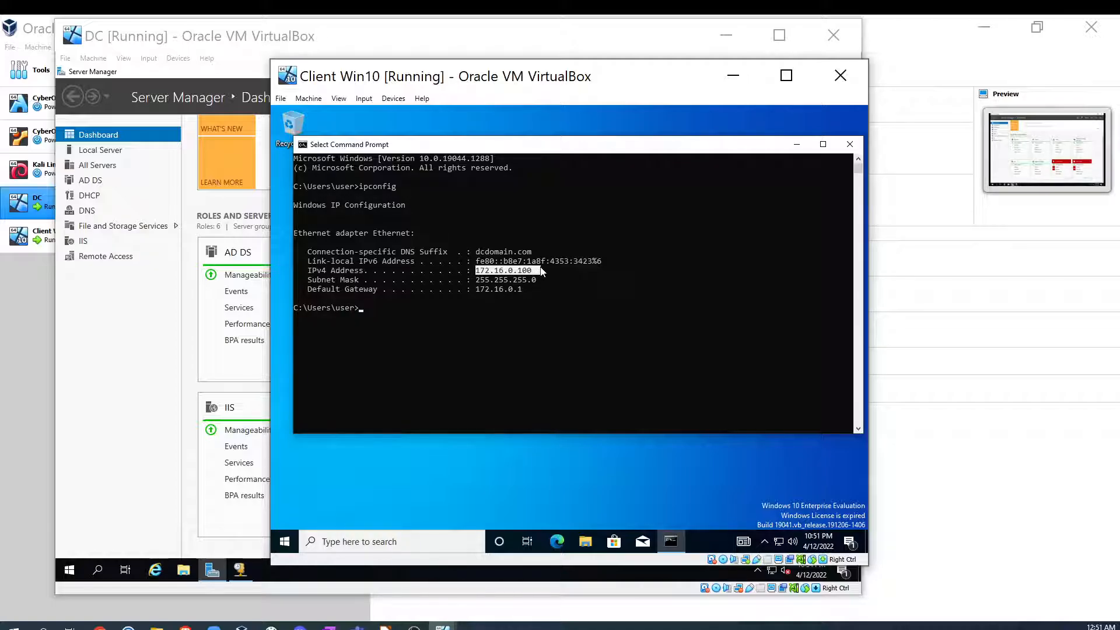
click(850, 145)
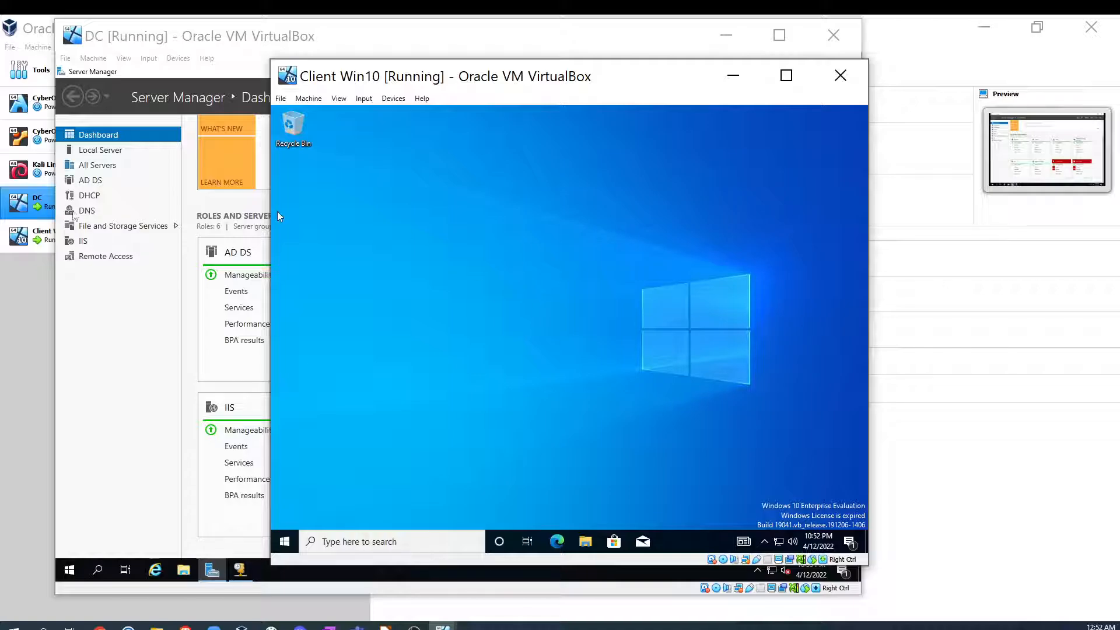
- Open a Command Prompt, ping google.com to test internet access through the DC, and close the window
click(379, 541)
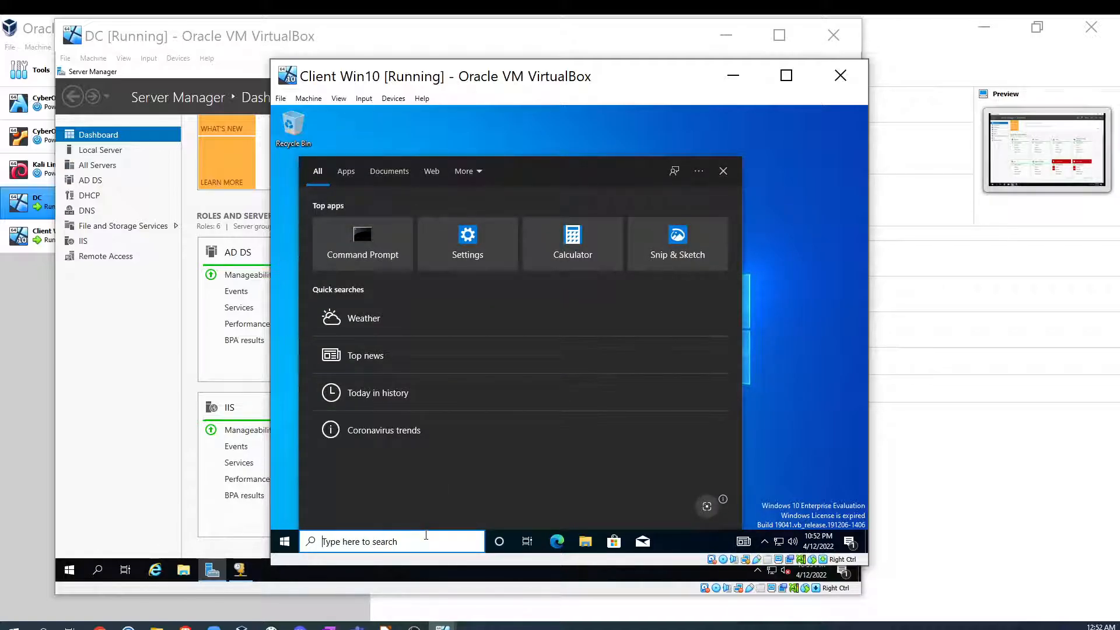
text(cmd)
key(Return)
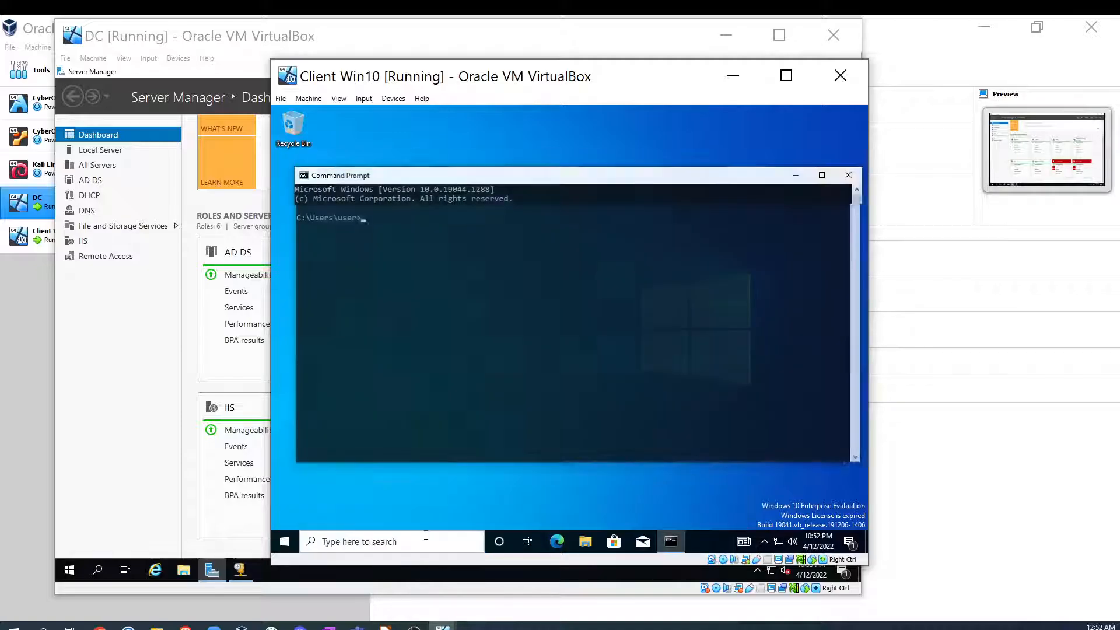
text(ping g)
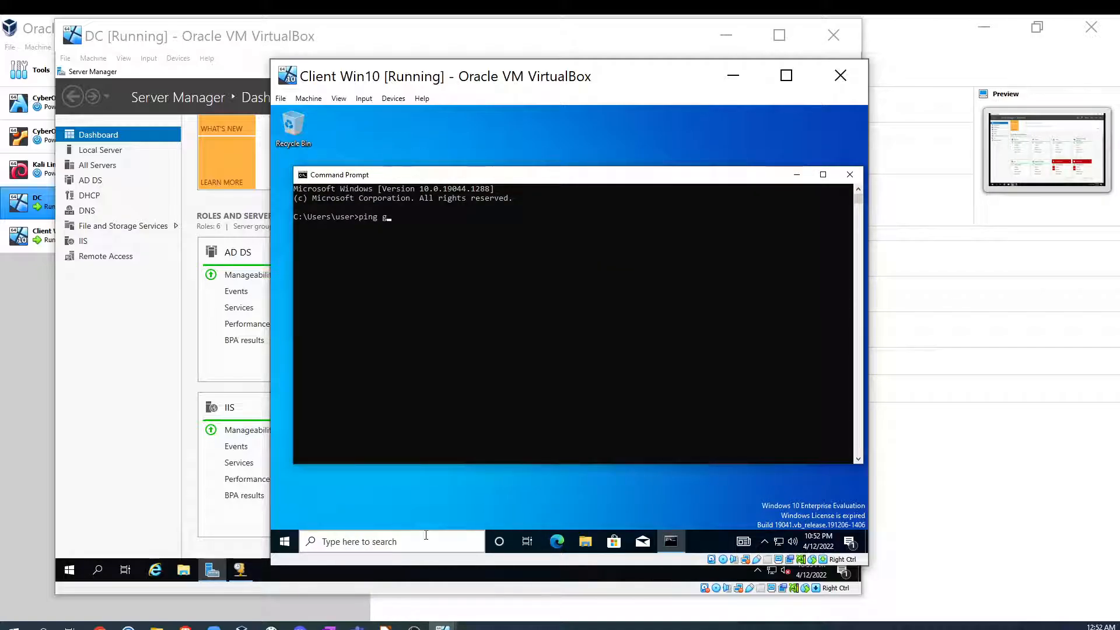
text(oogle.com)
key(Return)
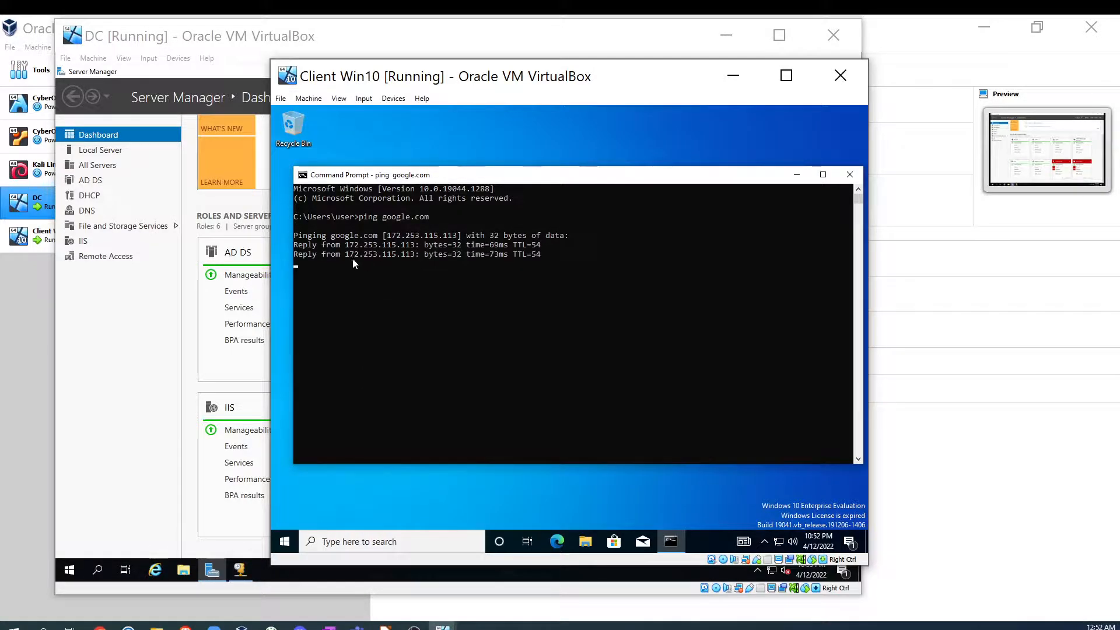
click(851, 174)
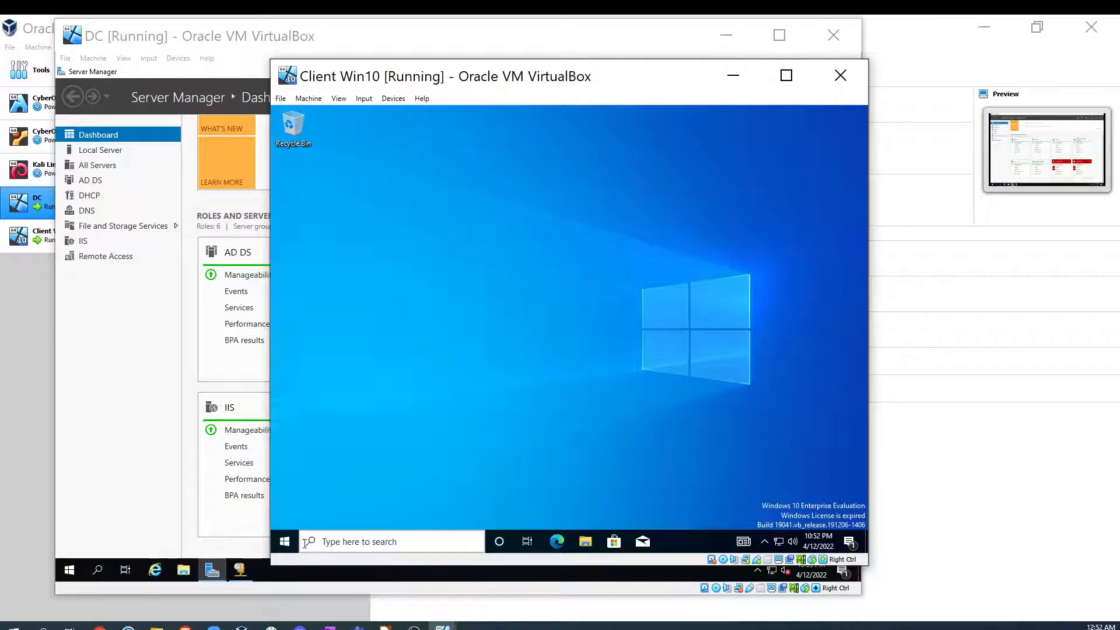
- Open Windows Settings, search for the About your PC page, and open then cancel the Rename this PC dialog
click(282, 543)
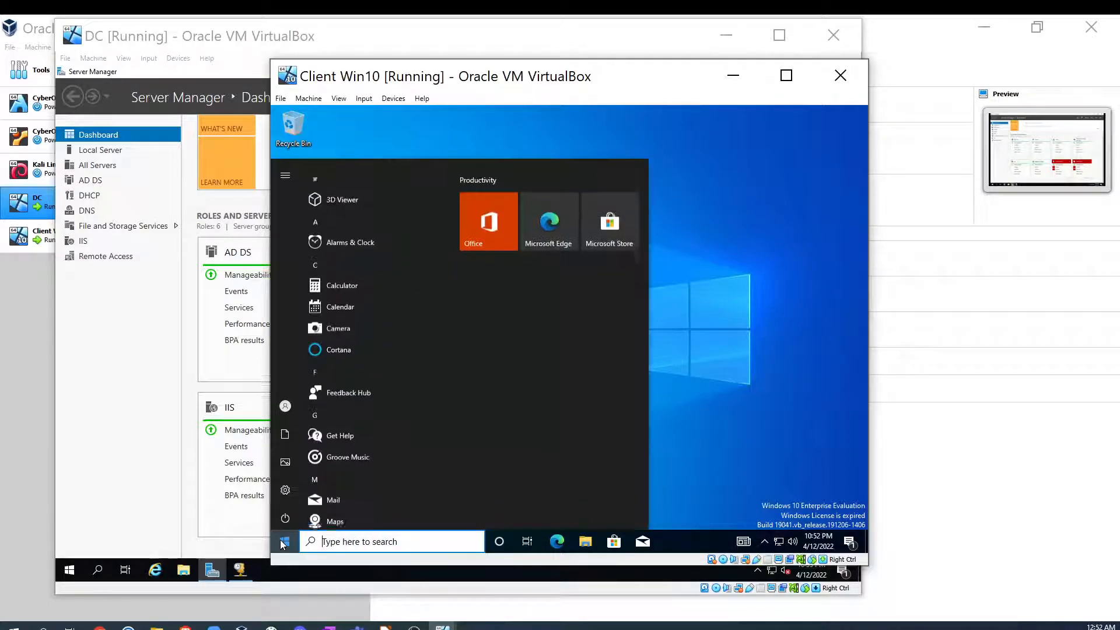
text(sett)
key(Return)
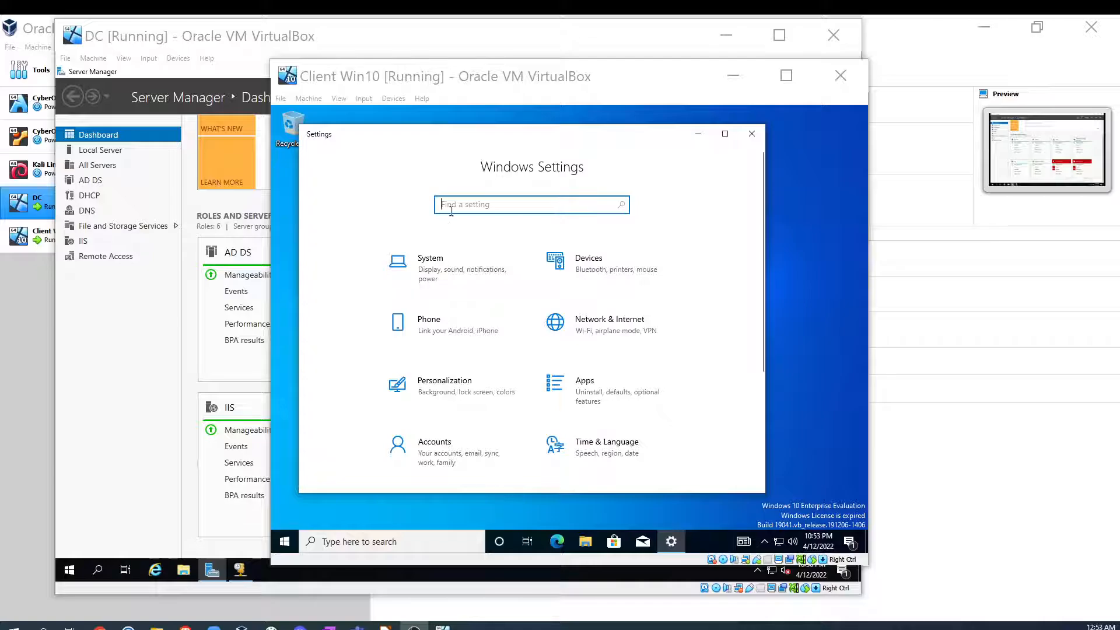
click(460, 201)
text(about)
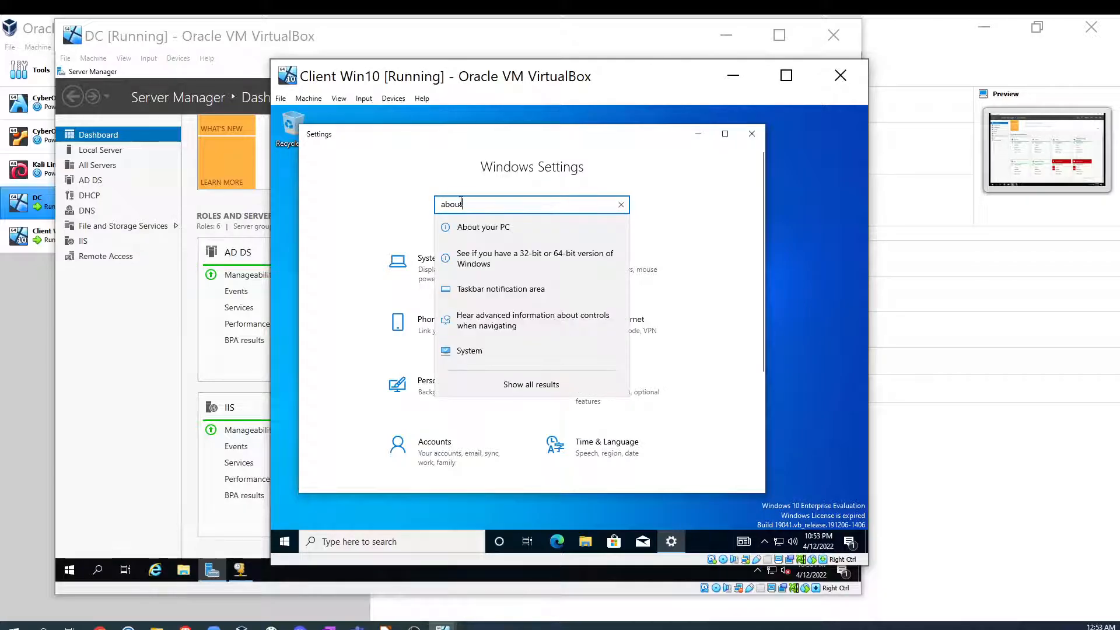
key(Return)
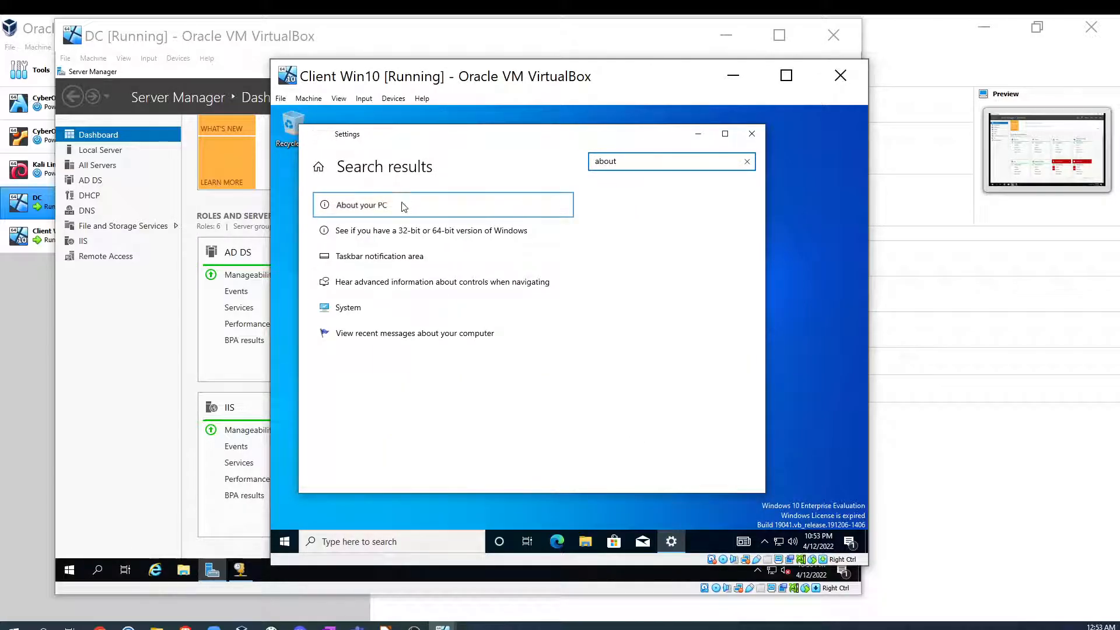
click(525, 205)
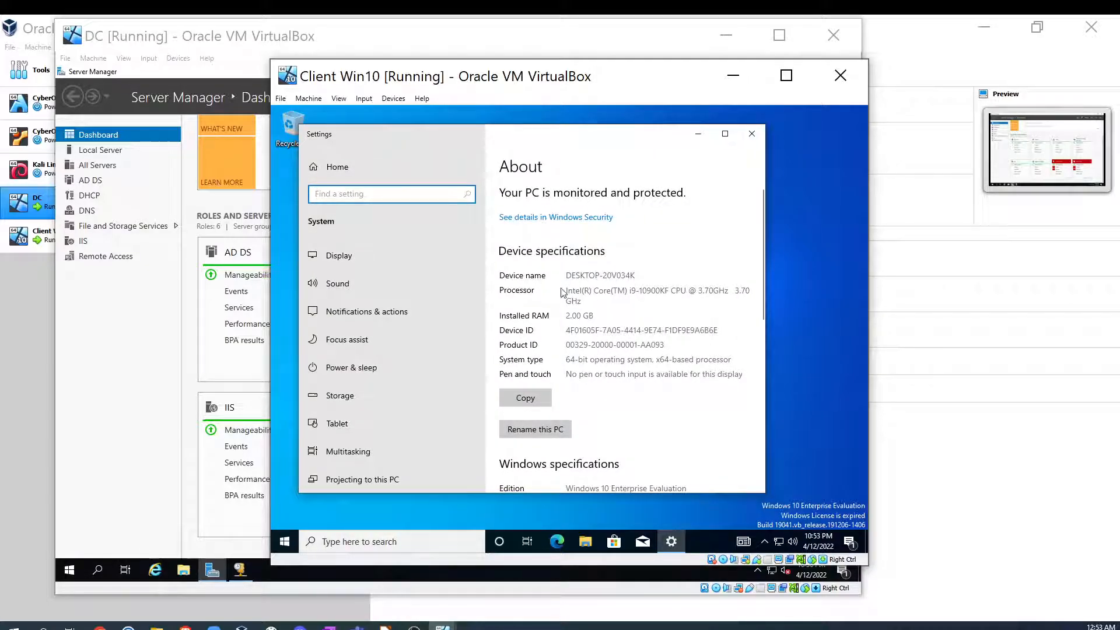
click(532, 432)
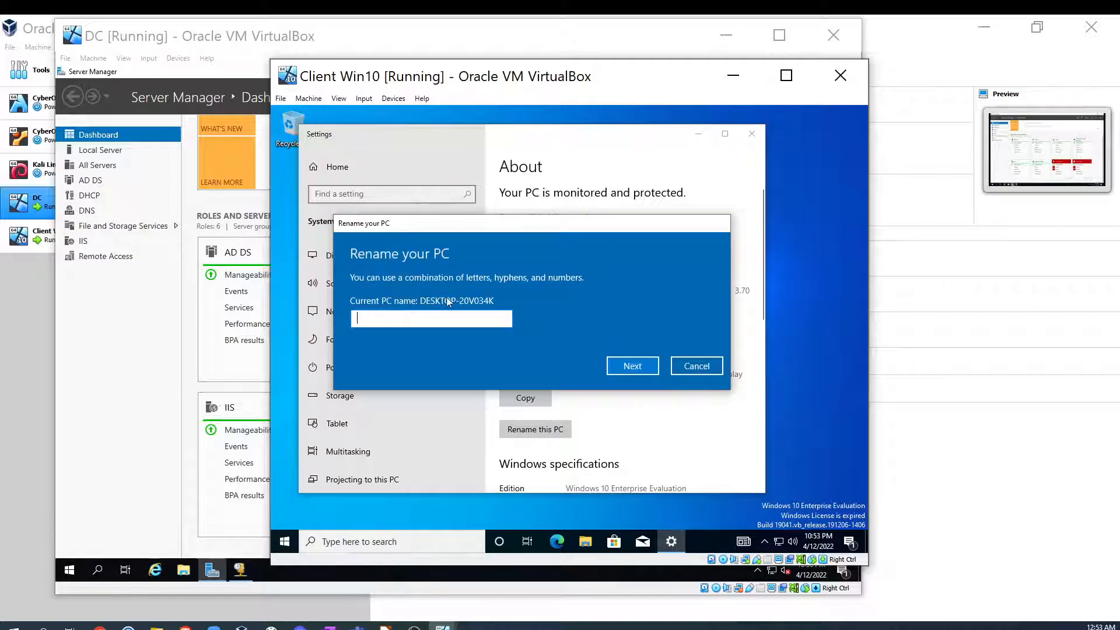
click(682, 368)
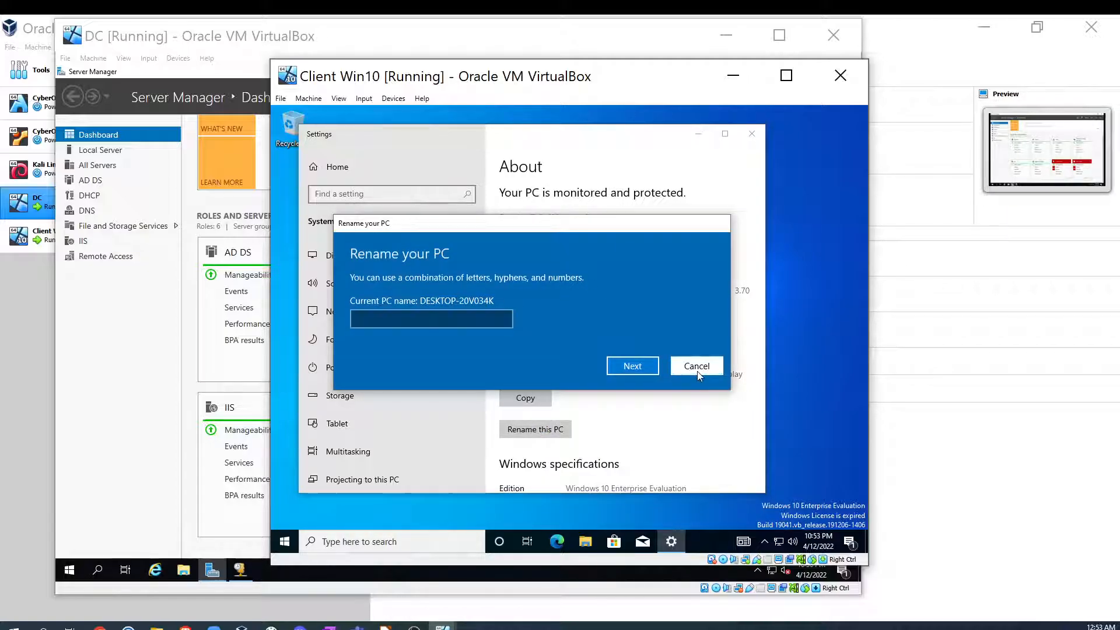
- Open the advanced rename option in System Properties and set the computer description to Office1
scroll(584, 390, down, 3)
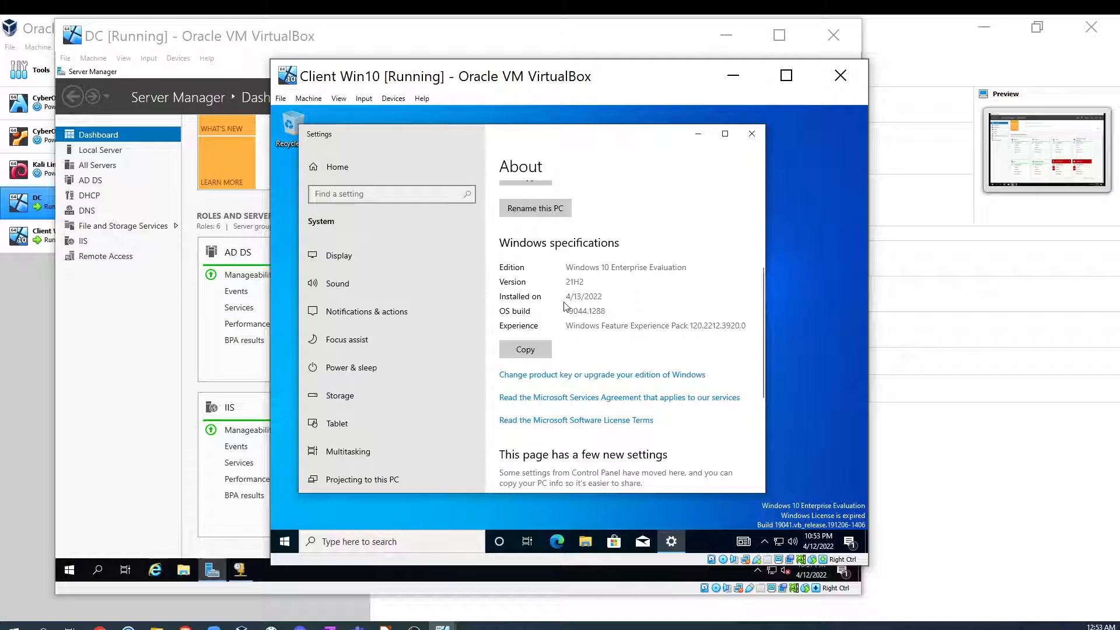
scroll(565, 309, down, 4)
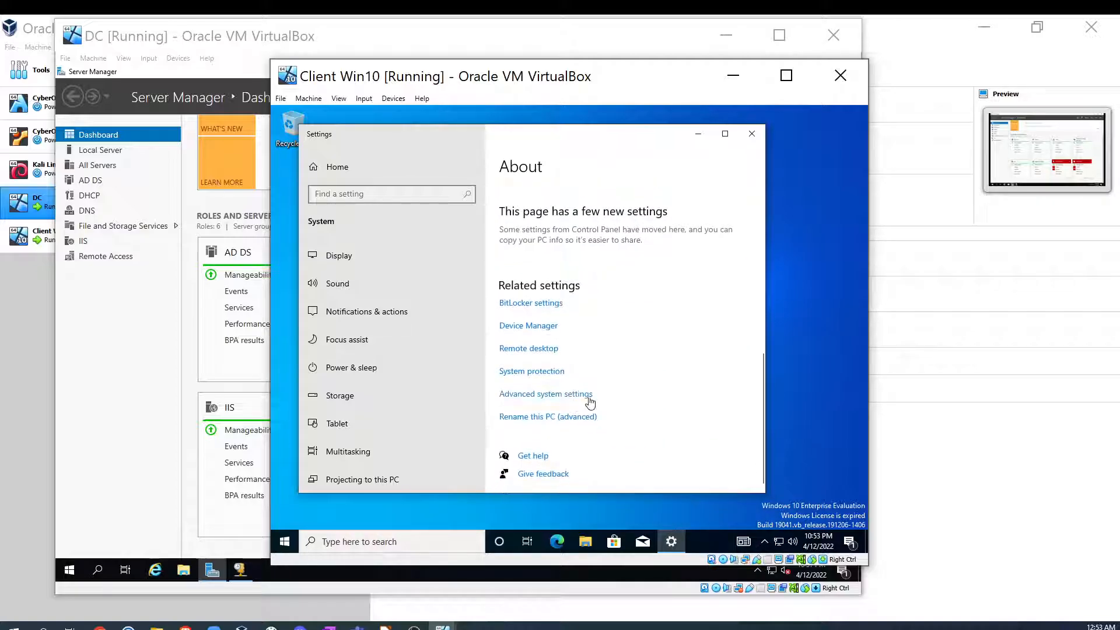
click(527, 418)
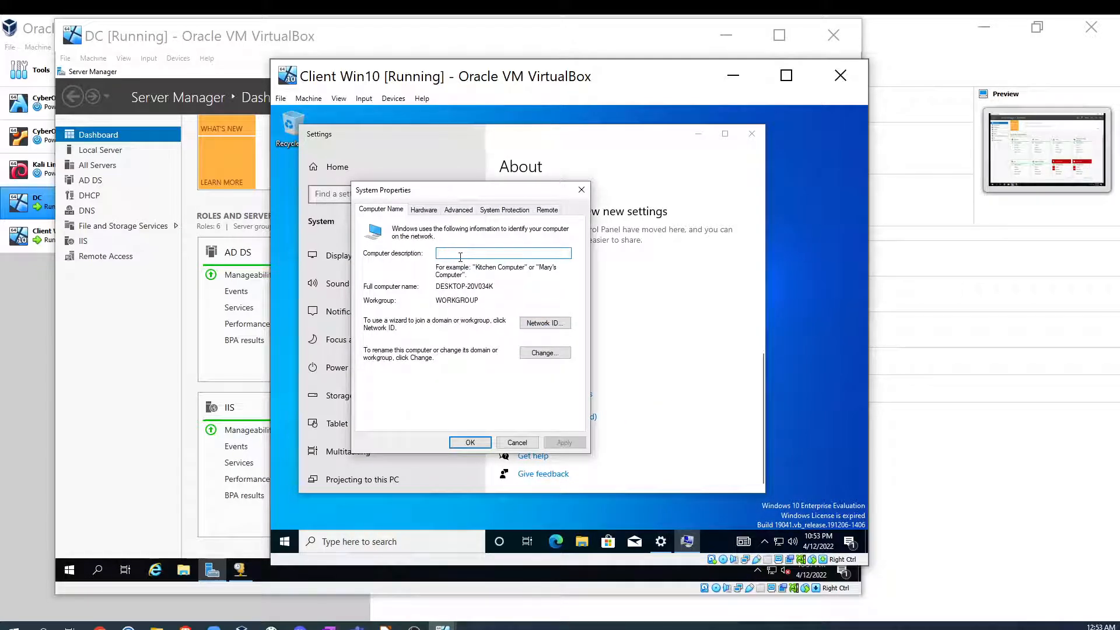
text(Office1)
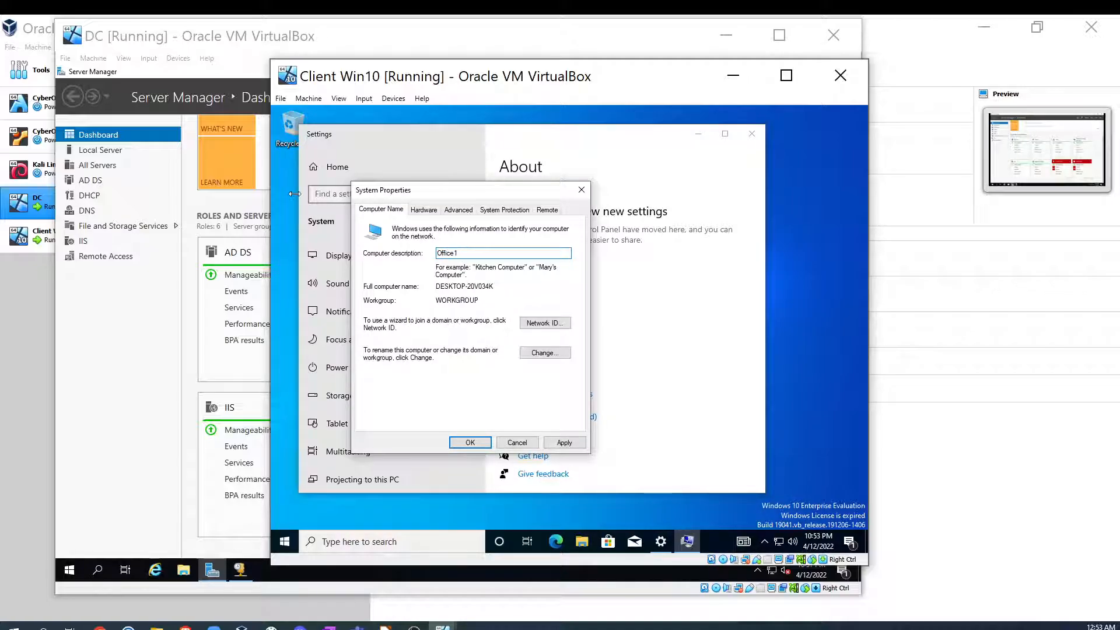
- Change the computer name to Office1 and make it a member of the dcdomain.com domain
click(546, 354)
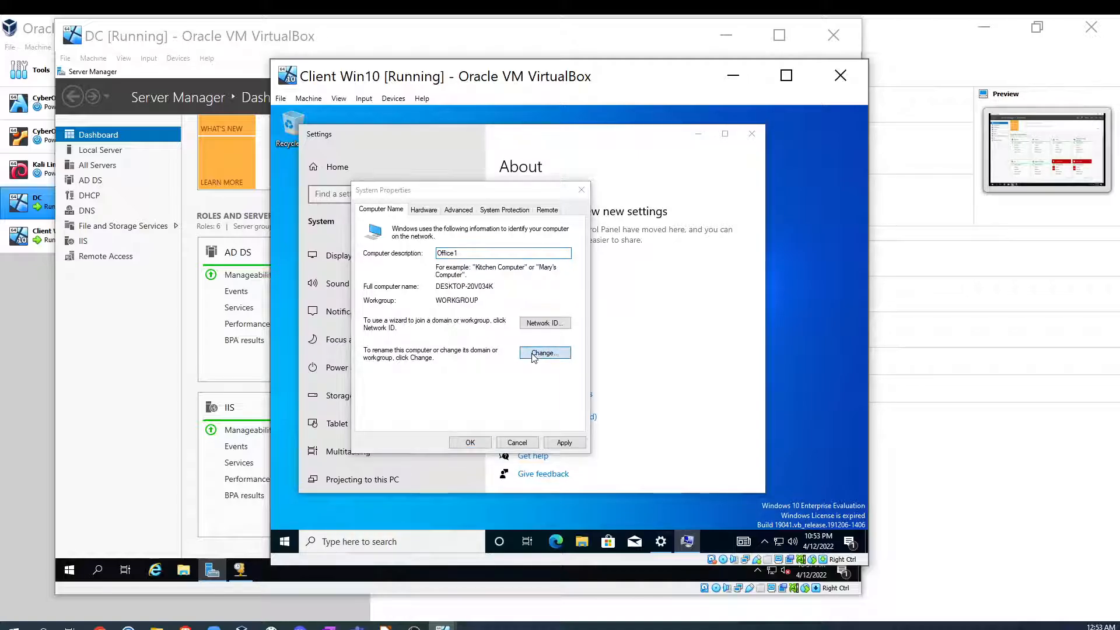
click(375, 347)
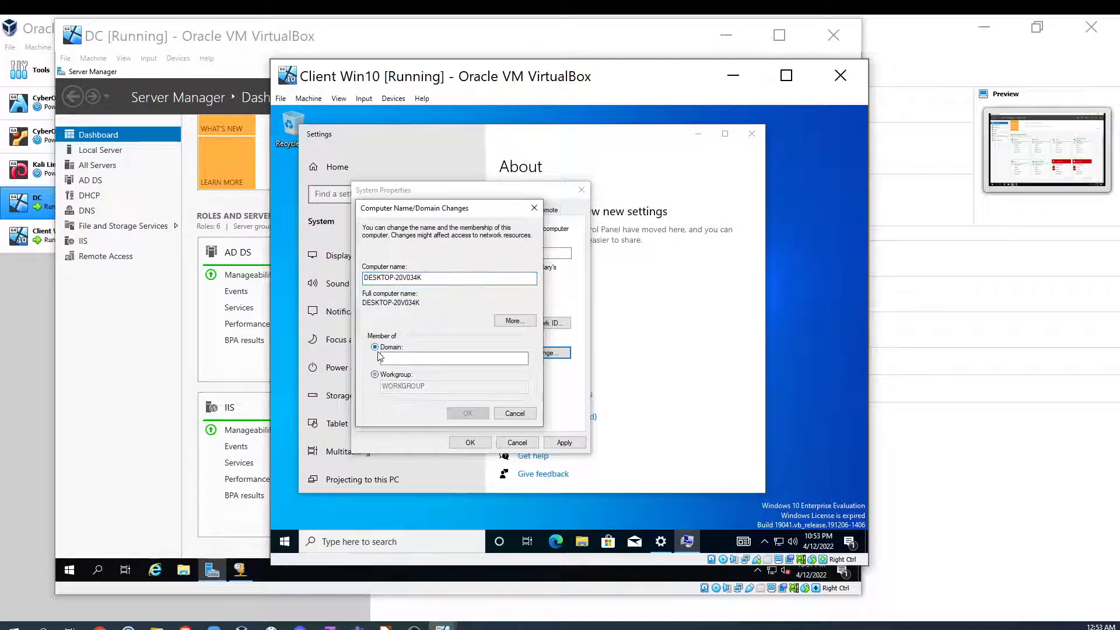
click(396, 360)
text(dc)
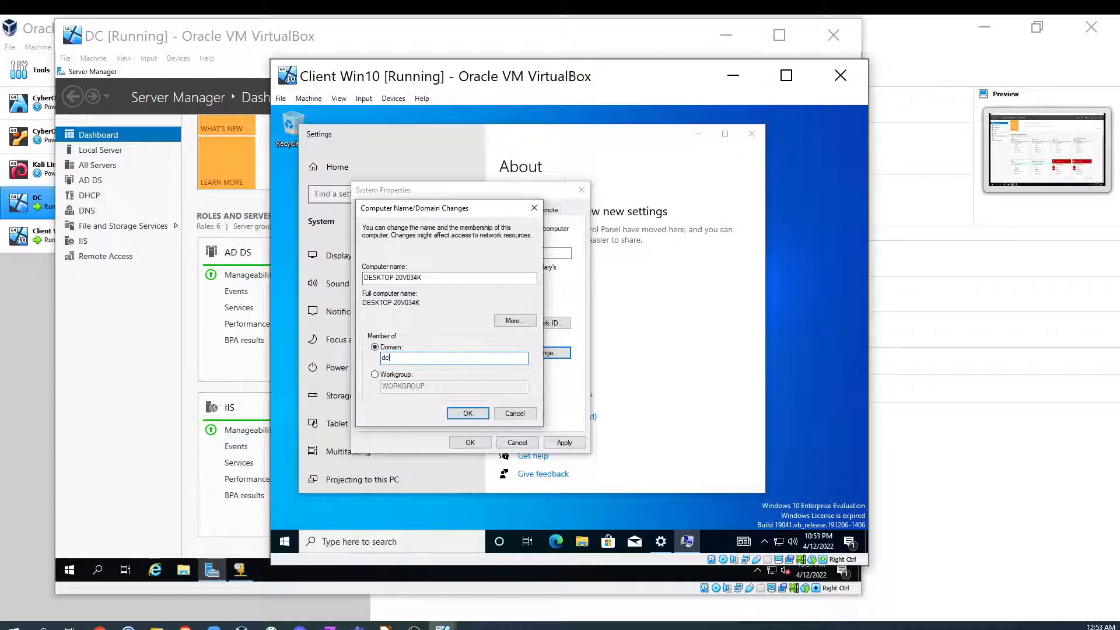
text(domain.com)
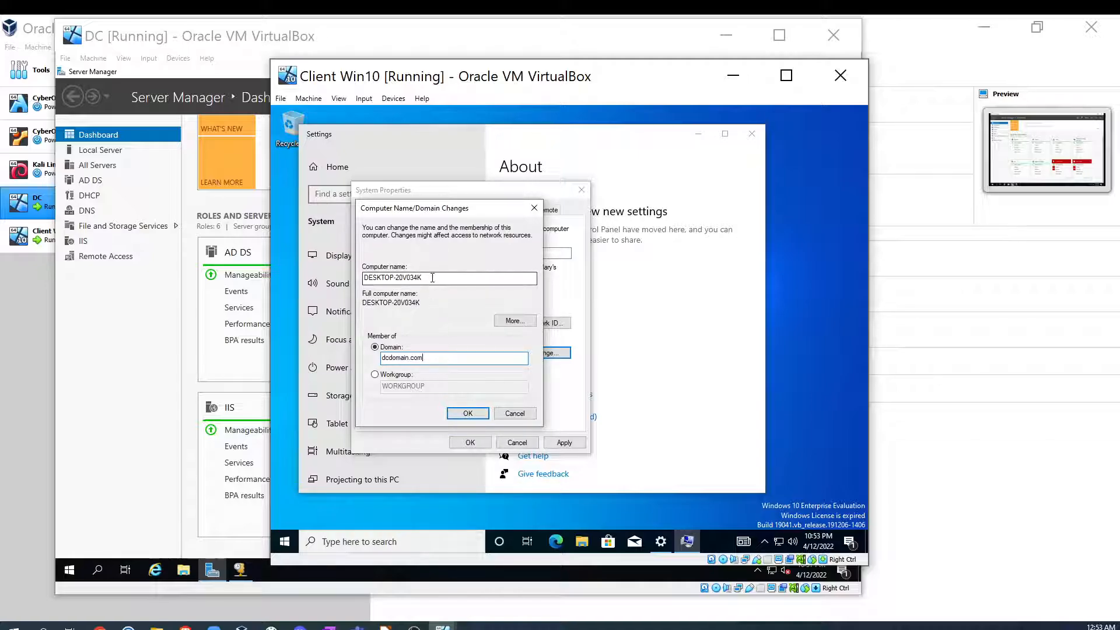
drag(432, 278, 337, 283)
text(Office1)
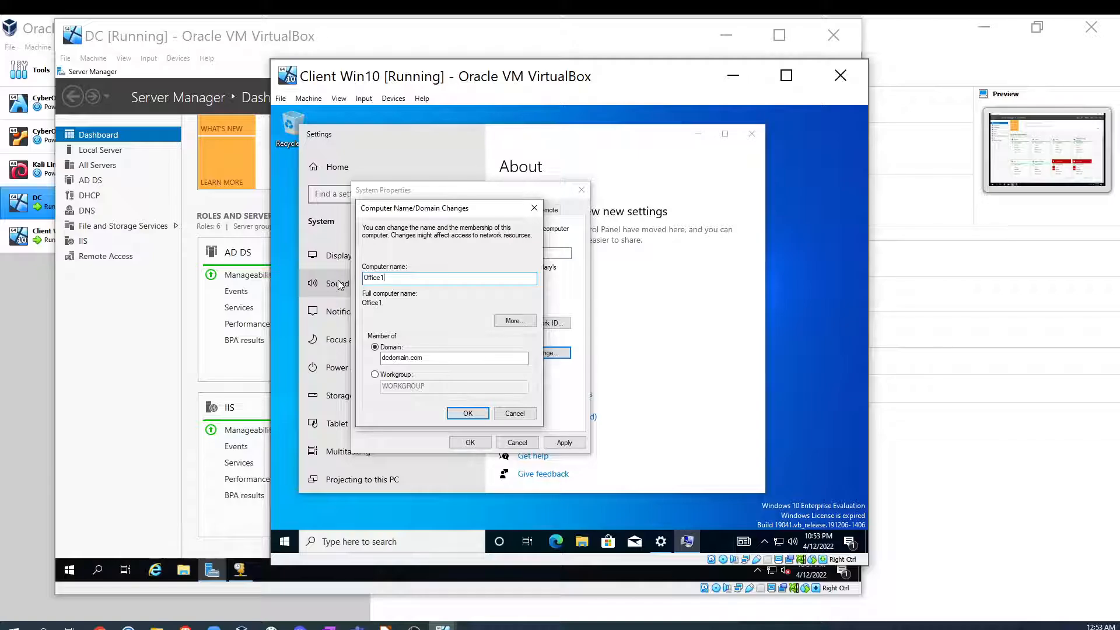
click(467, 413)
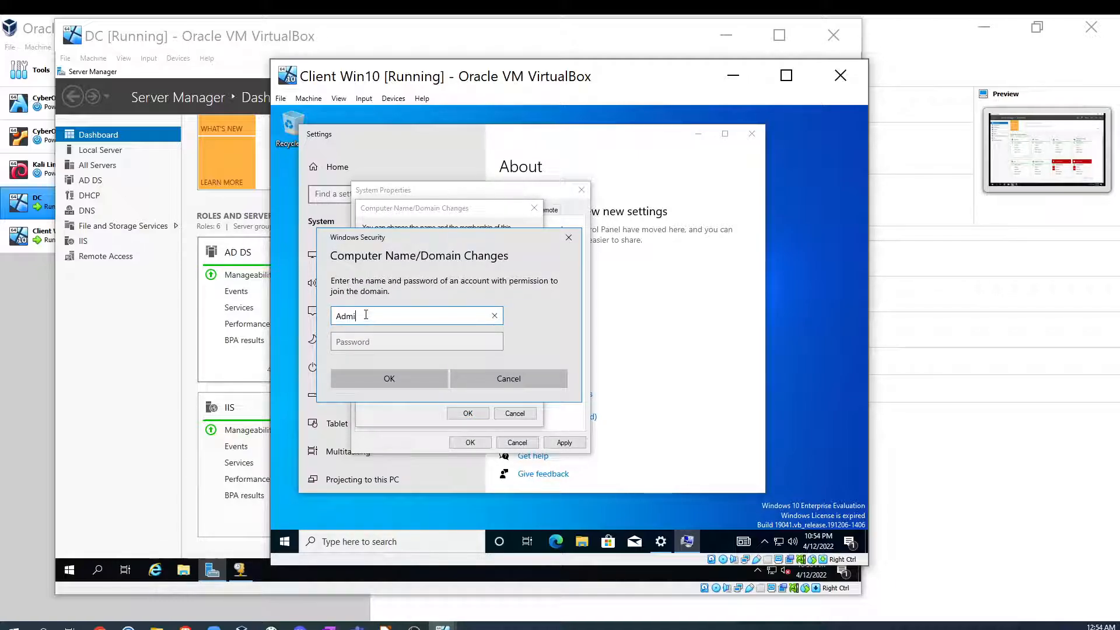
- Enter the Administrator account name and its password to authorise joining the domain, then confirm the follow-up dialogs
text(nistrator)
click(384, 344)
text(Password1)
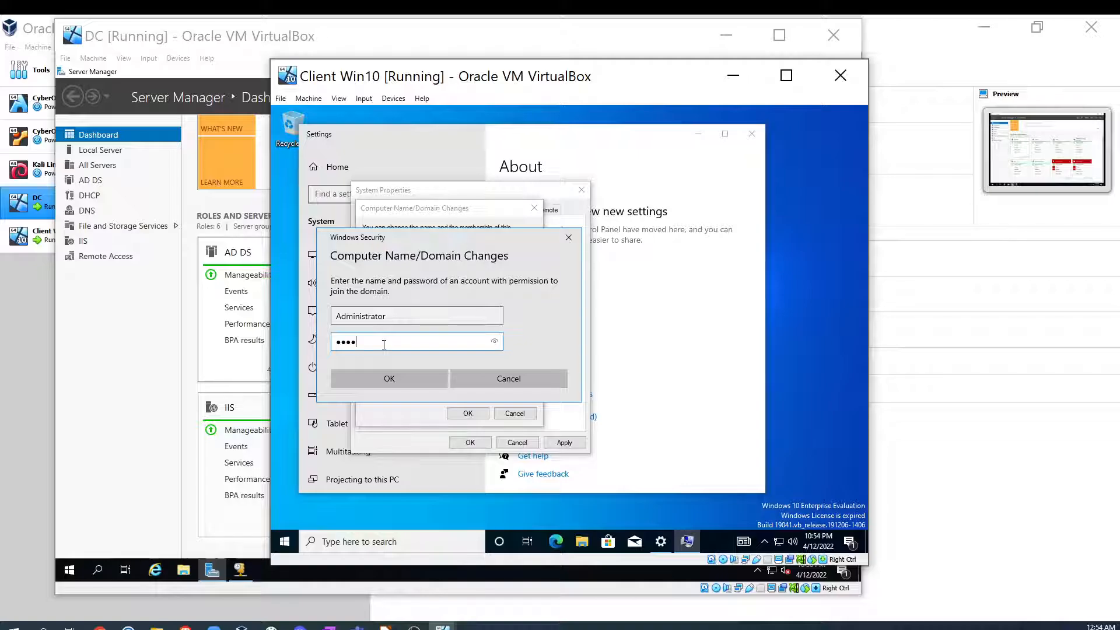
text(23)
click(418, 382)
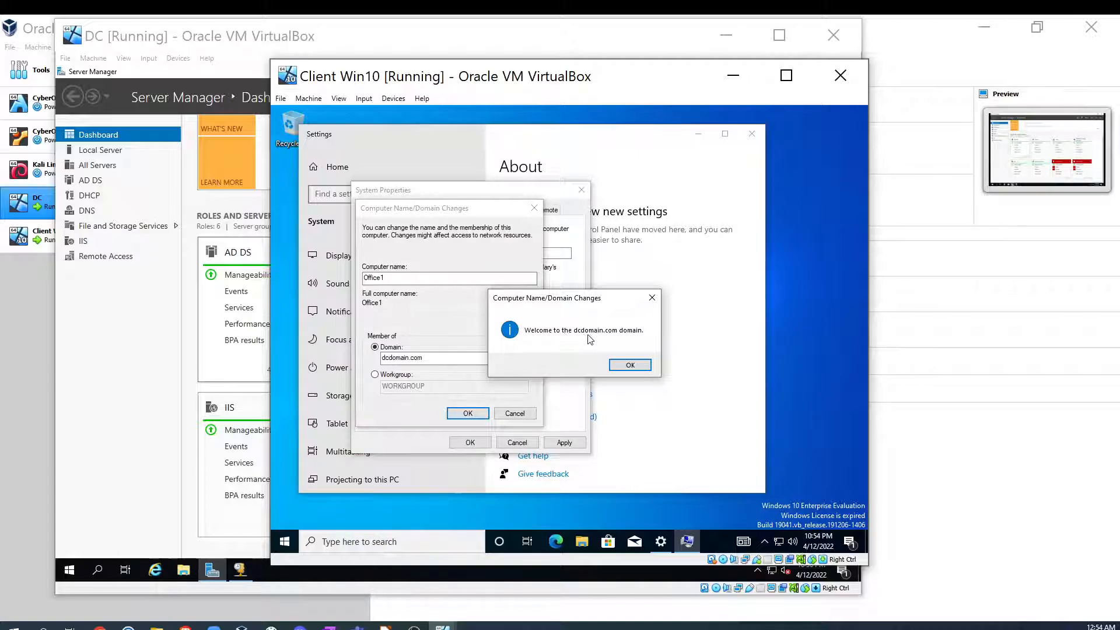
click(629, 365)
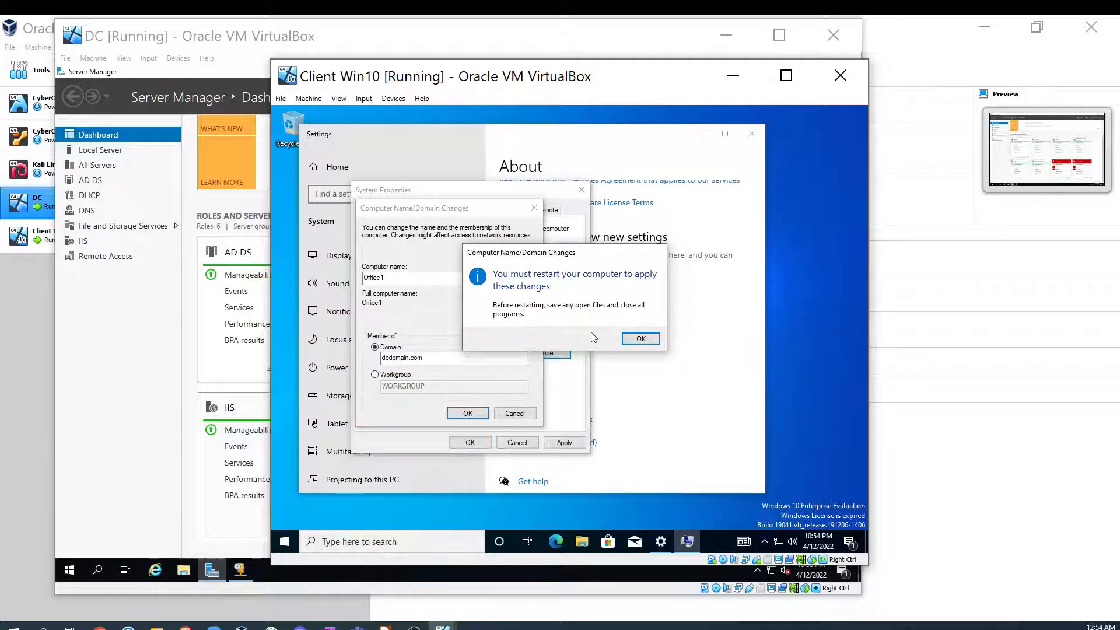
click(640, 339)
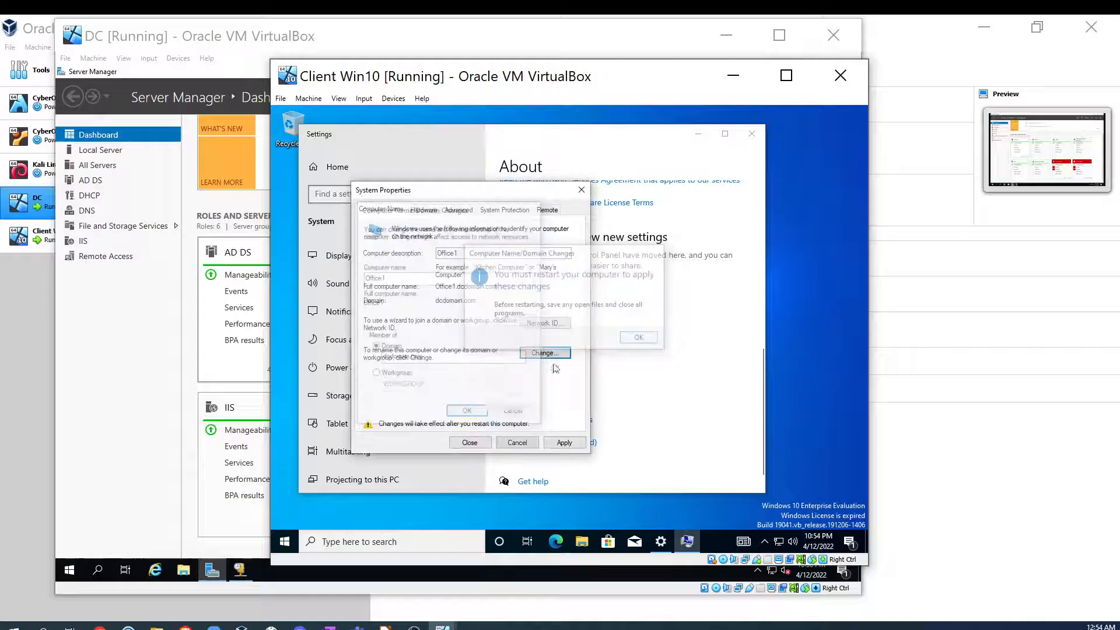
- Apply the computer name and domain changes and restart the client now
click(564, 442)
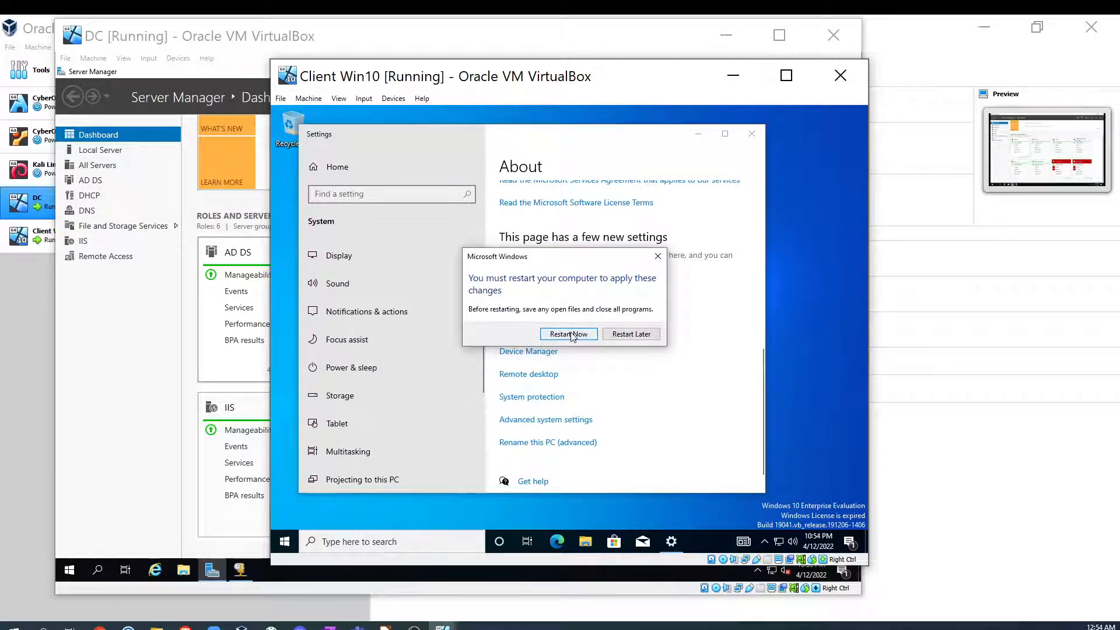
click(569, 334)
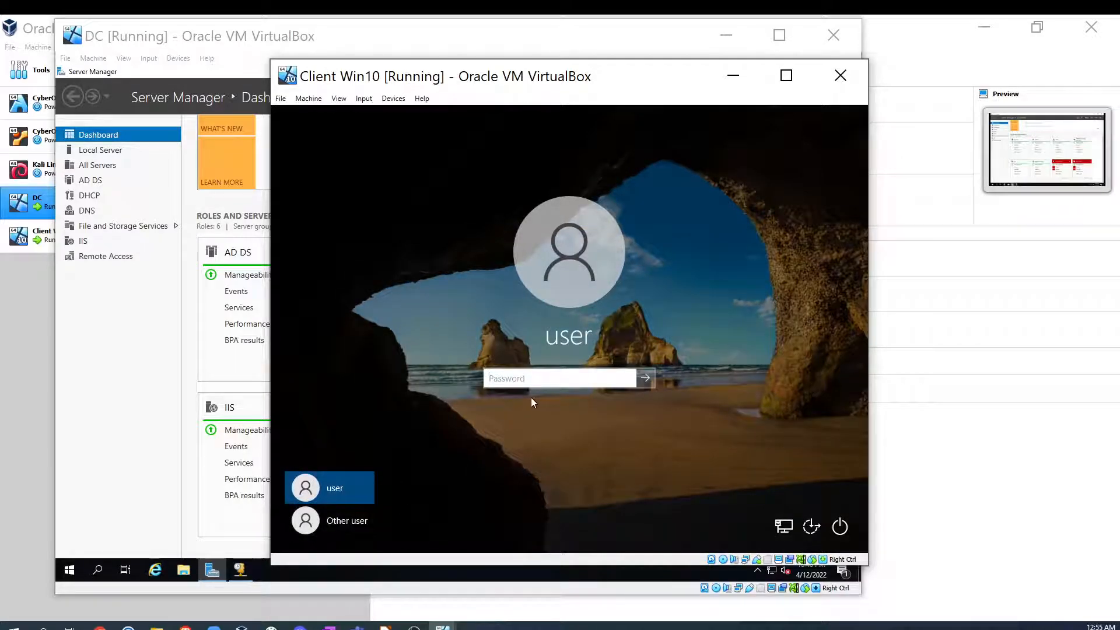
- Sign in to the client as another user with a DCDOMAIN user account name and its password
click(355, 523)
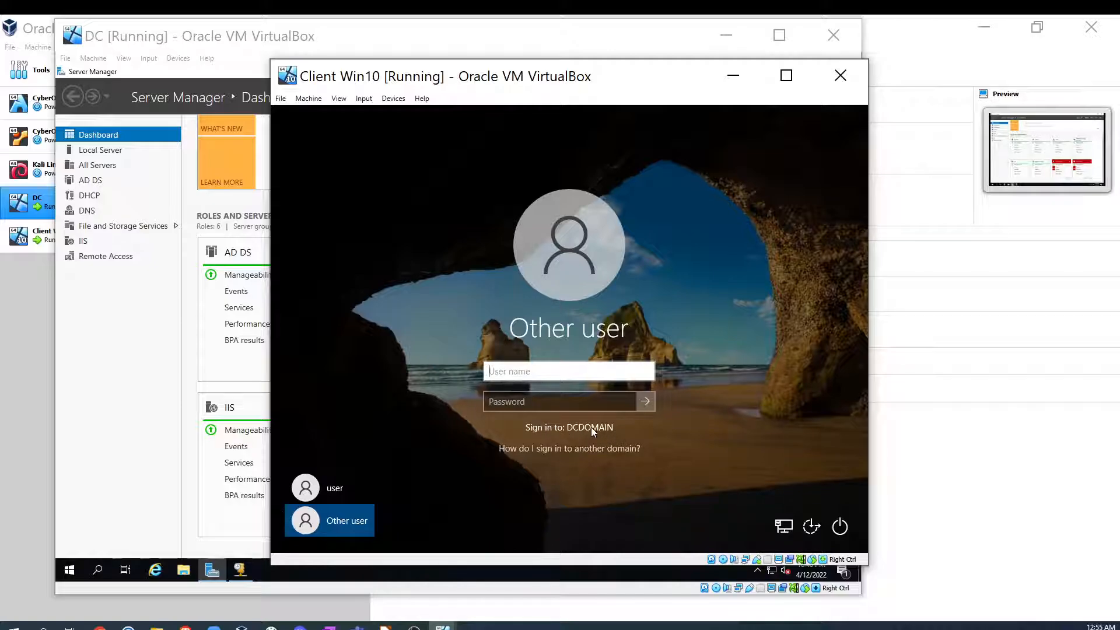
click(542, 405)
click(530, 368)
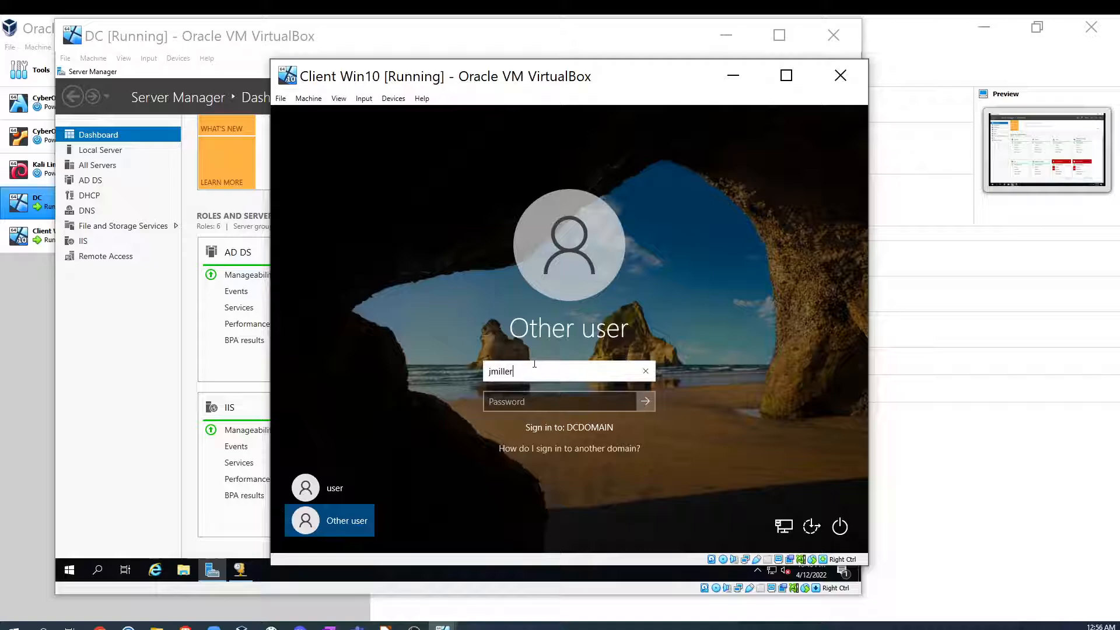
click(563, 395)
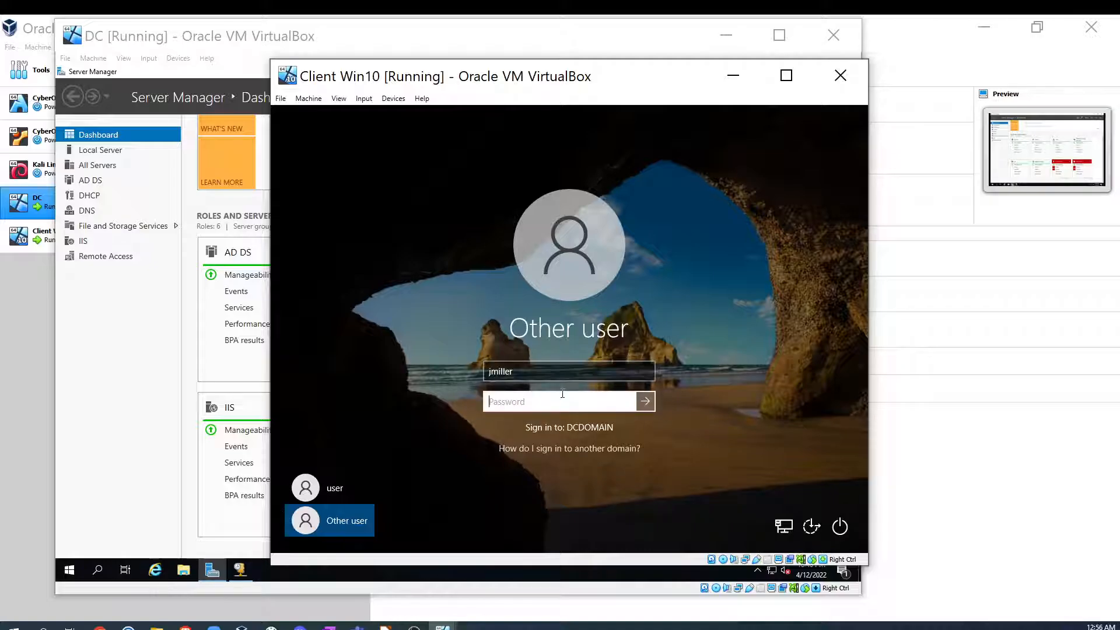
text(•••••••••••)
key(Return)
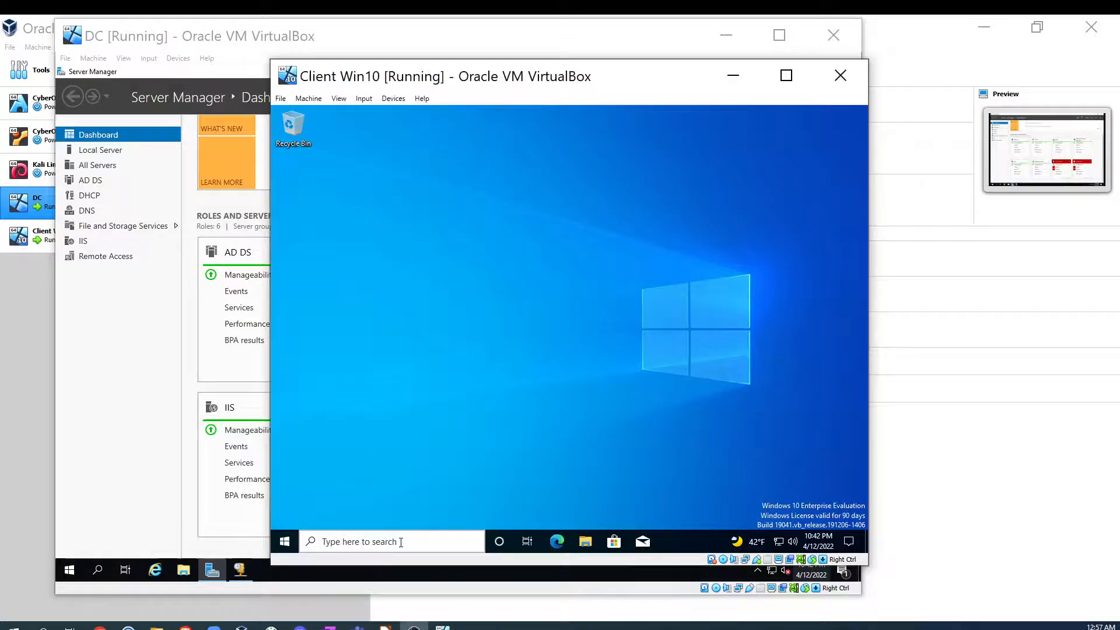
- Open Command Prompt, run whoami to check which domain account is signed in, and close the window
click(400, 541)
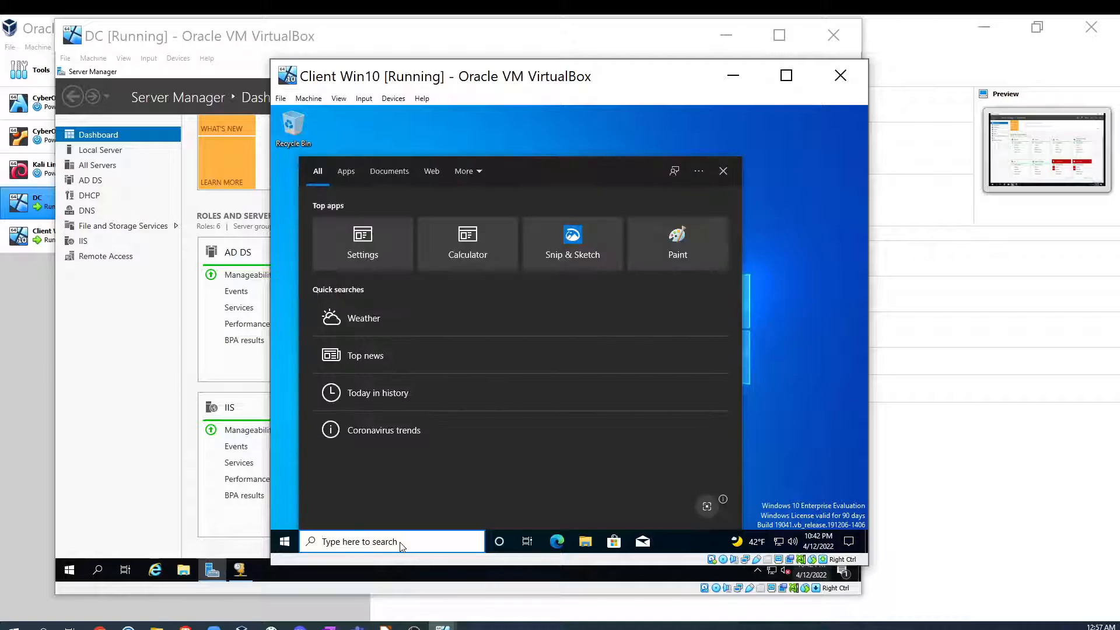
text(c,d)
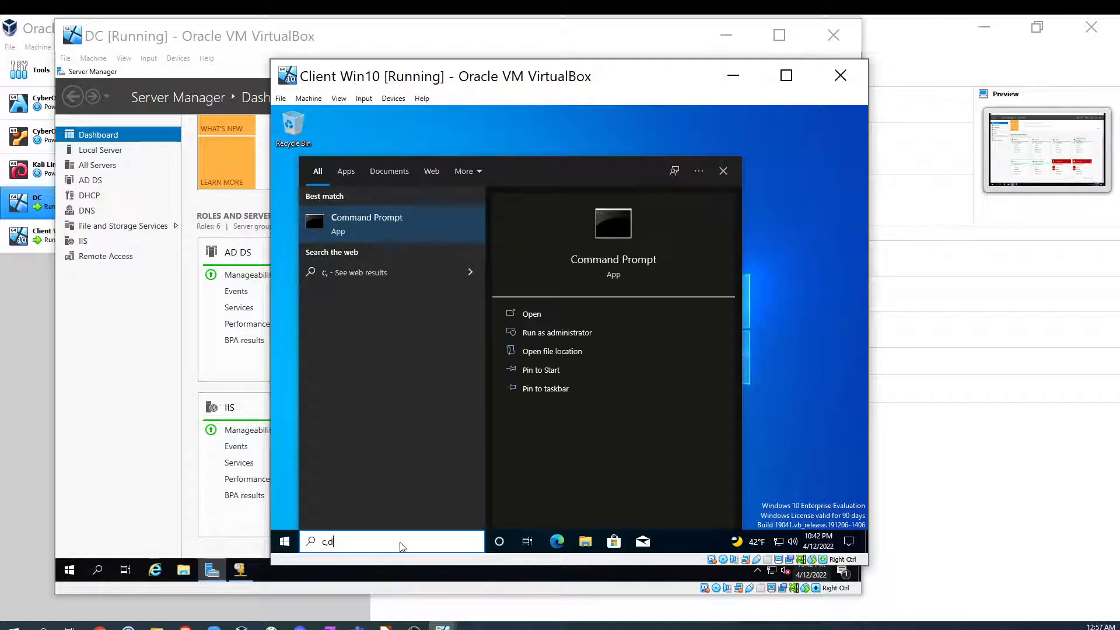
key(Escape)
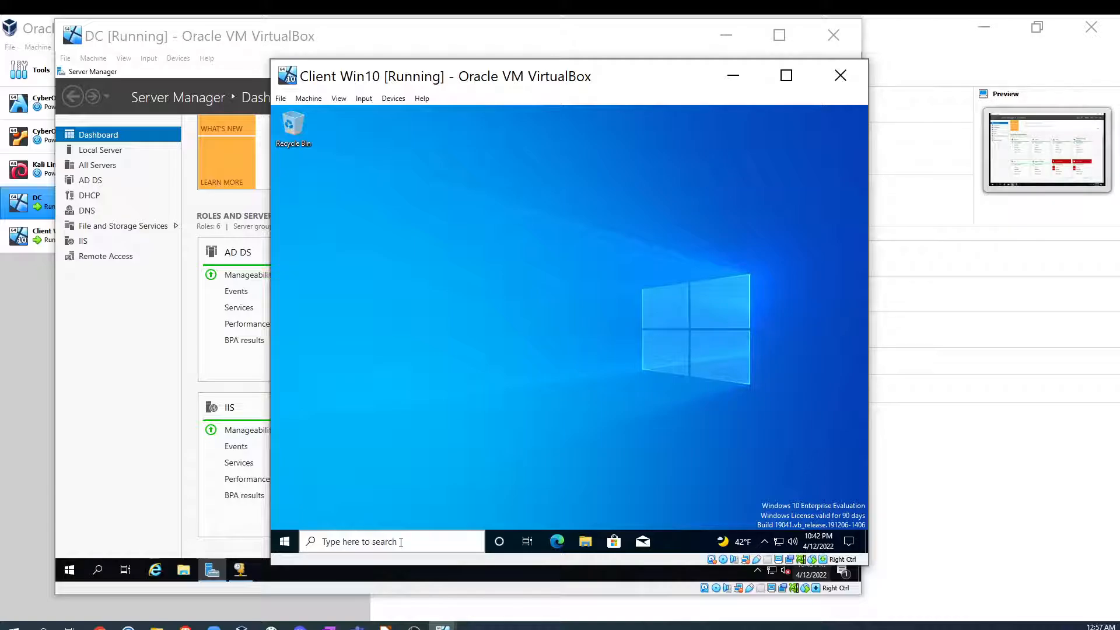
click(435, 256)
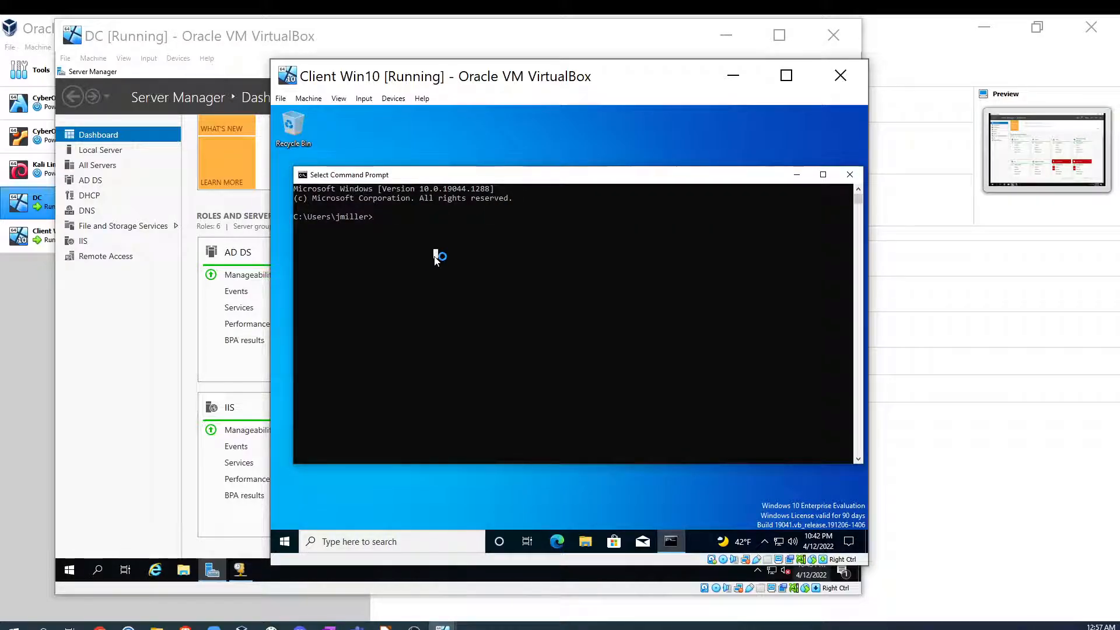
drag(337, 209, 382, 215)
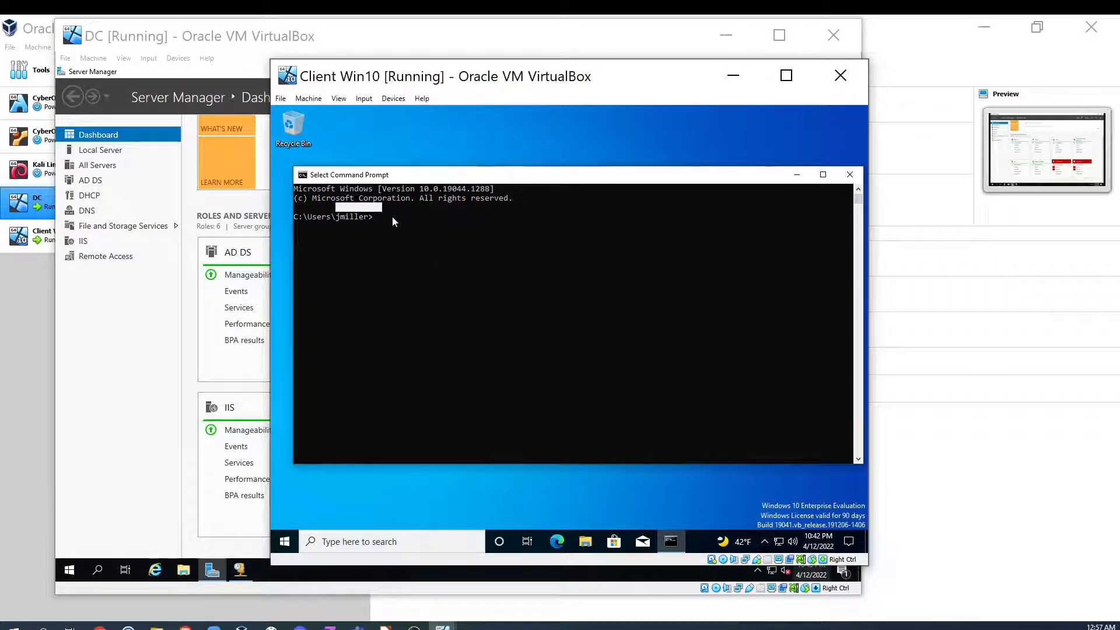
click(393, 217)
text(whoami)
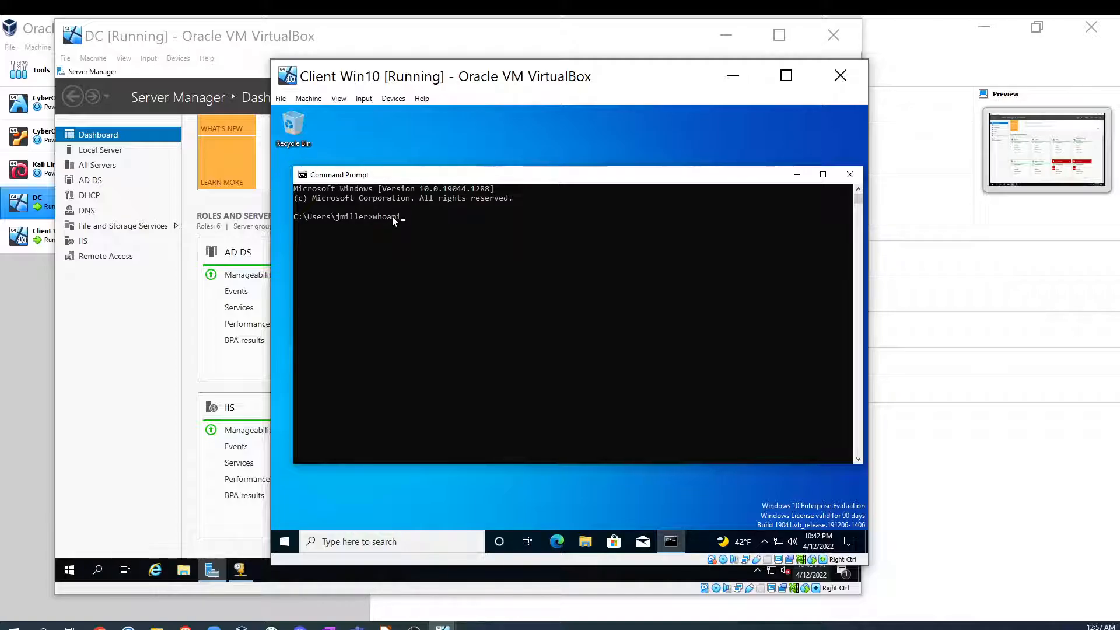
key(Return)
drag(364, 226, 413, 233)
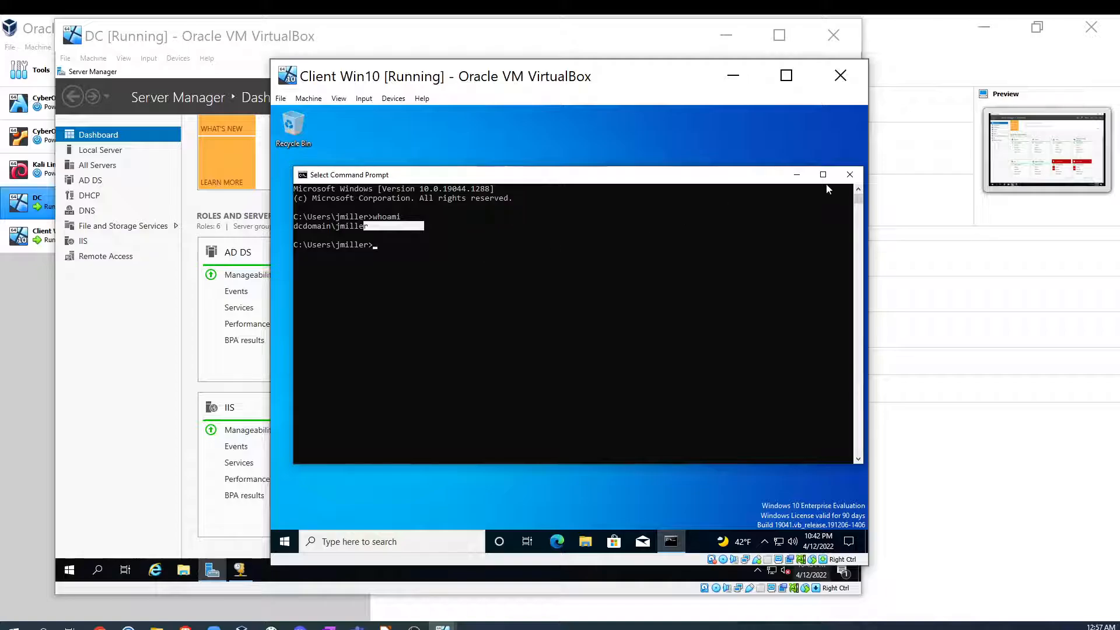
click(850, 175)
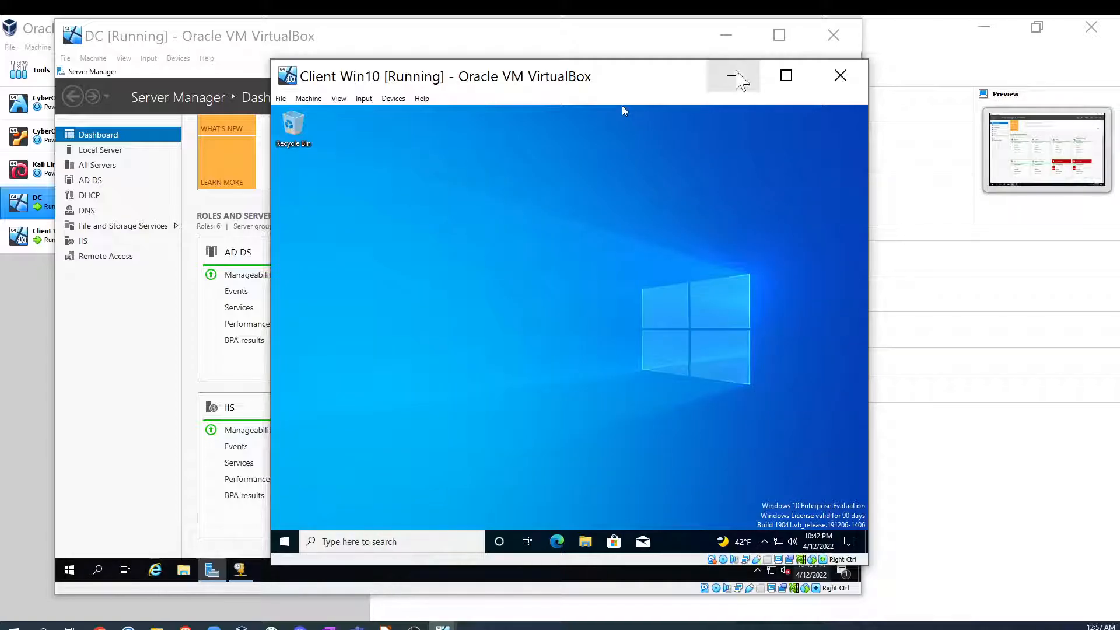
- Switch to the DC, close Server Manager and open Active Directory Users and Computers at the Computers container
click(738, 84)
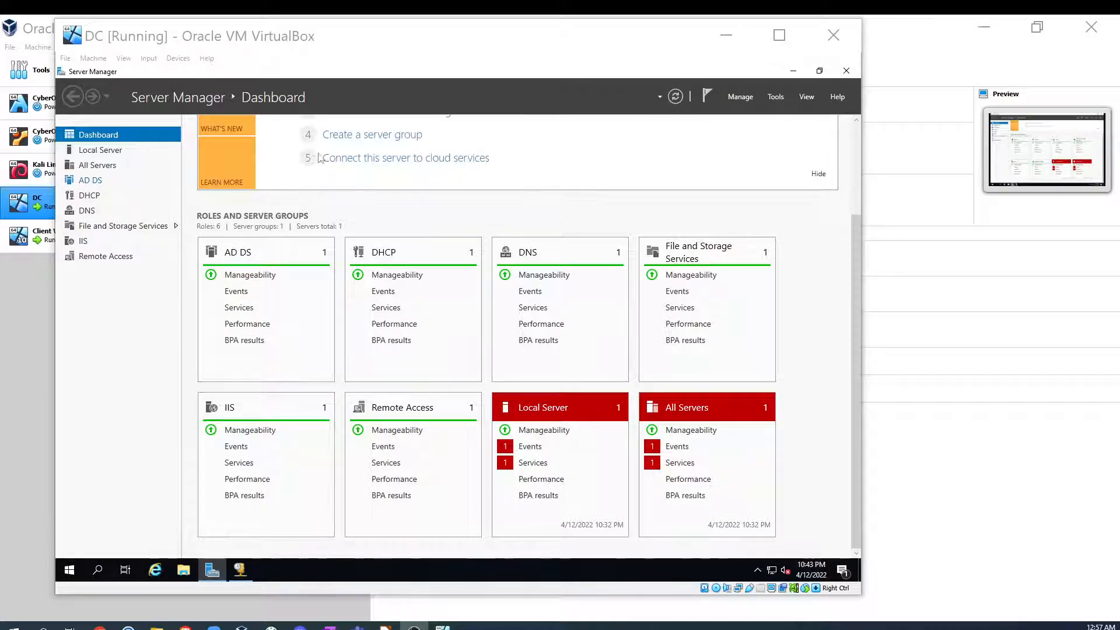
click(775, 97)
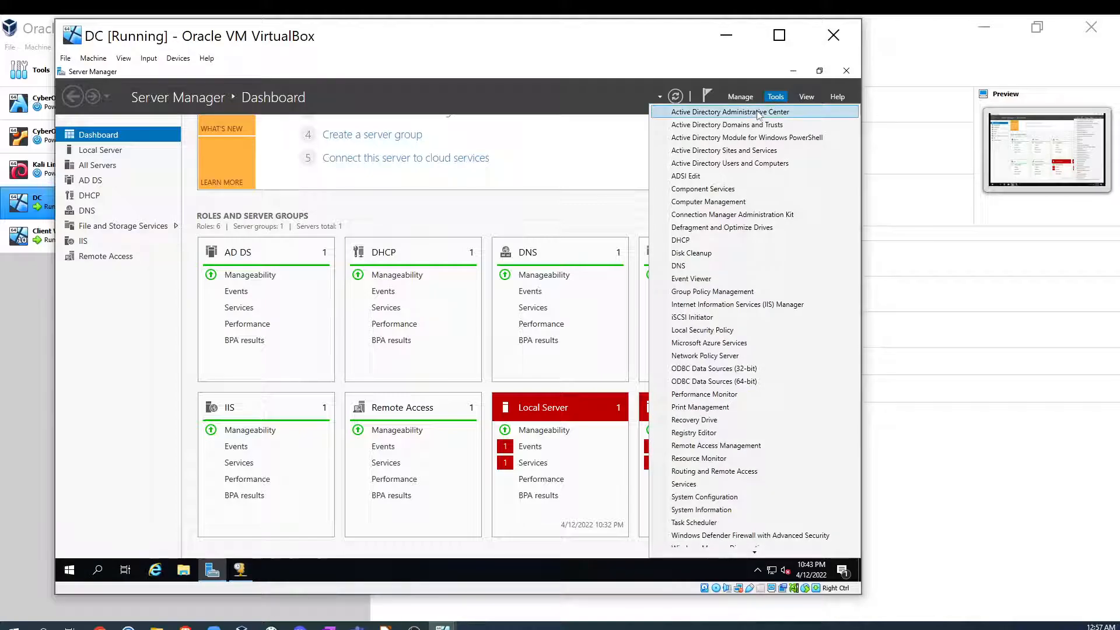
click(70, 572)
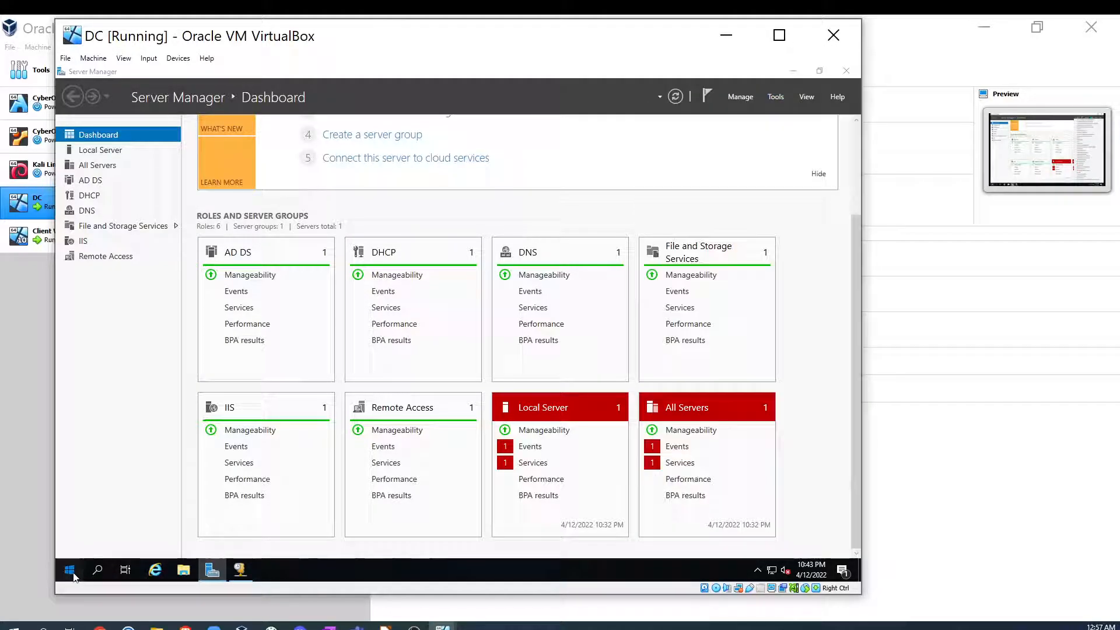
click(846, 71)
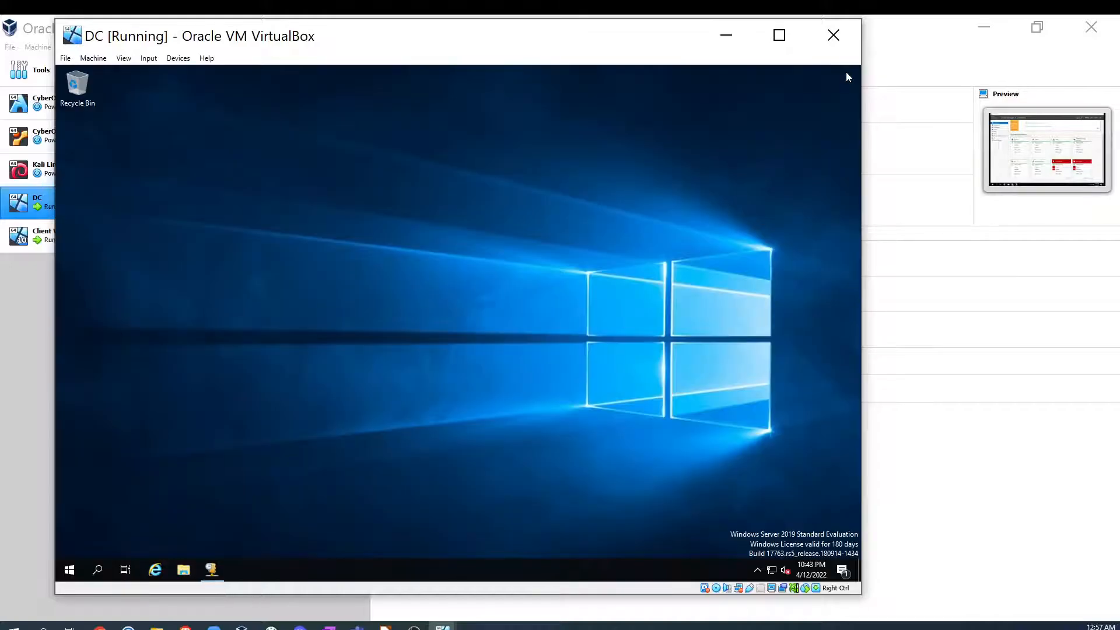
click(70, 570)
click(222, 368)
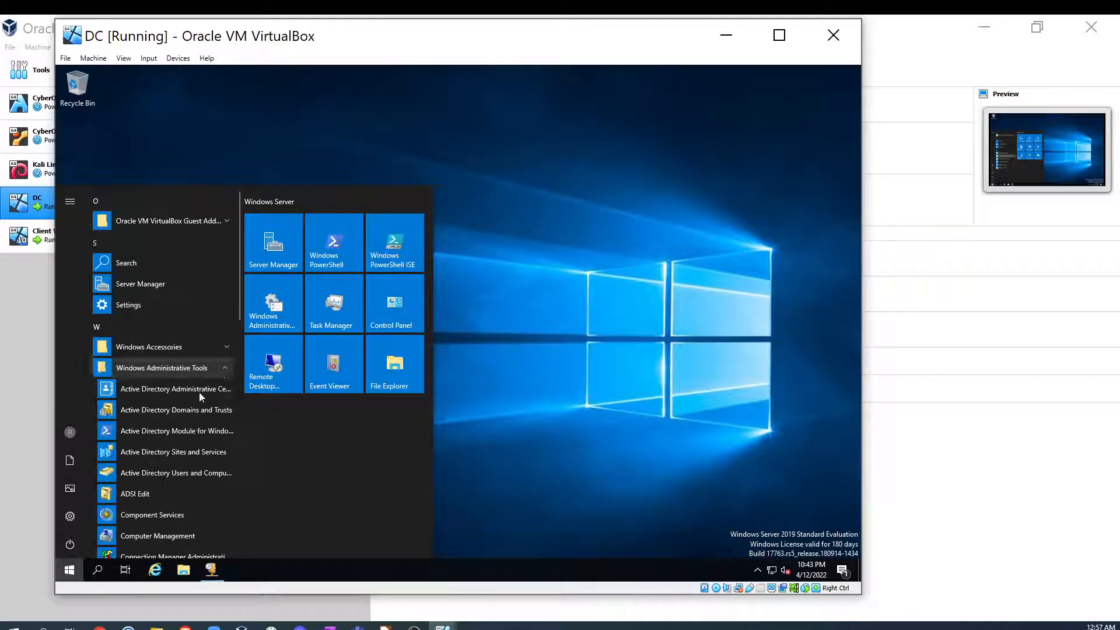
click(212, 476)
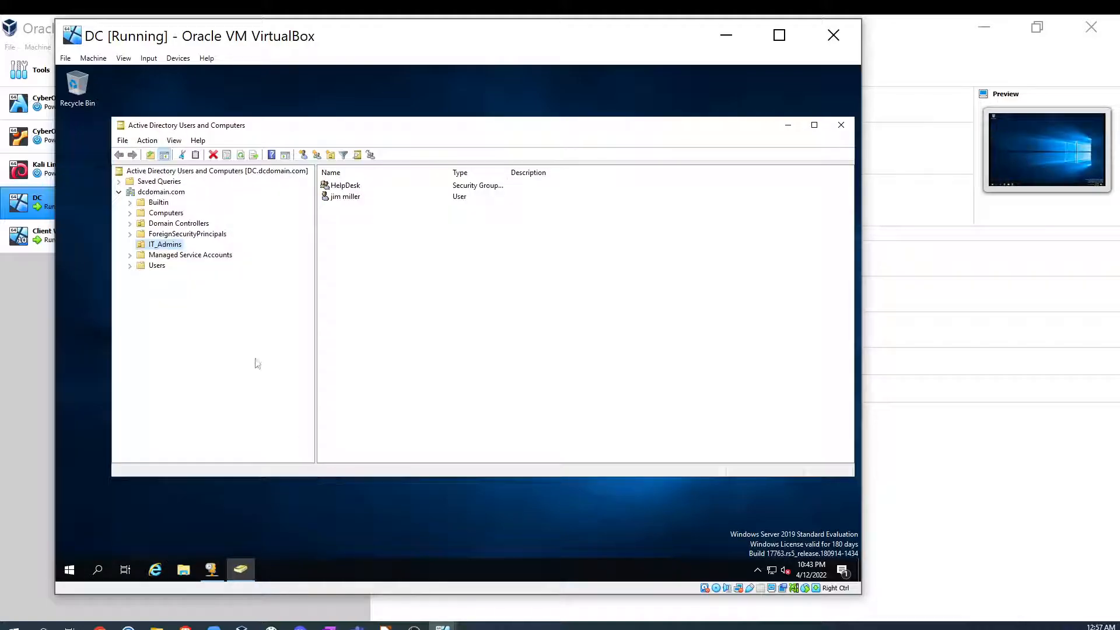
click(163, 214)
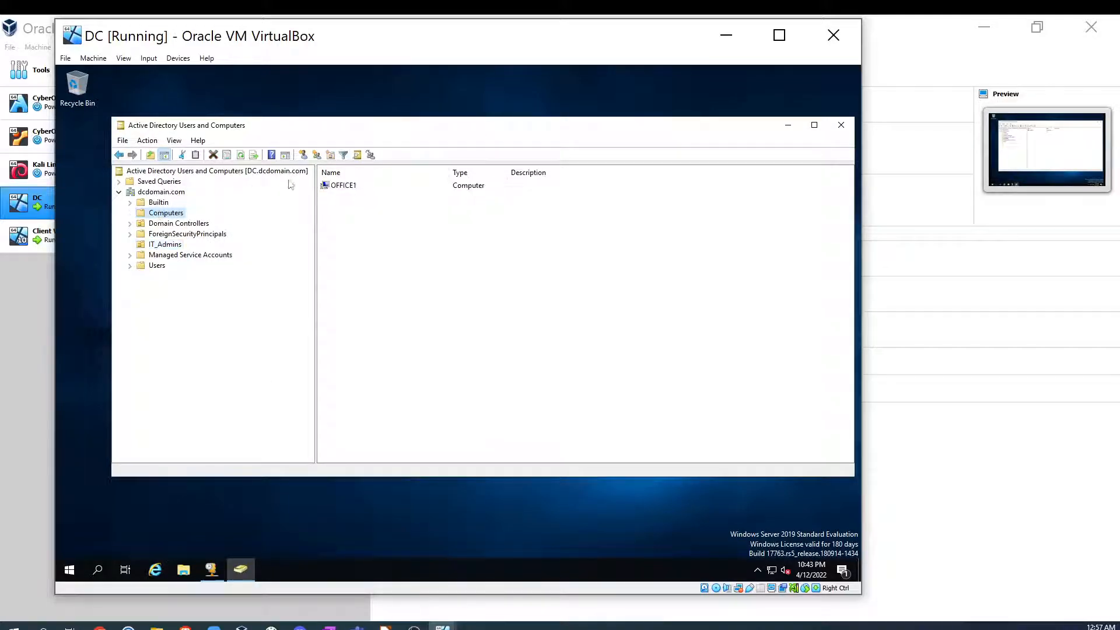
- Inspect the tabs of the OFFICE1 computer object's properties, then close Active Directory Users and Computers
click(346, 185)
right_click(386, 185)
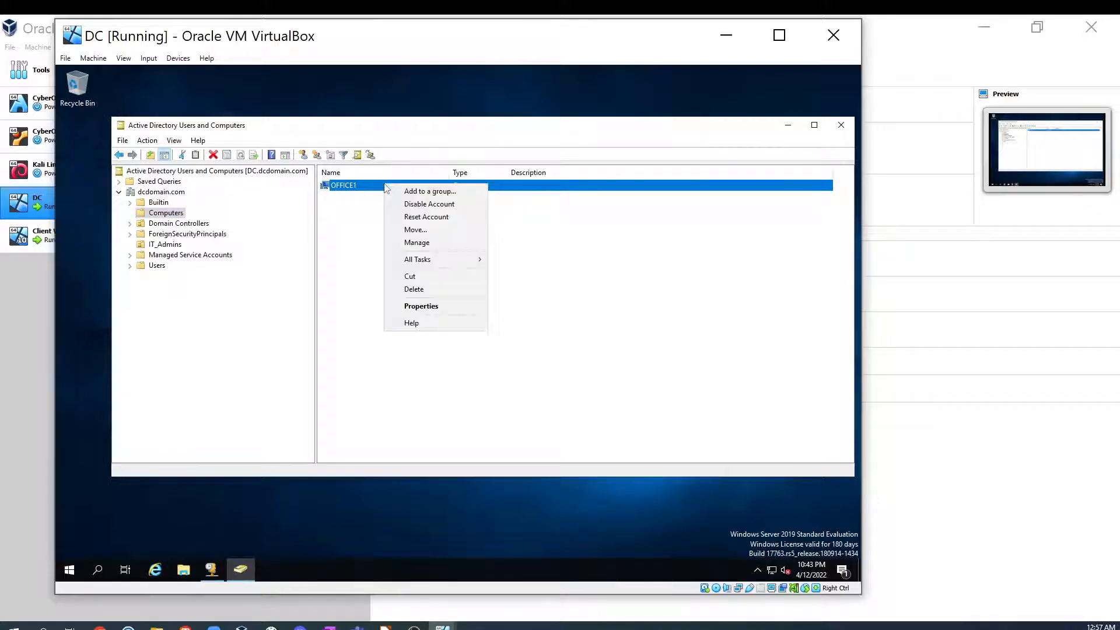
click(428, 306)
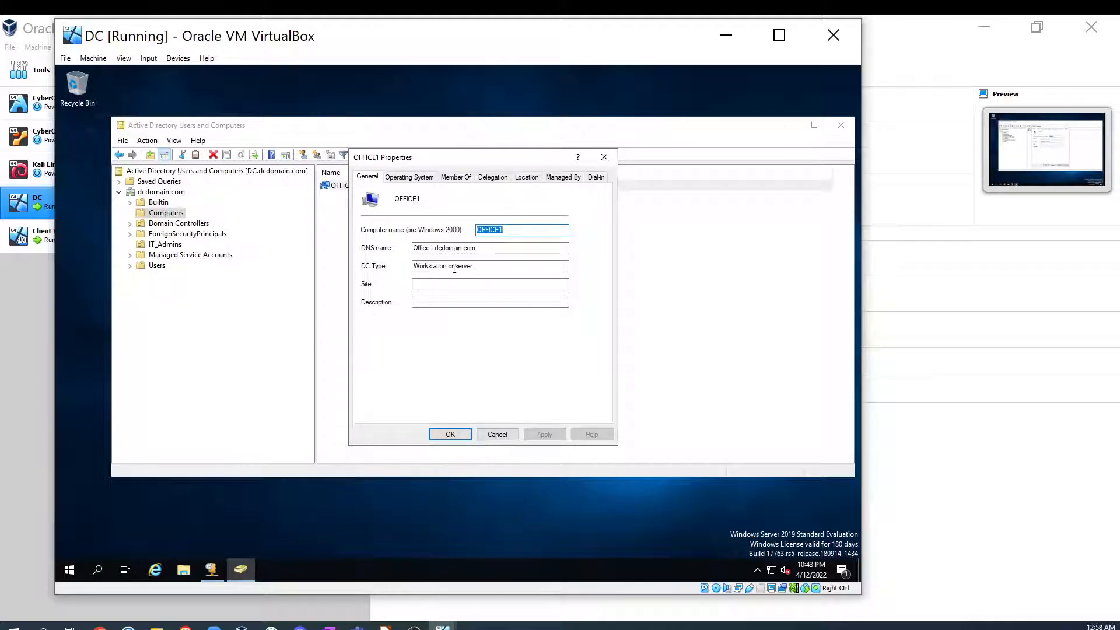
click(398, 178)
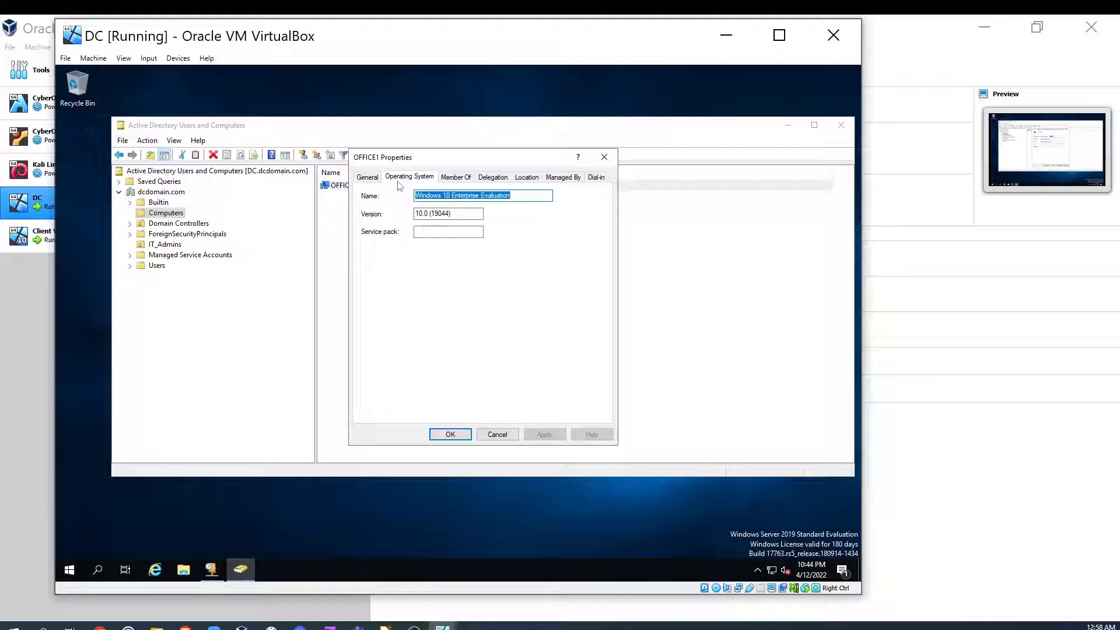
click(458, 177)
click(495, 178)
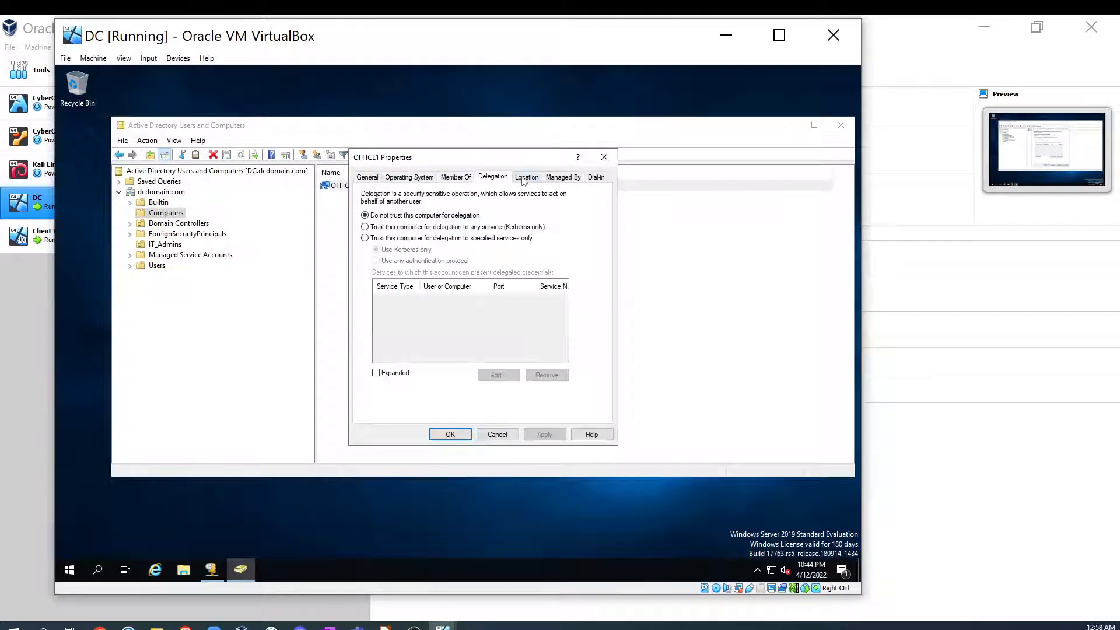
click(525, 178)
click(560, 177)
click(590, 178)
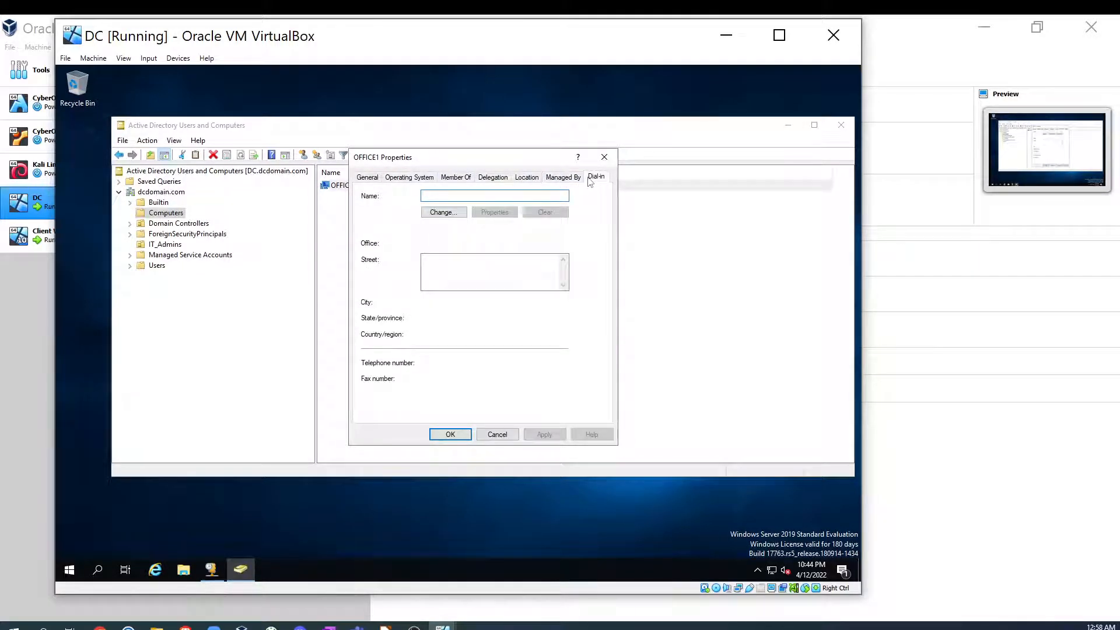
click(604, 157)
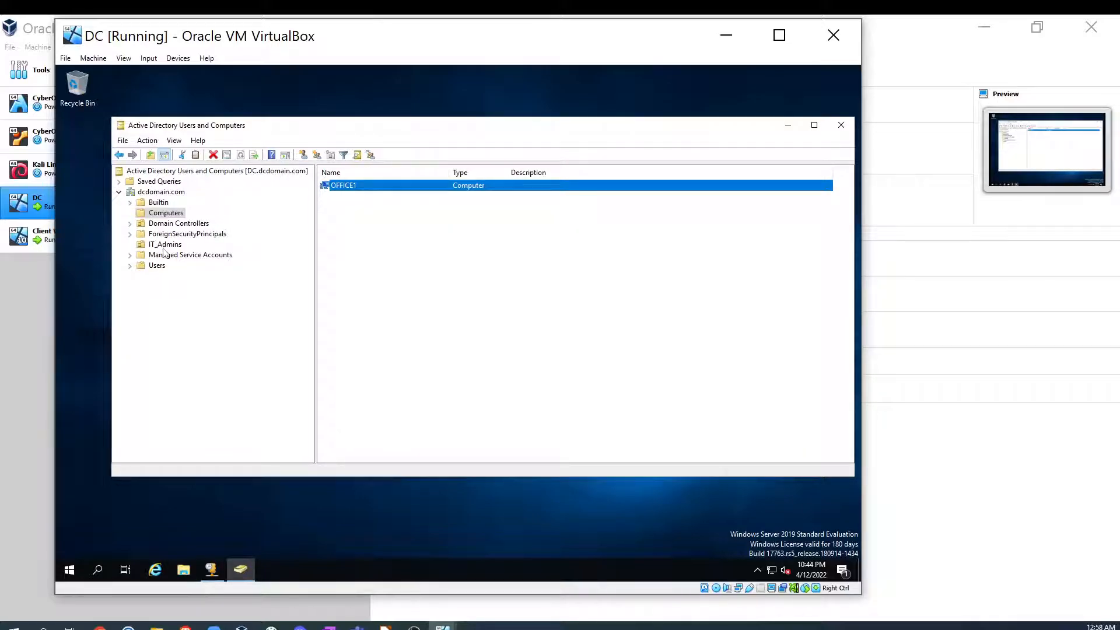
click(143, 192)
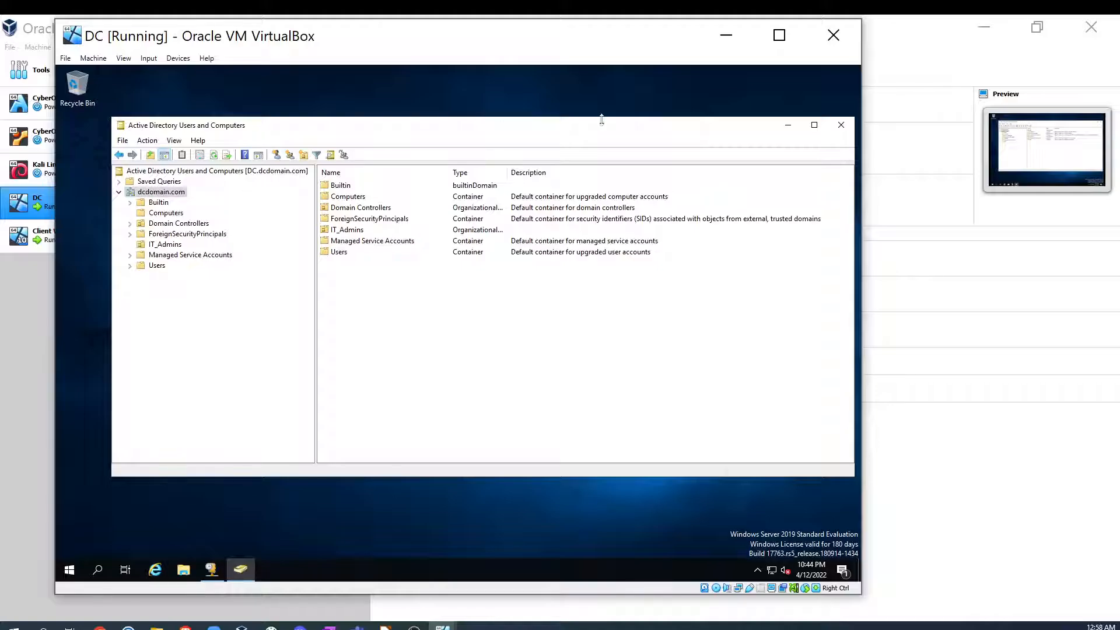
click(841, 125)
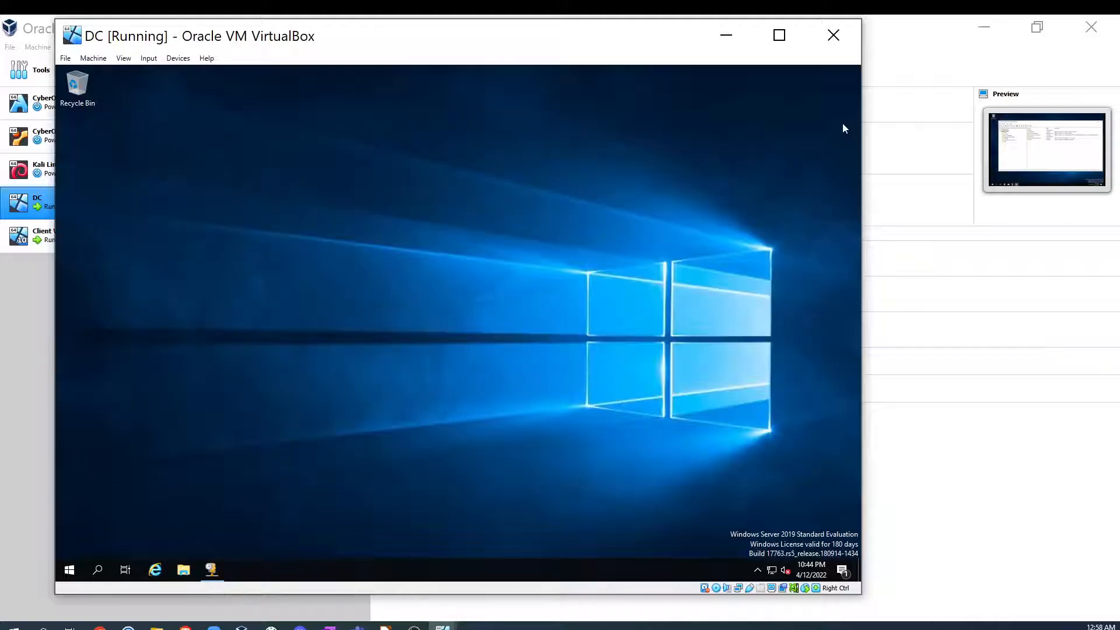
- Open the DHCP console from Server Manager, enlarge it, and expand the 172.16.0.1 server to its IPv4 node
click(71, 566)
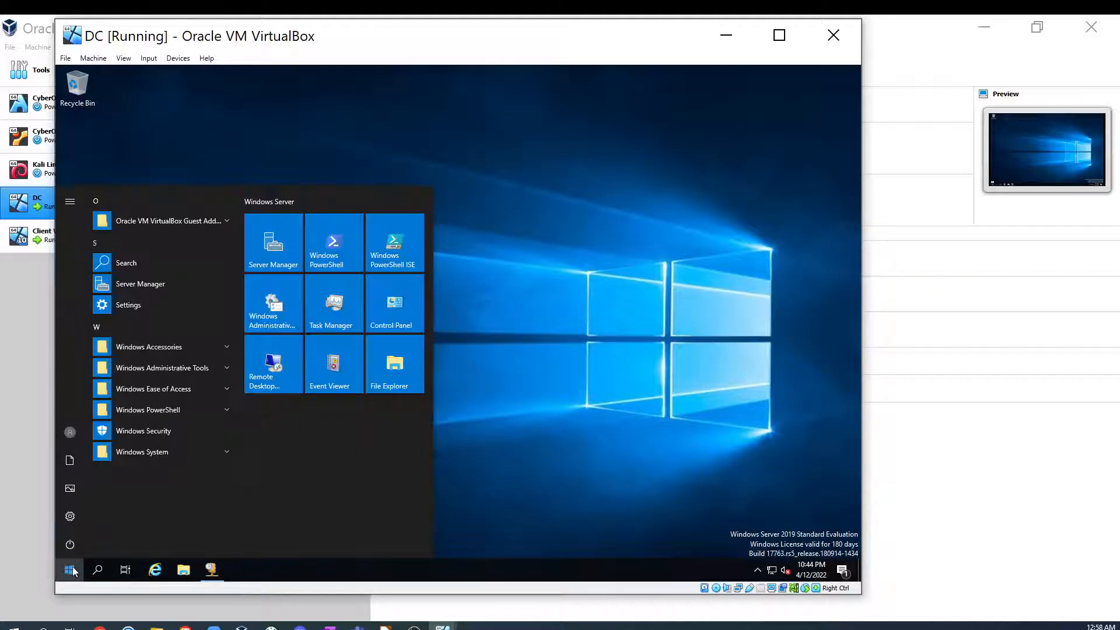
click(273, 242)
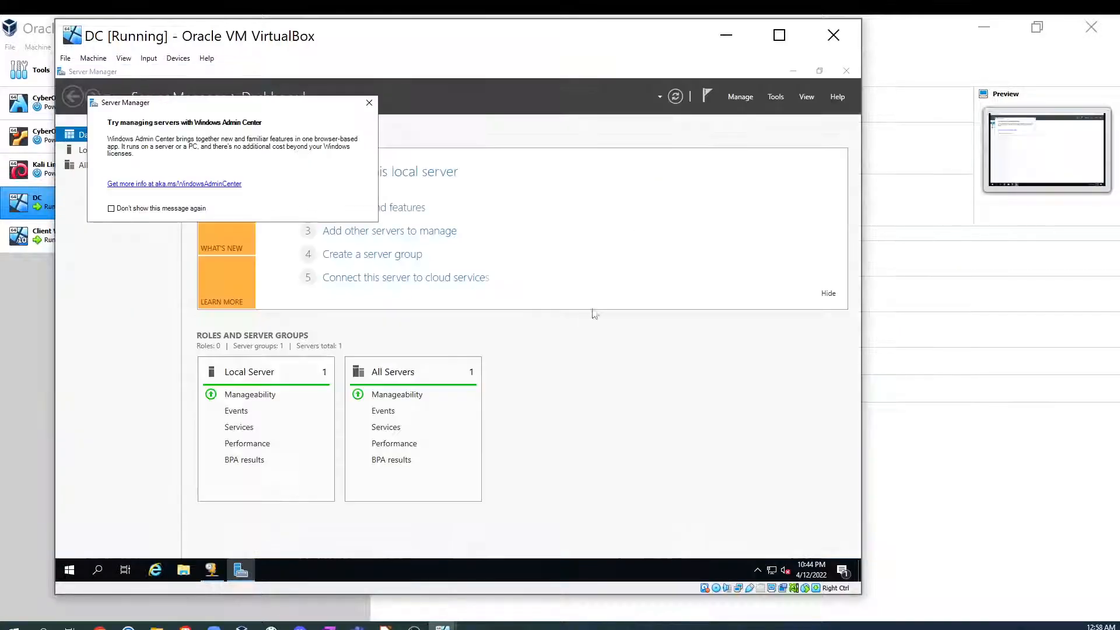
click(369, 102)
click(775, 96)
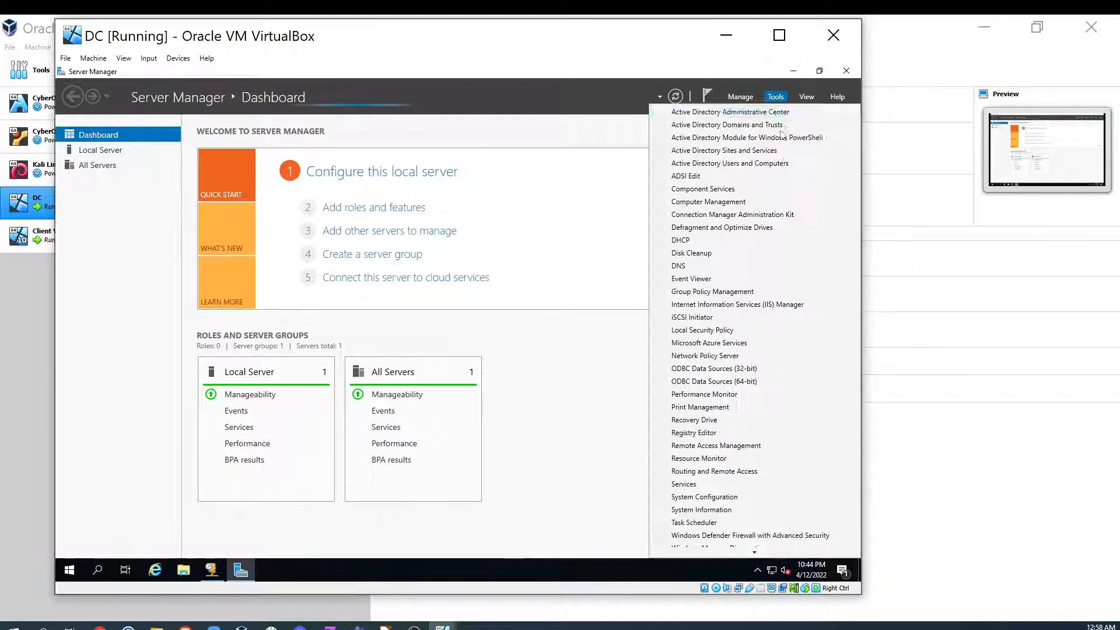
click(707, 240)
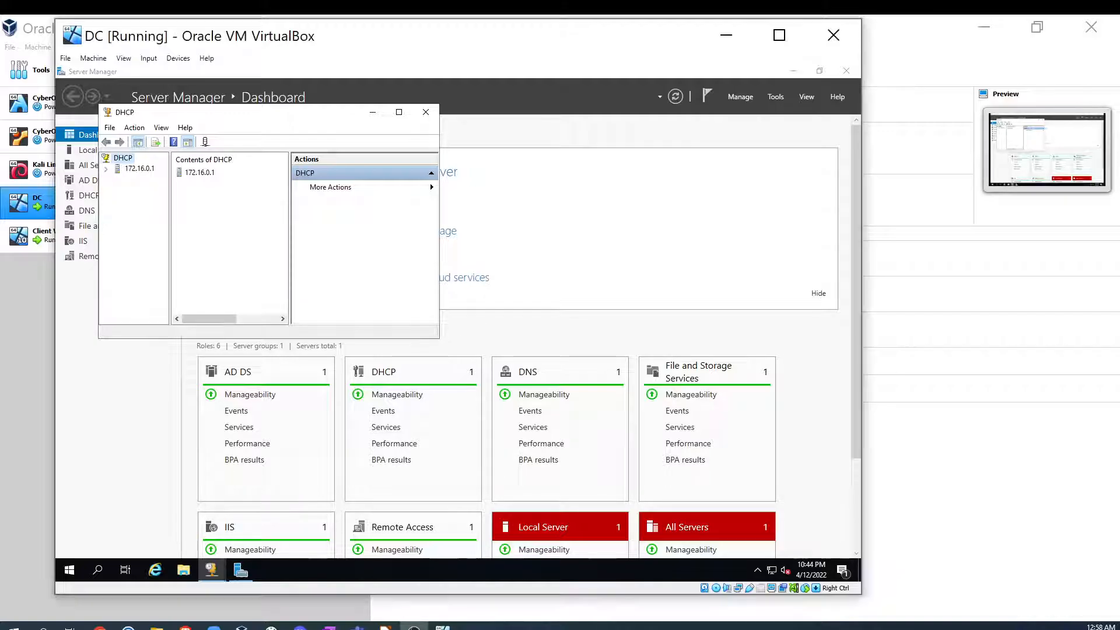
drag(441, 343, 646, 476)
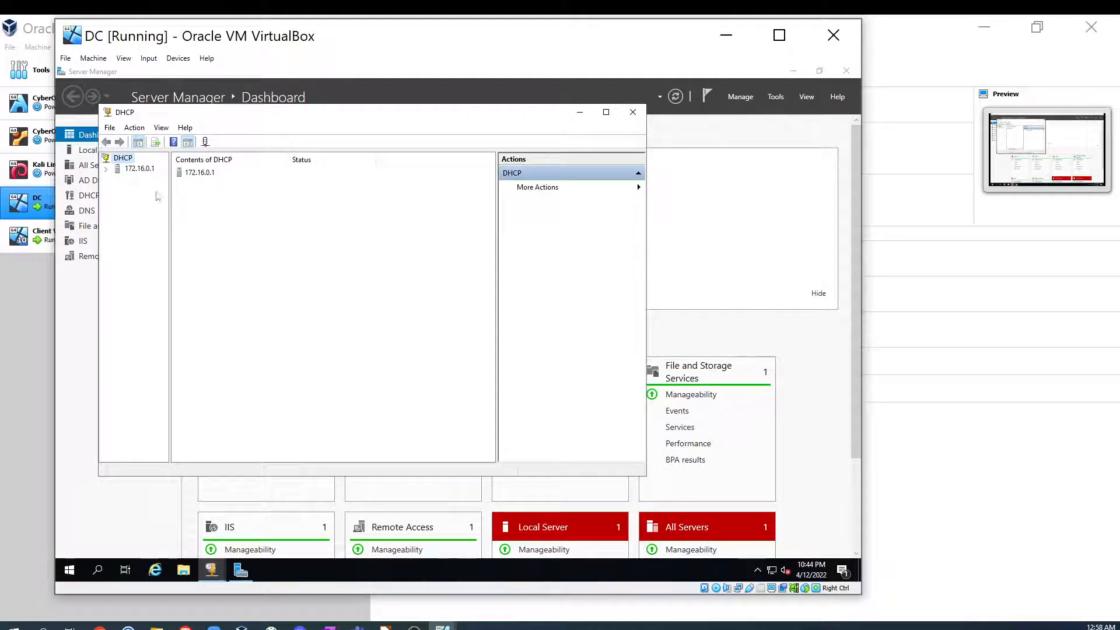
click(107, 169)
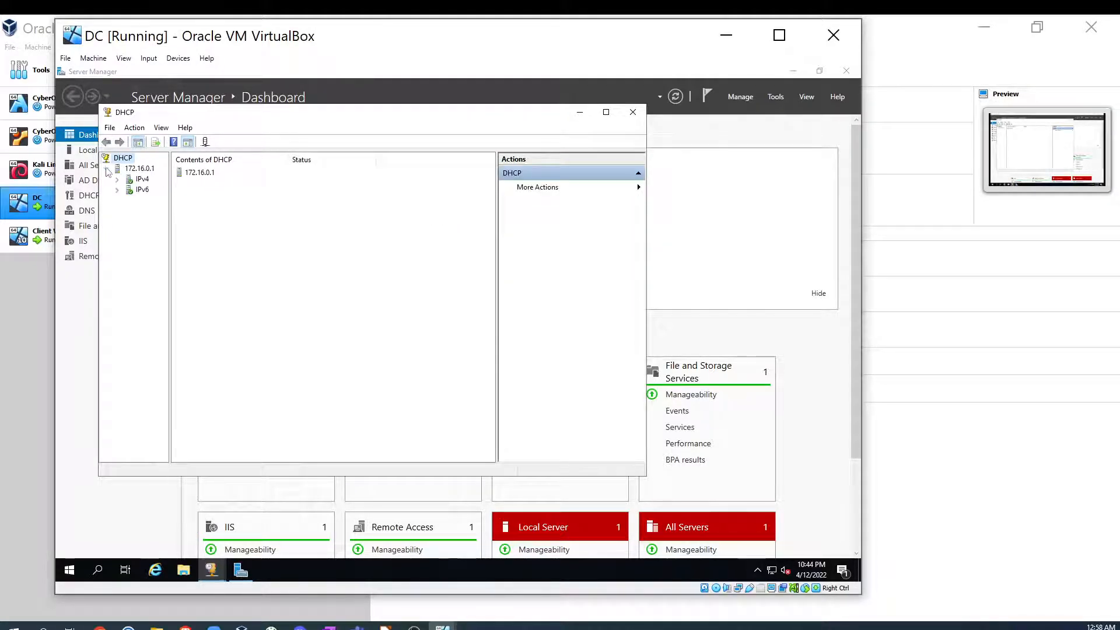
click(140, 180)
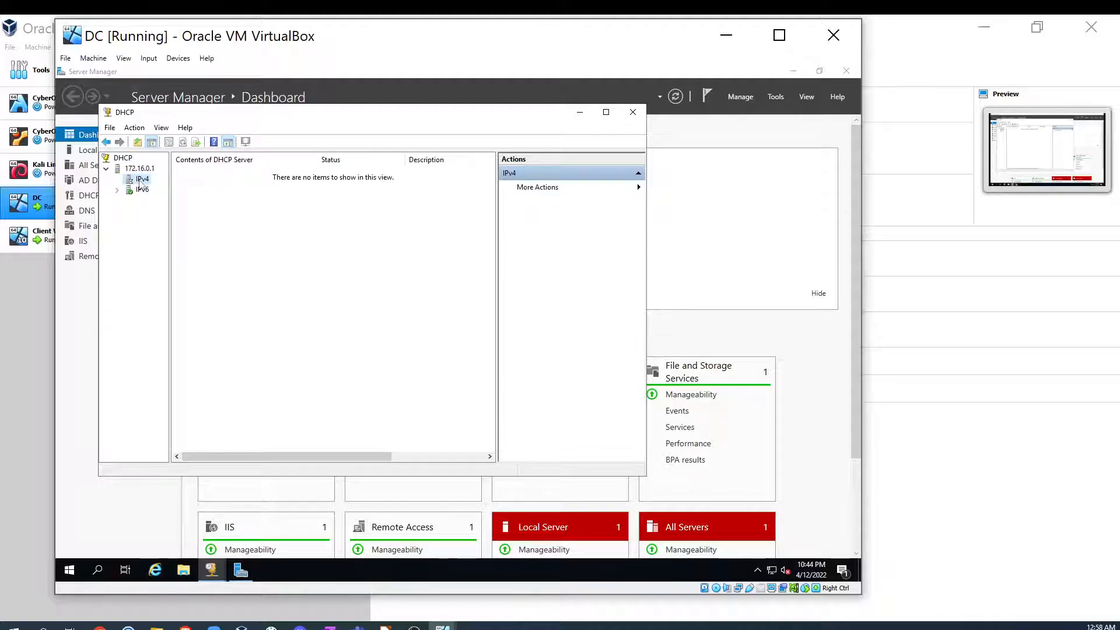
- Open the Address Leases node under the 172.16.0.0 scope in the DHCP console
click(130, 169)
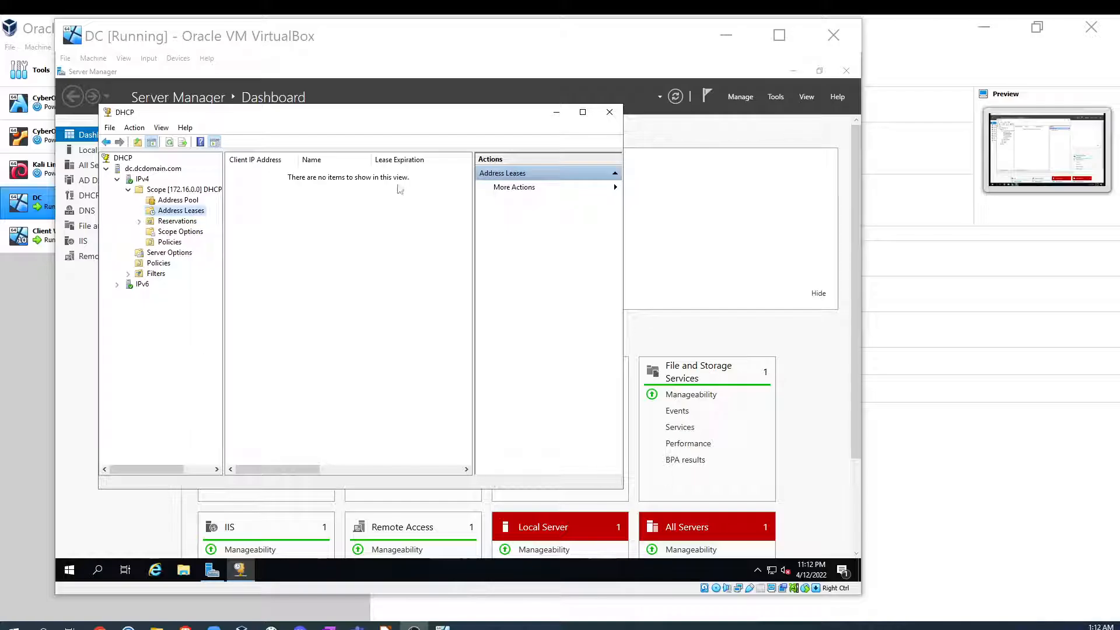
- Switch to the Client Win10 VM and run ipconfig in its Command Prompt
click(52, 235)
click(44, 238)
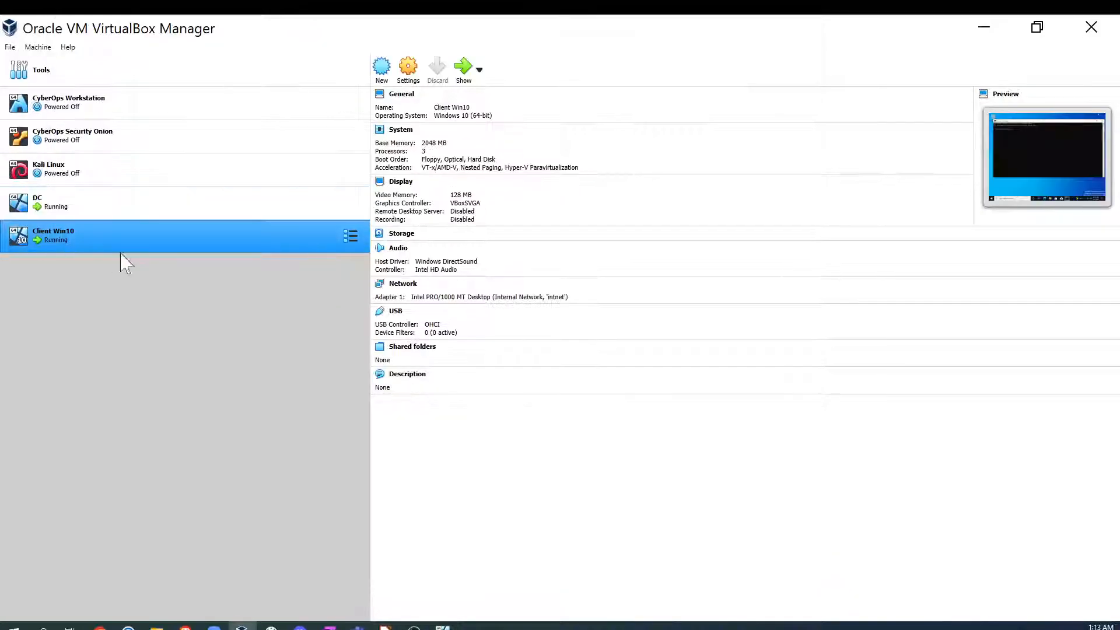
mouse_move(443, 627)
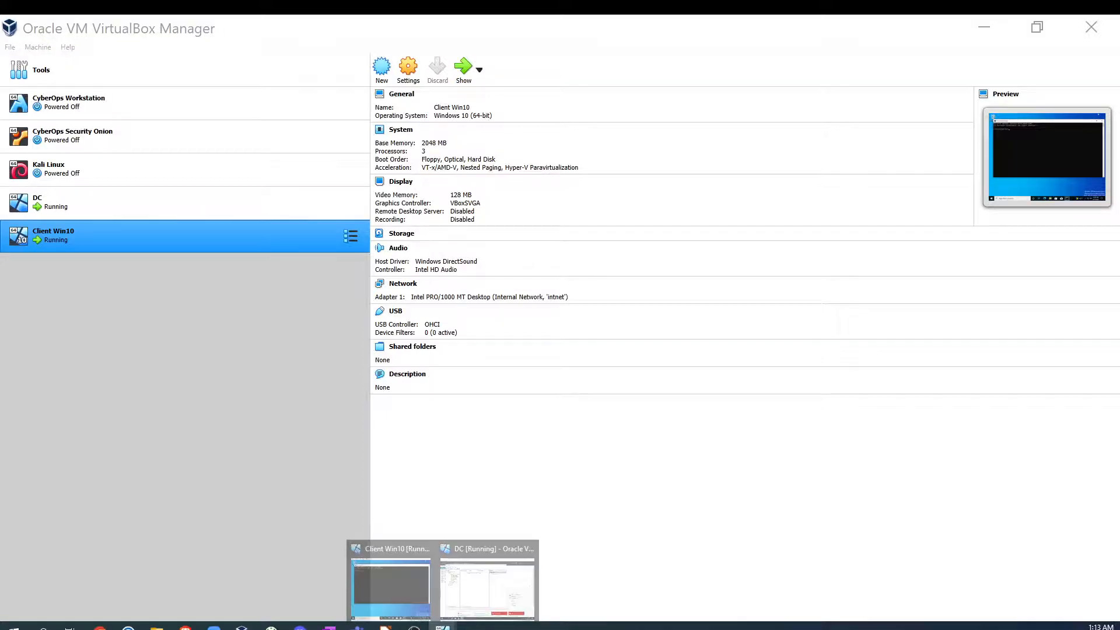
click(411, 597)
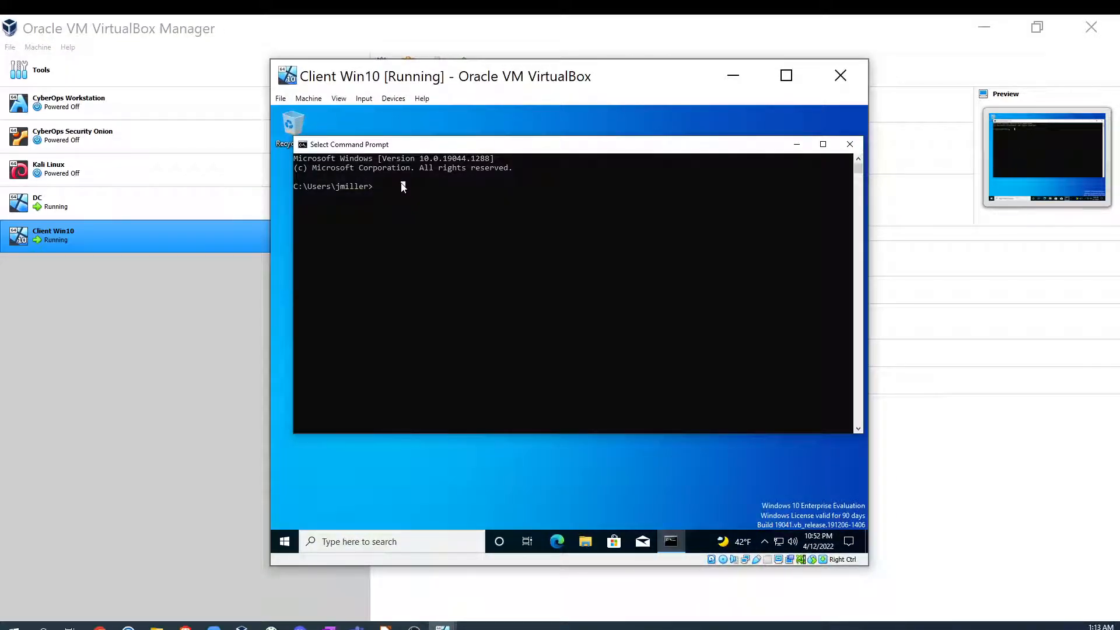
text(ipconfig)
key(Return)
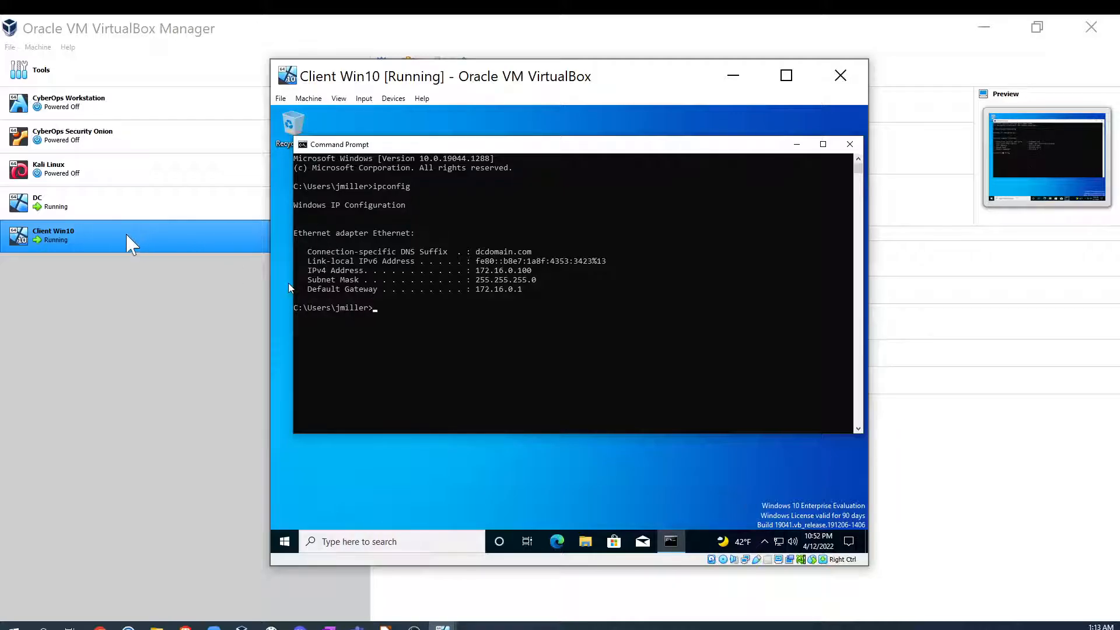
- Switch back to the DC and refresh the DHCP scope's Address Leases list
click(443, 626)
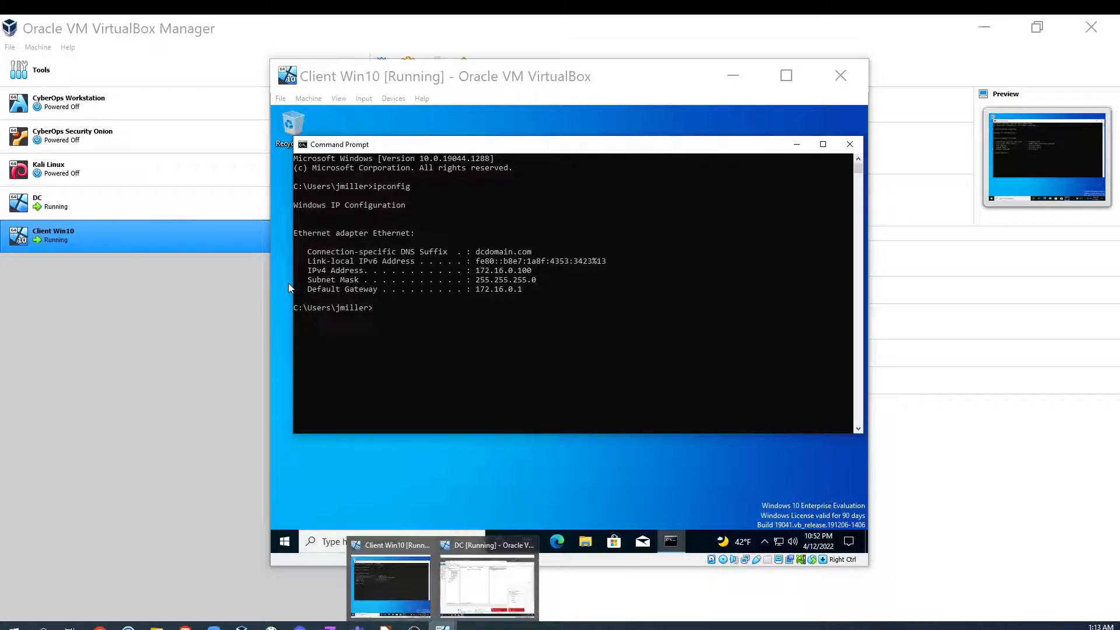
click(484, 588)
right_click(174, 215)
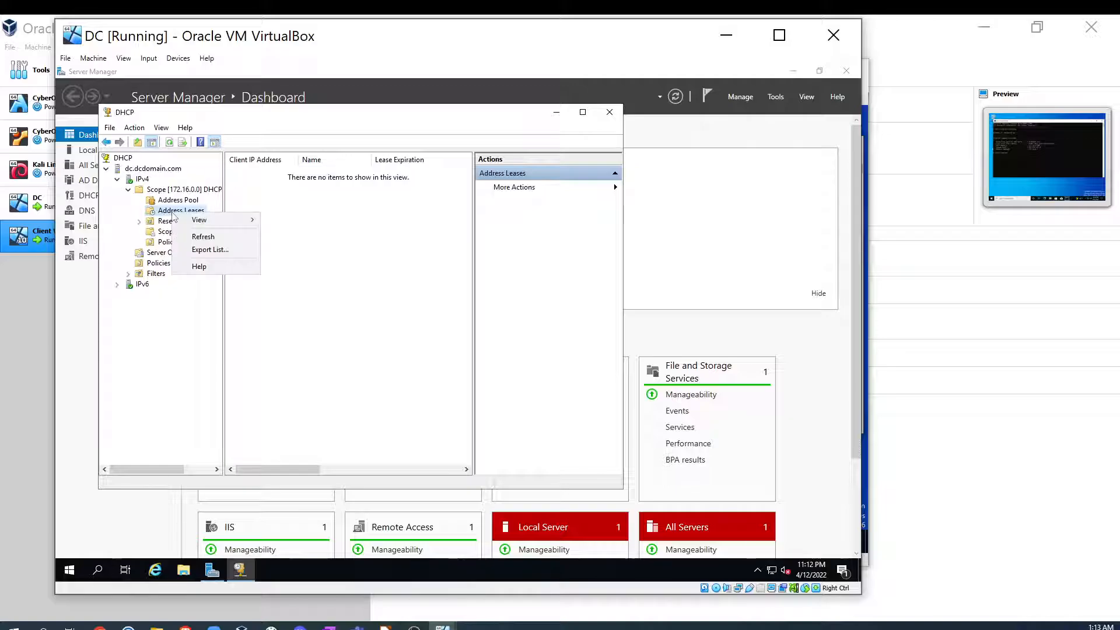
click(192, 236)
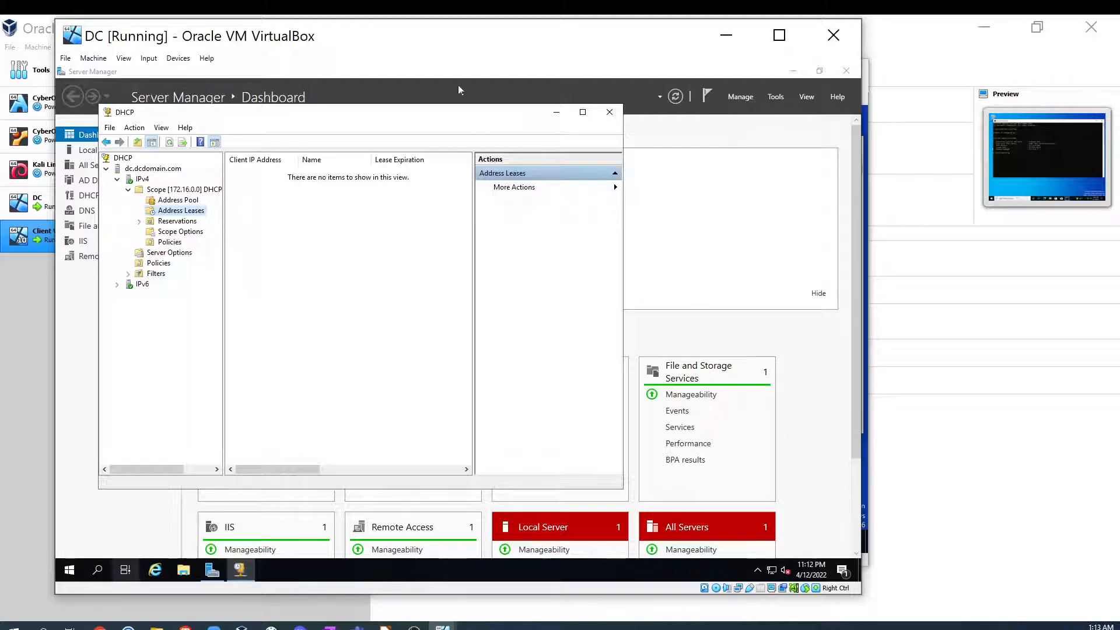
- Move the DC and Client Win10 VM windows so both sit side by side on screen
drag(424, 47, 385, 43)
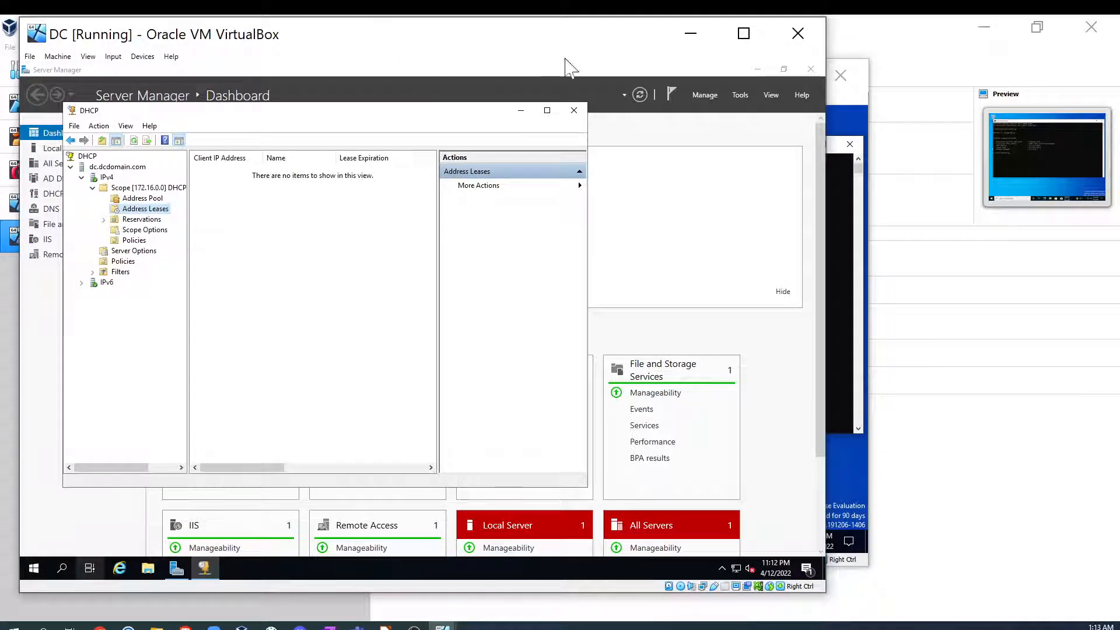
click(836, 178)
drag(593, 86, 833, 94)
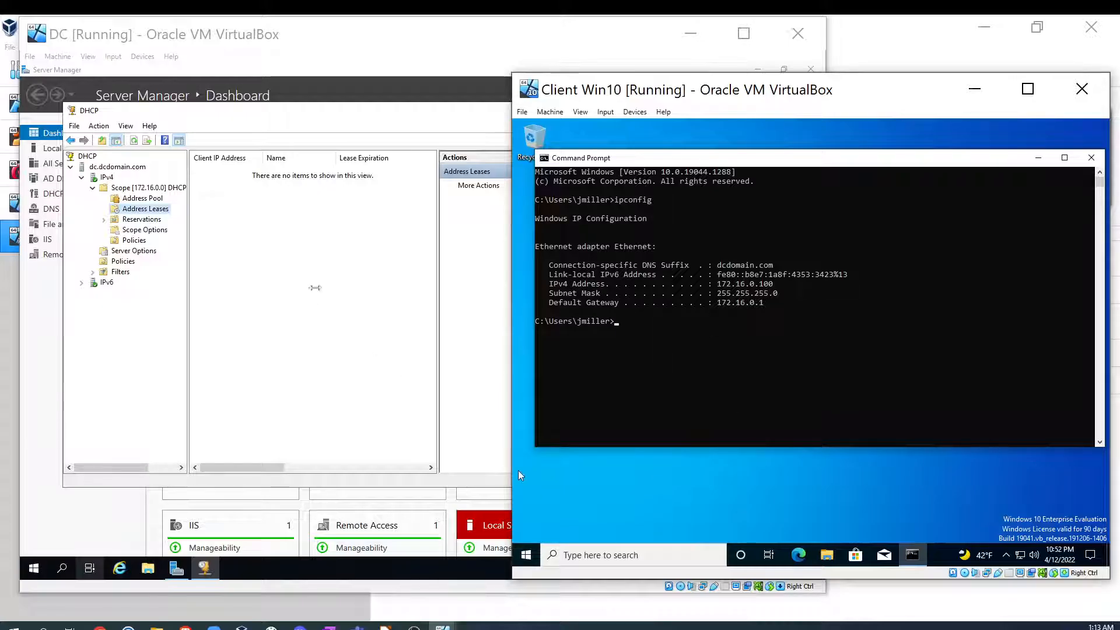
- On the client, open the Ethernet adapter's Network Connection Details through the network settings and adapter options
click(1020, 555)
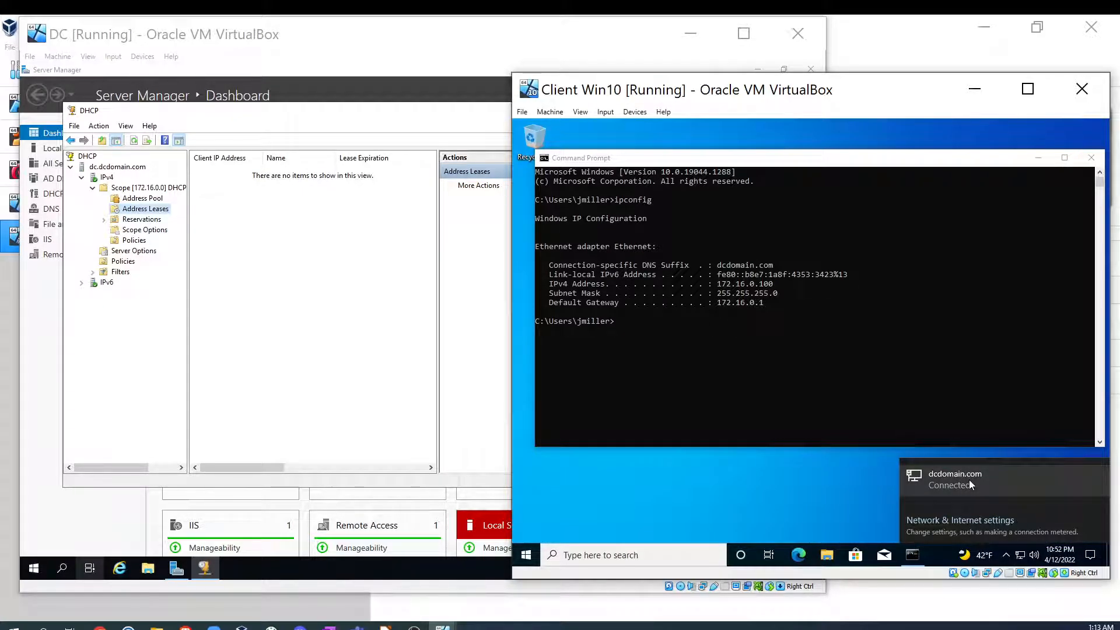
click(968, 480)
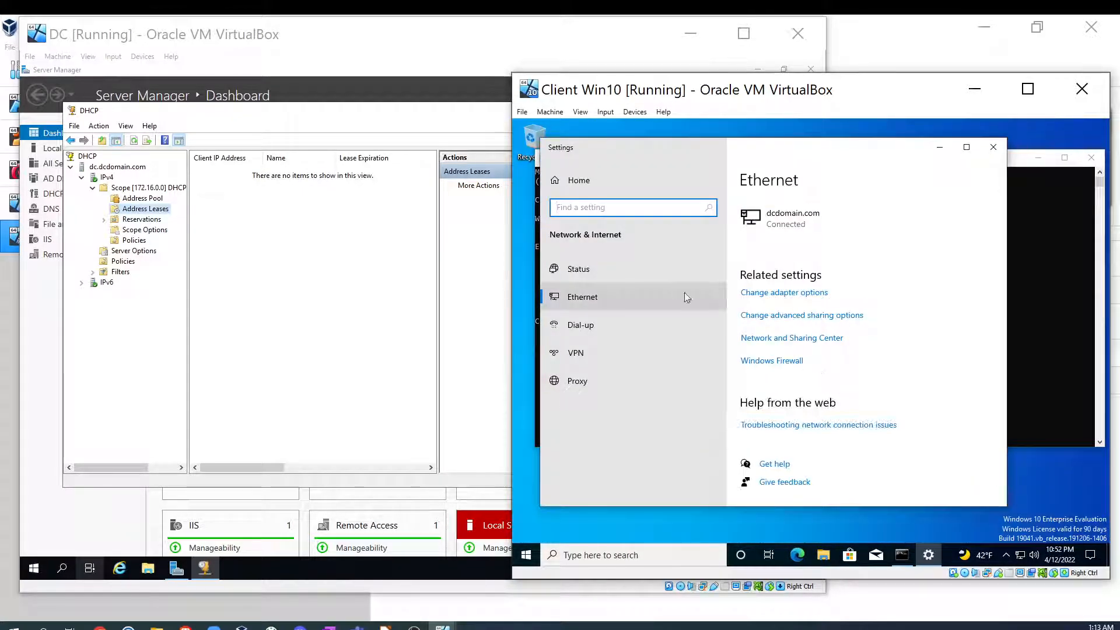
click(784, 295)
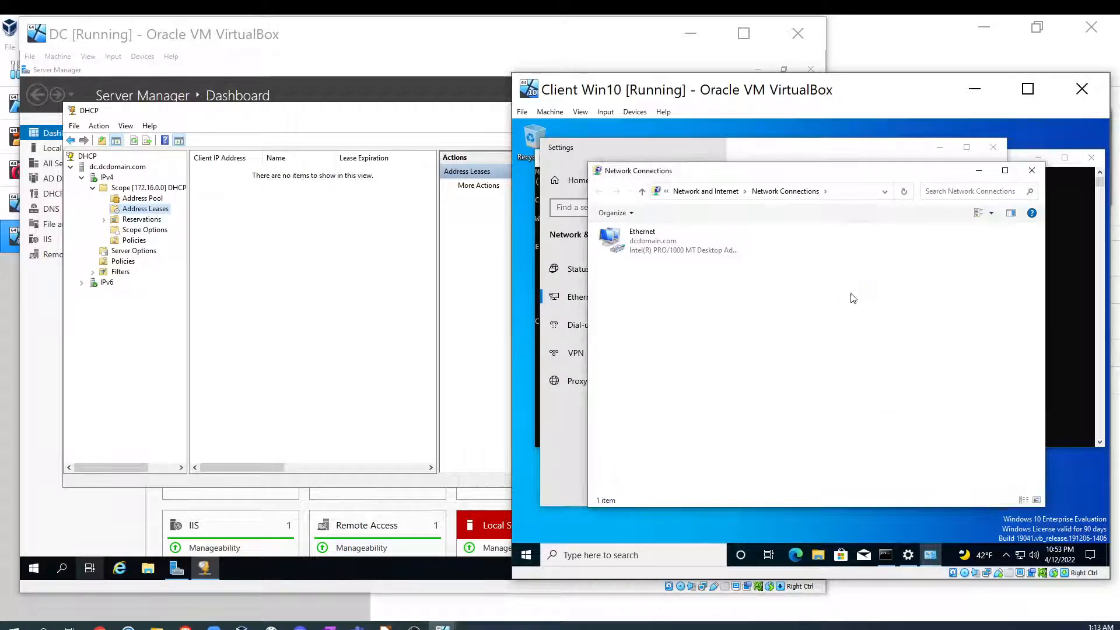
click(640, 237)
right_click(640, 237)
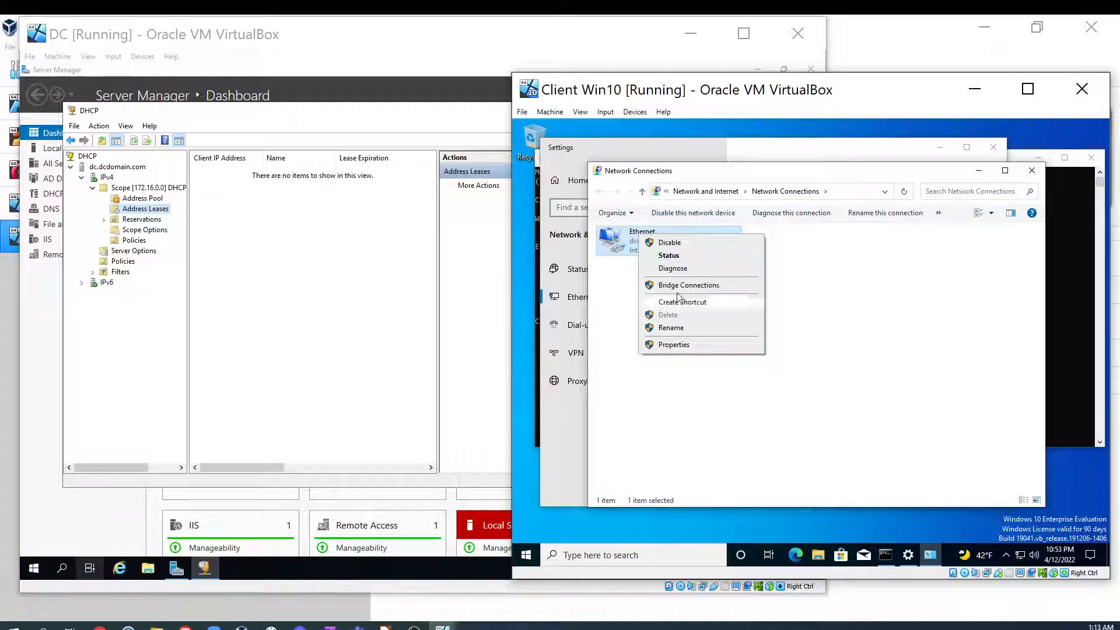
click(671, 257)
click(758, 330)
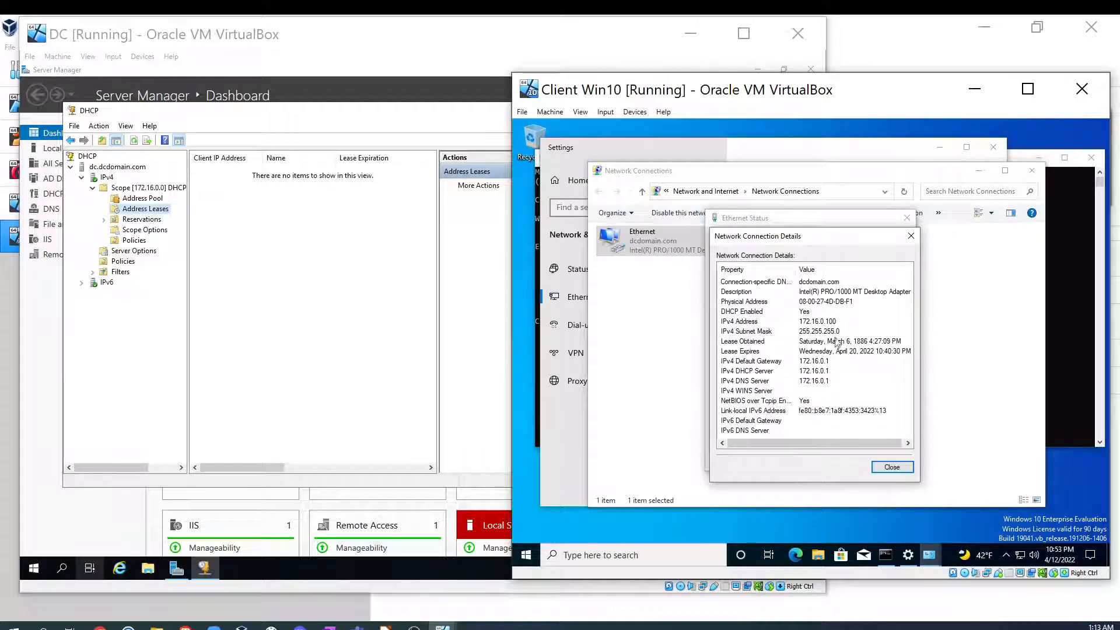
- Close the client's Network Connection Details and Ethernet Status dialogs and return to the DC's DHCP console
click(253, 216)
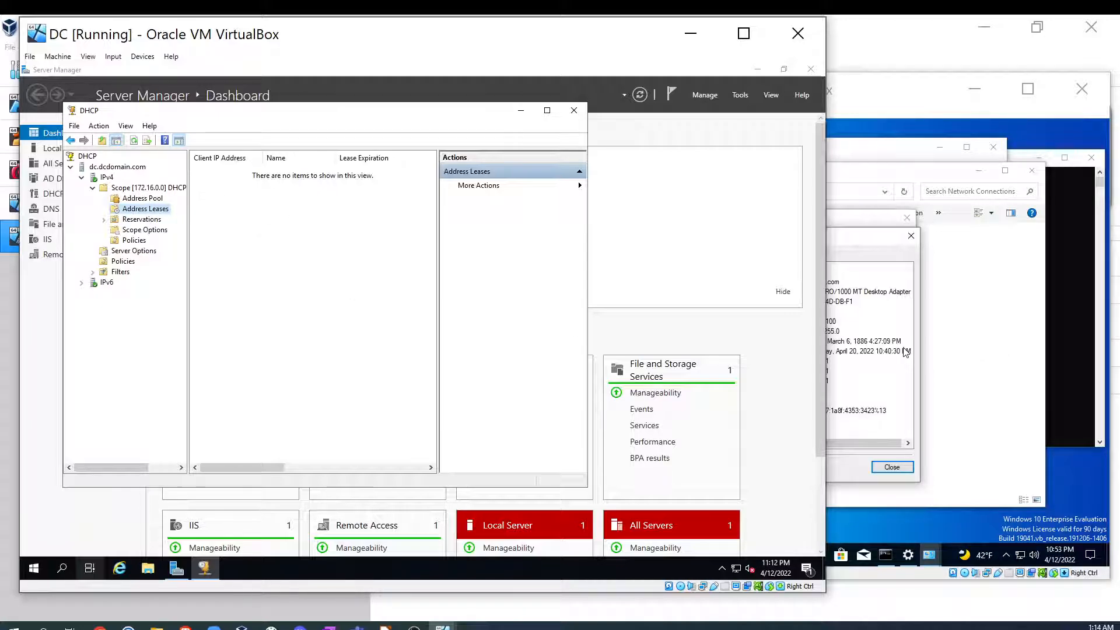
click(960, 338)
key(Escape)
key(Escape)
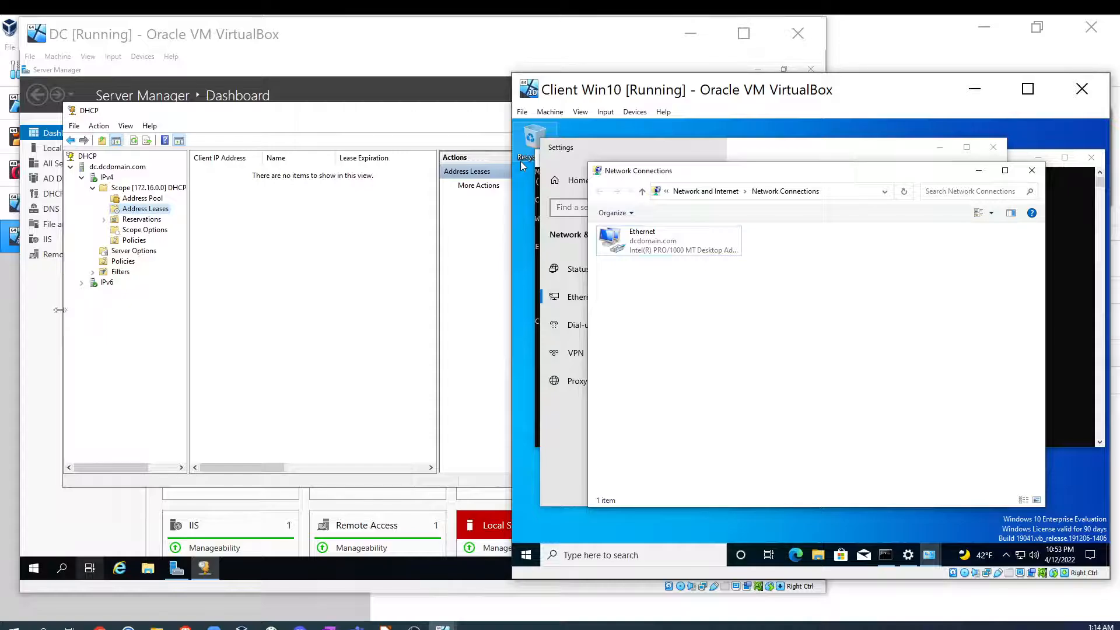
click(42, 313)
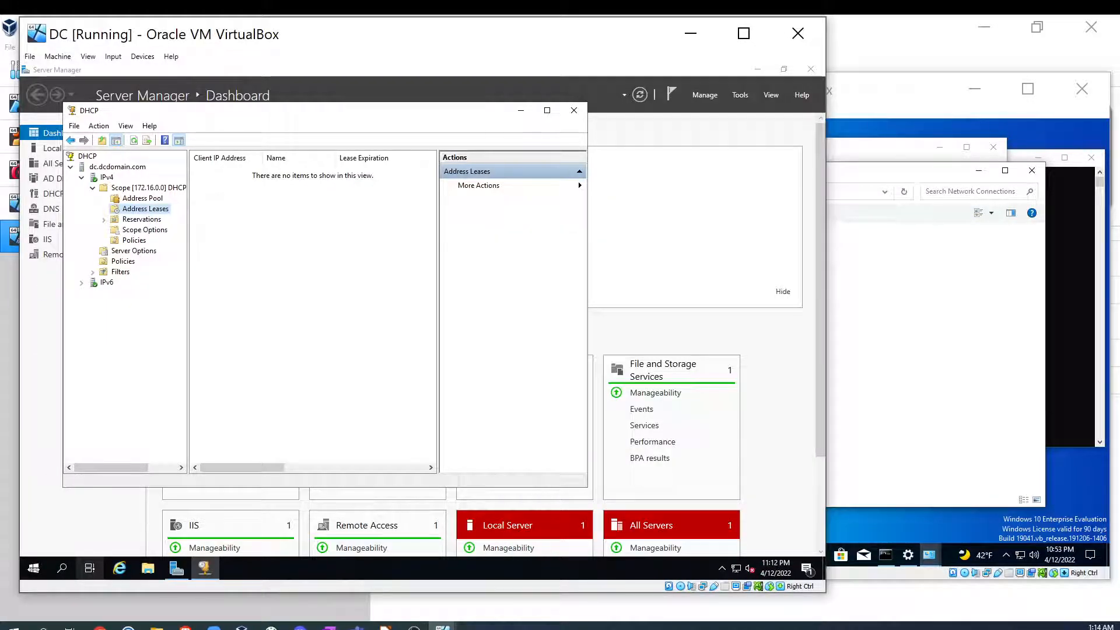